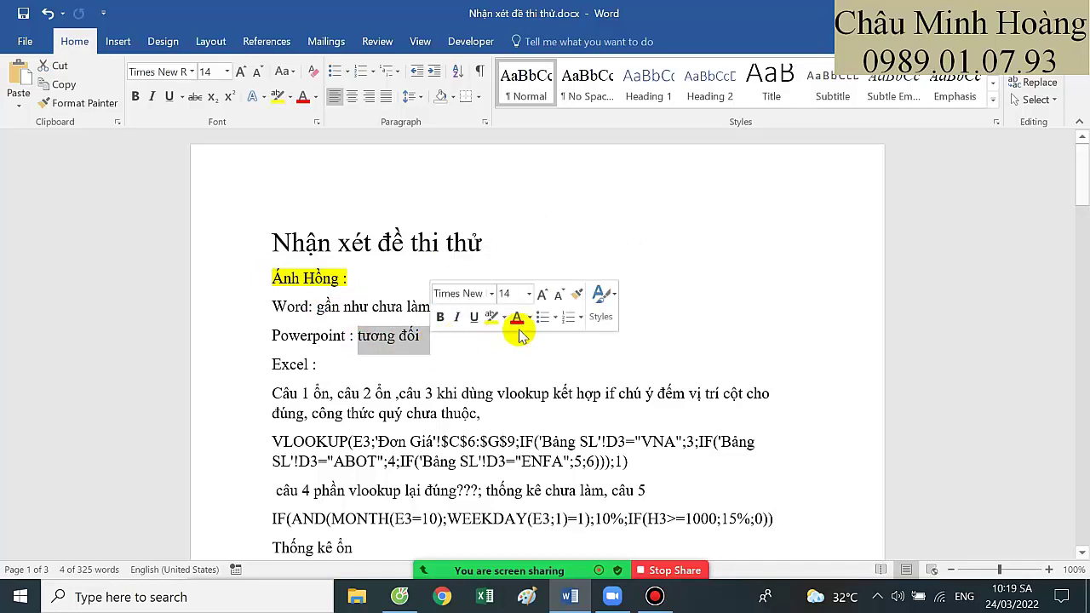
# Add a comma after 'Câu 1 ổn' in the Word feedback comment
pyautogui.scroll(-1, 340, 332)
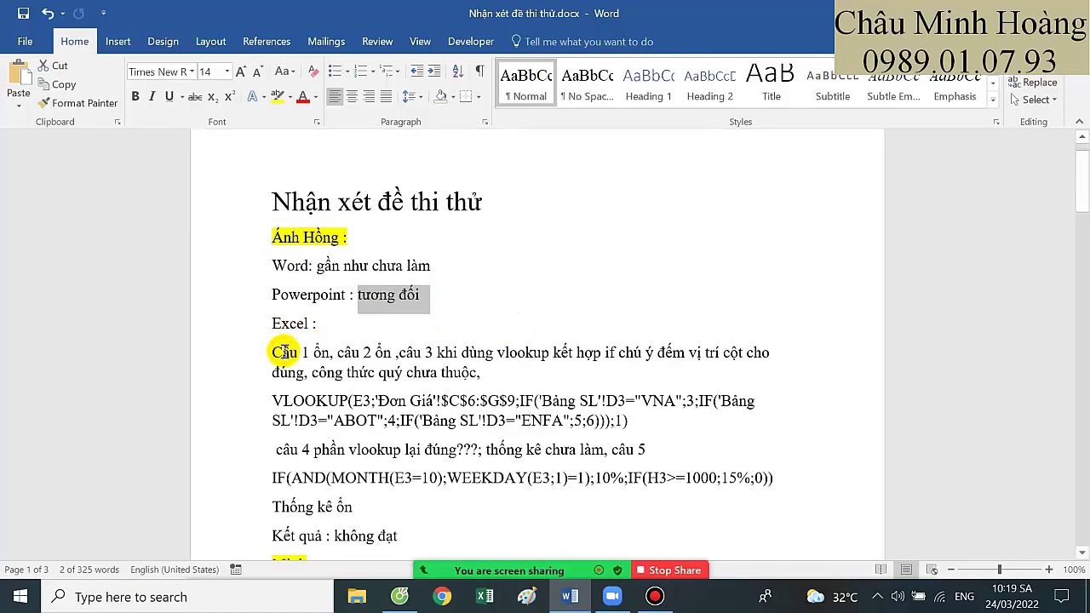
pyautogui.click(283, 352)
pyautogui.moveTo(302, 353); pyautogui.dragTo(515, 368)
pyautogui.click(332, 353)
pyautogui.write(',')
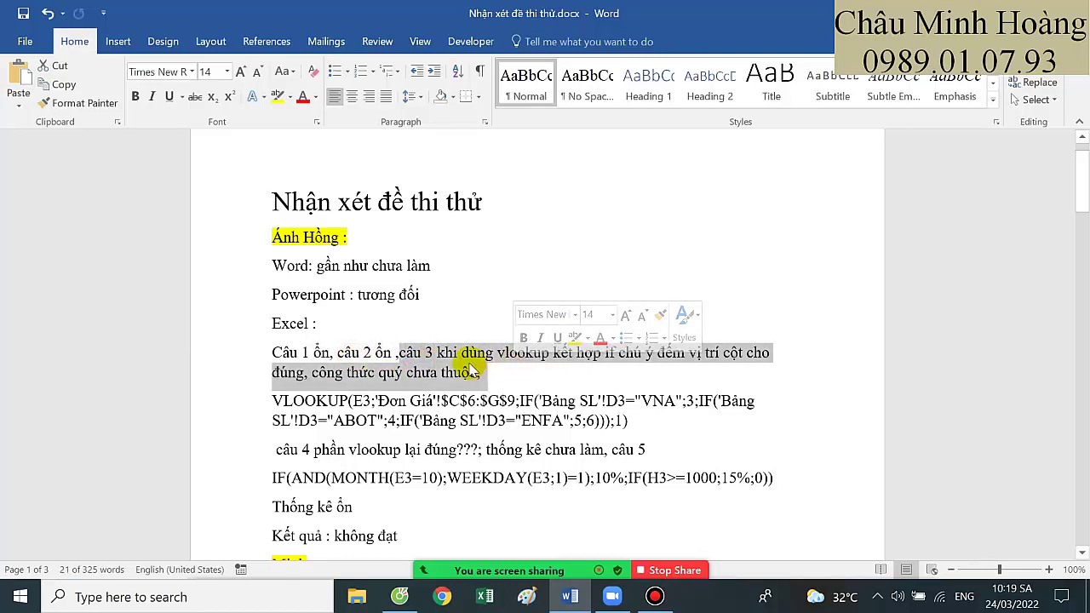
pyautogui.scroll(-2, 474, 355)
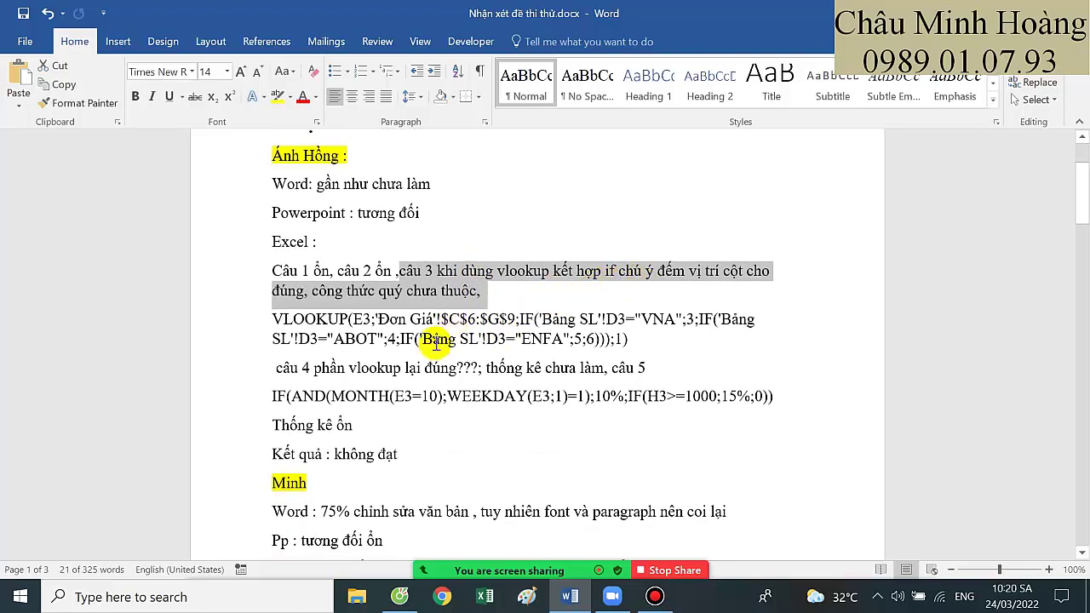
# Inspect the câu 4 comment and its formula, focusing on VNA and its column number 3
pyautogui.moveTo(276, 367); pyautogui.dragTo(525, 370)
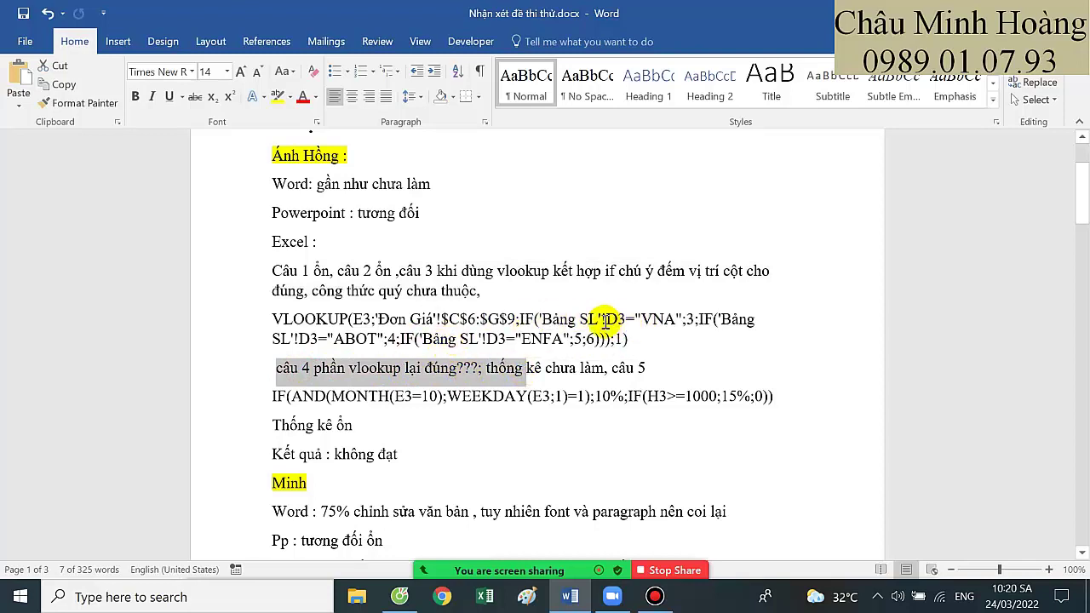
pyautogui.doubleClick(691, 320)
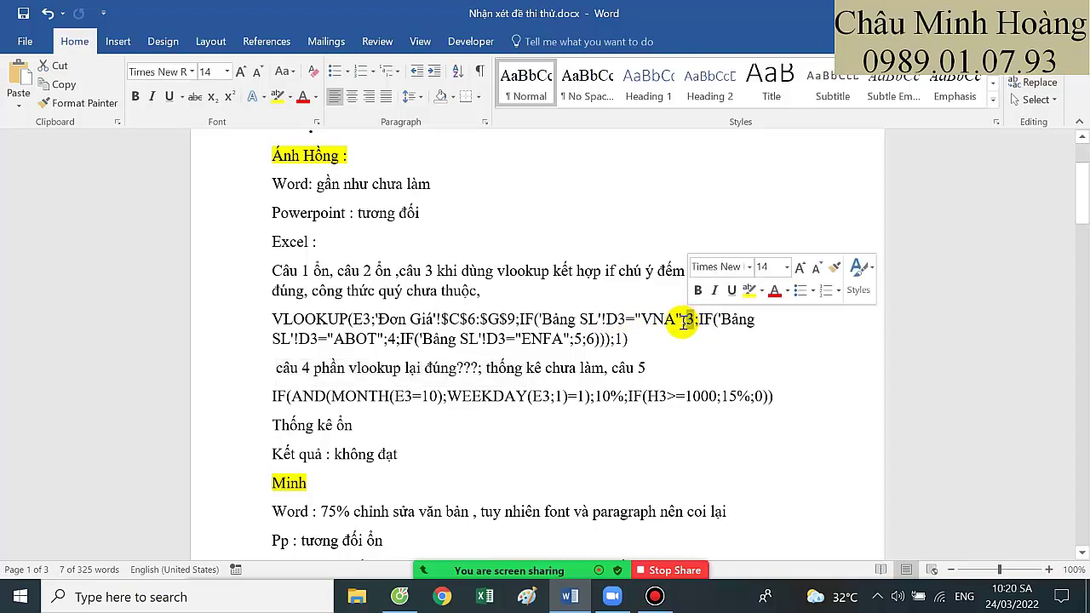
pyautogui.click(461, 324)
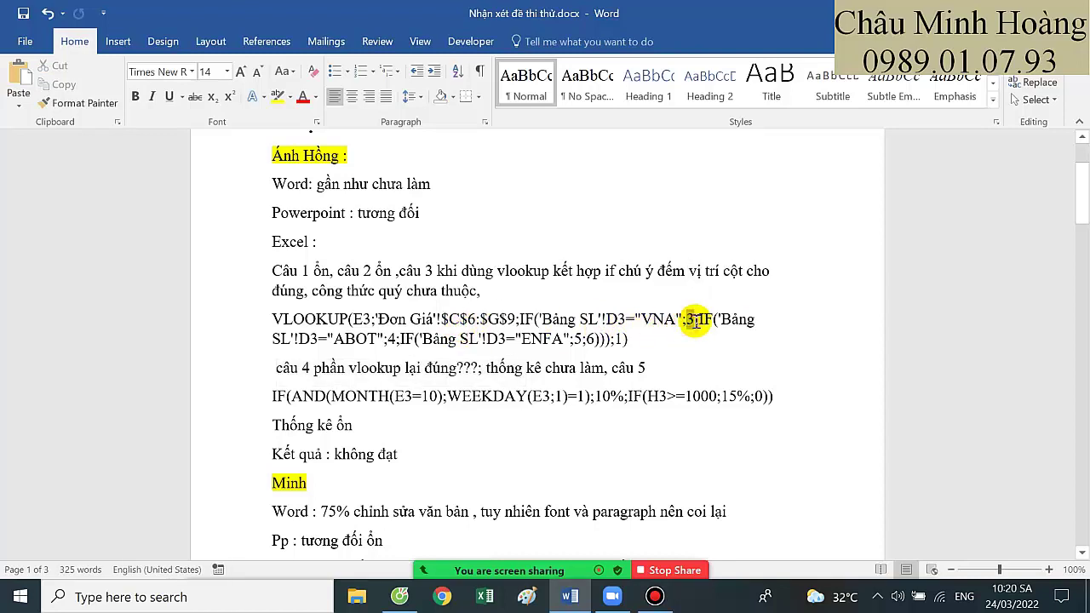
pyautogui.moveTo(630, 339); pyautogui.dragTo(274, 302)
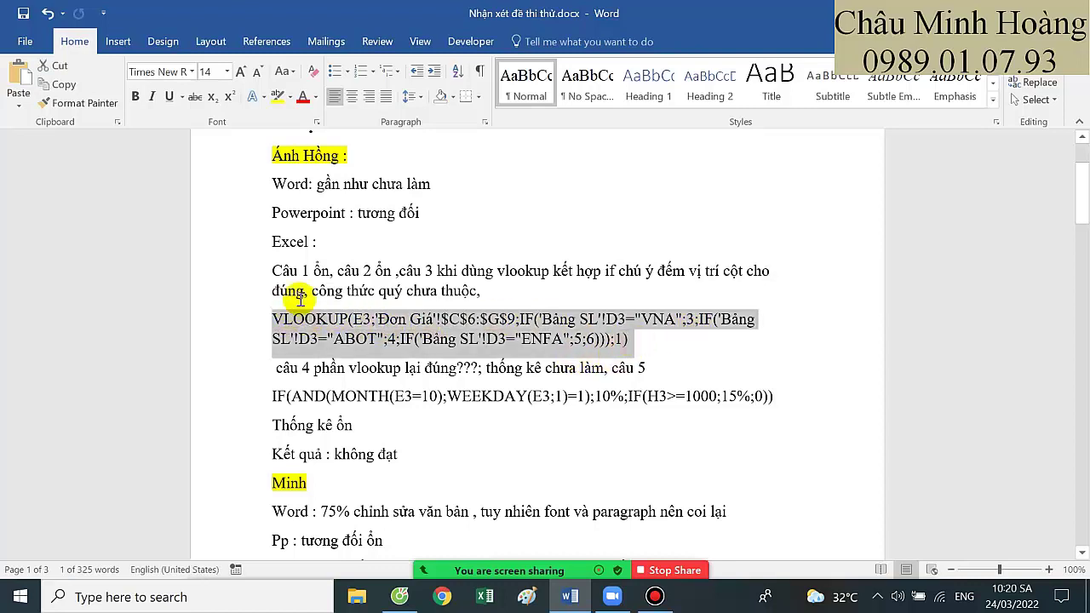
pyautogui.click(403, 339)
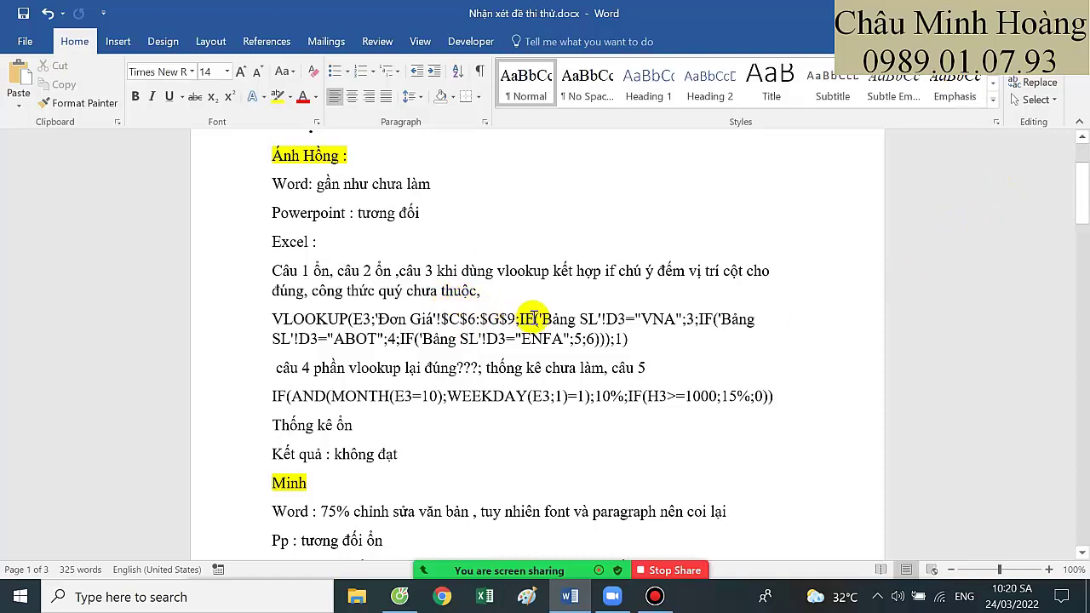
pyautogui.doubleClick(662, 321)
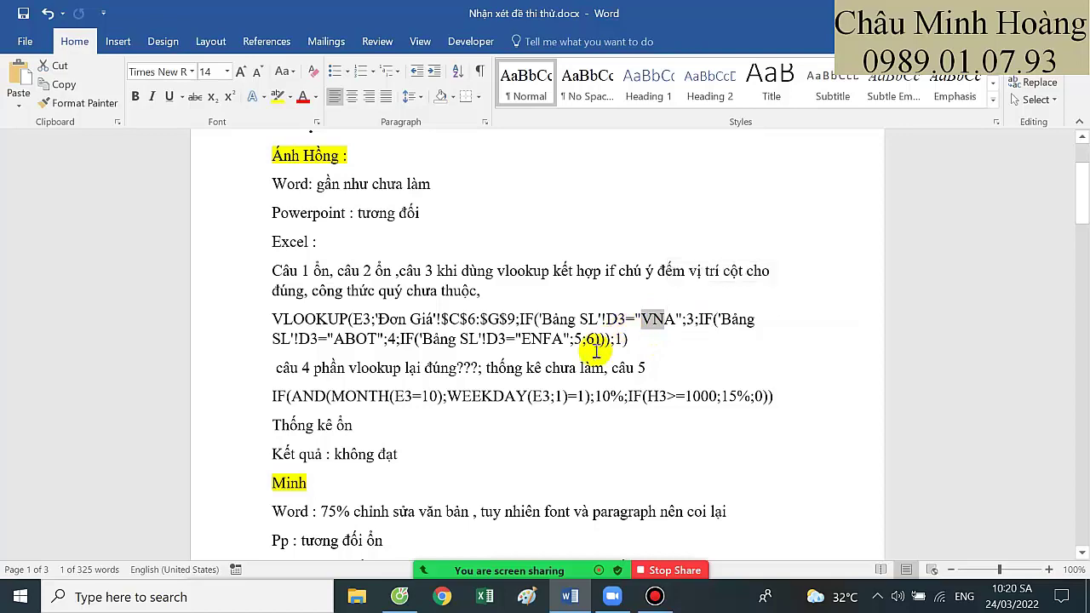
# Open Câu 3.xlsx from Downloads › first student's folder › Phần Excel
pyautogui.click(365, 601)
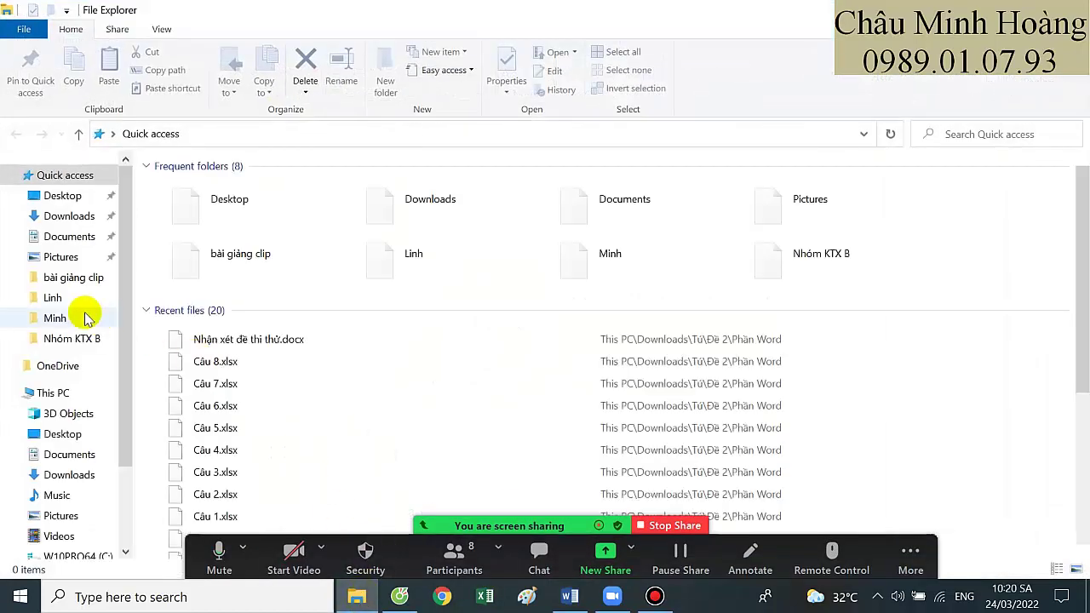
pyautogui.click(78, 223)
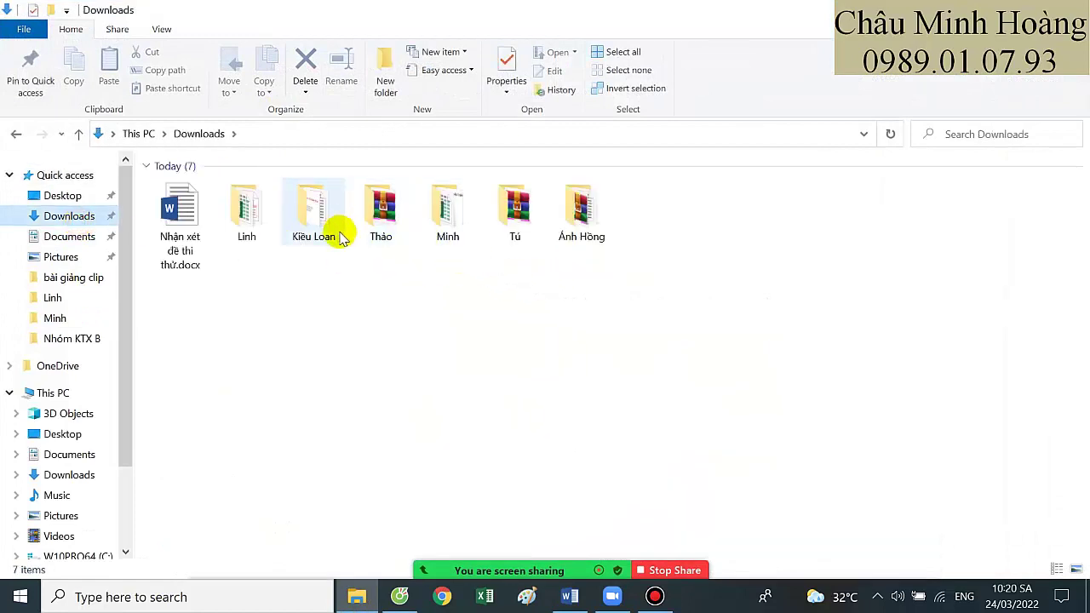
pyautogui.doubleClick(596, 234)
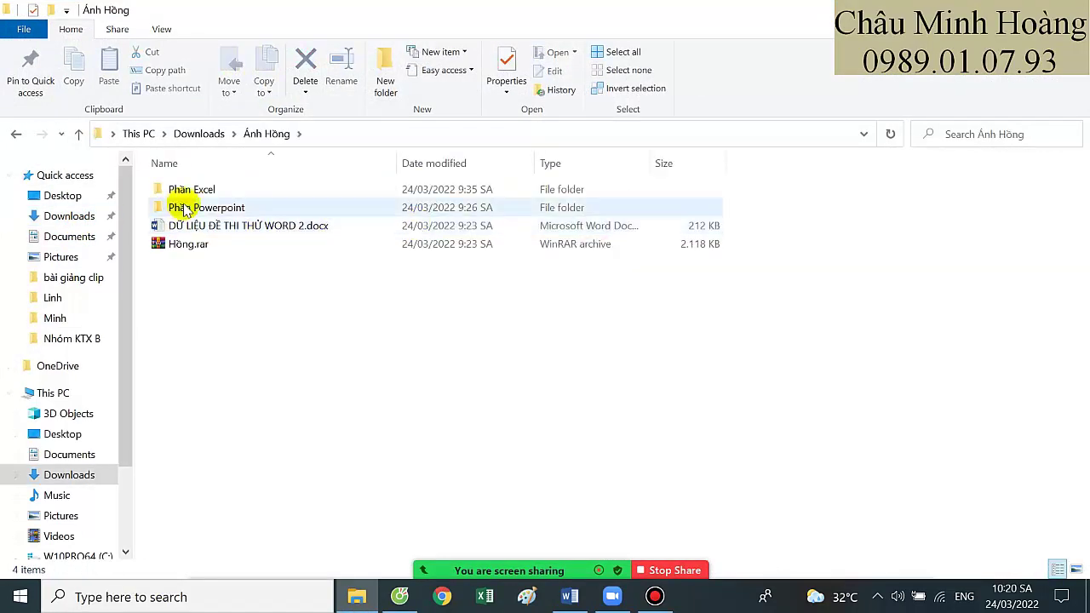
pyautogui.doubleClick(202, 189)
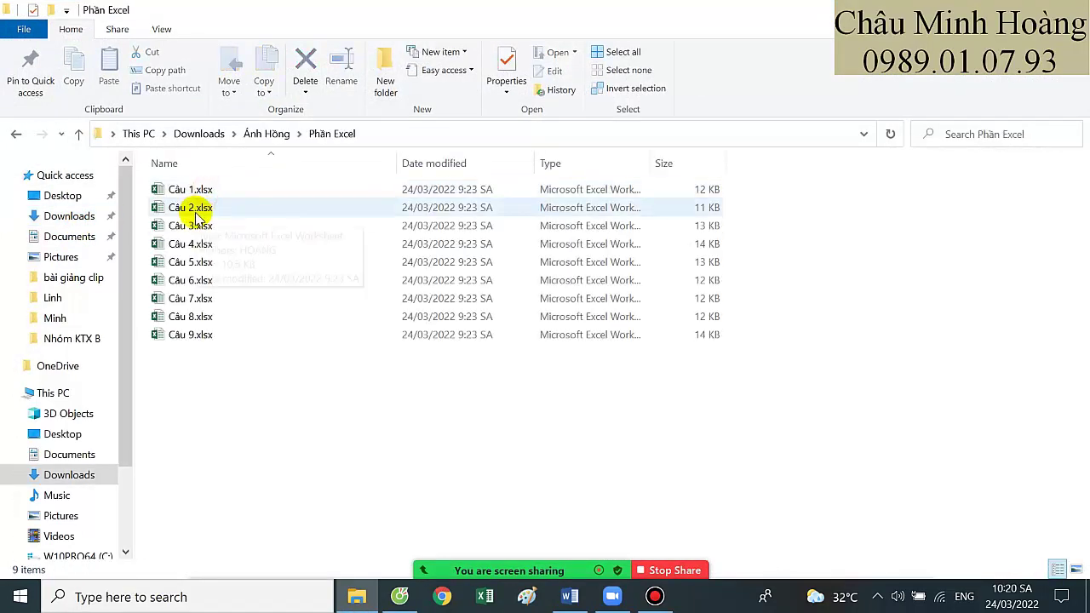
pyautogui.click(189, 209)
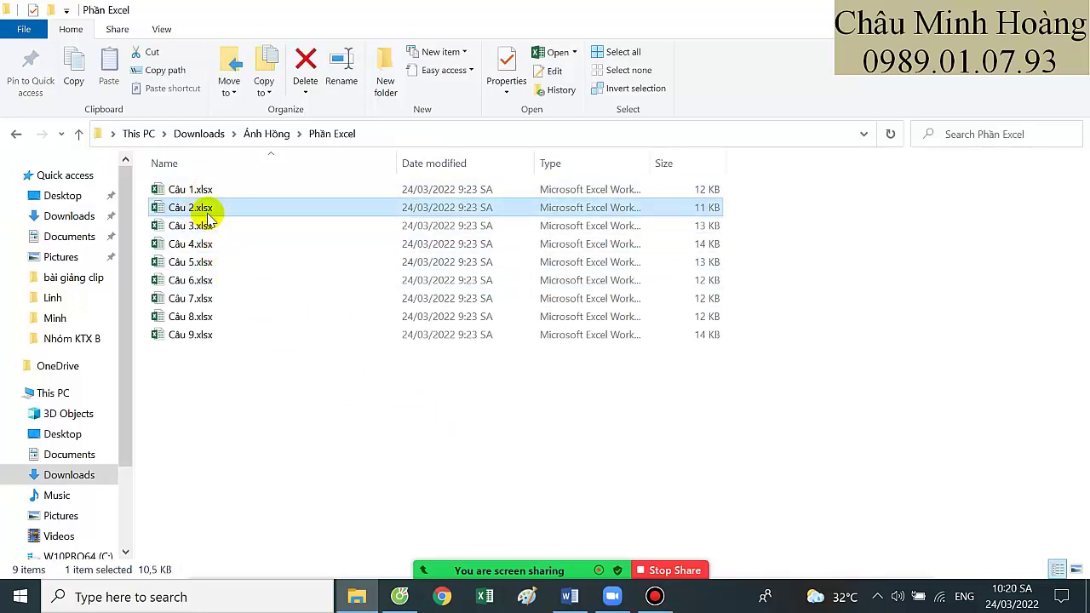
pyautogui.click(572, 596)
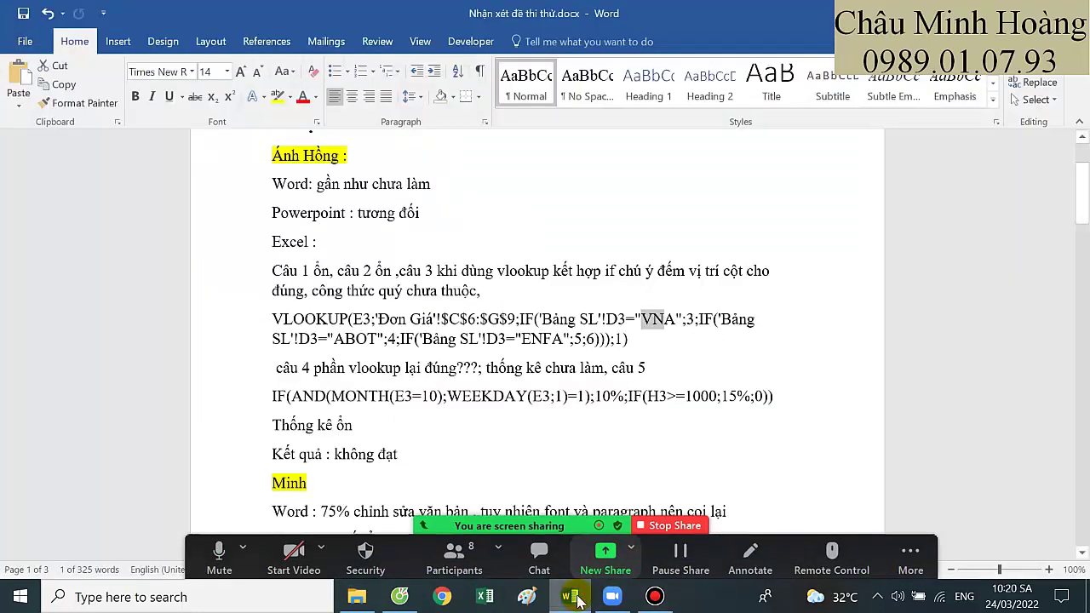
pyautogui.click(572, 596)
pyautogui.click(197, 226)
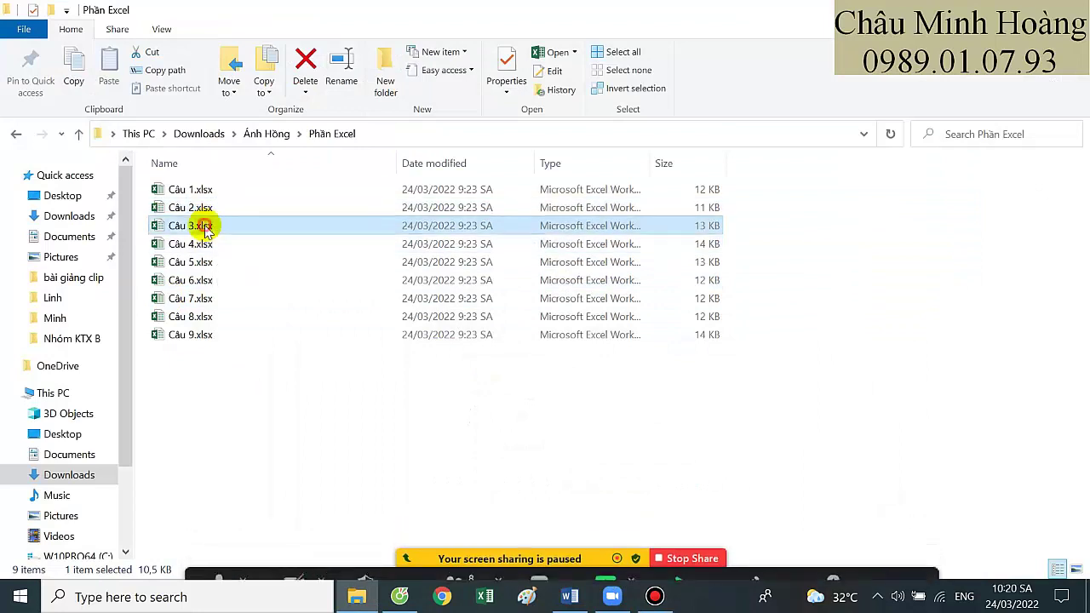
pyautogui.doubleClick(208, 228)
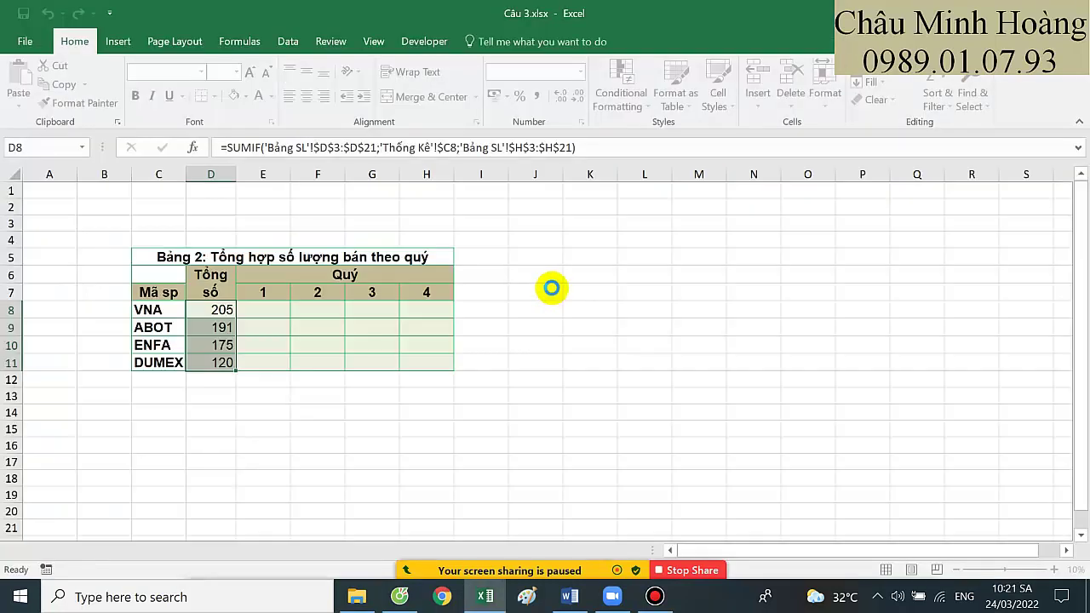
# Show the Bảng SL sheet and switch the meeting's screen share to the Excel workbook
pyautogui.click(96, 549)
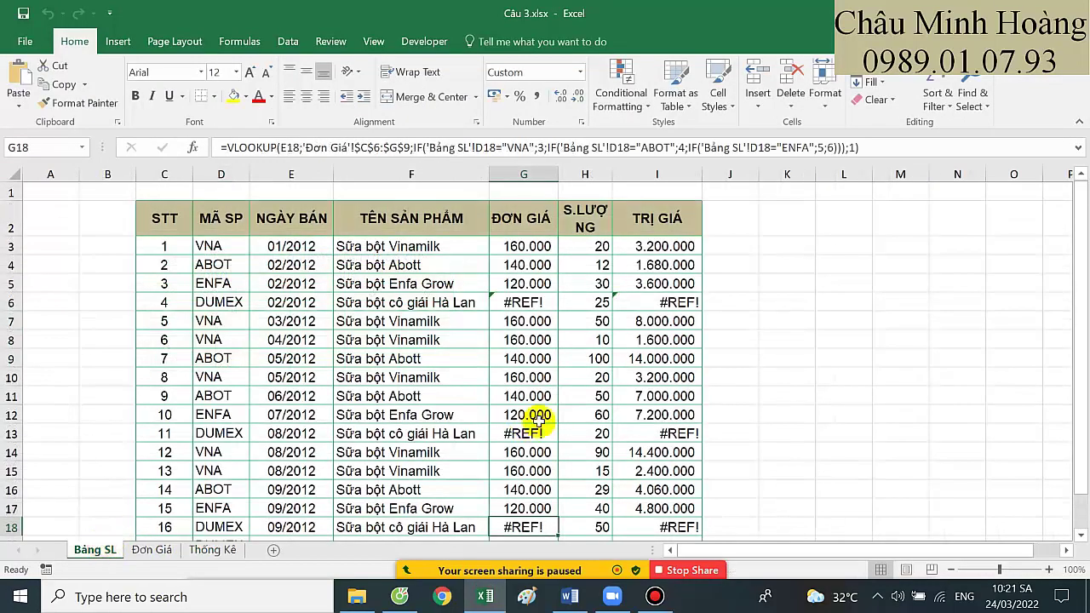
pyautogui.moveTo(572, 576)
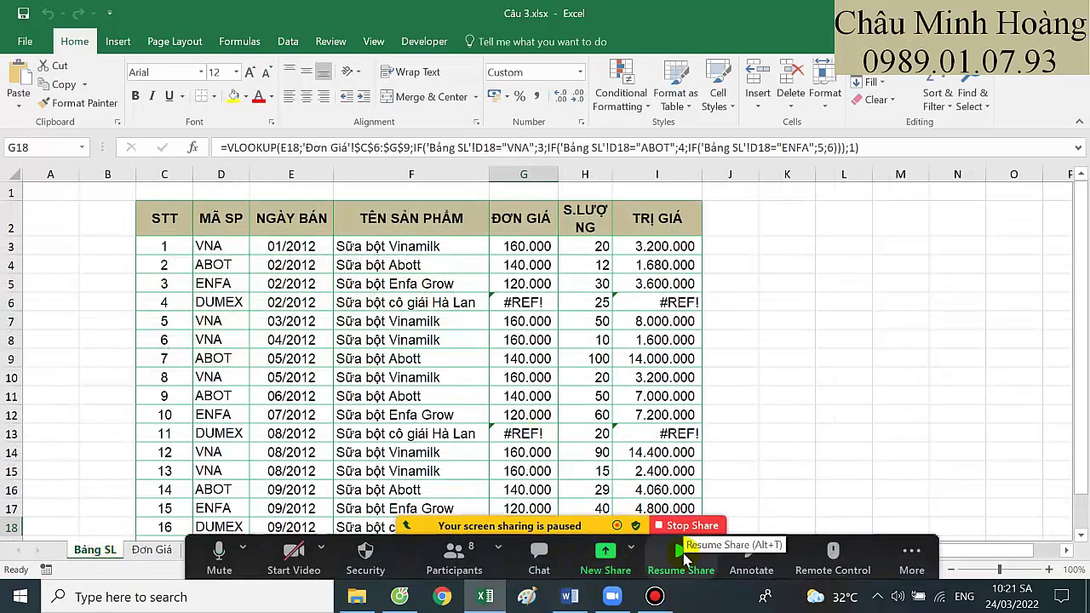
pyautogui.click(669, 557)
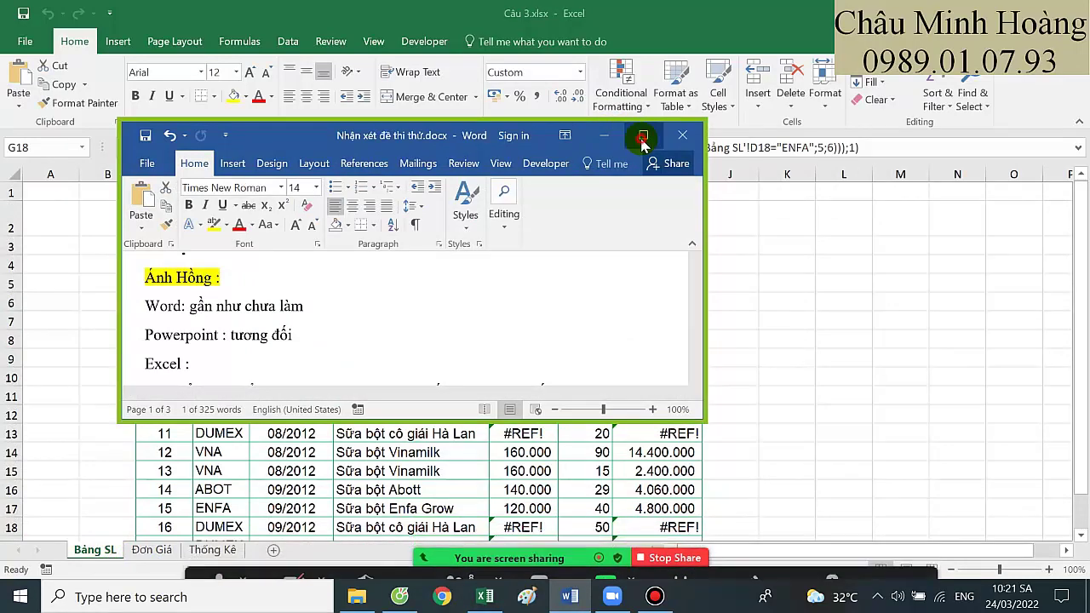
pyautogui.click(642, 134)
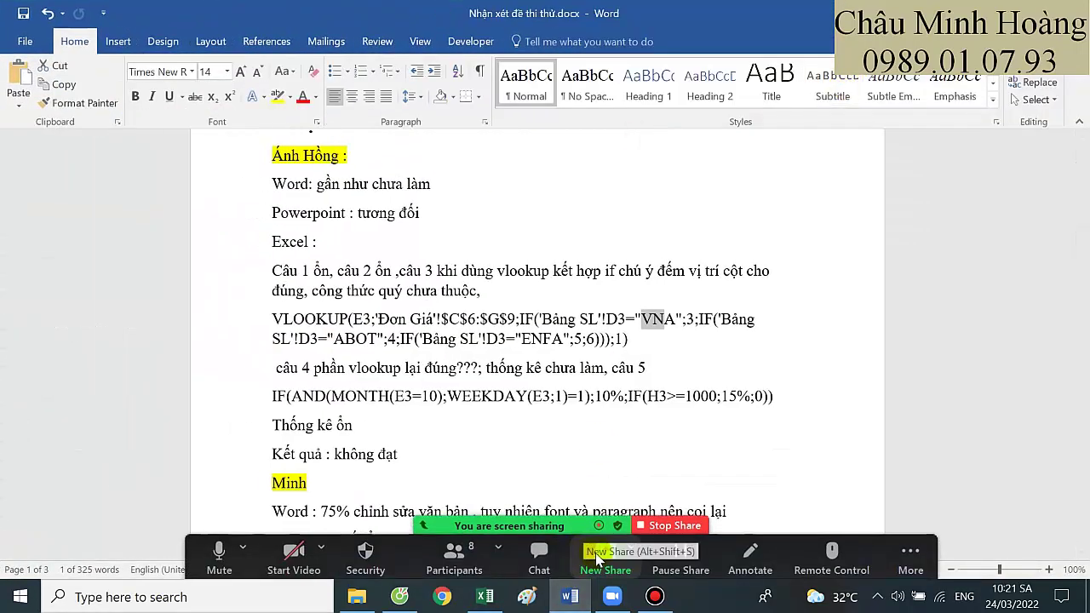
pyautogui.click(662, 577)
pyautogui.doubleClick(517, 310)
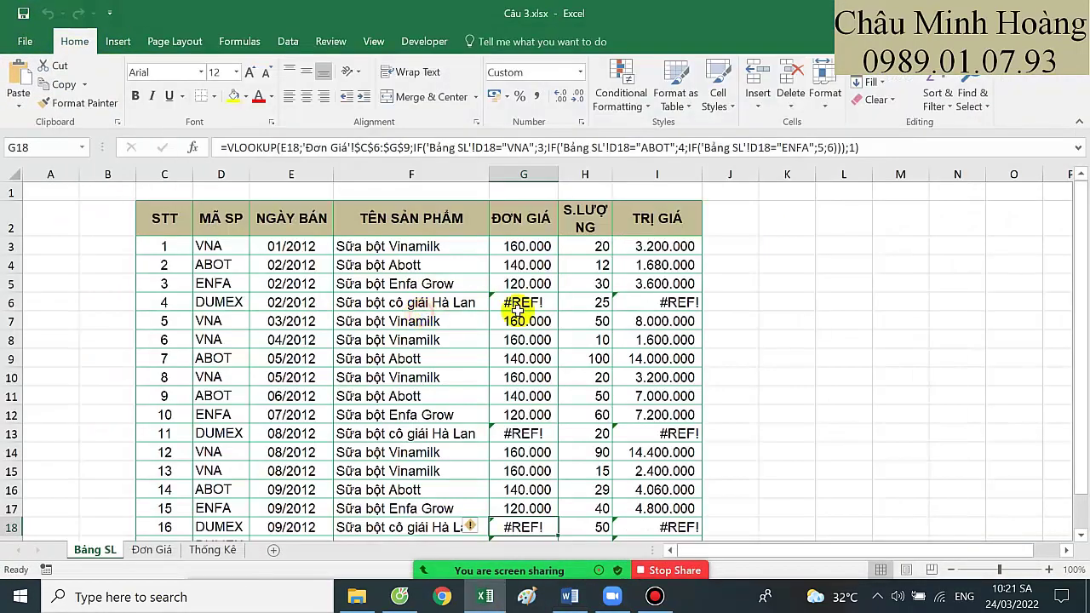
# Set cell G3's font size to 20
pyautogui.click(527, 246)
pyautogui.click(236, 72)
pyautogui.click(214, 225)
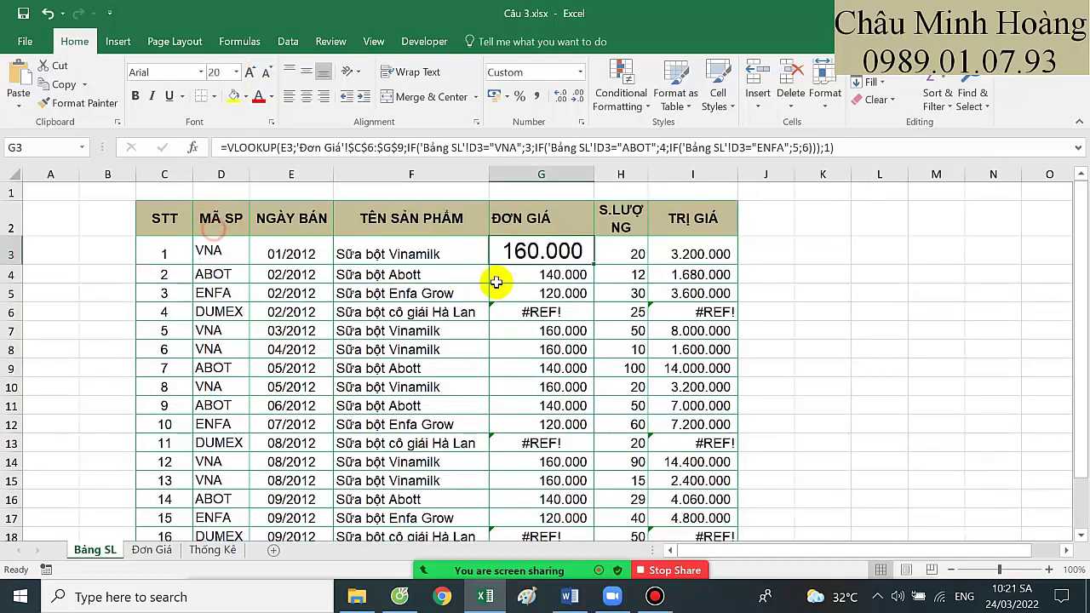
# Inspect G3's formula, highlighting the 'Đơn Giá' table range and VNA column number 3
pyautogui.doubleClick(504, 252)
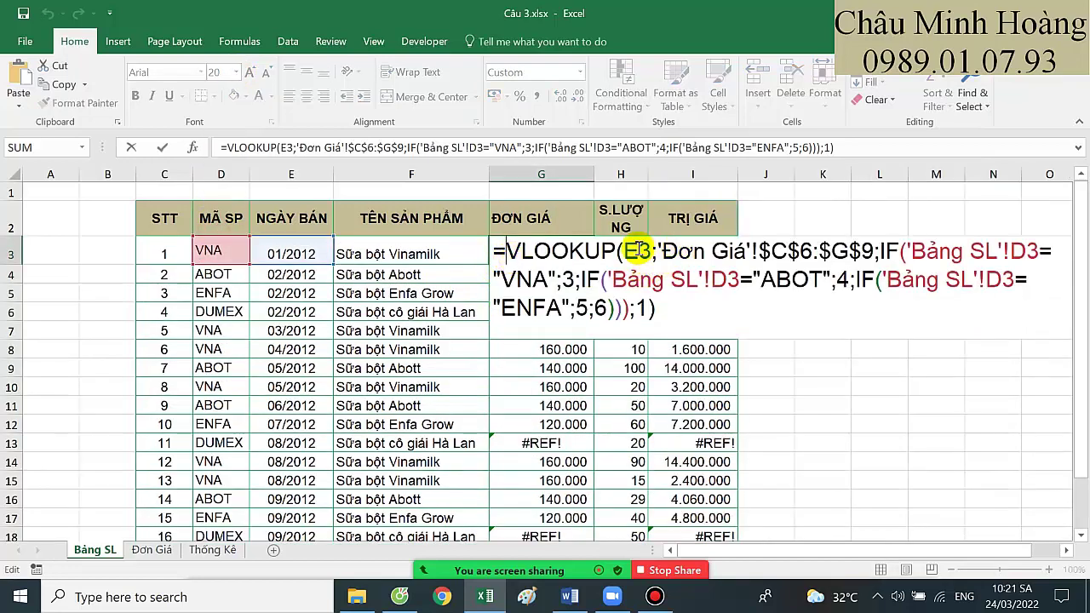
pyautogui.moveTo(658, 251); pyautogui.dragTo(830, 250)
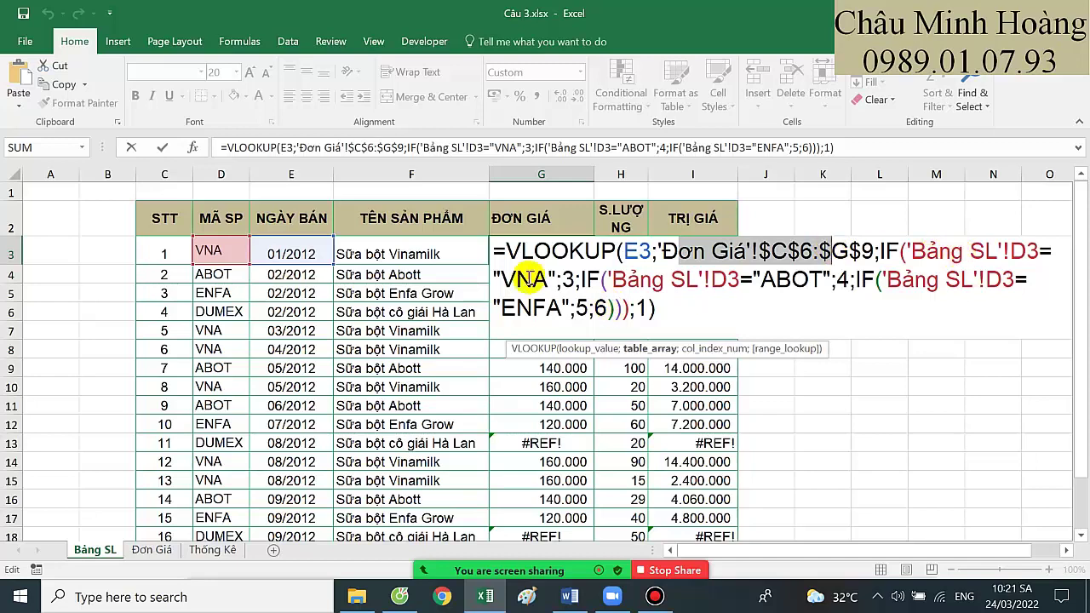
pyautogui.doubleClick(564, 279)
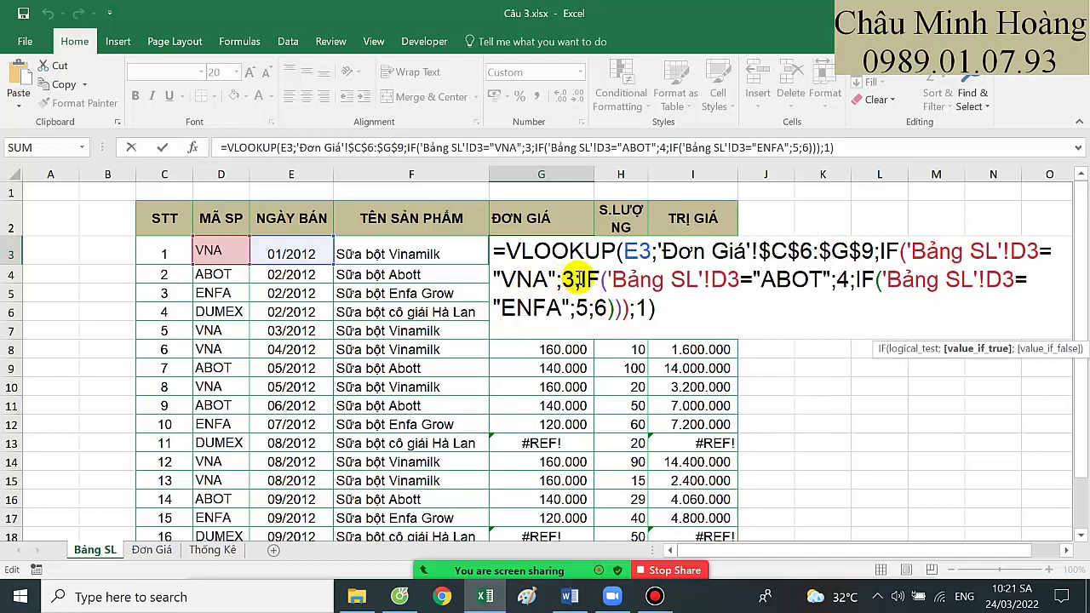
pyautogui.press('Return')
# Check the Đơn Giá price table C6:G9 and column D, then return to Bảng SL
pyautogui.click(166, 550)
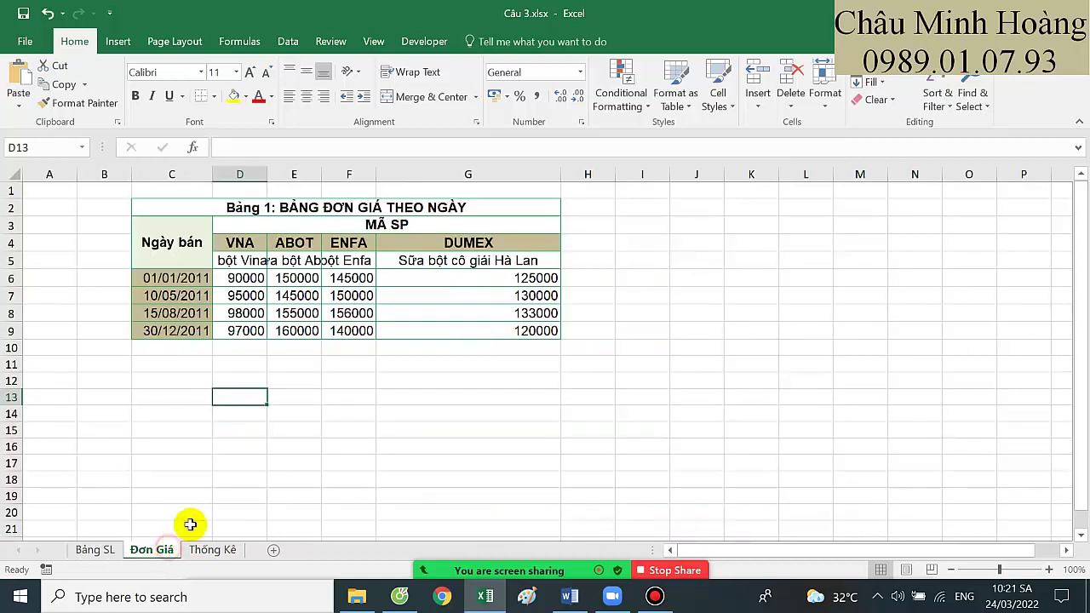
pyautogui.moveTo(187, 280); pyautogui.dragTo(507, 326)
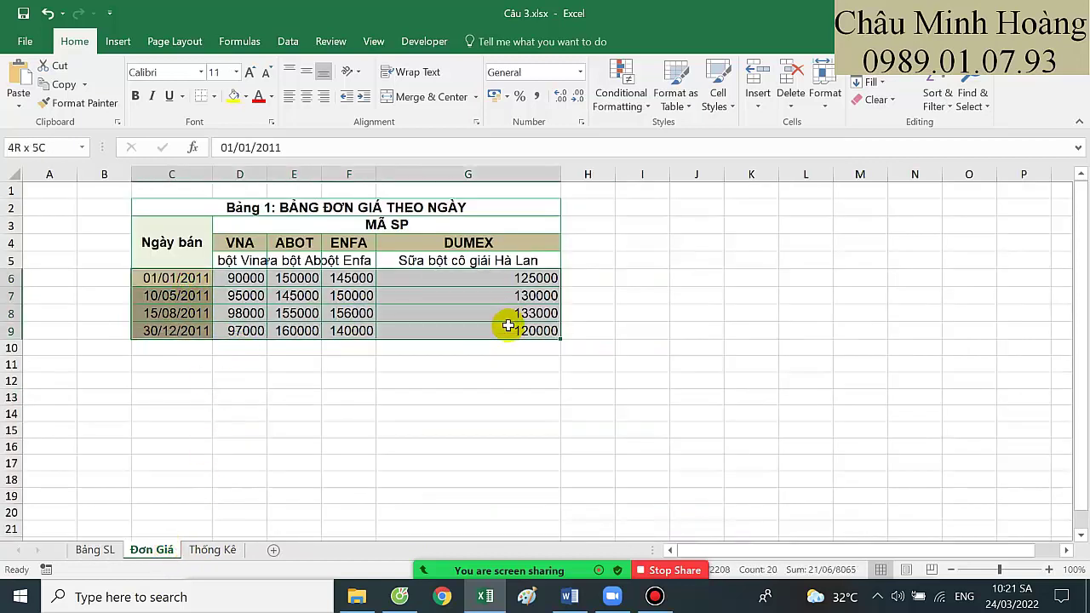
pyautogui.moveTo(187, 279); pyautogui.dragTo(529, 335)
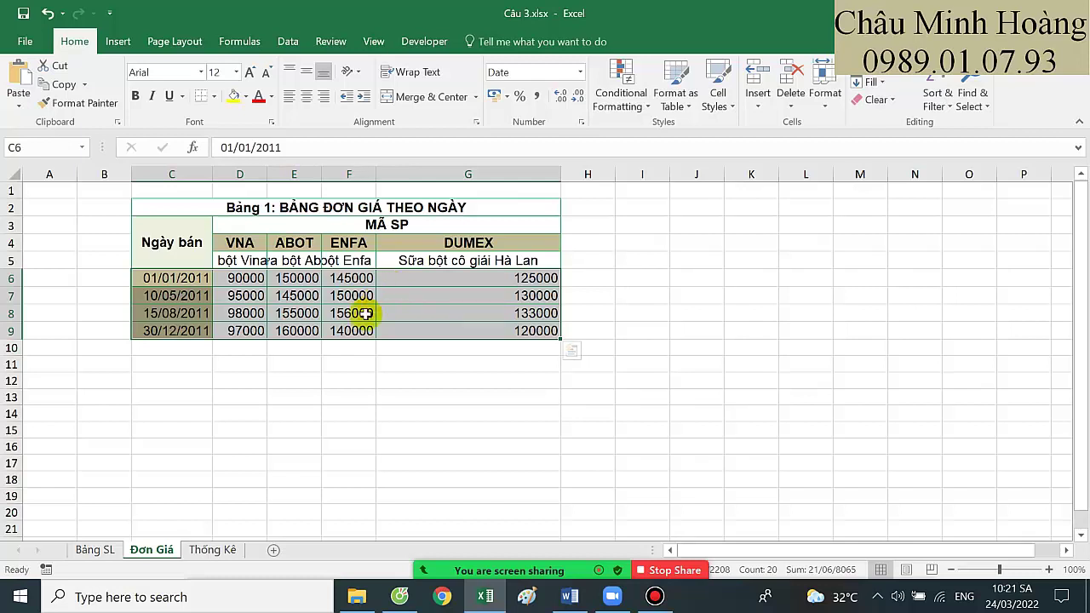
pyautogui.moveTo(195, 277); pyautogui.dragTo(433, 328)
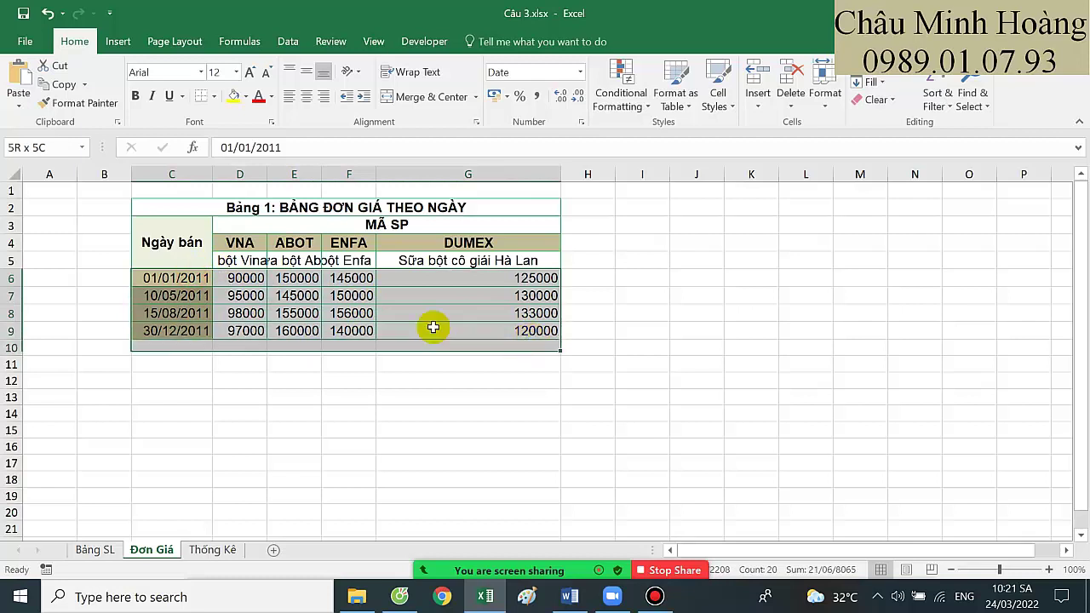
pyautogui.moveTo(193, 278); pyautogui.dragTo(526, 332)
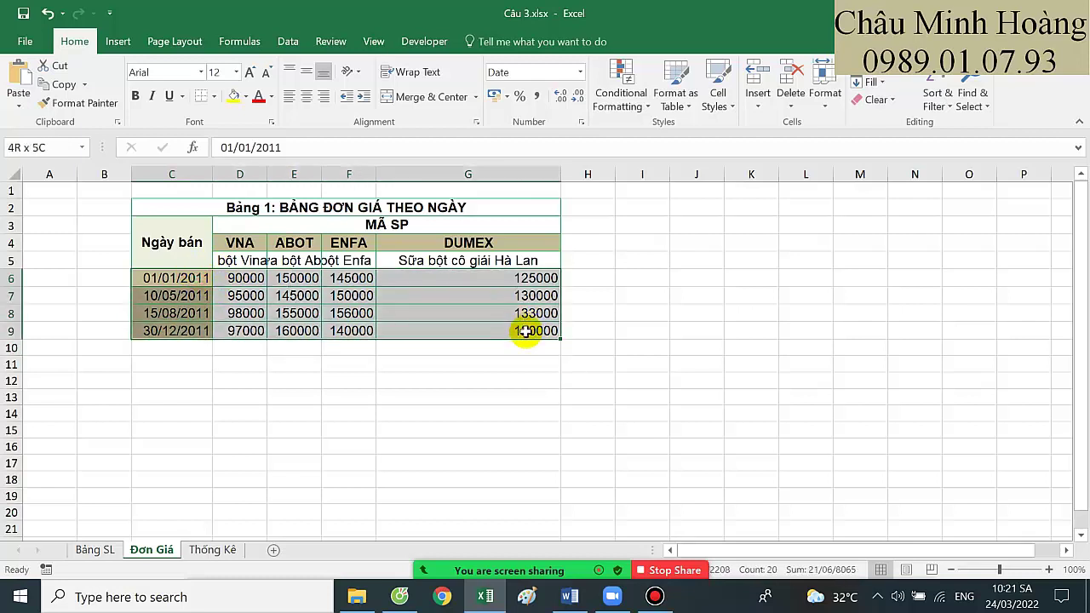
pyautogui.moveTo(255, 243); pyautogui.dragTo(240, 330)
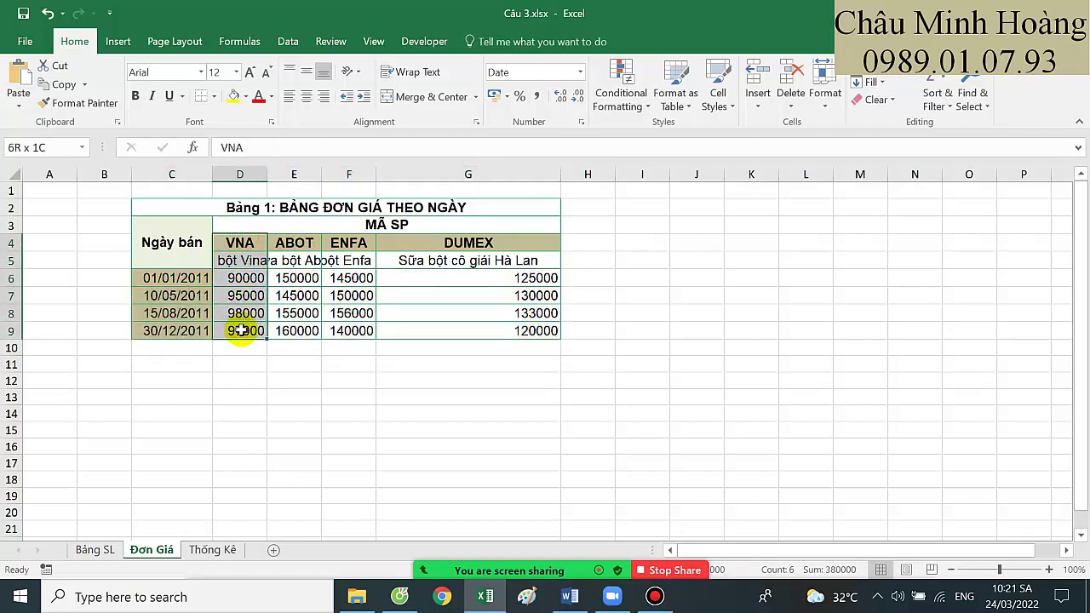
pyautogui.click(98, 548)
# Change G3's IF column numbers to 2, 3, 4 and 5
pyautogui.doubleClick(549, 253)
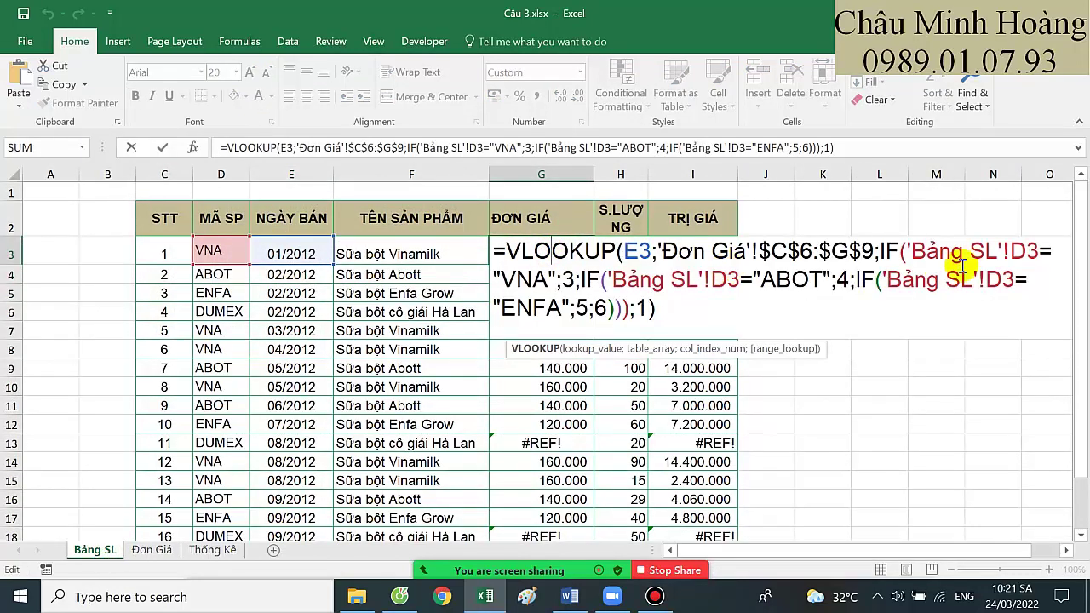
pyautogui.click(567, 279)
pyautogui.press('BackSpace')
pyautogui.write('2')
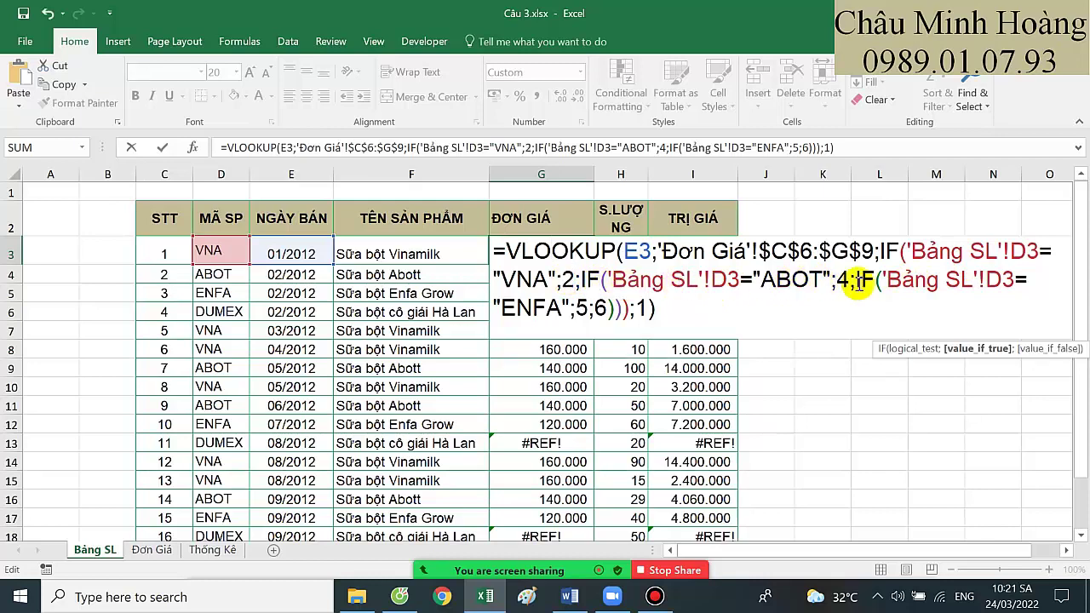
pyautogui.click(841, 279)
pyautogui.write('3')
pyautogui.doubleClick(581, 308)
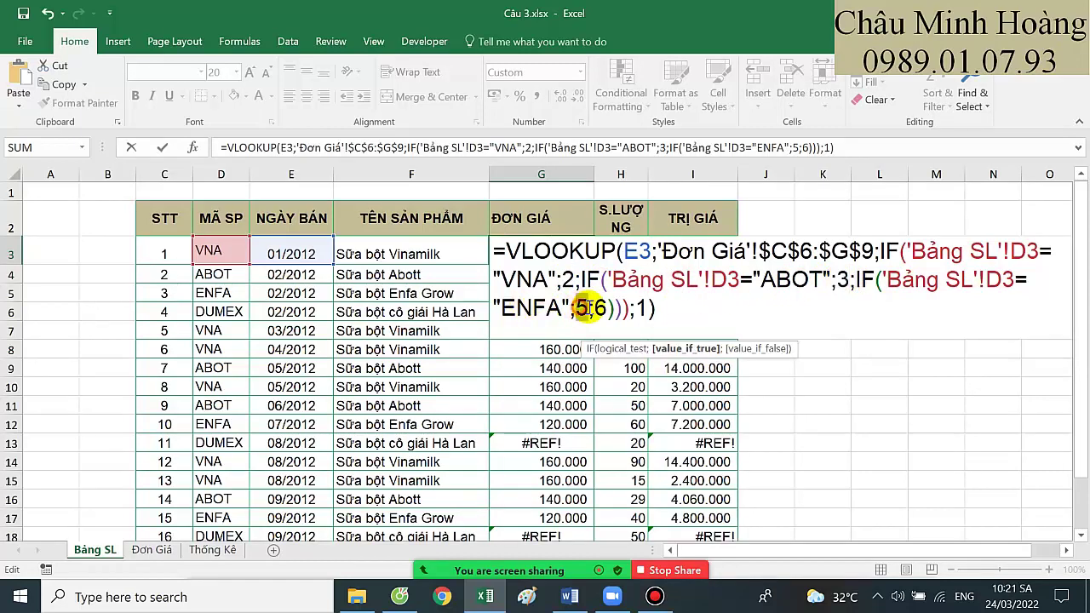
pyautogui.write('4;')
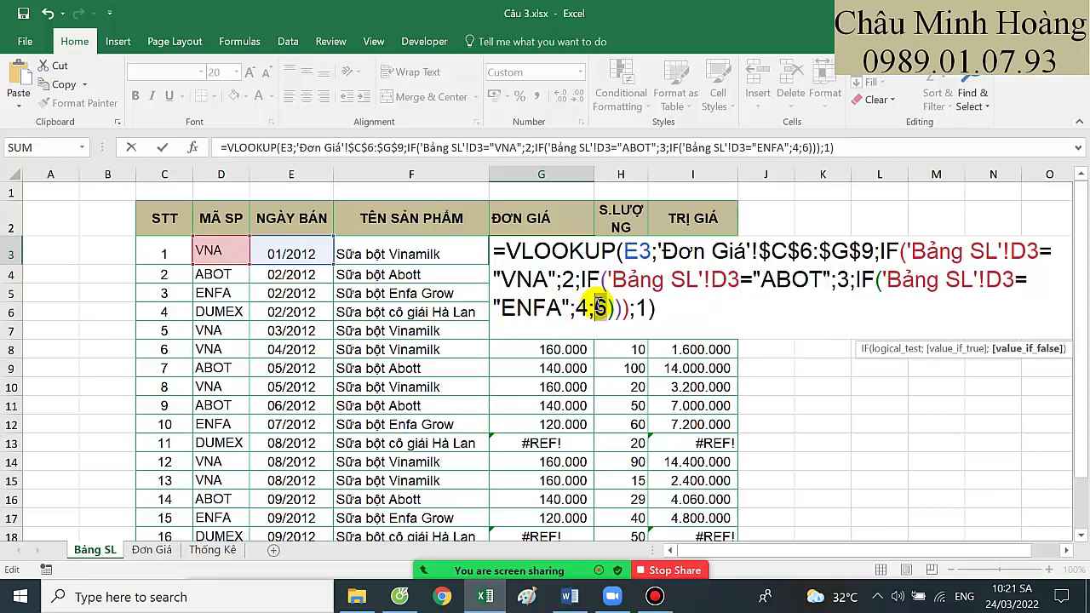
pyautogui.write('5')
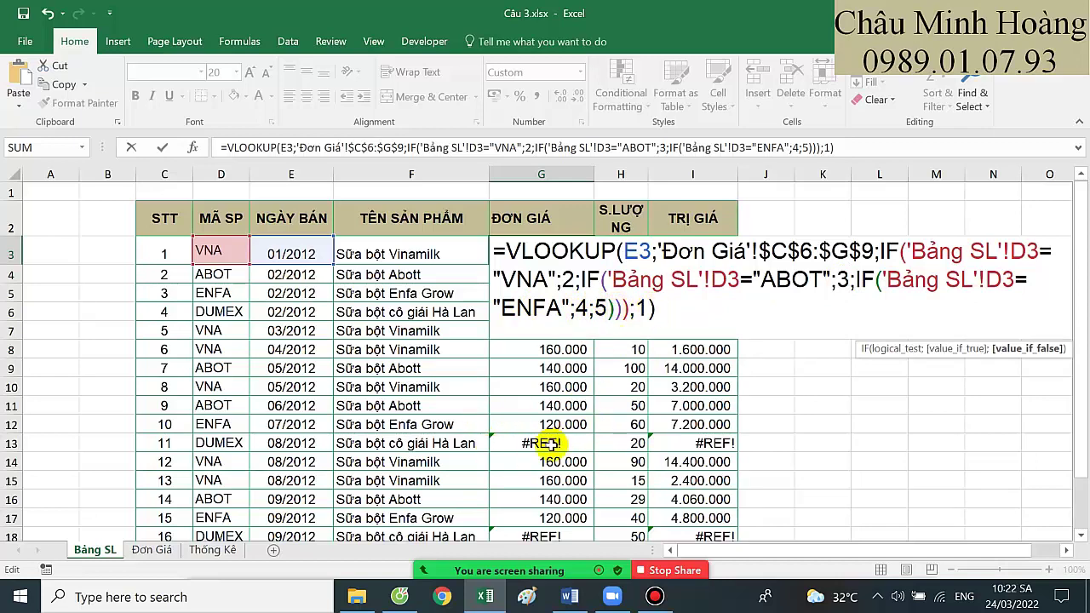
pyautogui.press('Return')
# Copy G3's formula down through G6 and select the Thống Kê quarterly totals E8:H11
pyautogui.click(587, 252)
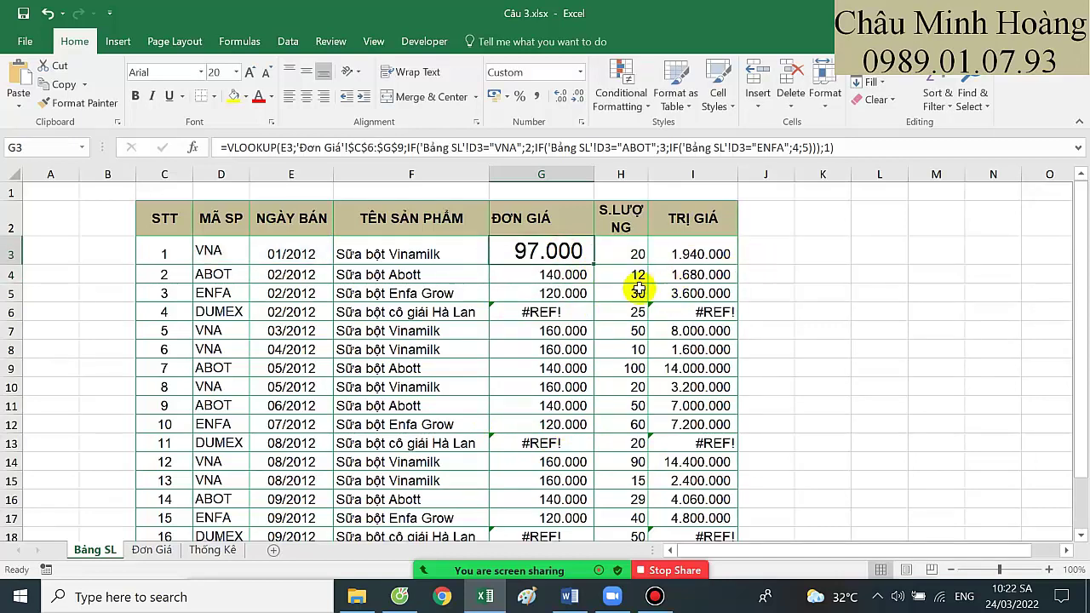
pyautogui.moveTo(593, 264); pyautogui.dragTo(596, 328)
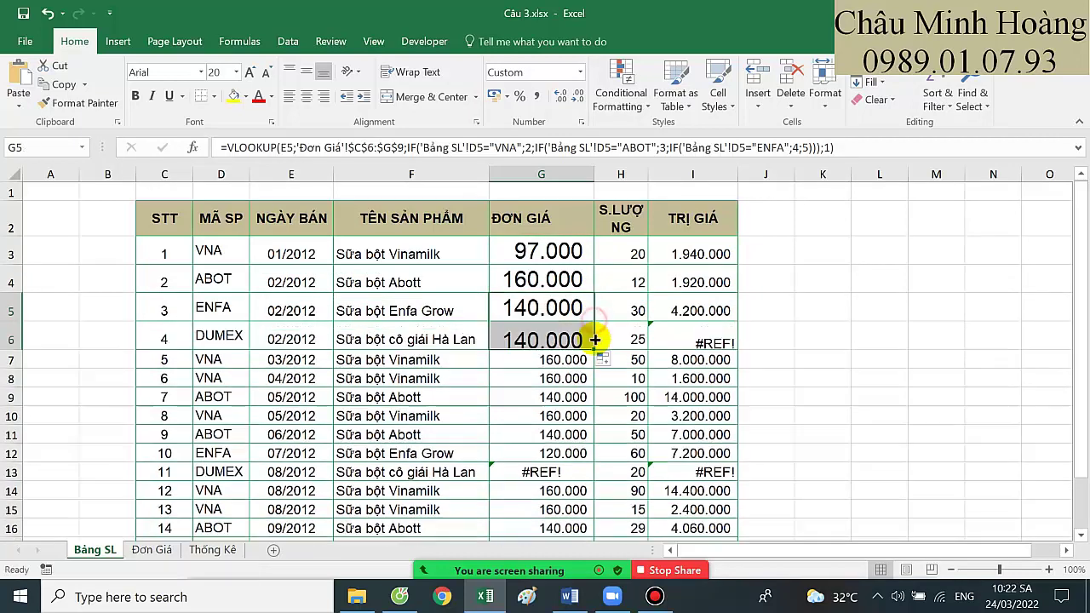
pyautogui.click(208, 548)
pyautogui.moveTo(260, 316); pyautogui.dragTo(441, 370)
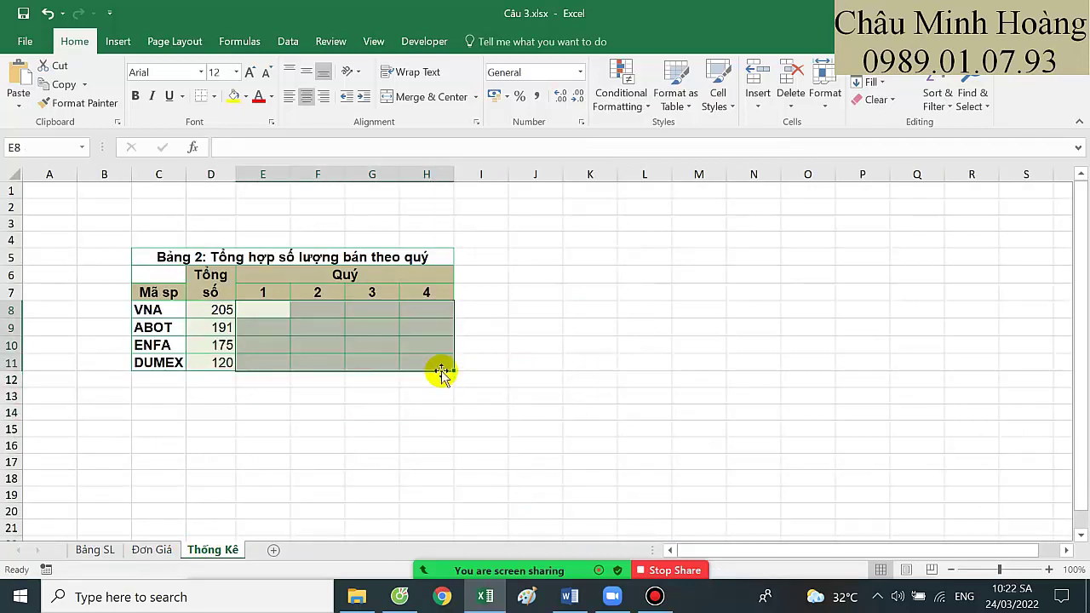
# Share the Word feedback document in the meeting and select 'vlookup lại đúng'
pyautogui.click(564, 599)
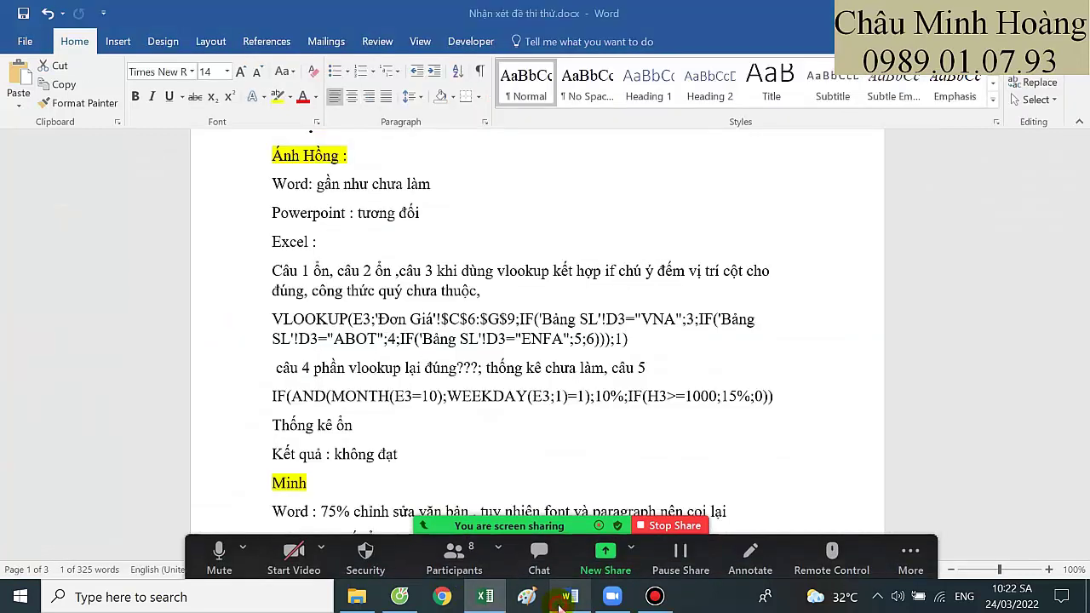
pyautogui.click(563, 598)
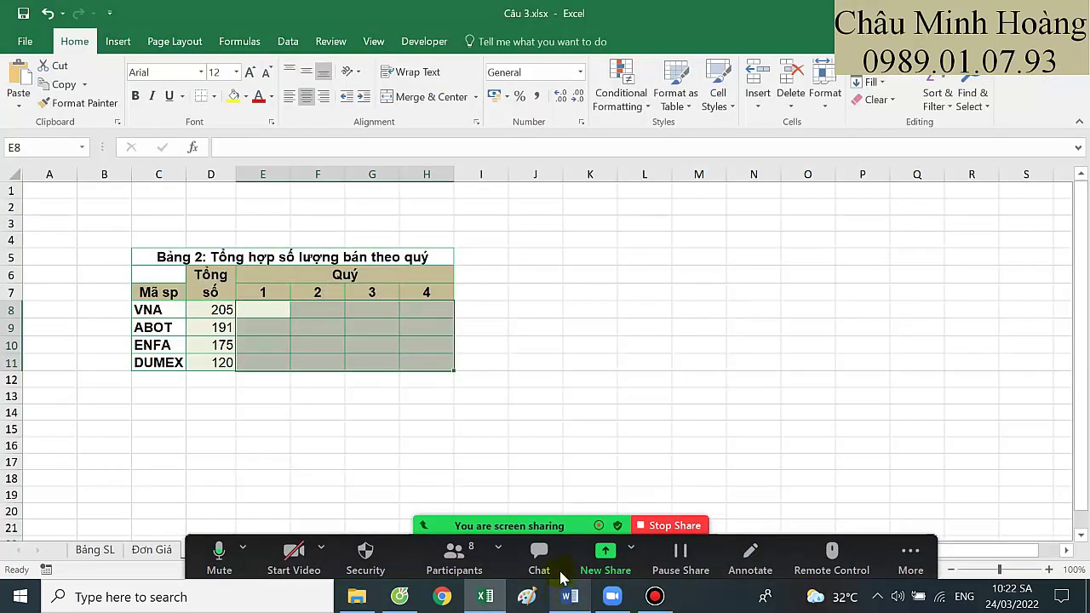
pyautogui.click(606, 557)
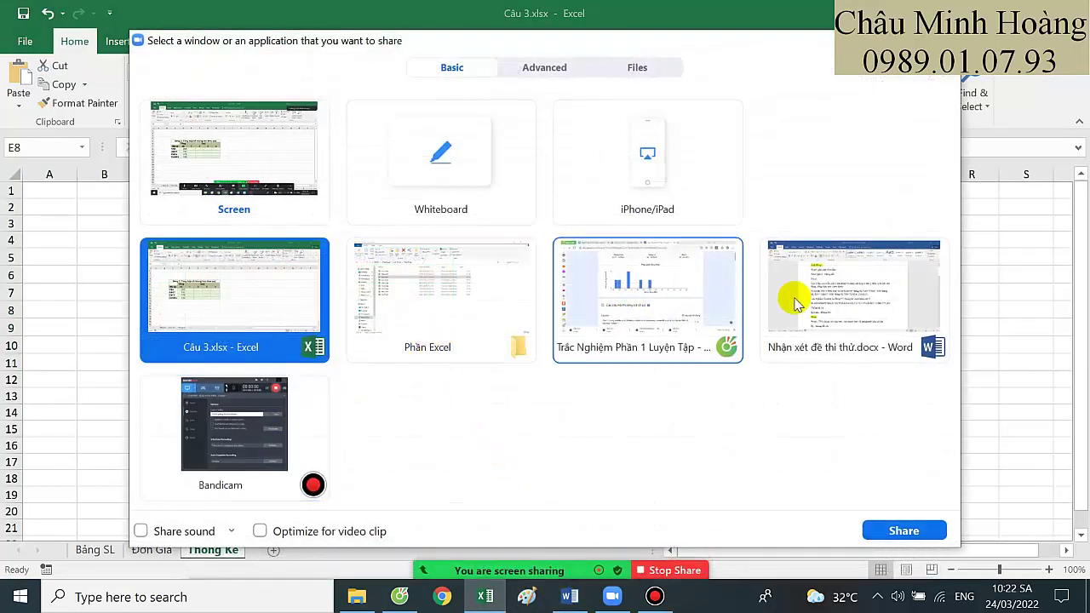
pyautogui.doubleClick(834, 287)
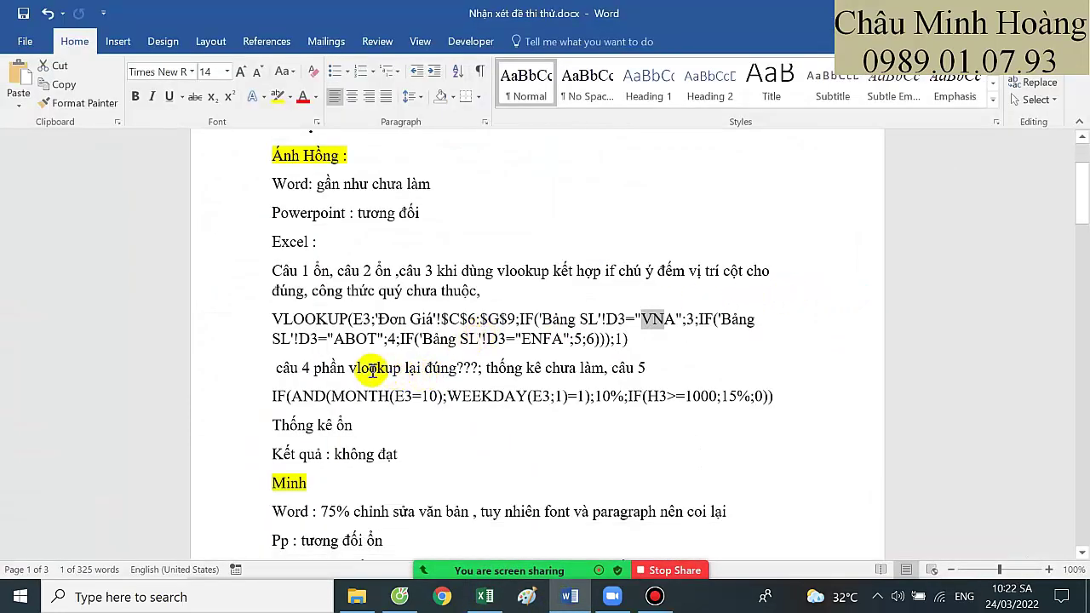
pyautogui.moveTo(457, 368); pyautogui.dragTo(557, 365)
# Highlight the MONTH part of the câu 5 formula in yellow and fix it to MONTH(E3)=10;
pyautogui.moveTo(351, 395); pyautogui.dragTo(498, 418)
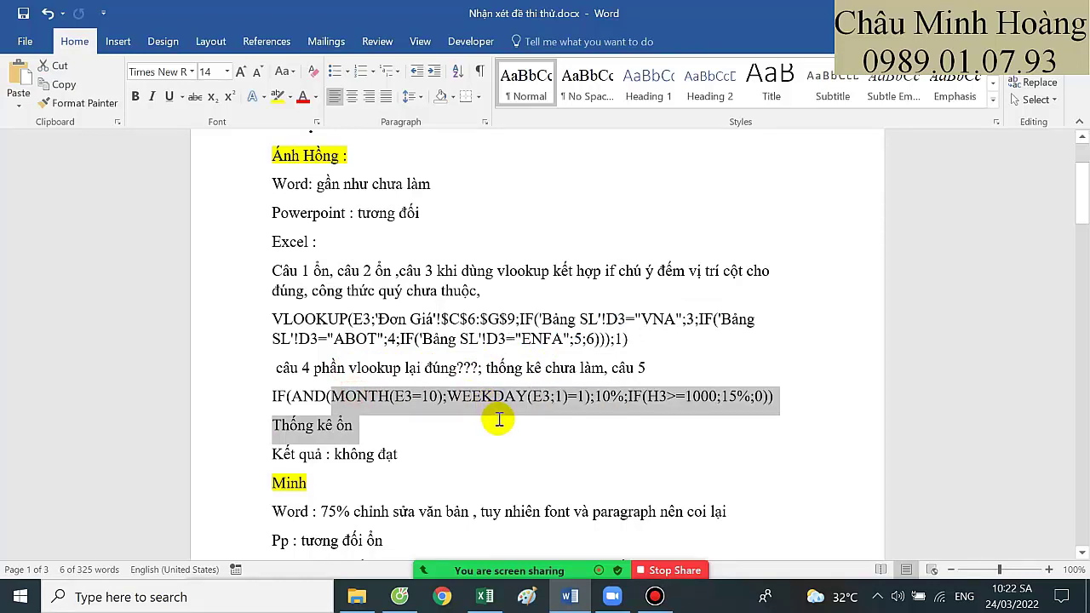
pyautogui.moveTo(272, 396); pyautogui.dragTo(801, 402)
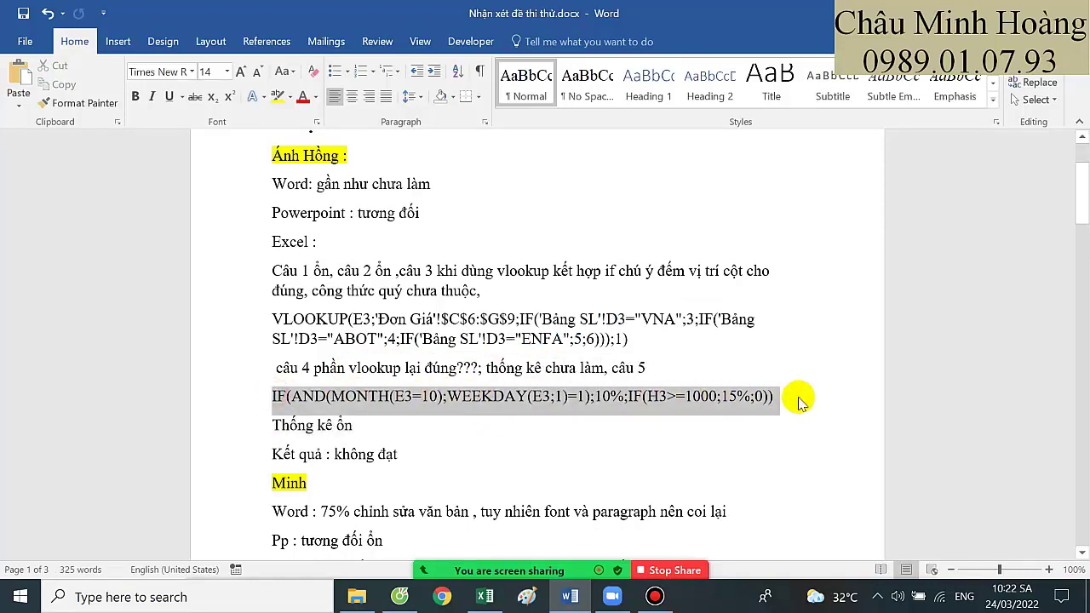
pyautogui.click(385, 394)
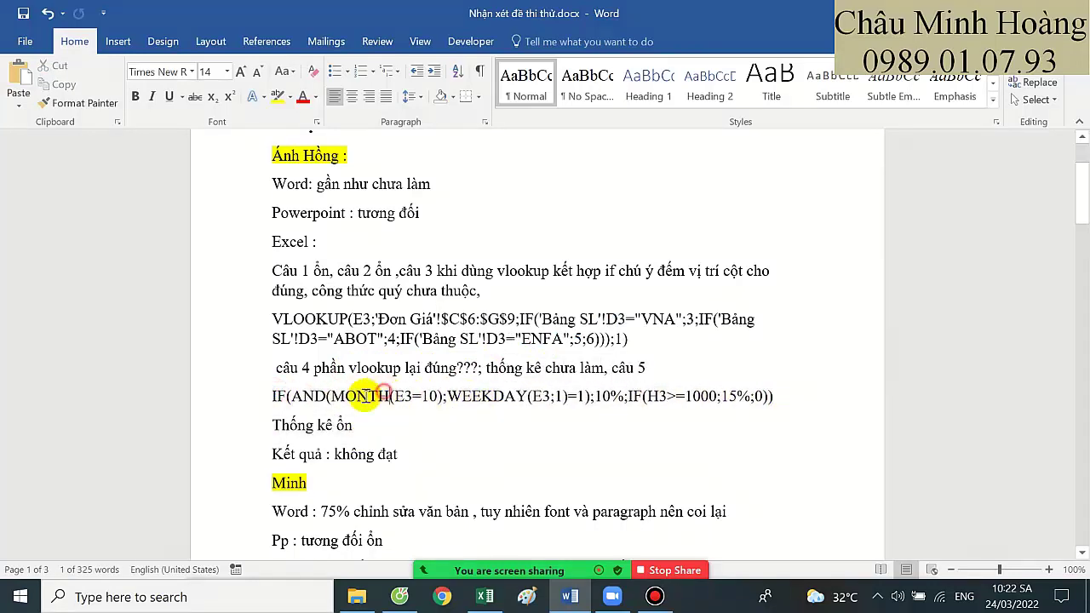
pyautogui.moveTo(332, 396); pyautogui.dragTo(434, 396)
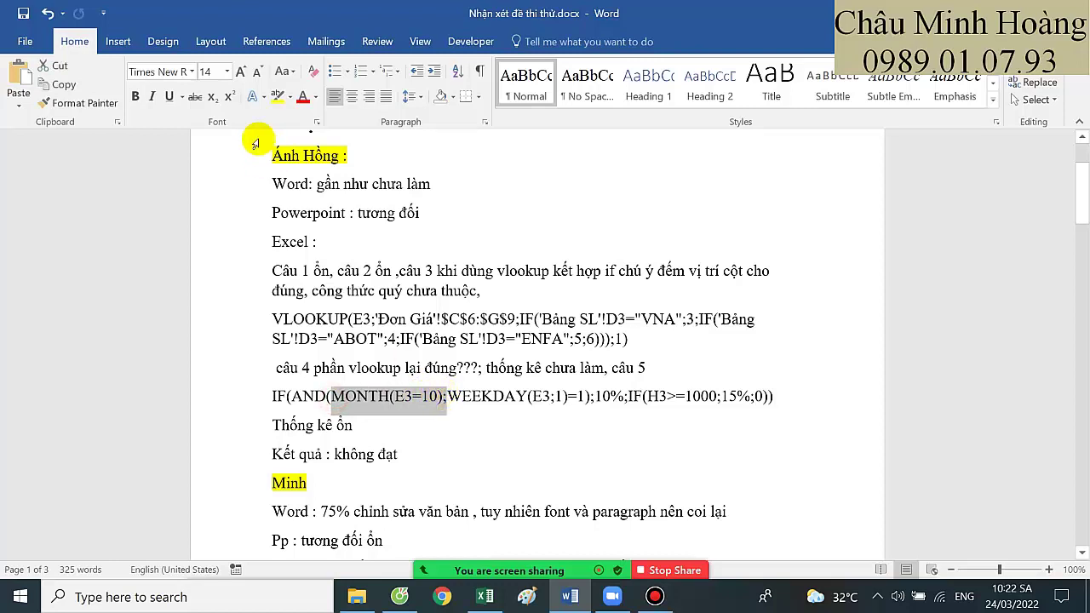
pyautogui.click(276, 96)
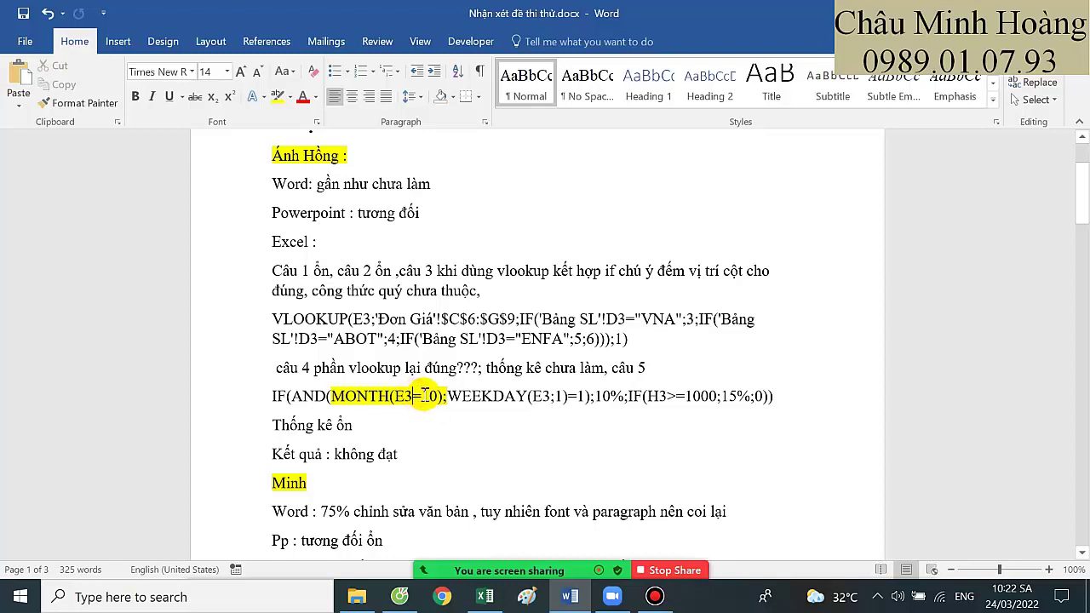
pyautogui.write(')')
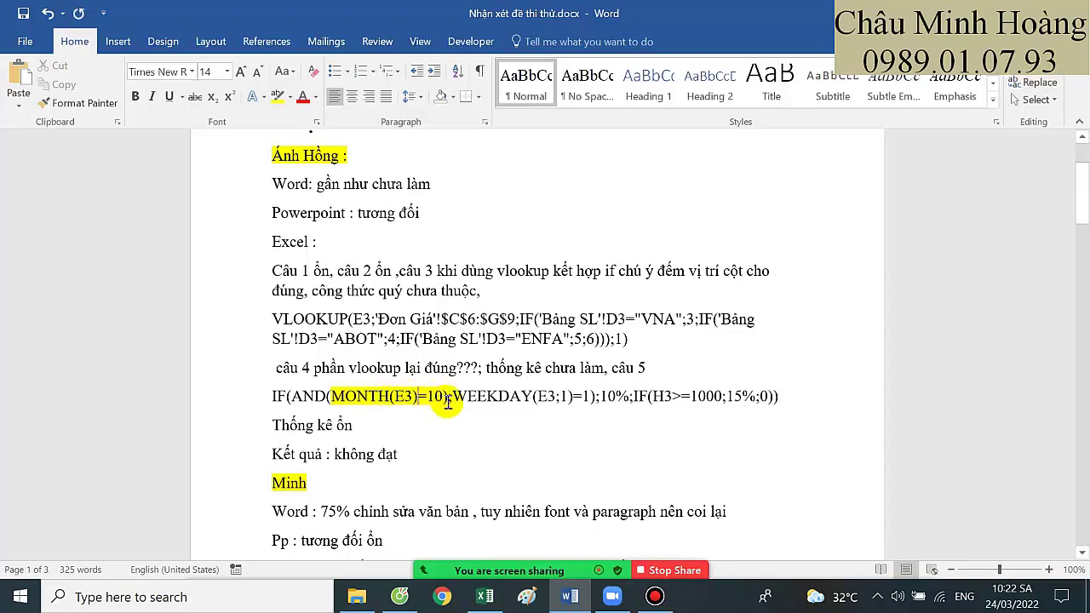
pyautogui.press('BackSpace')
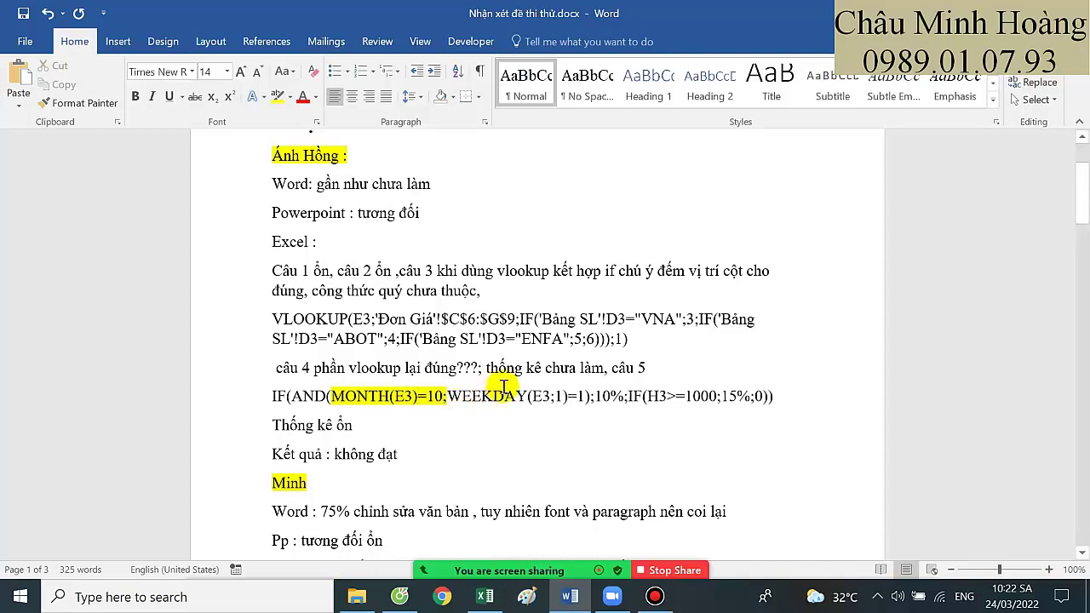
# Scroll to 'Thống kê ổn' and select the first student's whole feedback block
pyautogui.scroll(-1, 501, 387)
pyautogui.click(364, 384)
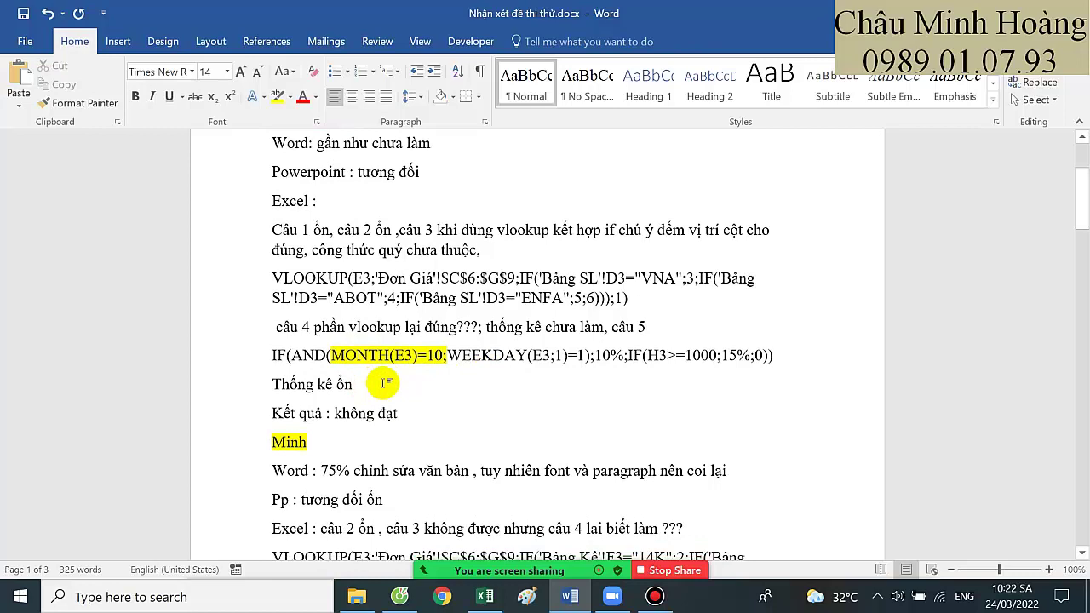
pyautogui.moveTo(410, 415); pyautogui.dragTo(278, 183)
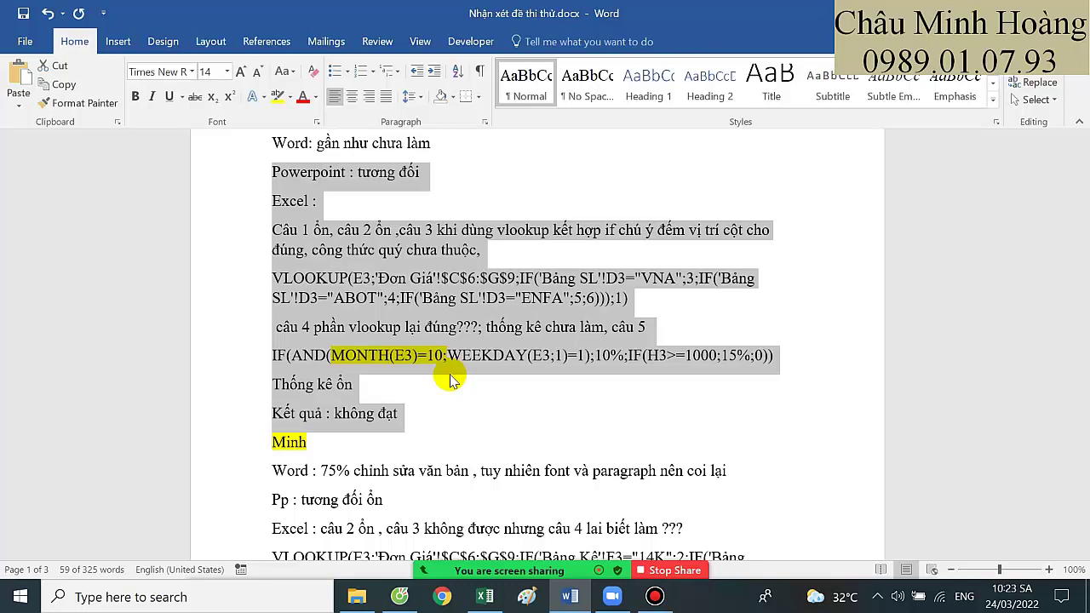
# Close Câu 3.xlsx in Excel without saving changes
pyautogui.click(485, 598)
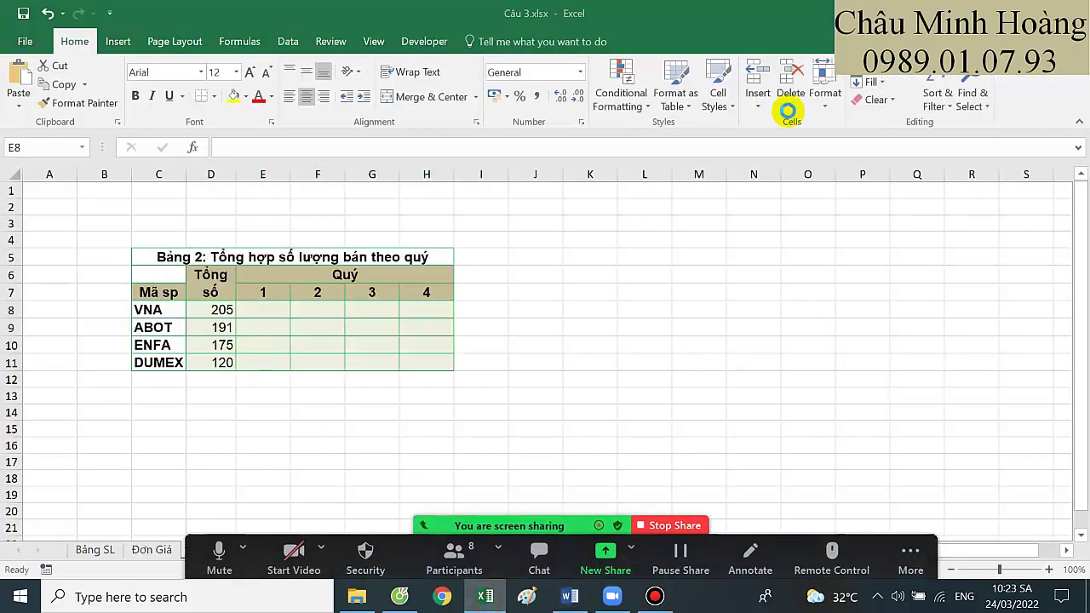
pyautogui.hotkey('alt', 'F4')
pyautogui.click(540, 316)
# Review the next student's Word note, selecting 'chỉnh sửa văn bản' and 'paragraph'
pyautogui.scroll(-5, 504, 354)
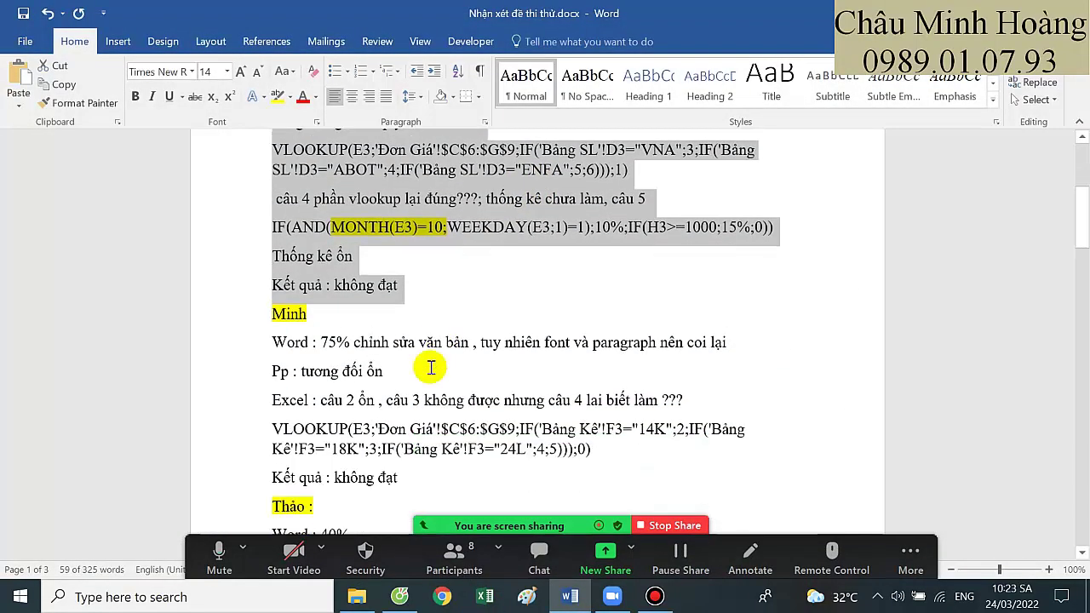
pyautogui.click(407, 356)
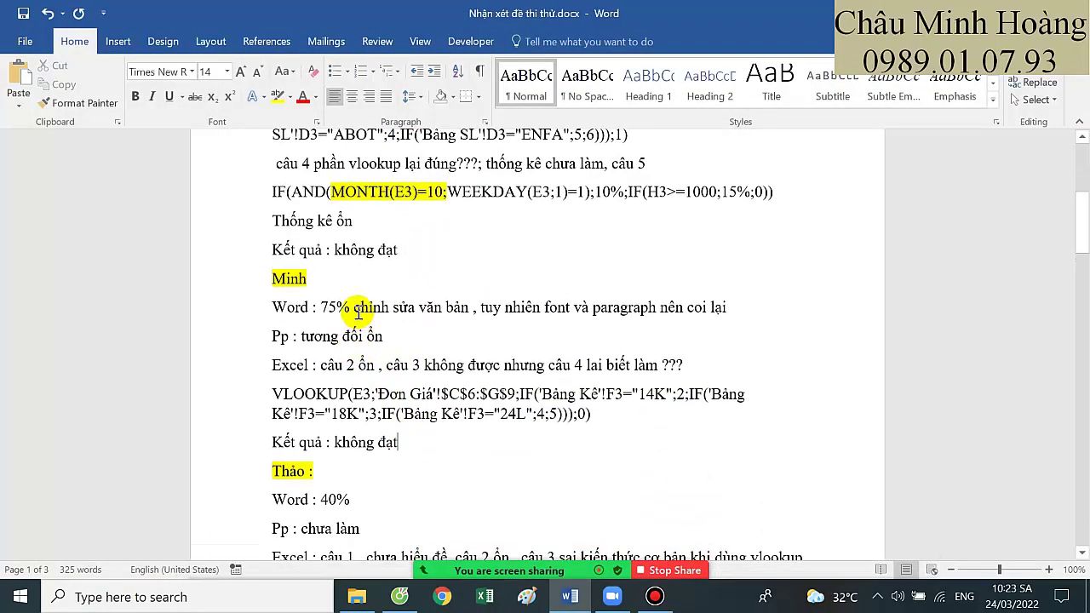
pyautogui.moveTo(354, 306); pyautogui.dragTo(470, 309)
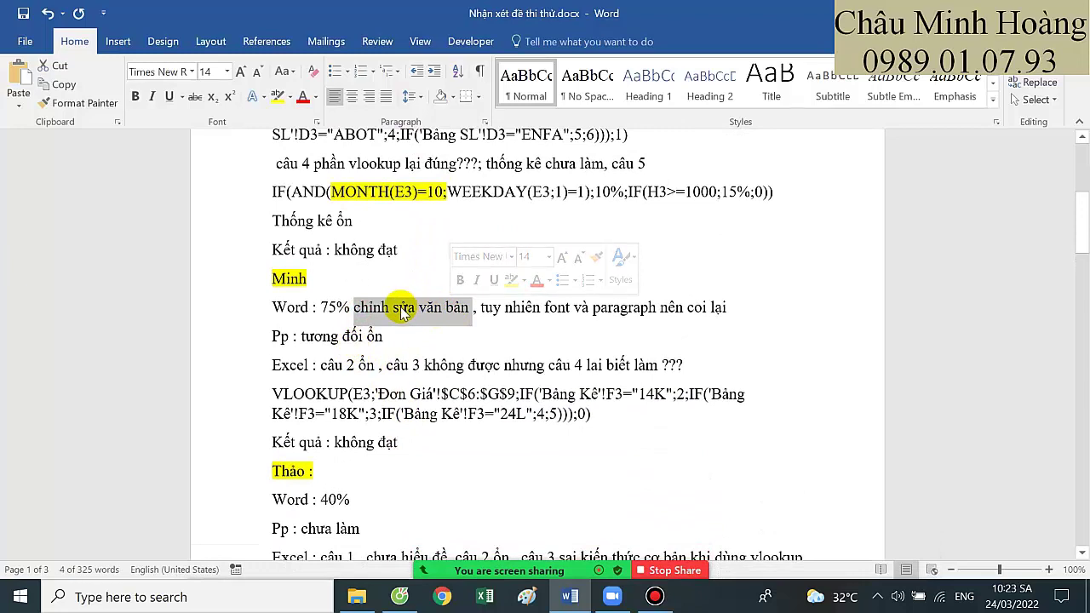
pyautogui.click(505, 306)
pyautogui.moveTo(565, 307); pyautogui.dragTo(656, 307)
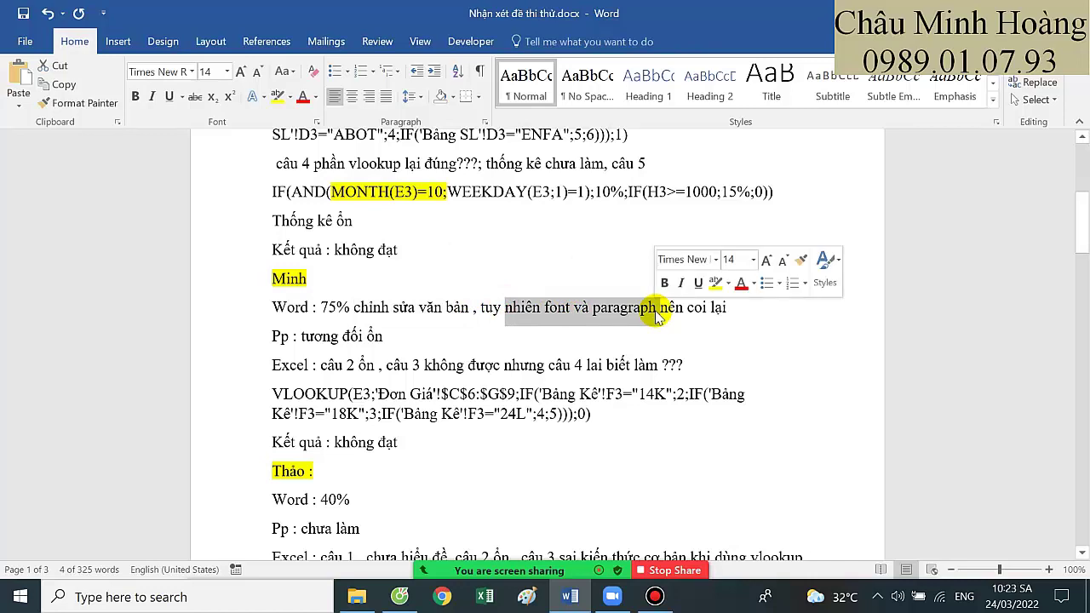
pyautogui.moveTo(587, 308); pyautogui.dragTo(645, 309)
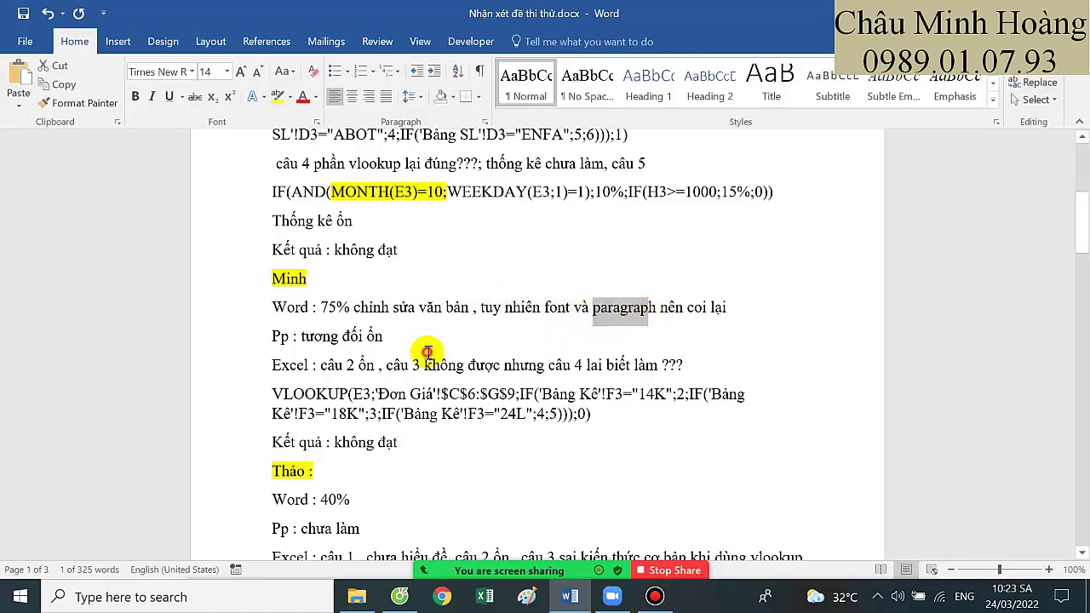
# Review the PowerPoint comment and Excel notes 'câu 2 ổn', 'câu 3 không được' and VLOOKUP formula
pyautogui.moveTo(405, 338); pyautogui.dragTo(331, 333)
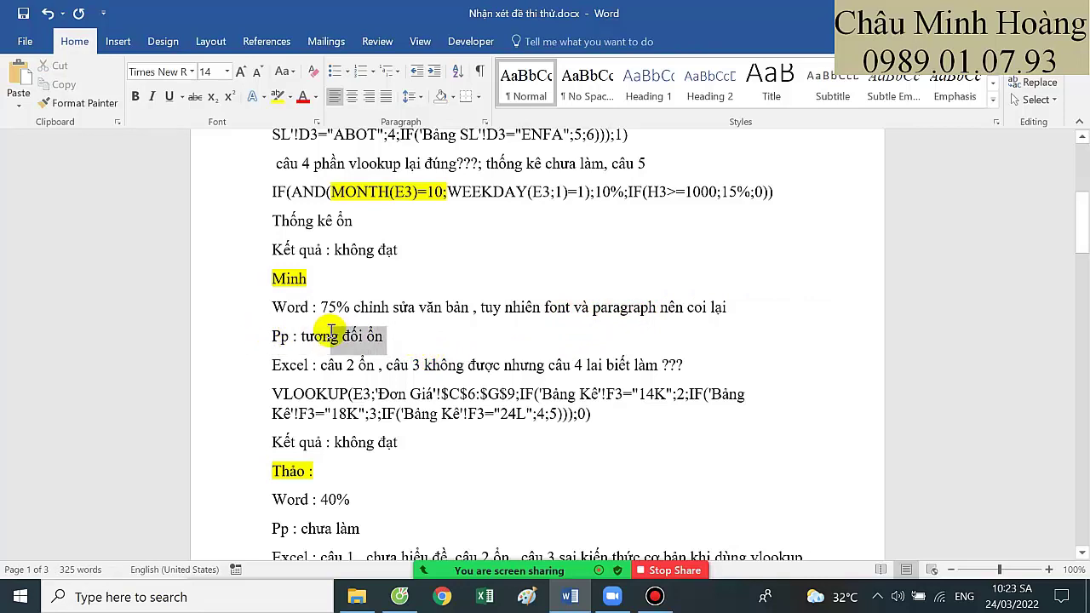
pyautogui.click(354, 364)
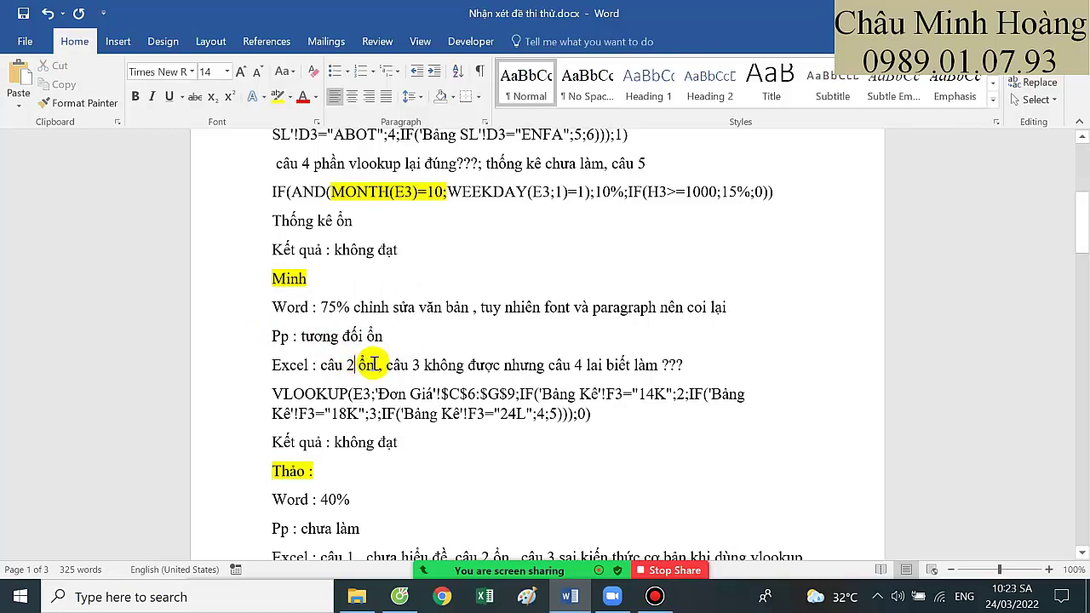
pyautogui.moveTo(372, 364); pyautogui.dragTo(683, 366)
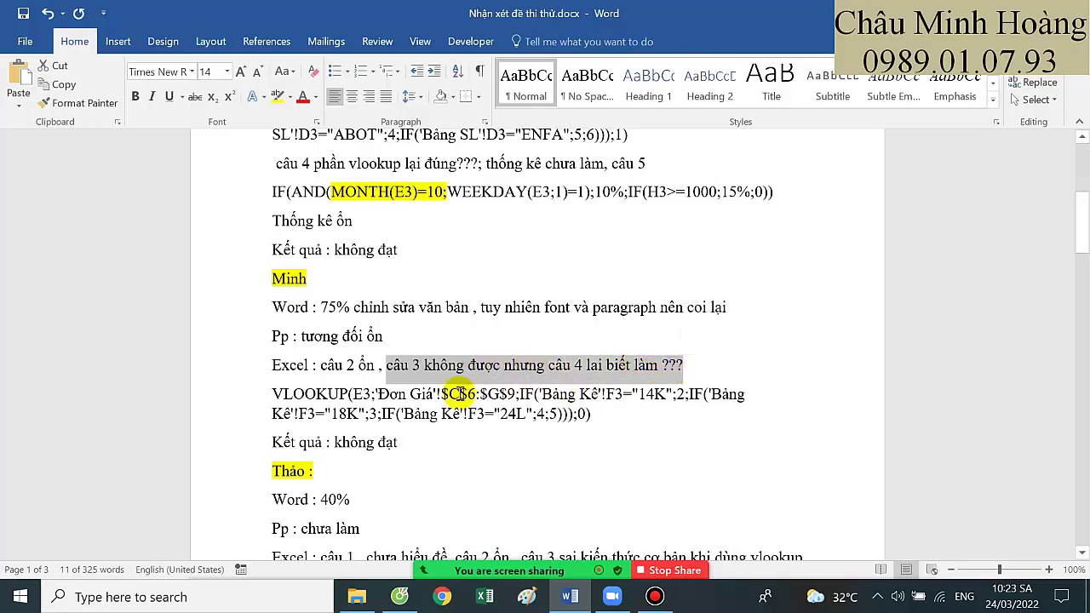
pyautogui.moveTo(293, 394); pyautogui.dragTo(629, 417)
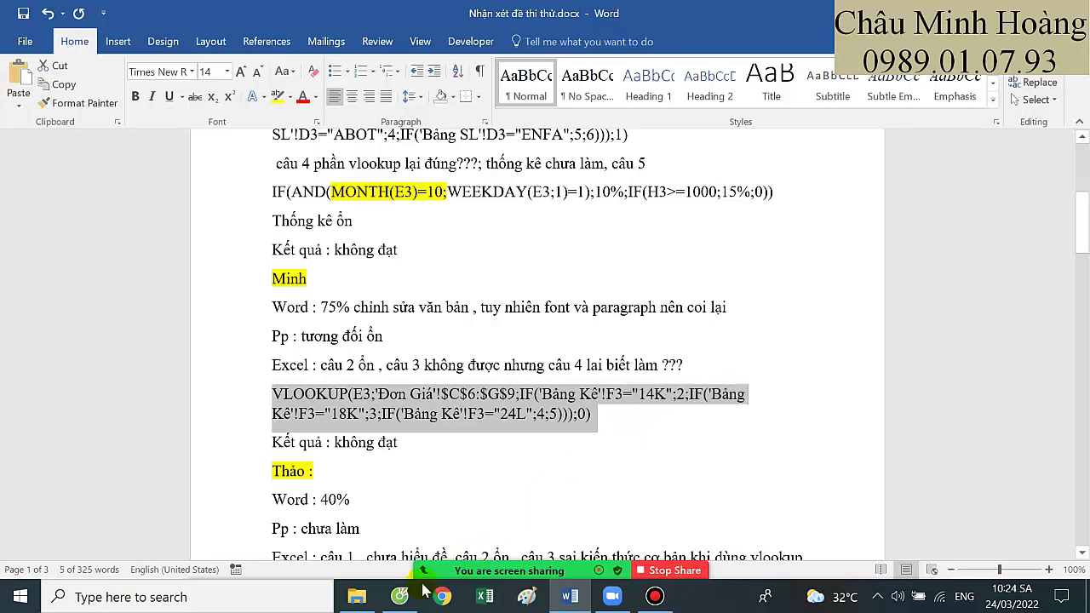
# Go up to Downloads, open the next student's folder and open Câu 4.xlsx
pyautogui.click(357, 599)
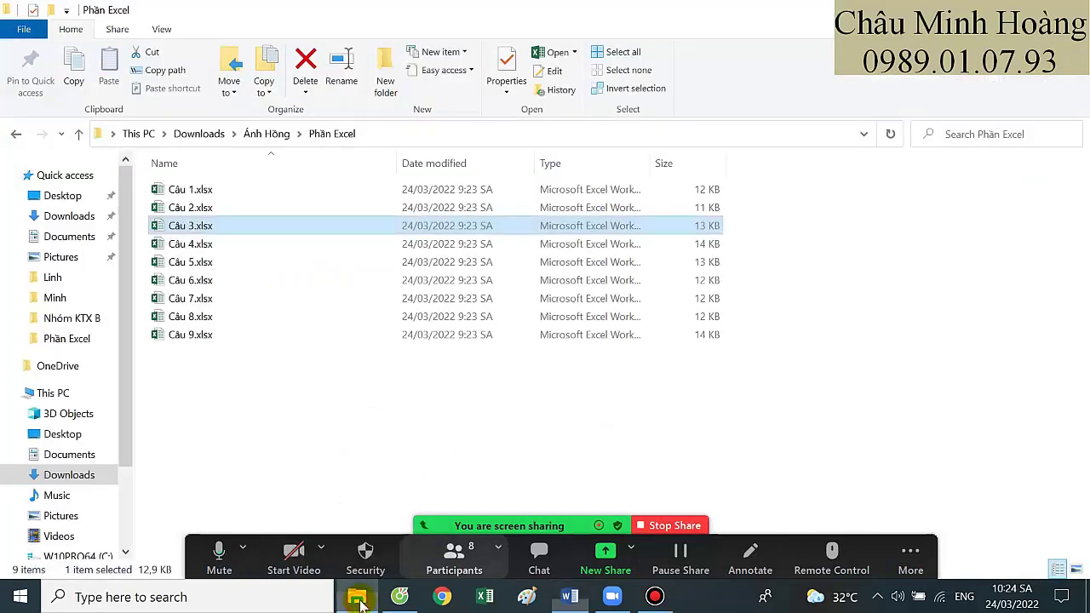
pyautogui.click(76, 134)
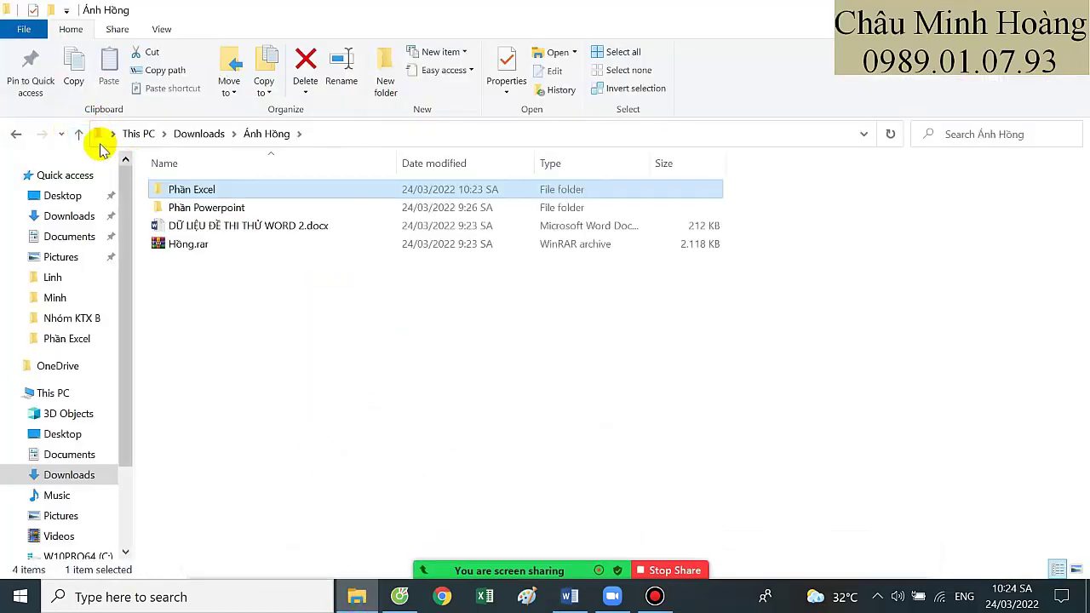
pyautogui.click(78, 133)
pyautogui.doubleClick(451, 223)
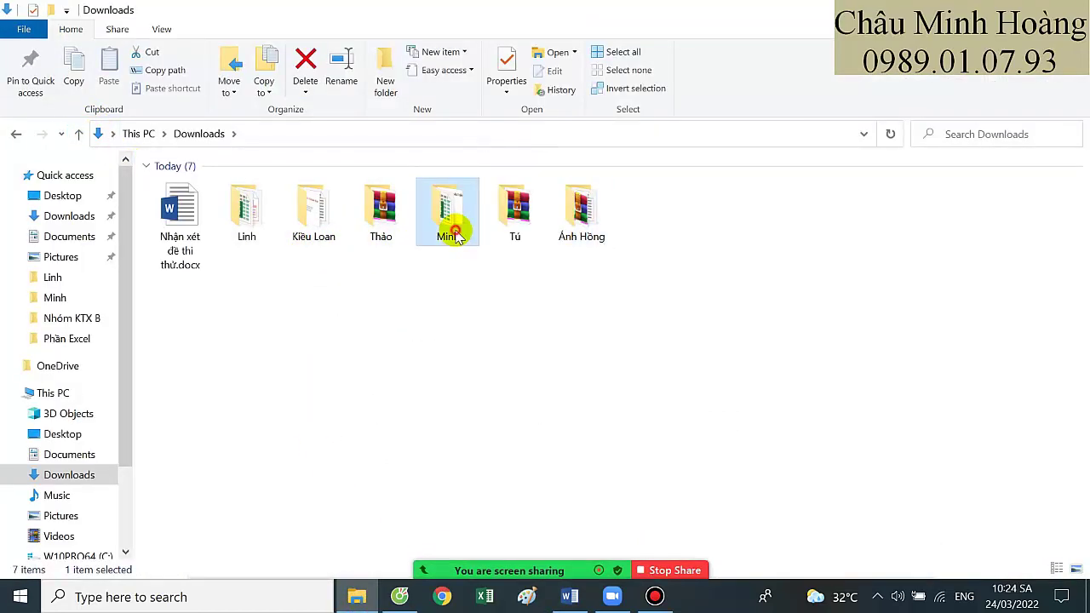
pyautogui.click(204, 264)
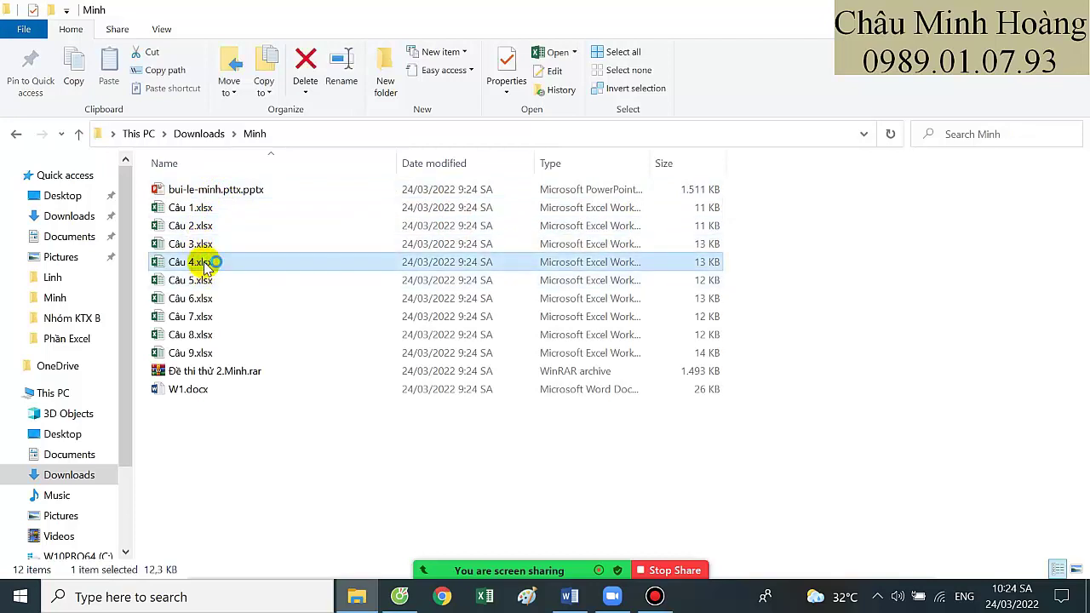
pyautogui.doubleClick(219, 262)
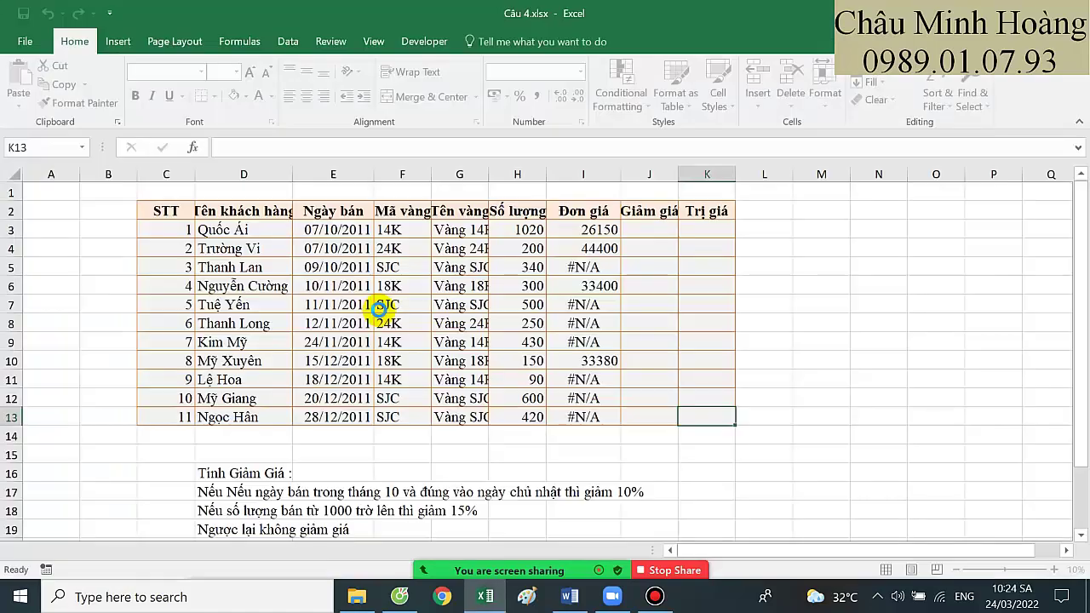
# Share the Câu 4.xlsx window in the meeting and set cell I3 to 24 pt
pyautogui.moveTo(545, 570)
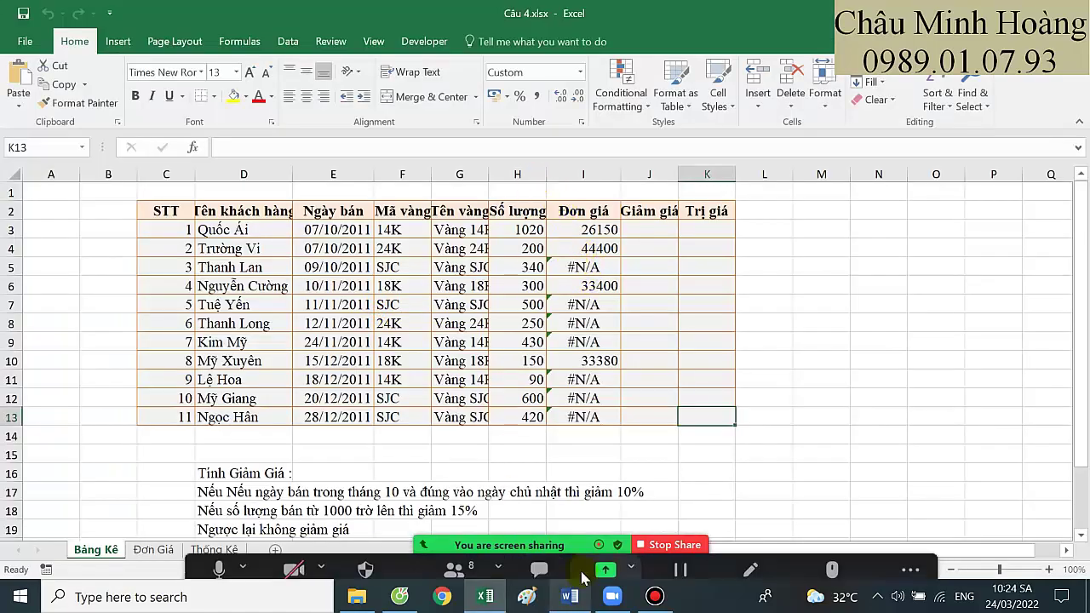
pyautogui.click(605, 562)
pyautogui.doubleClick(275, 281)
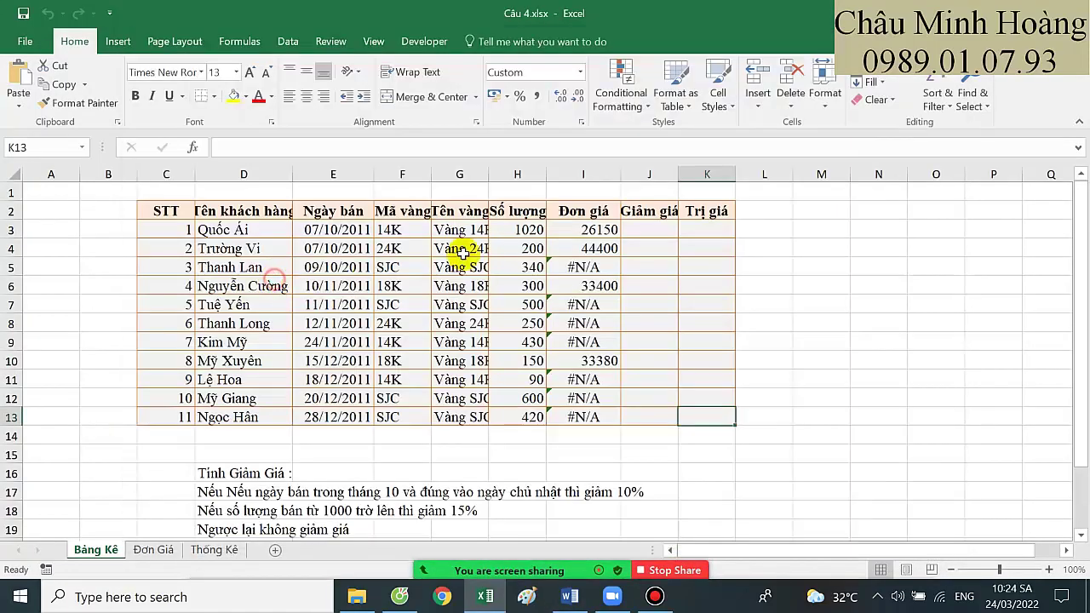
pyautogui.click(593, 232)
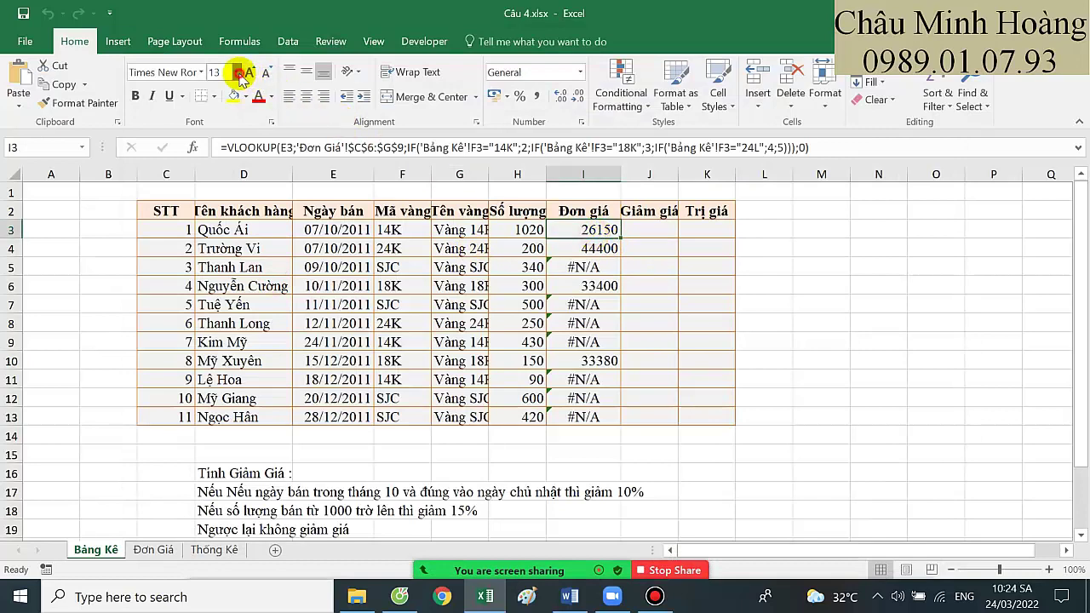
pyautogui.click(236, 71)
pyautogui.click(219, 256)
# Review I3's formula, then check the Đơn Giá price range C6:G9 and return to Bảng Kê
pyautogui.doubleClick(601, 239)
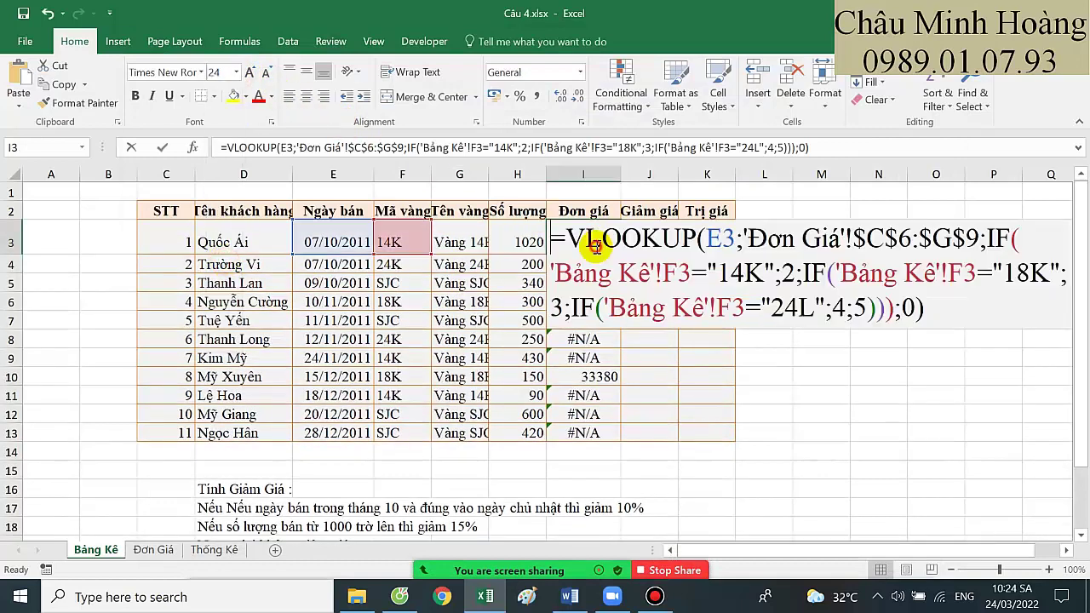
pyautogui.click(730, 241)
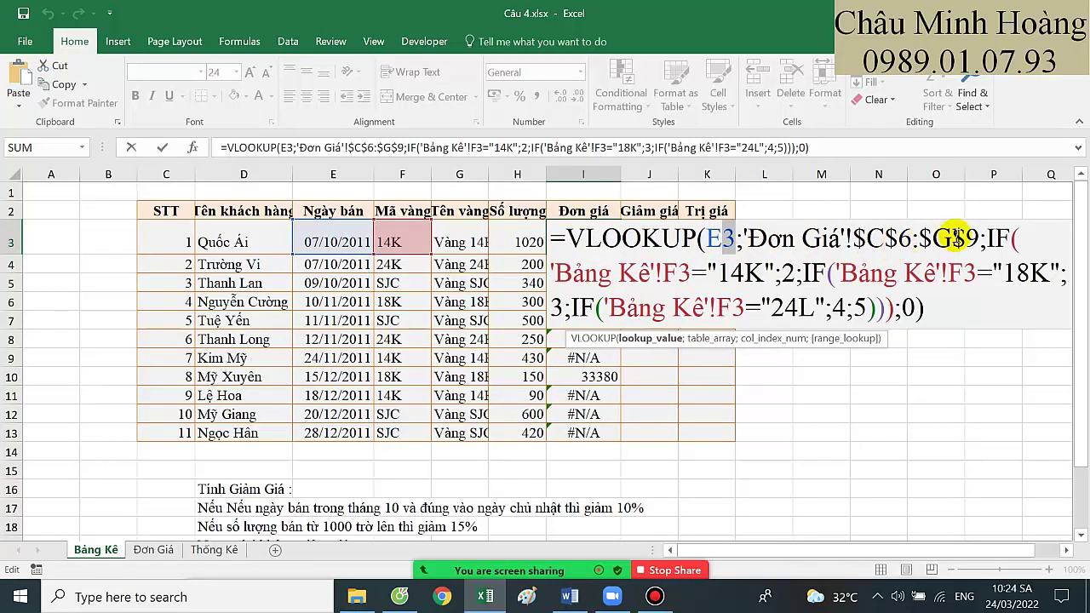
pyautogui.press('Return')
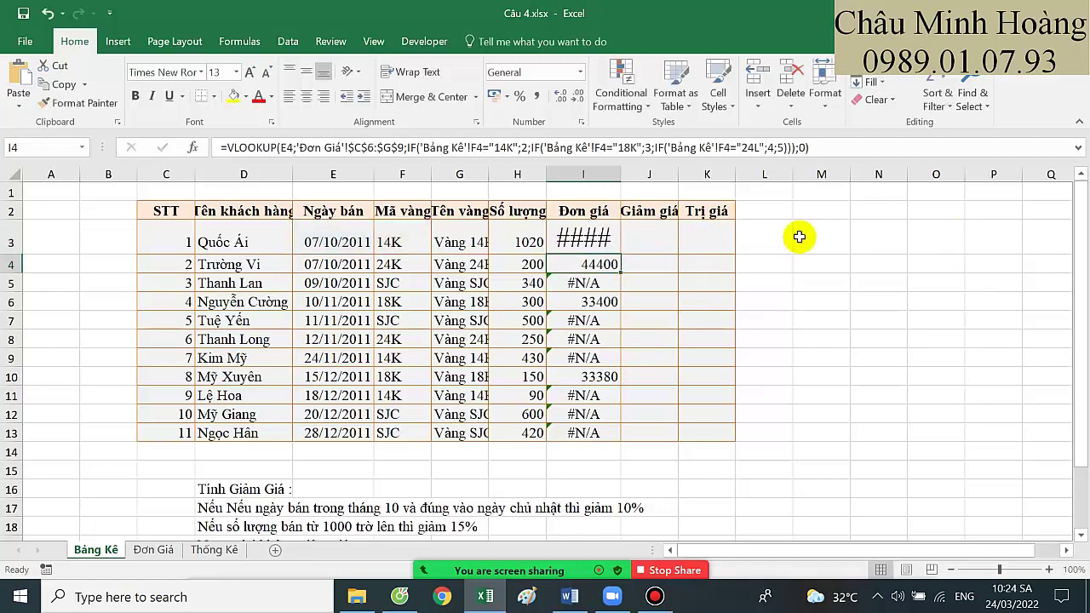
pyautogui.click(162, 549)
pyautogui.moveTo(189, 285); pyautogui.dragTo(442, 332)
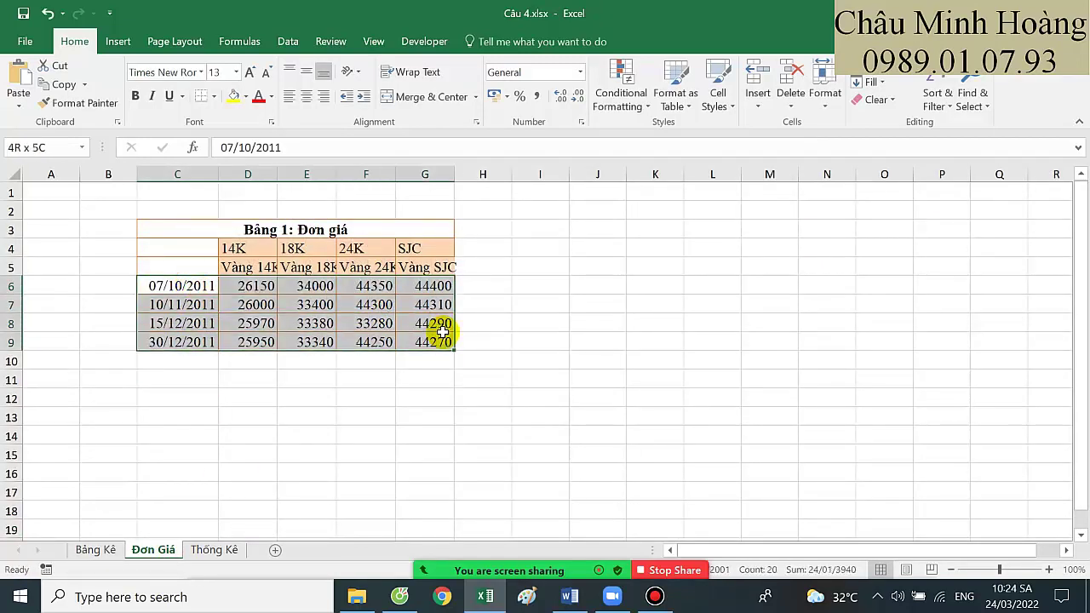
pyautogui.click(95, 549)
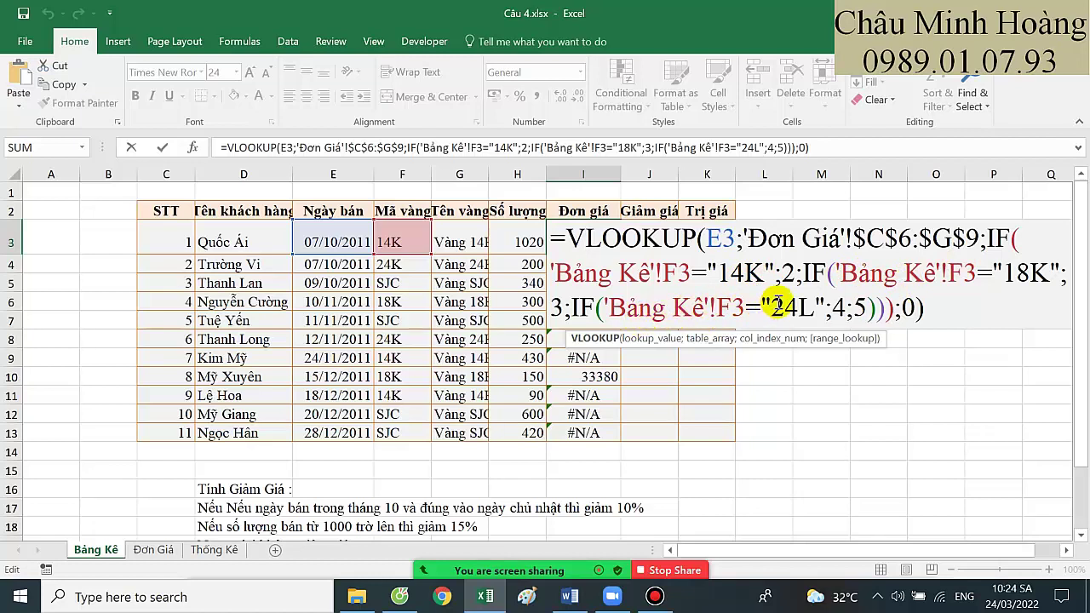
# Correct I3's formula to test "24K" and use match type 1
pyautogui.click(809, 308)
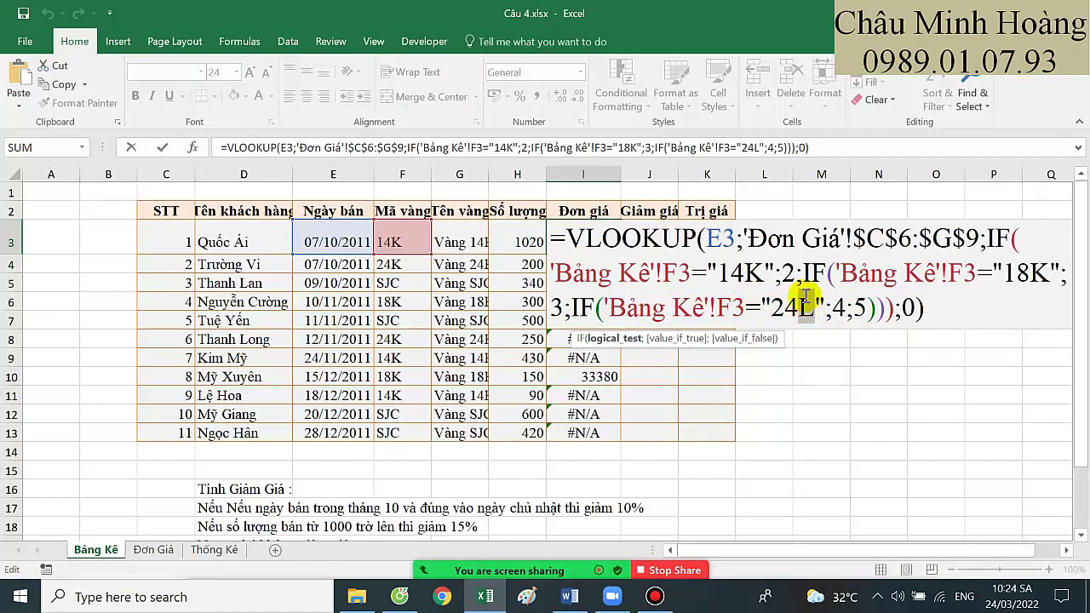
pyautogui.write('K')
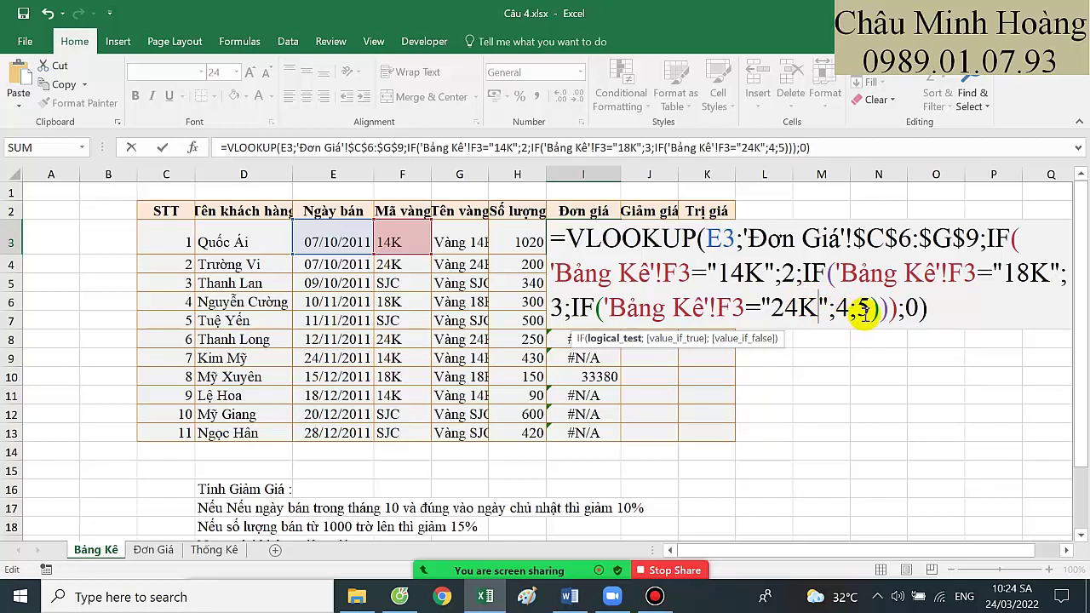
pyautogui.click(868, 310)
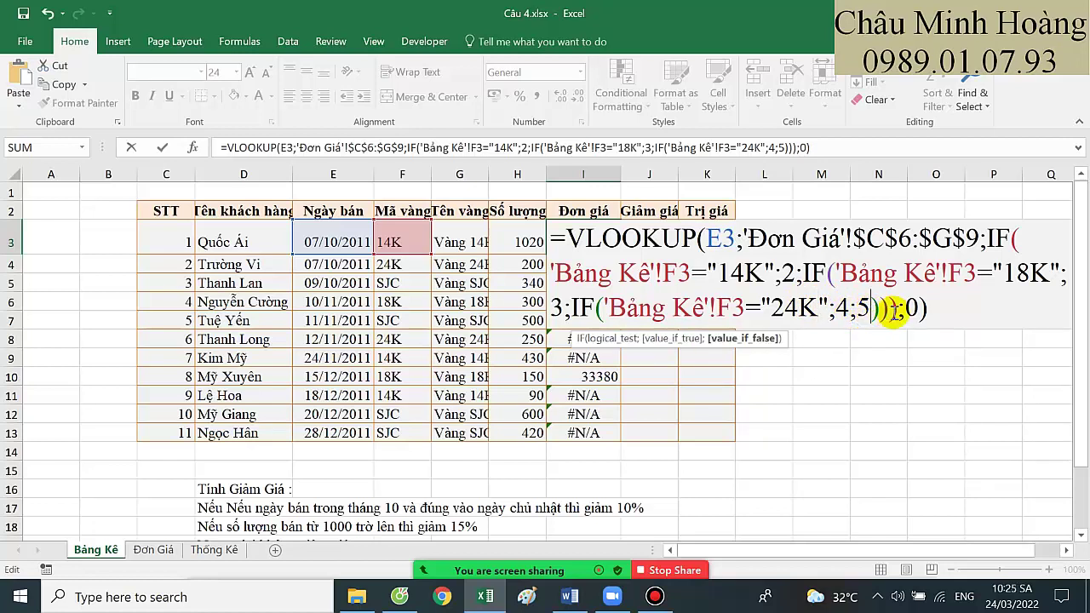
pyautogui.moveTo(707, 240); pyautogui.dragTo(733, 242)
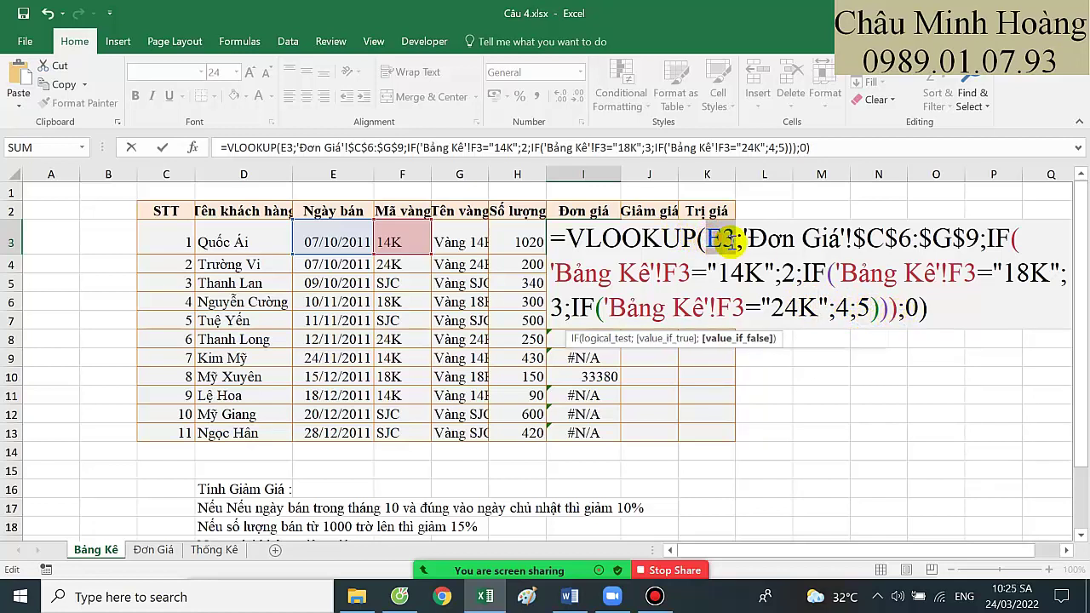
pyautogui.click(907, 308)
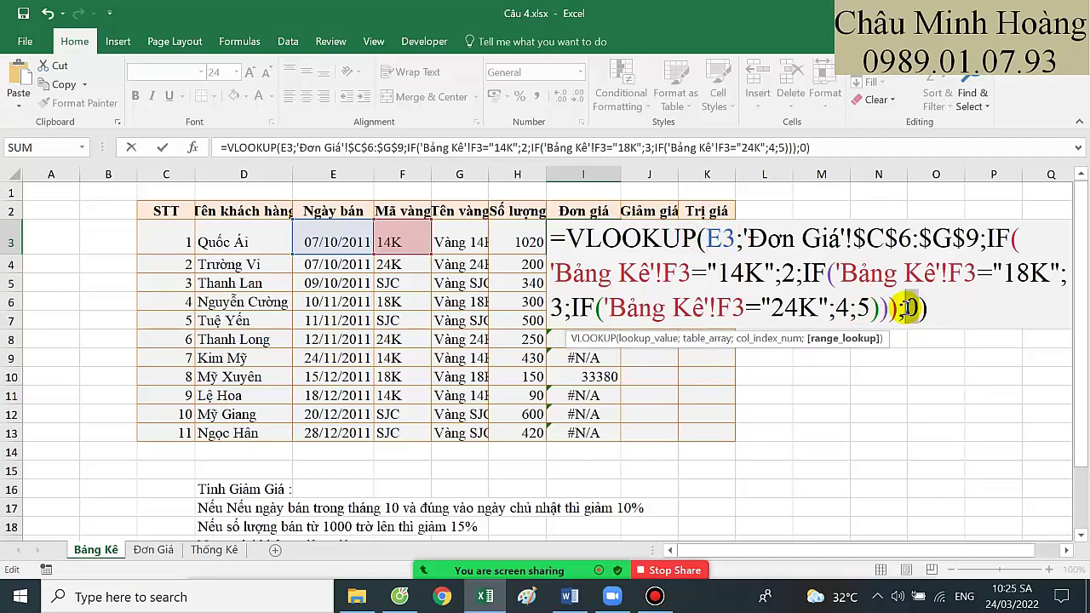
pyautogui.write('1')
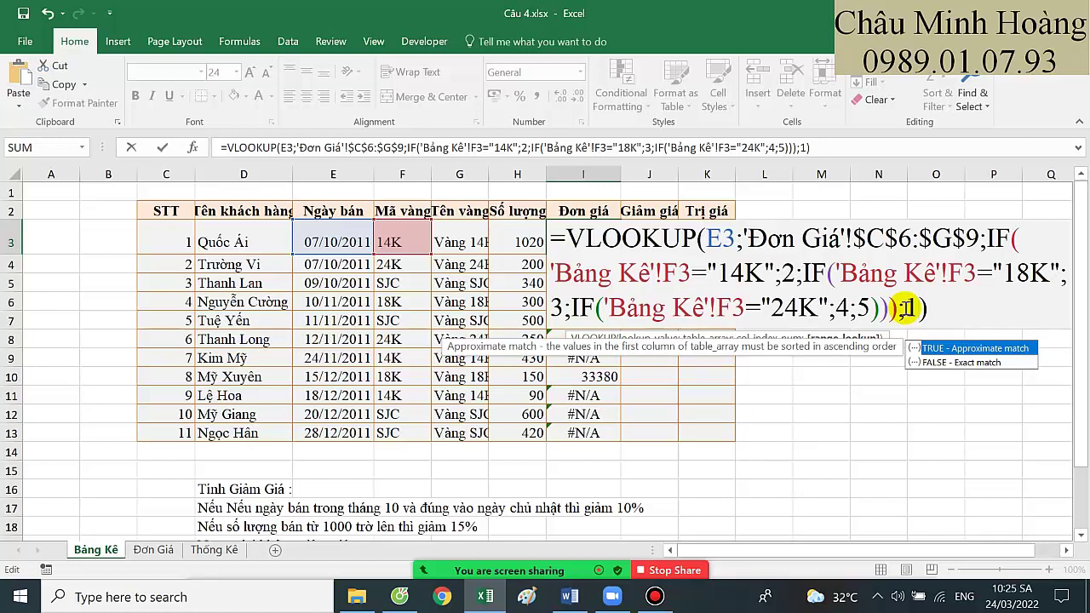
pyautogui.press('Return')
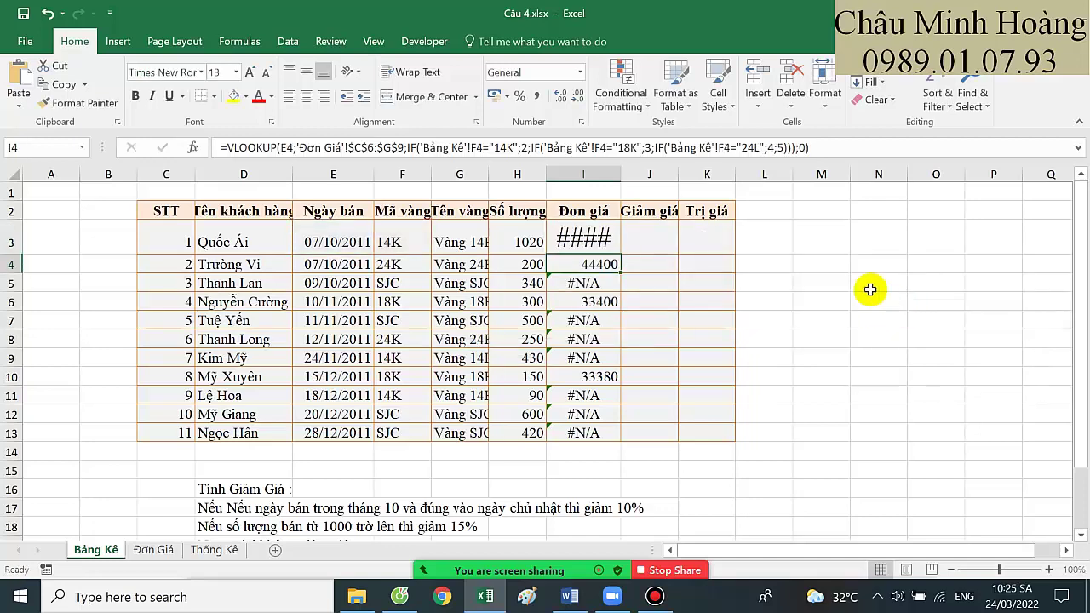
# Widen column I and fill I3's formula down to I13
pyautogui.moveTo(621, 173); pyautogui.dragTo(707, 190)
pyautogui.click(660, 241)
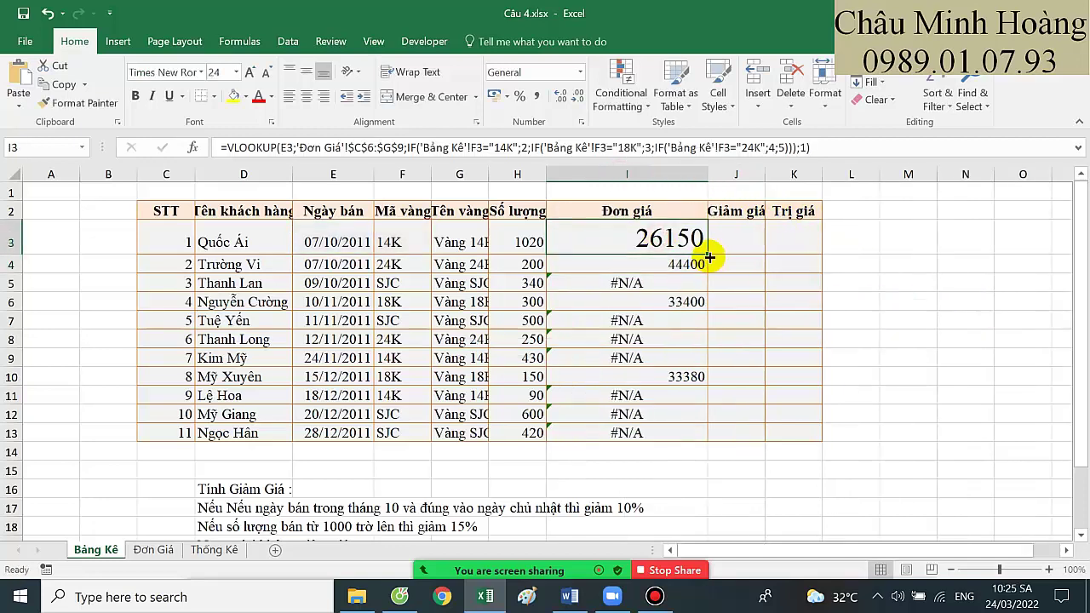
pyautogui.doubleClick(708, 254)
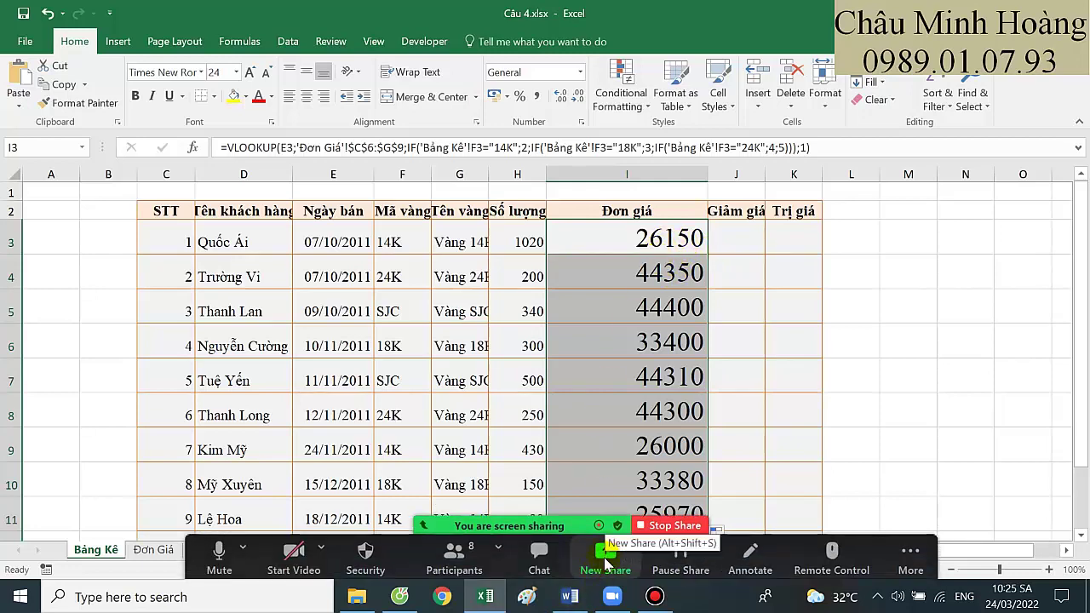
# Share Word and highlight the next student's notes: không đạt, Word 40%, Pp chưa làm, chưa hiểu đề
pyautogui.click(604, 557)
pyautogui.doubleClick(600, 298)
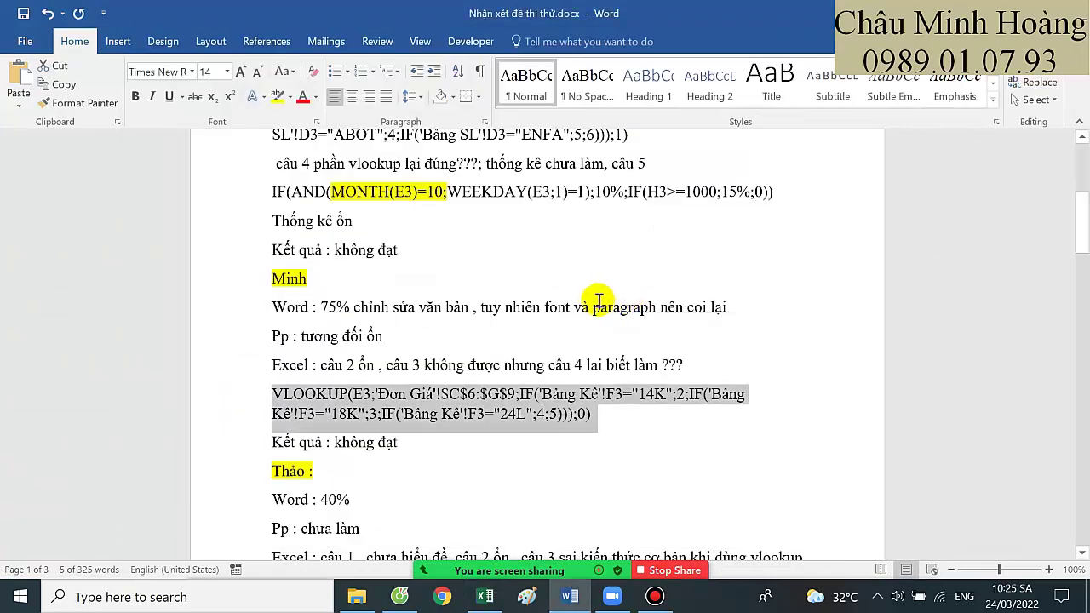
pyautogui.scroll(-1, 591, 298)
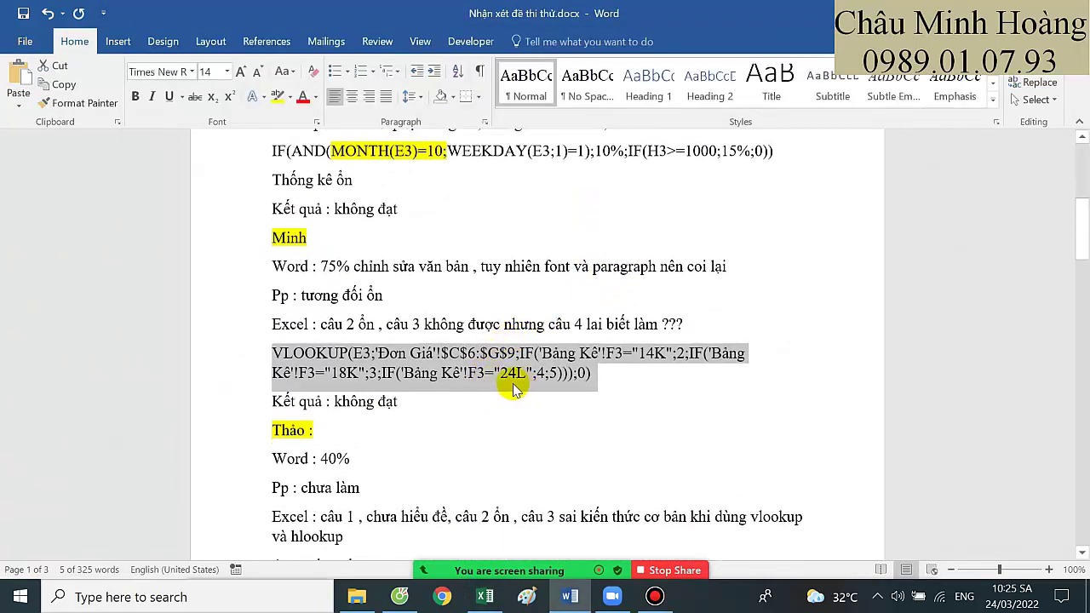
pyautogui.moveTo(414, 400); pyautogui.dragTo(279, 396)
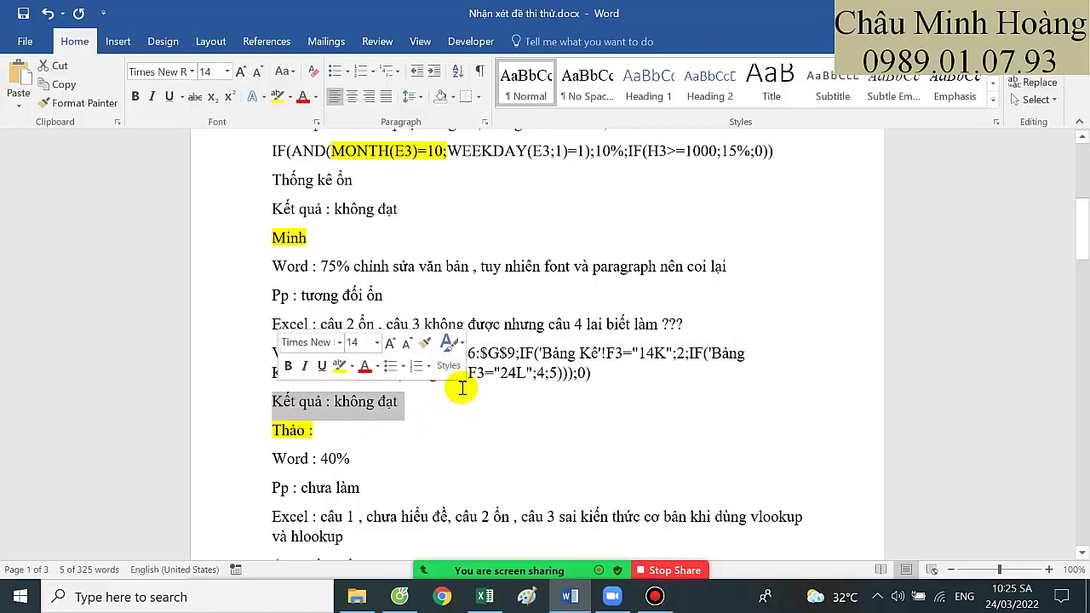
pyautogui.scroll(-3, 486, 360)
pyautogui.scroll(-1, 274, 400)
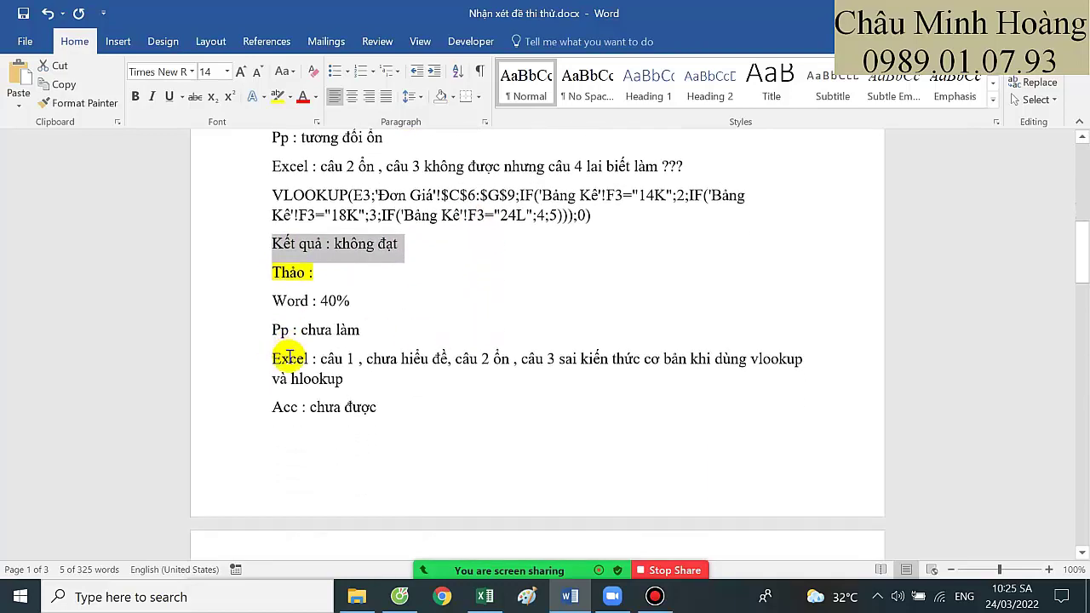
pyautogui.moveTo(324, 298); pyautogui.dragTo(352, 289)
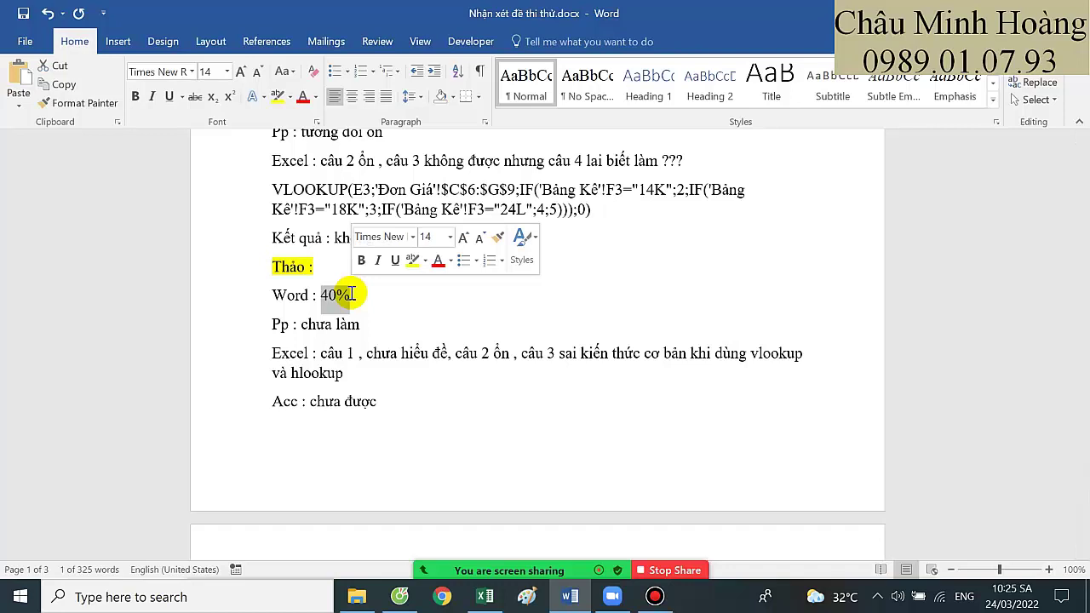
pyautogui.moveTo(302, 325); pyautogui.dragTo(364, 332)
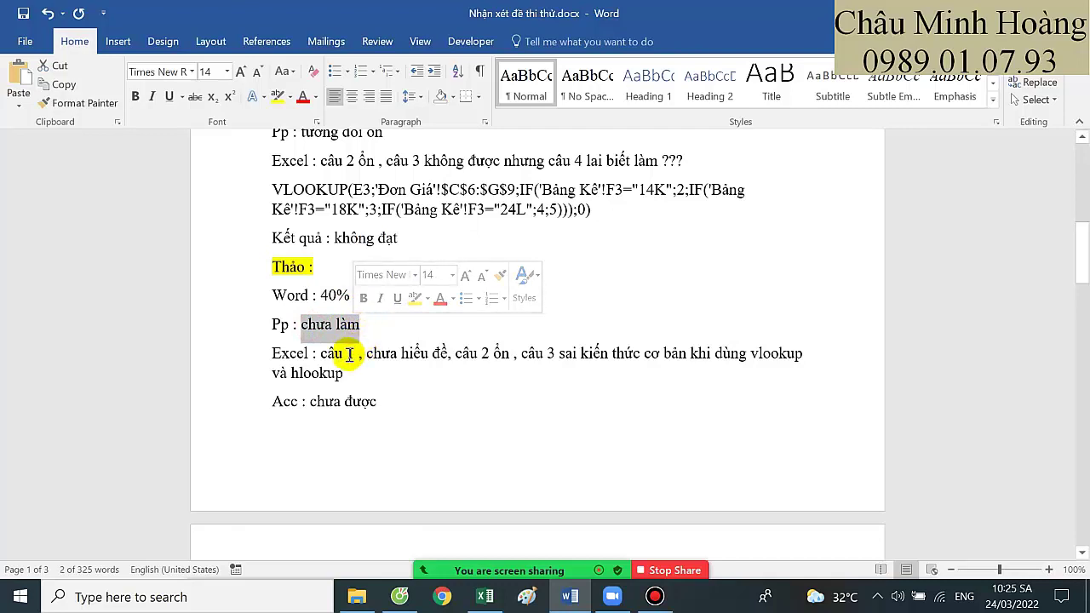
pyautogui.click(358, 355)
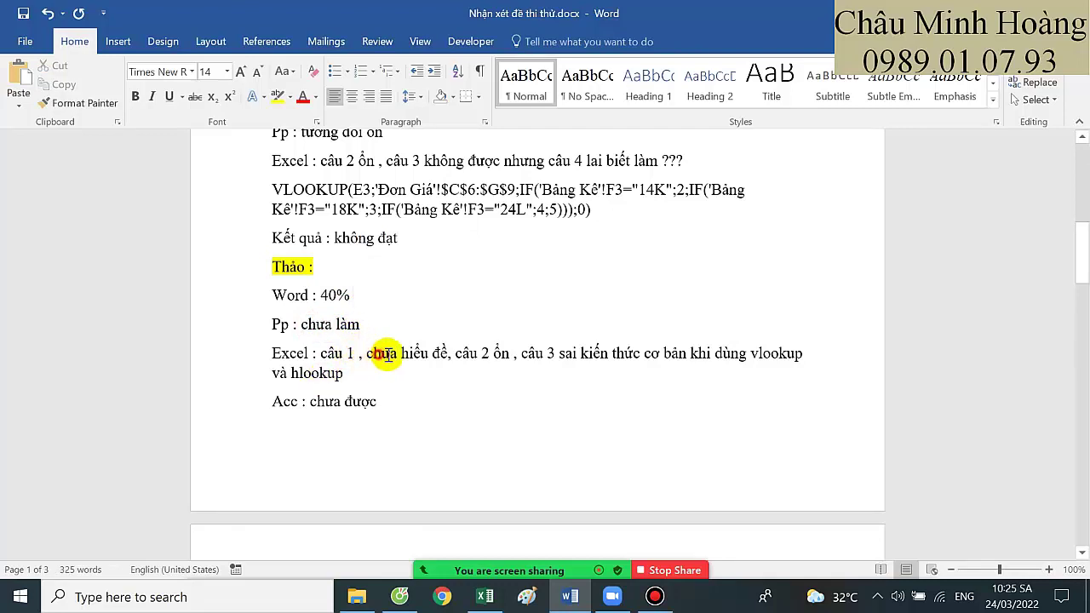
pyautogui.moveTo(387, 354); pyautogui.dragTo(446, 359)
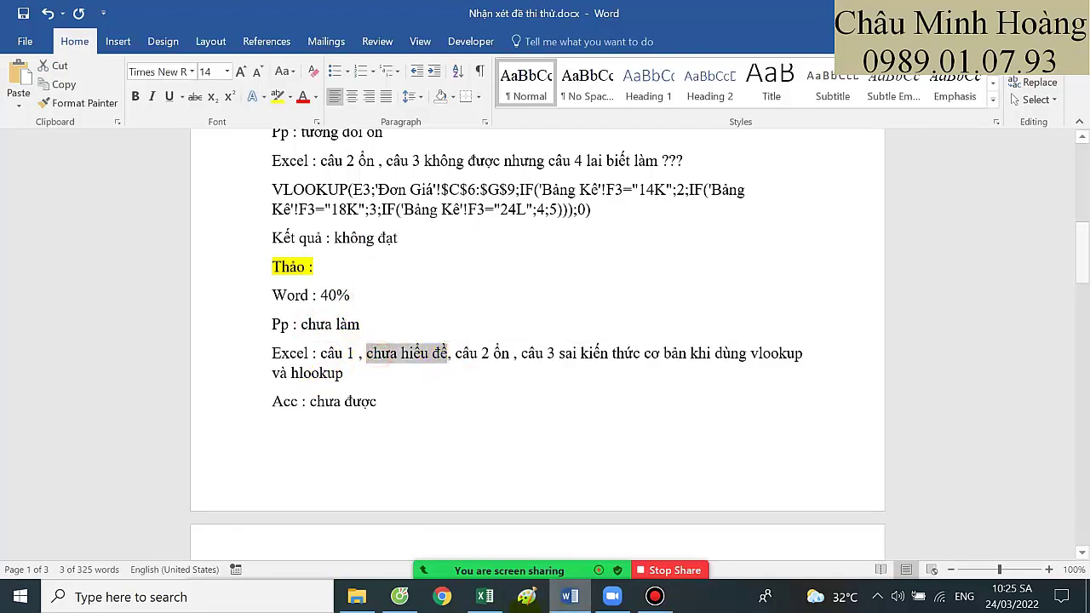
# Close the Câu 4.xlsx workbook without saving its changes
pyautogui.click(485, 595)
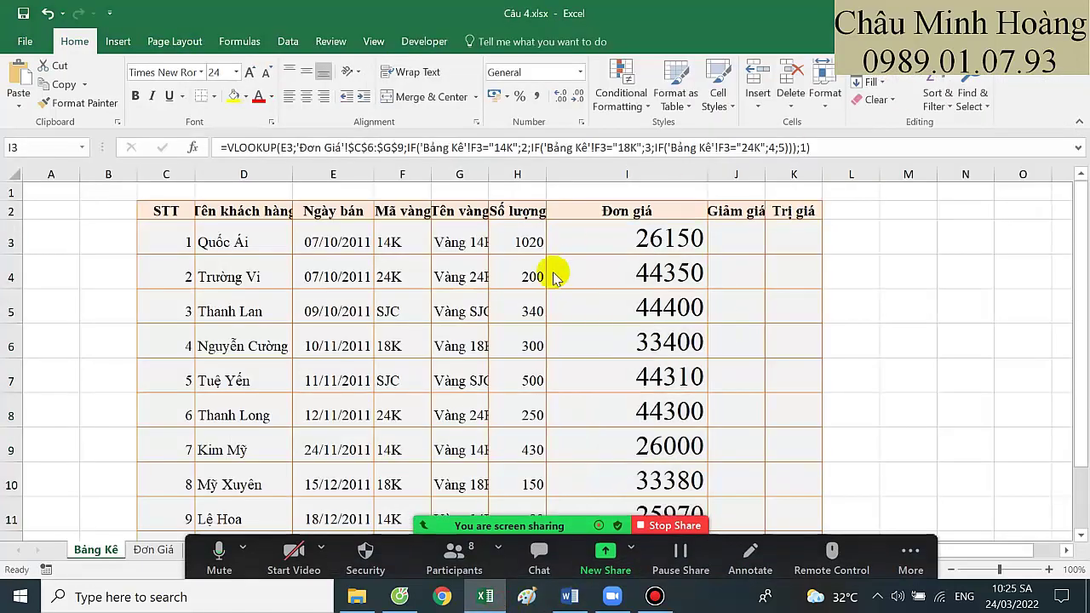
pyautogui.hotkey('alt', 'F4')
pyautogui.click(553, 312)
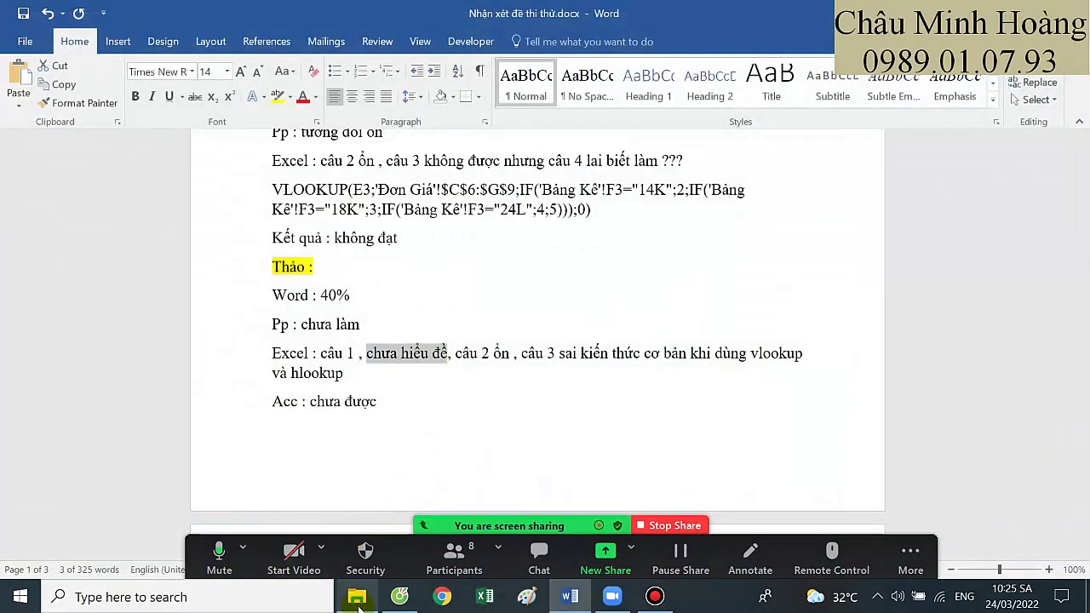
pyautogui.click(357, 599)
# Open Câu 1.xlsx from the next student's Downloads › Đề 2 › Phần Excel folder
pyautogui.click(79, 133)
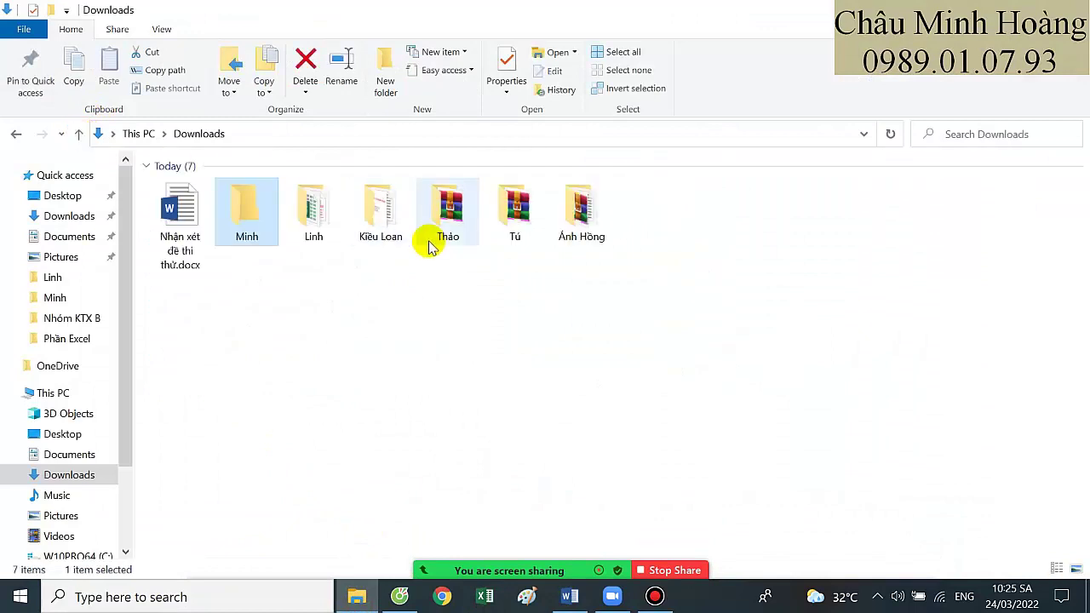
pyautogui.doubleClick(437, 232)
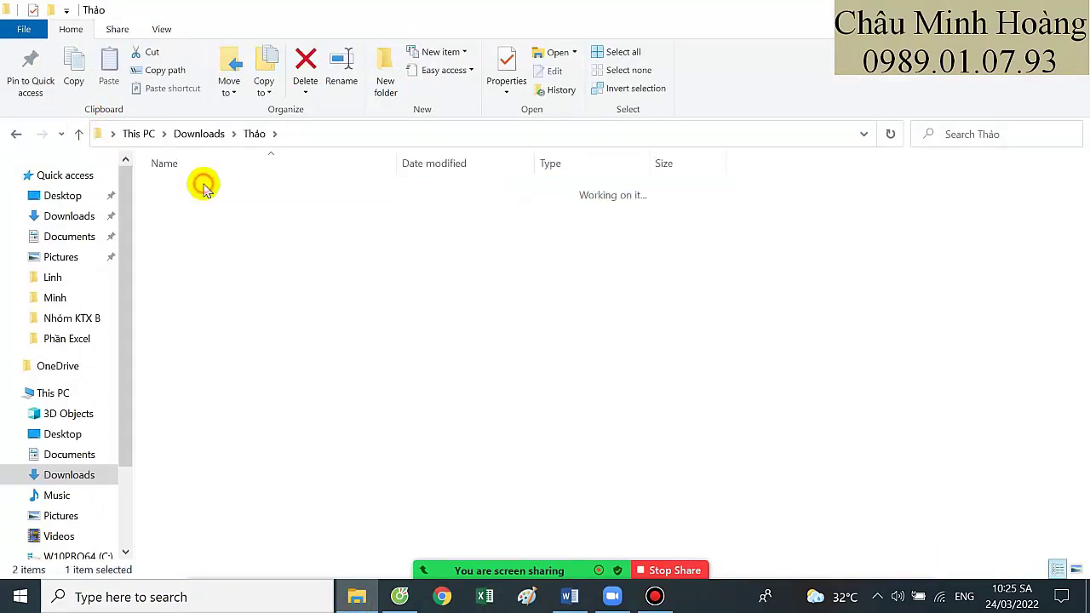
pyautogui.doubleClick(213, 208)
pyautogui.doubleClick(214, 209)
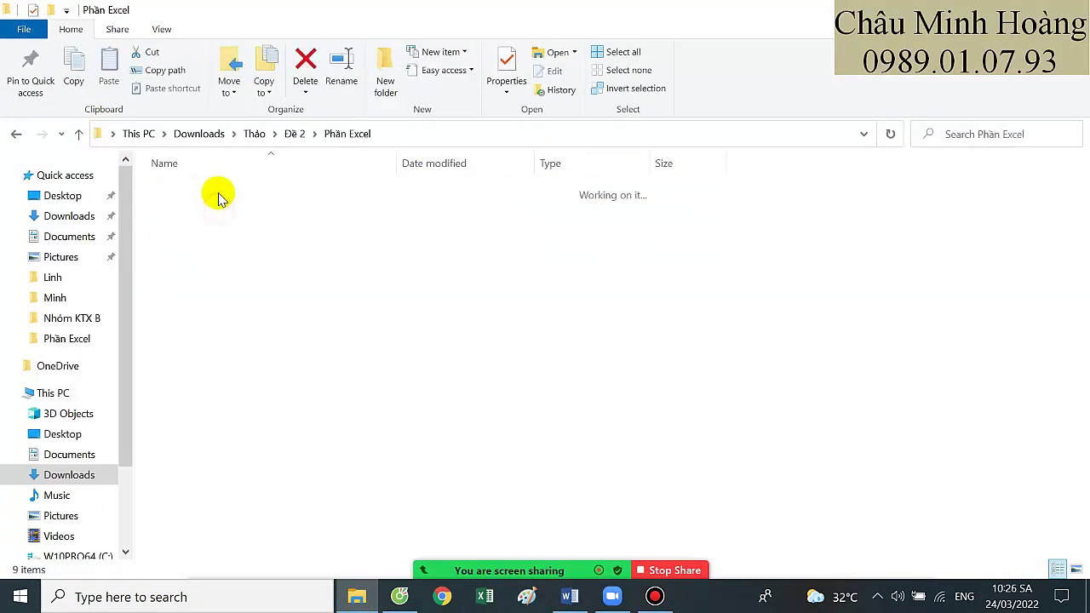
pyautogui.doubleClick(218, 190)
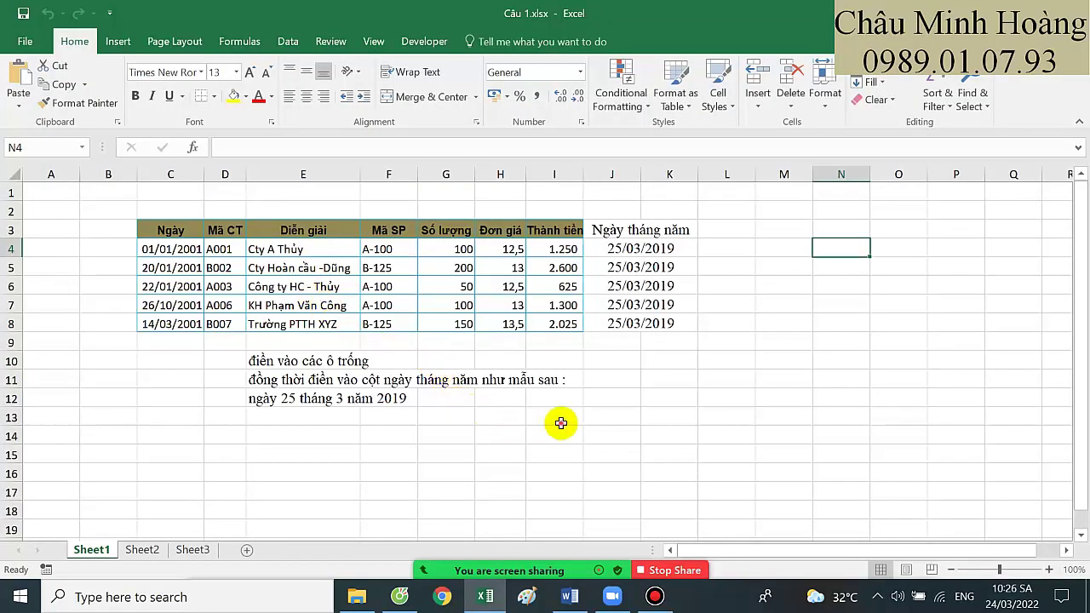
pyautogui.click(569, 417)
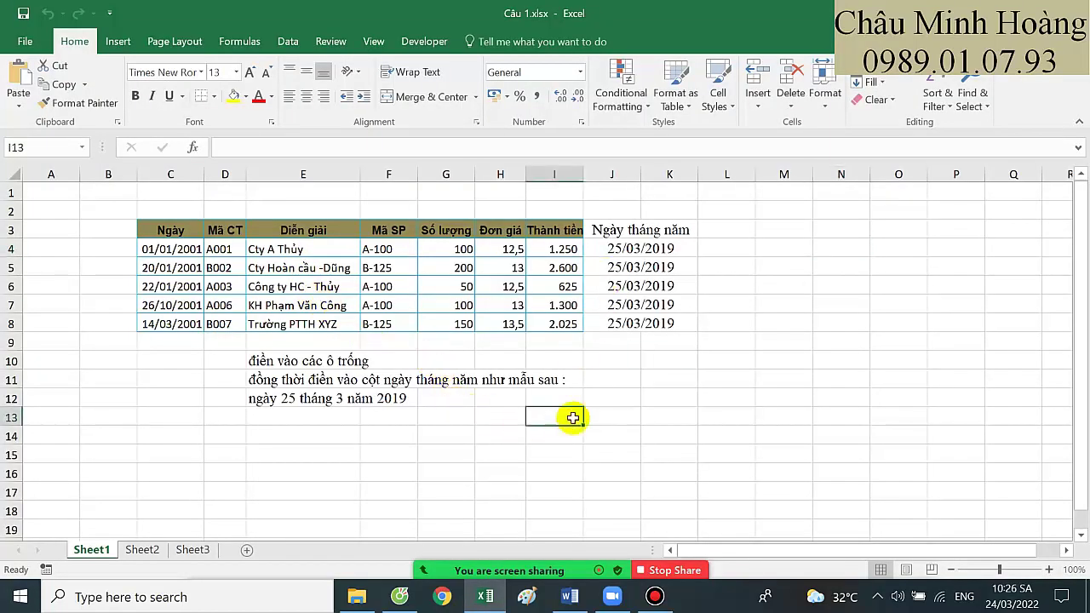
# Share the Excel window and inspect the formulas in J8, I5, H5 and H4
pyautogui.click(605, 559)
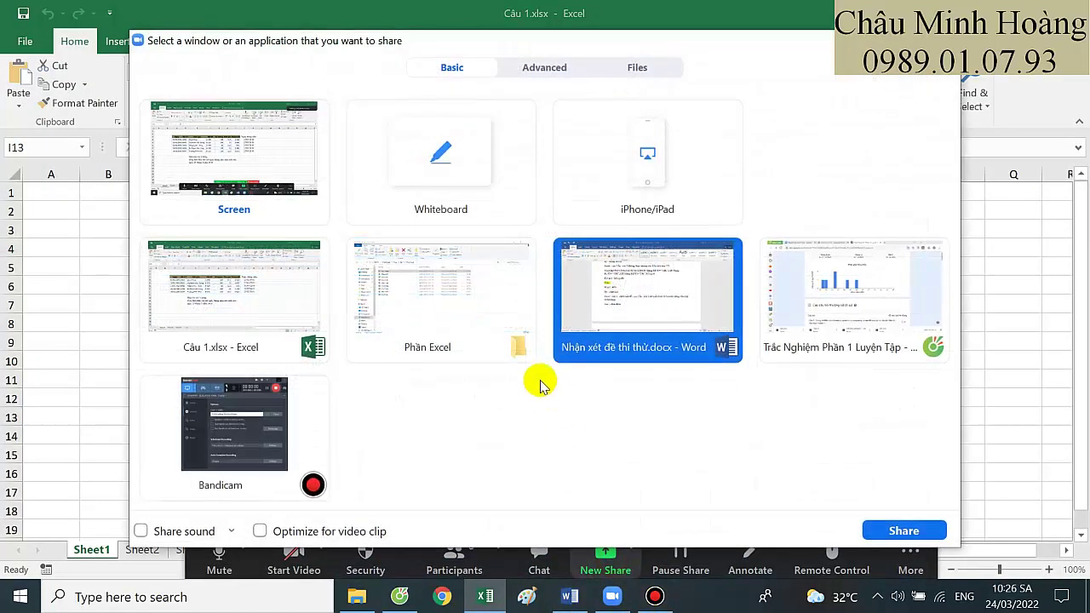
pyautogui.doubleClick(280, 312)
pyautogui.click(637, 319)
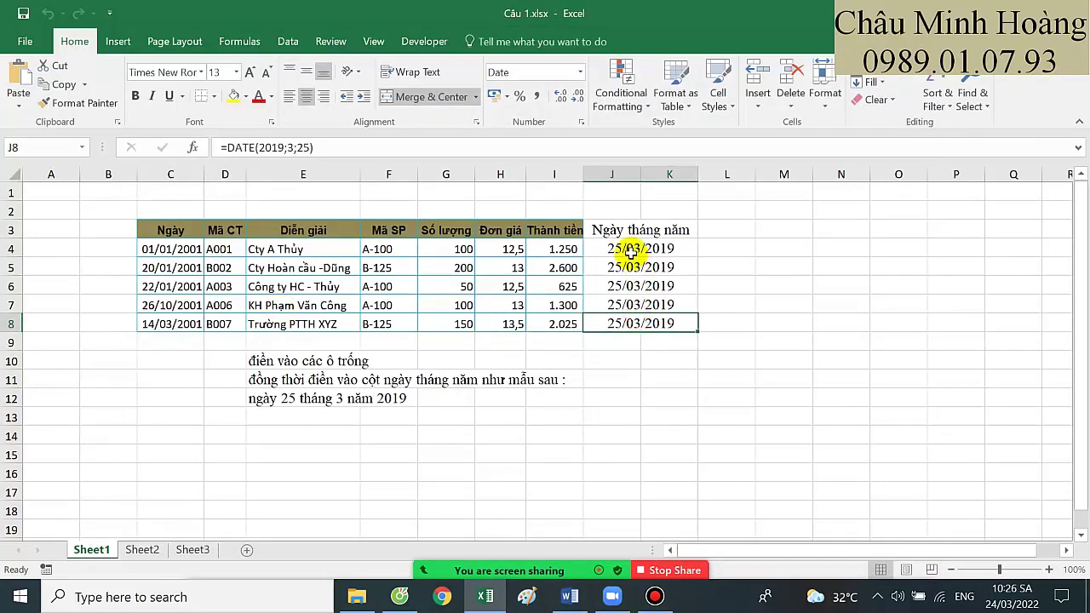
pyautogui.moveTo(259, 382); pyautogui.dragTo(545, 377)
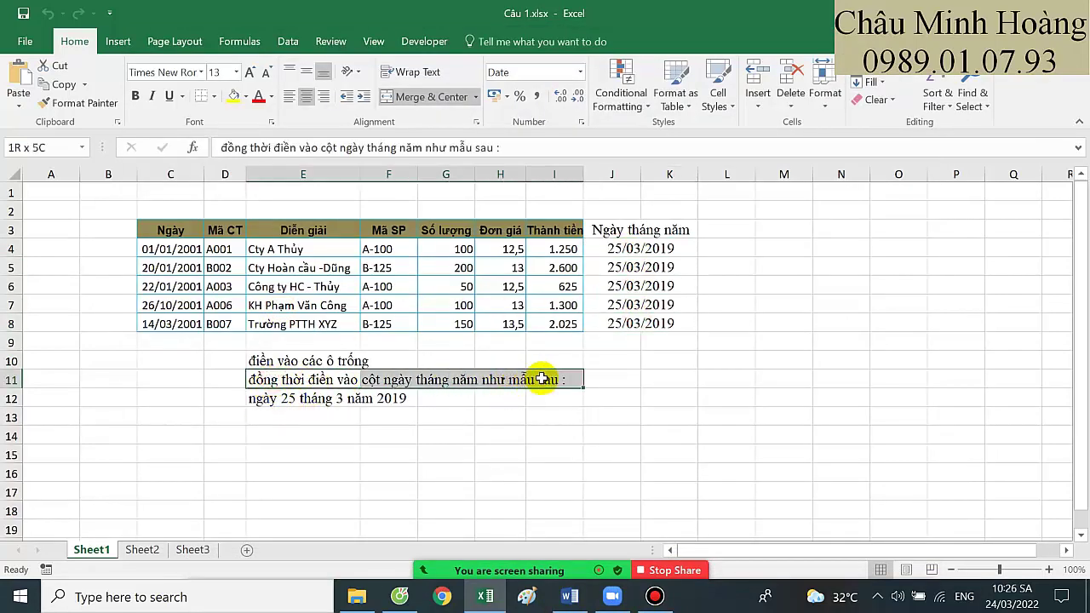
pyautogui.click(314, 409)
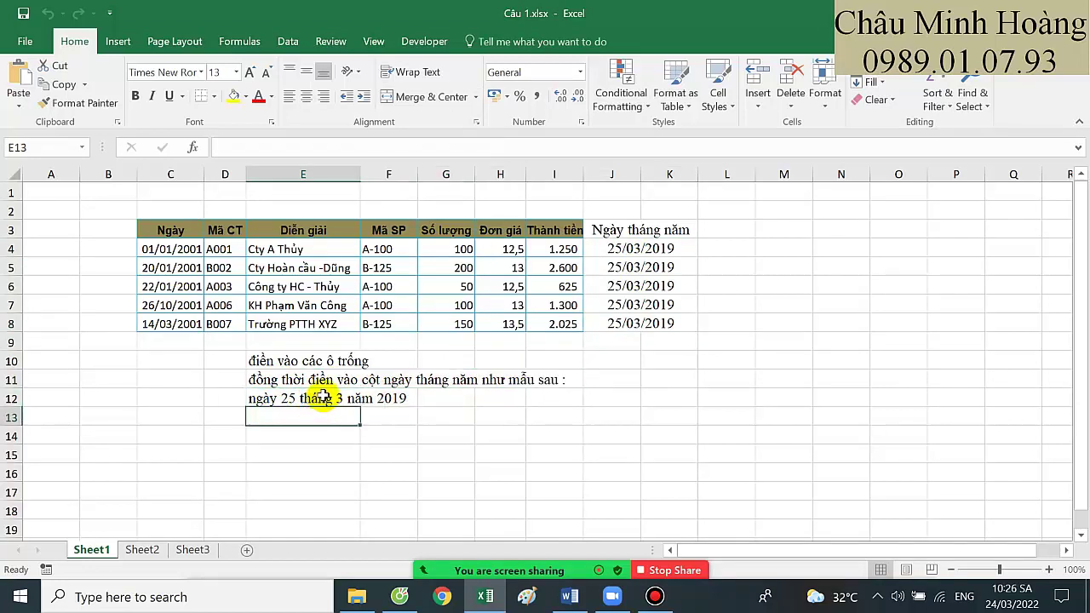
pyautogui.click(548, 269)
pyautogui.click(498, 273)
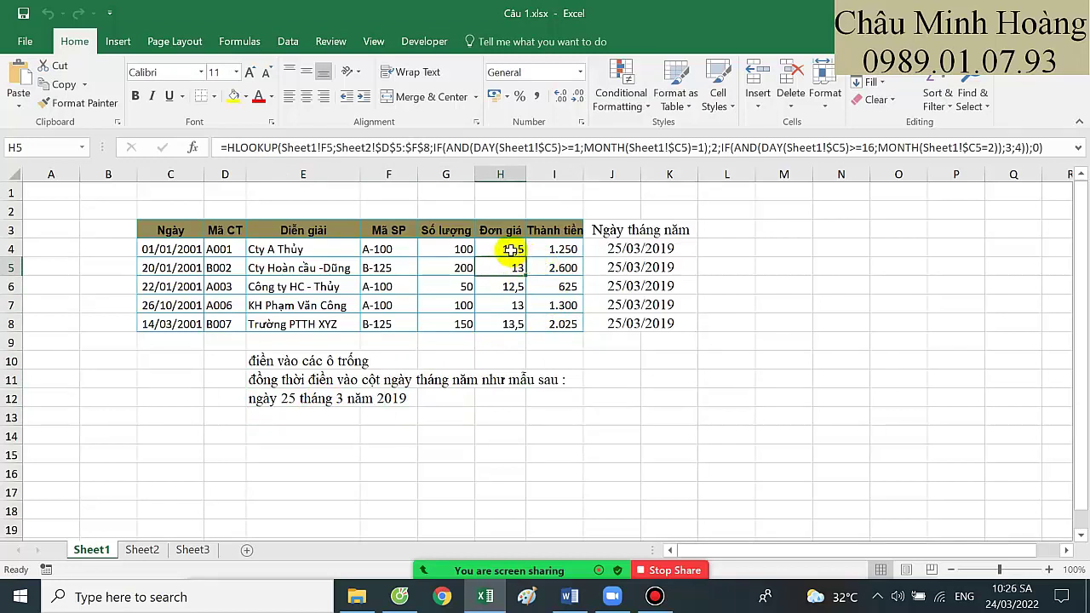
pyautogui.click(512, 250)
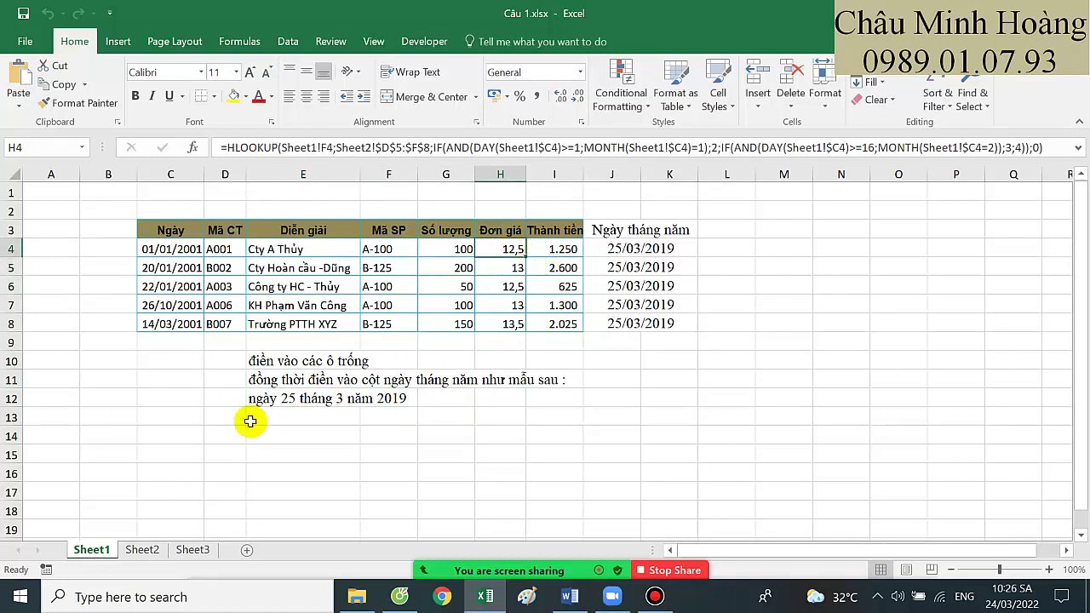
# Widen Sheet2's column C to show the Bảng 2 dates, then return to Sheet1
pyautogui.click(138, 550)
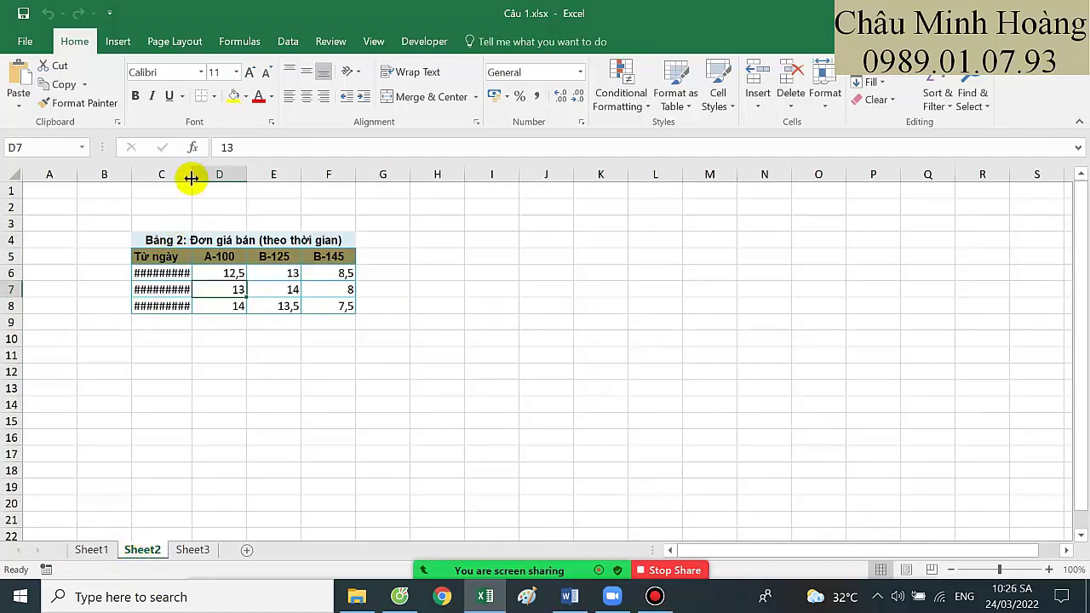
pyautogui.moveTo(191, 174); pyautogui.dragTo(234, 175)
pyautogui.moveTo(205, 273); pyautogui.dragTo(361, 301)
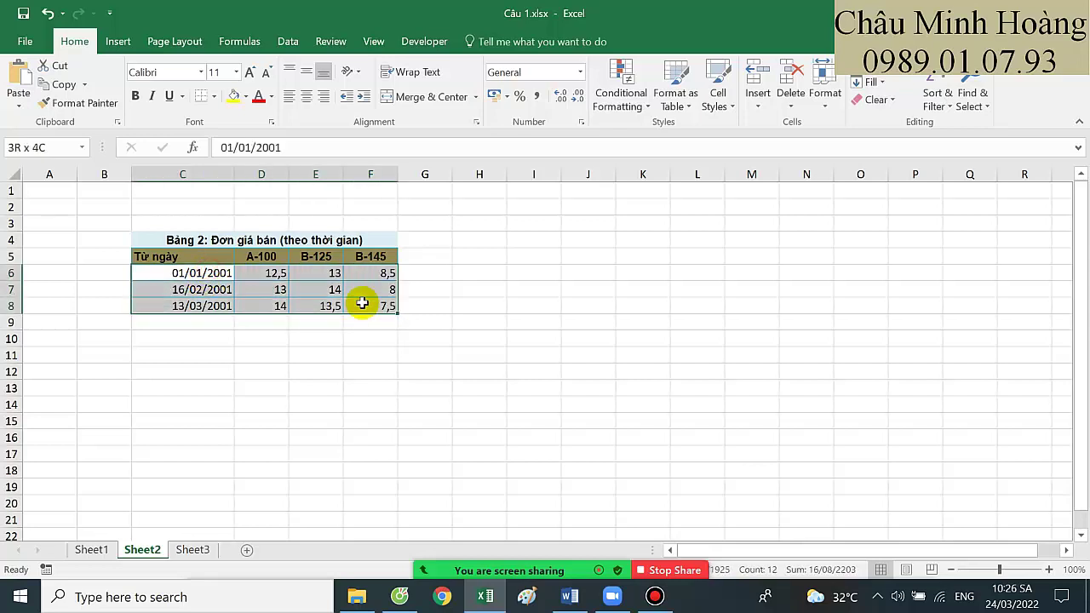
pyautogui.click(103, 549)
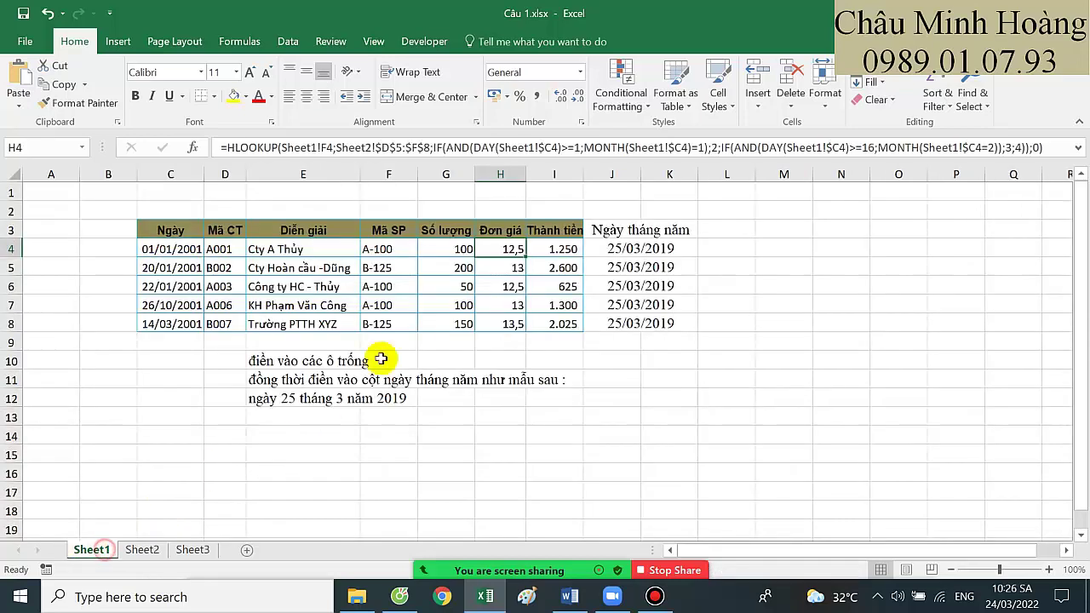
# Review H4's HLOOKUP formula and set the cell's font size to 24
pyautogui.doubleClick(499, 248)
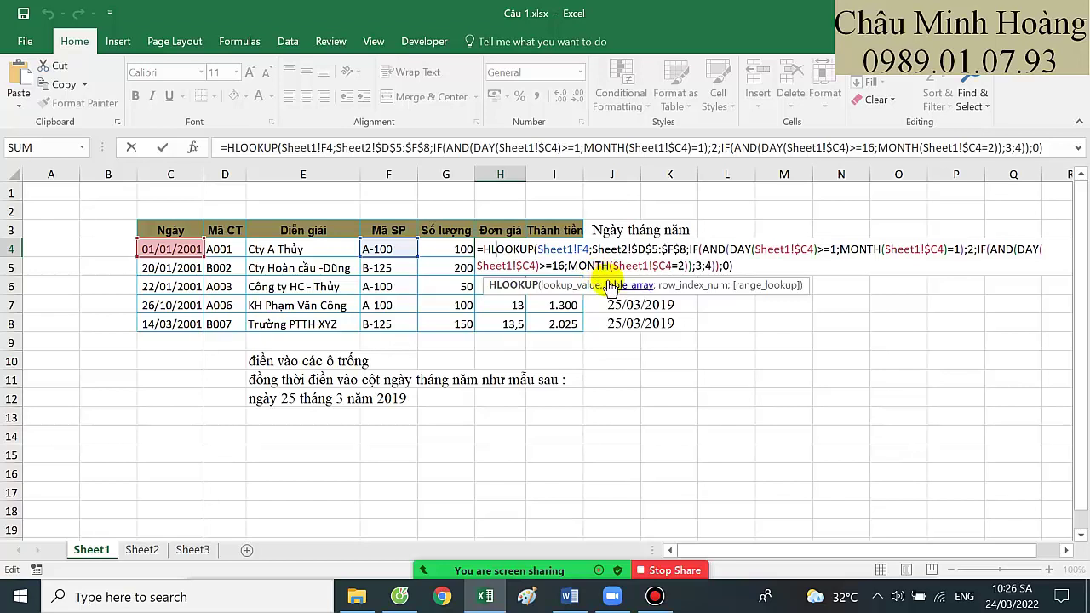
pyautogui.press('Return')
pyautogui.click(515, 248)
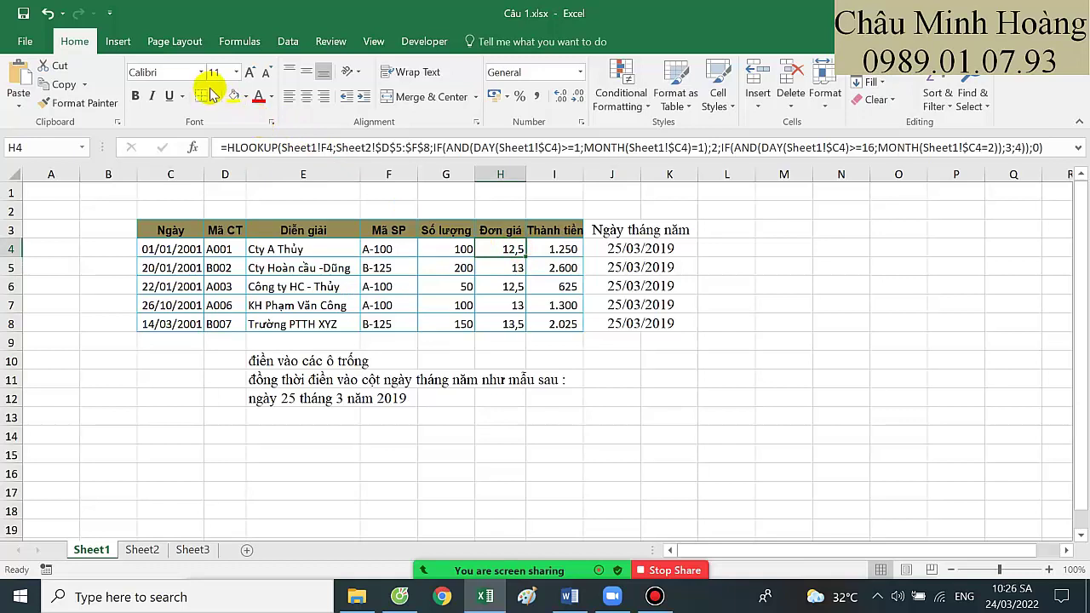
pyautogui.click(237, 72)
pyautogui.click(212, 255)
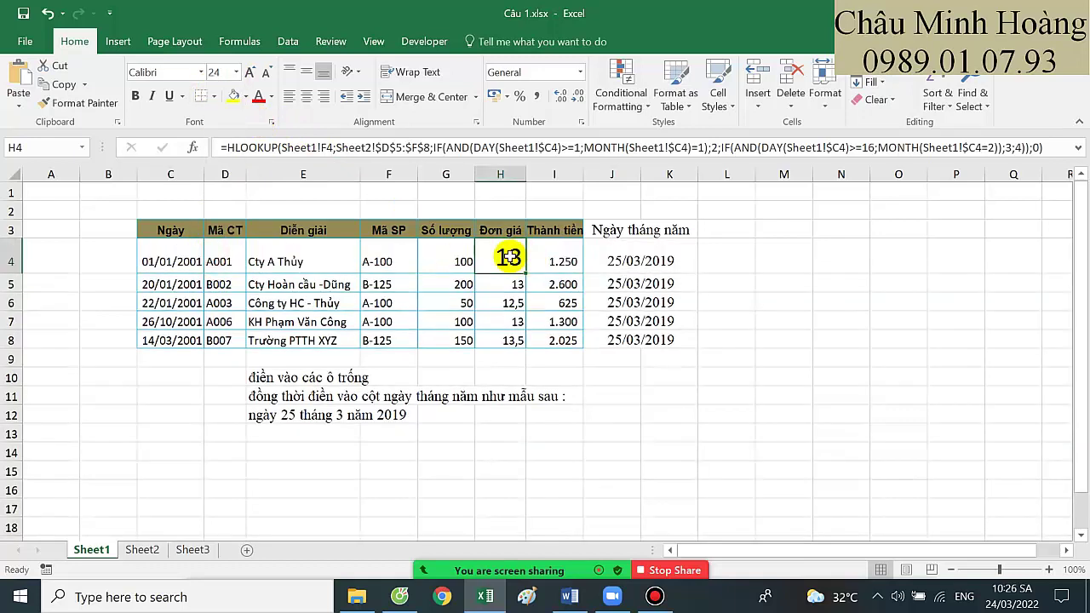
# Walk through H4's lookup value, DAY and MONTH conditions, then commit the formula
pyautogui.doubleClick(508, 256)
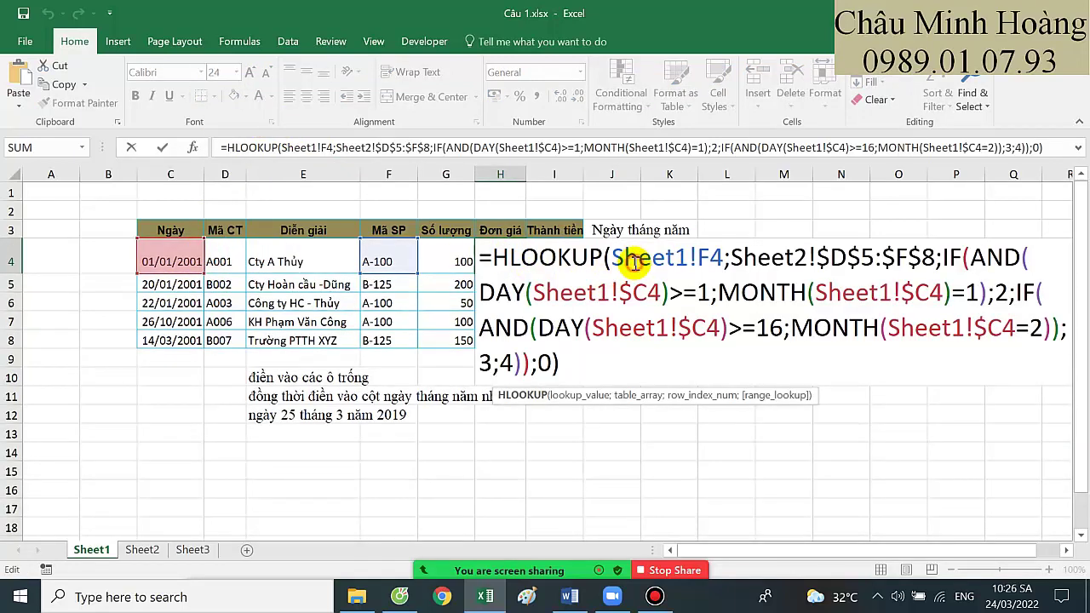
pyautogui.moveTo(635, 264); pyautogui.dragTo(722, 258)
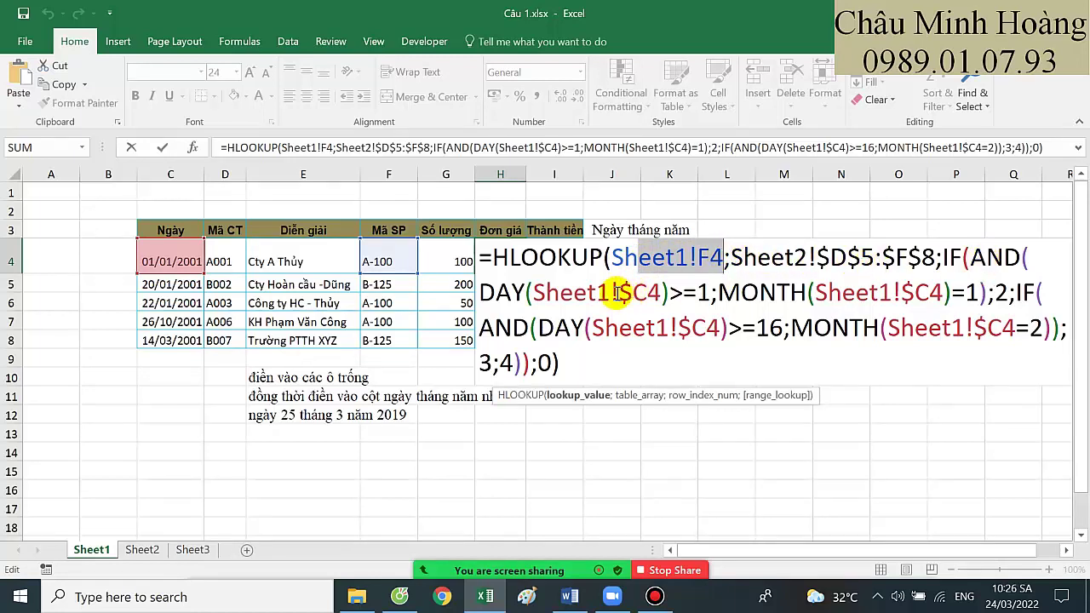
pyautogui.click(634, 294)
pyautogui.click(669, 293)
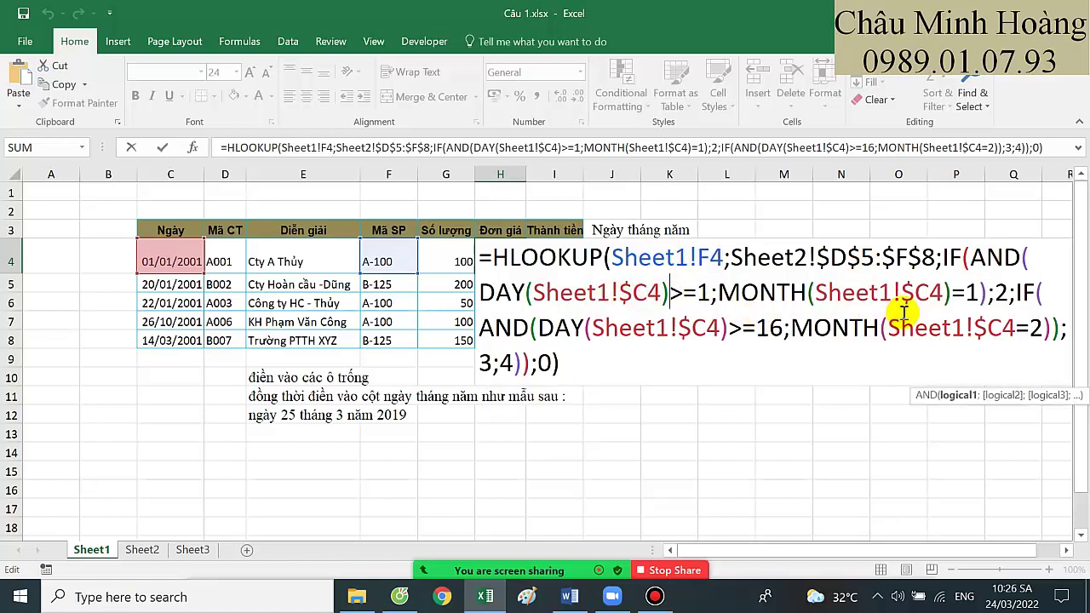
pyautogui.click(1010, 295)
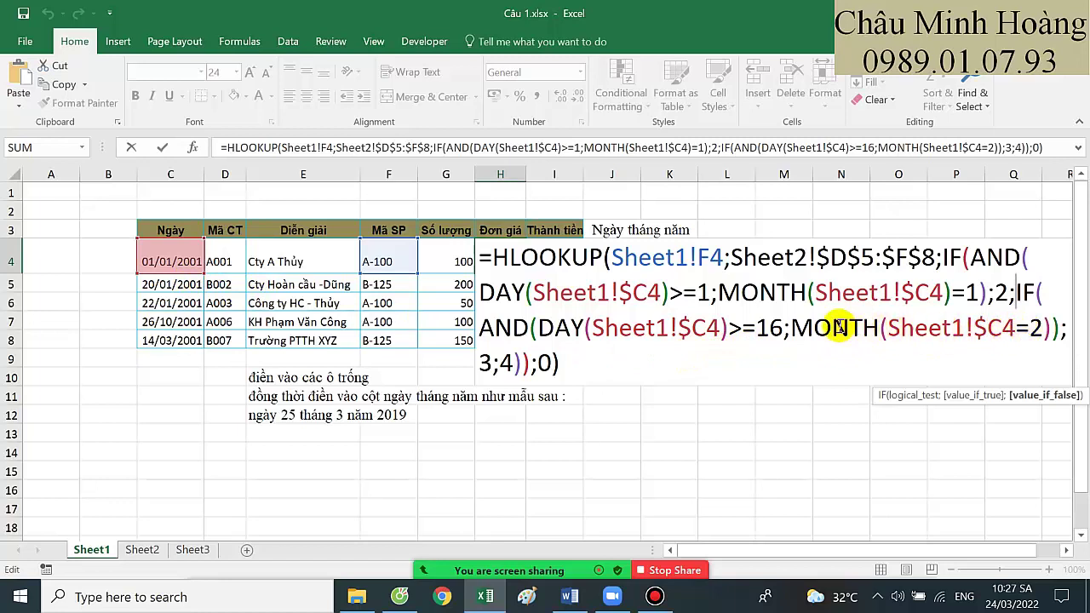
pyautogui.moveTo(833, 328); pyautogui.dragTo(1050, 329)
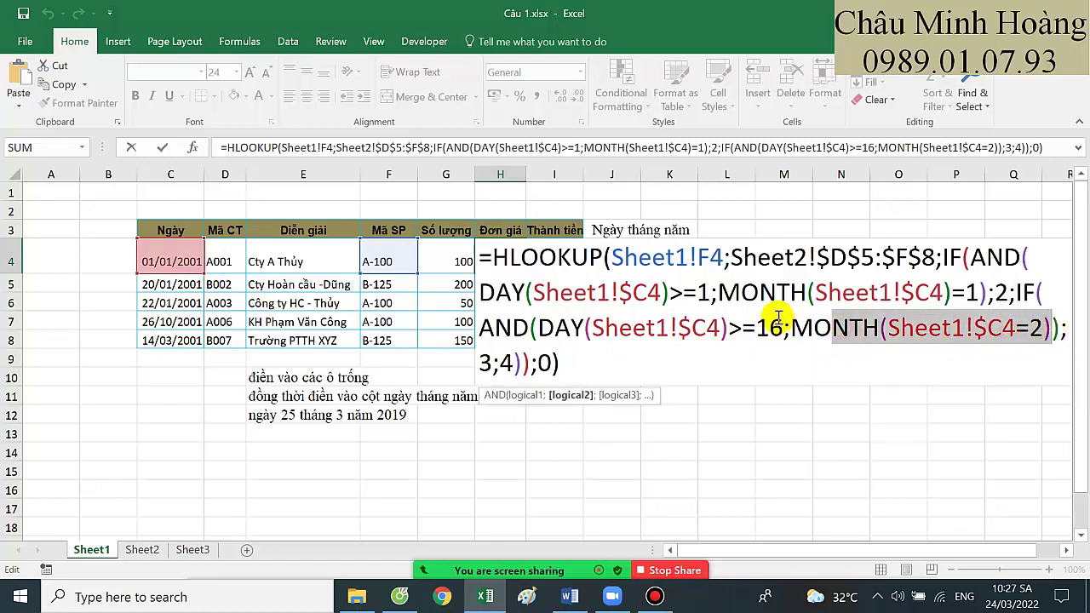
pyautogui.click(626, 367)
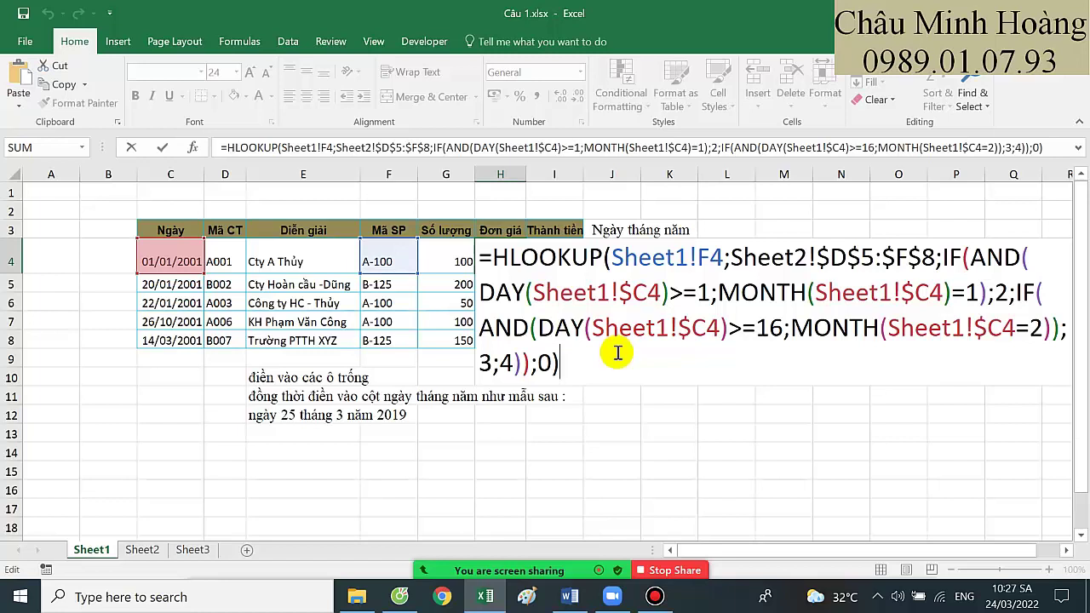
pyautogui.press('Return')
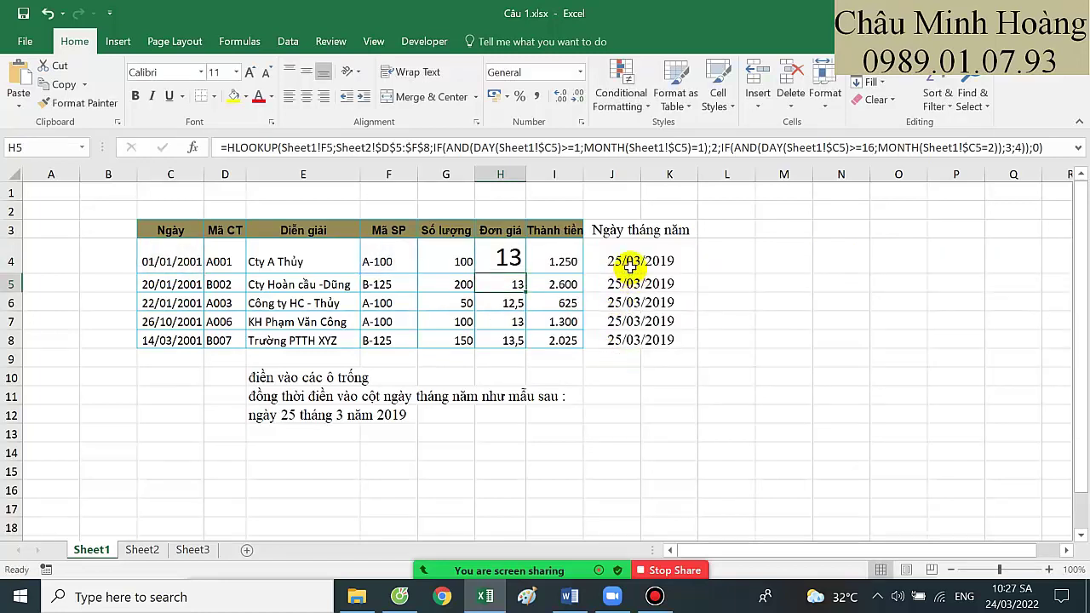
# Select the merged date cell J4 and set its font size to 22
pyautogui.click(630, 263)
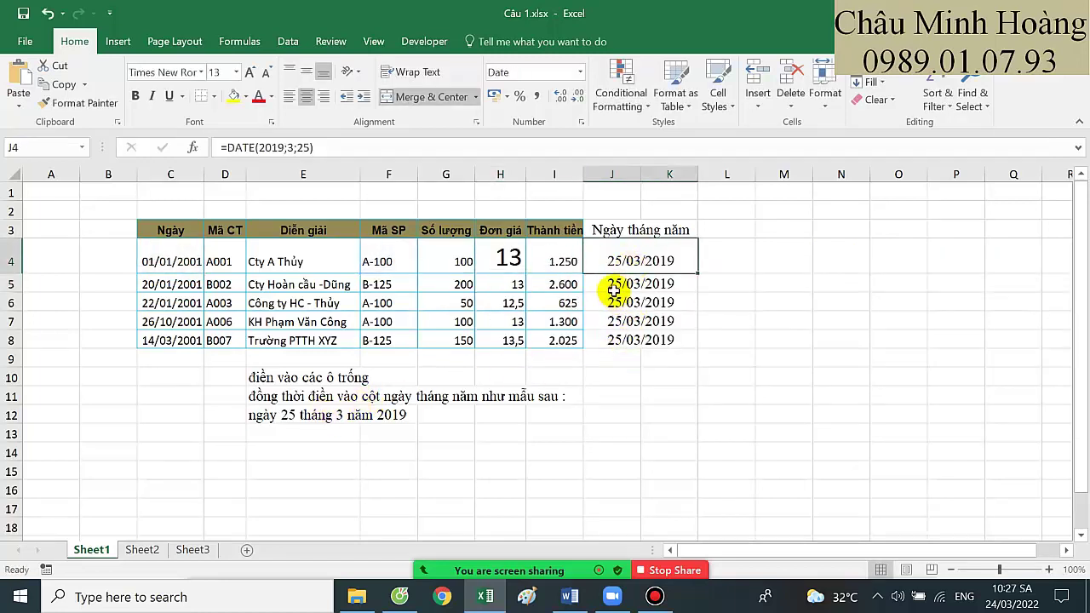
pyautogui.moveTo(632, 260); pyautogui.dragTo(640, 340)
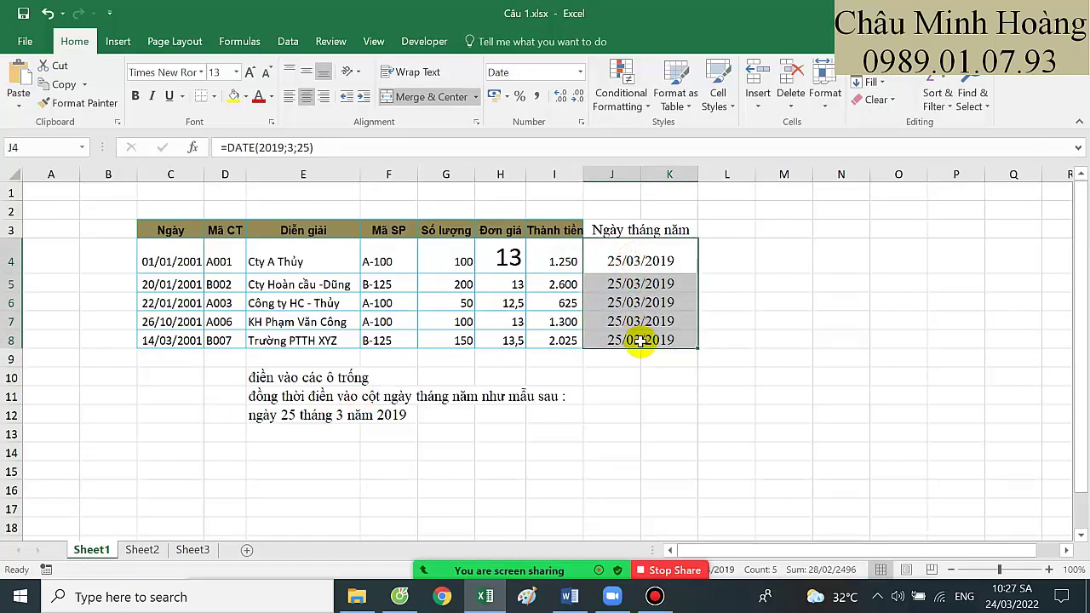
pyautogui.click(611, 267)
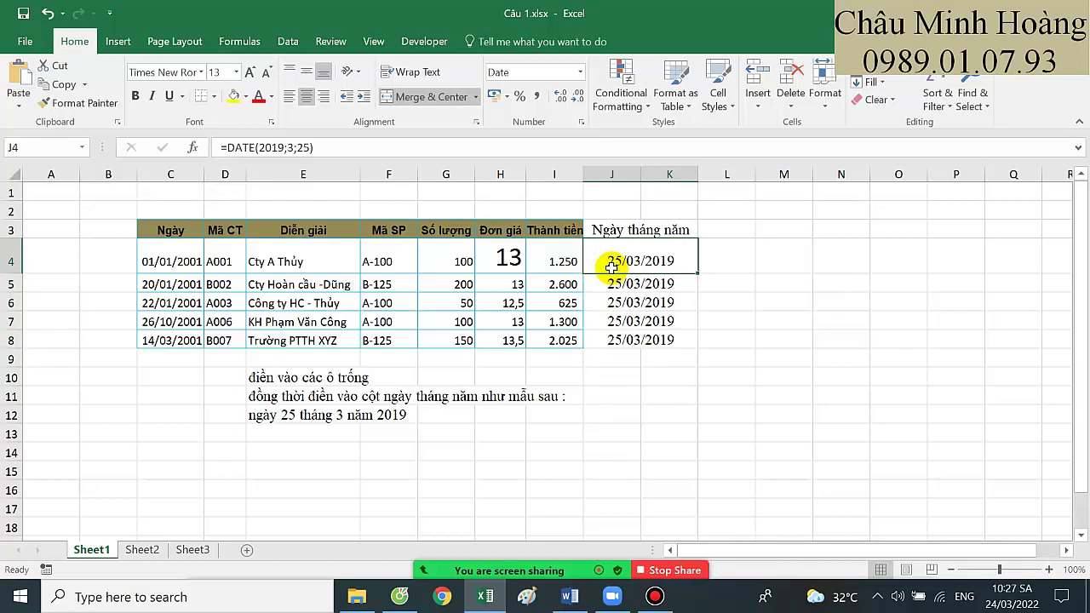
pyautogui.click(235, 71)
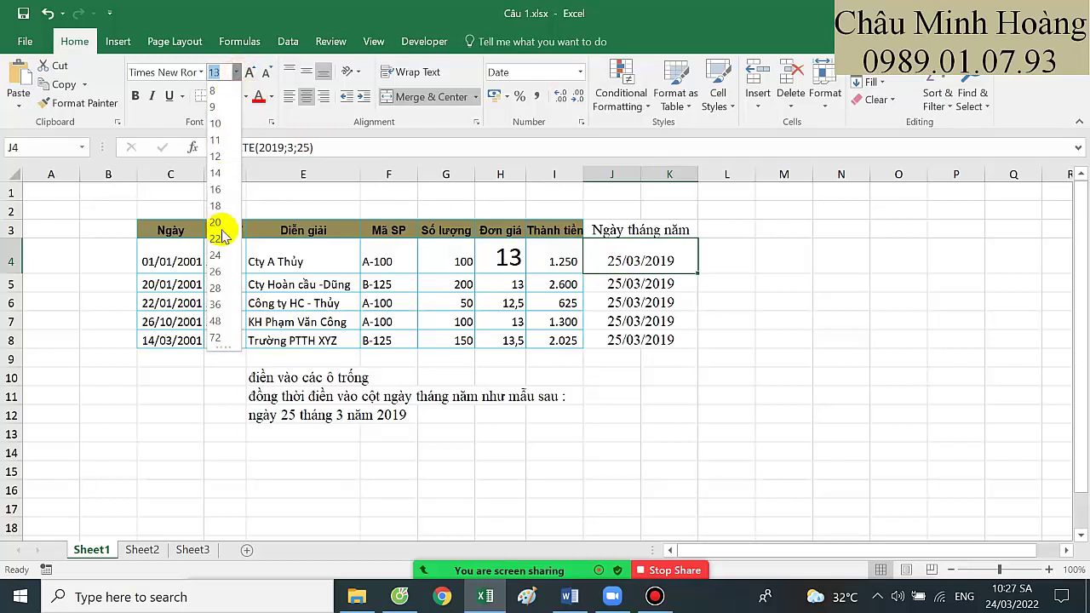
pyautogui.click(223, 240)
# Enter ="Ngày "&DAY(C4)&" Tháng "&MONTH(C4)&" Năm "&YEAR(C4) in J4
pyautogui.write('=')
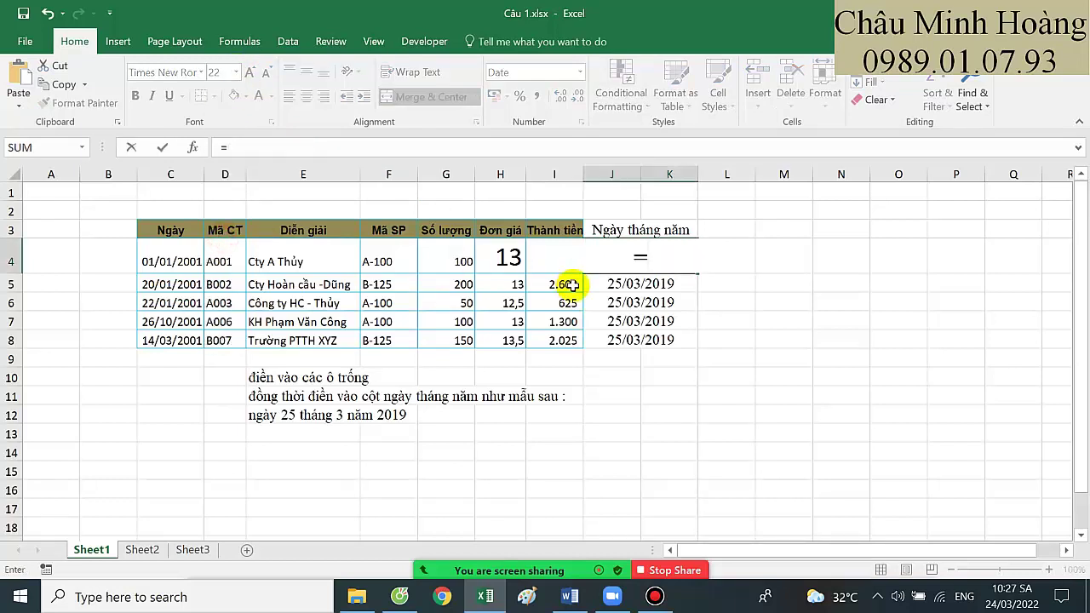
pyautogui.write('"Ngày')
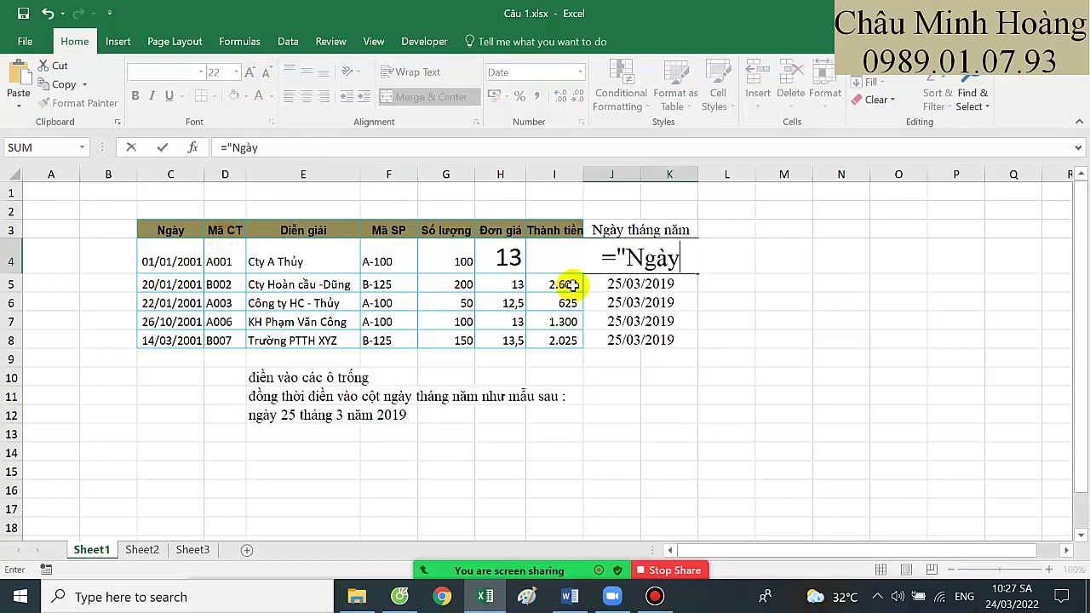
pyautogui.write(' "&')
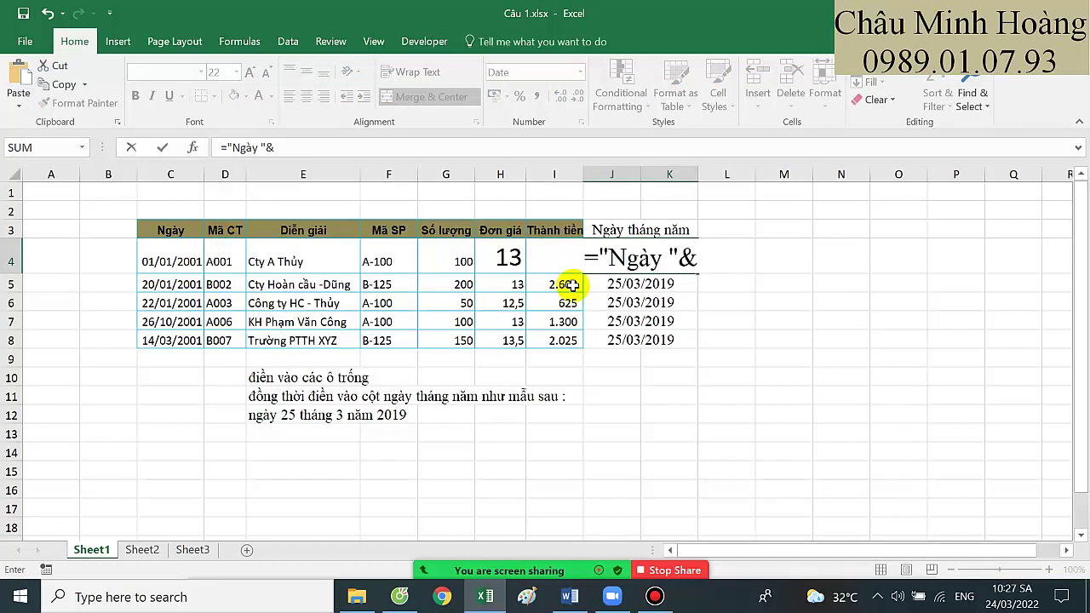
pyautogui.write('day')
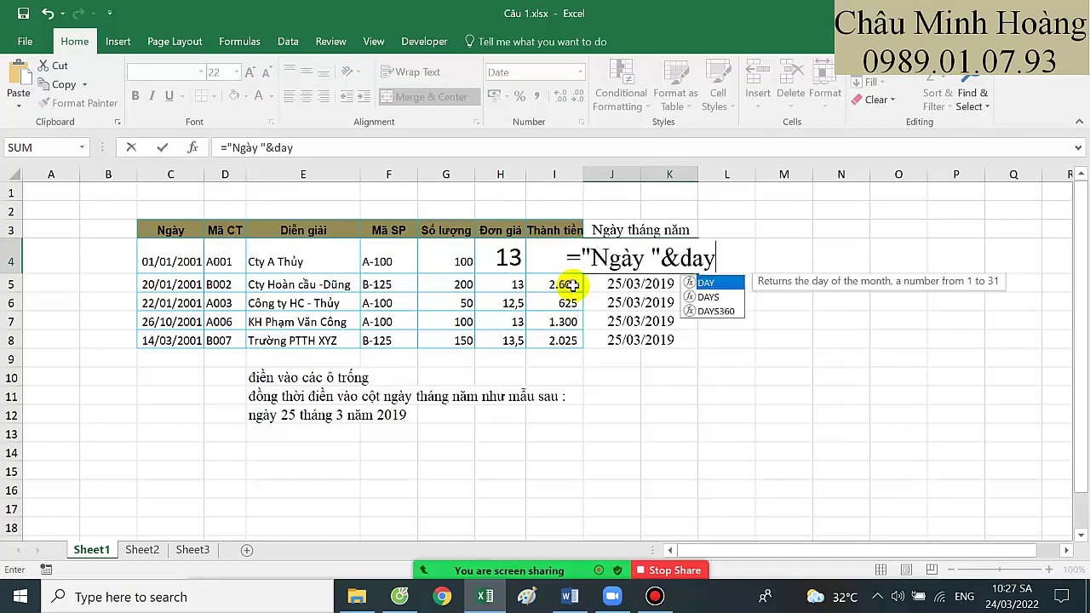
pyautogui.press('Tab')
pyautogui.click(173, 257)
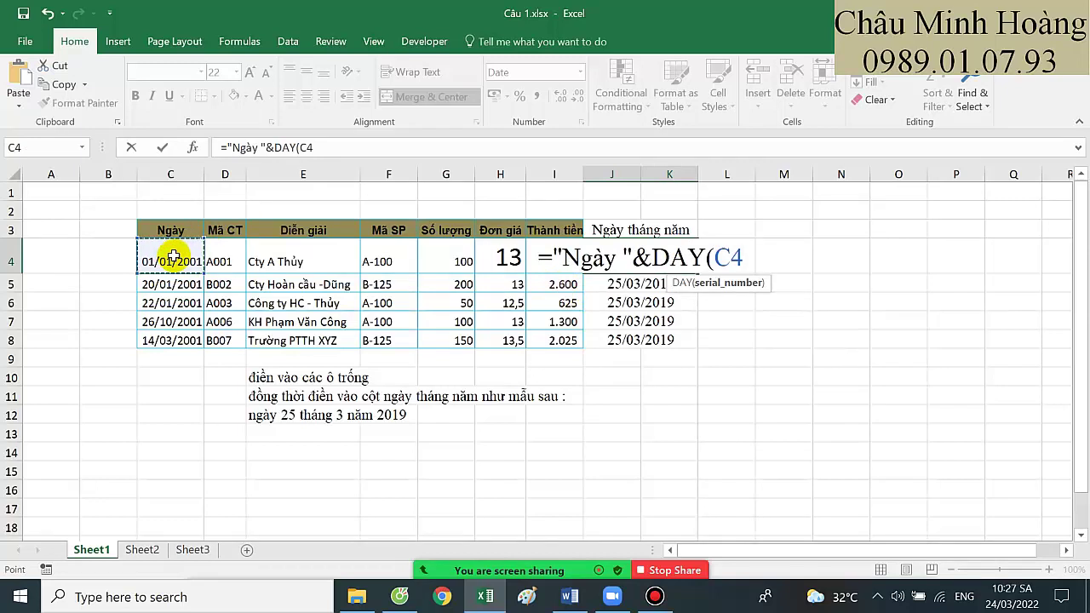
pyautogui.write(')')
pyautogui.press('Return')
pyautogui.write('&')
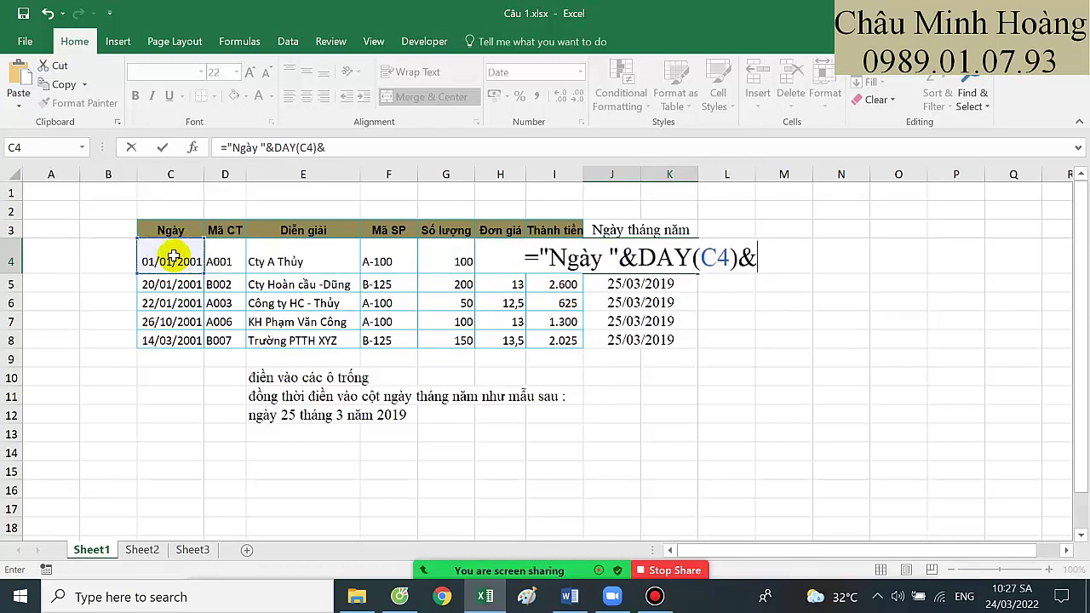
pyautogui.write('"')
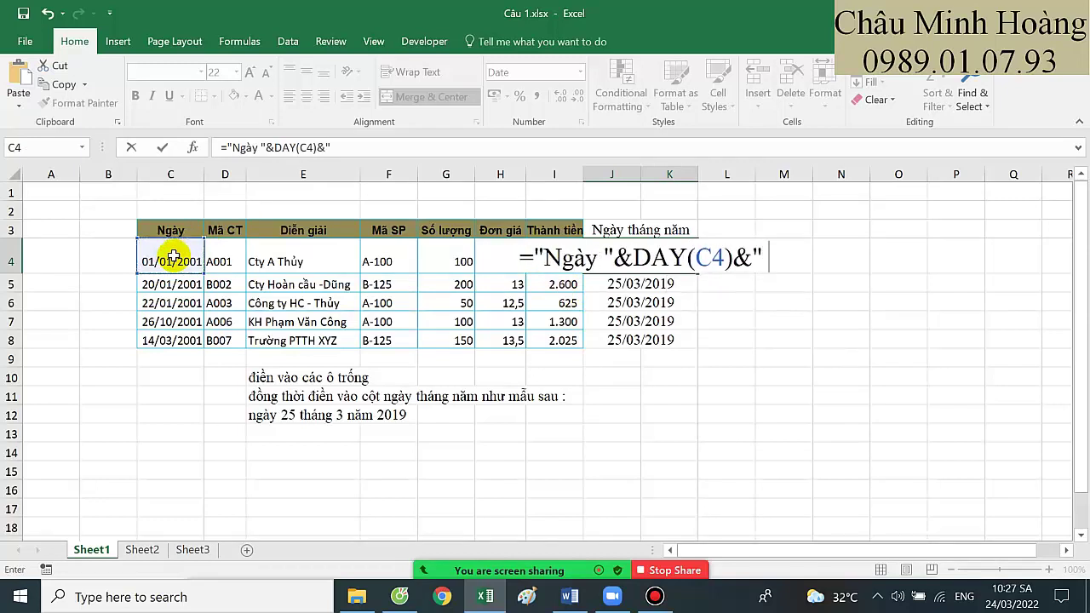
pyautogui.write(' Tháng')
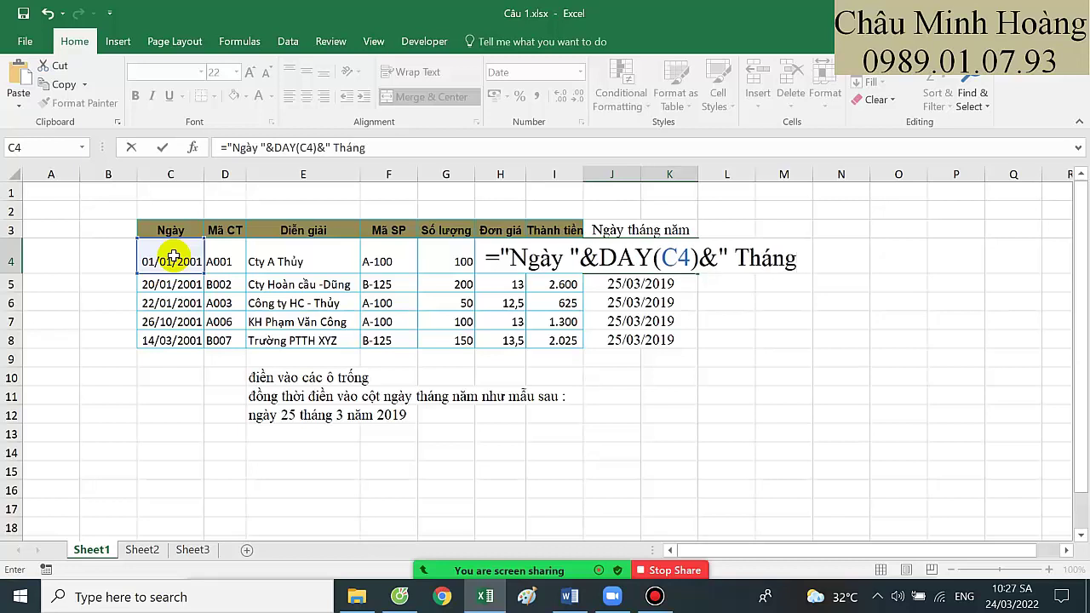
pyautogui.write(' "&month')
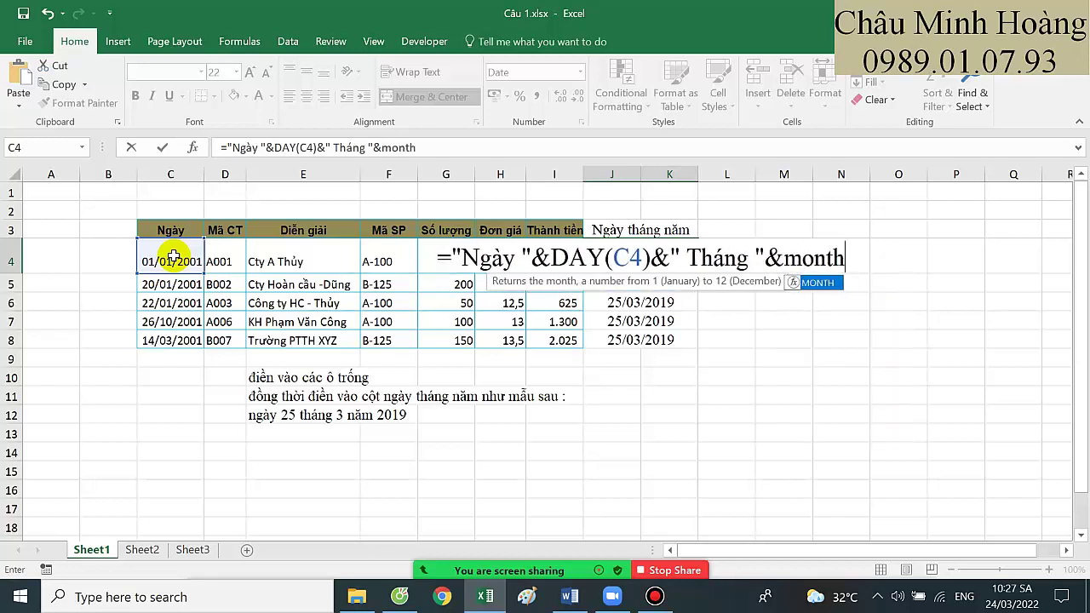
pyautogui.press('Tab')
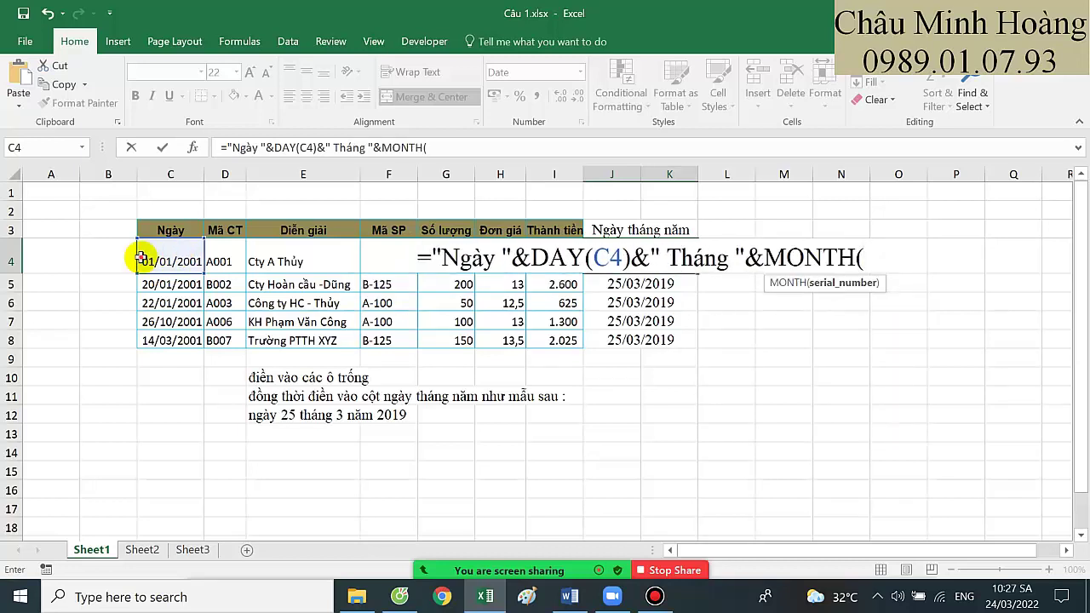
pyautogui.click(143, 260)
pyautogui.write(')&')
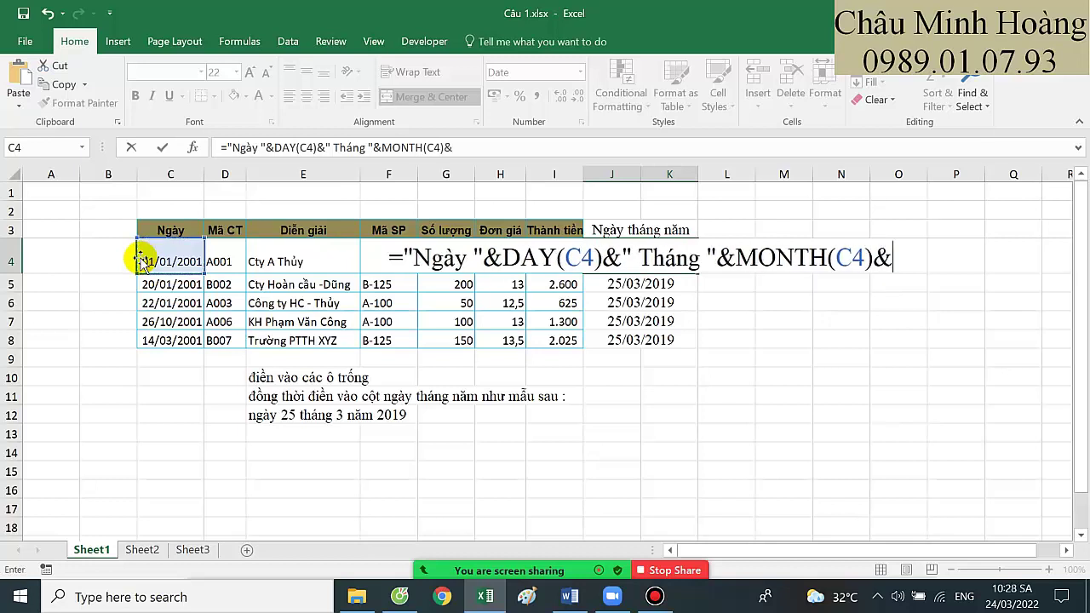
pyautogui.write('" Năm')
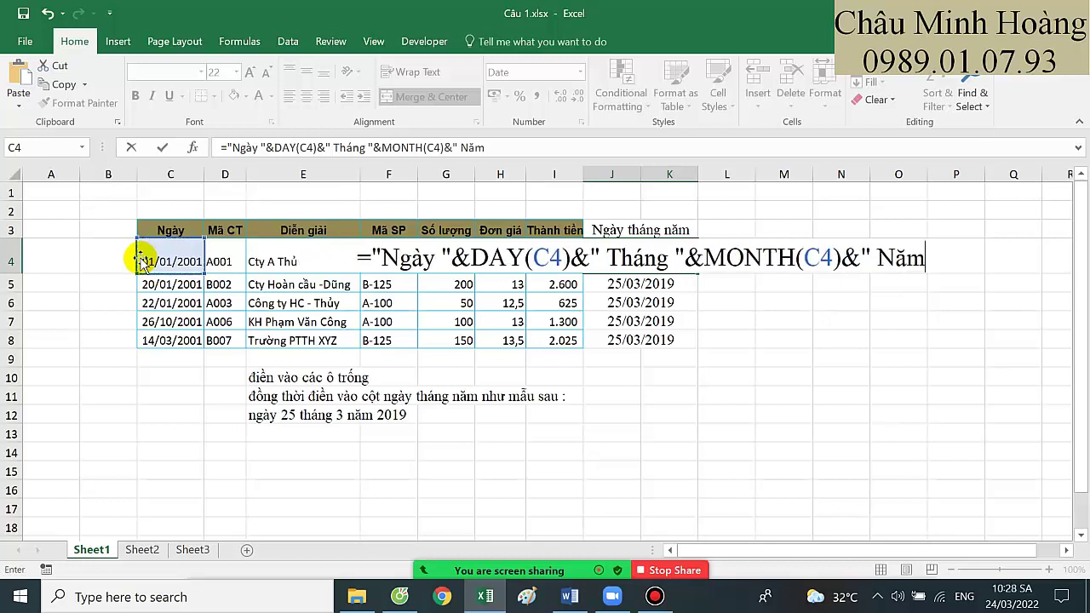
pyautogui.write(' "&')
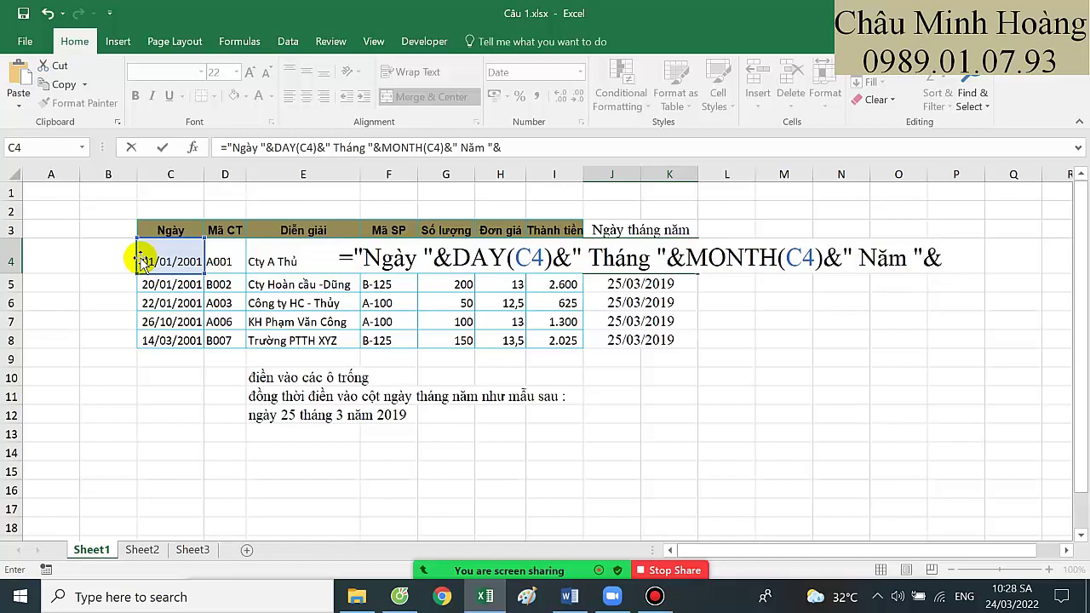
pyautogui.write('ye')
pyautogui.press('Tab')
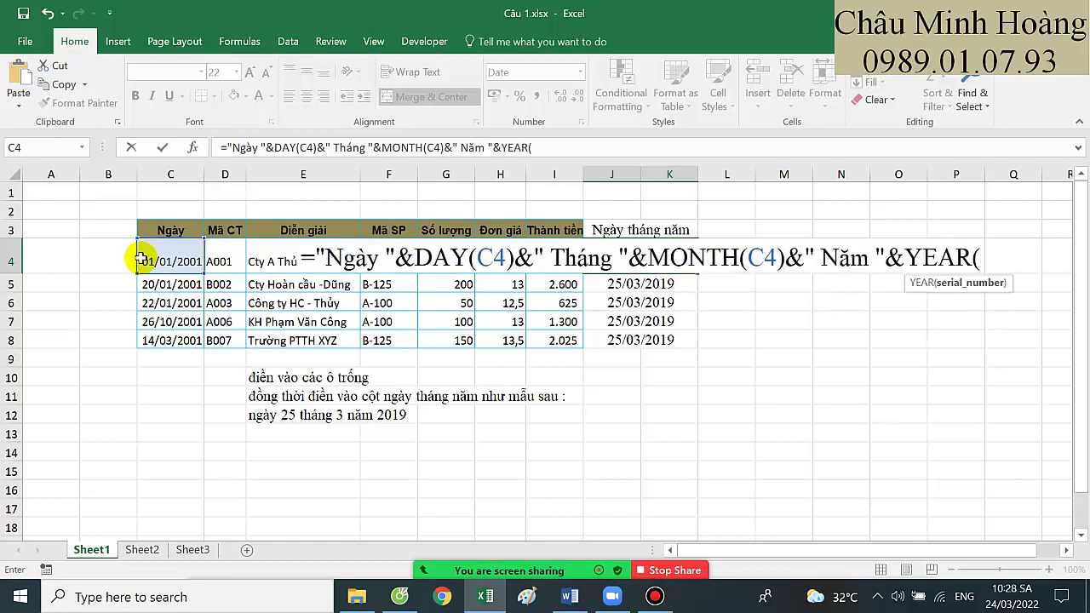
pyautogui.click(141, 258)
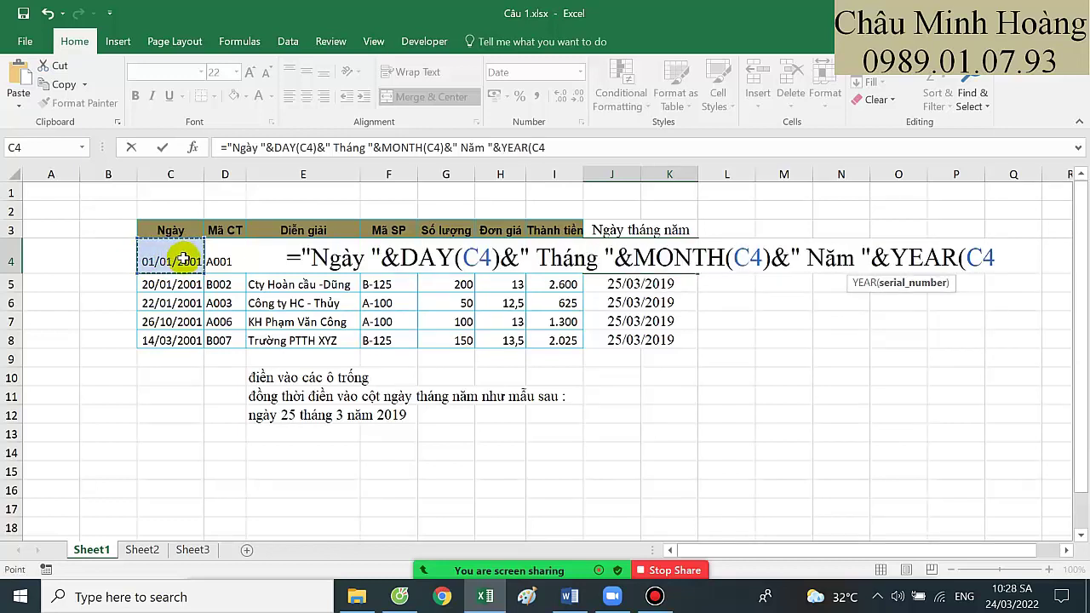
pyautogui.write(')')
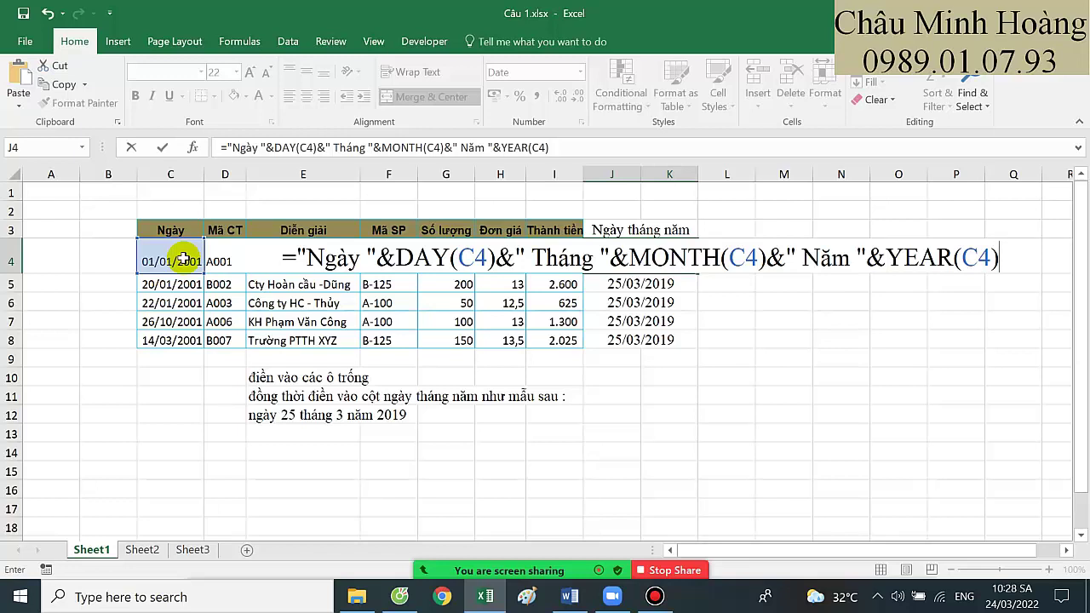
pyautogui.press('Return')
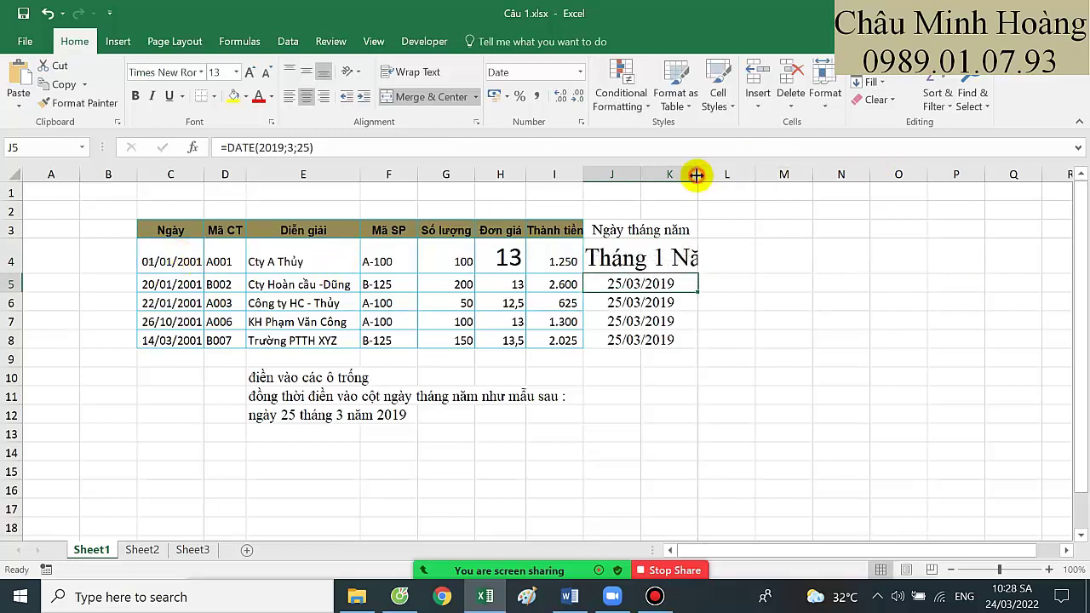
# Widen column K, fill J4's date text down to row 8, and share Word again
pyautogui.moveTo(698, 175); pyautogui.dragTo(856, 227)
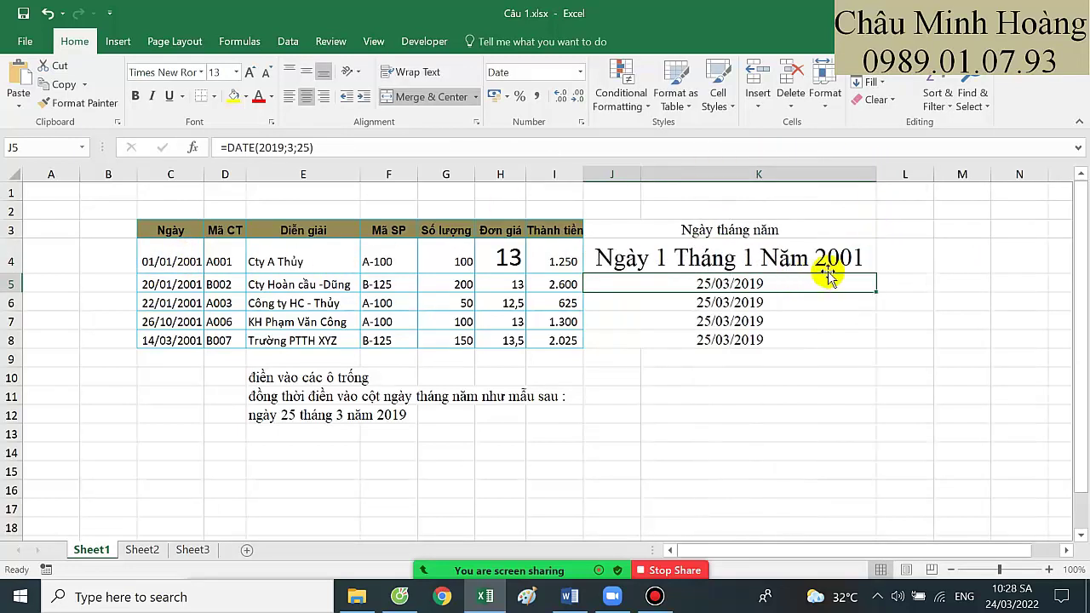
pyautogui.click(829, 255)
pyautogui.moveTo(876, 277); pyautogui.dragTo(858, 343)
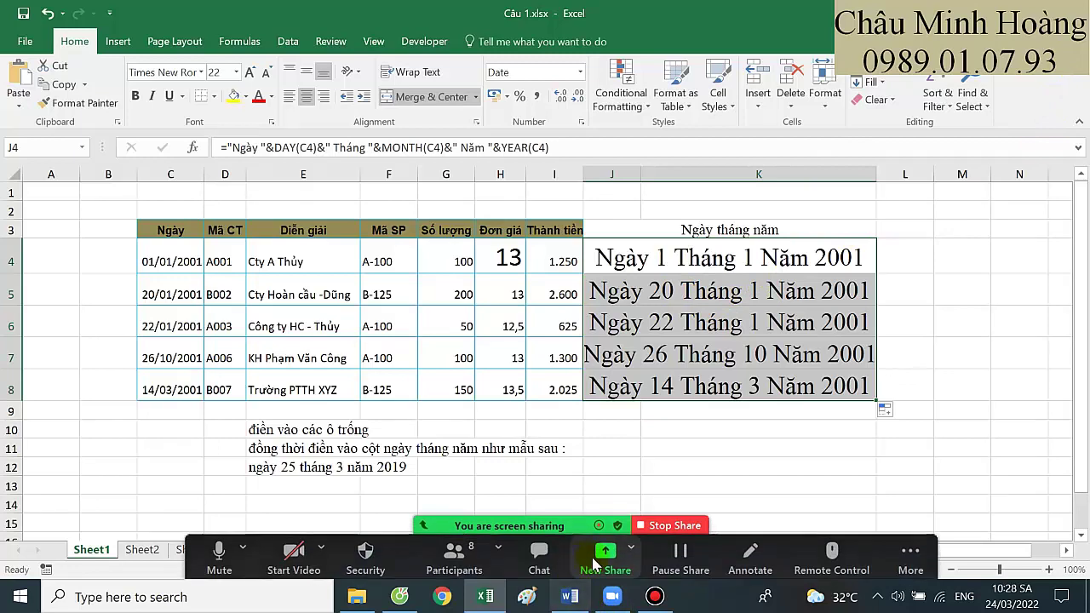
pyautogui.click(605, 561)
pyautogui.doubleClick(660, 304)
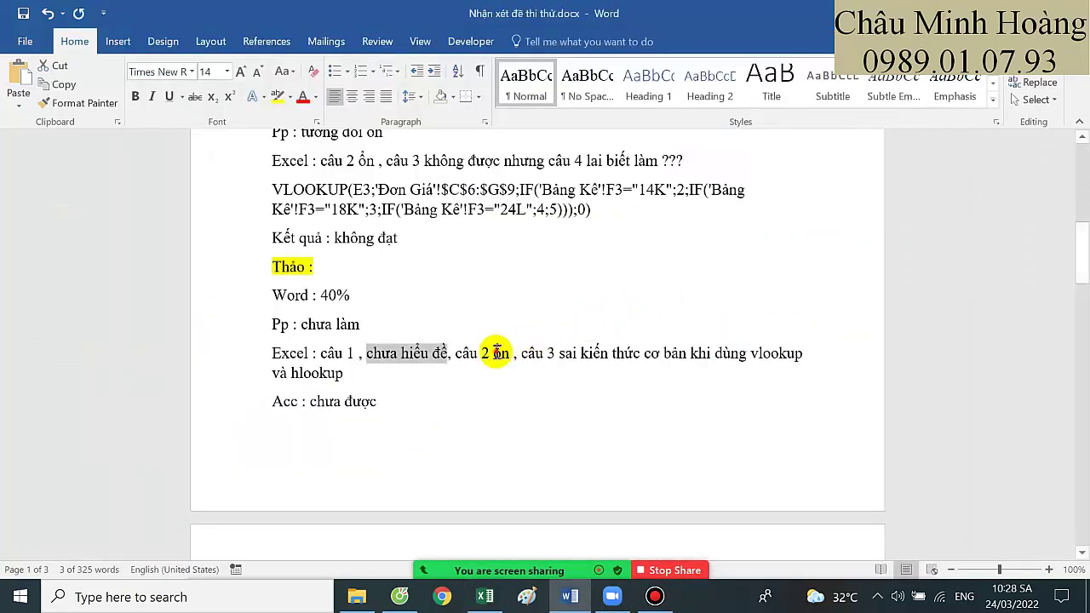
# Point to the student's Excel câu 2 and câu 3 remarks in the Word feedback
pyautogui.click(494, 353)
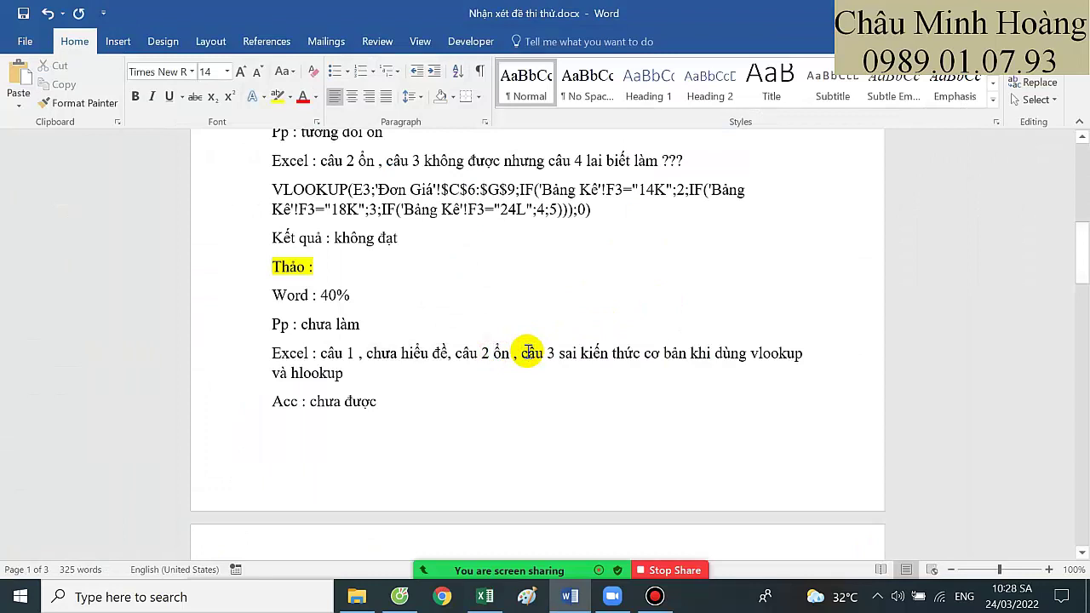
pyautogui.click(530, 352)
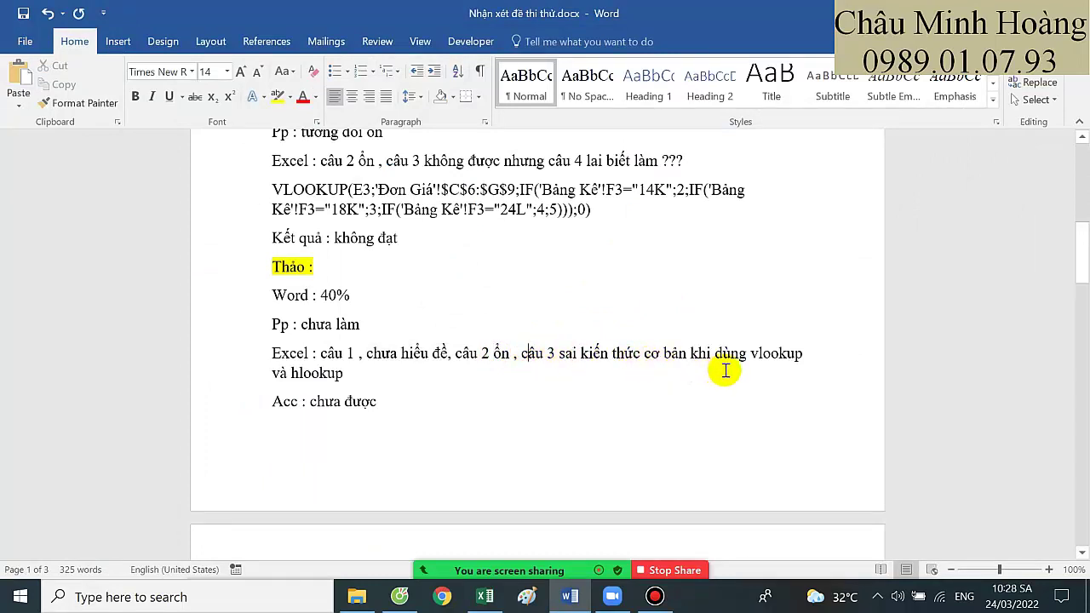
pyautogui.moveTo(592, 562)
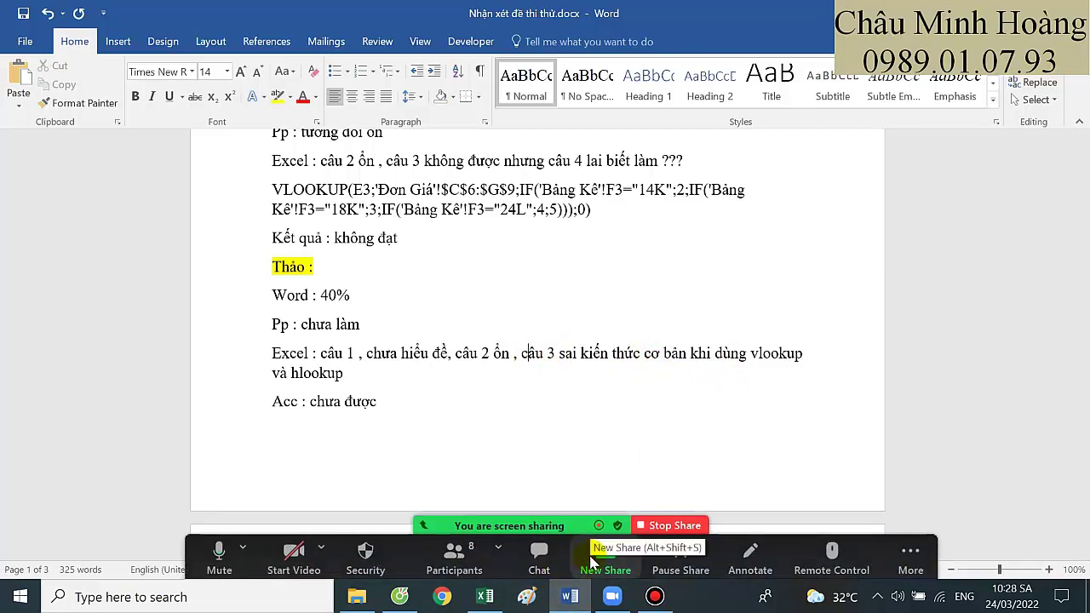
# Close the Câu 1.xlsx workbook without saving its changes
pyautogui.click(484, 596)
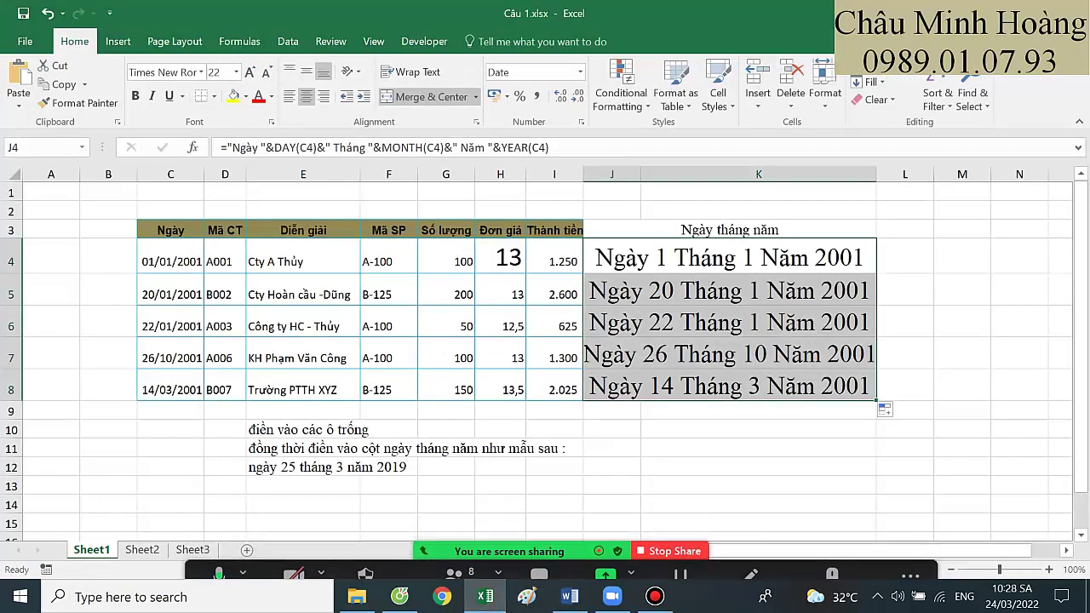
pyautogui.hotkey('alt', 'F4')
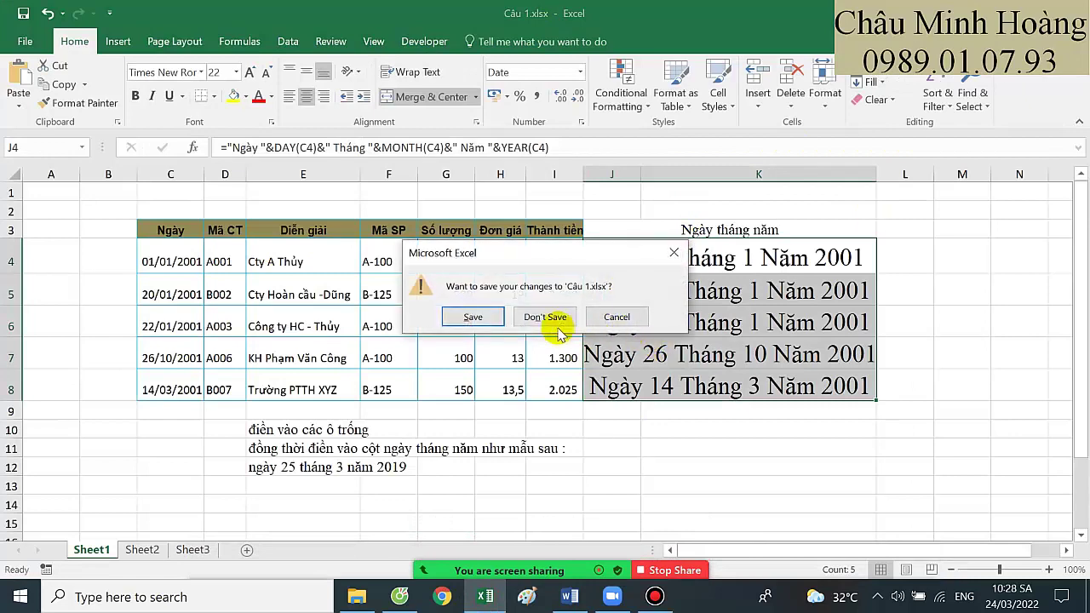
pyautogui.click(553, 317)
# Browse Câu 4.xlsx and Câu 3.xlsx in the Phần Excel folder, then return to Word
pyautogui.click(357, 596)
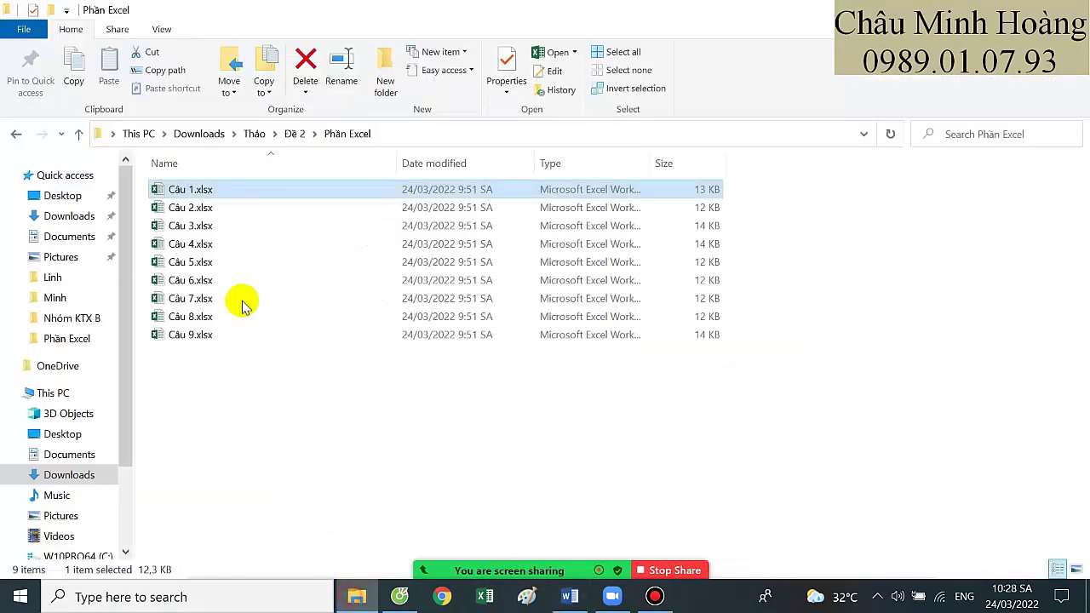
pyautogui.click(219, 242)
pyautogui.click(219, 228)
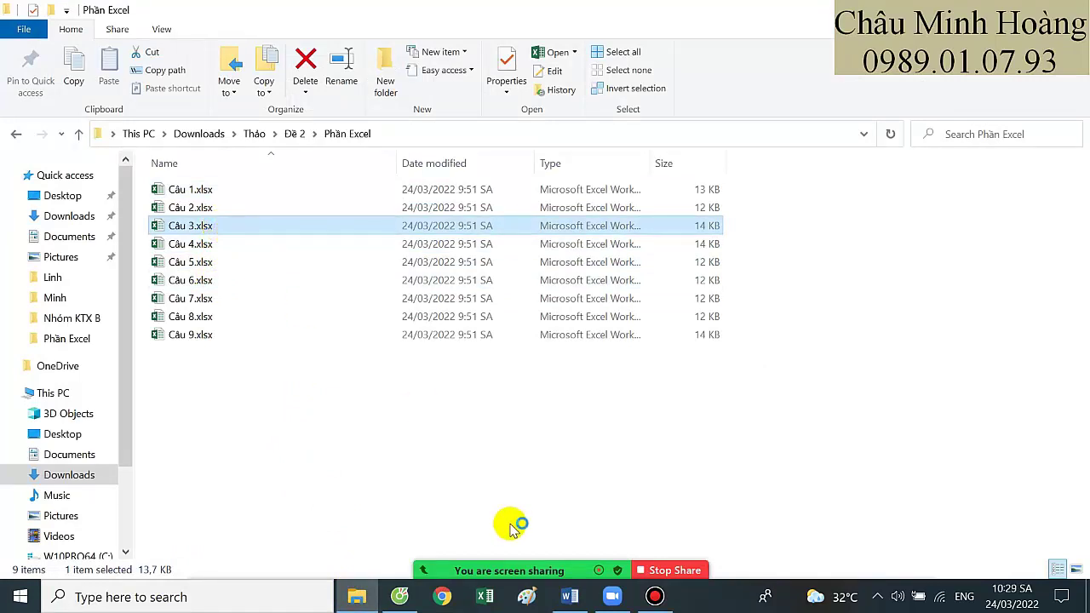
pyautogui.moveTo(511, 524)
pyautogui.click(570, 596)
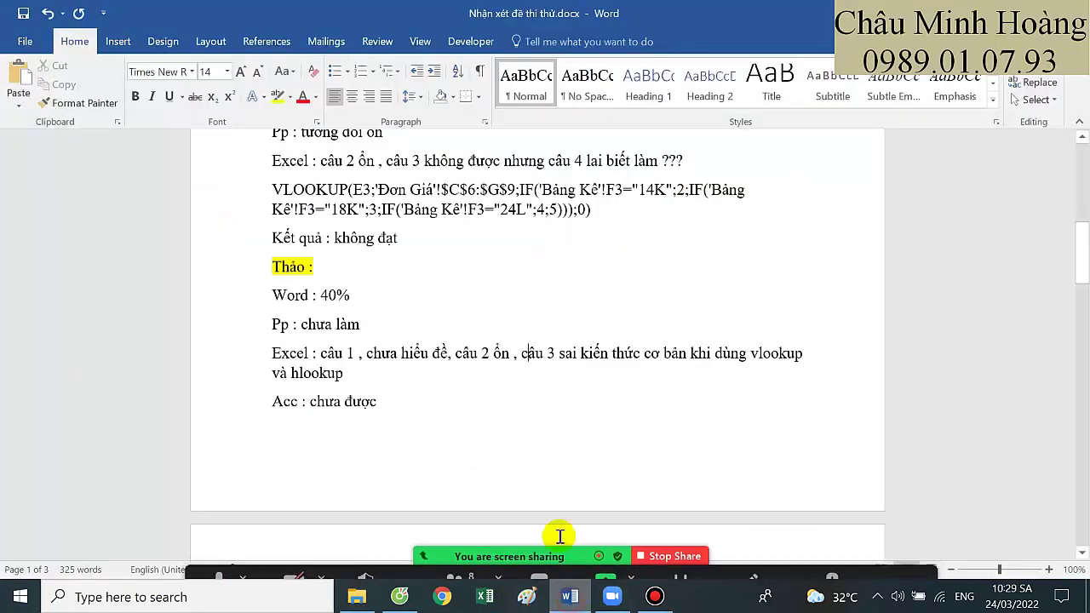
# Close the Cốc Cốc browser with the Google Forms responses, confirming all three tabs
pyautogui.click(432, 383)
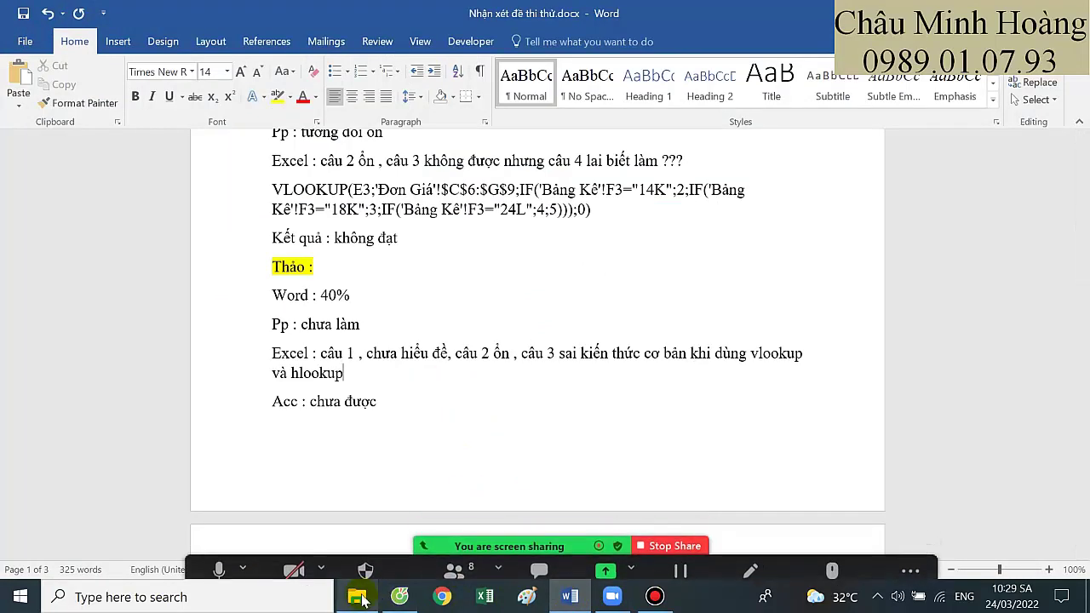
pyautogui.click(356, 596)
pyautogui.click(400, 596)
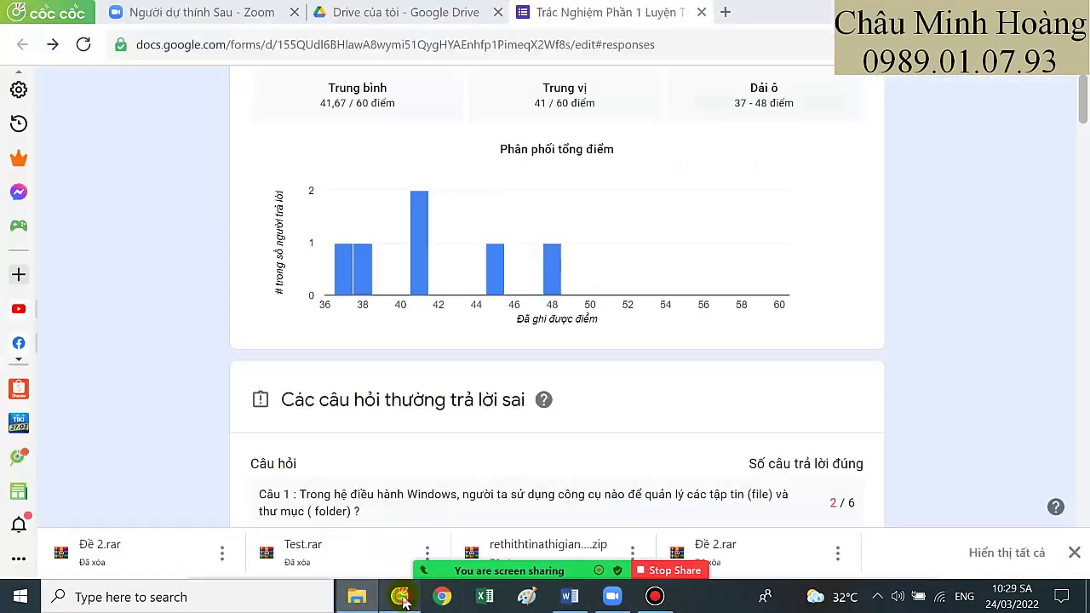
pyautogui.click(1074, 12)
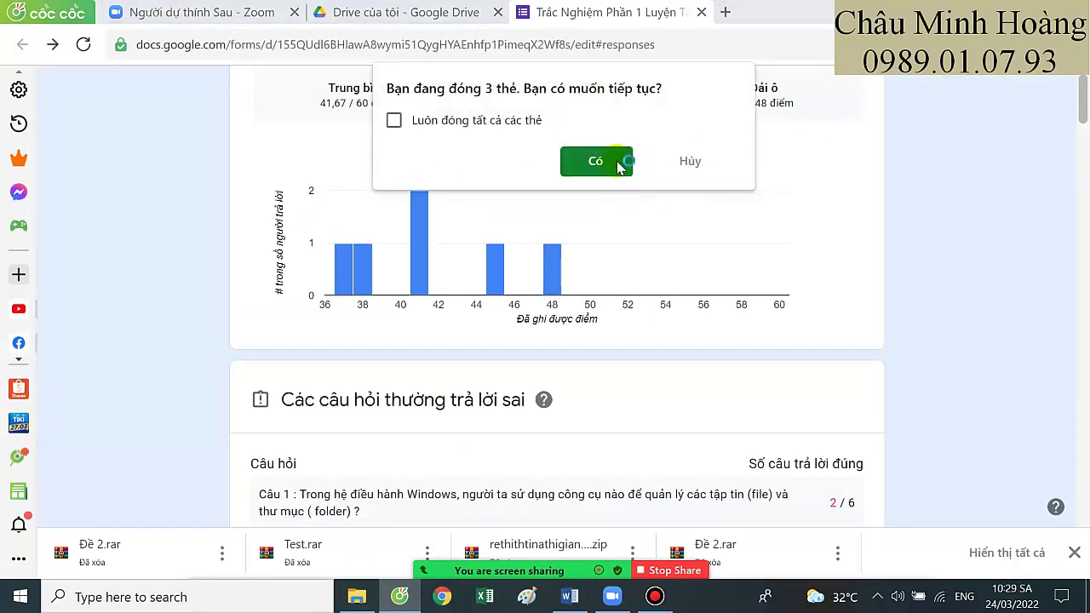
pyautogui.click(606, 162)
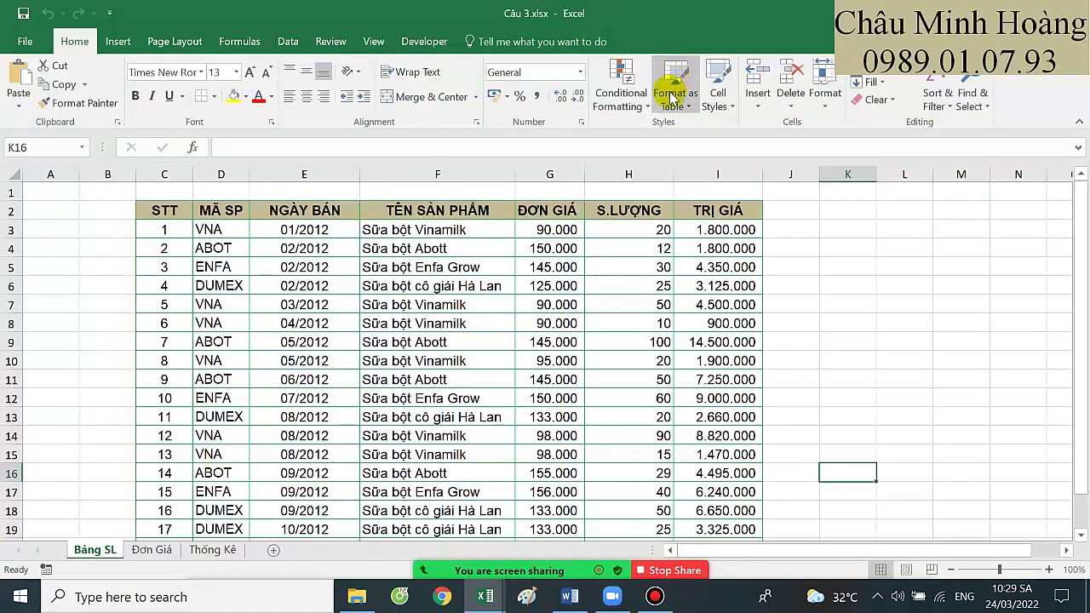
# Close the Protected View Câu 4 workbook and empty Excel window, then switch to Câu 3
pyautogui.moveTo(484, 596)
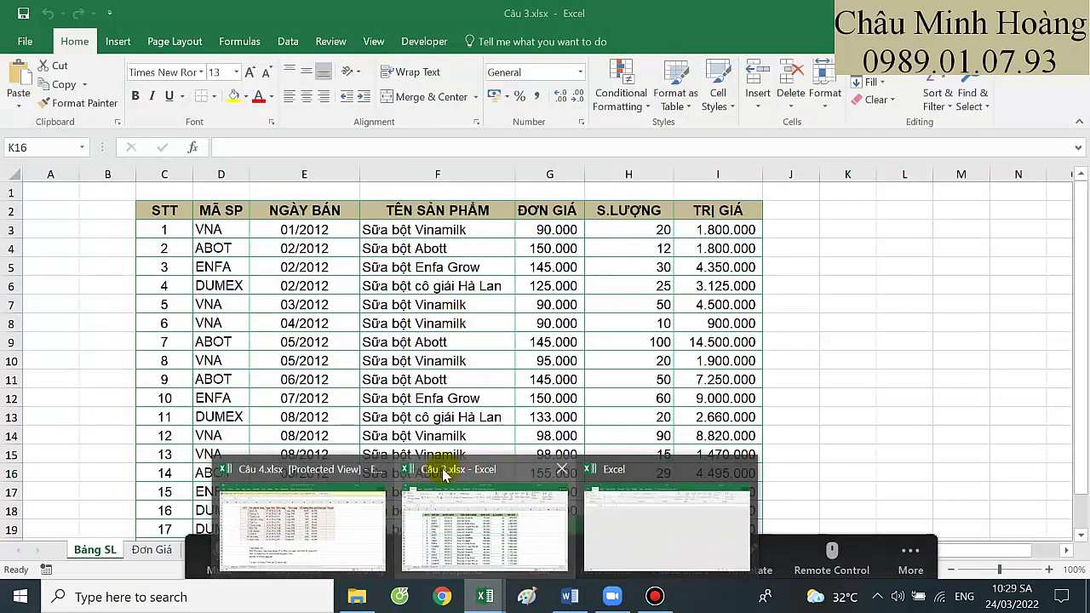
pyautogui.click(382, 464)
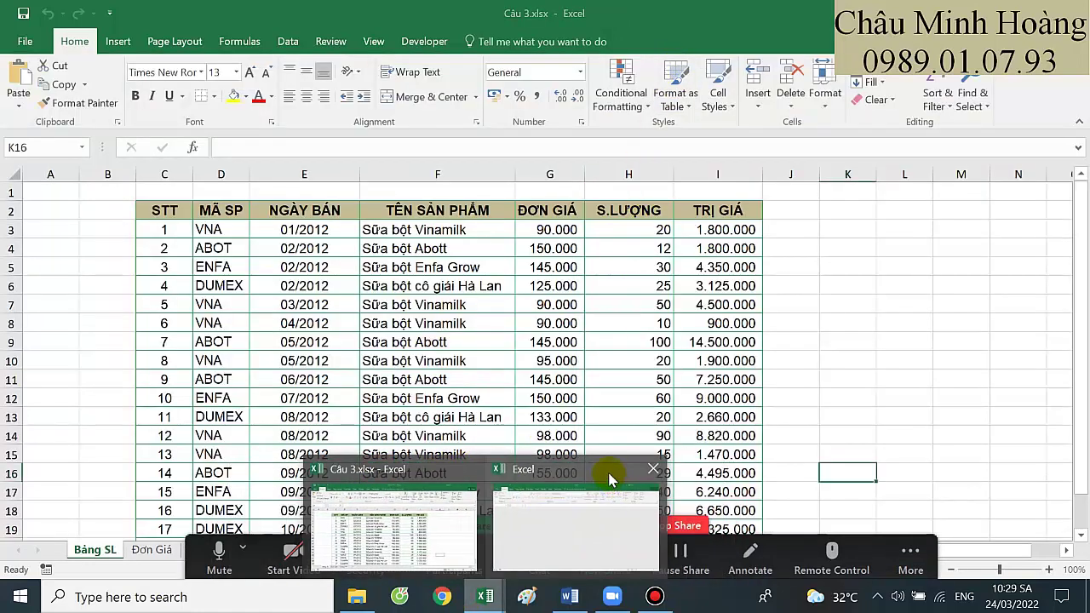
pyautogui.click(653, 468)
pyautogui.click(499, 511)
pyautogui.click(627, 292)
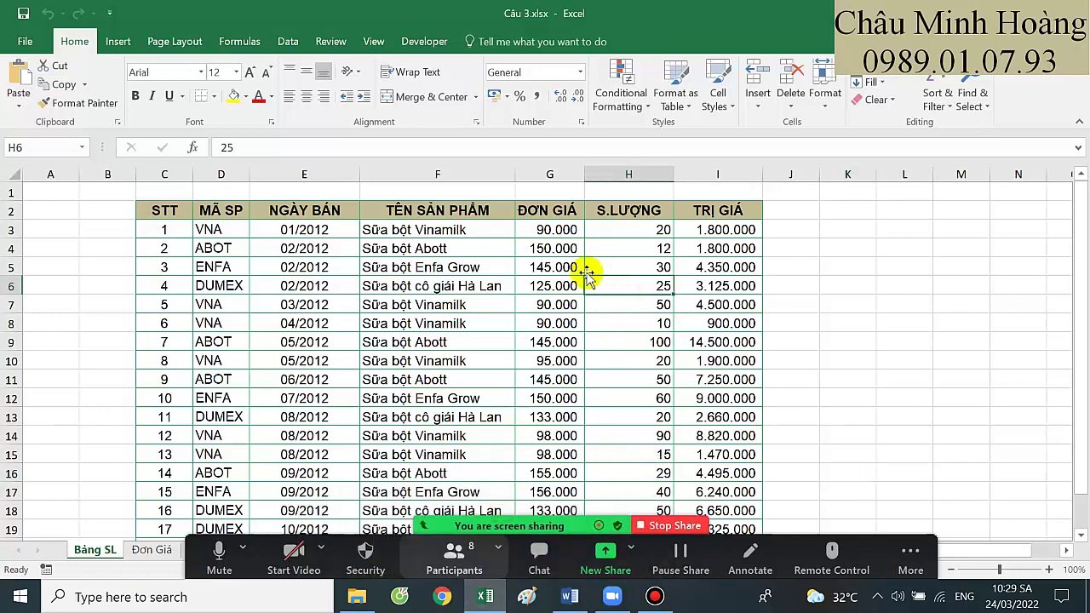
# Check G3's HLOOKUP formula on Bảng SL and set G3's font size to 24
pyautogui.doubleClick(566, 230)
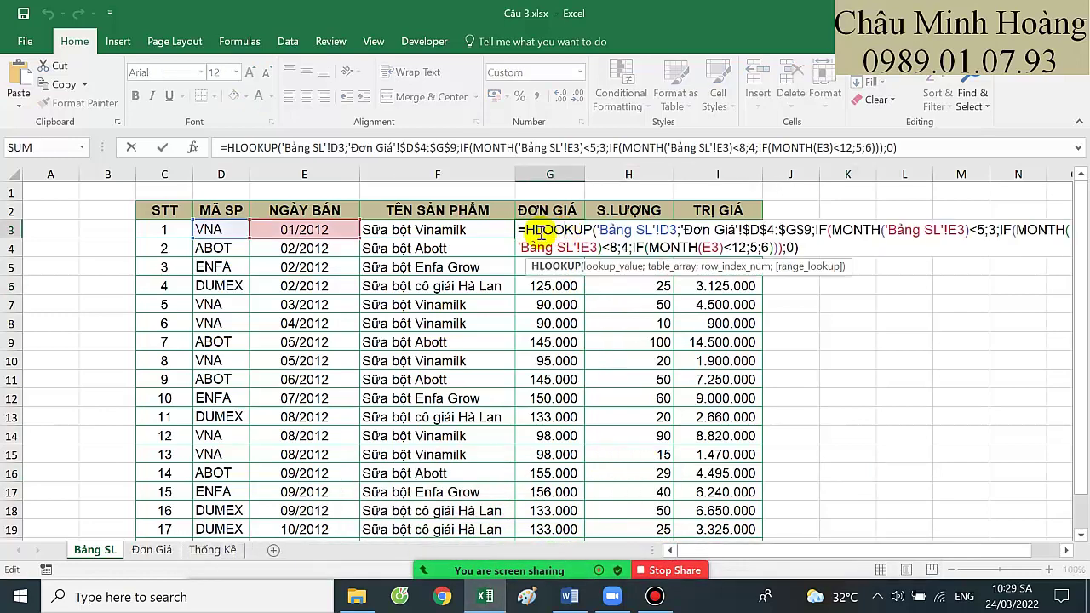
pyautogui.click(526, 230)
pyautogui.press('Return')
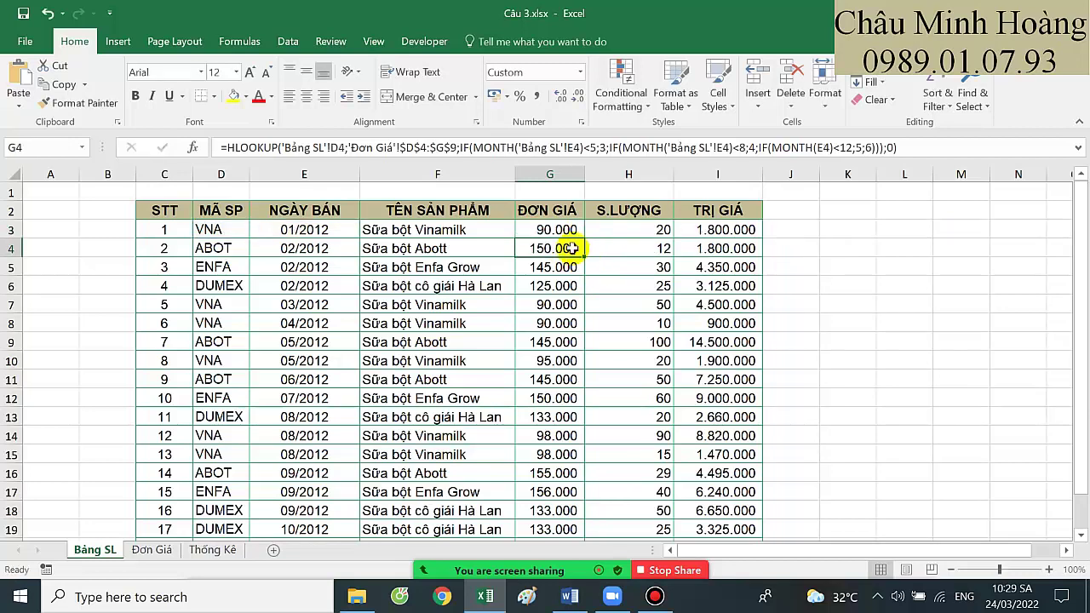
pyautogui.click(524, 230)
pyautogui.click(243, 73)
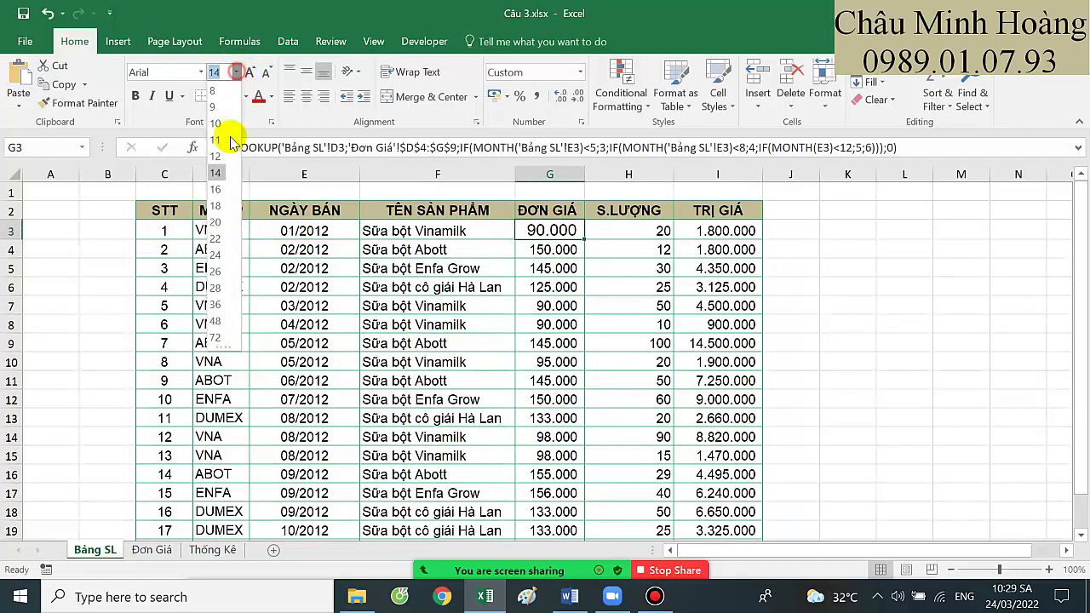
pyautogui.click(221, 255)
# Share the Câu 3 workbook window and review G3's MONTH condition before committing
pyautogui.doubleClick(569, 241)
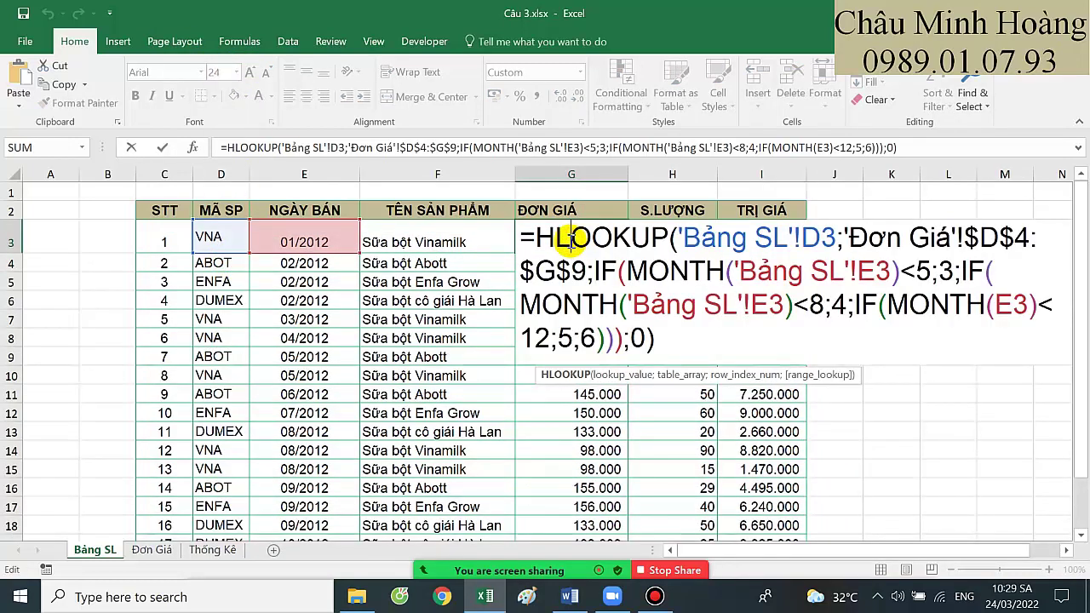
pyautogui.click(604, 555)
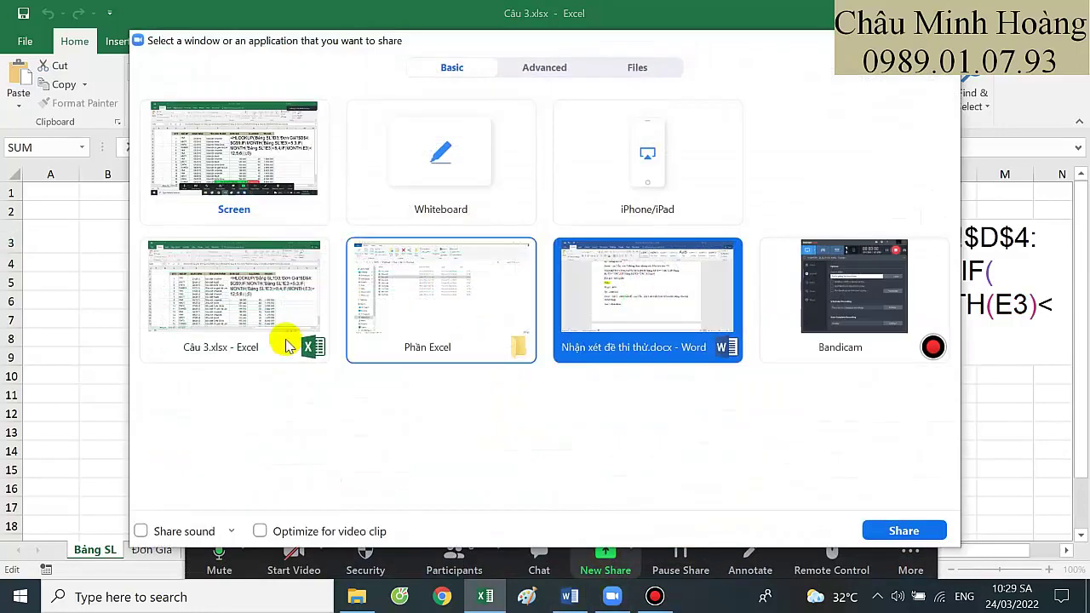
pyautogui.doubleClick(287, 346)
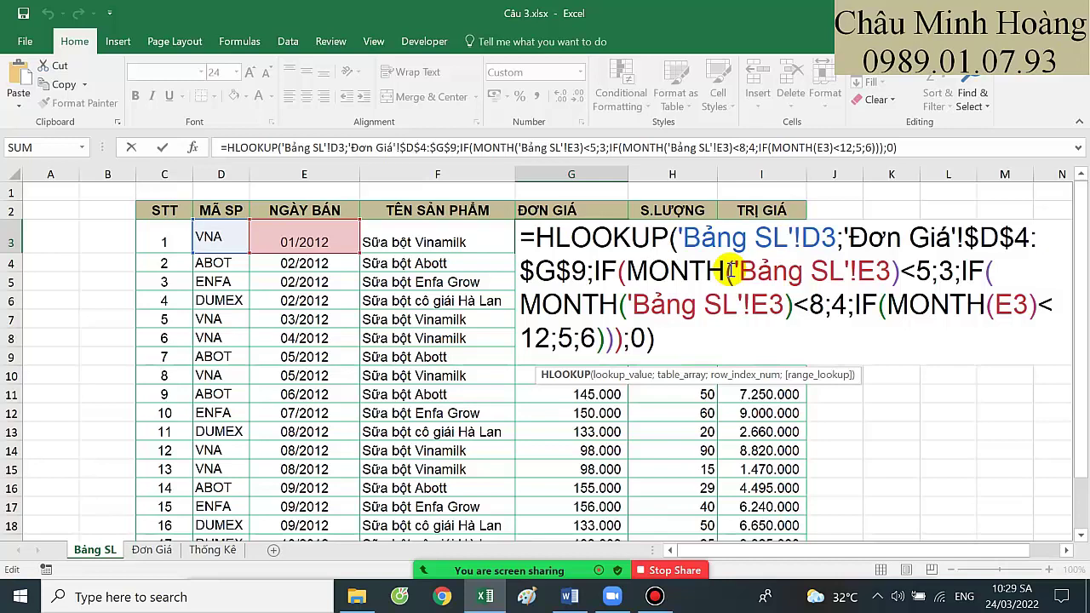
pyautogui.click(730, 271)
pyautogui.press('Return')
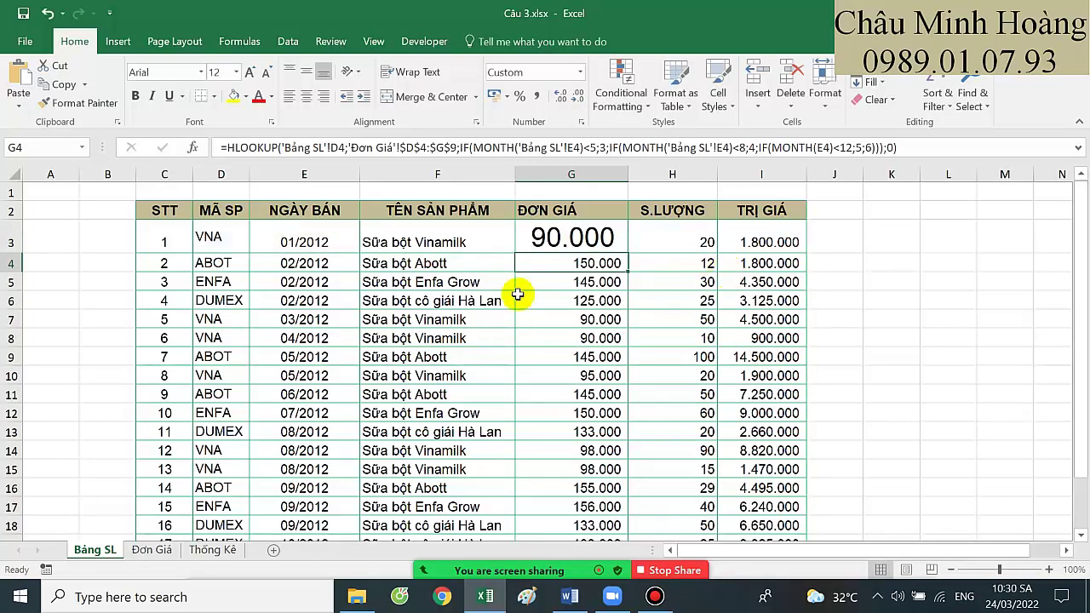
# Review the Đơn Giá sheet's dates C6:C9 and the price table C6:G10
pyautogui.click(165, 551)
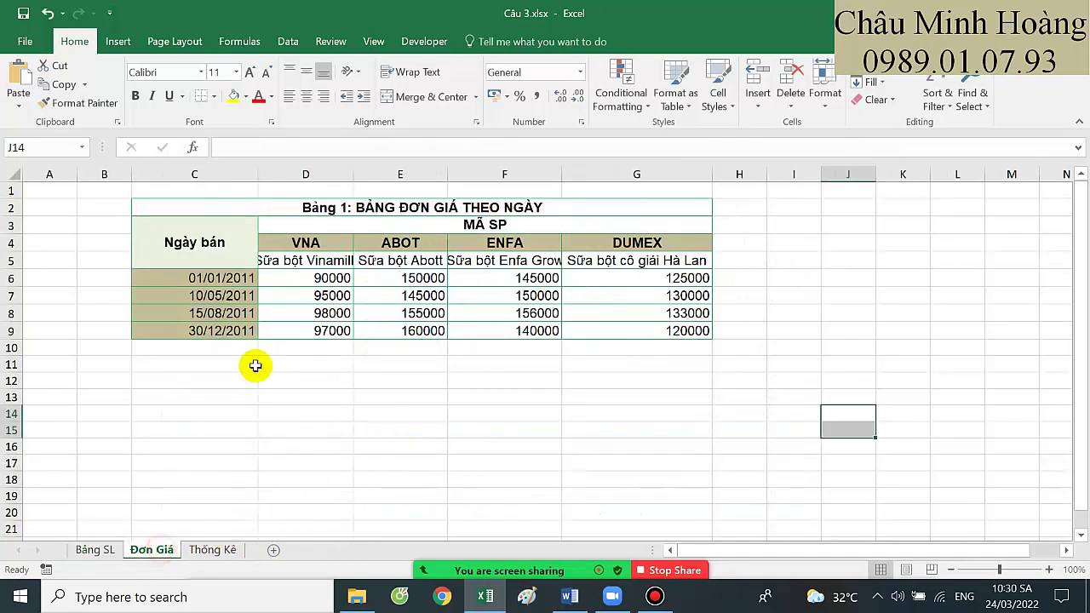
pyautogui.moveTo(223, 279); pyautogui.dragTo(219, 336)
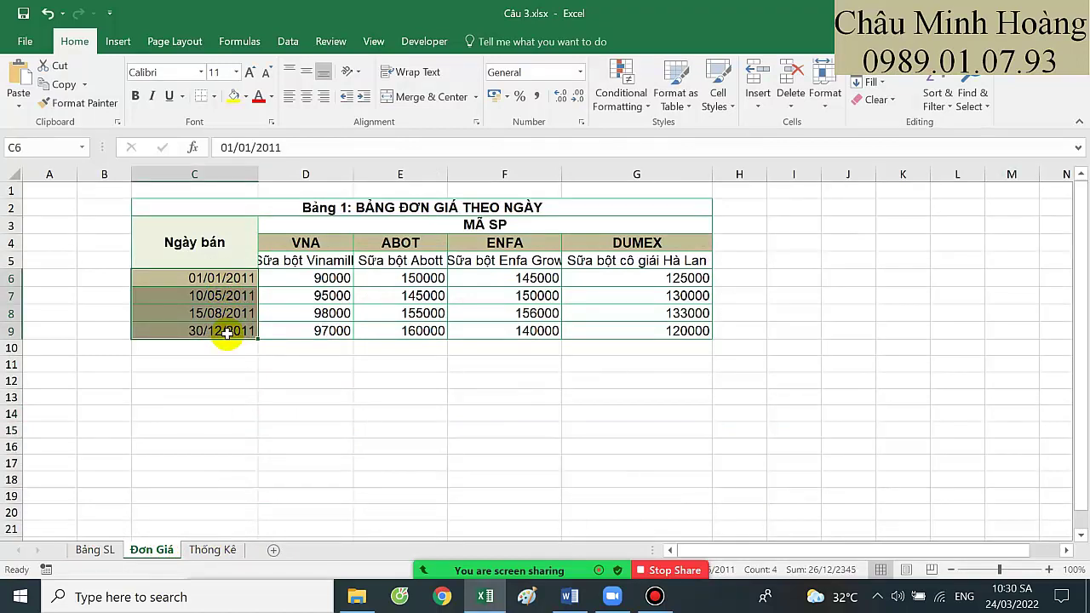
pyautogui.moveTo(243, 277); pyautogui.dragTo(697, 330)
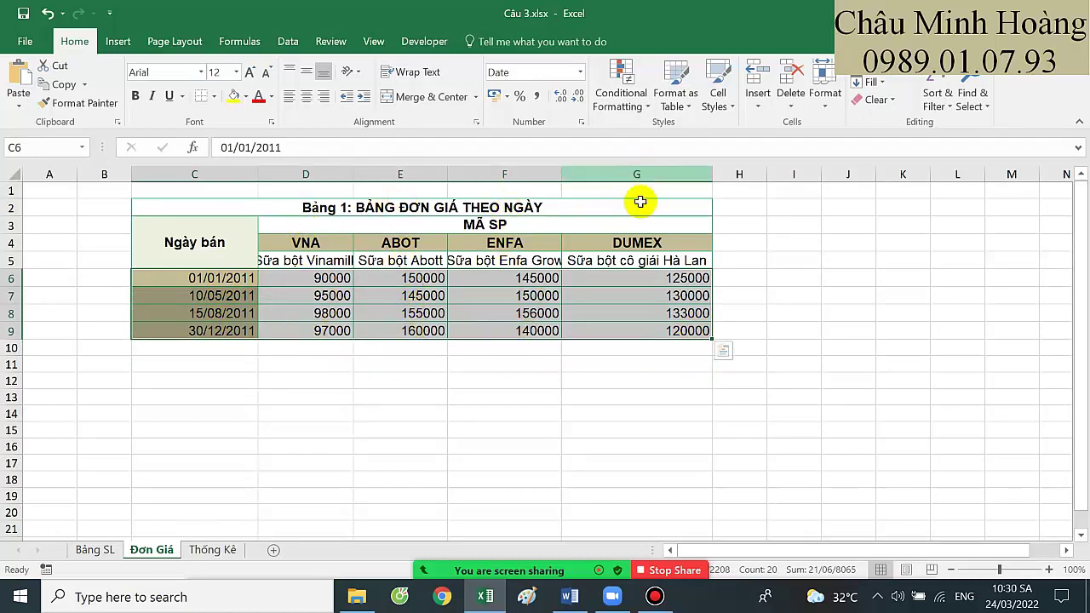
pyautogui.moveTo(235, 277); pyautogui.dragTo(259, 328)
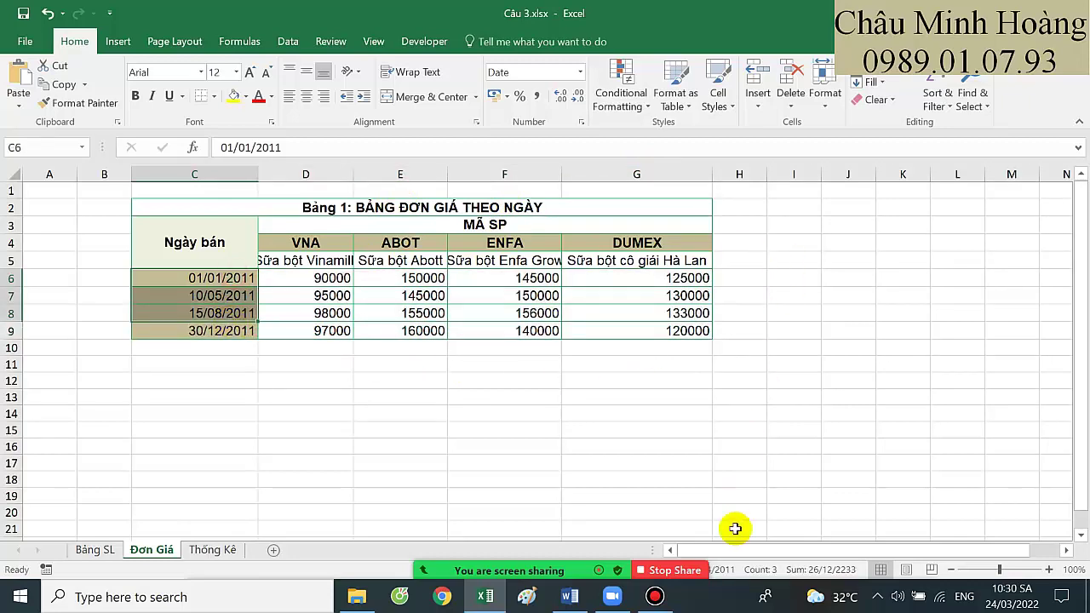
pyautogui.click(601, 562)
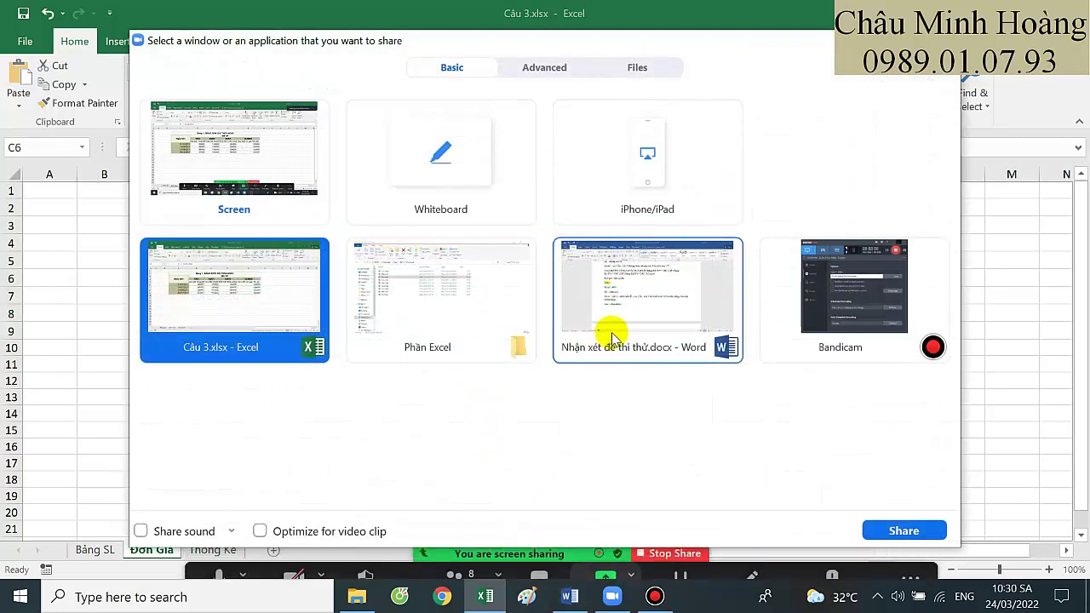
# Share the Word feedback window and scroll down to the next students' comments
pyautogui.doubleClick(609, 332)
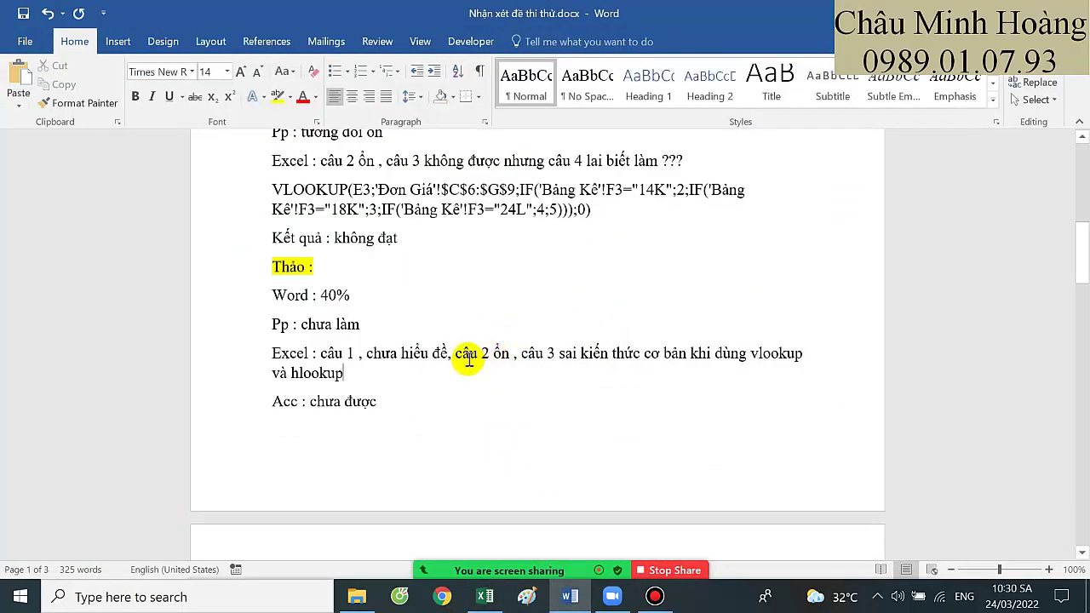
pyautogui.scroll(-1, 469, 359)
pyautogui.scroll(-6, 469, 359)
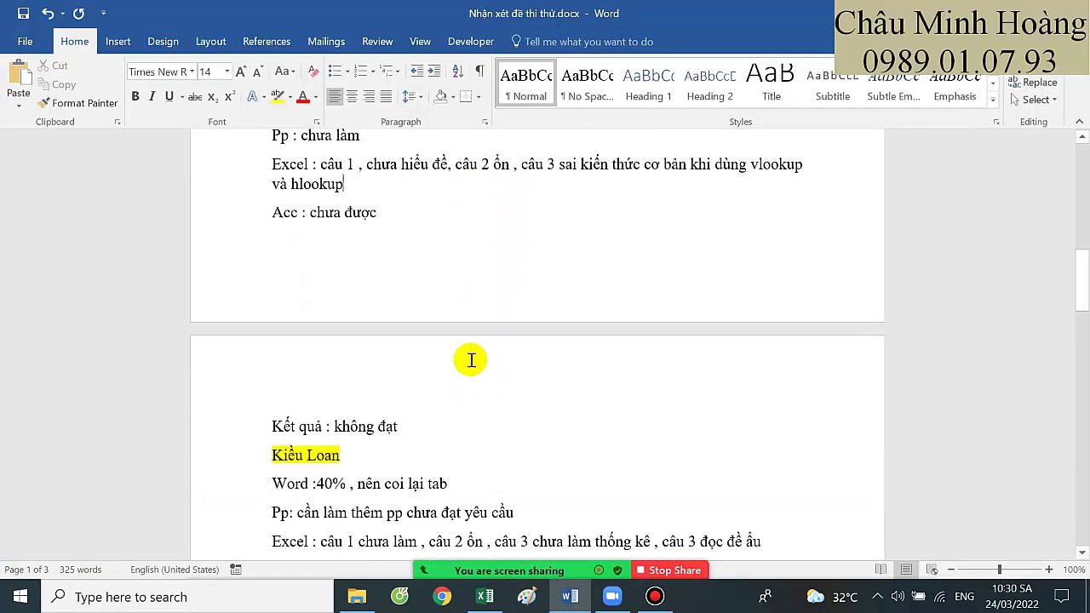
pyautogui.scroll(-2, 445, 404)
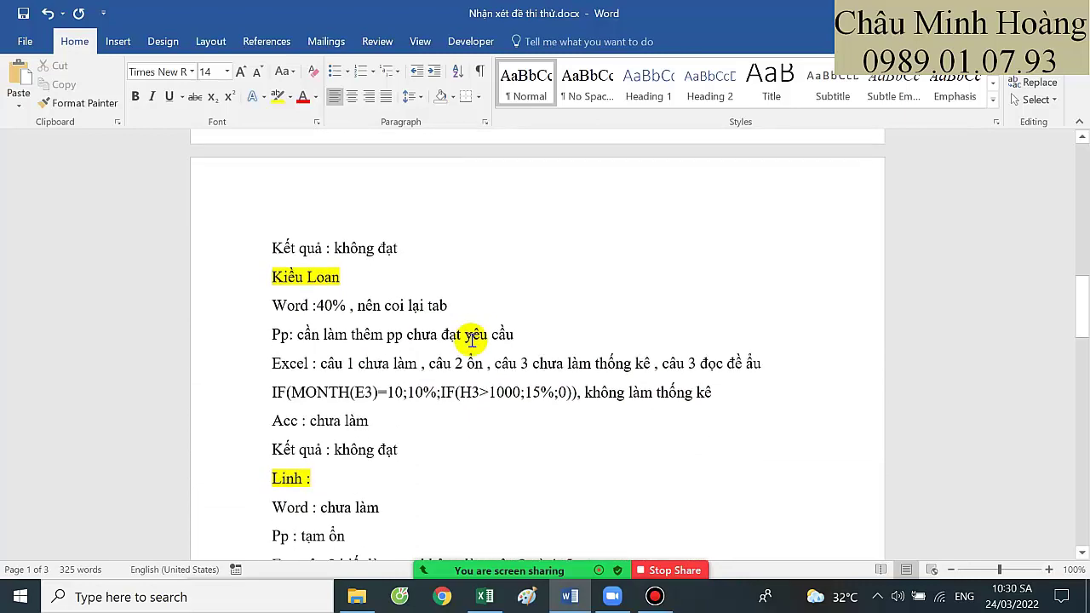
pyautogui.scroll(-2, 490, 396)
# Close the Câu 3 workbook without saving changes
pyautogui.hotkey('alt', 'Tab')
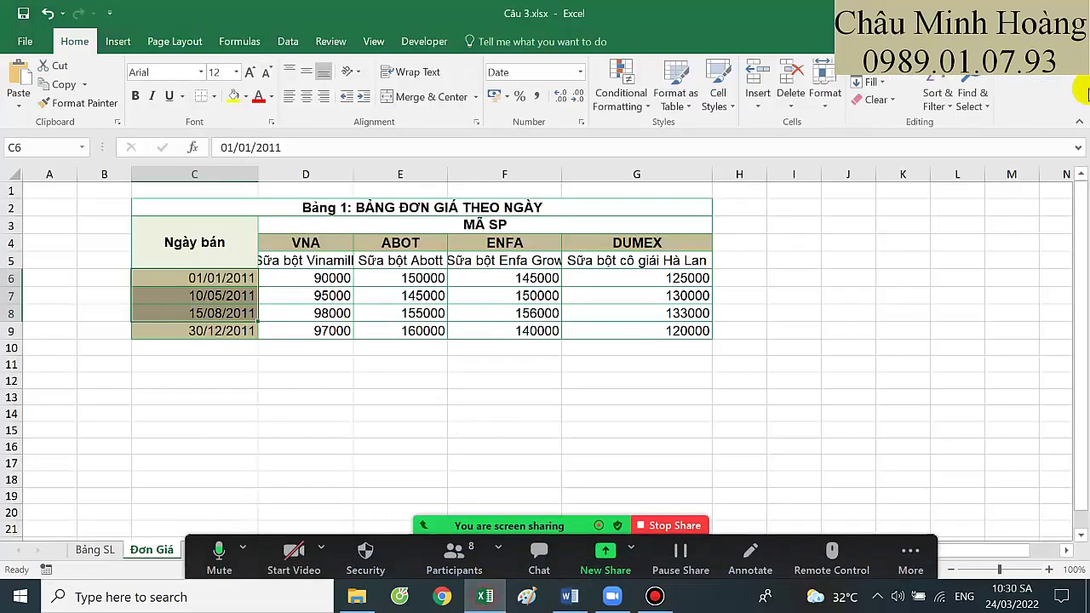
pyautogui.hotkey('alt', 'F4')
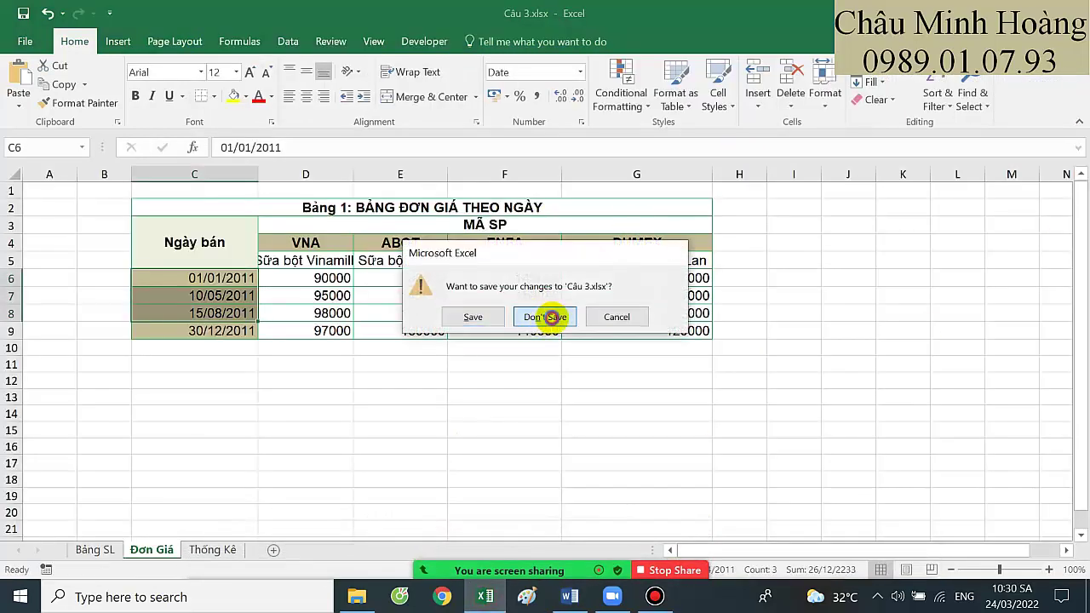
pyautogui.click(554, 315)
# Highlight the comments 'nên coi lại tab', the Word score and 'thêm pp chưa đạt yêu cầu'
pyautogui.scroll(1, 444, 389)
pyautogui.scroll(-1, 443, 387)
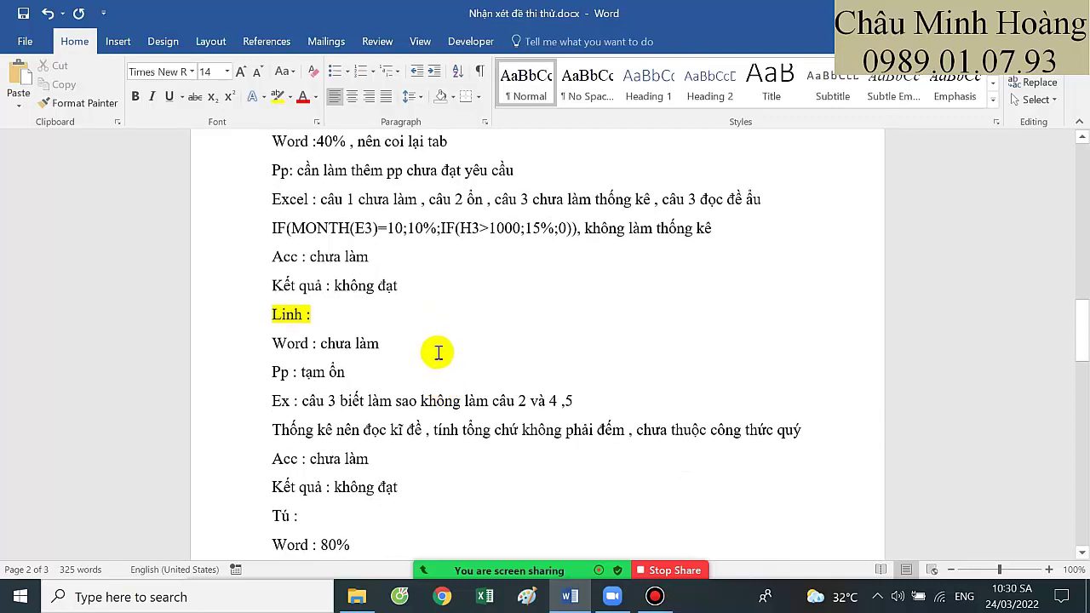
pyautogui.scroll(2, 366, 332)
pyautogui.moveTo(357, 264); pyautogui.dragTo(465, 267)
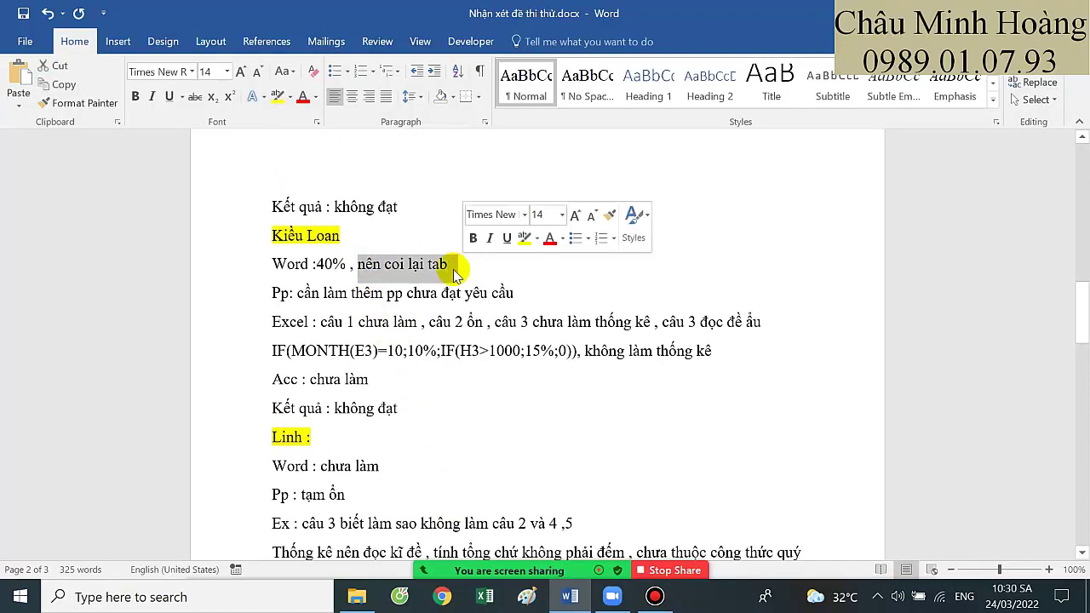
pyautogui.moveTo(333, 264); pyautogui.dragTo(448, 267)
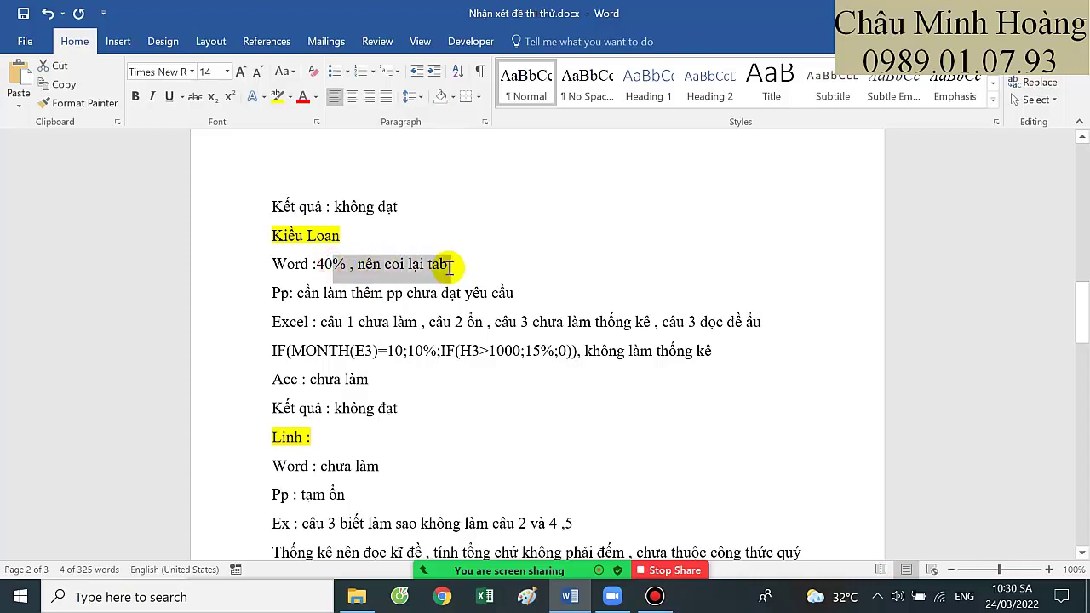
pyautogui.moveTo(351, 293); pyautogui.dragTo(520, 295)
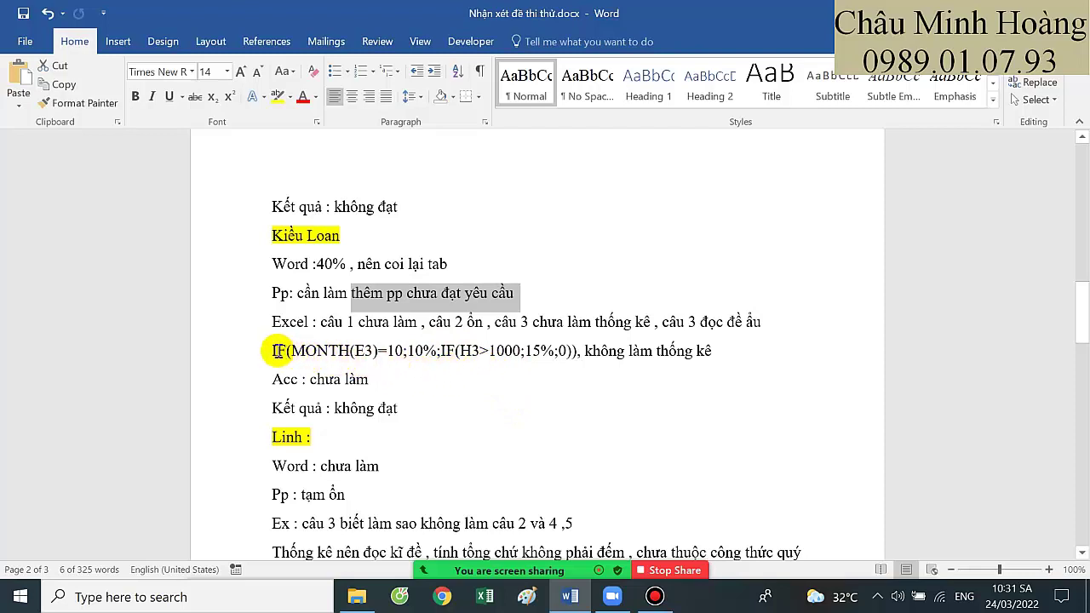
# Highlight parts of the IF(MONTH(E3)=10;10%;IF(H3>1000;15%;0)) formula, including the H3>1000 condition
pyautogui.moveTo(278, 351); pyautogui.dragTo(706, 353)
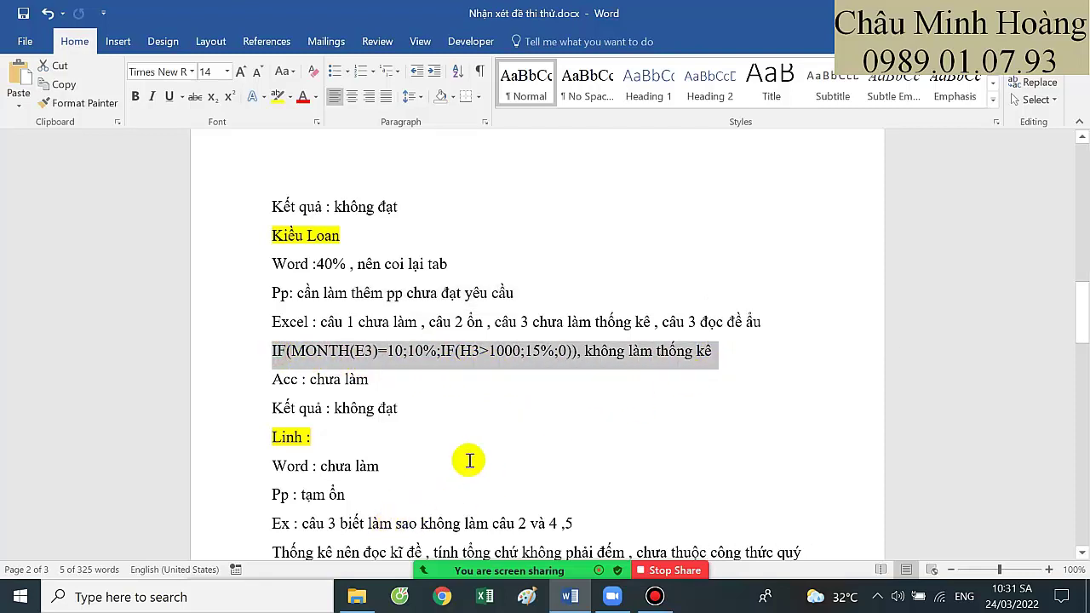
pyautogui.click(489, 423)
pyautogui.moveTo(276, 351); pyautogui.dragTo(487, 351)
pyautogui.click(389, 350)
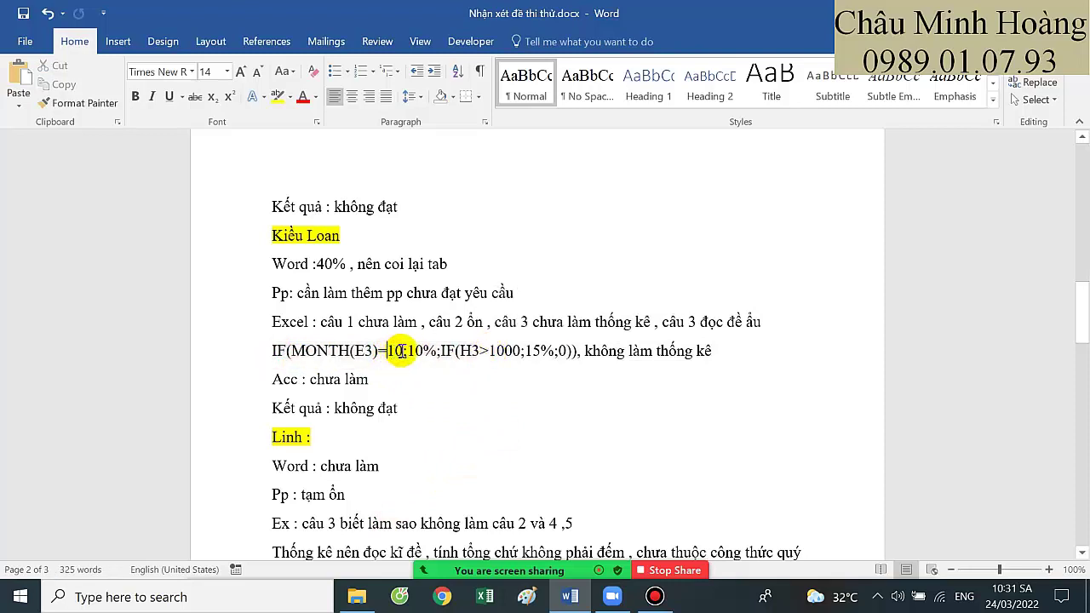
pyautogui.click(405, 351)
pyautogui.moveTo(263, 351); pyautogui.dragTo(571, 351)
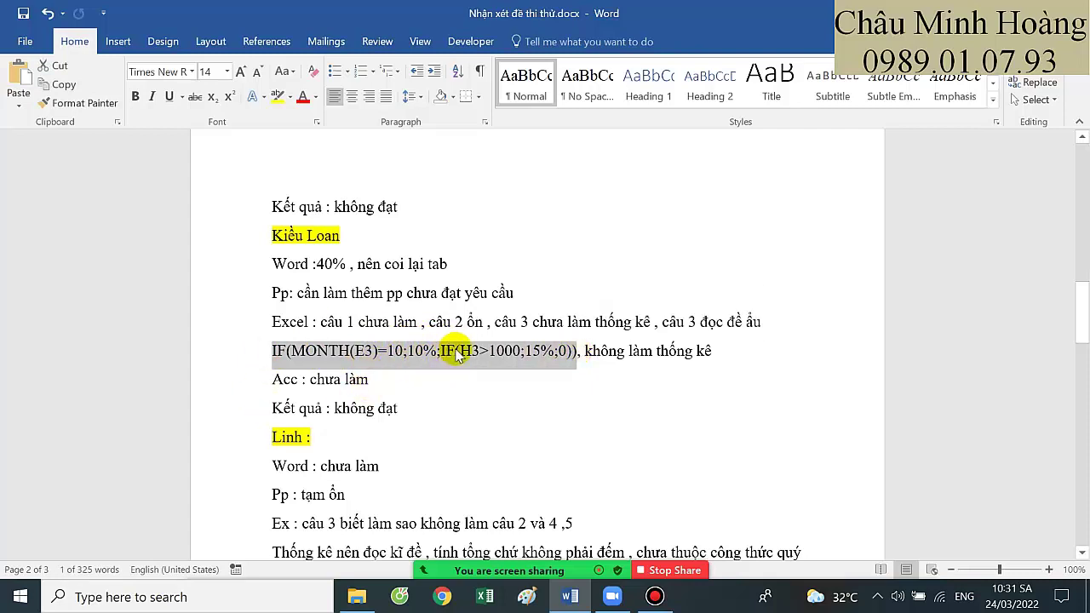
pyautogui.click(379, 353)
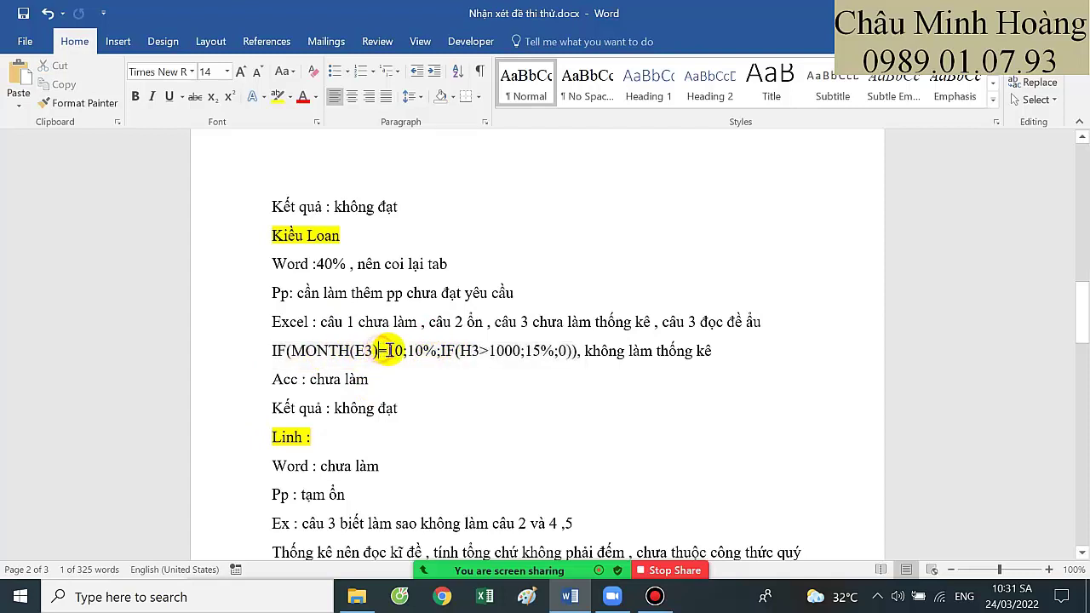
pyautogui.moveTo(459, 354); pyautogui.dragTo(506, 358)
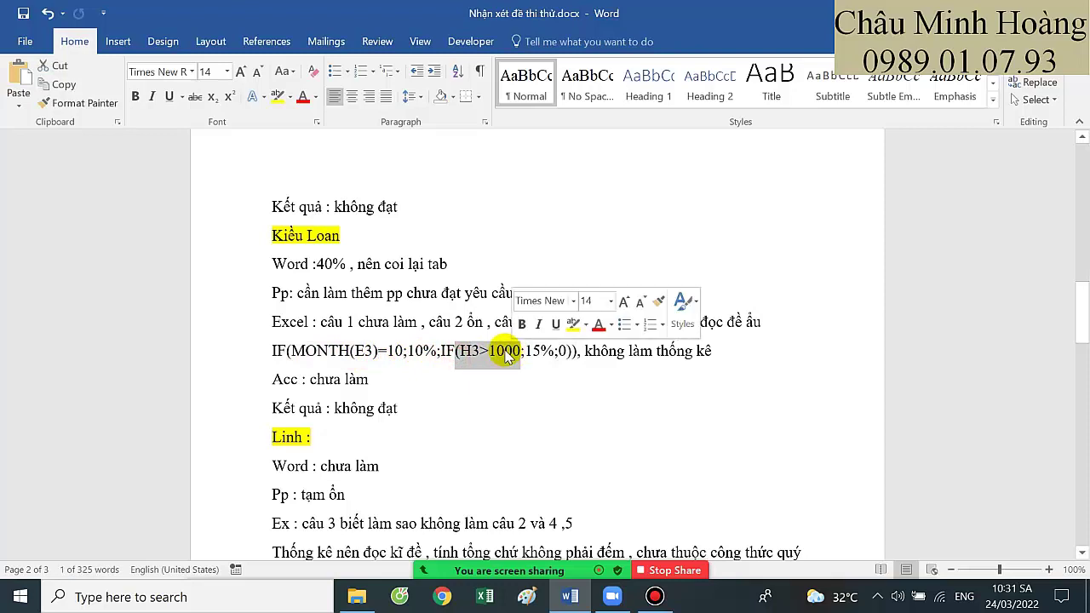
pyautogui.scroll(-2, 479, 409)
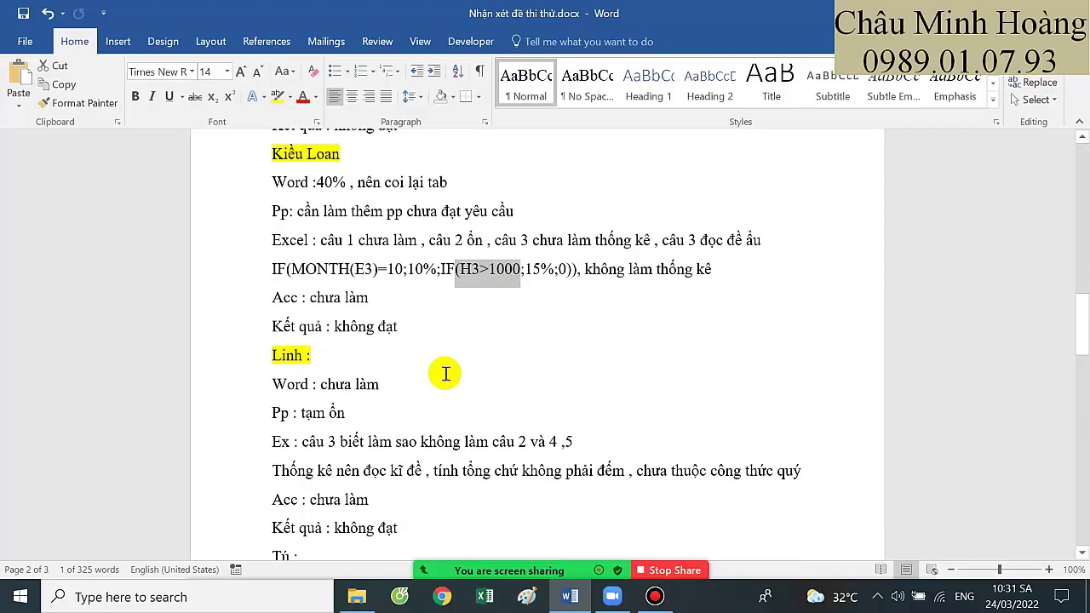
pyautogui.click(361, 362)
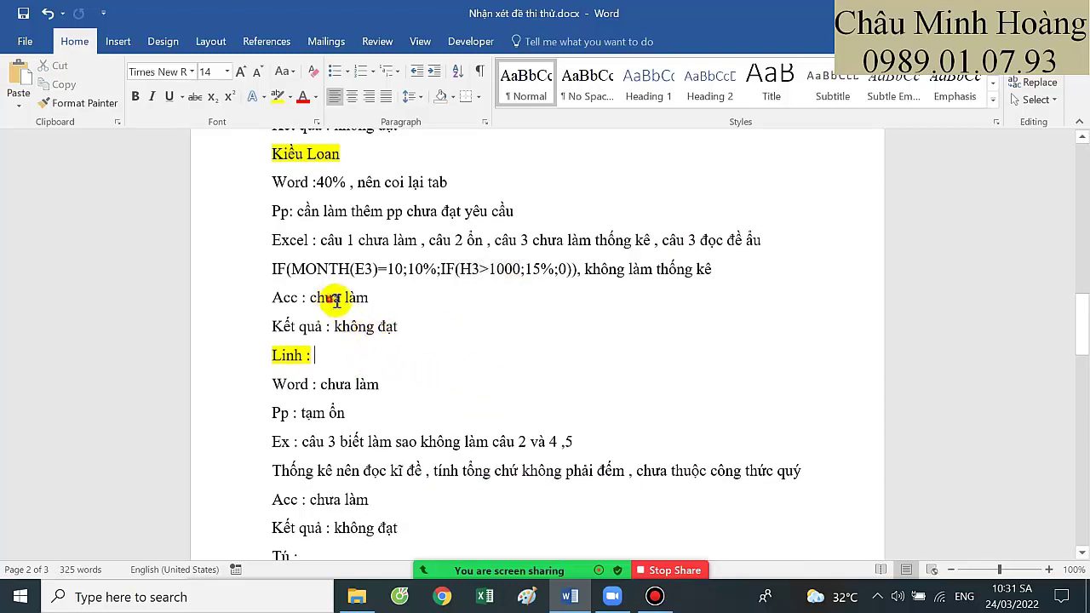
pyautogui.moveTo(308, 295); pyautogui.dragTo(370, 298)
pyautogui.moveTo(422, 329); pyautogui.dragTo(277, 160)
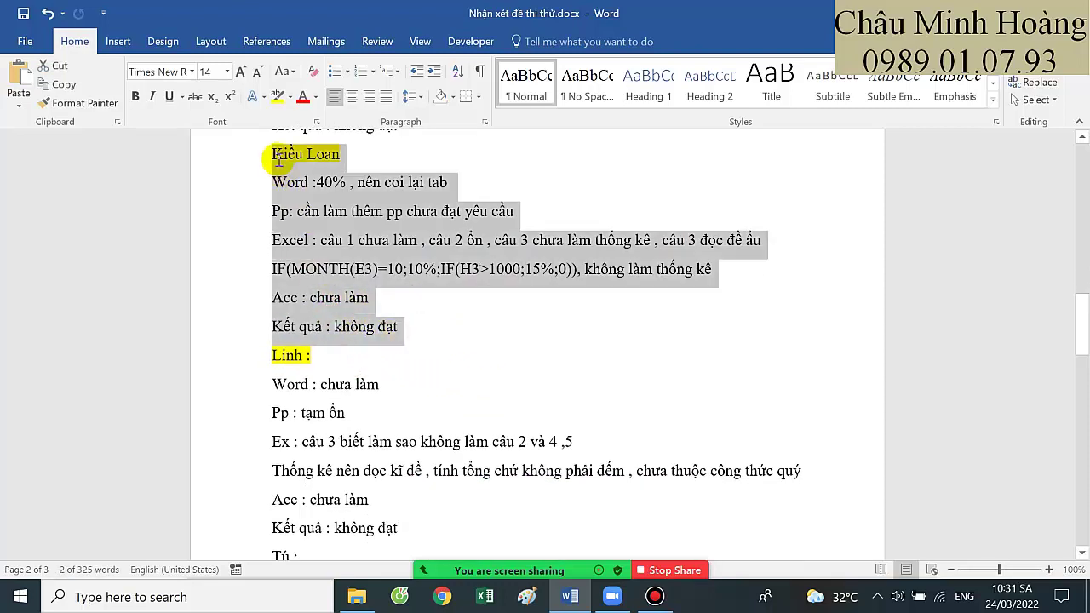
pyautogui.click(418, 347)
pyautogui.scroll(-1, 422, 344)
pyautogui.scroll(-1, 421, 343)
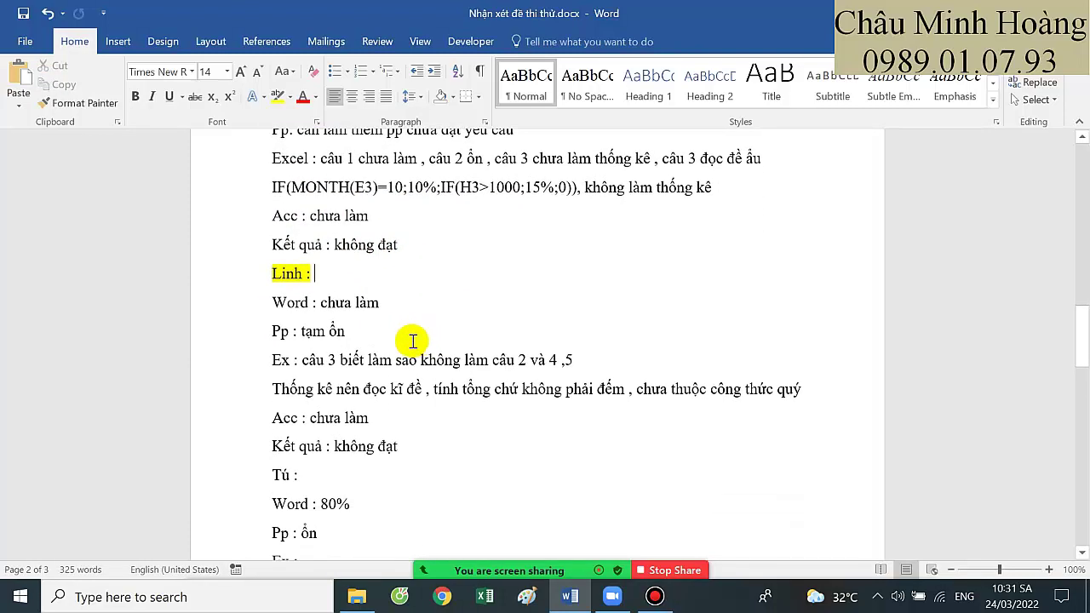
pyautogui.moveTo(321, 303); pyautogui.dragTo(382, 297)
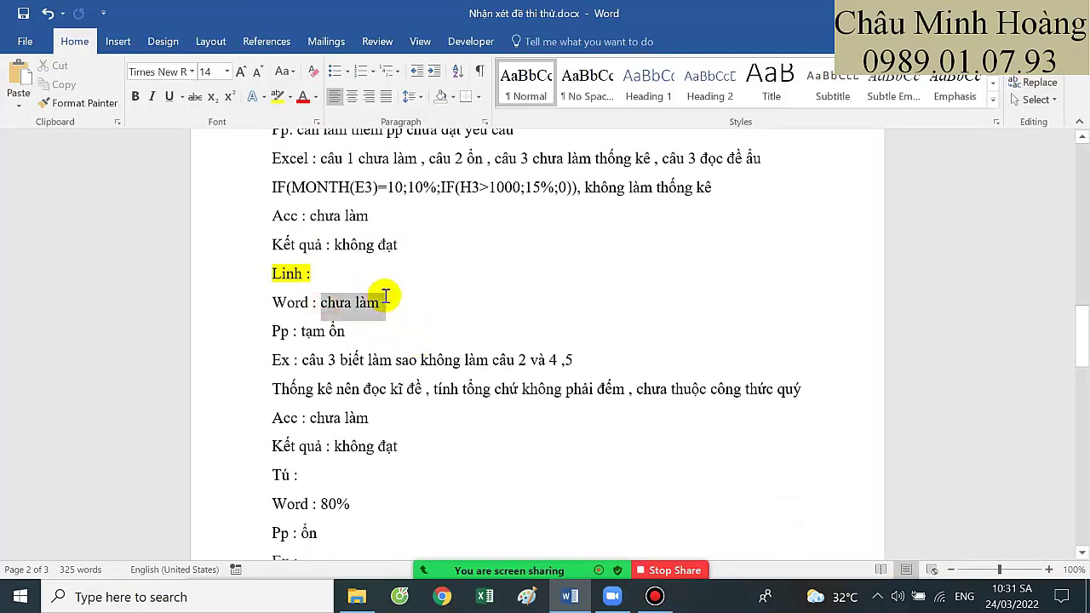
pyautogui.moveTo(301, 332); pyautogui.dragTo(358, 331)
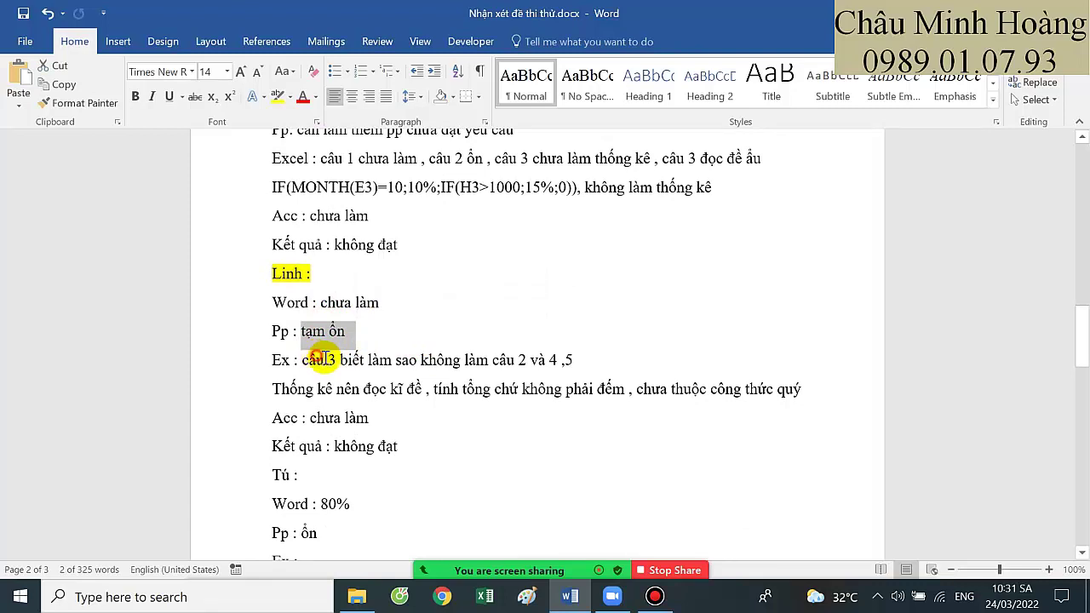
pyautogui.moveTo(302, 360); pyautogui.dragTo(366, 360)
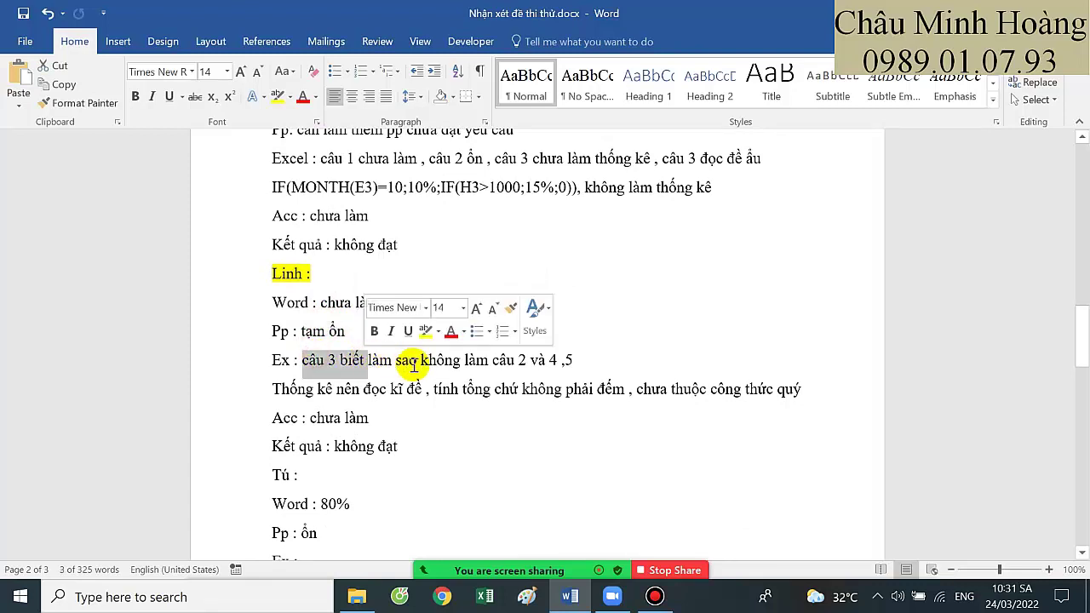
pyautogui.click(416, 361)
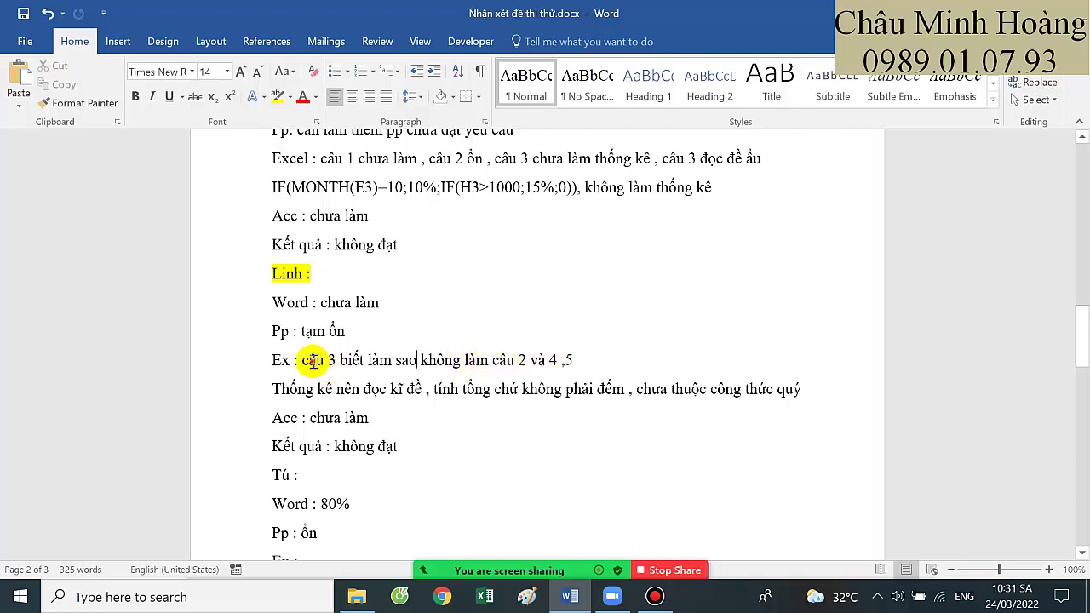
pyautogui.moveTo(308, 361); pyautogui.dragTo(347, 365)
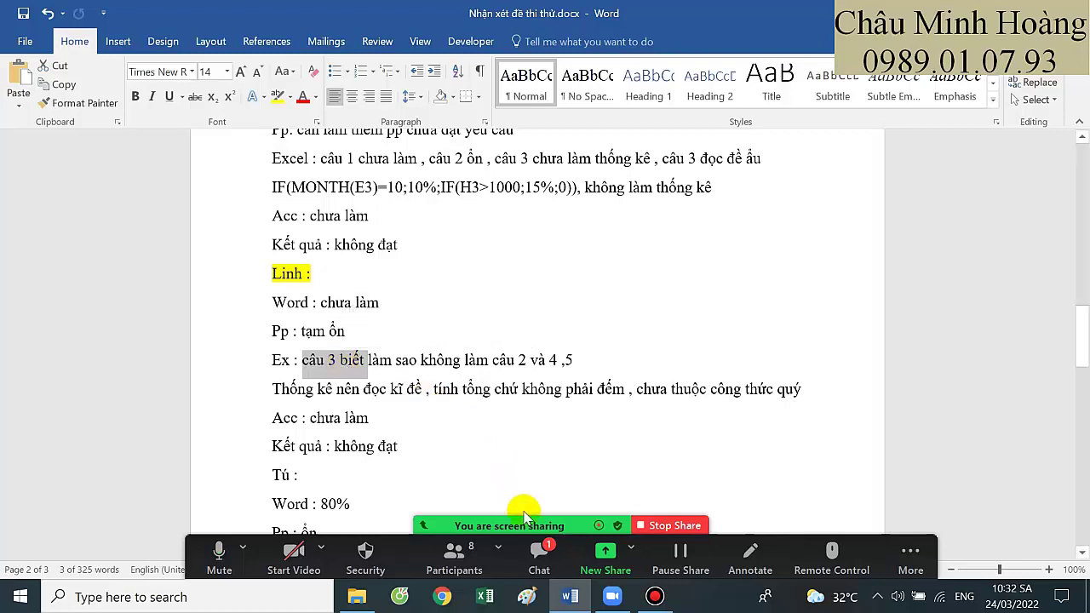
pyautogui.click(539, 552)
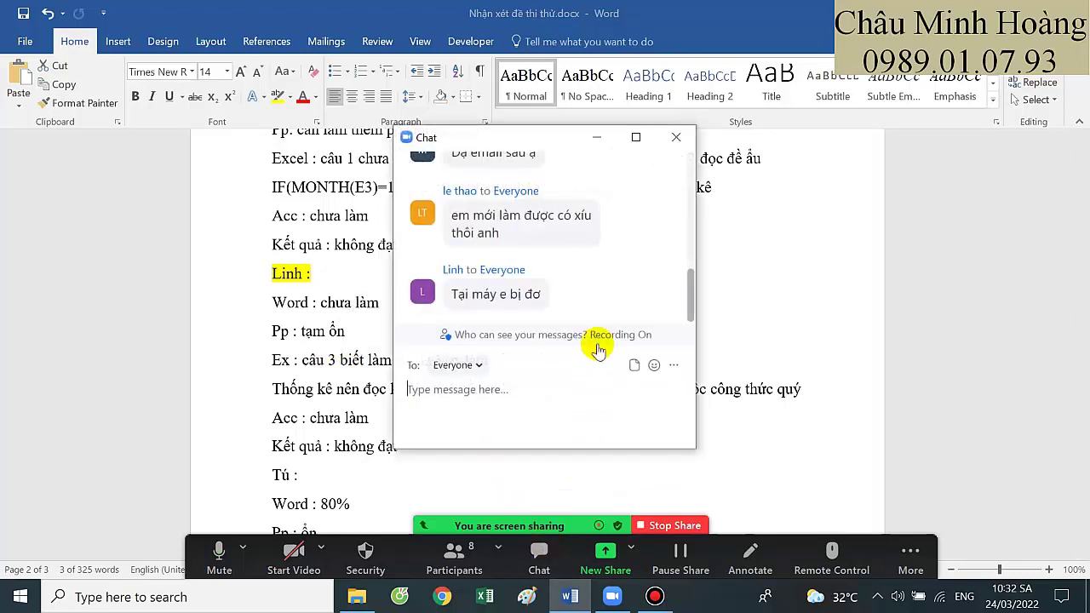
pyautogui.click(676, 136)
pyautogui.click(431, 387)
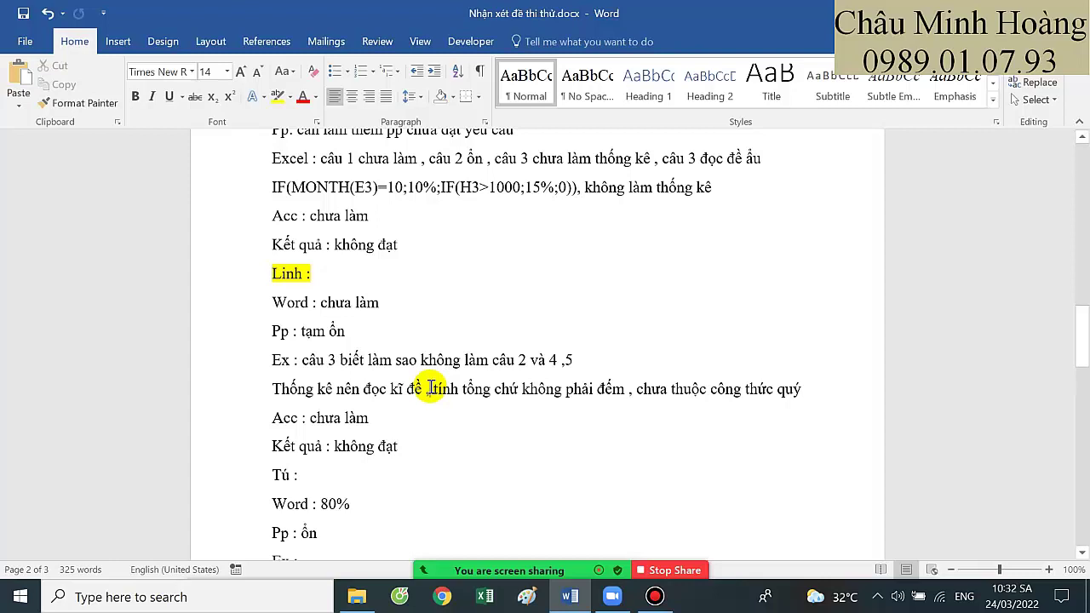
# Add a space after the comma before 'tính' in the statistics comment
pyautogui.click(429, 388)
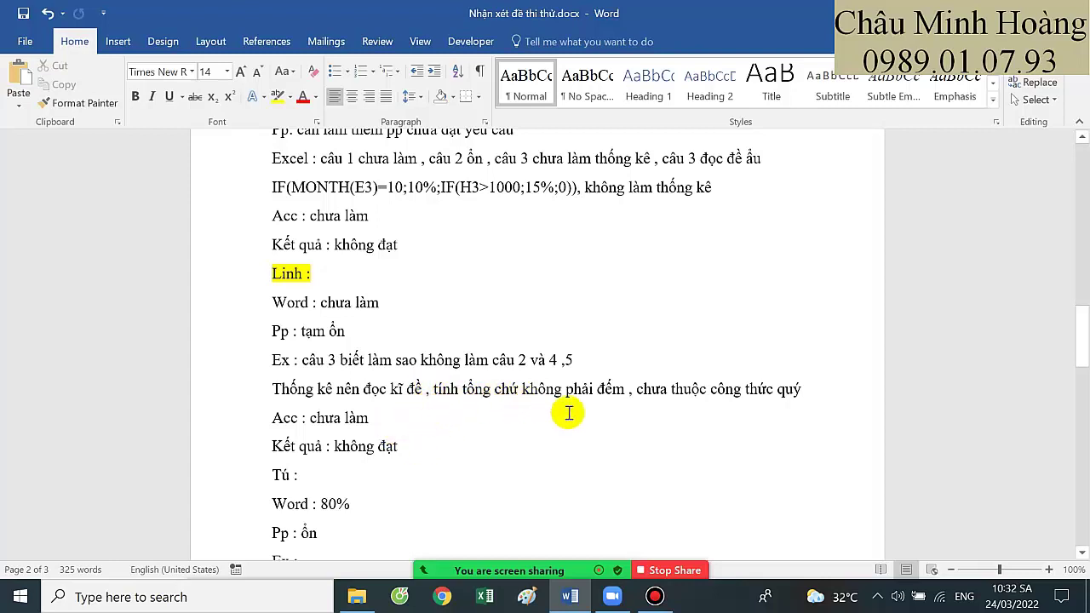
pyautogui.click(346, 418)
pyautogui.scroll(-2, 366, 426)
pyautogui.scroll(-1, 438, 392)
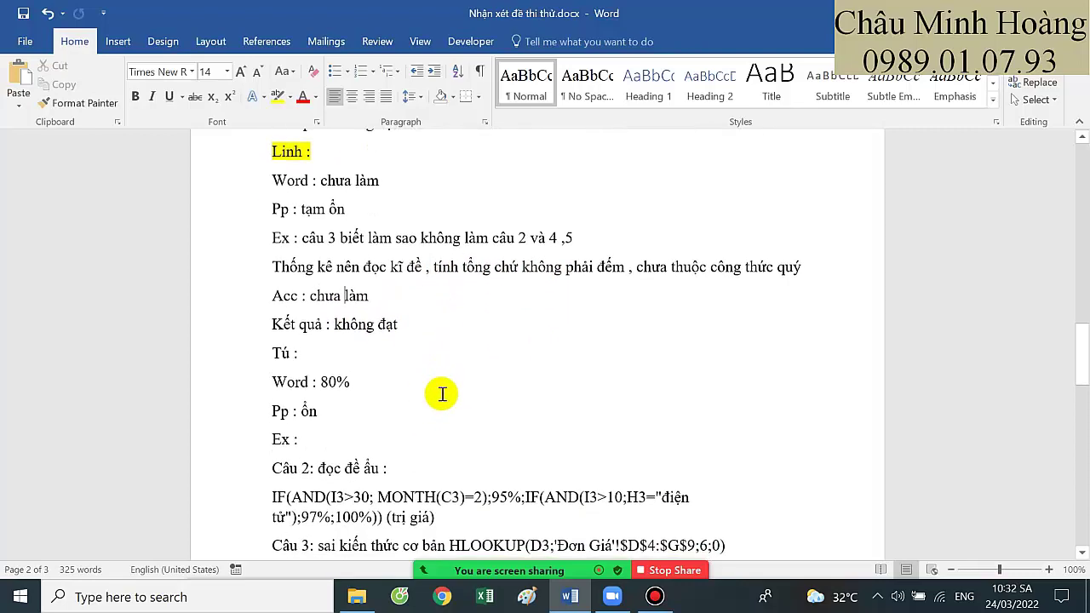
pyautogui.scroll(-1, 422, 388)
pyautogui.scroll(-4, 425, 387)
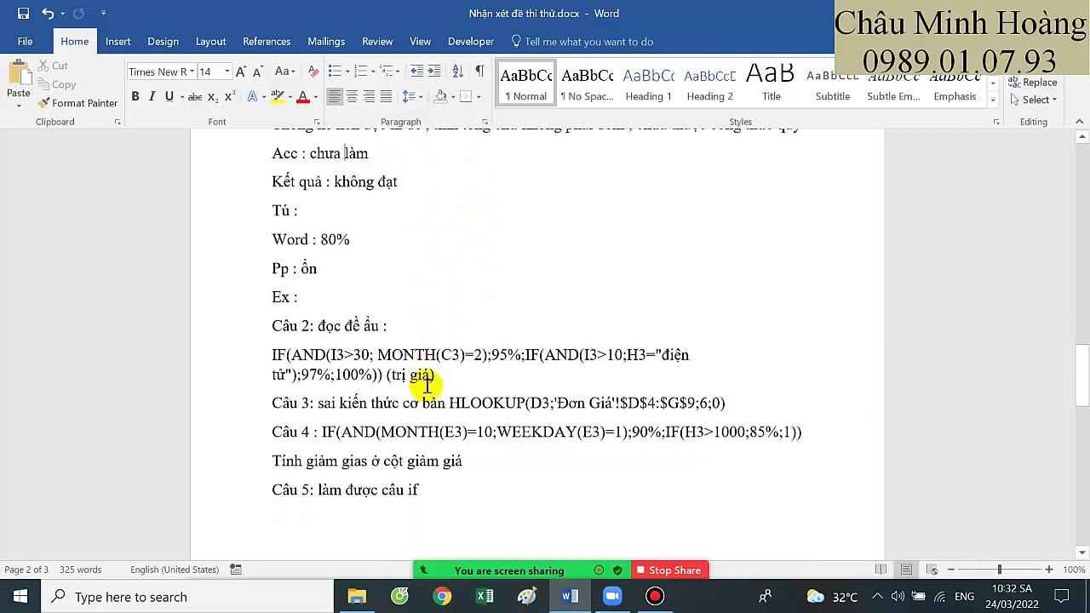
pyautogui.scroll(4, 433, 387)
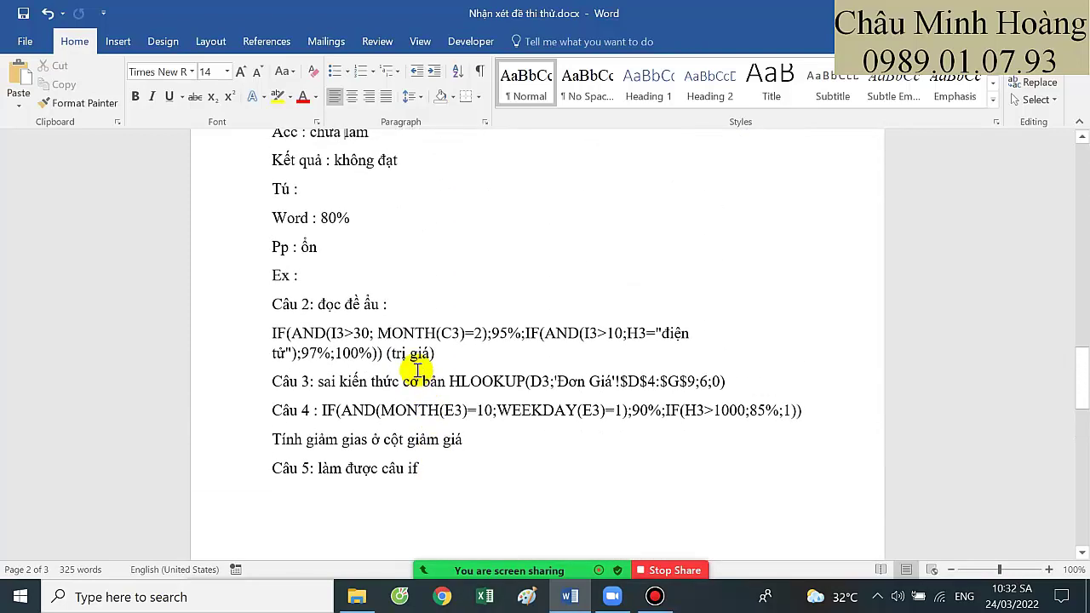
# Select the next student's 80% Word score and the Word and Pp feedback lines
pyautogui.moveTo(322, 301); pyautogui.dragTo(349, 300)
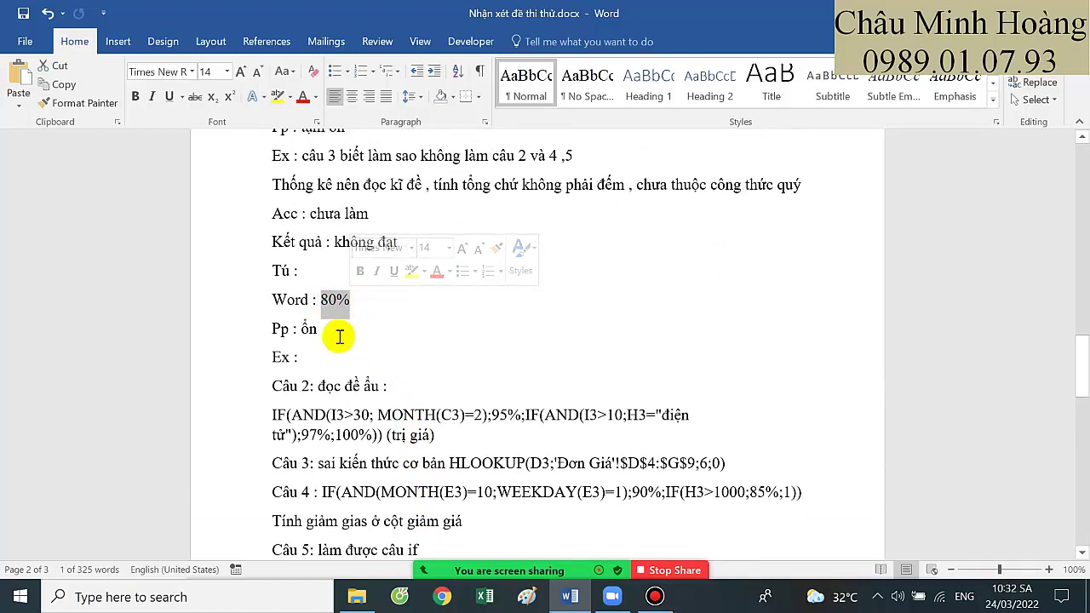
pyautogui.moveTo(339, 337); pyautogui.dragTo(275, 303)
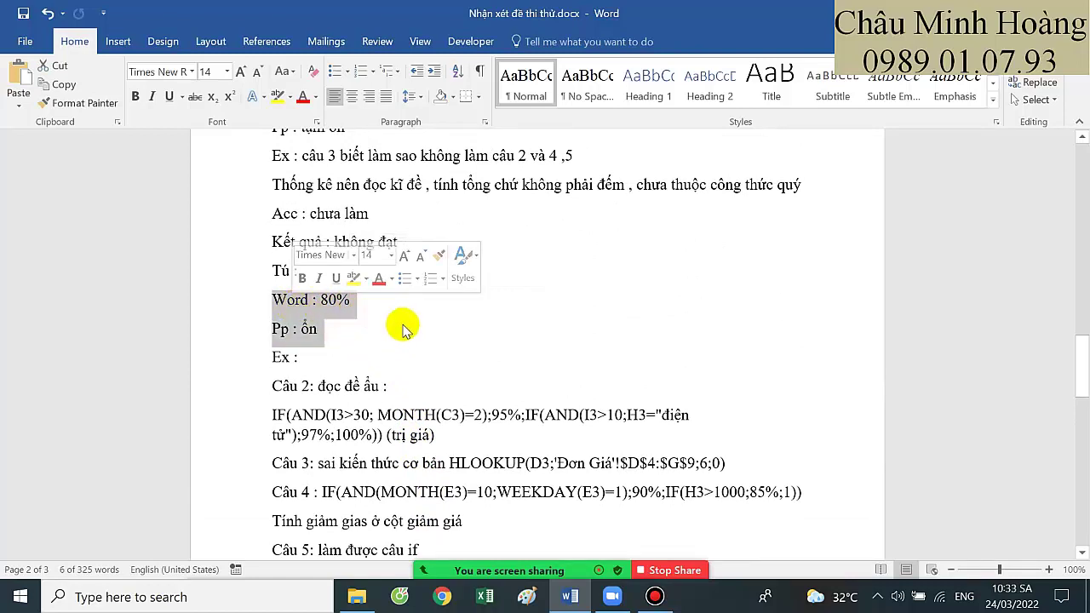
pyautogui.scroll(-2, 406, 377)
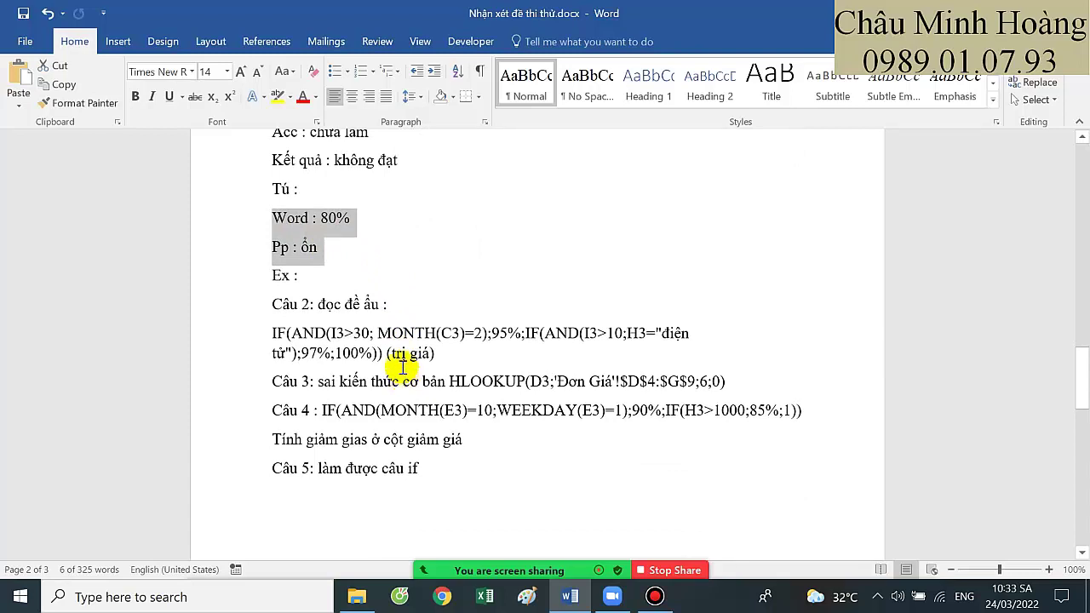
pyautogui.click(356, 596)
# Open Câu 2.xlsx from the next student's Đề 2 › Phần Excel folder in Downloads
pyautogui.click(78, 135)
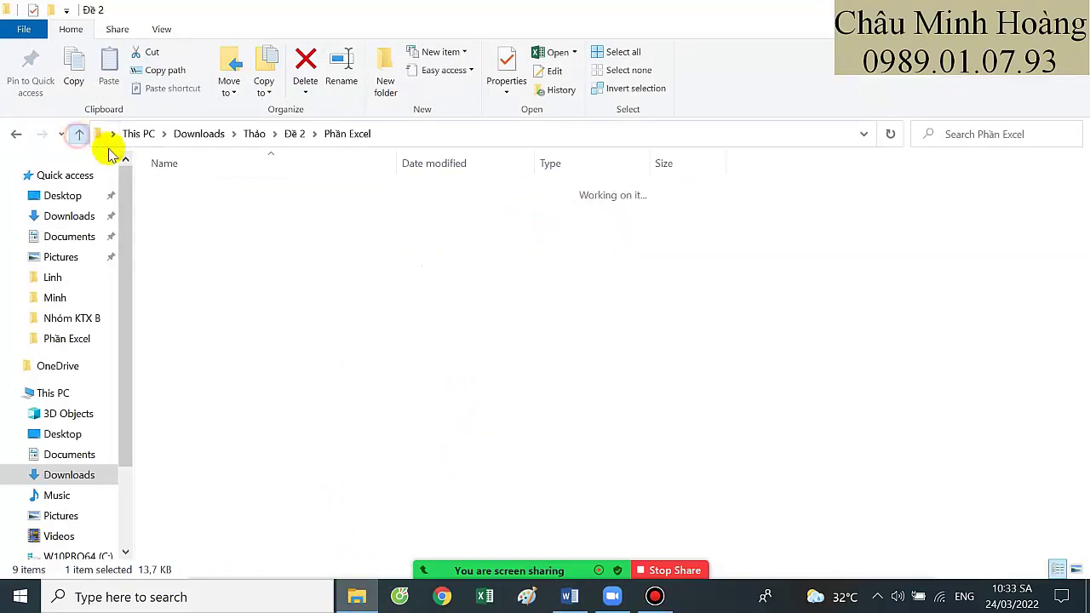
pyautogui.click(78, 135)
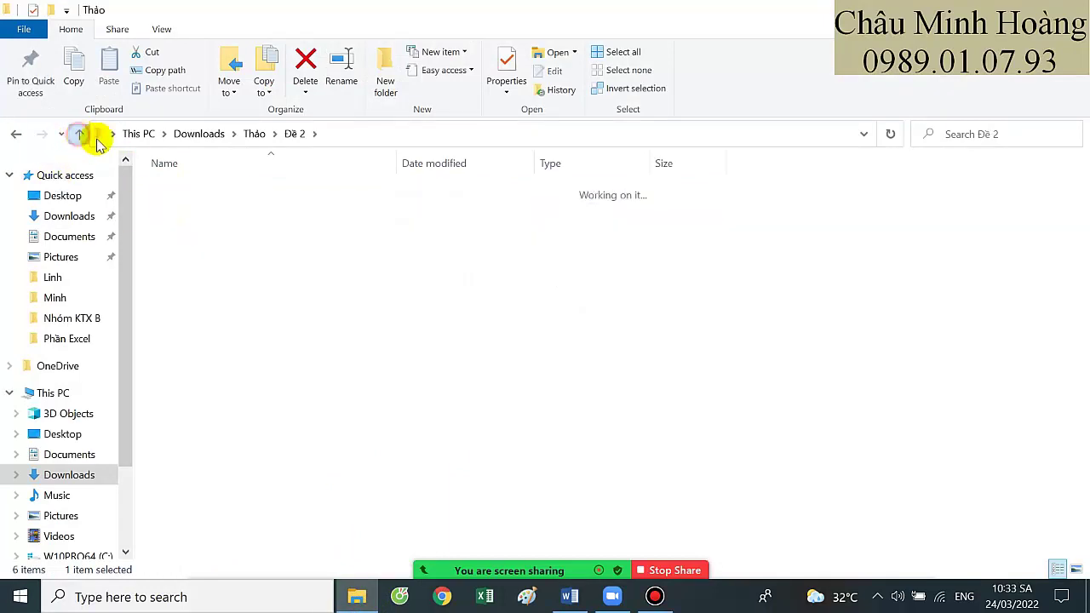
pyautogui.click(78, 135)
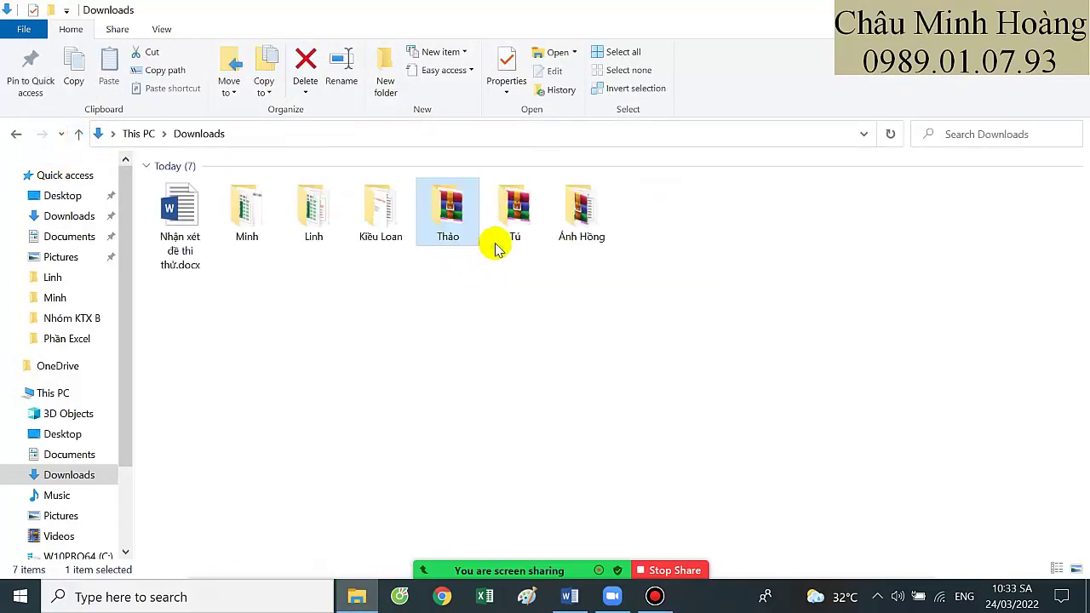
pyautogui.doubleClick(514, 234)
pyautogui.click(181, 189)
pyautogui.doubleClick(181, 189)
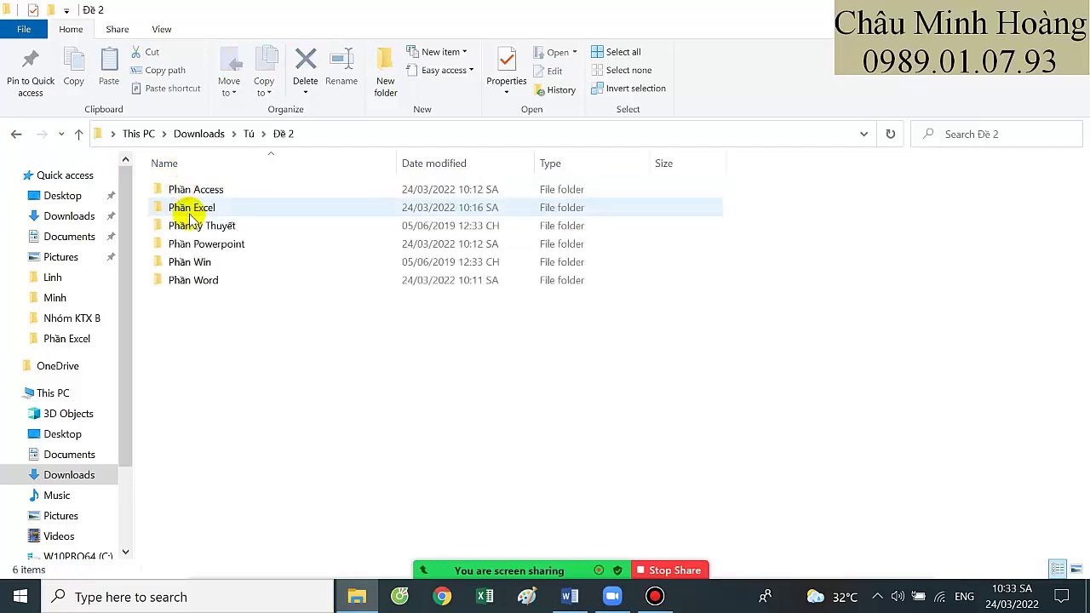
pyautogui.doubleClick(198, 207)
pyautogui.doubleClick(201, 207)
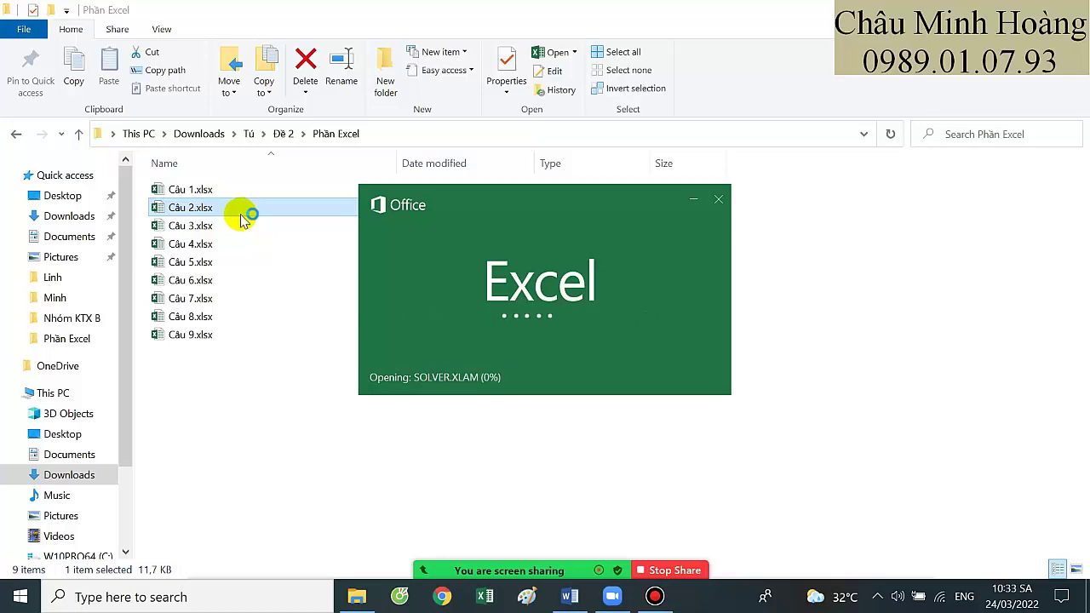
# Check the feedback document briefly, then bring the Câu 2 workbook to the front
pyautogui.moveTo(562, 579)
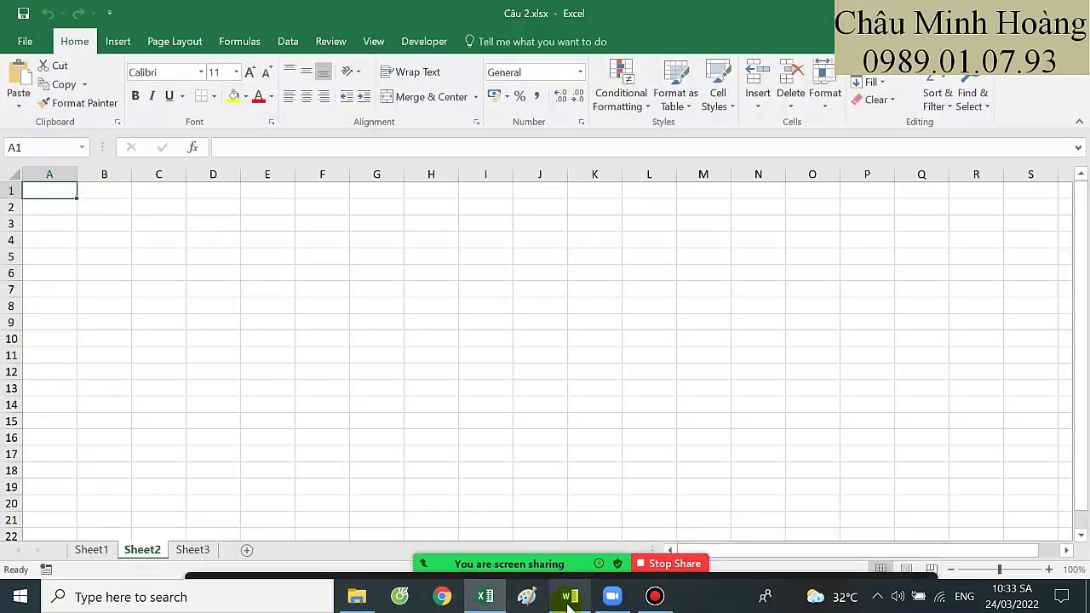
pyautogui.click(570, 597)
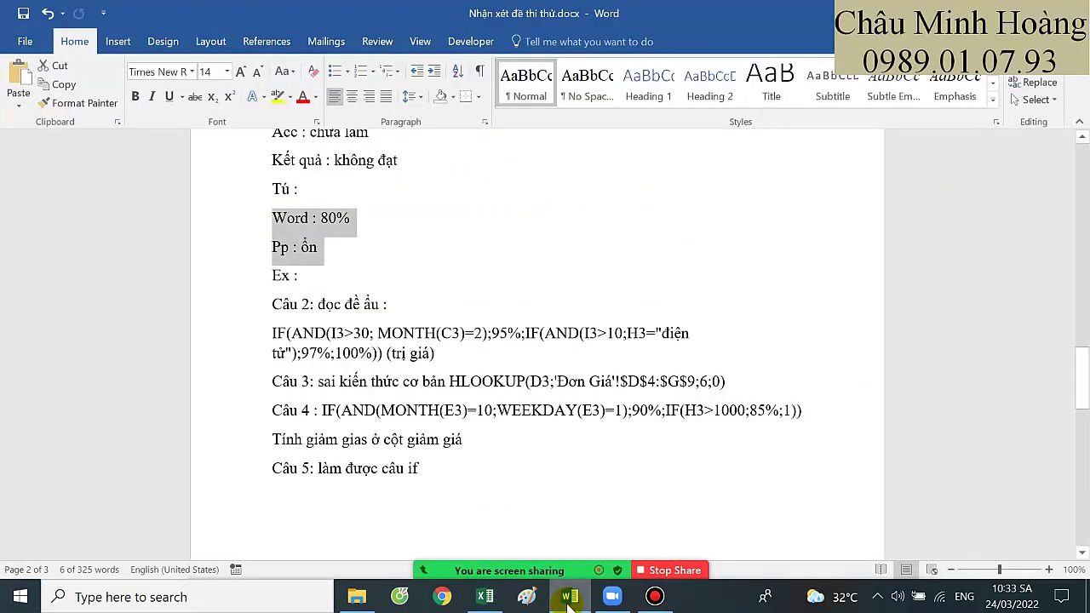
pyautogui.scroll(-1, 486, 372)
pyautogui.scroll(2, 486, 372)
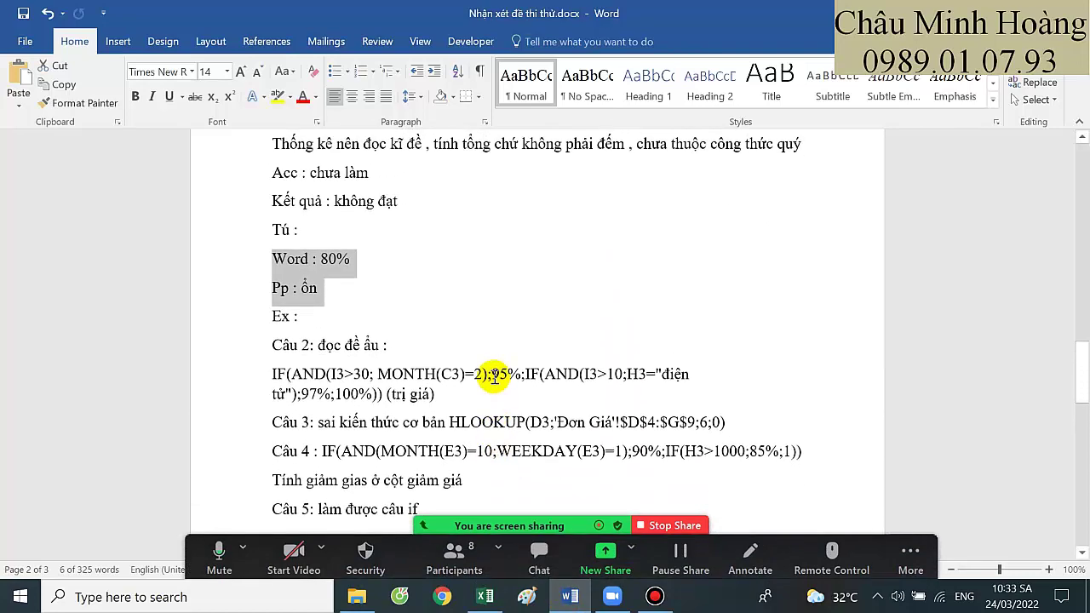
pyautogui.click(484, 596)
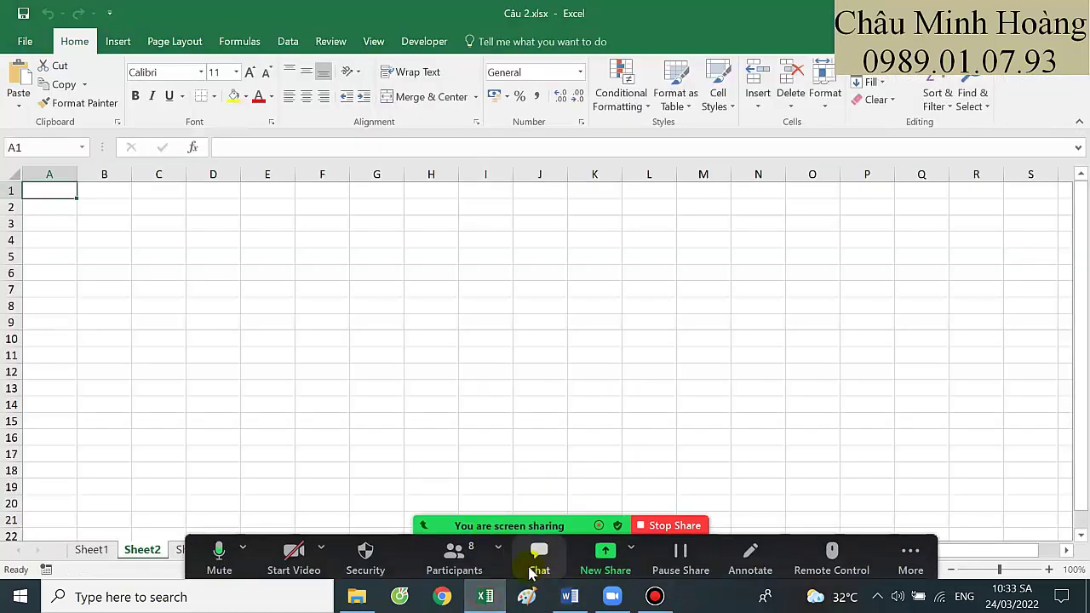
# Share the Excel window, go to Sheet1 and widen column C to show full dates
pyautogui.click(606, 558)
pyautogui.doubleClick(252, 303)
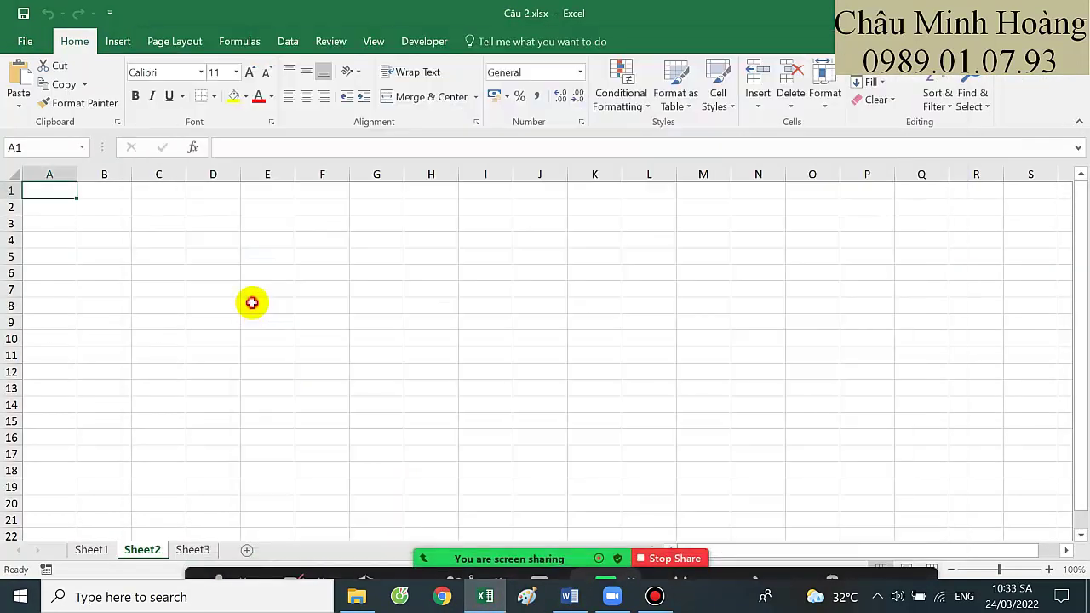
pyautogui.click(92, 549)
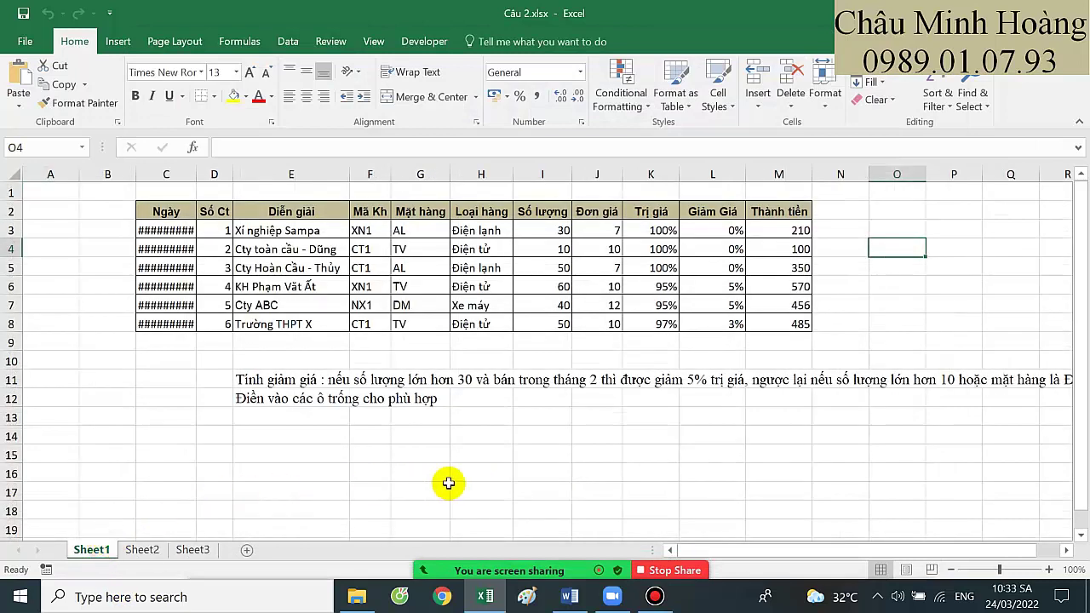
pyautogui.click(448, 485)
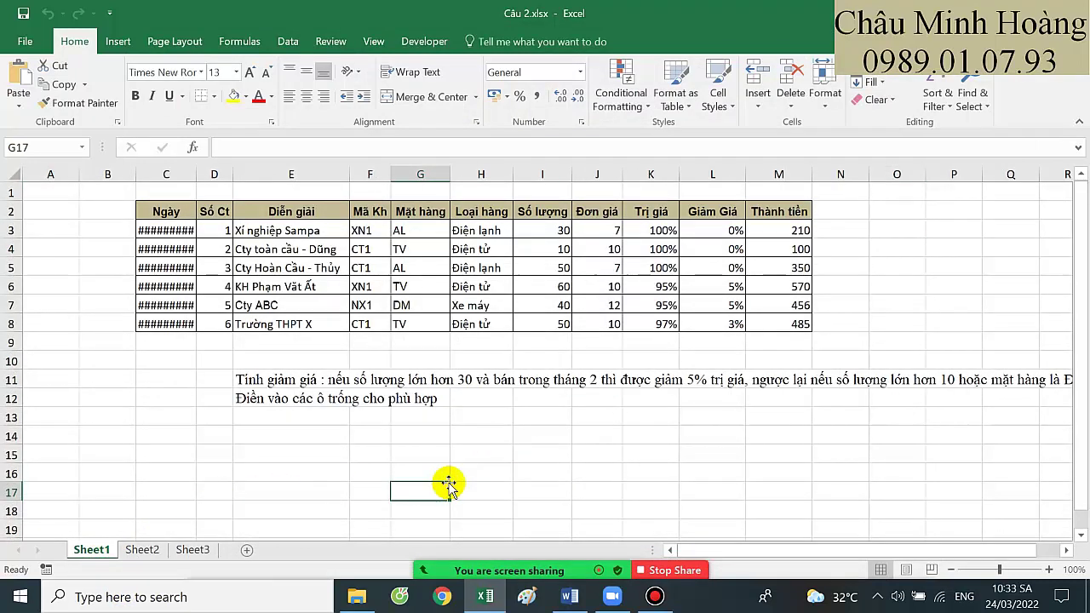
pyautogui.doubleClick(196, 176)
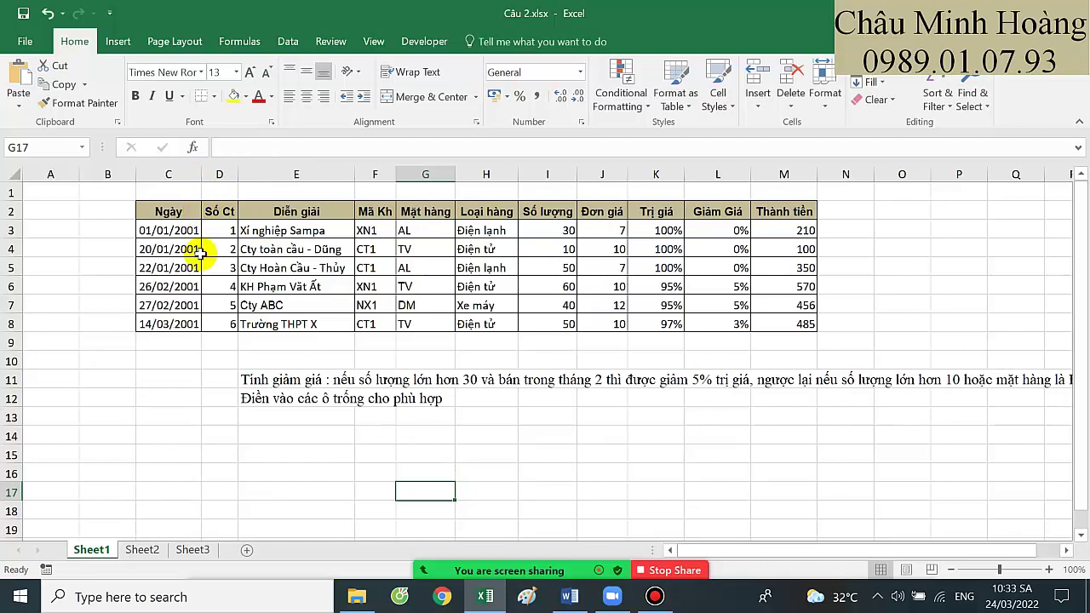
pyautogui.click(311, 400)
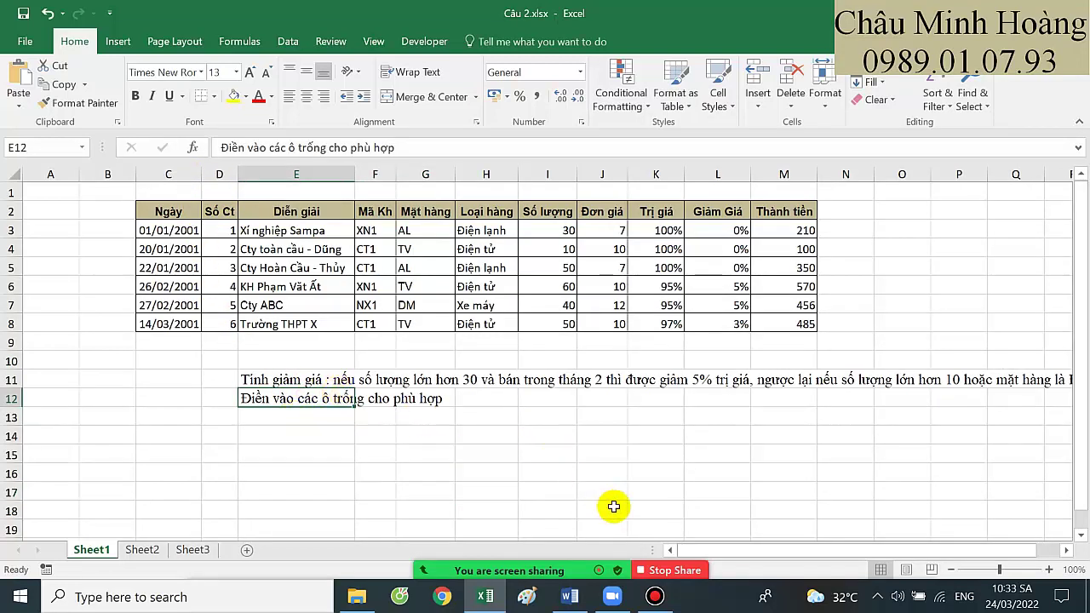
# Set the font size of row 3's values I3:M3 to 26
pyautogui.moveTo(609, 569)
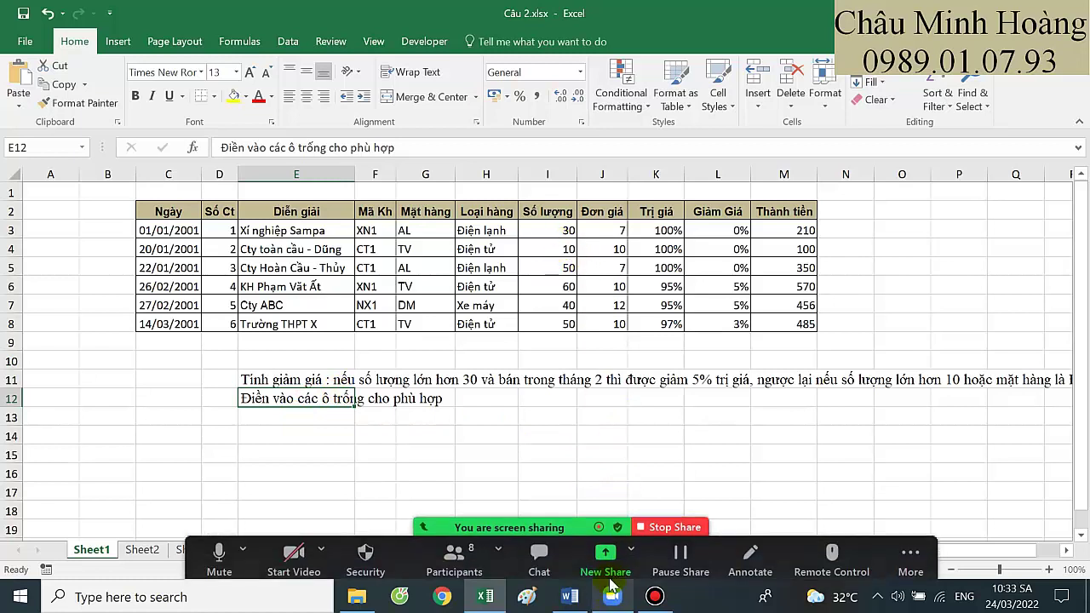
pyautogui.moveTo(547, 230); pyautogui.dragTo(783, 230)
pyautogui.click(236, 73)
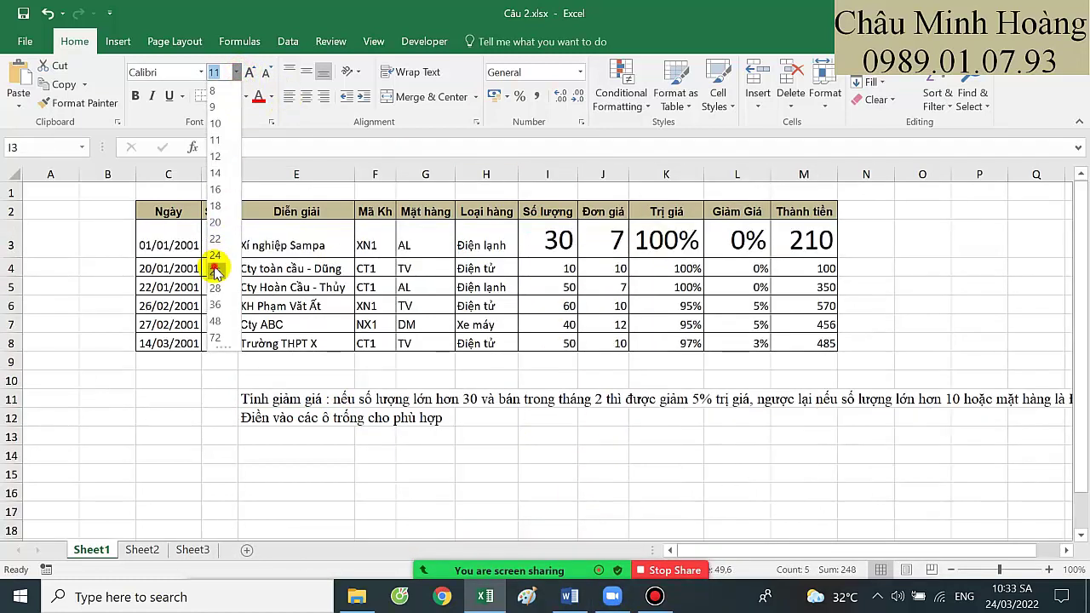
pyautogui.click(219, 263)
# Inspect K3's nested IF(AND…) Trị giá formula and L3's =1-K3 Giảm Giá formula
pyautogui.doubleClick(611, 241)
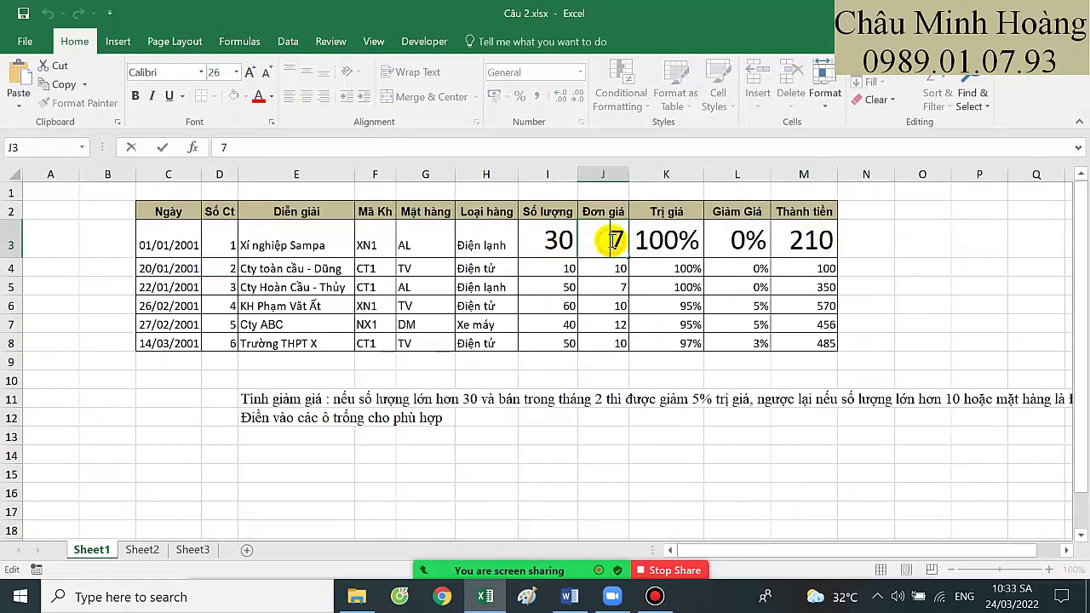
pyautogui.click(640, 244)
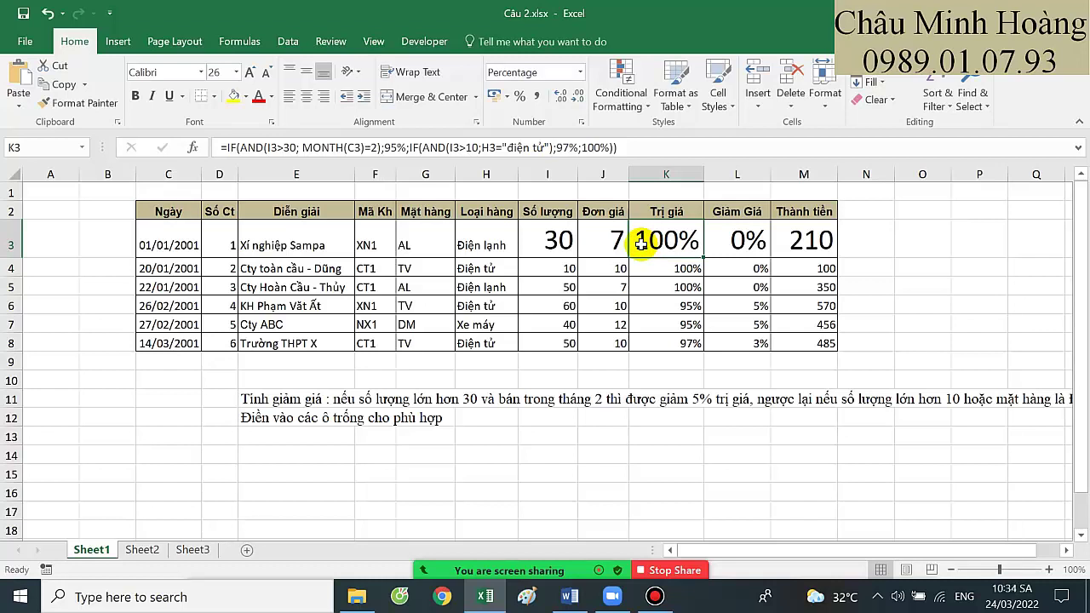
pyautogui.doubleClick(640, 244)
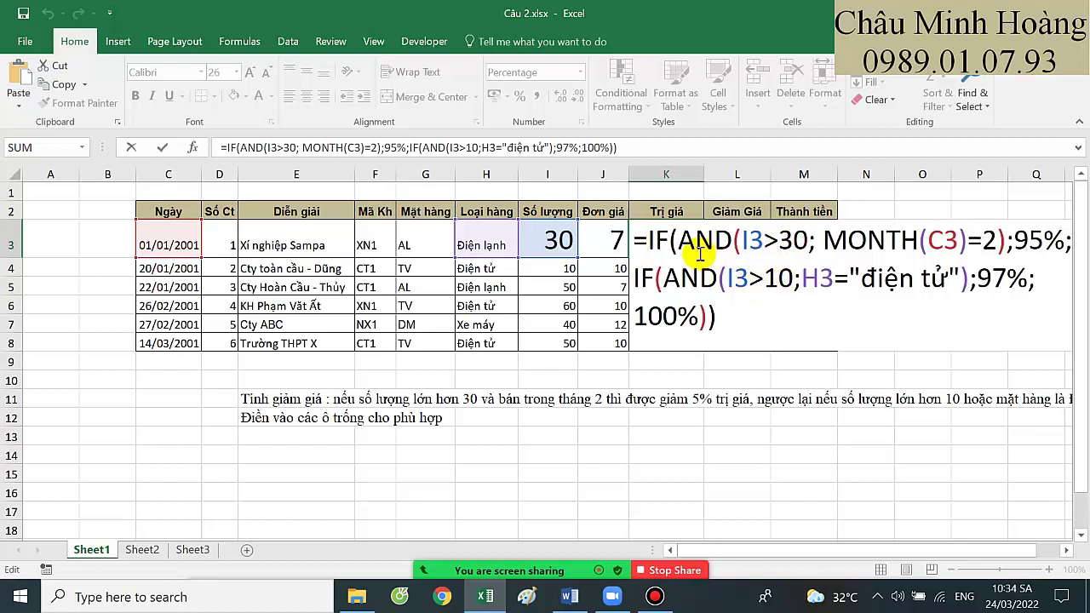
pyautogui.press('Return')
pyautogui.click(734, 238)
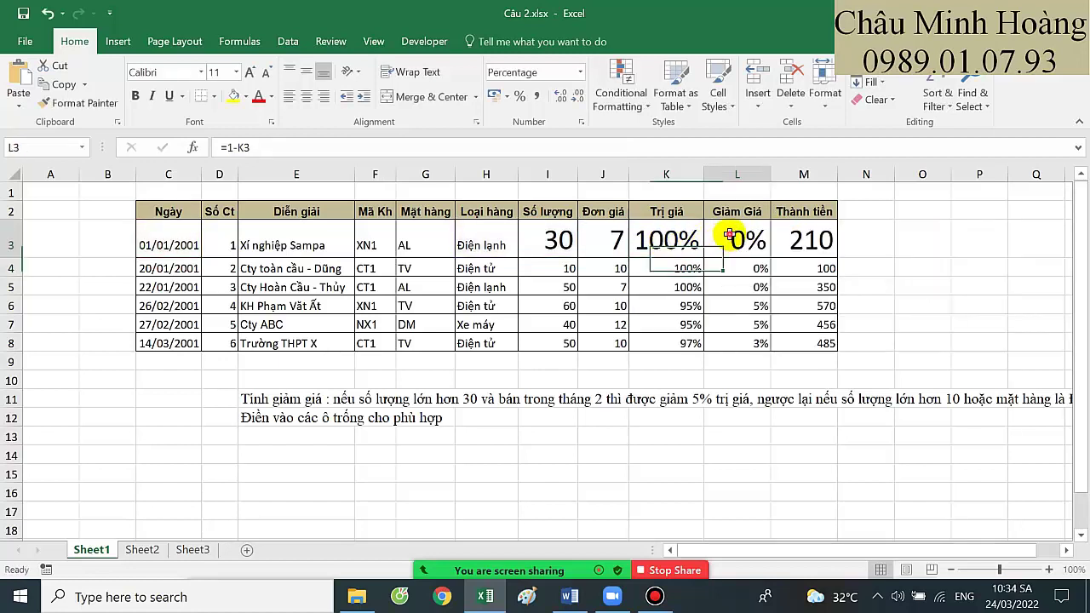
pyautogui.doubleClick(741, 240)
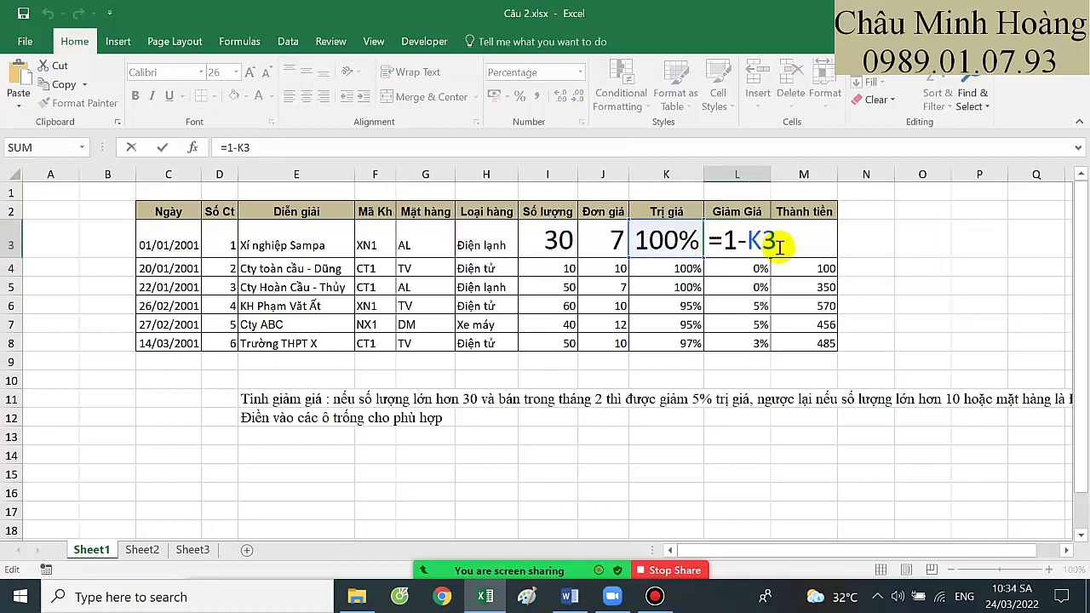
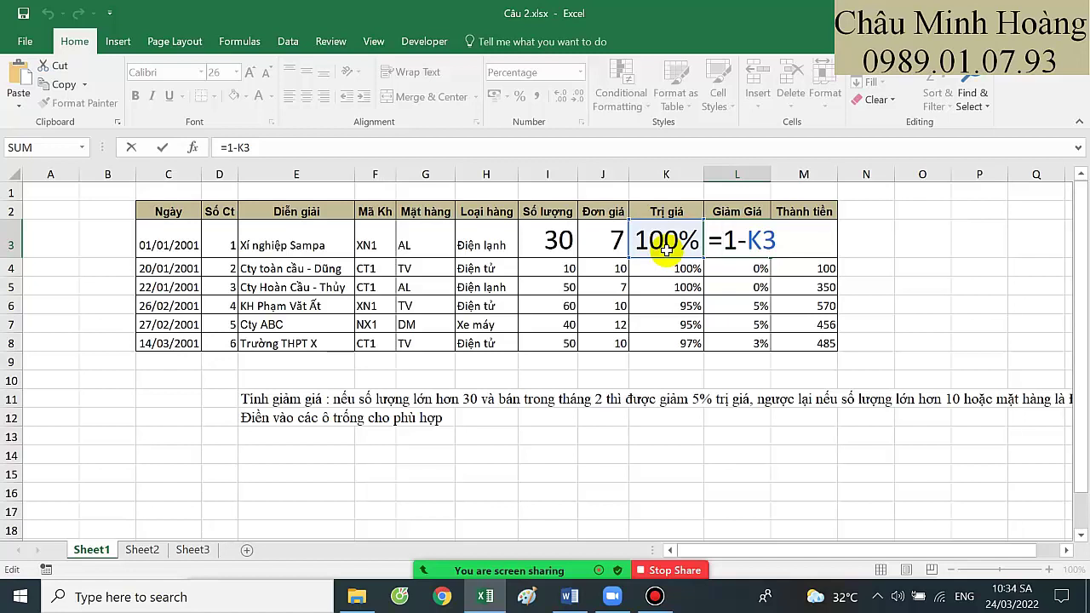
# Commit the L3 discount formula, then inspect the existing IF formula in Trị giá cell K3
pyautogui.press('Return')
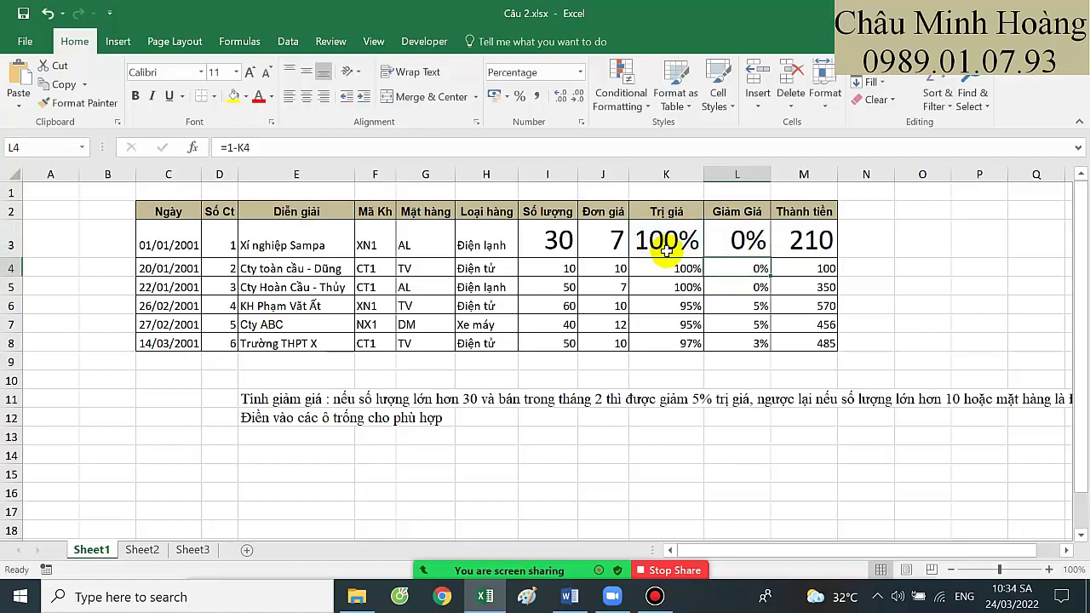
pyautogui.click(666, 246)
pyautogui.write('=')
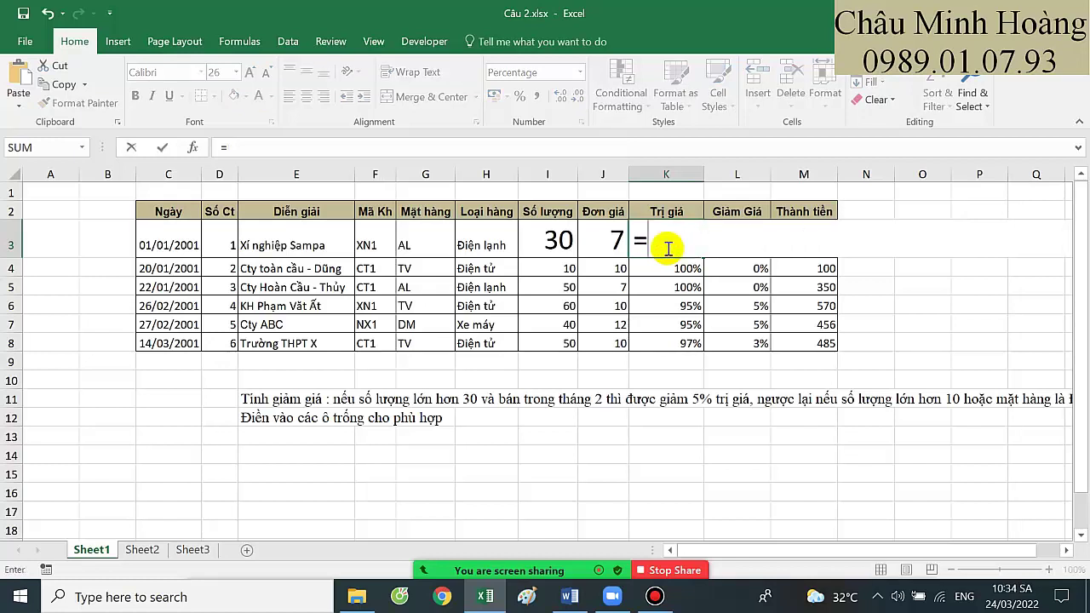
pyautogui.press('Escape')
pyautogui.doubleClick(669, 247)
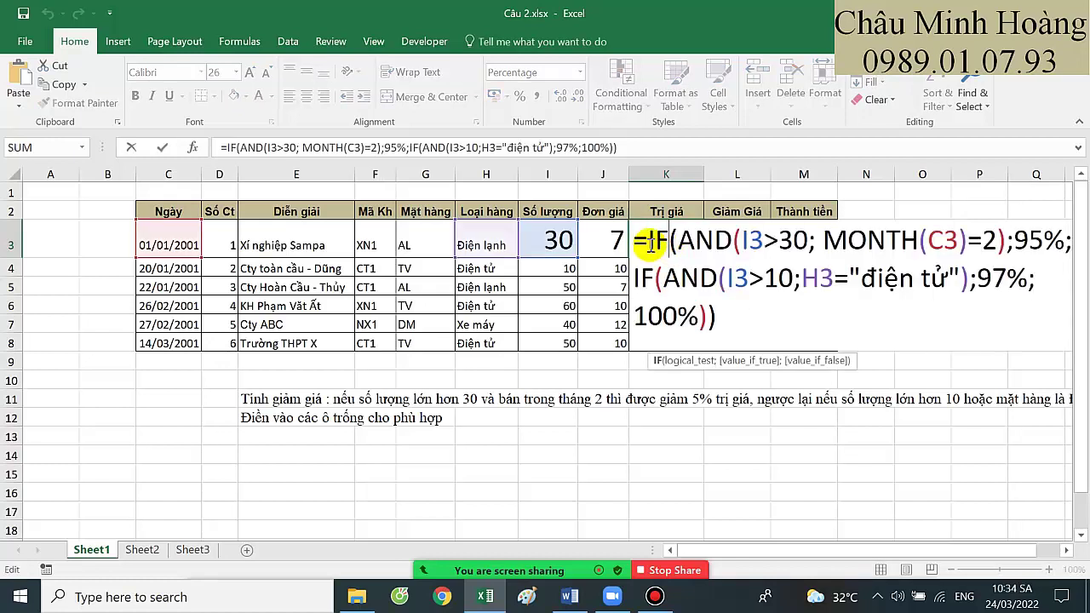
pyautogui.moveTo(637, 241); pyautogui.dragTo(720, 321)
pyautogui.hotkey('ctrl', 'c')
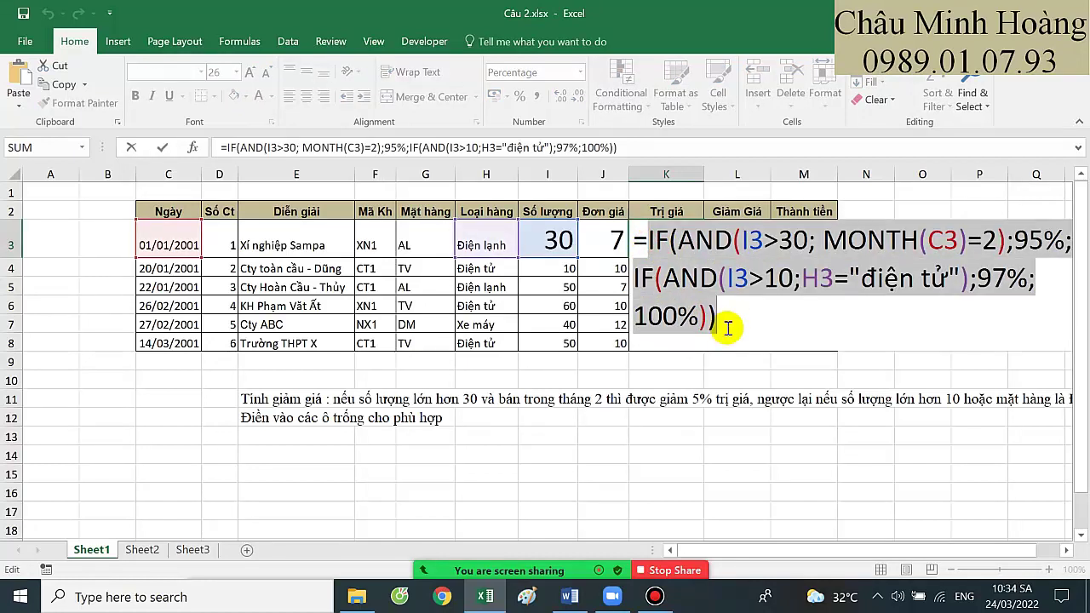
pyautogui.press('Return')
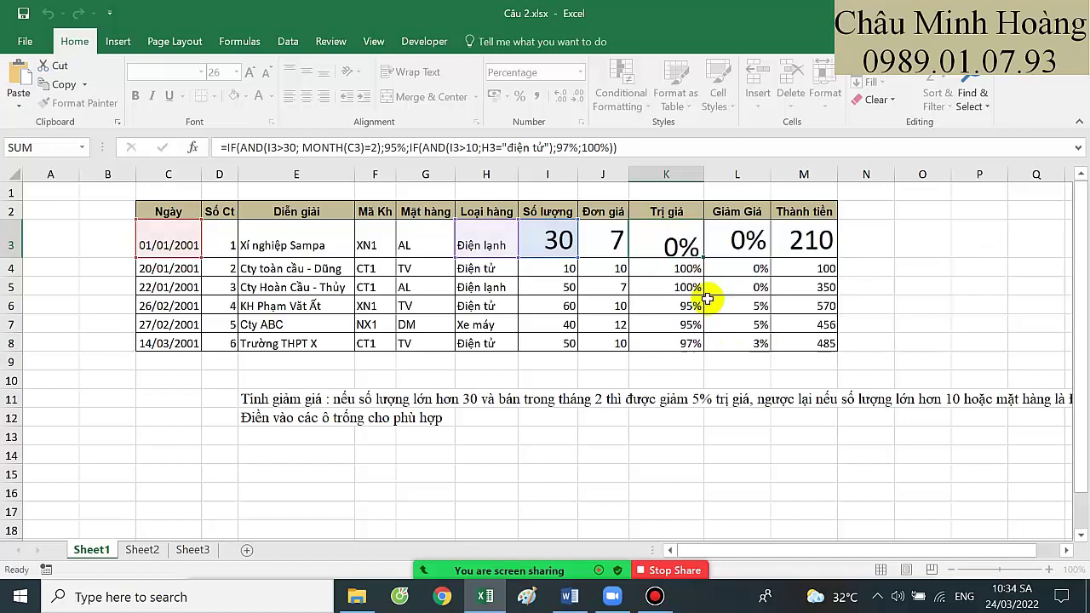
# Replace K3's formula with =I3*J3, quantity times unit price
pyautogui.click(670, 242)
pyautogui.write('=')
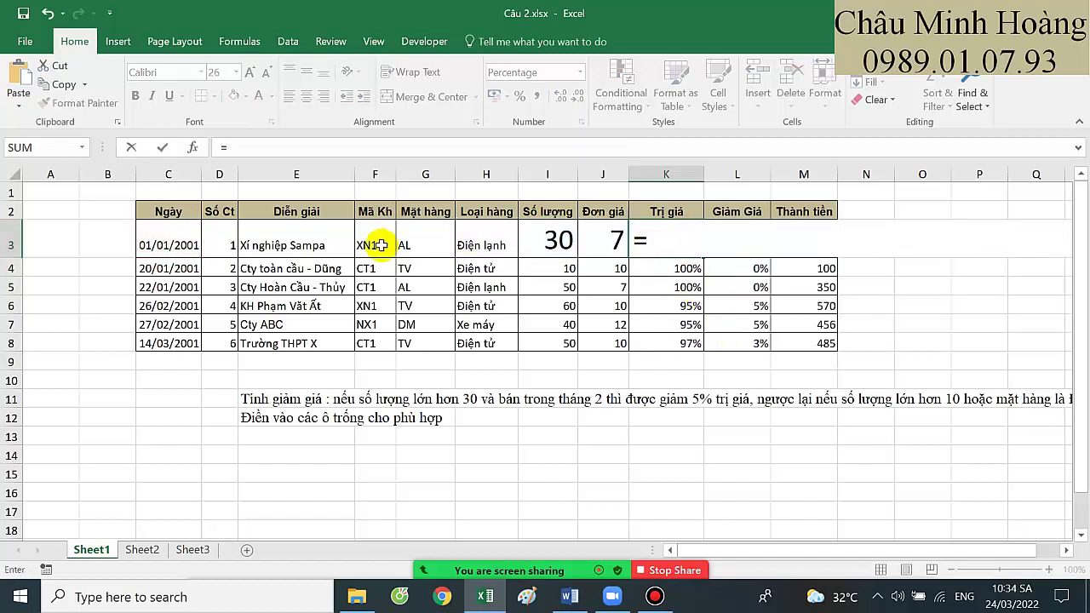
pyautogui.click(545, 243)
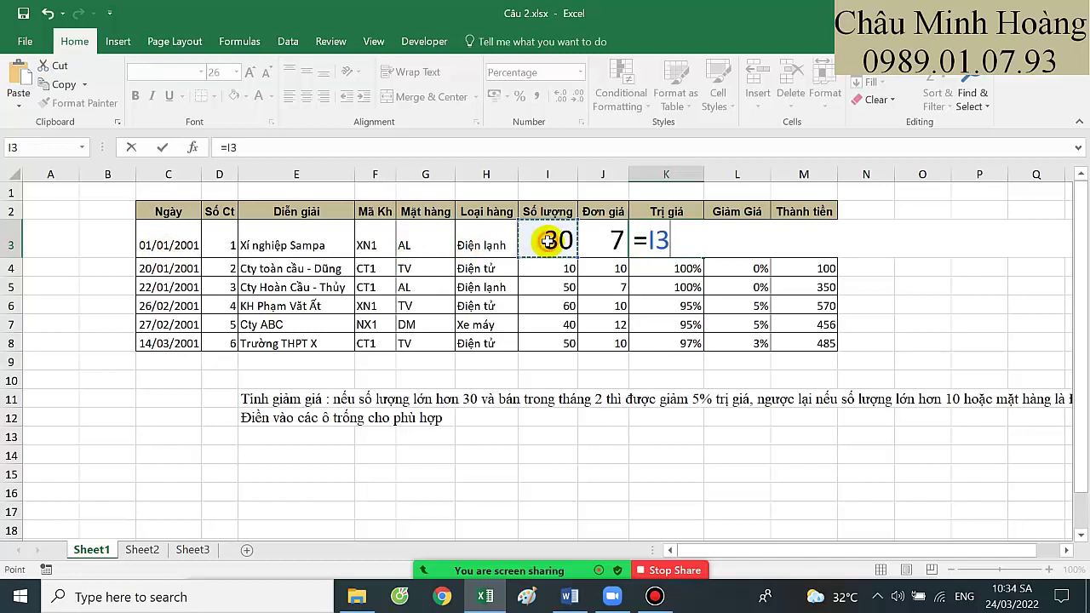
pyautogui.click(608, 241)
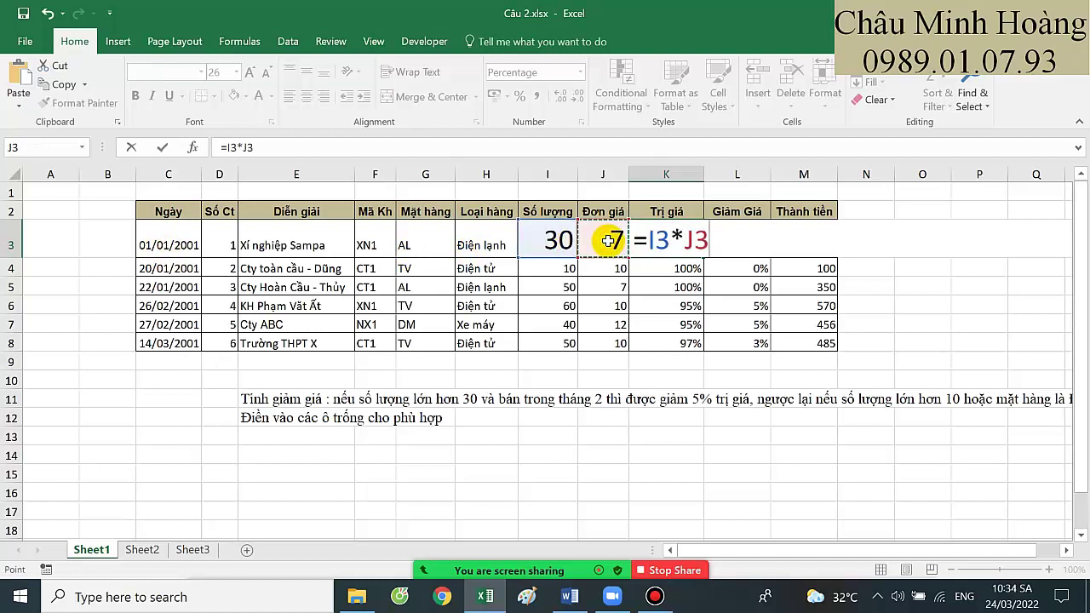
pyautogui.press('Return')
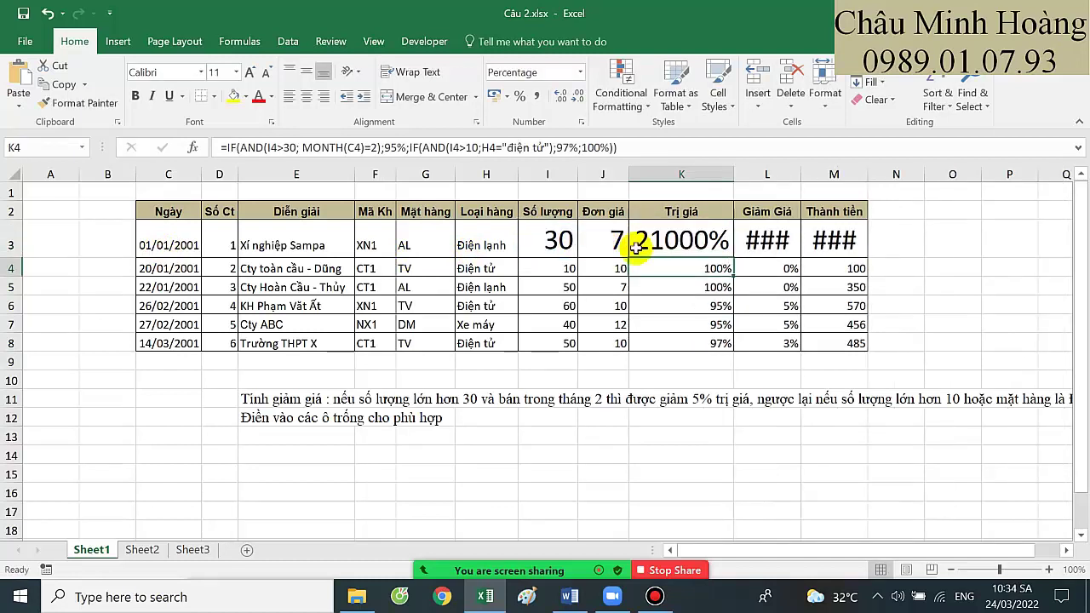
# Switch K3 to General number format so it shows 210
pyautogui.click(656, 241)
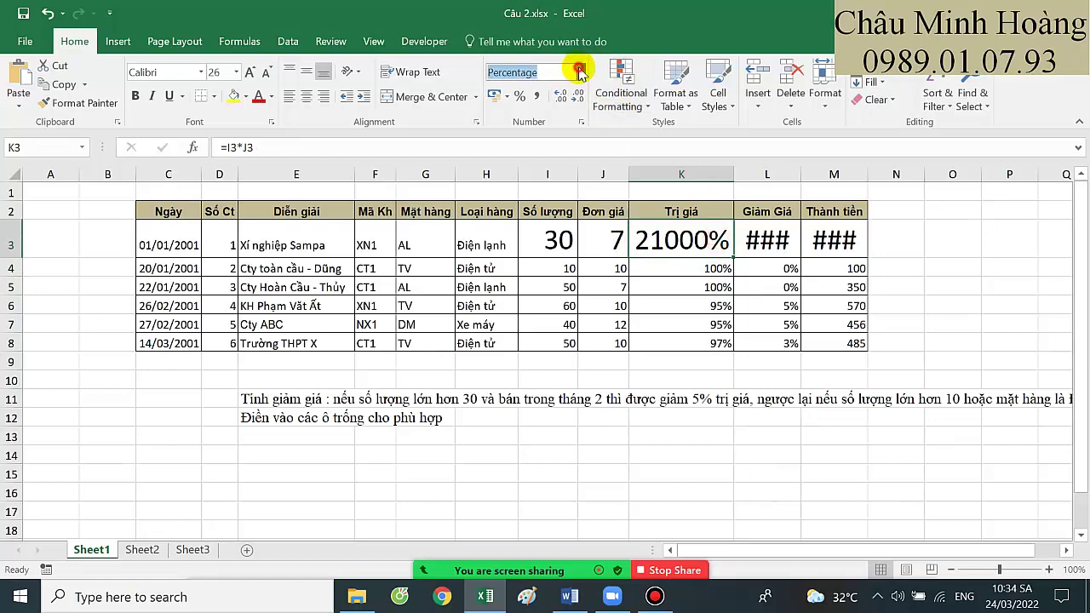
pyautogui.click(577, 71)
pyautogui.click(562, 90)
# Paste the IF(AND) formula into L3, changing its results to 5%, 3% and 0%
pyautogui.click(751, 239)
pyautogui.doubleClick(751, 238)
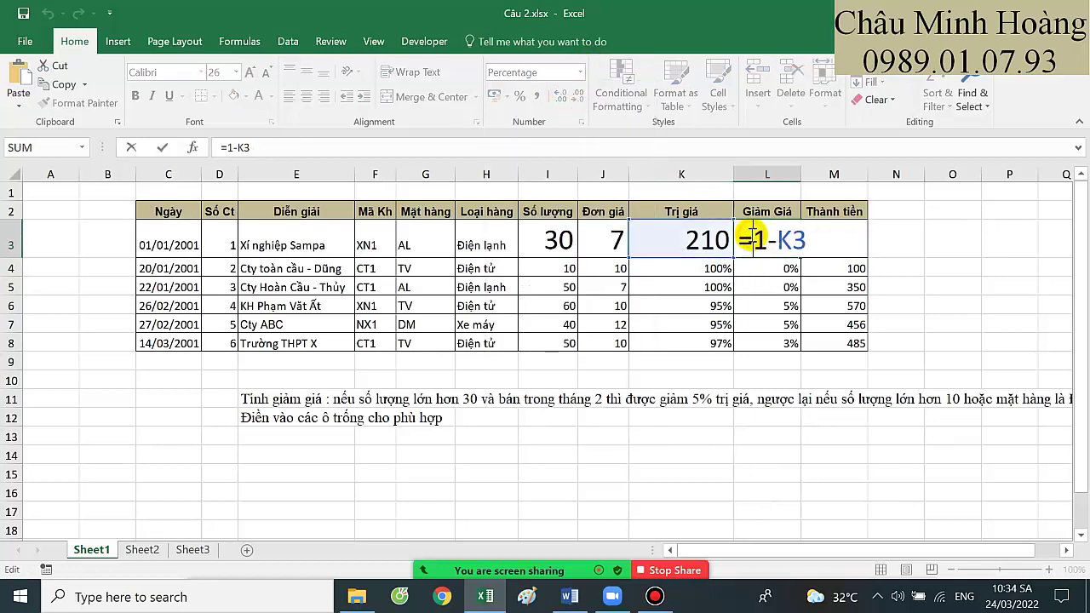
pyautogui.moveTo(752, 241); pyautogui.dragTo(805, 255)
pyautogui.hotkey('ctrl', 'v')
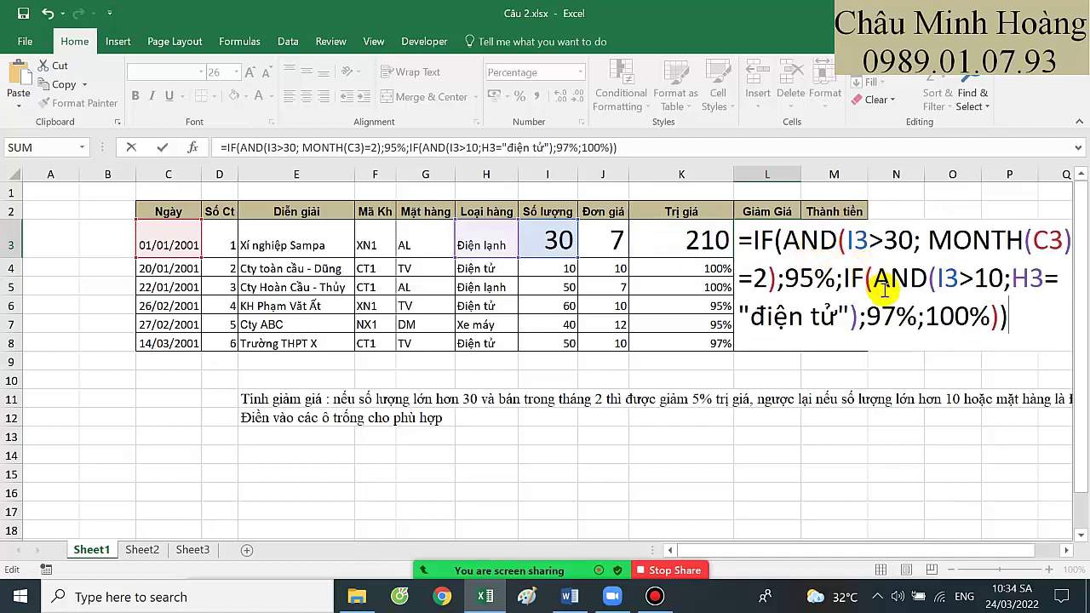
pyautogui.click(798, 279)
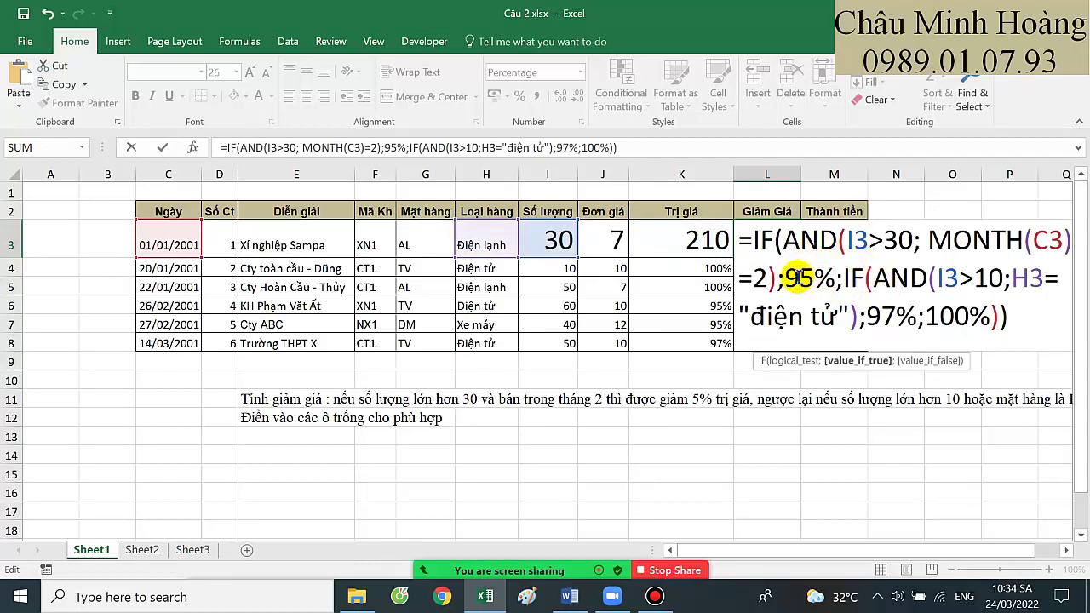
pyautogui.press('BackSpace')
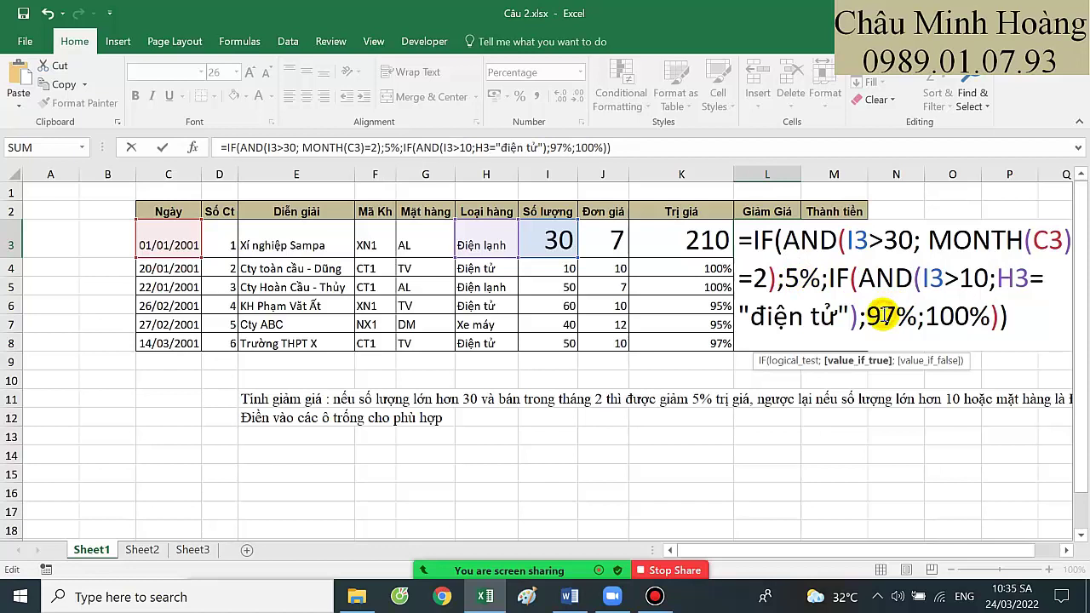
pyautogui.moveTo(867, 315)
pyautogui.mouseDown()
pyautogui.moveTo(917, 316)
pyautogui.moveTo(874, 316)
pyautogui.mouseUp()
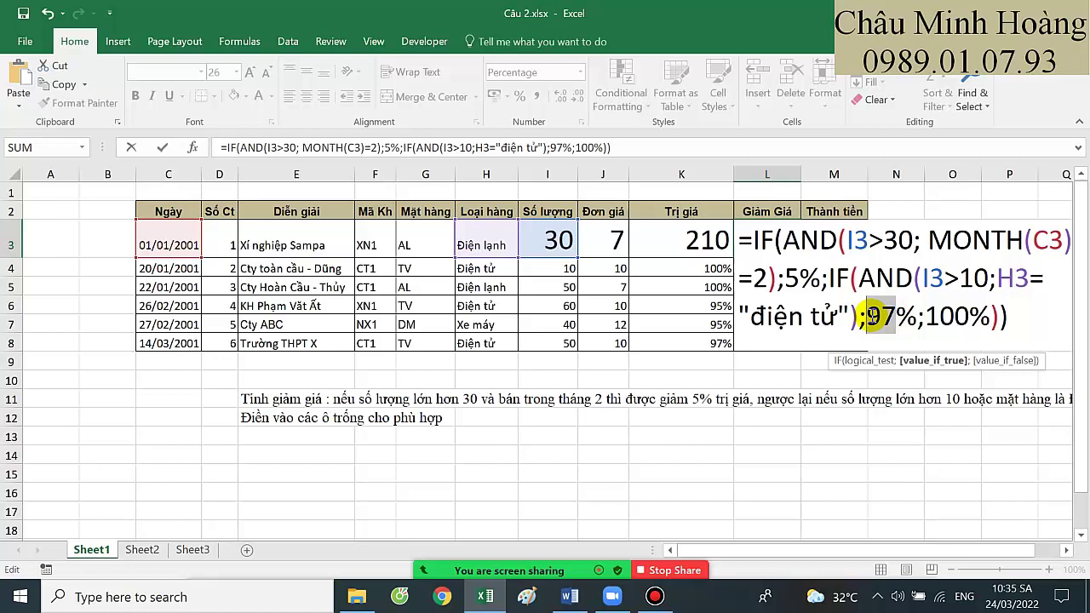
pyautogui.write('3')
pyautogui.moveTo(909, 316); pyautogui.dragTo(937, 316)
pyautogui.press('Delete')
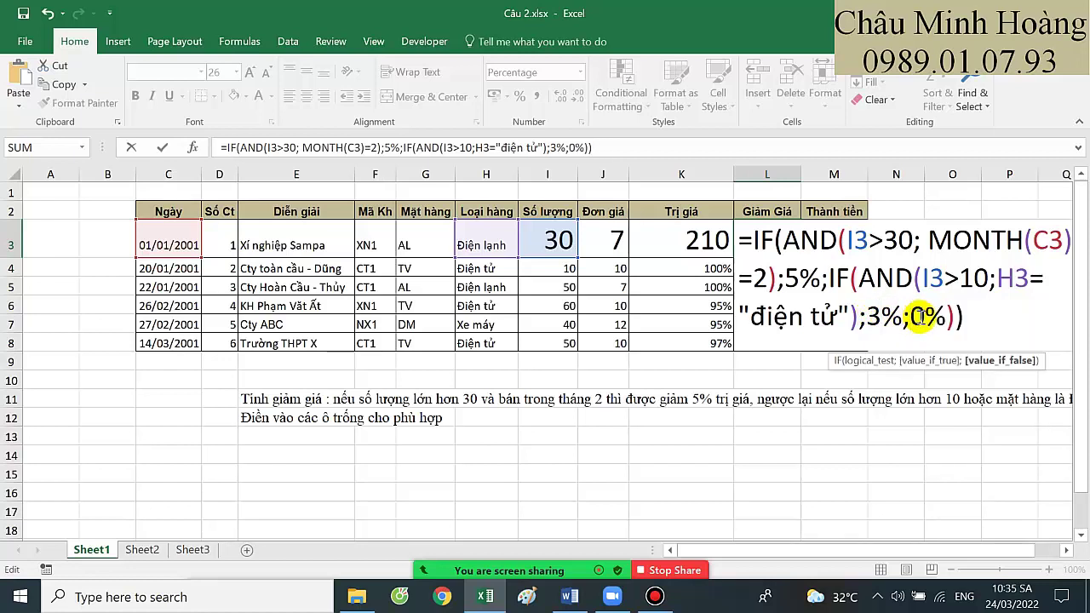
pyautogui.press('Return')
pyautogui.moveTo(968, 396)
pyautogui.mouseDown()
pyautogui.moveTo(1016, 399)
pyautogui.moveTo(988, 399)
pyautogui.mouseUp()
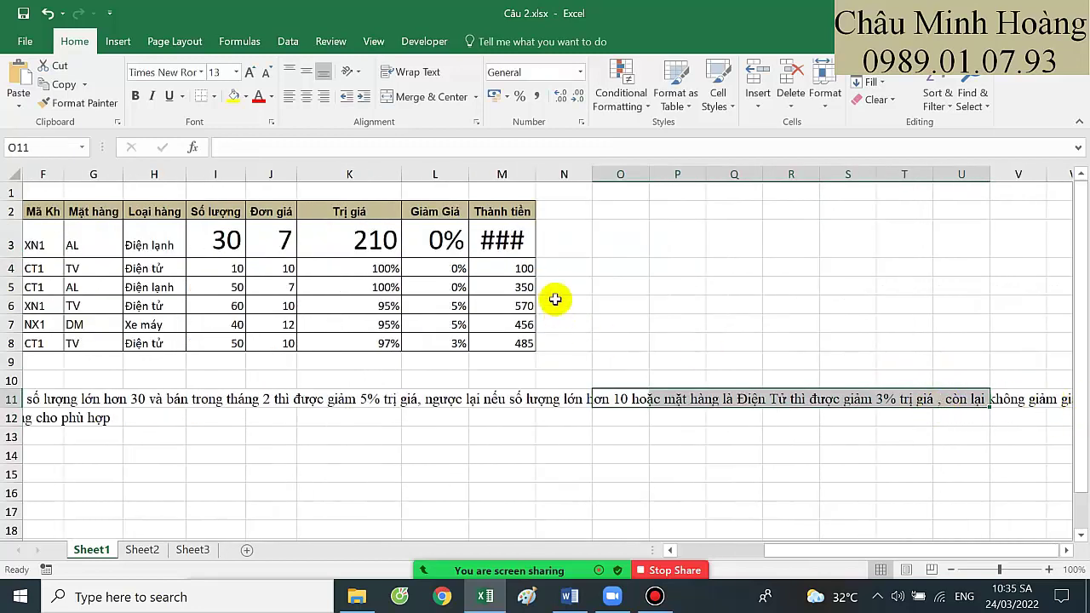
# Append *K3 to L3's discount formula and capitalise 'Điện tử' in its condition
pyautogui.doubleClick(501, 239)
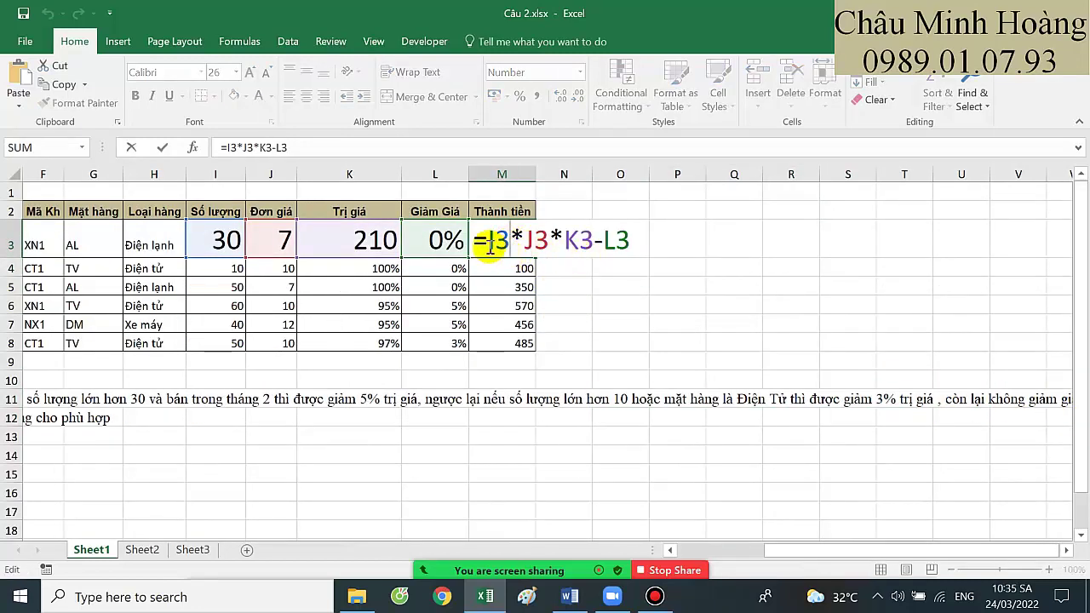
pyautogui.click(447, 242)
pyautogui.doubleClick(447, 242)
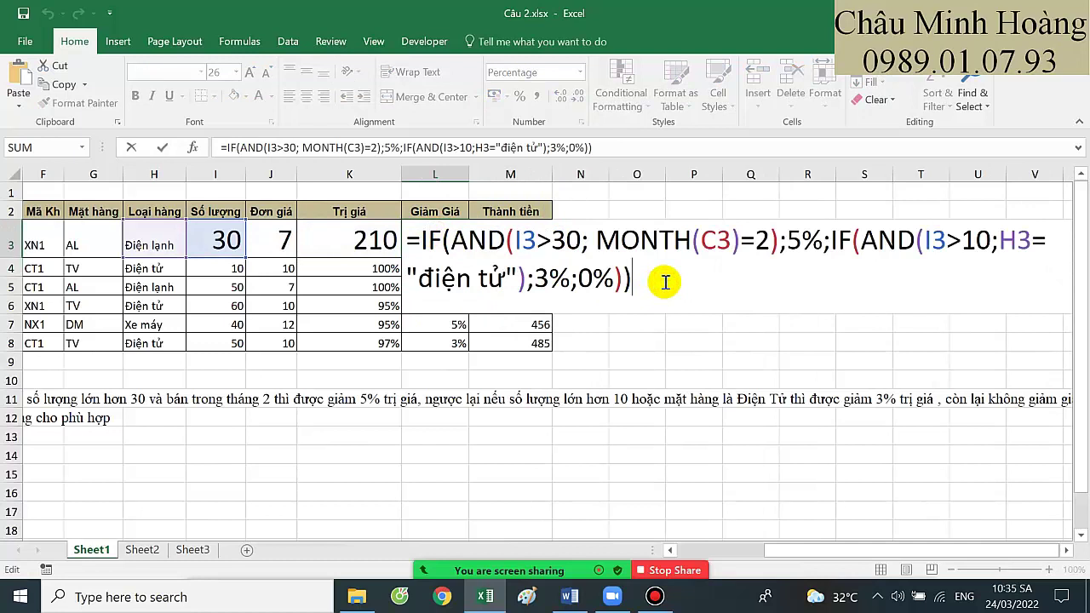
pyautogui.write('*')
pyautogui.click(340, 237)
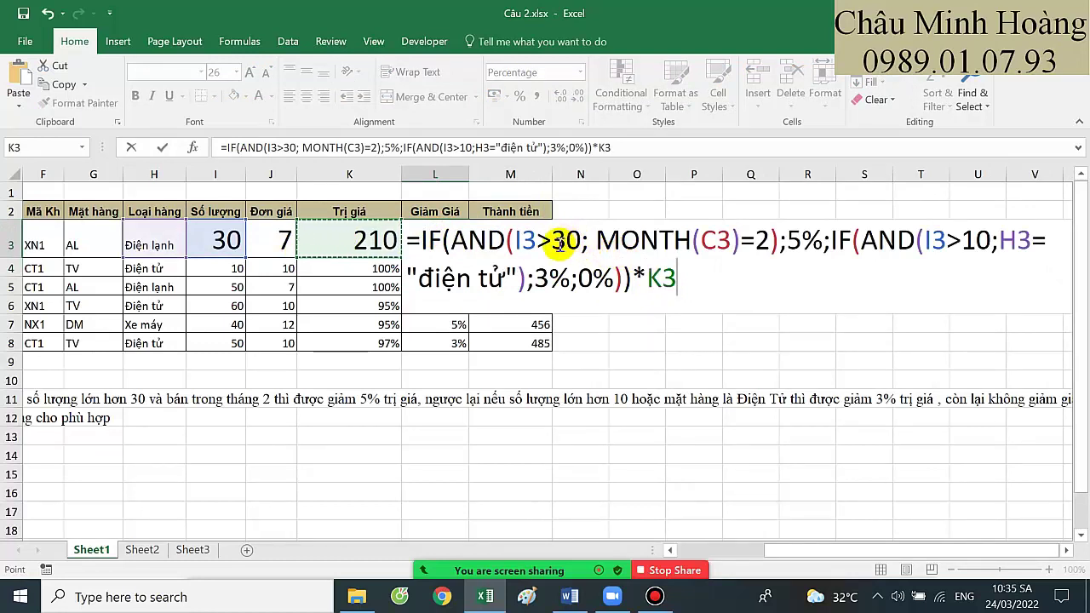
pyautogui.click(700, 240)
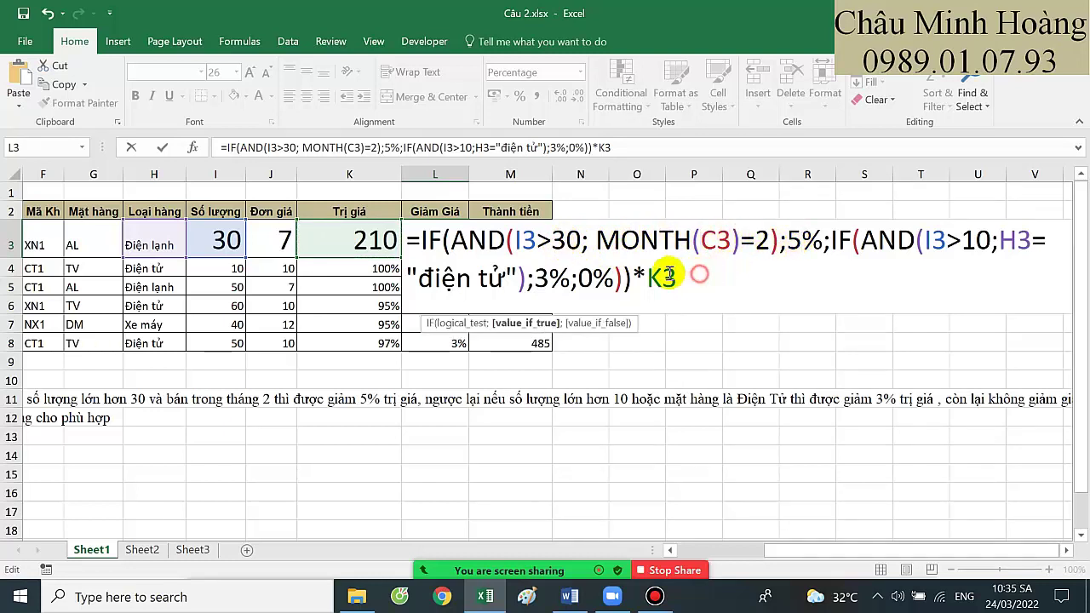
pyautogui.moveTo(677, 279); pyautogui.dragTo(647, 278)
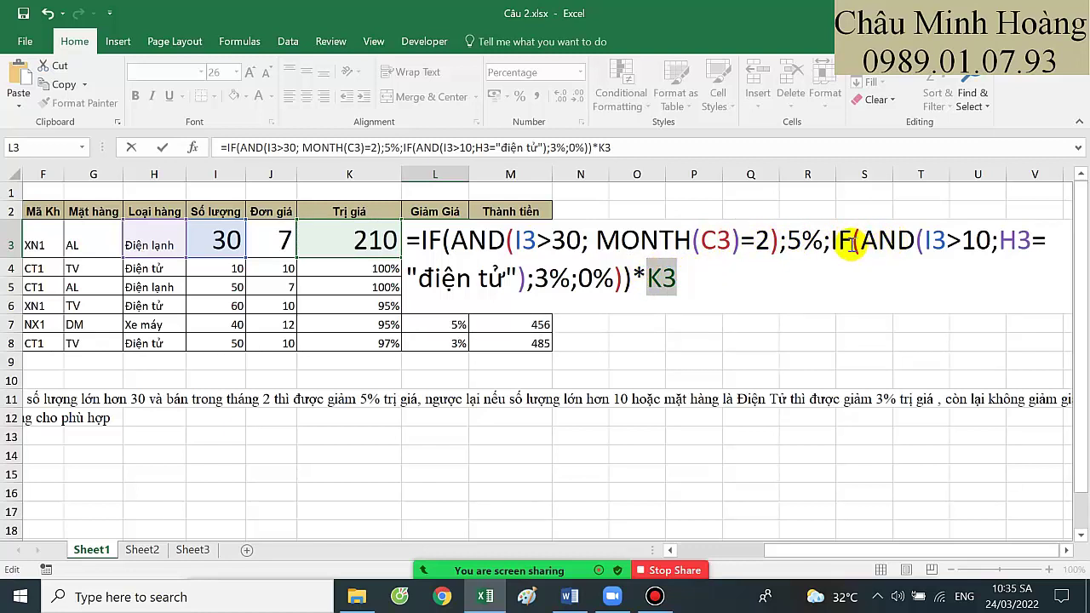
pyautogui.moveTo(439, 279); pyautogui.dragTo(423, 274)
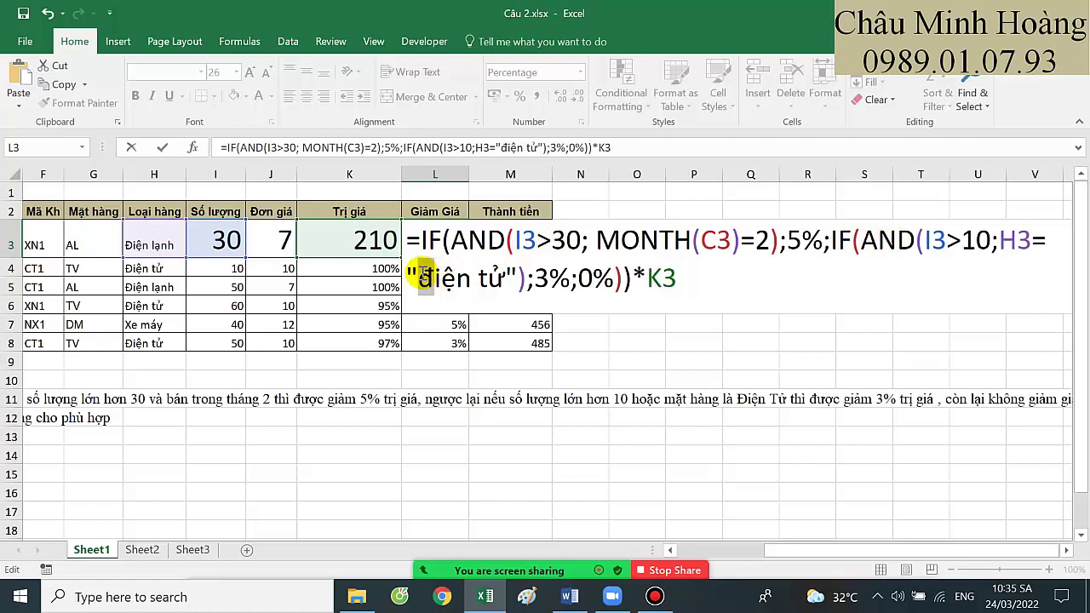
pyautogui.write('Đ')
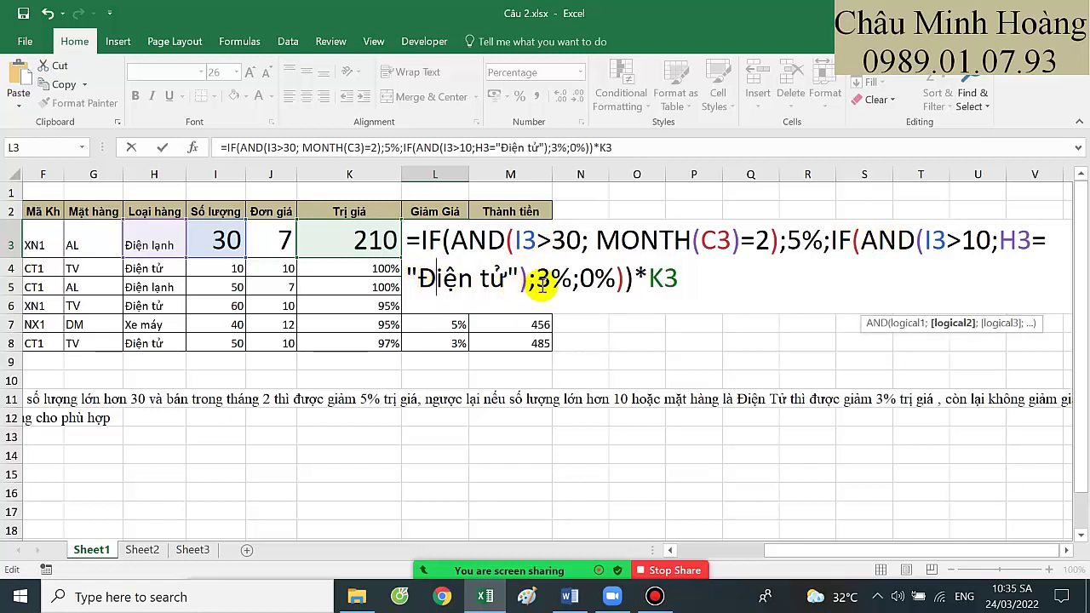
pyautogui.moveTo(649, 280); pyautogui.dragTo(423, 241)
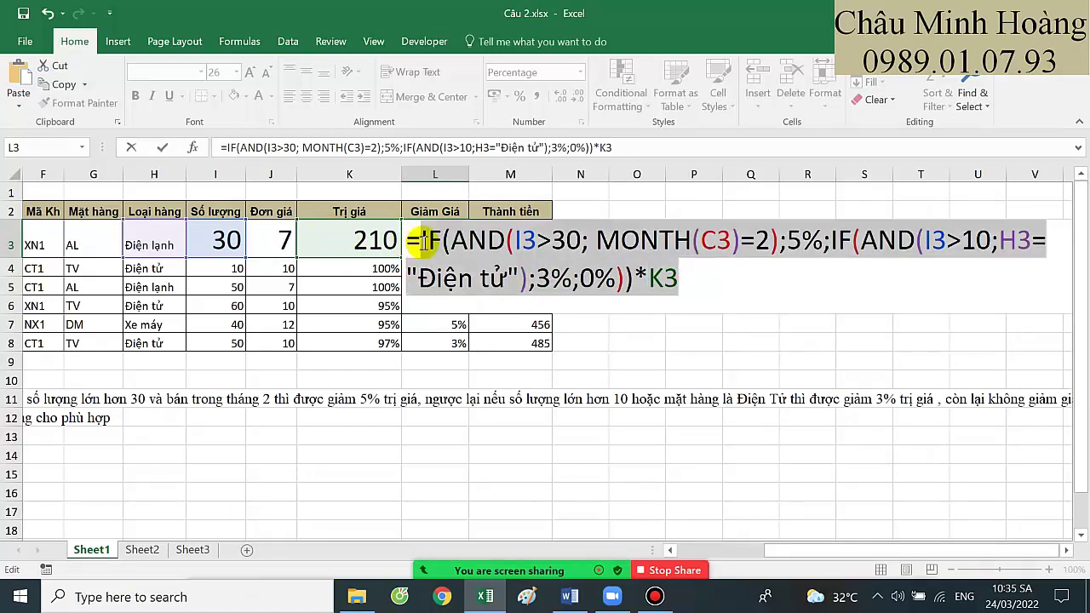
pyautogui.press('Return')
pyautogui.click(477, 232)
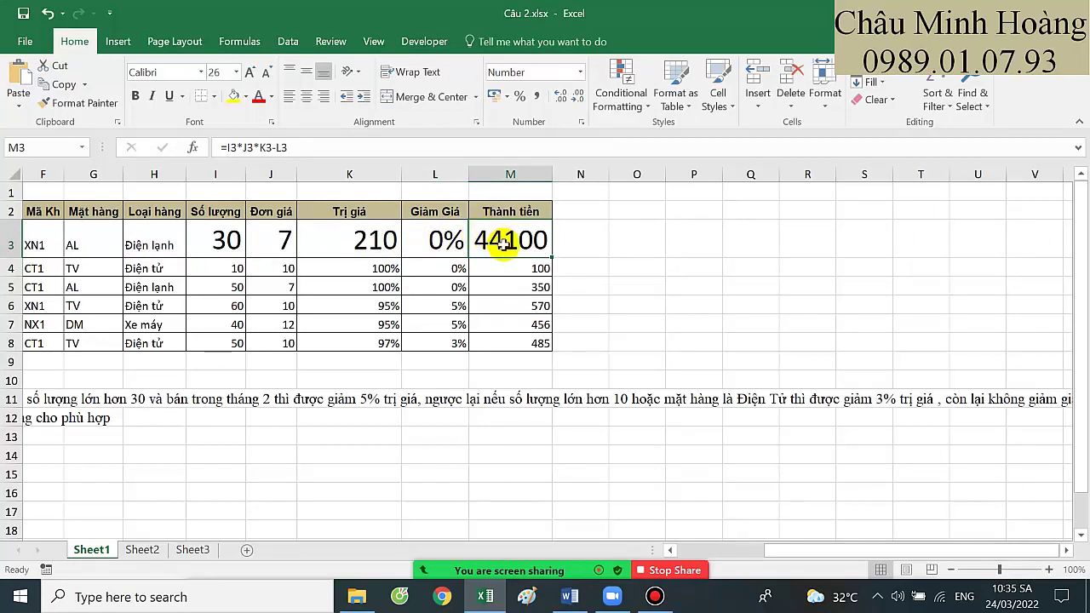
# Switch Giảm Giá cell L3 from percent to a plain number format
pyautogui.click(445, 238)
pyautogui.doubleClick(442, 239)
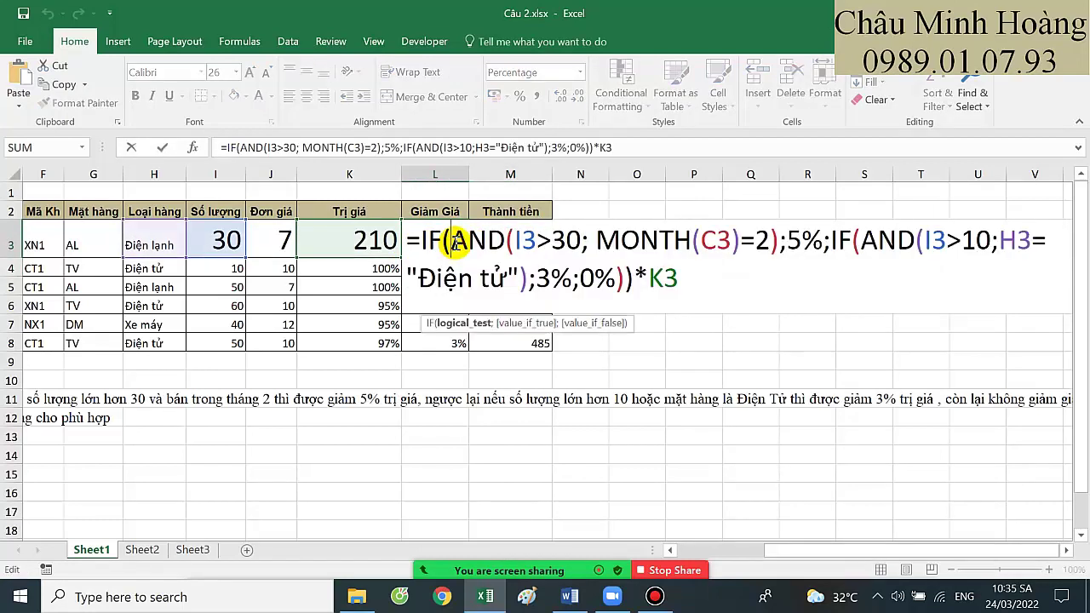
pyautogui.press('Return')
pyautogui.click(445, 241)
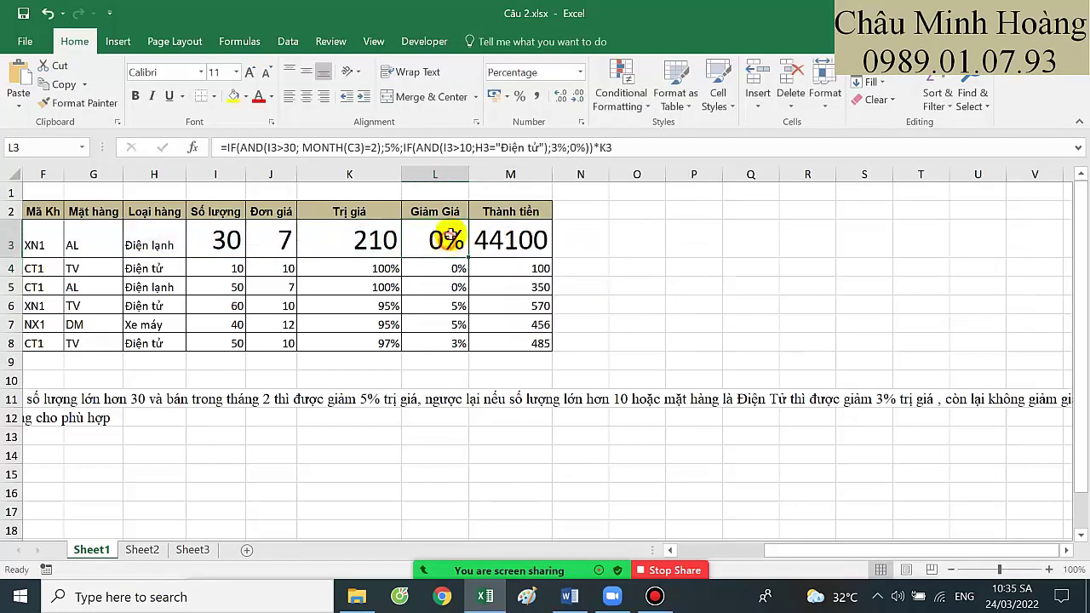
pyautogui.click(578, 72)
pyautogui.click(572, 109)
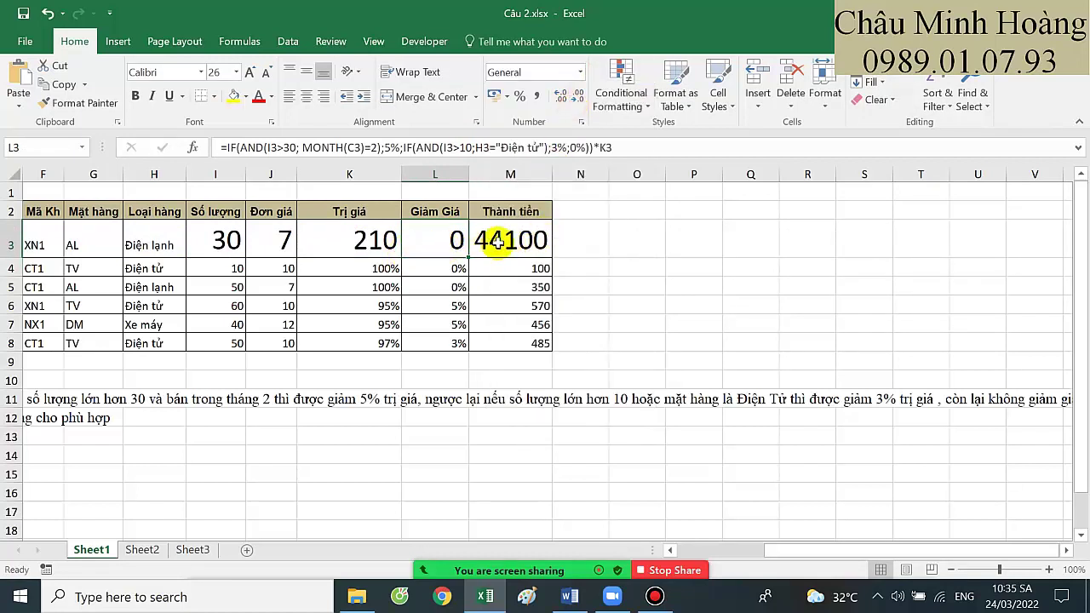
# Enter =K3-L3 in Thành tiền cell M3
pyautogui.click(502, 241)
pyautogui.write('=')
pyautogui.click(366, 239)
pyautogui.write('-')
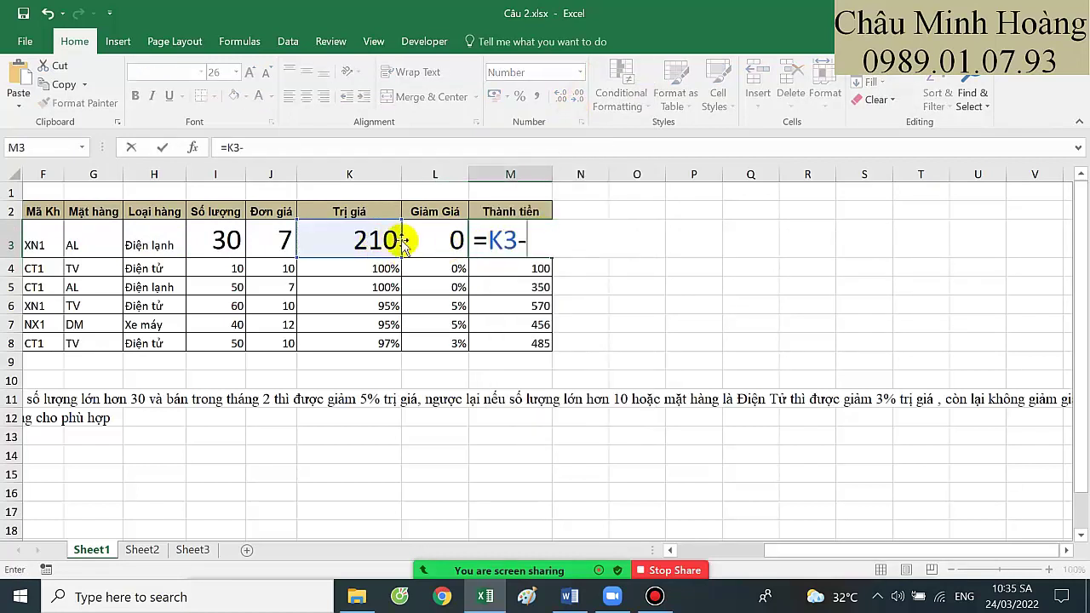
pyautogui.click(434, 239)
pyautogui.press('Return')
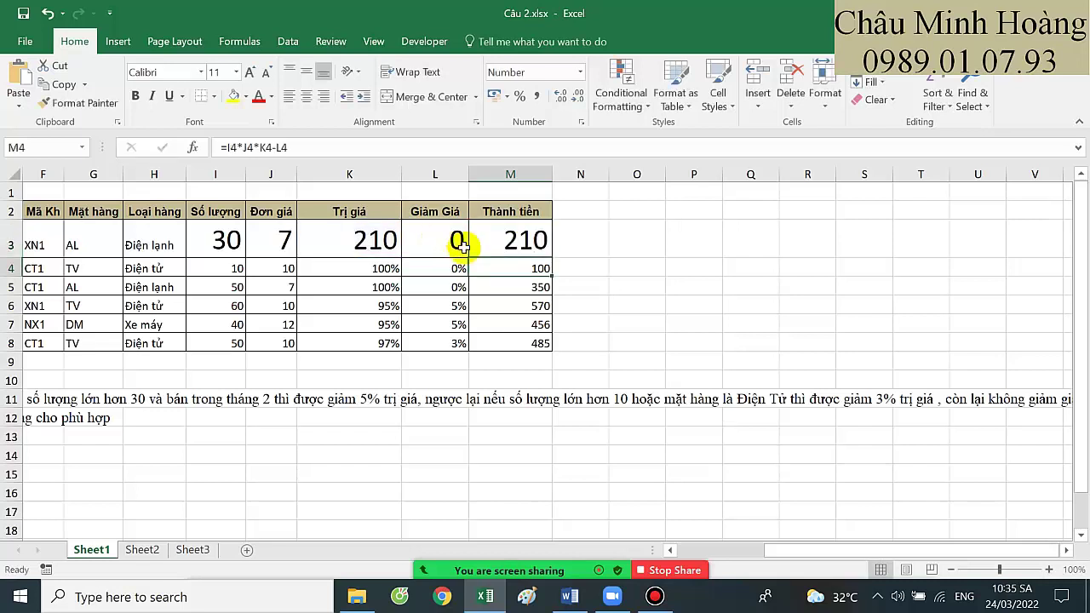
# Re-confirm the K3 and L3 formulas, then close Câu 2.xlsx without saving
pyautogui.moveTo(375, 241); pyautogui.dragTo(543, 346)
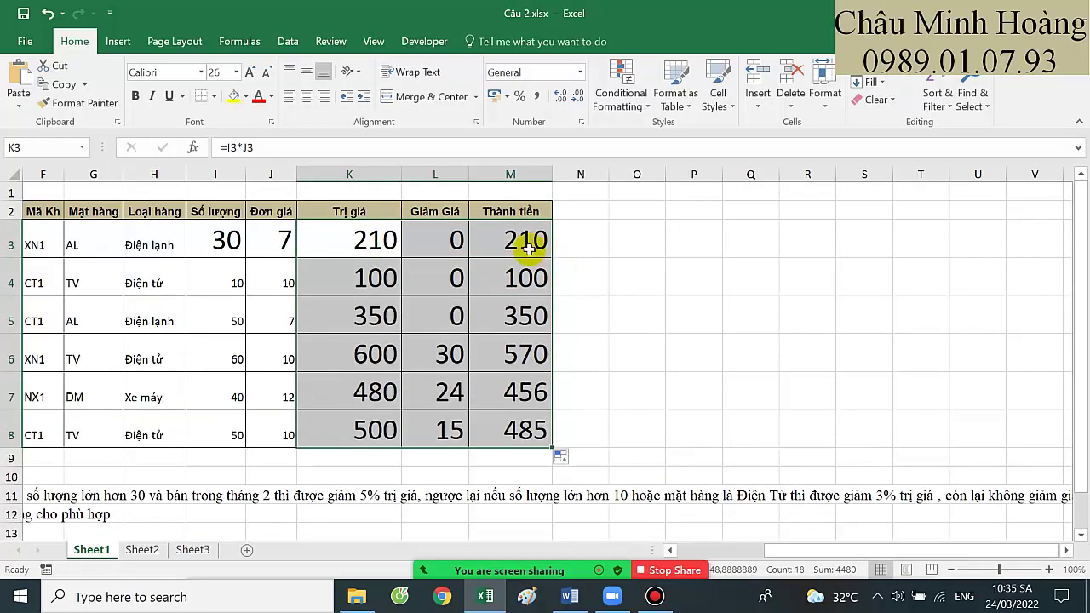
pyautogui.doubleClick(375, 231)
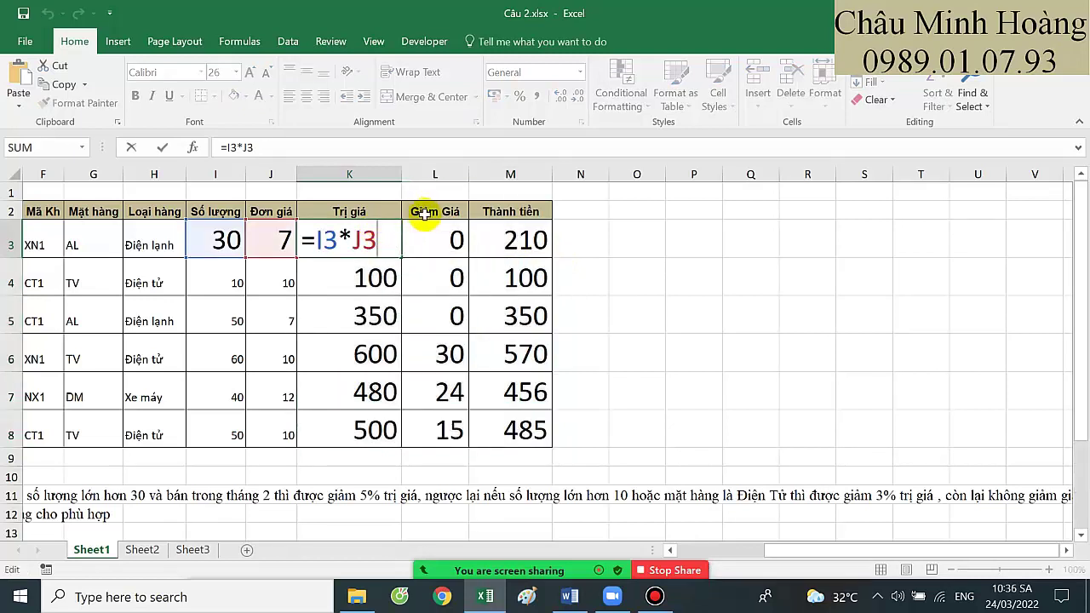
pyautogui.press('Return')
pyautogui.doubleClick(466, 239)
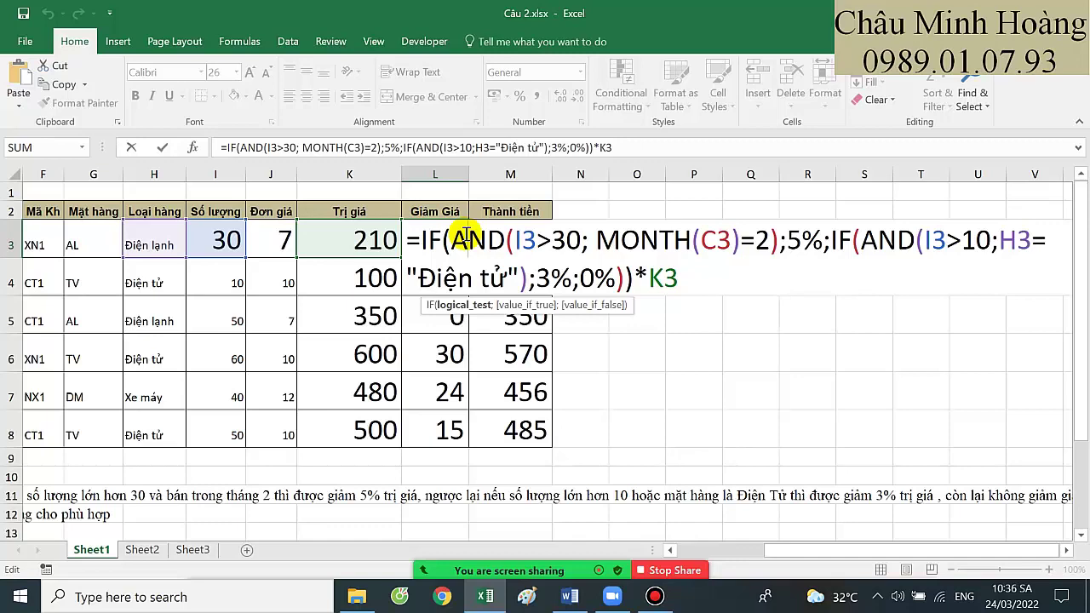
pyautogui.press('Return')
pyautogui.hotkey('alt', 'F4')
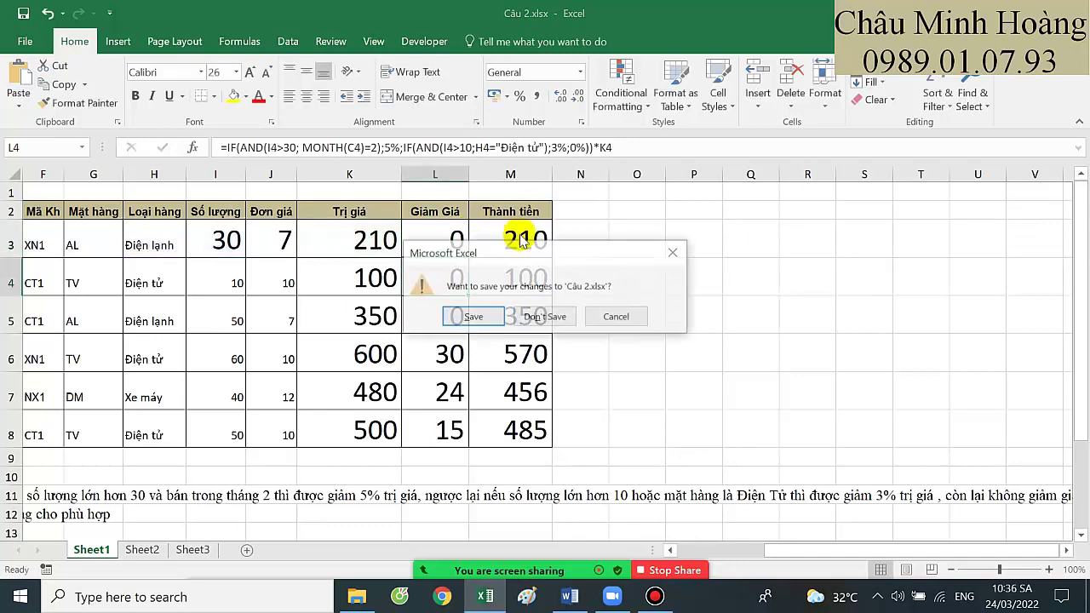
pyautogui.click(530, 314)
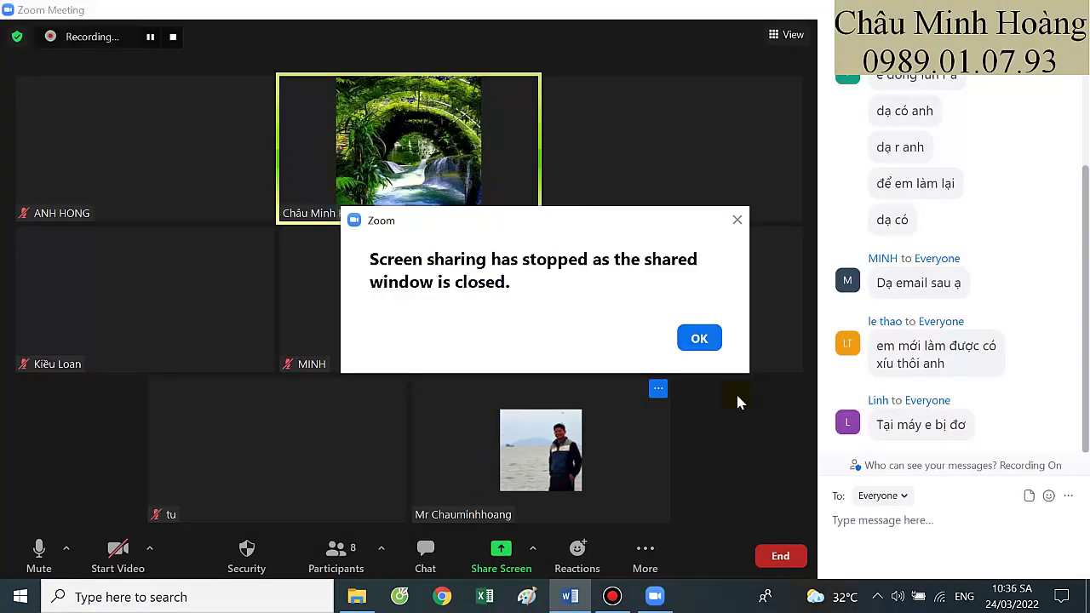
# Dismiss the sharing-stopped notice, minimize Bandicam and share the Word document Nhận xét đề thi thử.docx
pyautogui.click(700, 338)
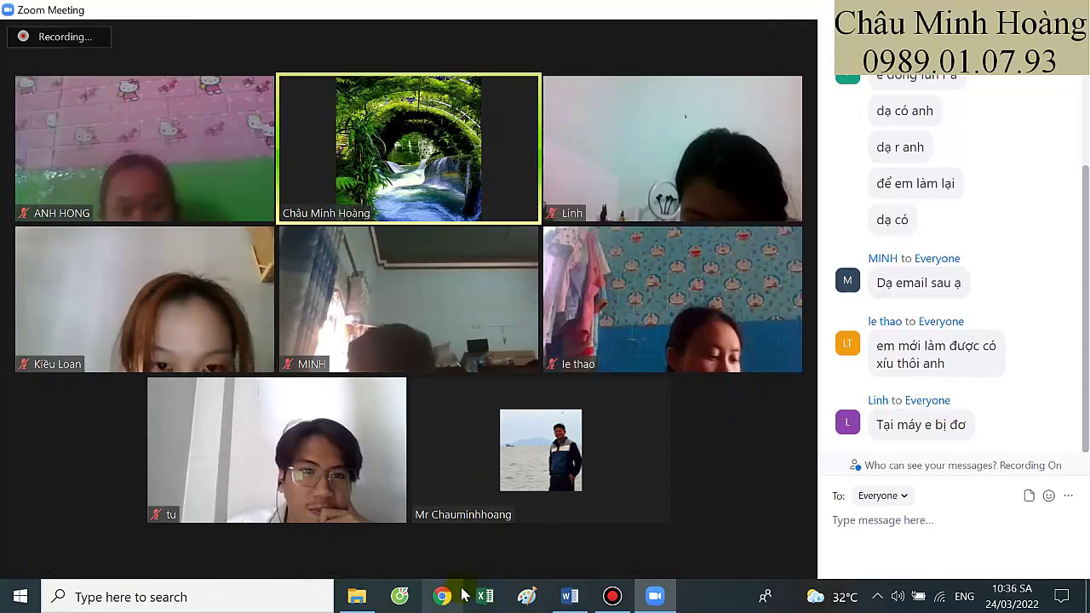
pyautogui.click(612, 596)
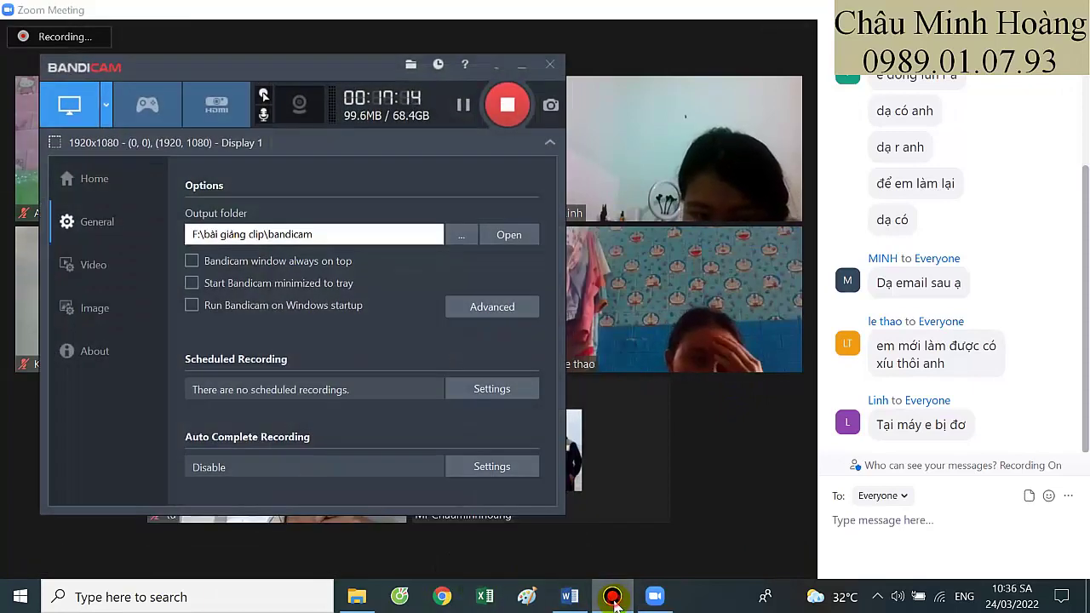
pyautogui.click(612, 596)
pyautogui.moveTo(511, 553)
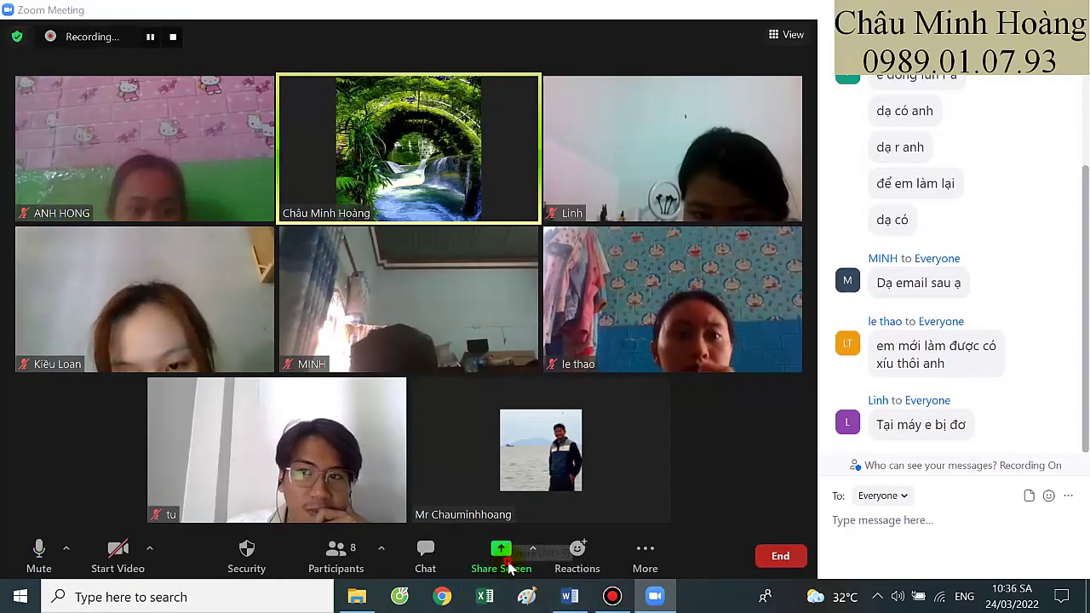
pyautogui.click(502, 557)
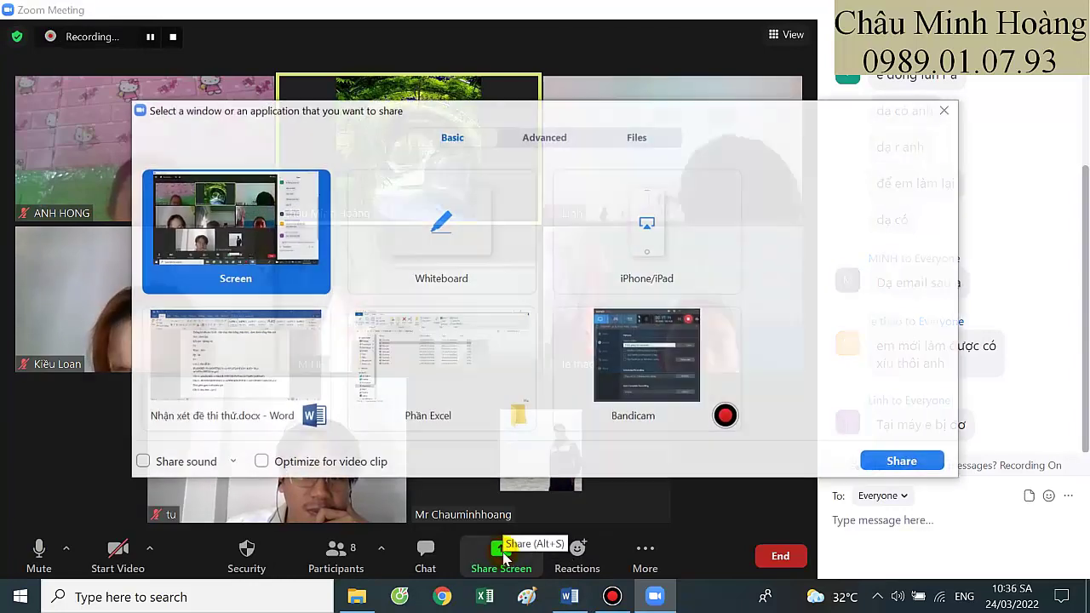
pyautogui.doubleClick(304, 397)
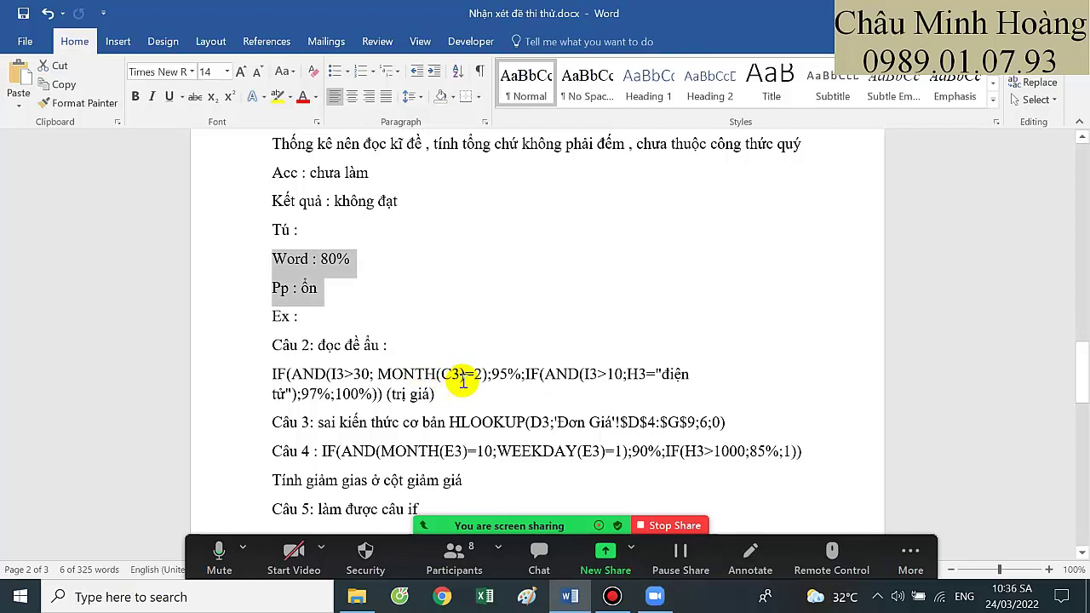
# Review the Câu 2 IF formula note, then select Câu 1.xlsx in the Phần Excel folder
pyautogui.scroll(-1, 446, 366)
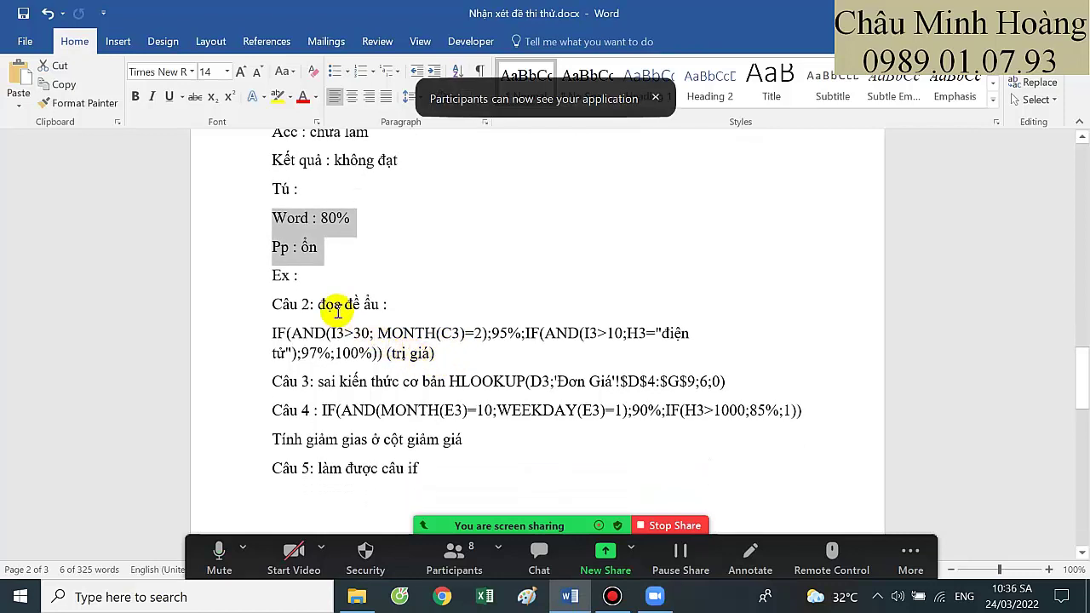
pyautogui.moveTo(435, 354); pyautogui.dragTo(276, 335)
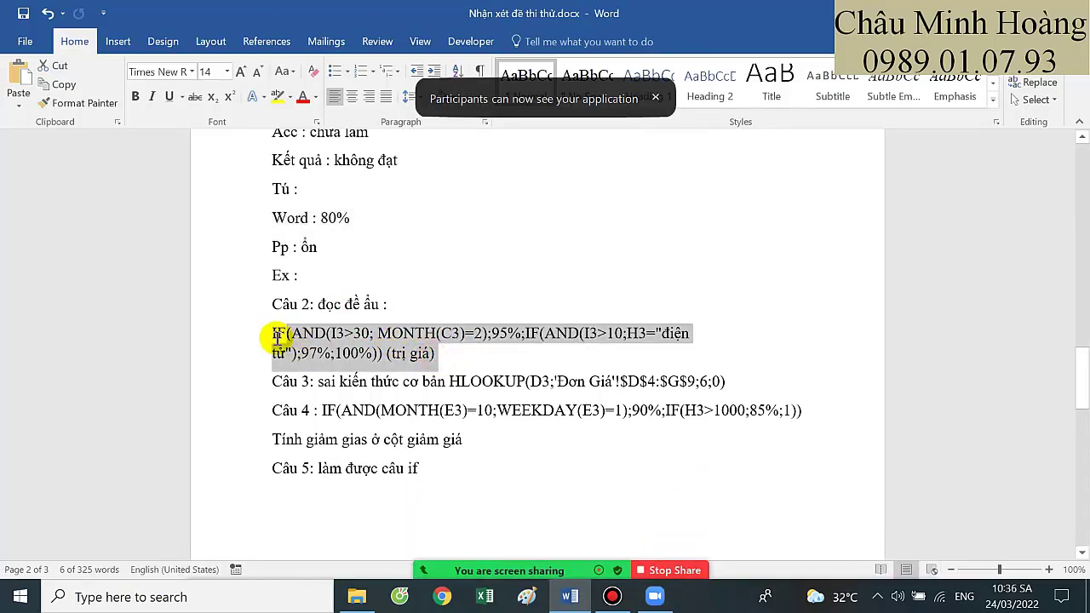
pyautogui.click(356, 596)
pyautogui.click(200, 191)
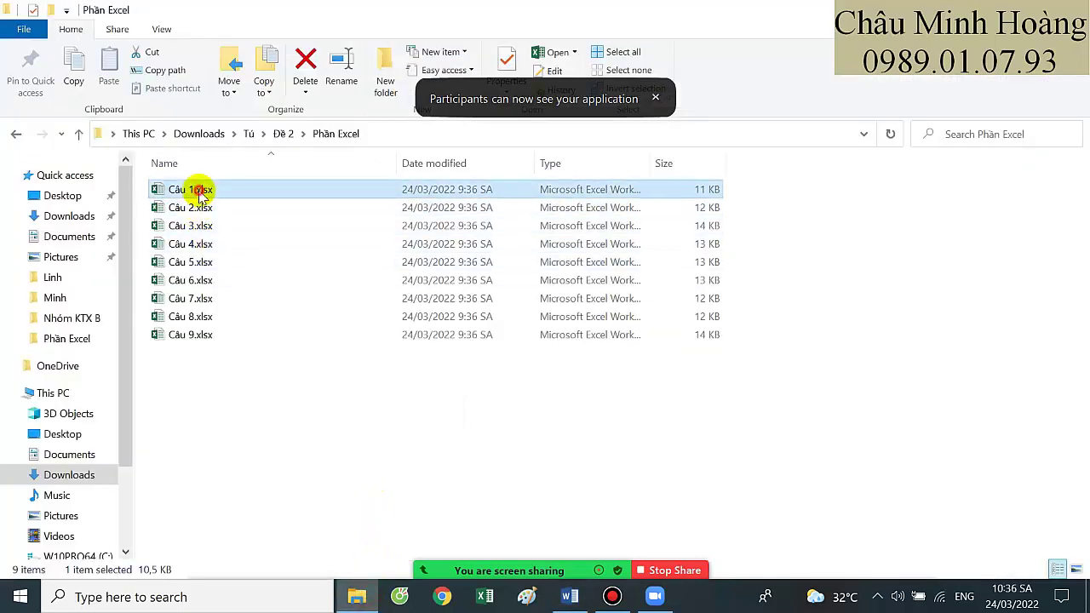
# Open Câu 1.xlsx from the Phần Excel folder in Excel
pyautogui.doubleClick(200, 192)
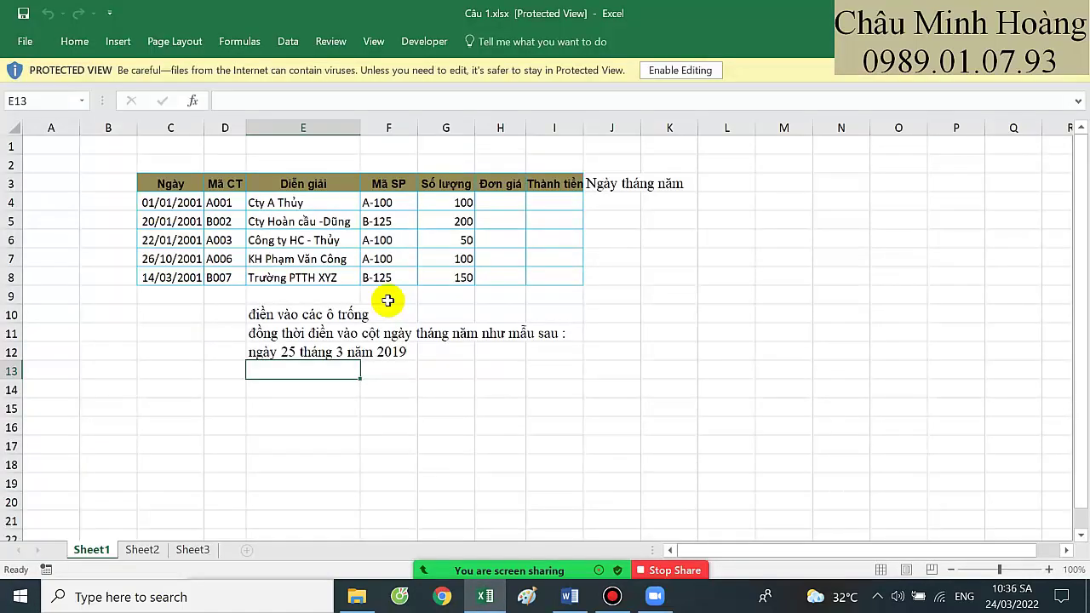
# Enable editing in Câu 1.xlsx and switch the Zoom share to its Excel window
pyautogui.click(665, 76)
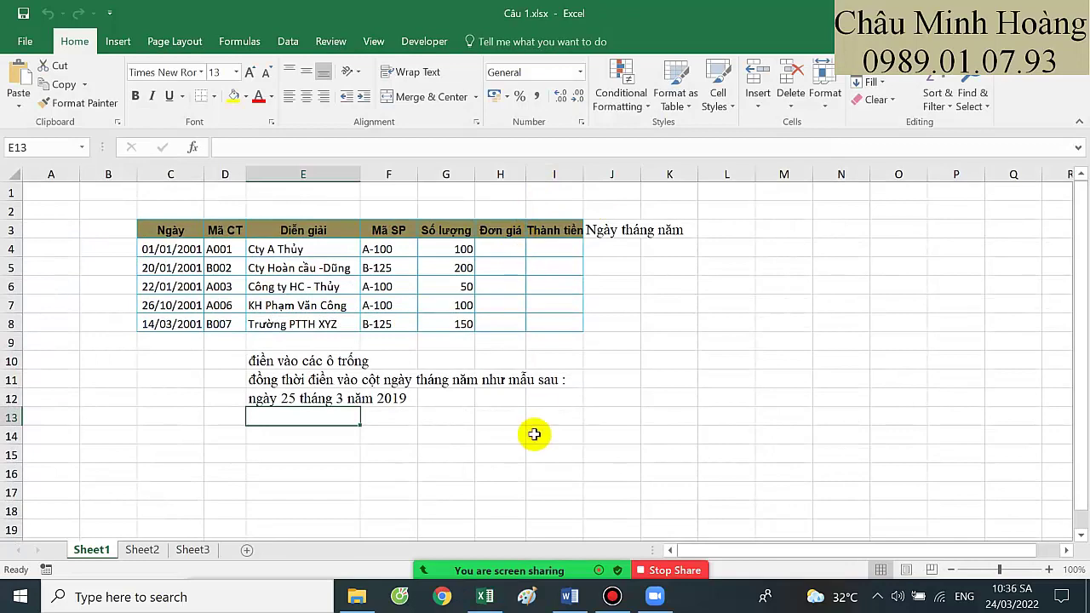
pyautogui.moveTo(510, 569)
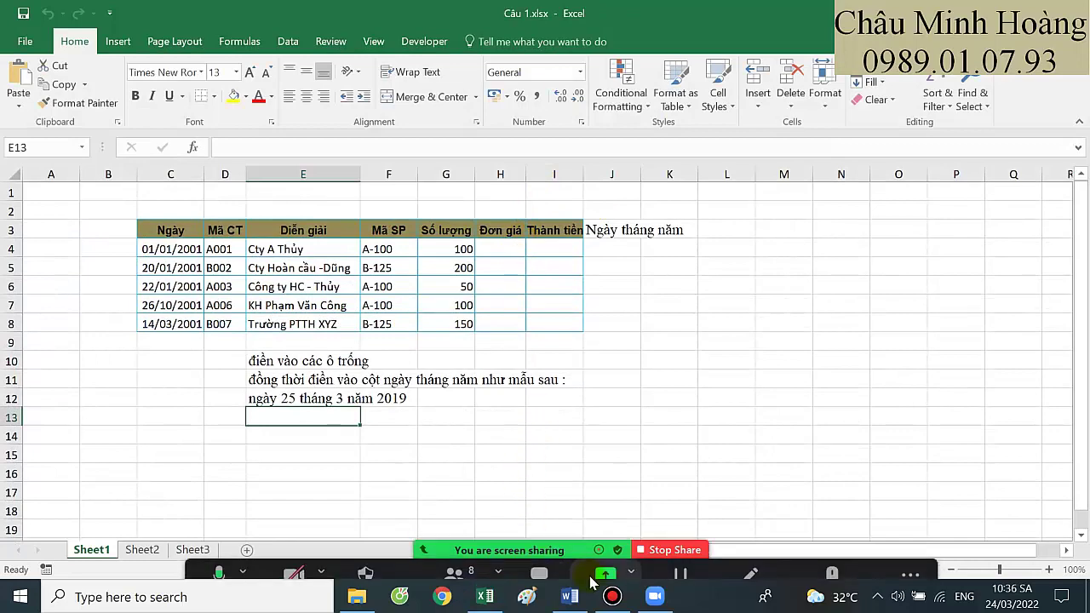
pyautogui.click(605, 558)
pyautogui.doubleClick(280, 317)
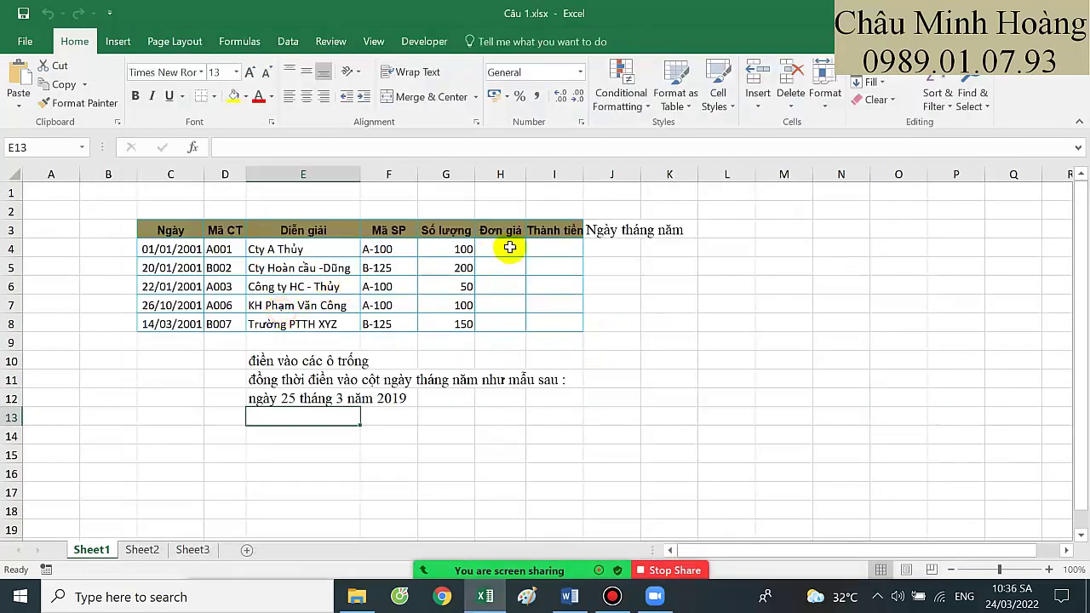
pyautogui.click(508, 247)
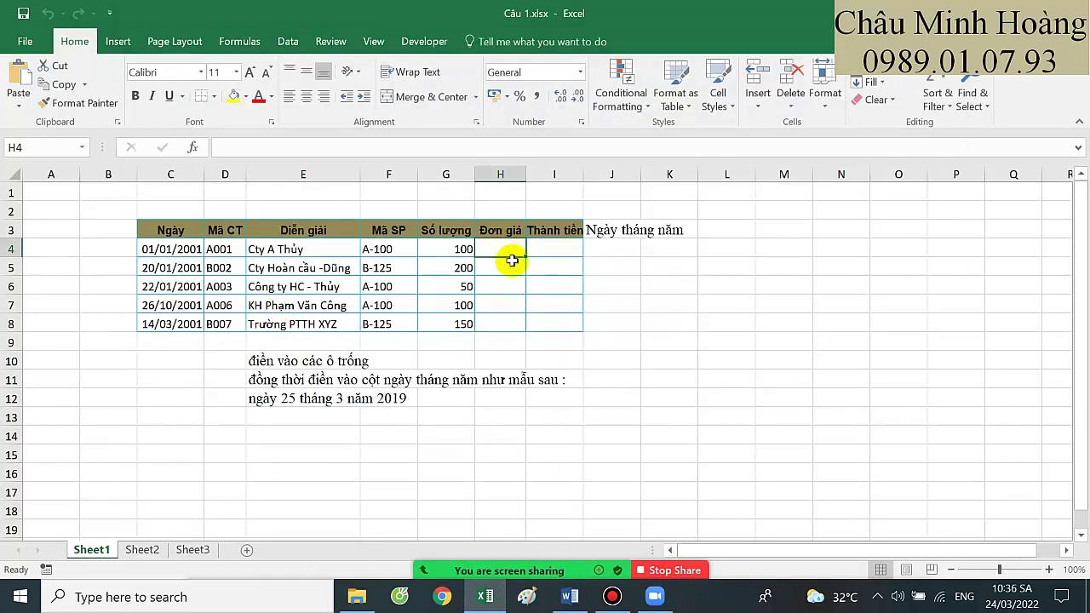
# Widen Sheet2's column C so Bảng 2's Từ ngày dates display fully, then inspect the table
pyautogui.click(142, 549)
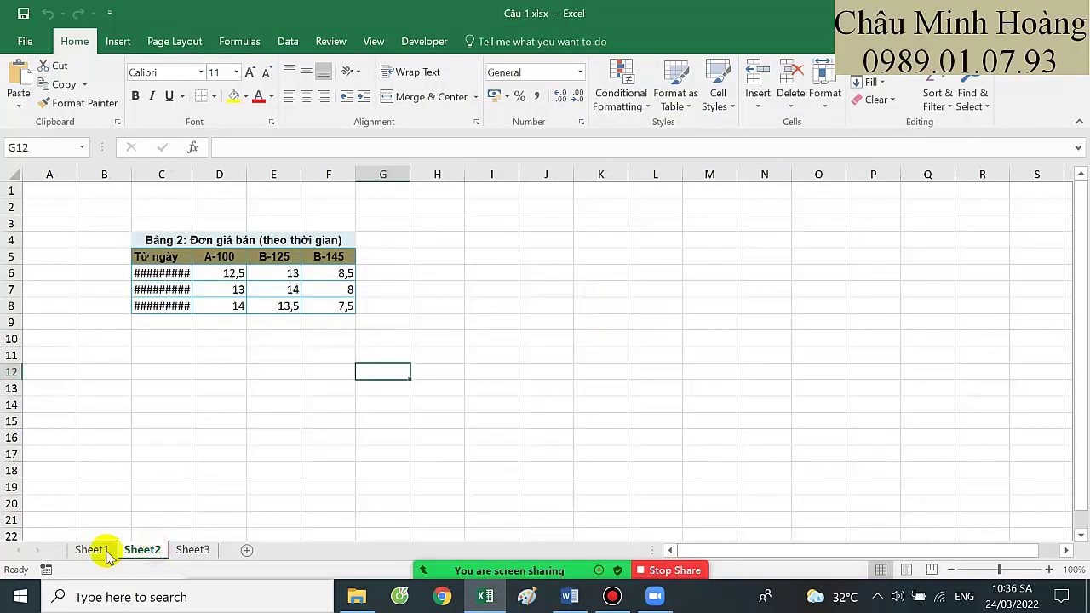
pyautogui.moveTo(190, 174); pyautogui.dragTo(240, 174)
pyautogui.click(503, 340)
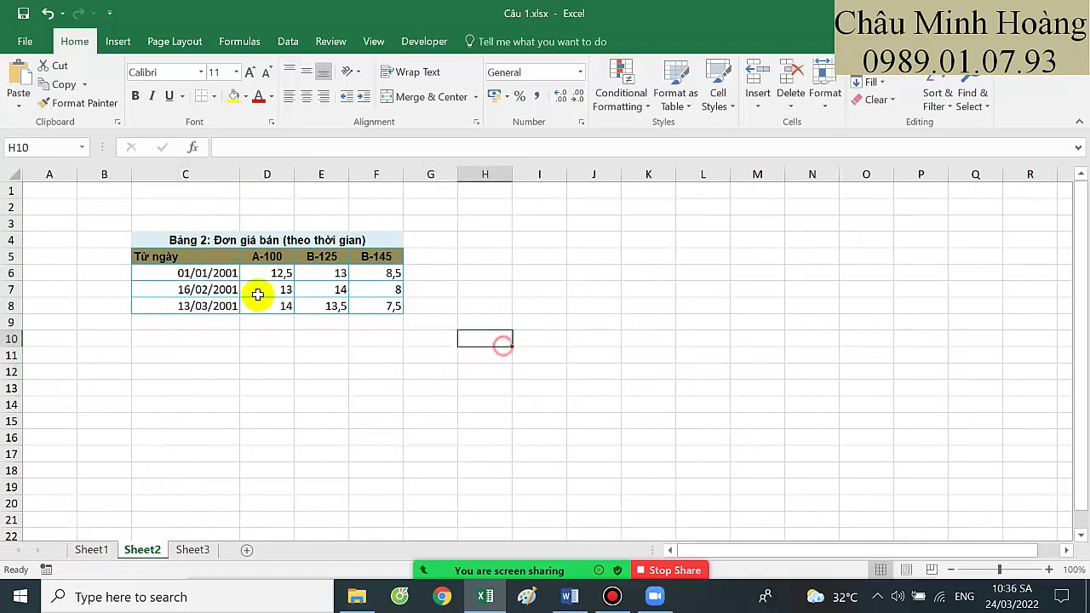
pyautogui.scroll(3, 358, 378)
pyautogui.moveTo(307, 307); pyautogui.dragTo(533, 380)
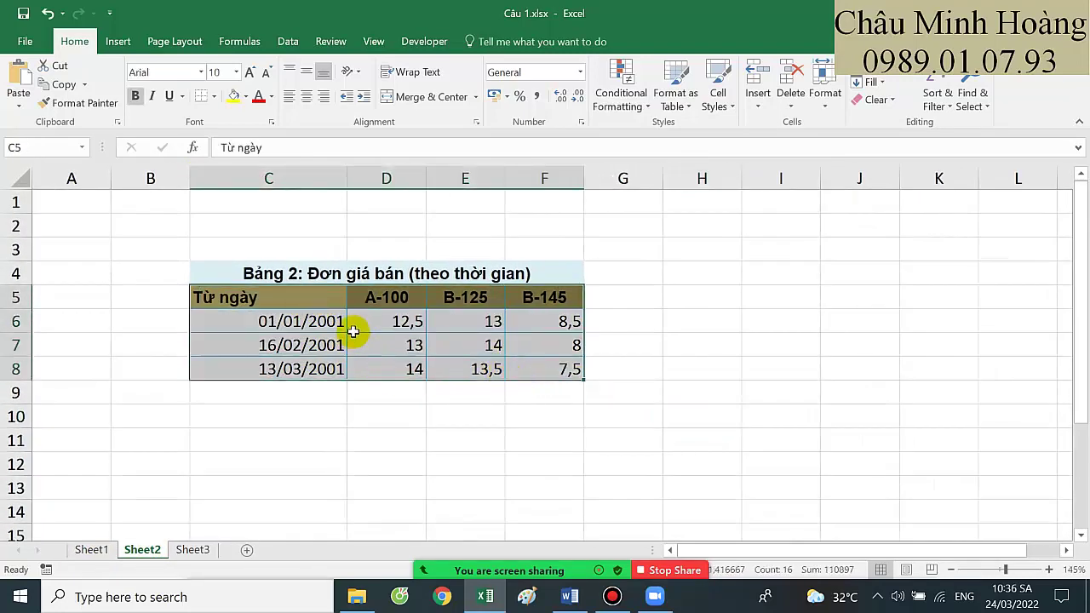
pyautogui.moveTo(377, 319); pyautogui.dragTo(545, 371)
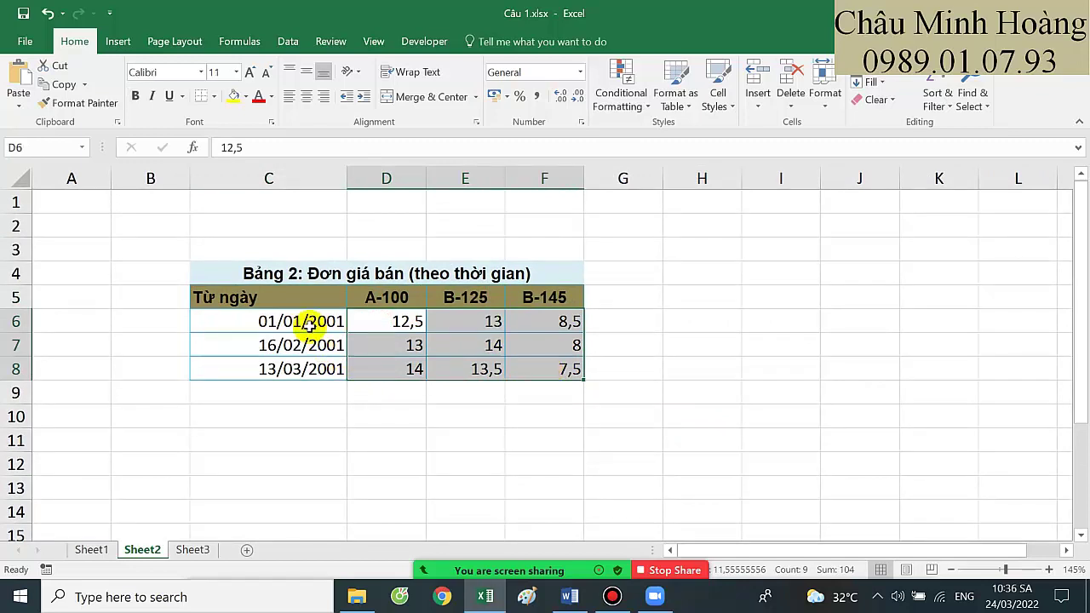
pyautogui.moveTo(312, 321); pyautogui.dragTo(308, 368)
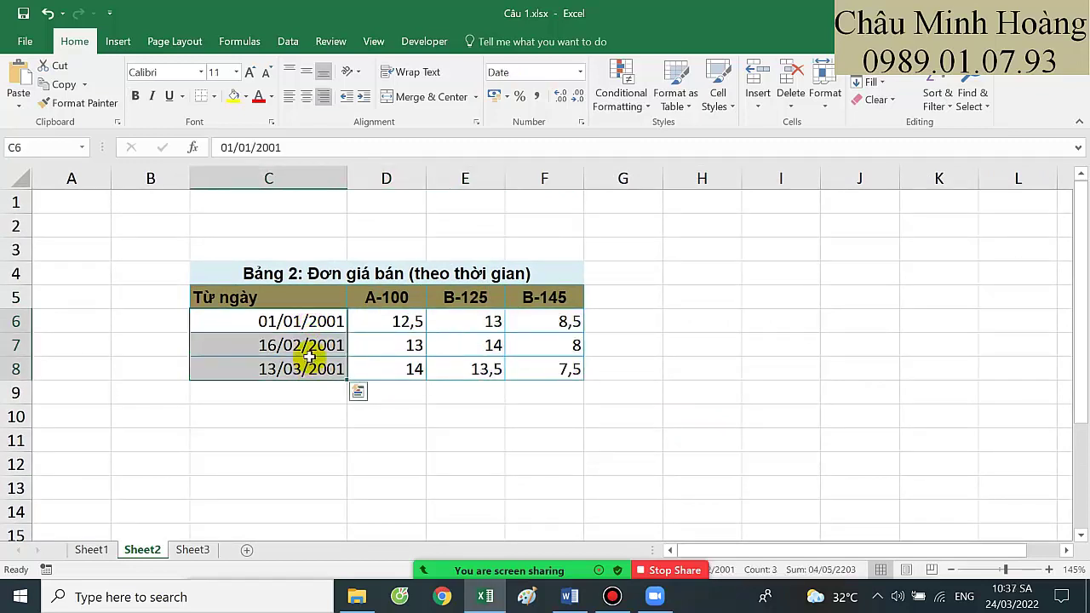
pyautogui.click(92, 549)
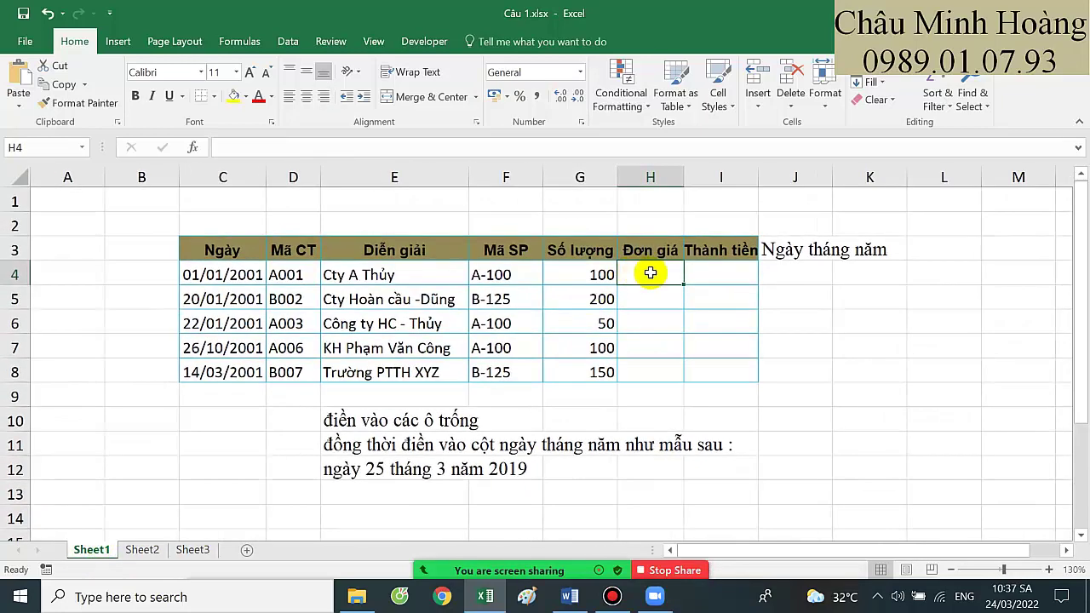
# Set the cell's font to Times New Roman, size 20
pyautogui.click(152, 68)
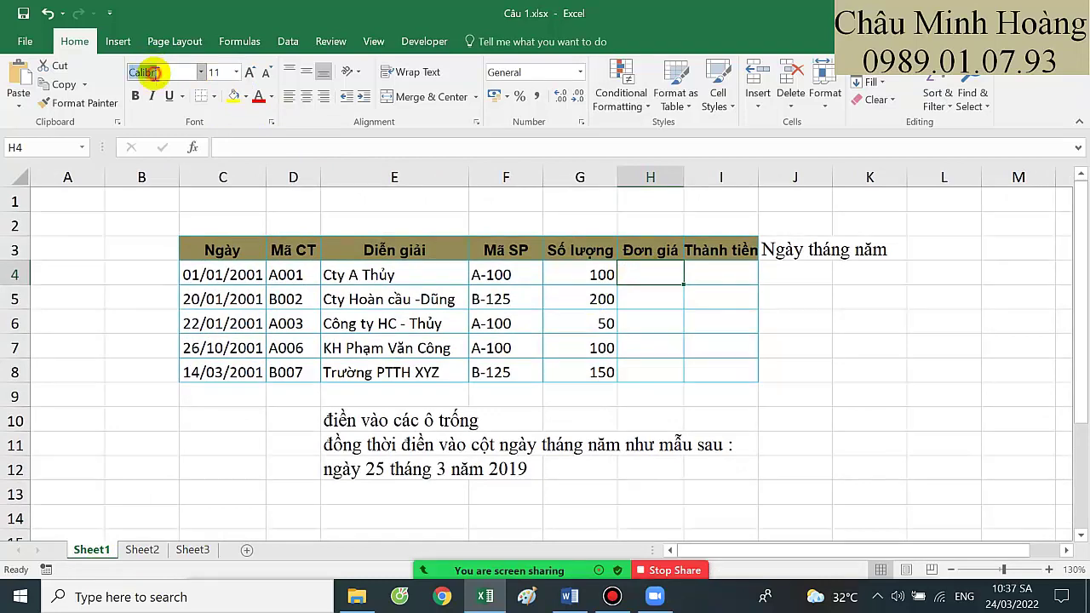
pyautogui.write('Times New Roman')
pyautogui.press('Return')
pyautogui.click(223, 71)
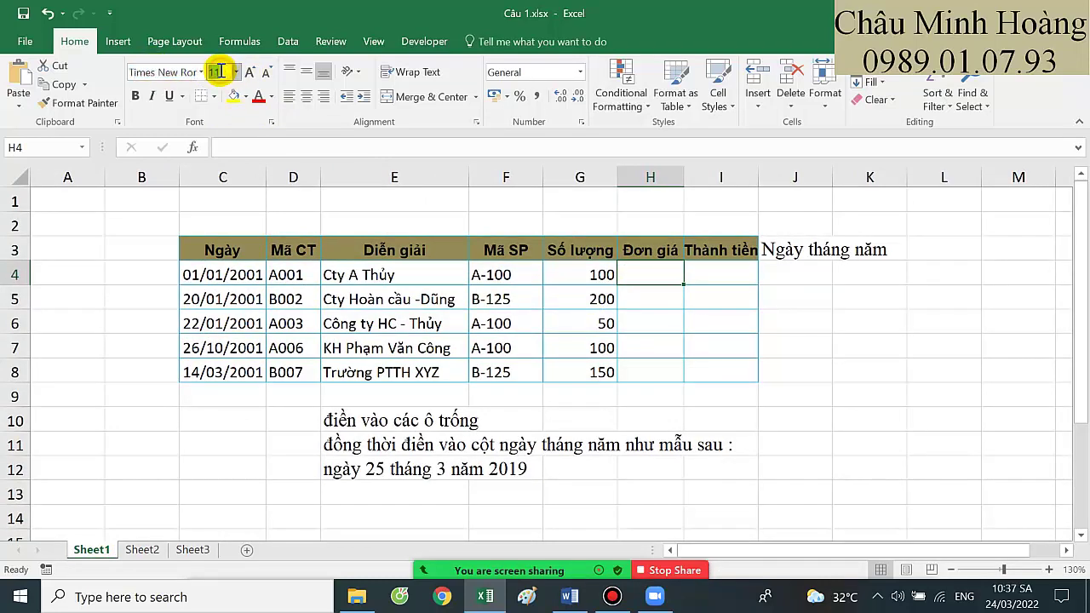
pyautogui.write('20')
pyautogui.press('Return')
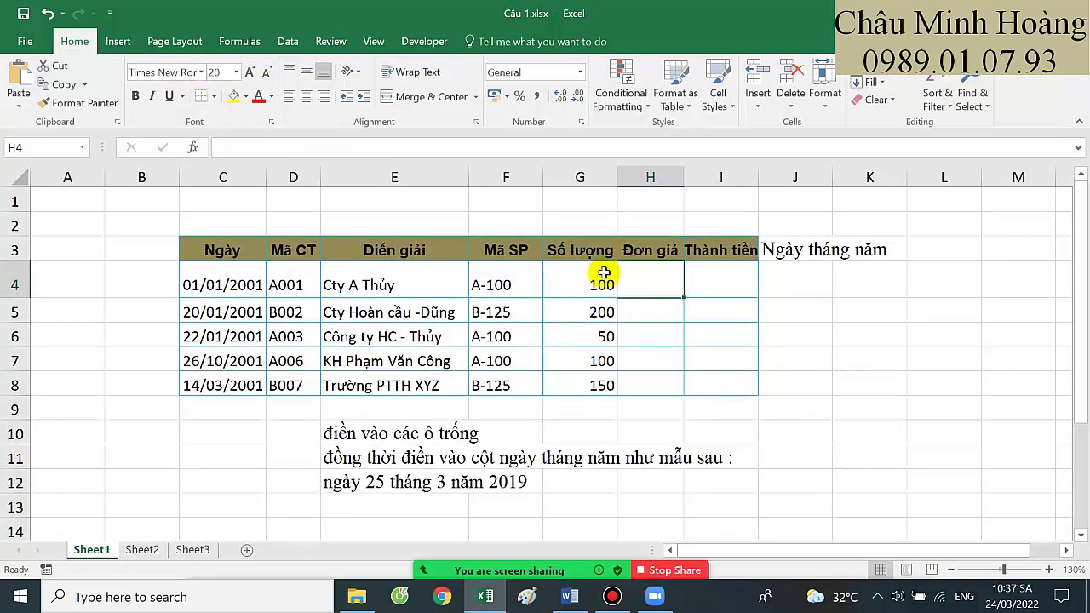
# Begin =VLOOKUP(C4;Sheet2!$C$6:$F$8; in H4, locking the Bảng 2 range absolute
pyautogui.write('=vl')
pyautogui.press('Tab')
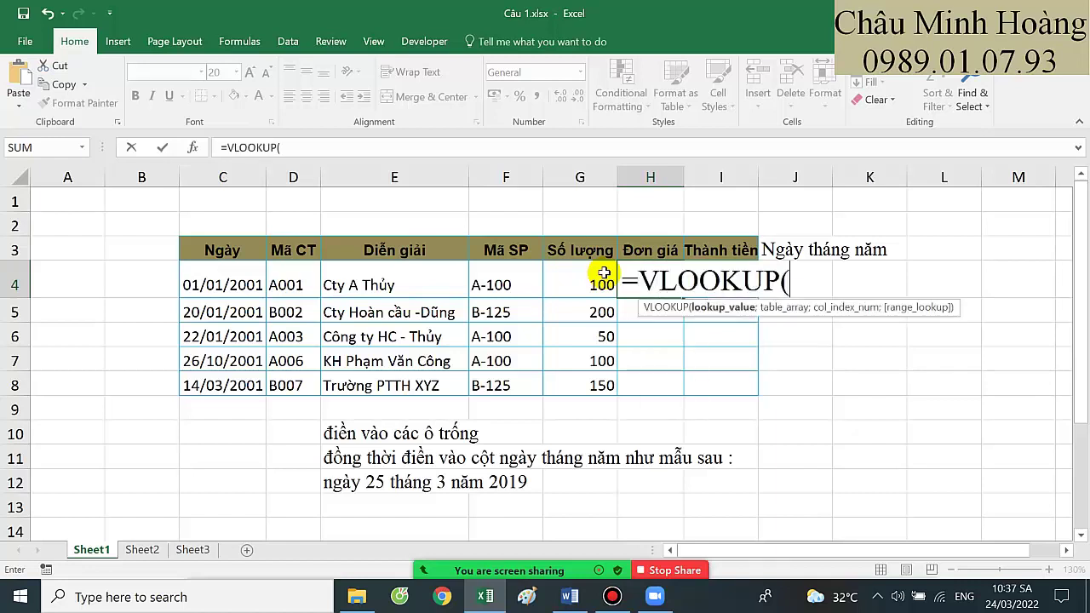
pyautogui.click(227, 283)
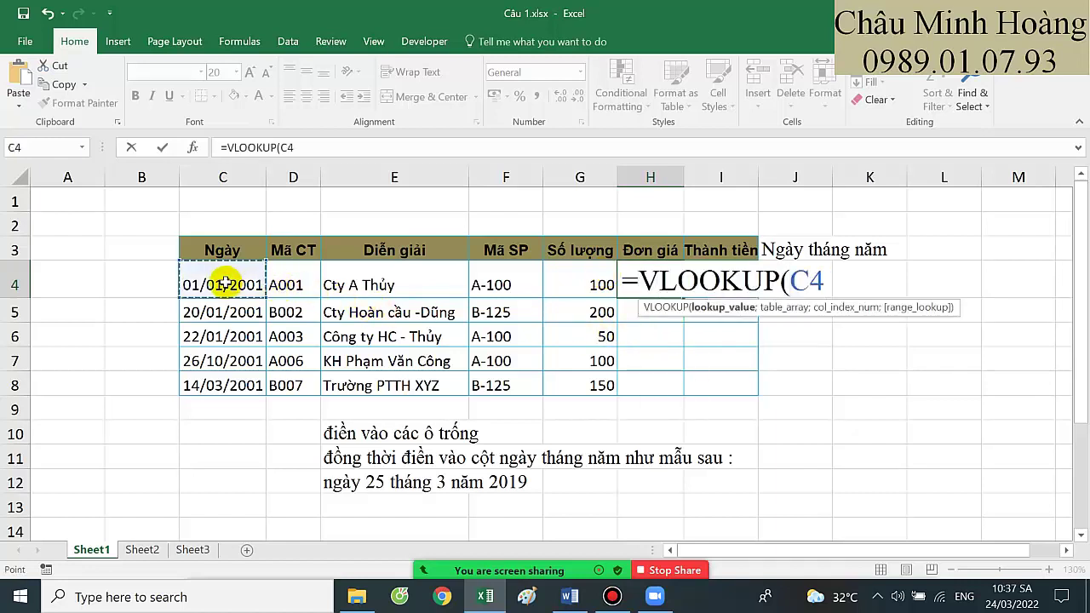
pyautogui.write(';')
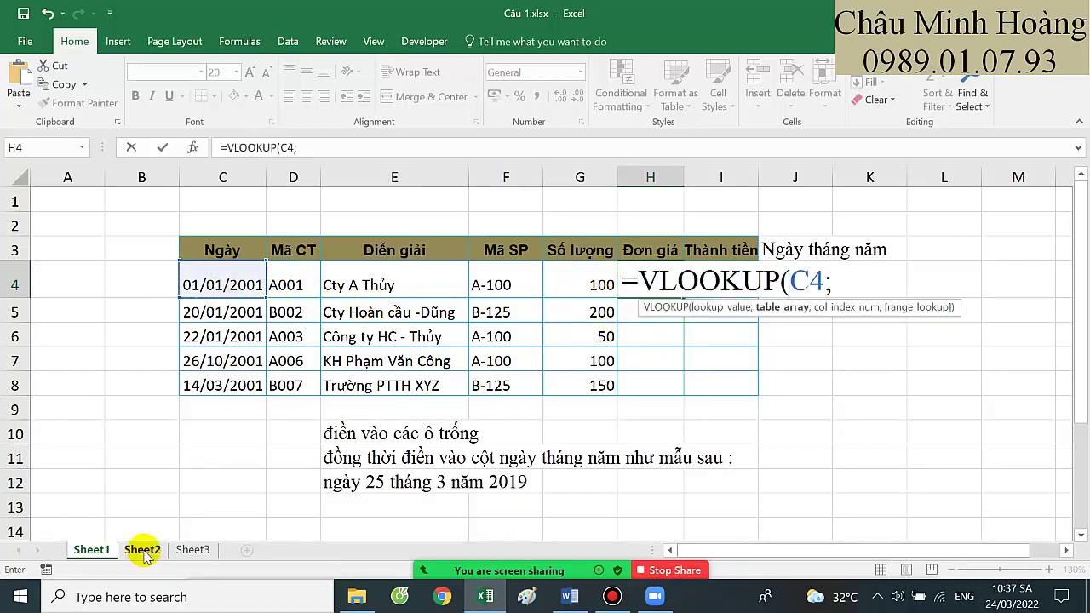
pyautogui.click(142, 550)
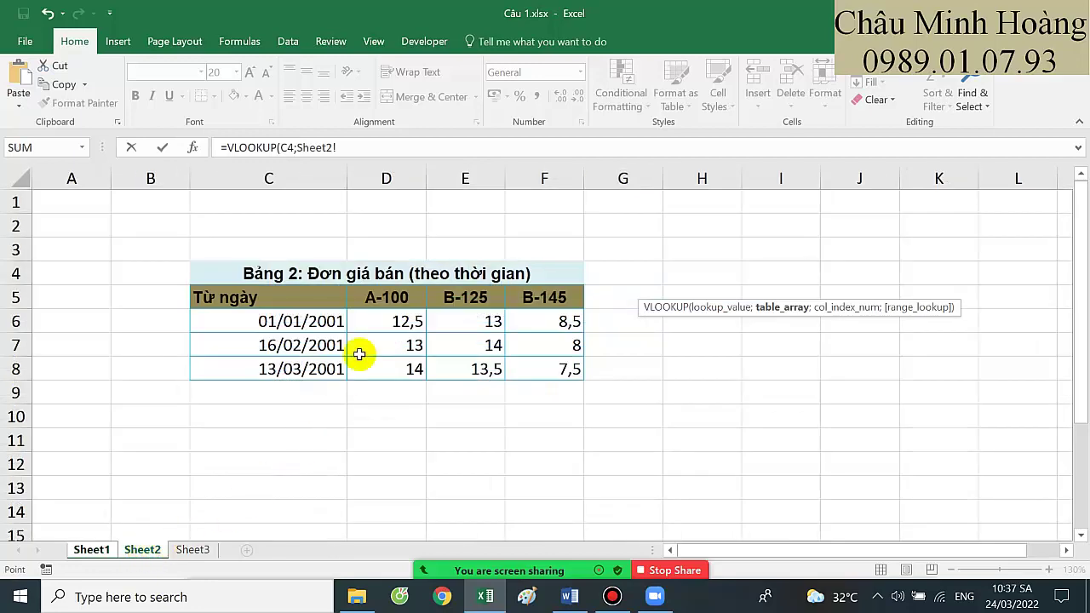
pyautogui.moveTo(360, 148); pyautogui.dragTo(309, 149)
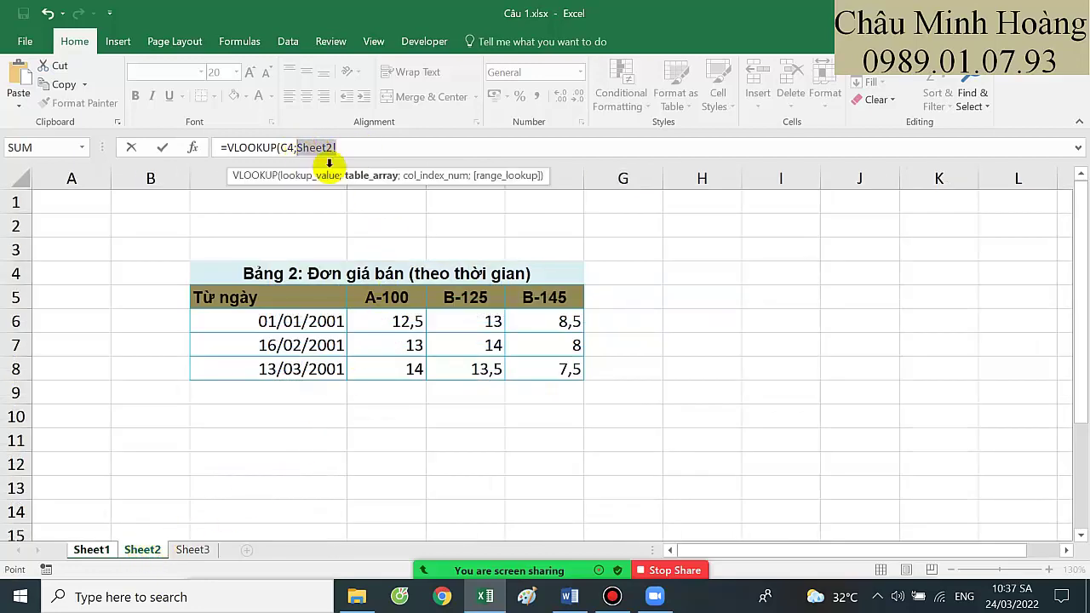
pyautogui.press('BackSpace')
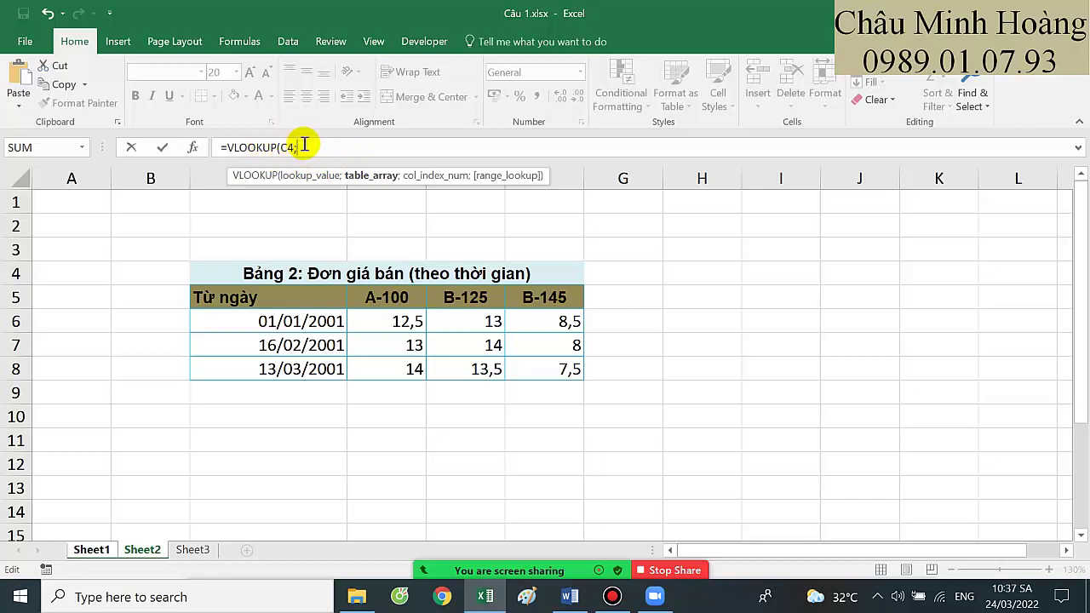
pyautogui.moveTo(323, 318); pyautogui.dragTo(542, 362)
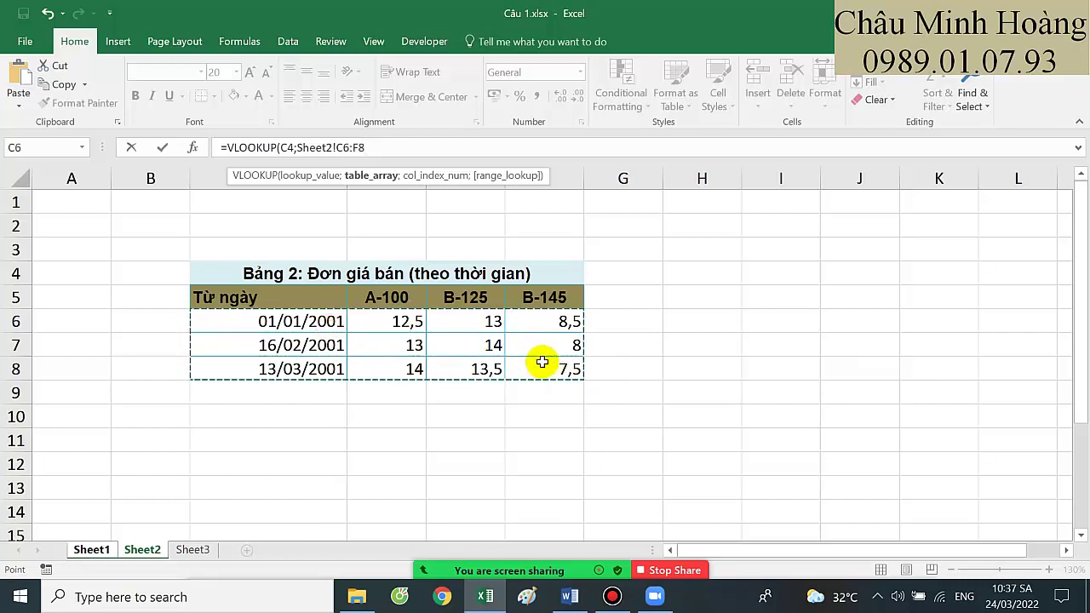
pyautogui.press('F4')
pyautogui.write(';')
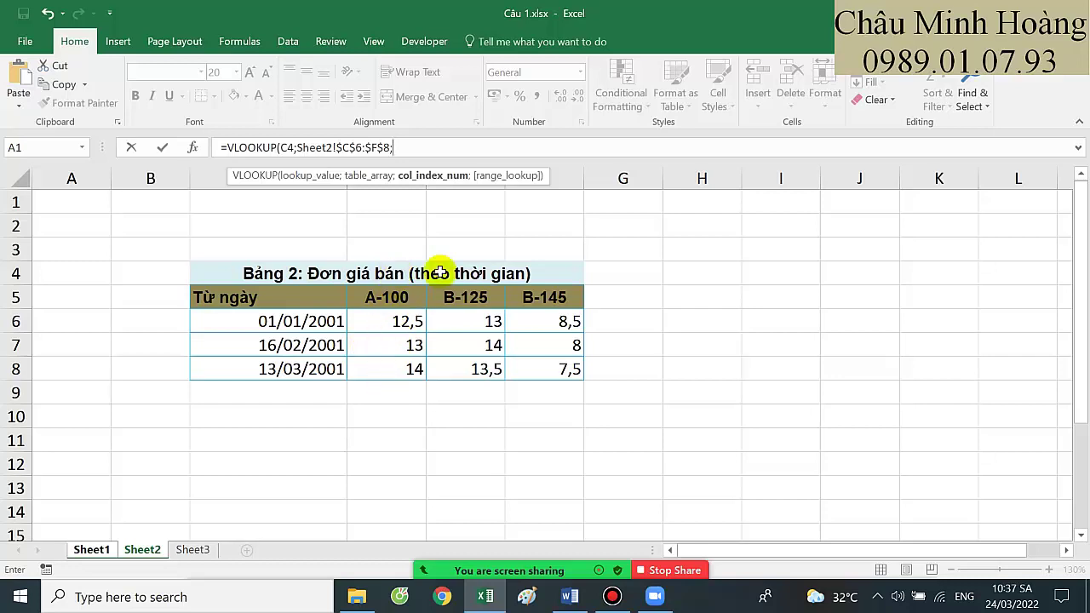
# Complete H4's VLOOKUP column with nested IFs on F4: A-100→2, B-125→3, else 4
pyautogui.click(107, 549)
pyautogui.press('BackSpace')
pyautogui.press('BackSpace')
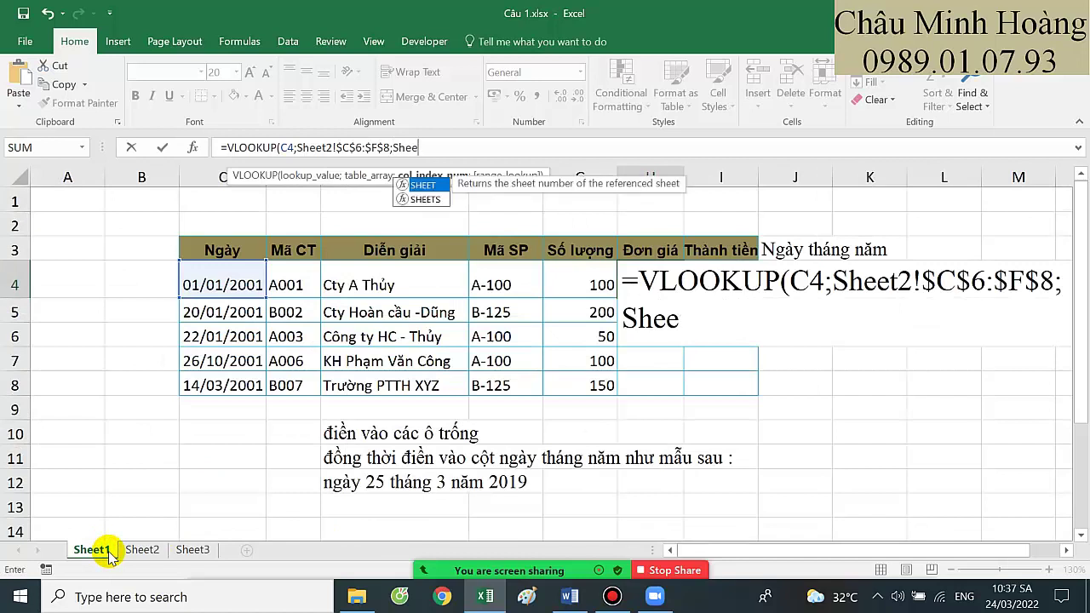
pyautogui.press('BackSpace')
pyautogui.press('BackSpace')
pyautogui.write('if(')
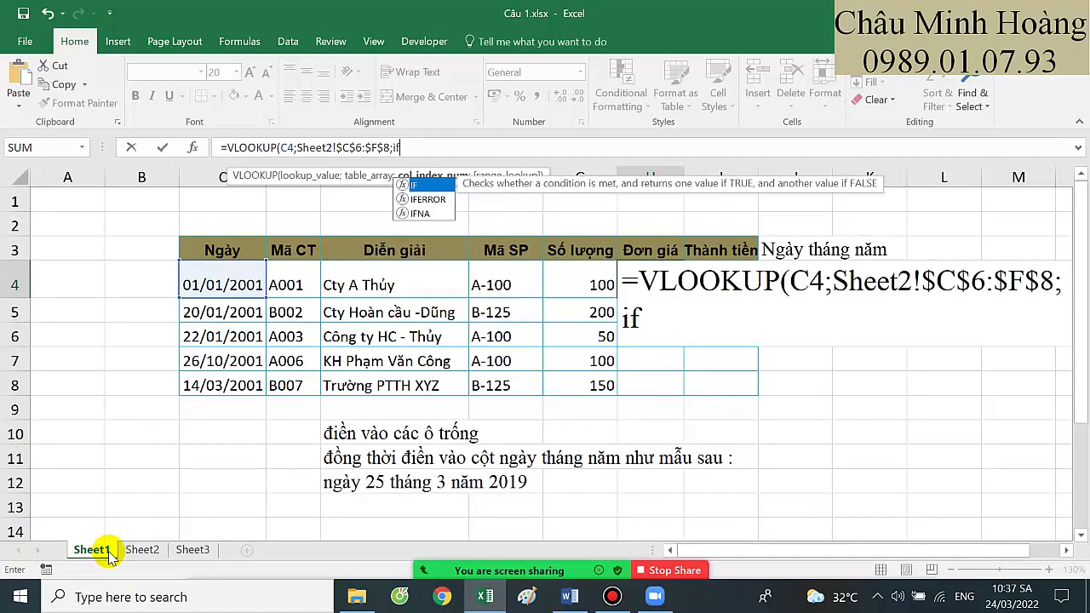
pyautogui.click(509, 287)
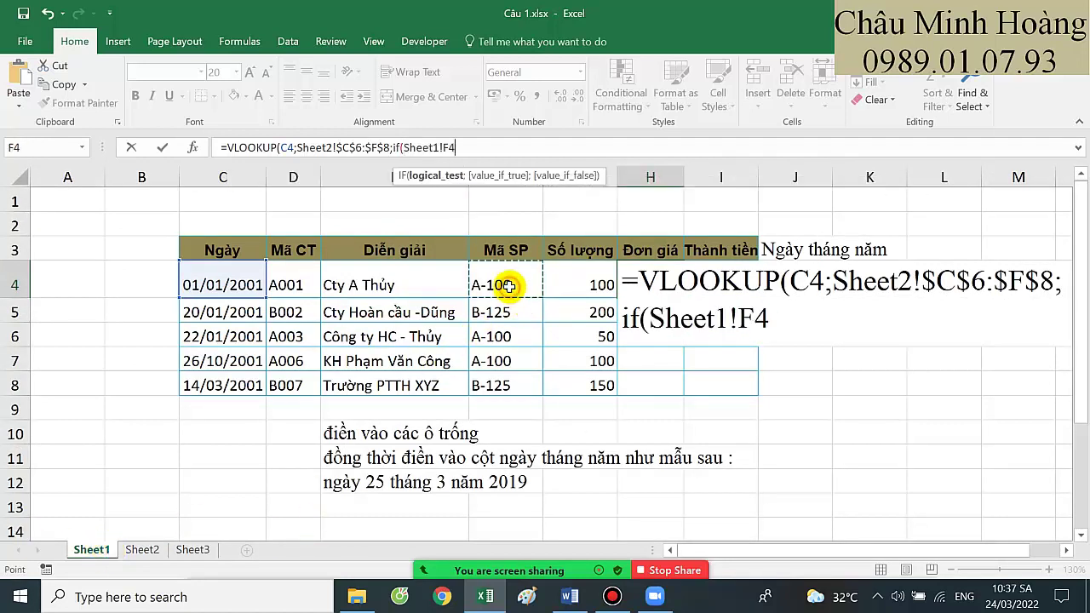
pyautogui.write('="A-')
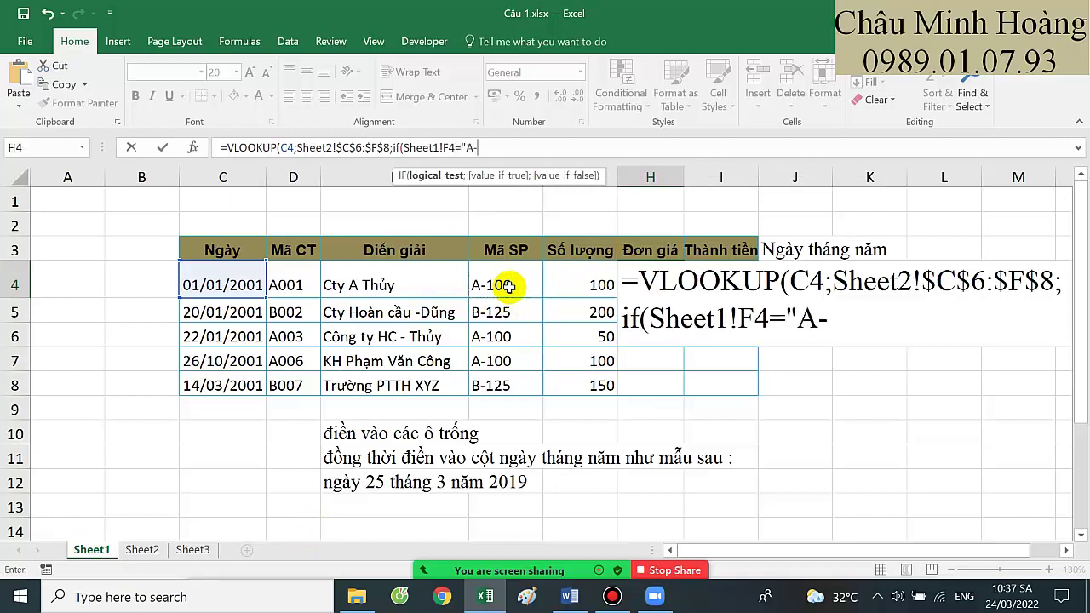
pyautogui.write('100";')
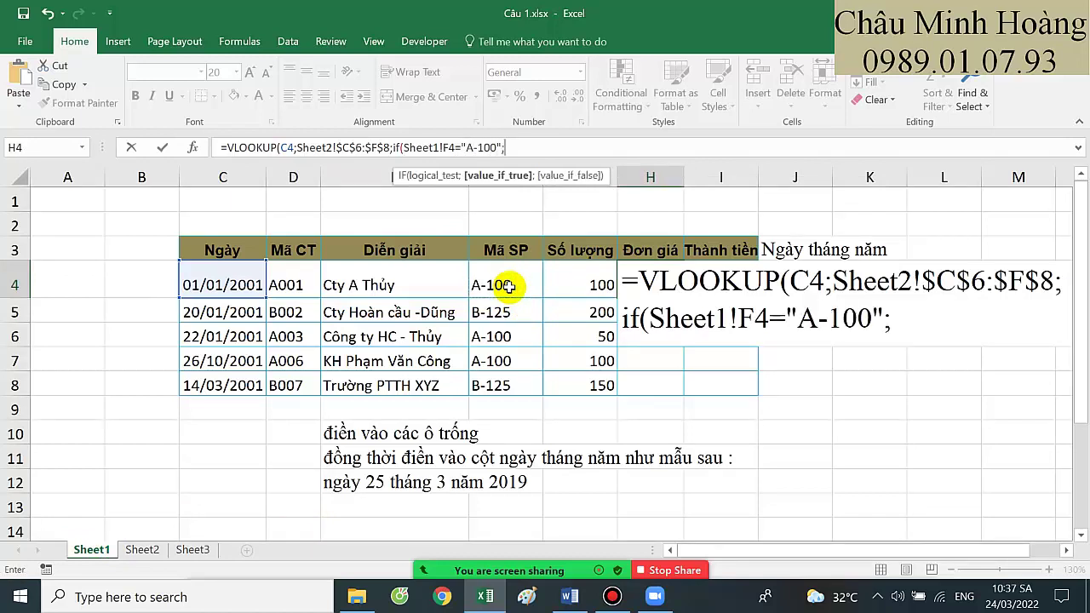
pyautogui.write('2;if(')
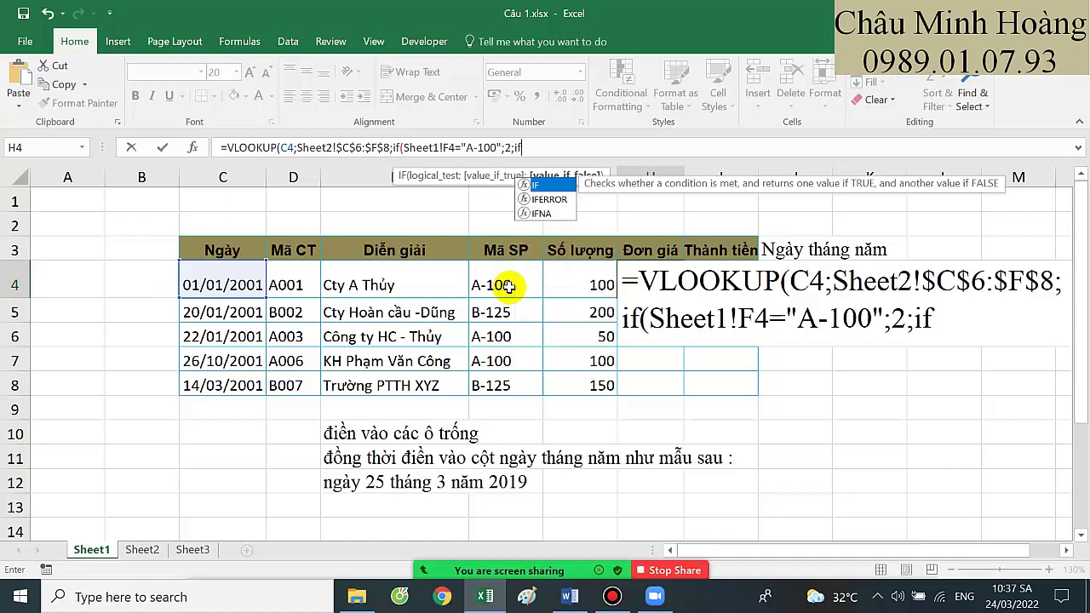
pyautogui.click(509, 287)
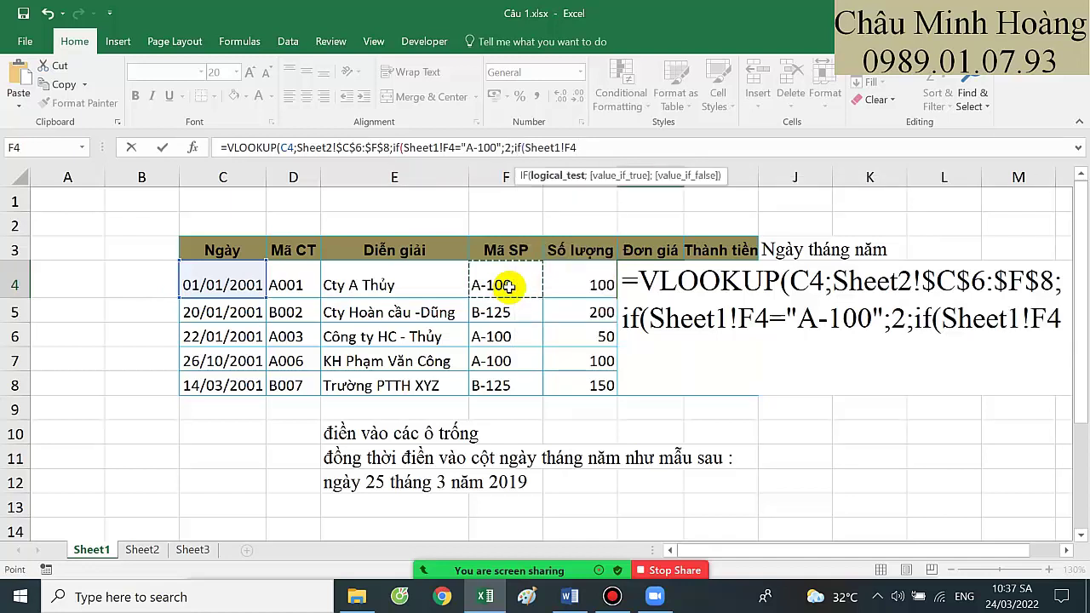
pyautogui.write('="B-12')
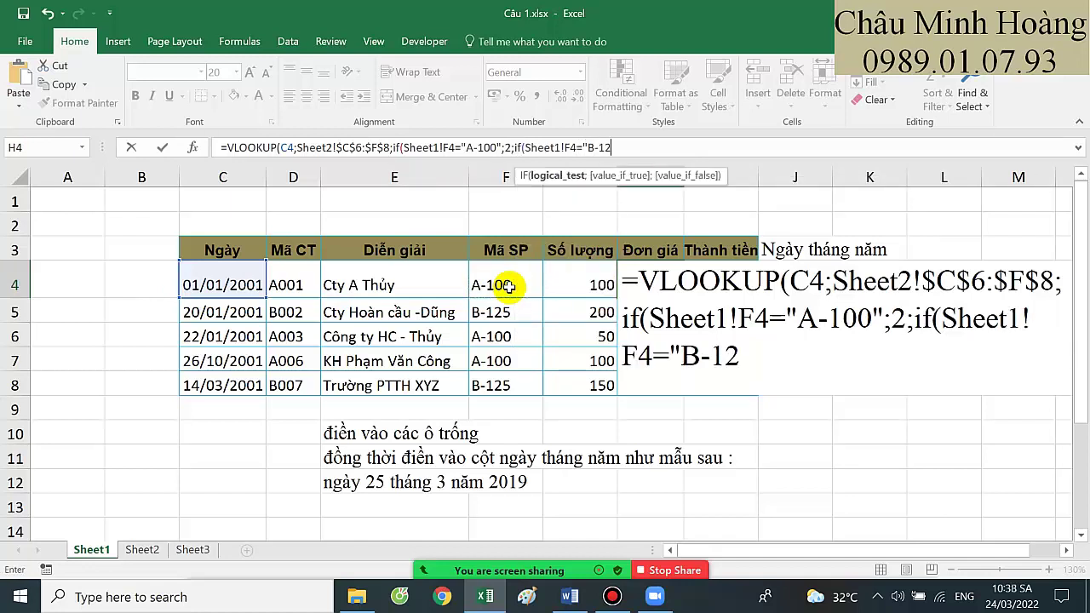
pyautogui.write('5";')
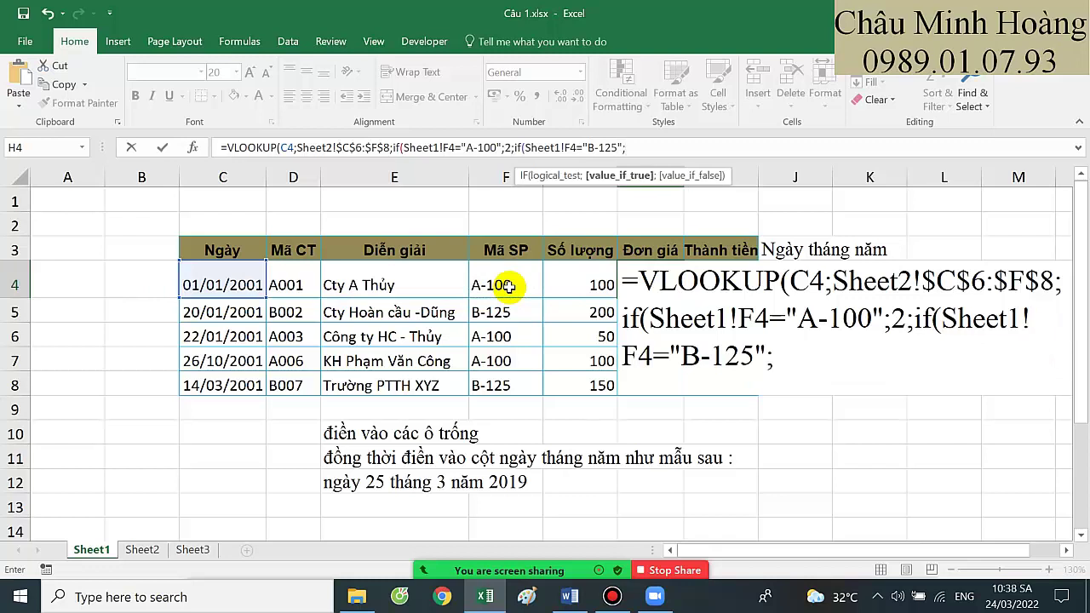
pyautogui.write('3;')
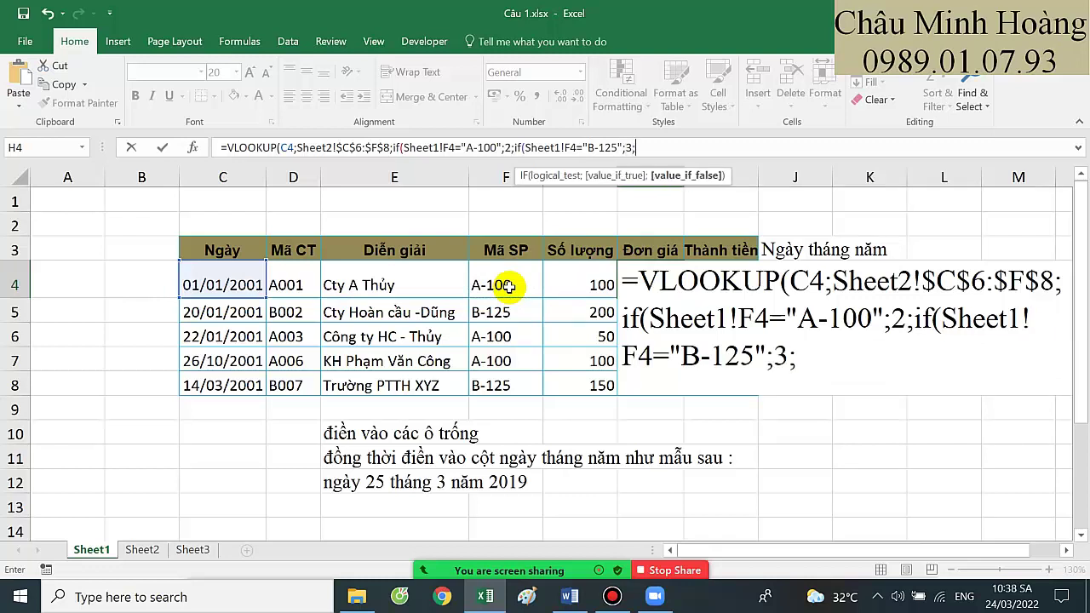
pyautogui.write('4)')
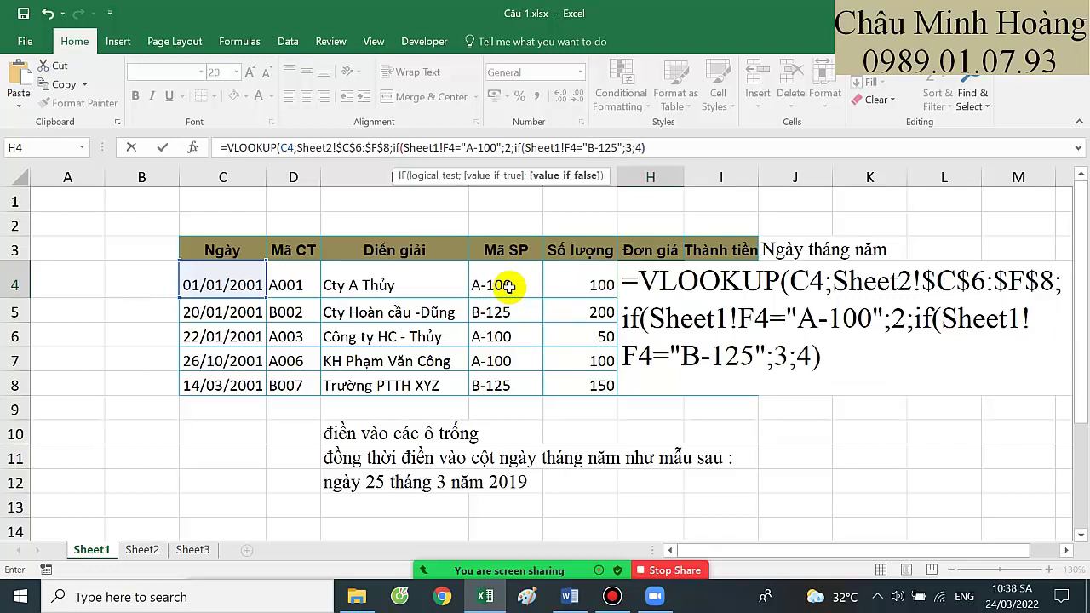
pyautogui.write(');1)')
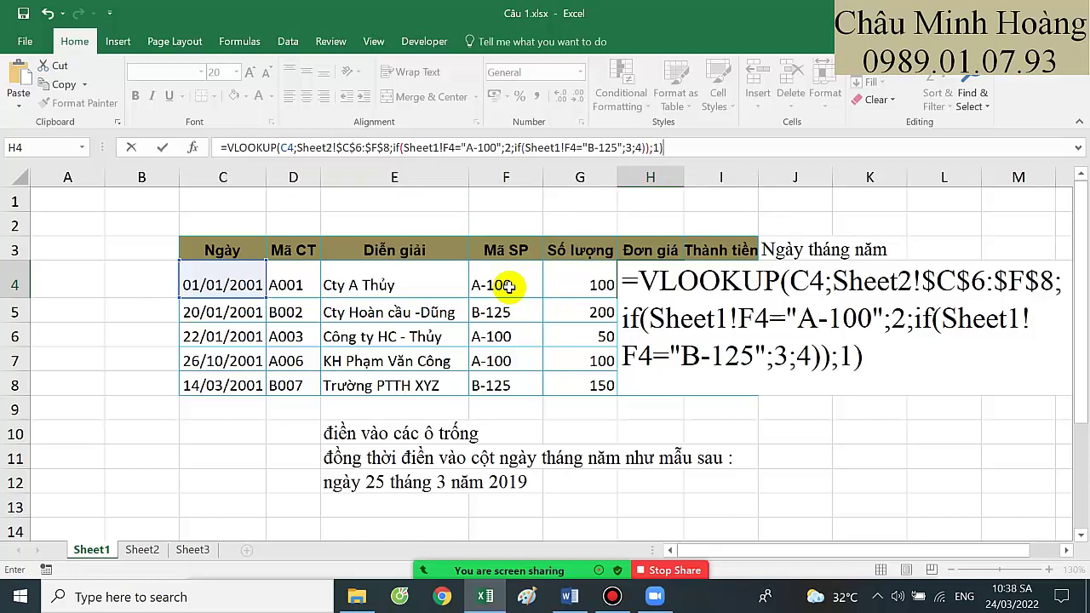
pyautogui.press('Return')
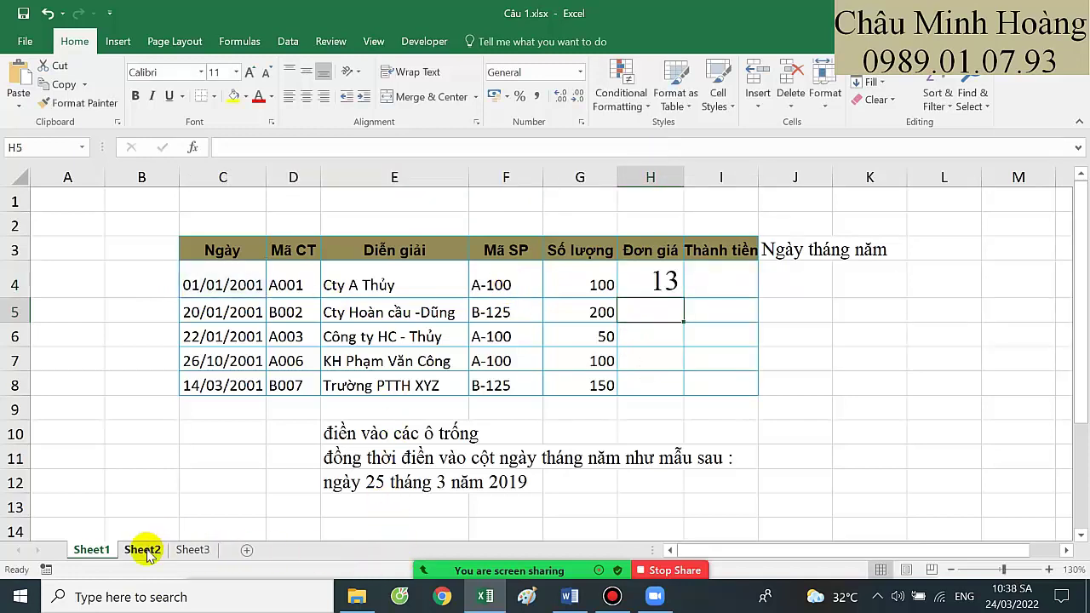
pyautogui.click(142, 550)
pyautogui.click(469, 300)
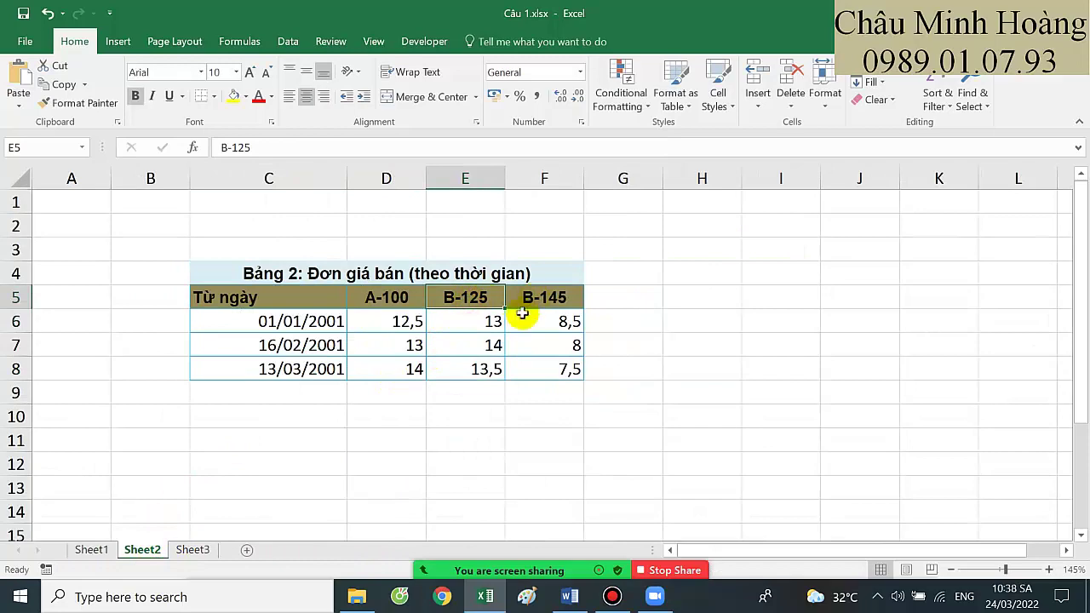
pyautogui.click(81, 551)
pyautogui.doubleClick(639, 288)
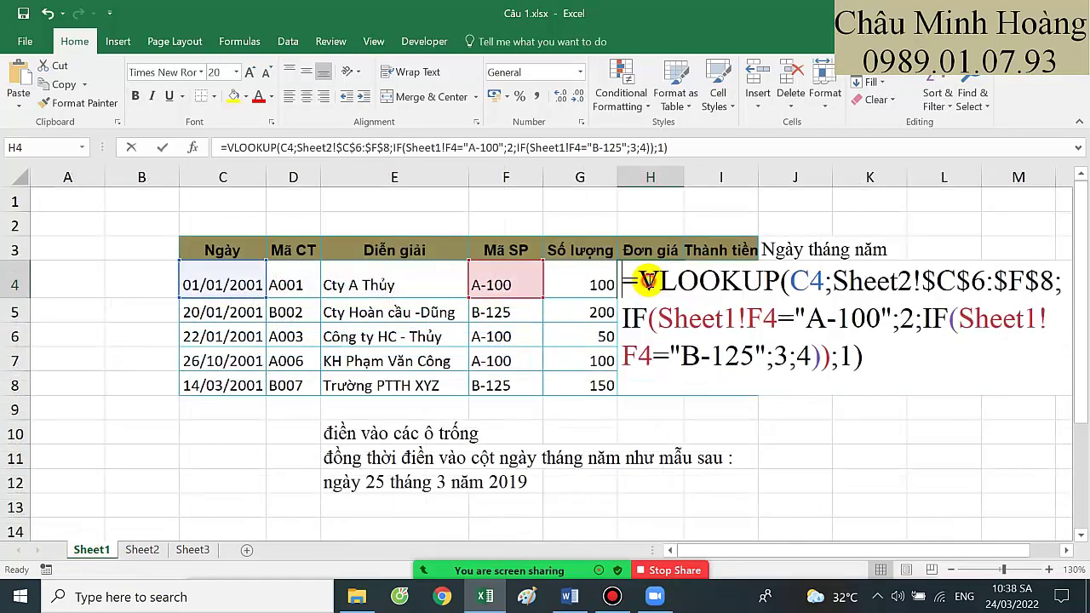
pyautogui.click(1068, 549)
pyautogui.click(1068, 549)
pyautogui.click(1069, 549)
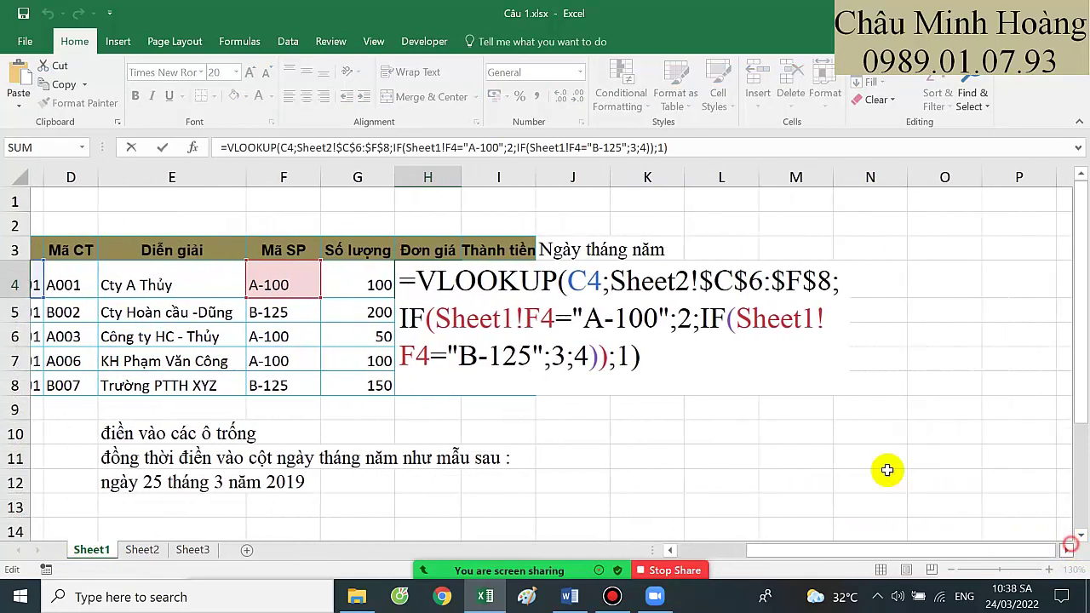
pyautogui.moveTo(841, 320); pyautogui.dragTo(412, 271)
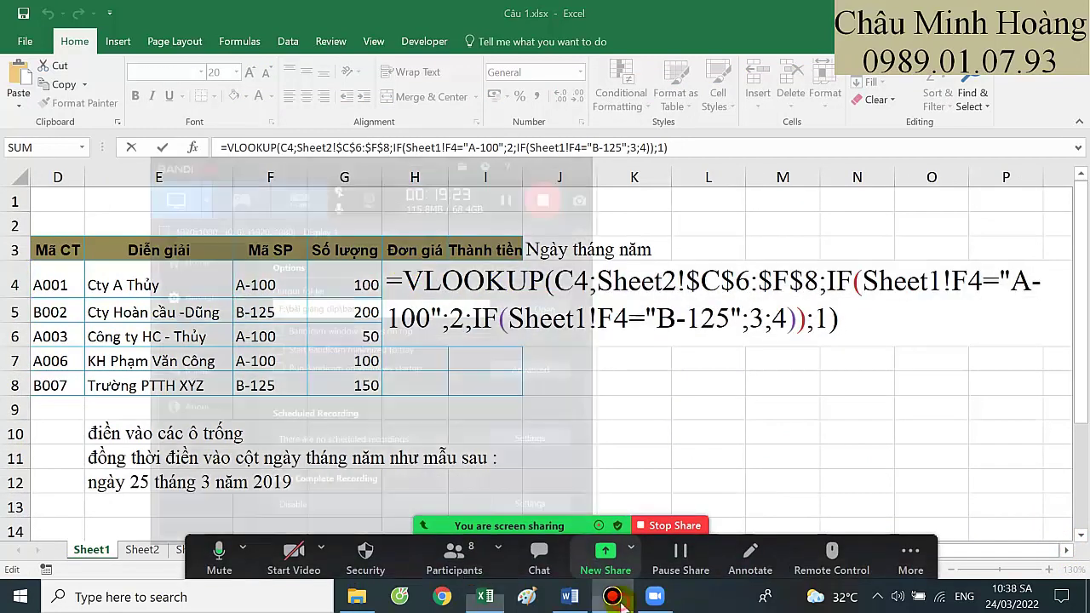
pyautogui.click(613, 597)
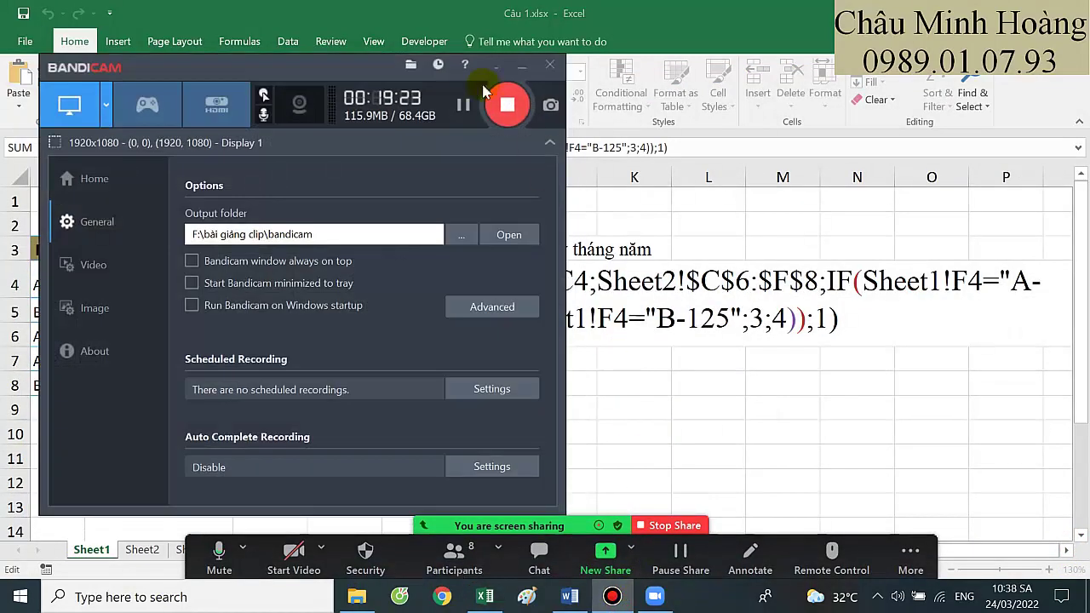
pyautogui.click(463, 104)
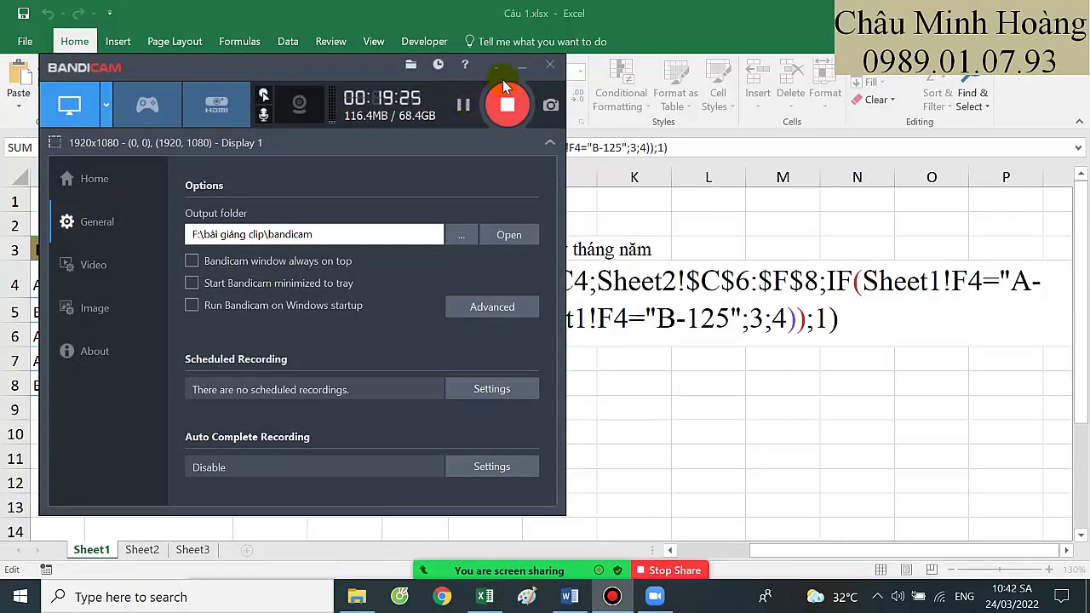
pyautogui.click(522, 72)
# Enter =G4*H4 in I4 for Thành tiền, then show Sheet3's summary table
pyautogui.press('Return')
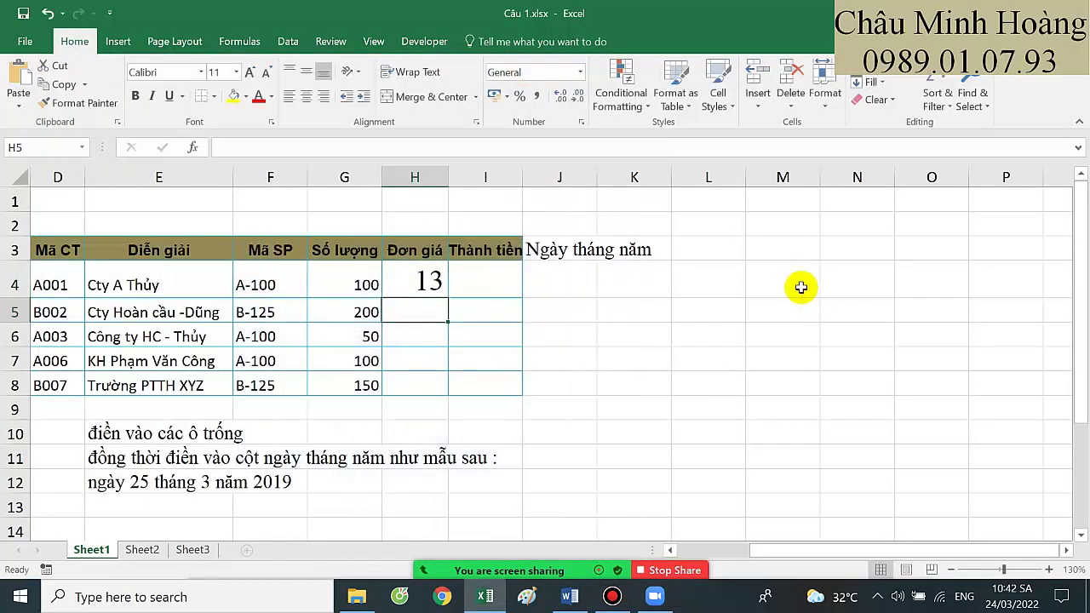
pyautogui.click(498, 291)
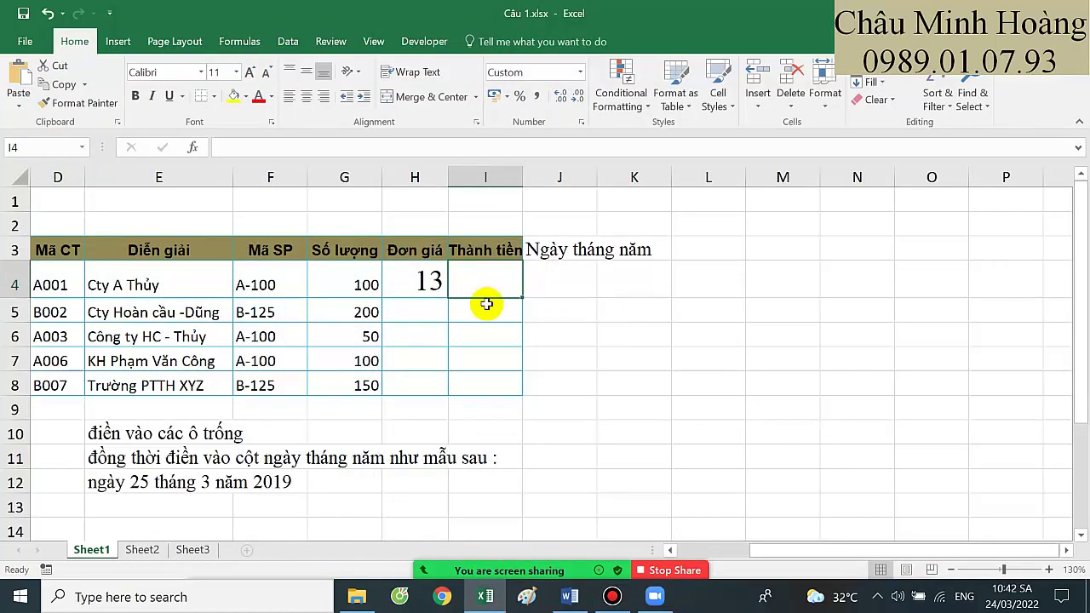
pyautogui.write('=')
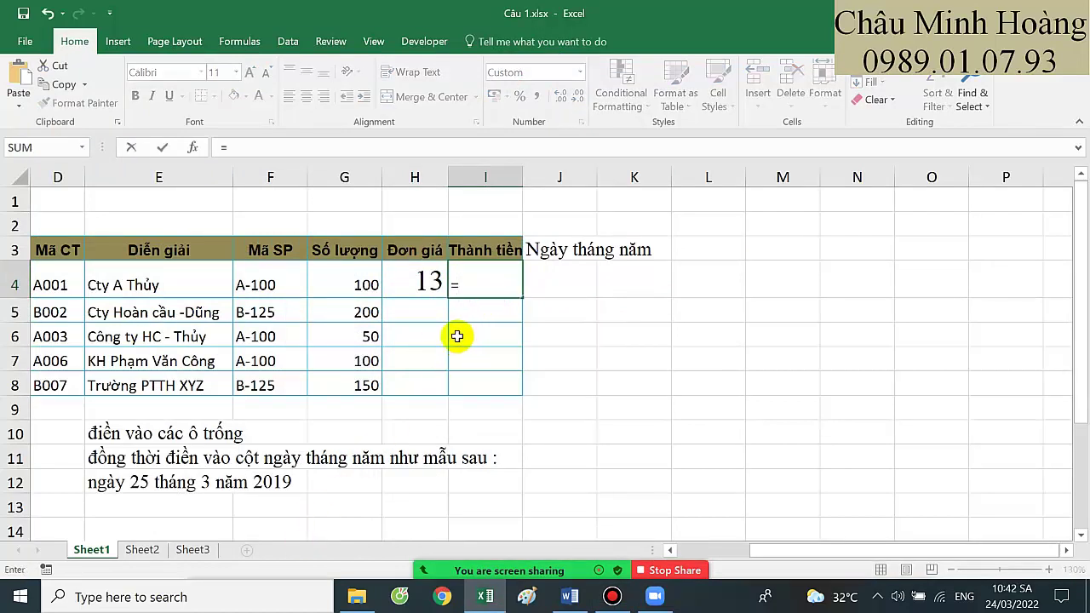
pyautogui.click(356, 281)
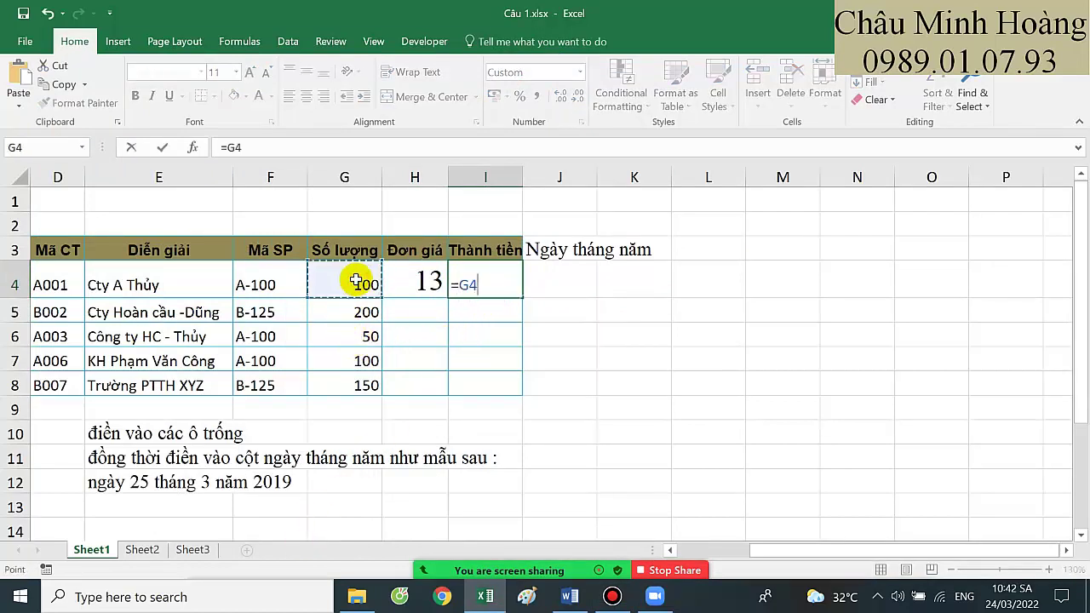
pyautogui.write('*')
pyautogui.click(406, 281)
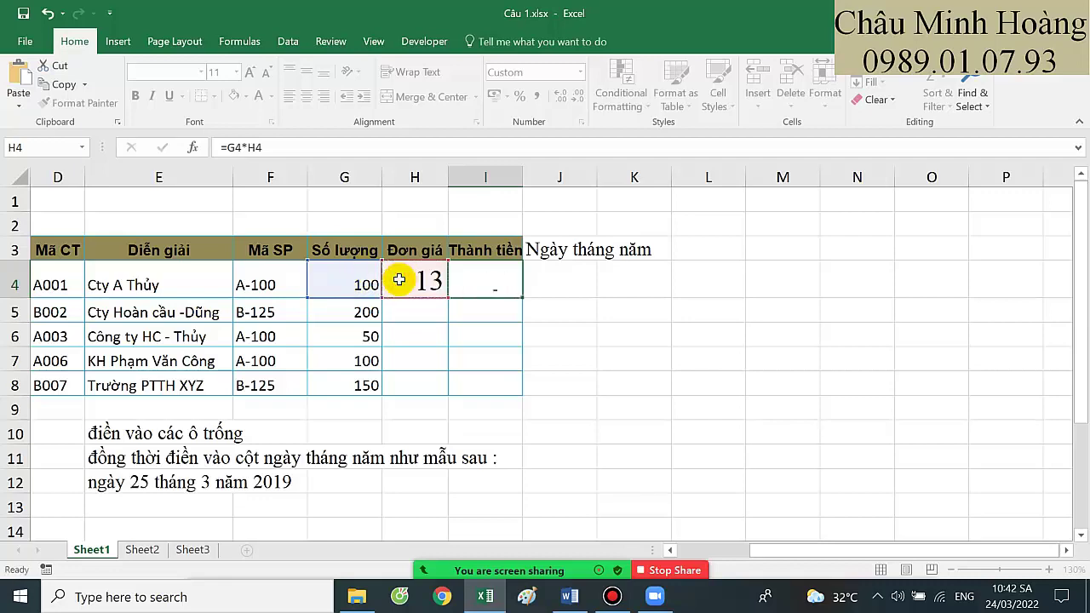
pyautogui.press('Return')
pyautogui.click(189, 550)
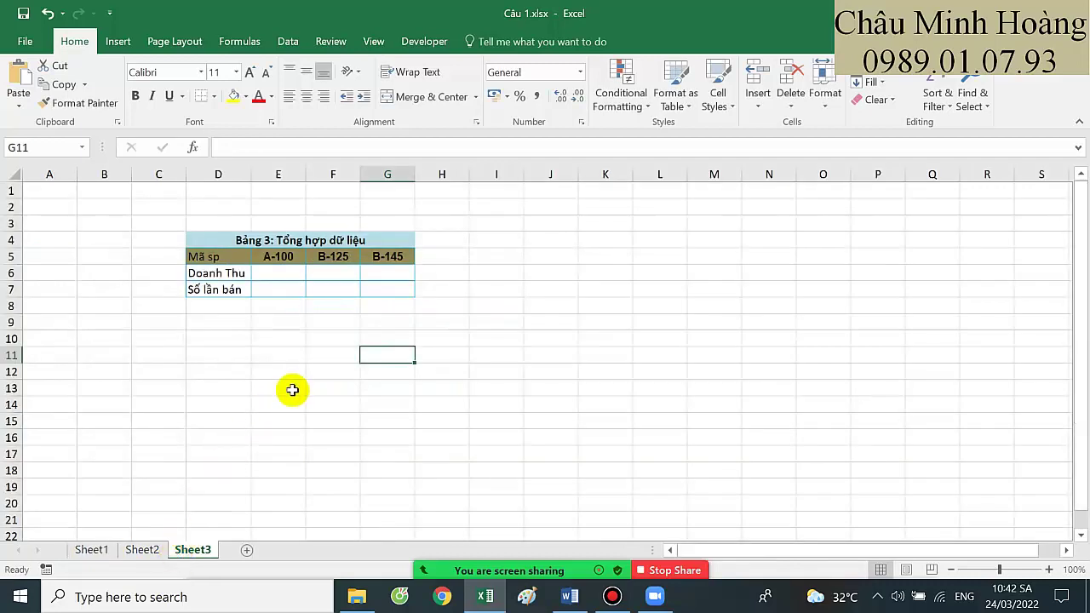
# Format the empty cells E6:G7 as Times New Roman, size 20
pyautogui.scroll(4, 497, 397)
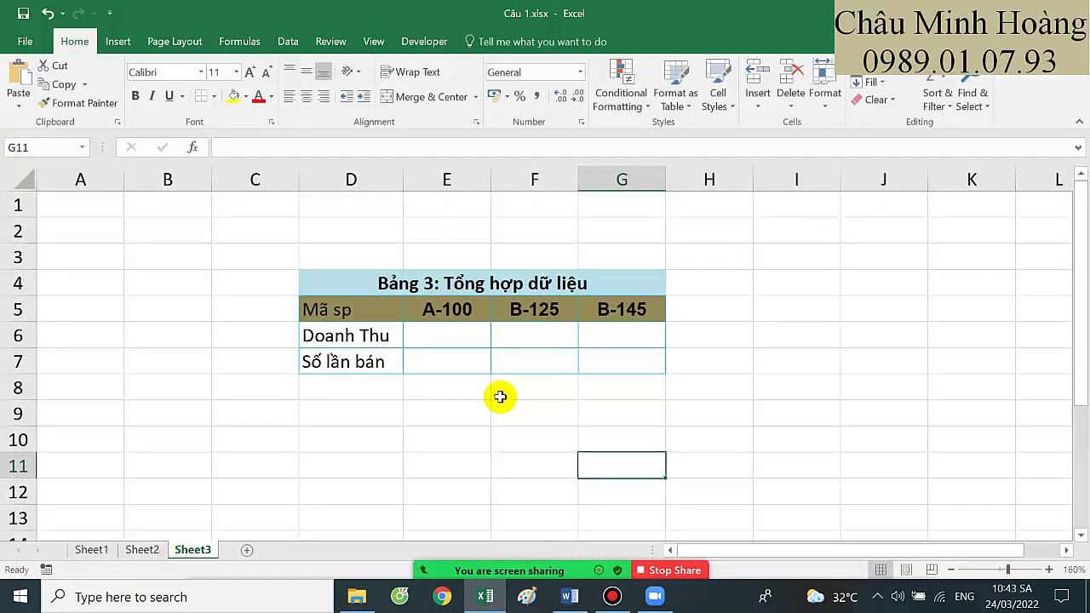
pyautogui.scroll(1, 500, 397)
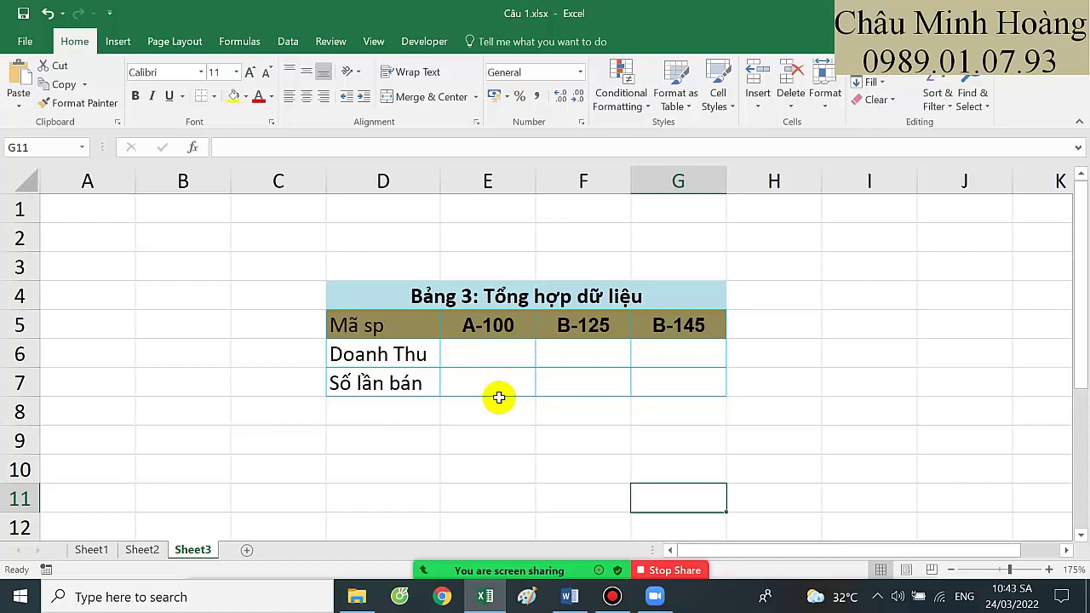
pyautogui.moveTo(506, 358); pyautogui.dragTo(669, 373)
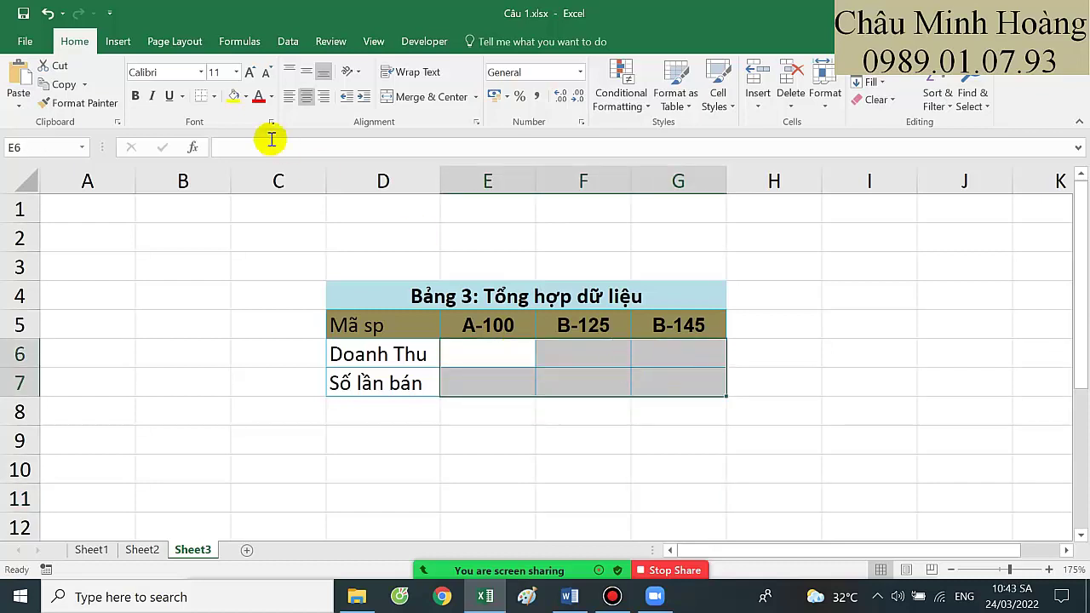
pyautogui.write('Times New Roman')
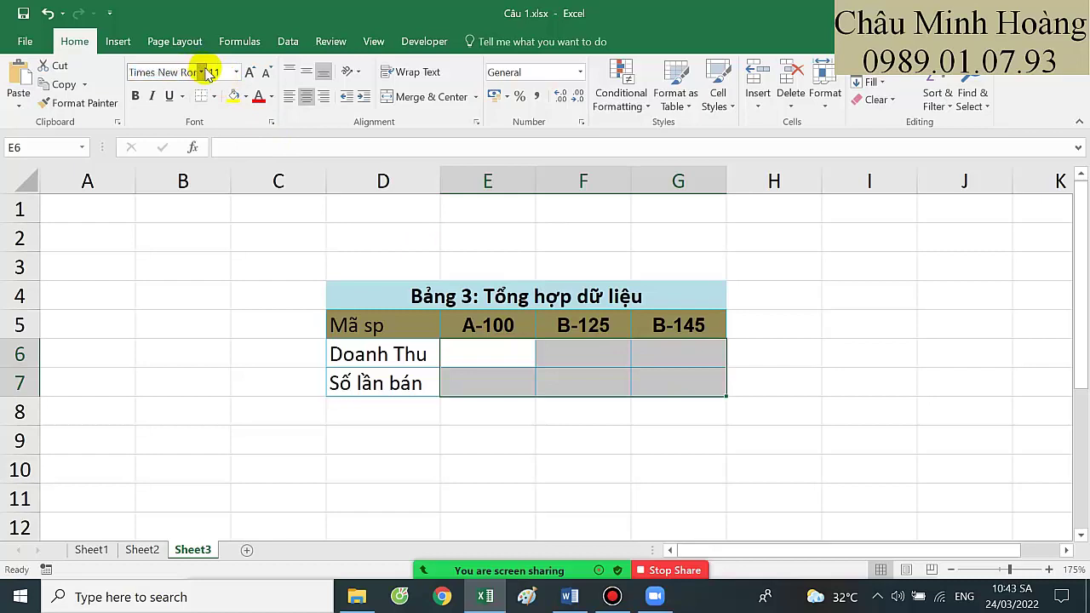
pyautogui.click(211, 70)
pyautogui.write('20')
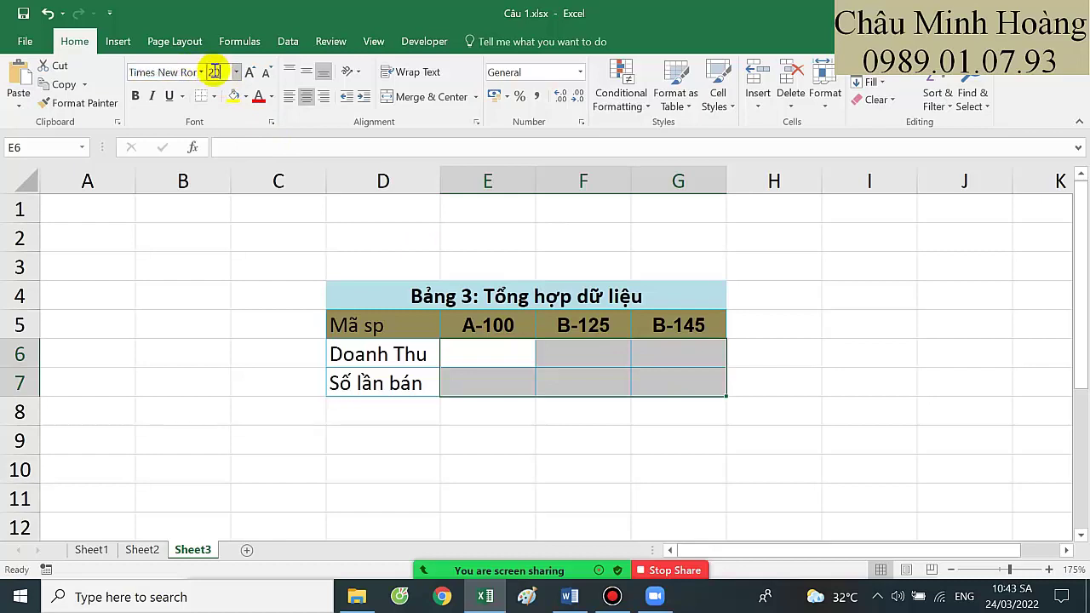
pyautogui.press('Return')
pyautogui.click(467, 372)
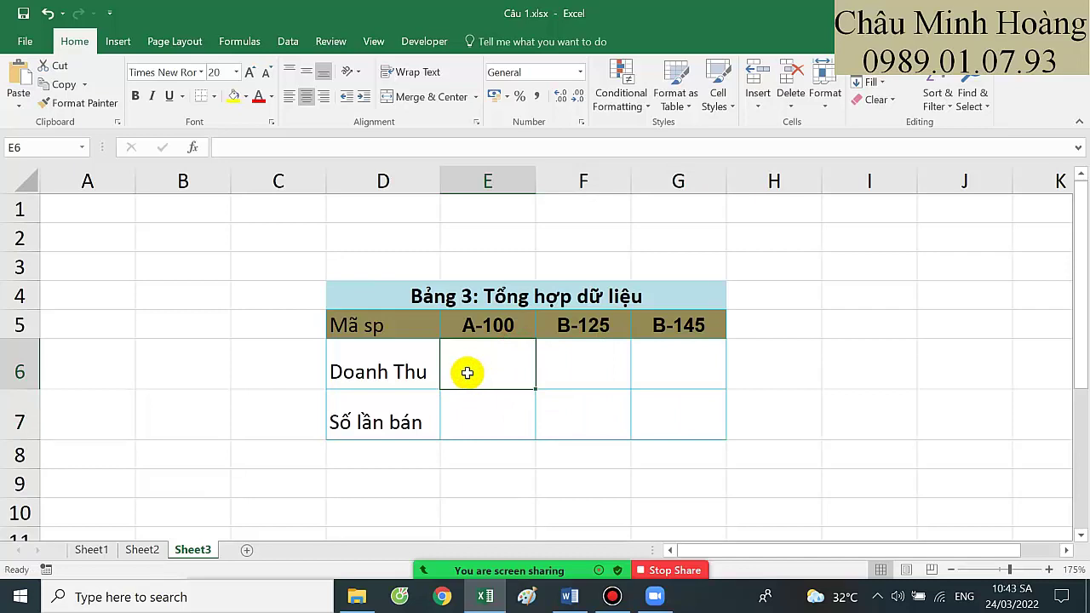
# Start =SUMIF in E6 with Sheet1!$F$4:$F$8 as range and Sheet3!E$5 as criteria
pyautogui.write('=sumif')
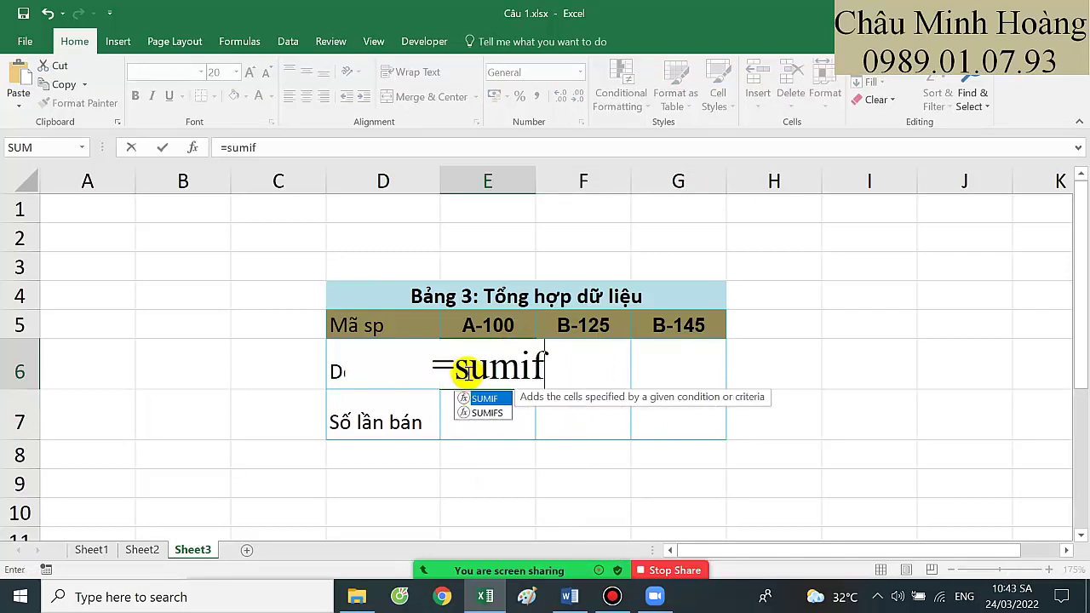
pyautogui.press('Tab')
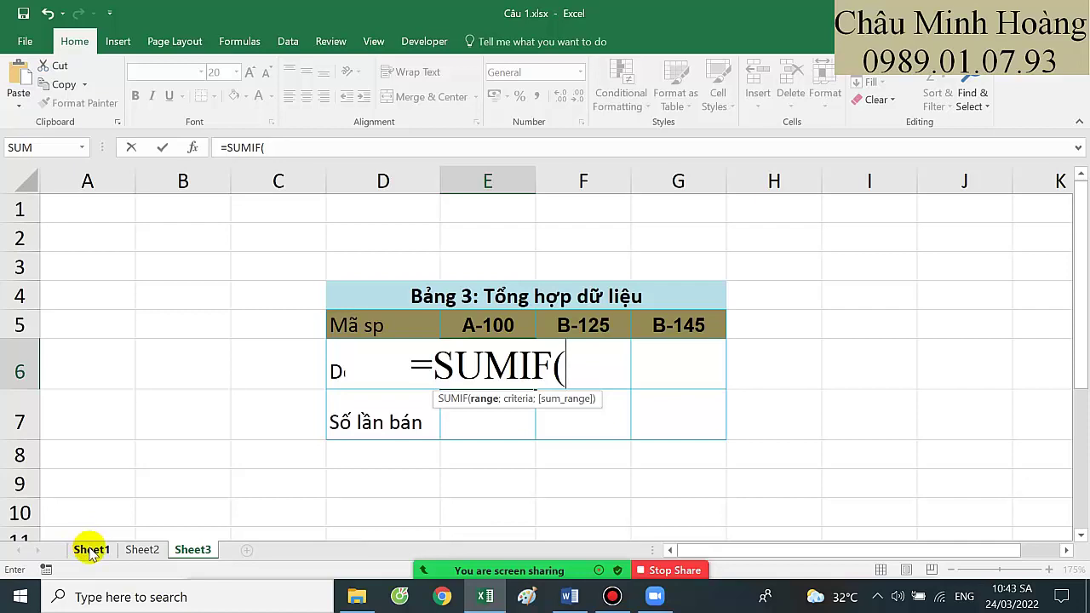
pyautogui.click(91, 550)
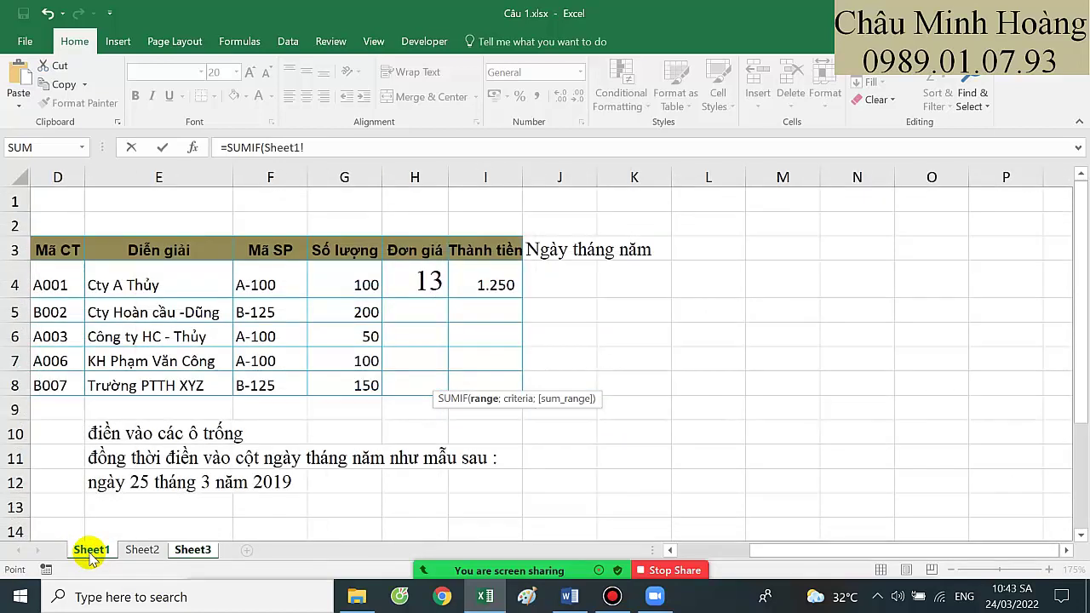
pyautogui.press('BackSpace')
pyautogui.press('BackSpace')
pyautogui.press('BackSpace')
pyautogui.press('BackSpace')
pyautogui.press('BackSpace')
pyautogui.press('BackSpace')
pyautogui.press('BackSpace')
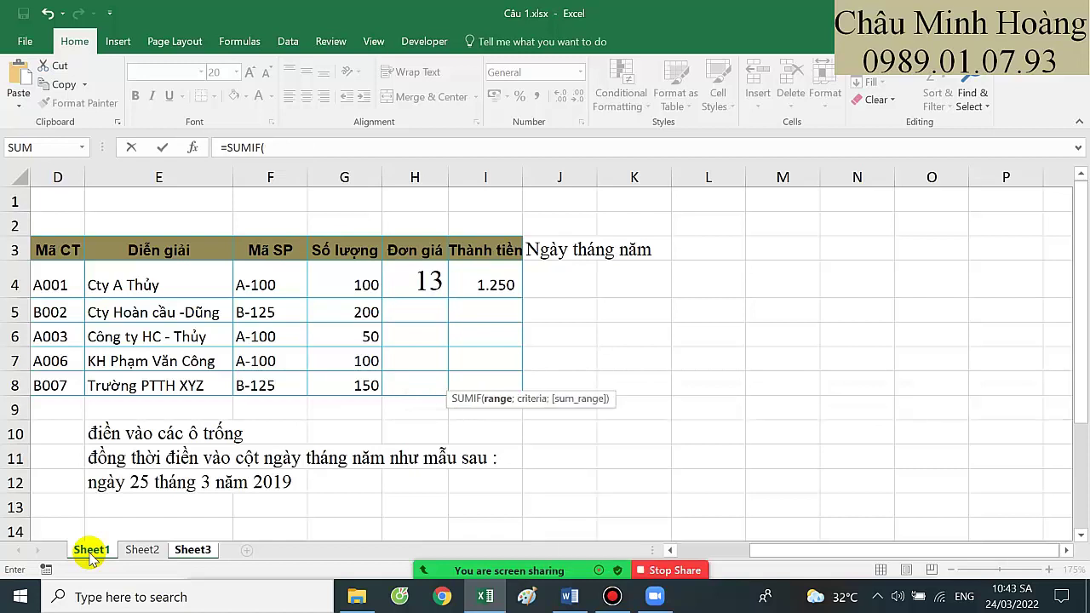
pyautogui.moveTo(277, 280); pyautogui.dragTo(268, 380)
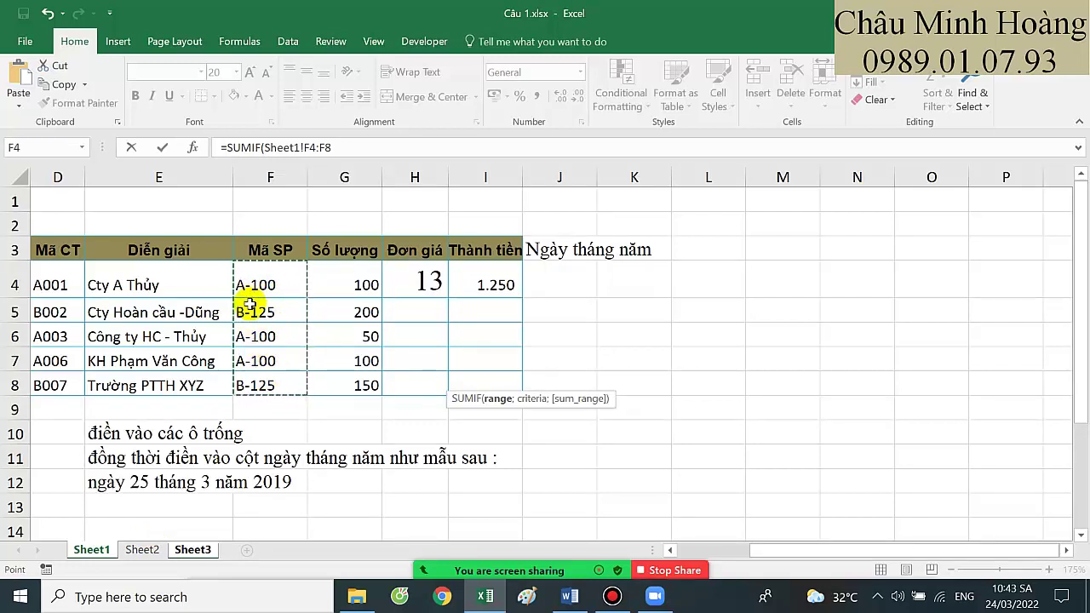
pyautogui.press('F4')
pyautogui.write(';')
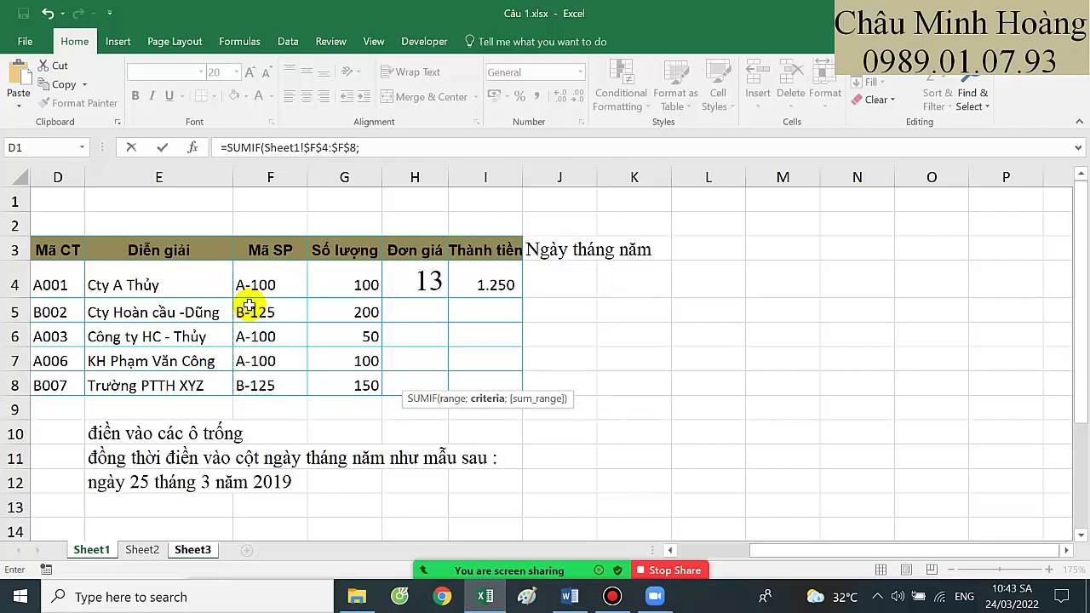
pyautogui.click(192, 549)
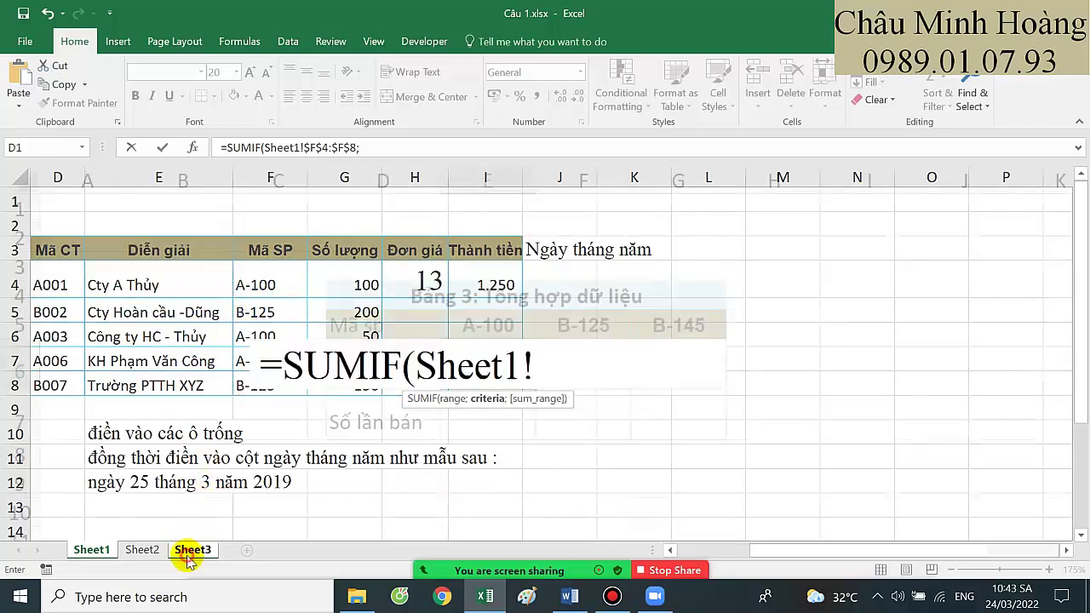
pyautogui.press('BackSpace')
pyautogui.press('BackSpace')
pyautogui.press('BackSpace')
pyautogui.press('BackSpace')
pyautogui.press('BackSpace')
pyautogui.press('BackSpace')
pyautogui.press('BackSpace')
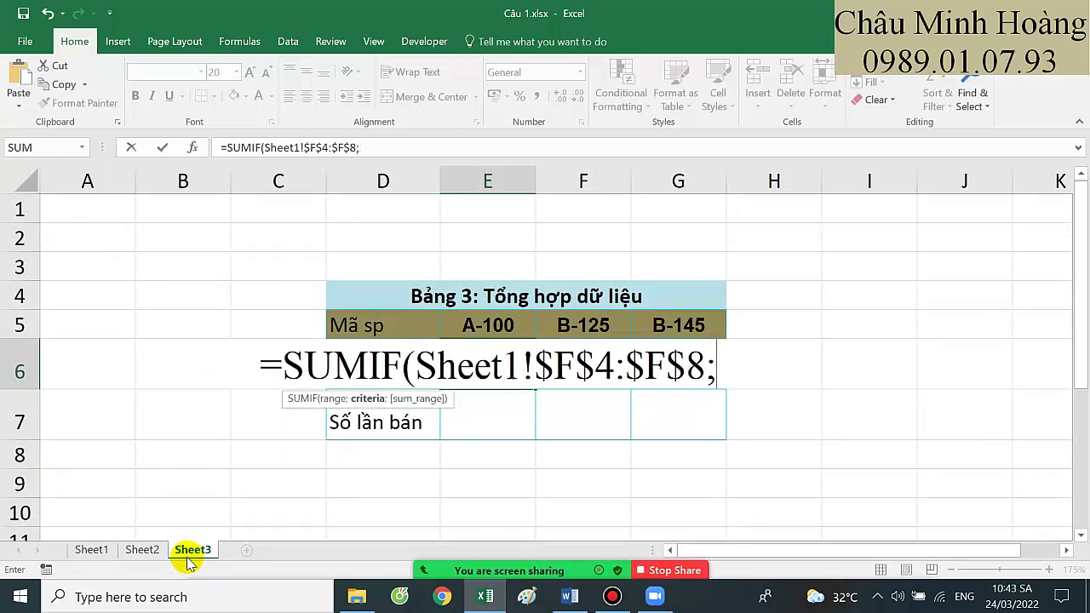
pyautogui.click(480, 327)
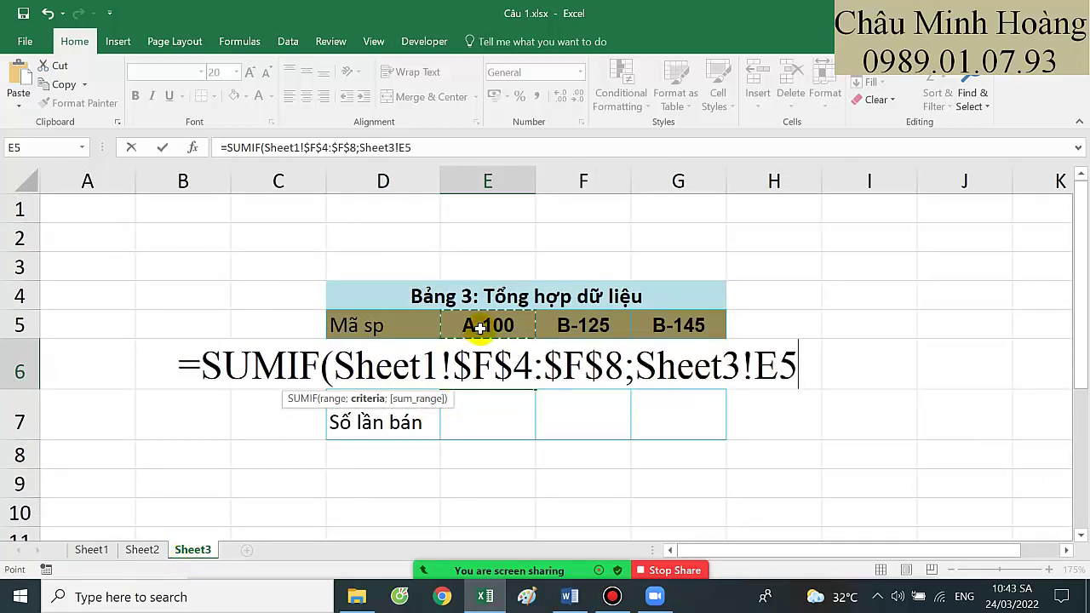
pyautogui.press('F4')
pyautogui.press('F4')
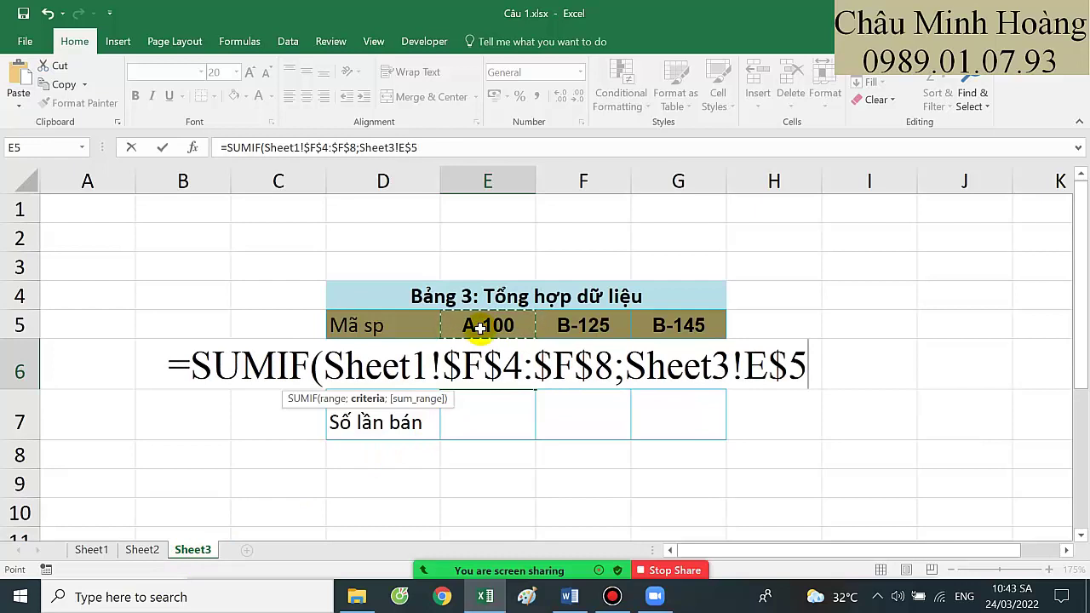
pyautogui.write(';')
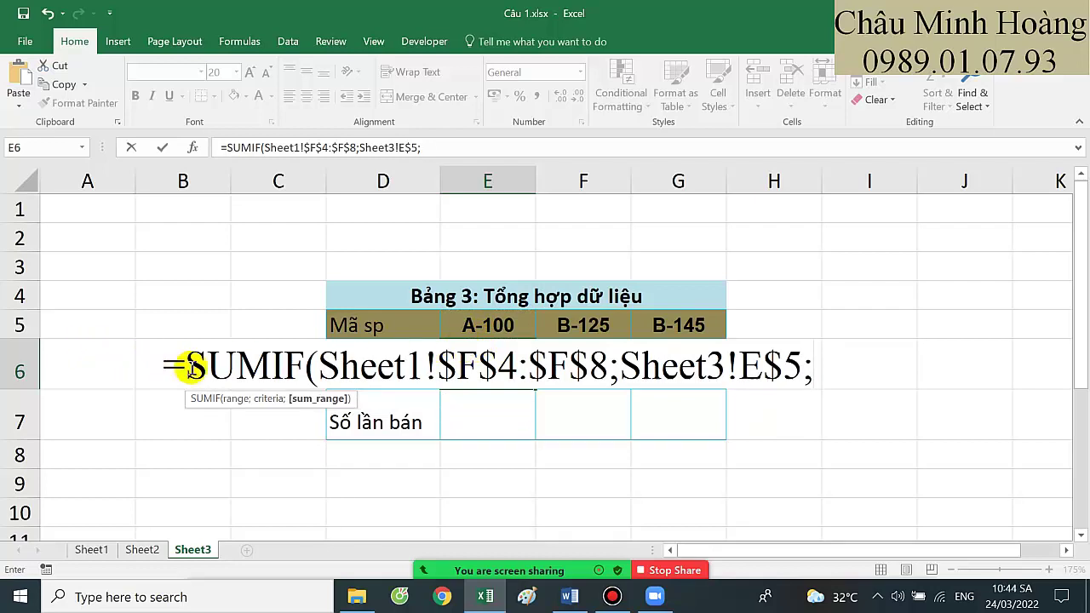
# Fix the formula's equals sign and add Sheet1!$I$4:$I$8 as the sum range
pyautogui.moveTo(173, 365); pyautogui.dragTo(134, 367)
pyautogui.press('Delete')
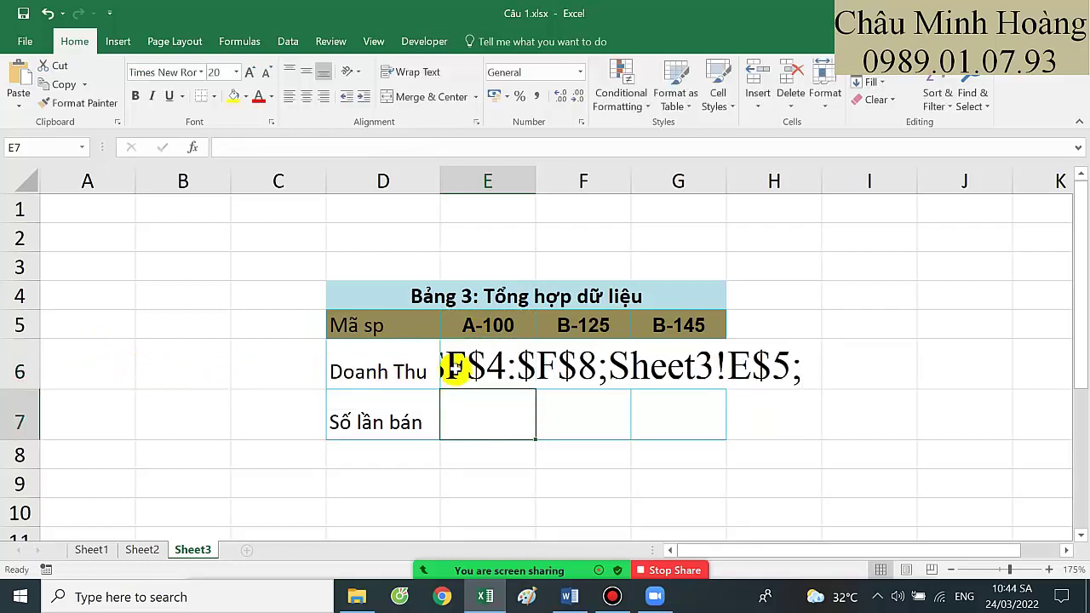
pyautogui.click(459, 368)
pyautogui.write('=')
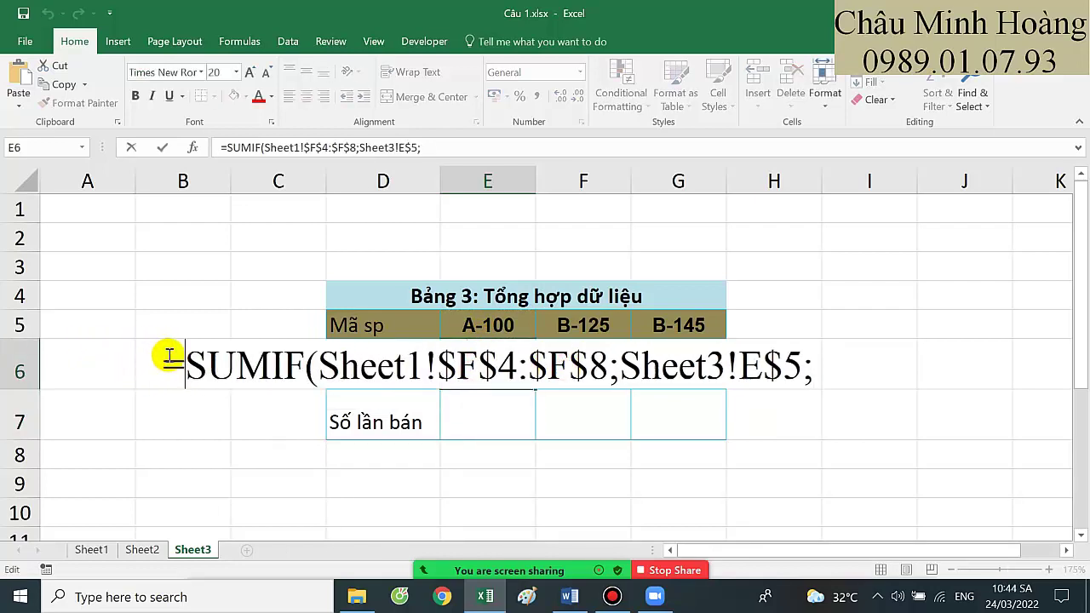
pyautogui.click(809, 367)
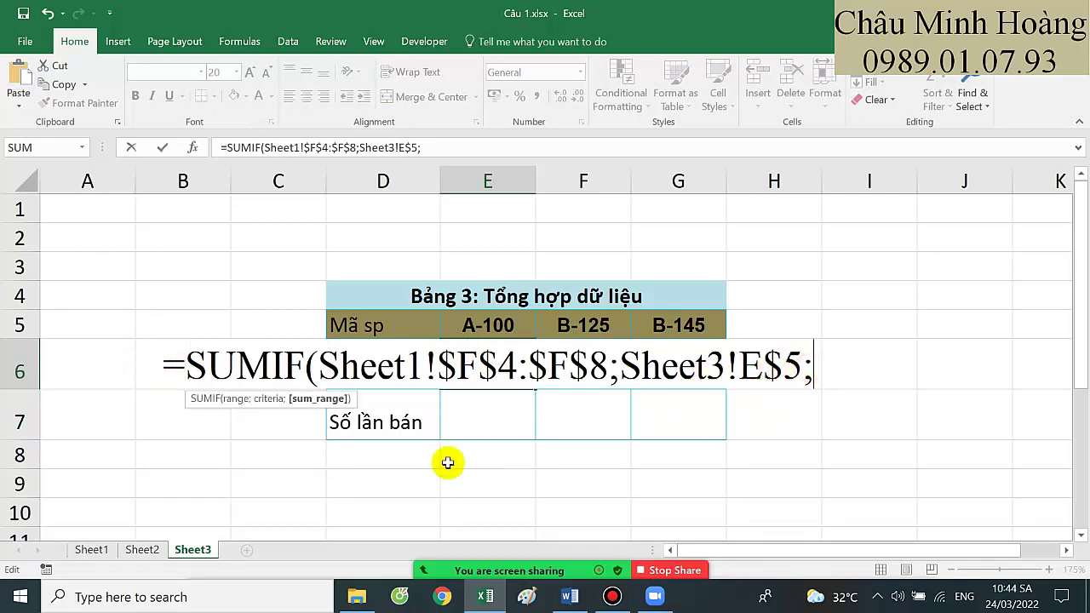
pyautogui.click(92, 550)
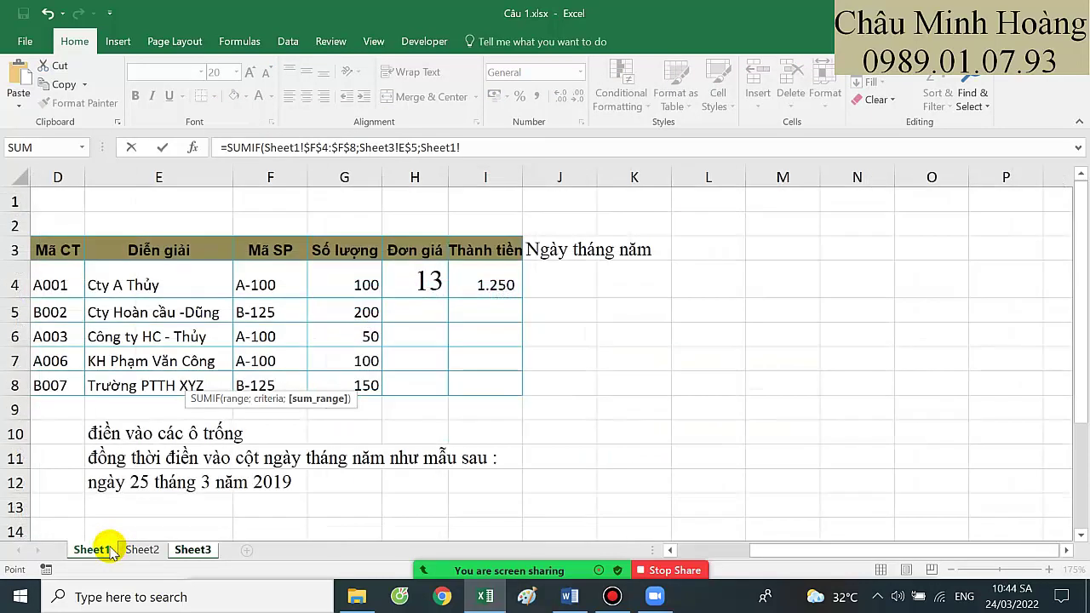
pyautogui.press('BackSpace')
pyautogui.press('BackSpace')
pyautogui.press('BackSpace')
pyautogui.press('BackSpace')
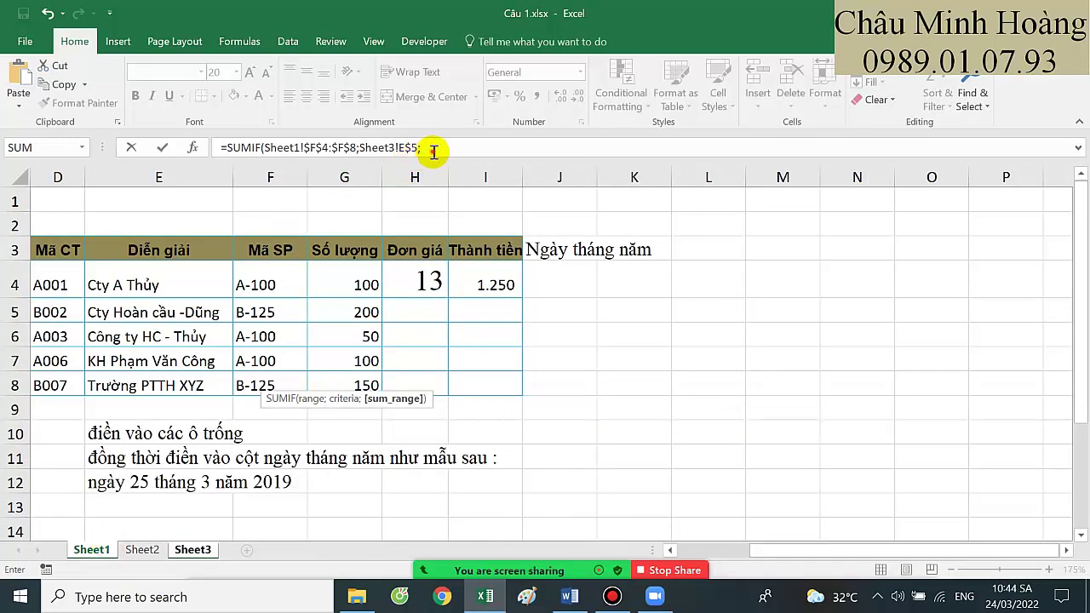
pyautogui.click(430, 149)
pyautogui.moveTo(493, 284); pyautogui.dragTo(476, 379)
pyautogui.press('F4')
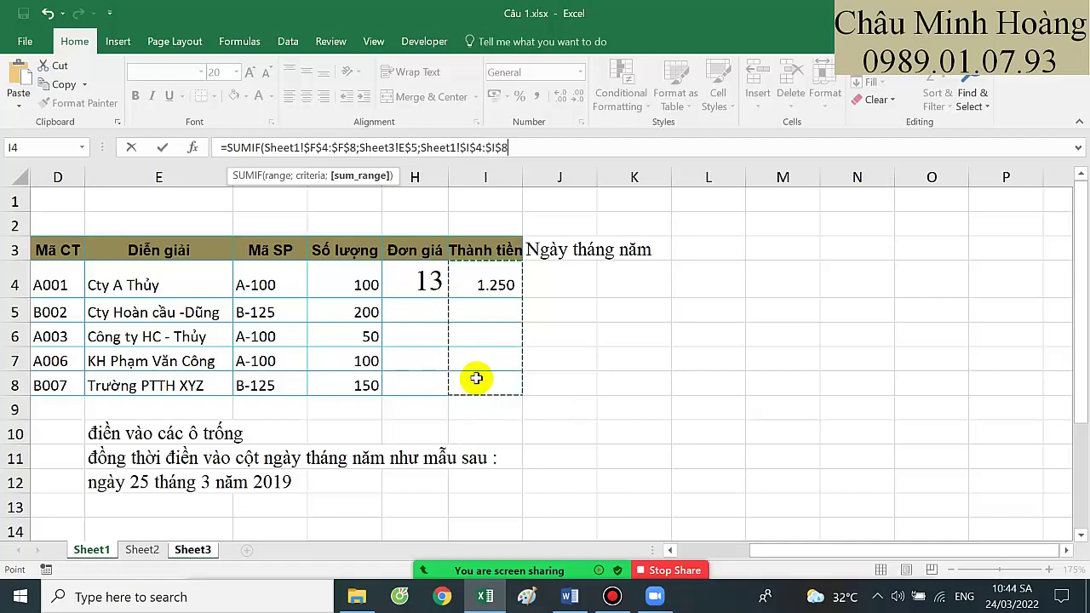
pyautogui.press('Return')
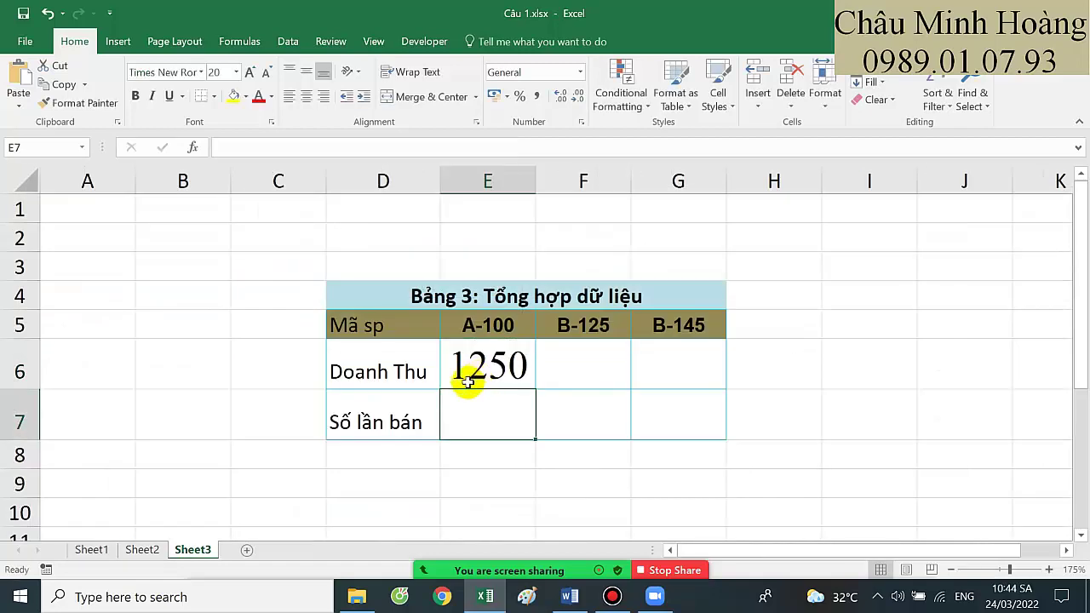
pyautogui.click(92, 550)
# Fill H4:I4 down to row 8, then share the Câu 1.xlsx window and show Sheet3
pyautogui.moveTo(428, 281); pyautogui.dragTo(508, 384)
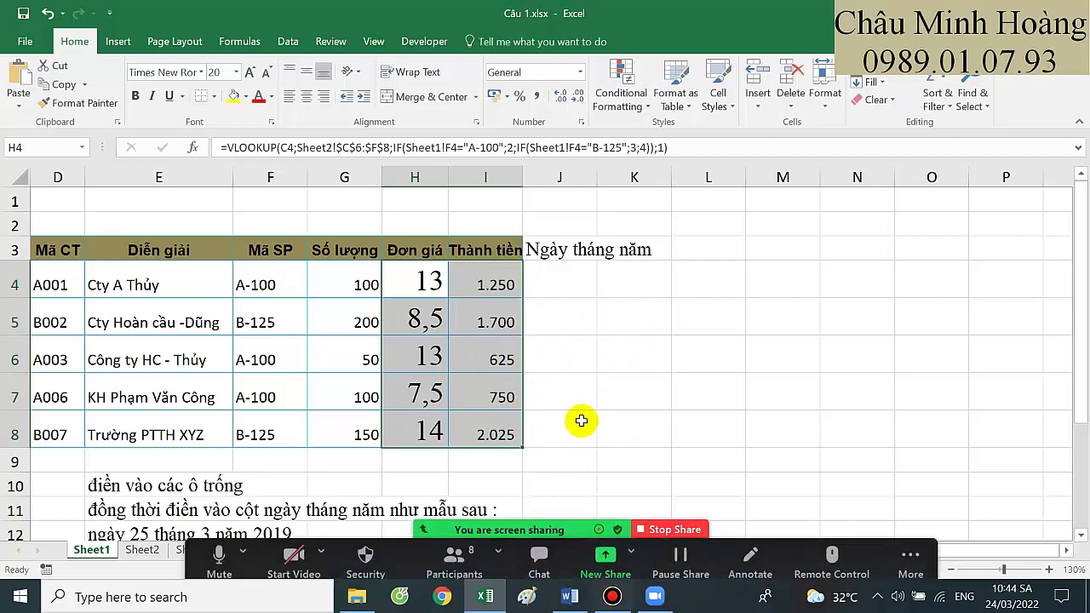
pyautogui.click(605, 555)
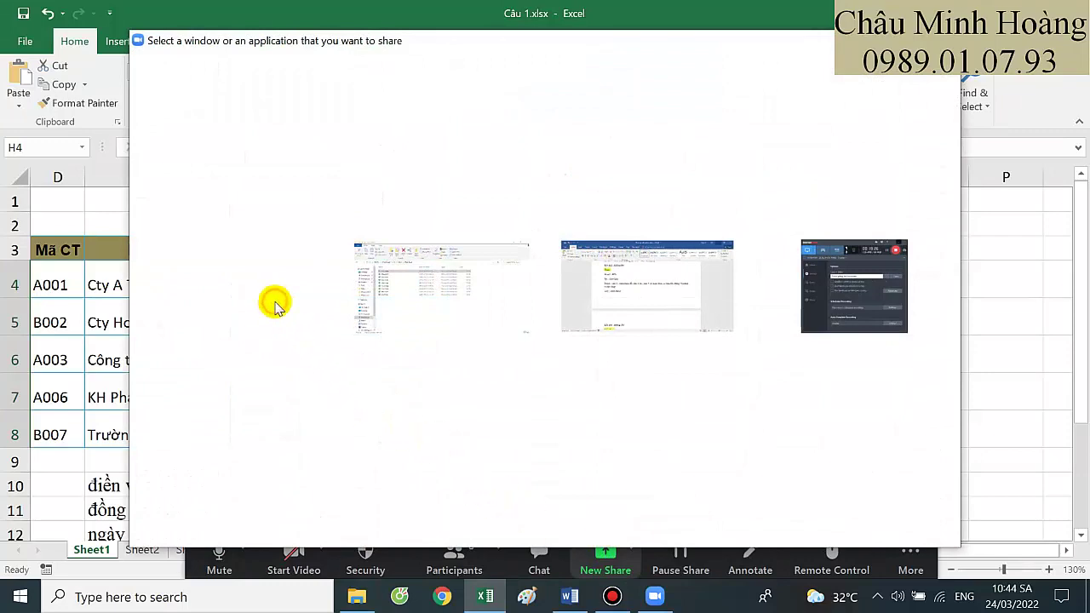
pyautogui.press('Escape')
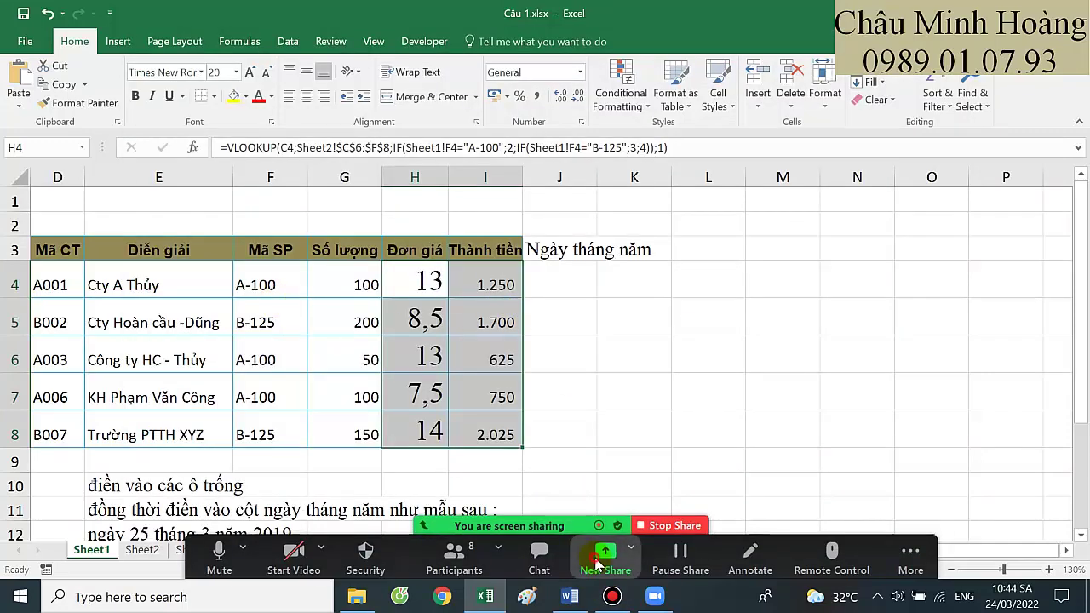
pyautogui.click(599, 562)
pyautogui.doubleClick(262, 320)
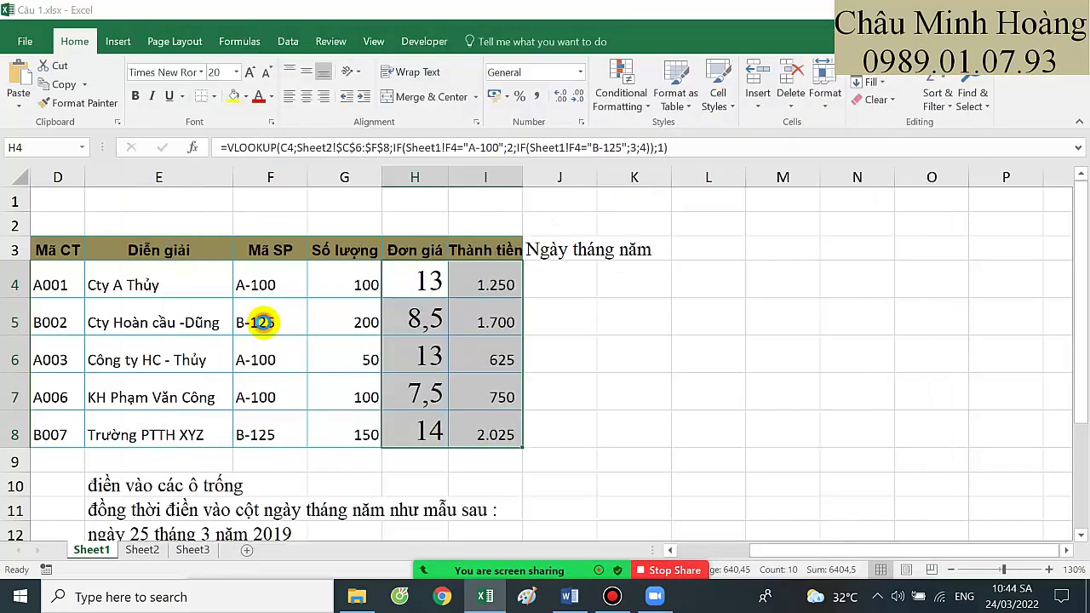
pyautogui.click(612, 596)
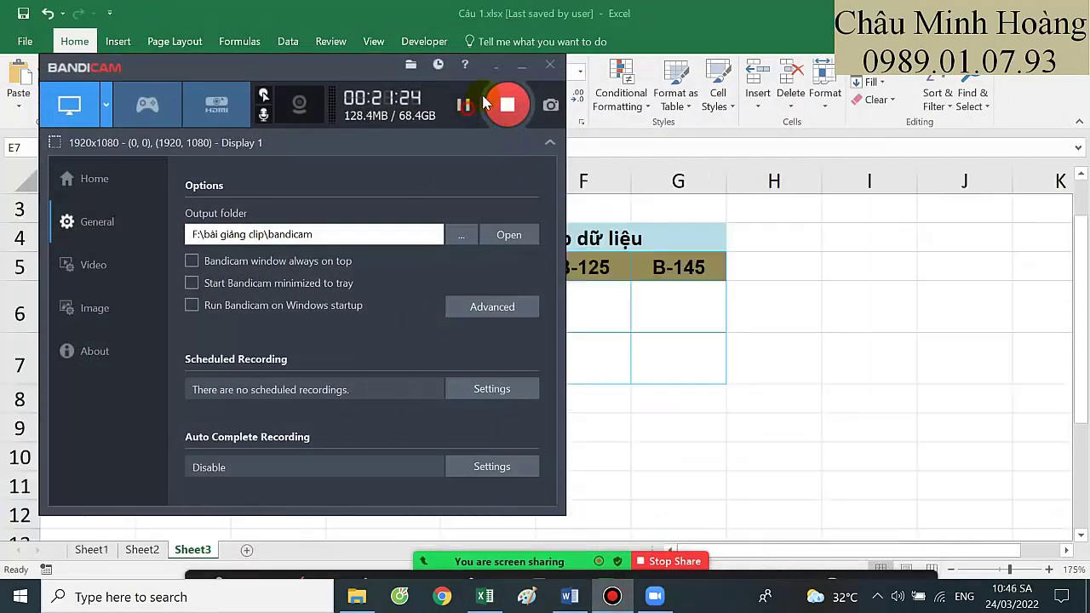
pyautogui.click(521, 66)
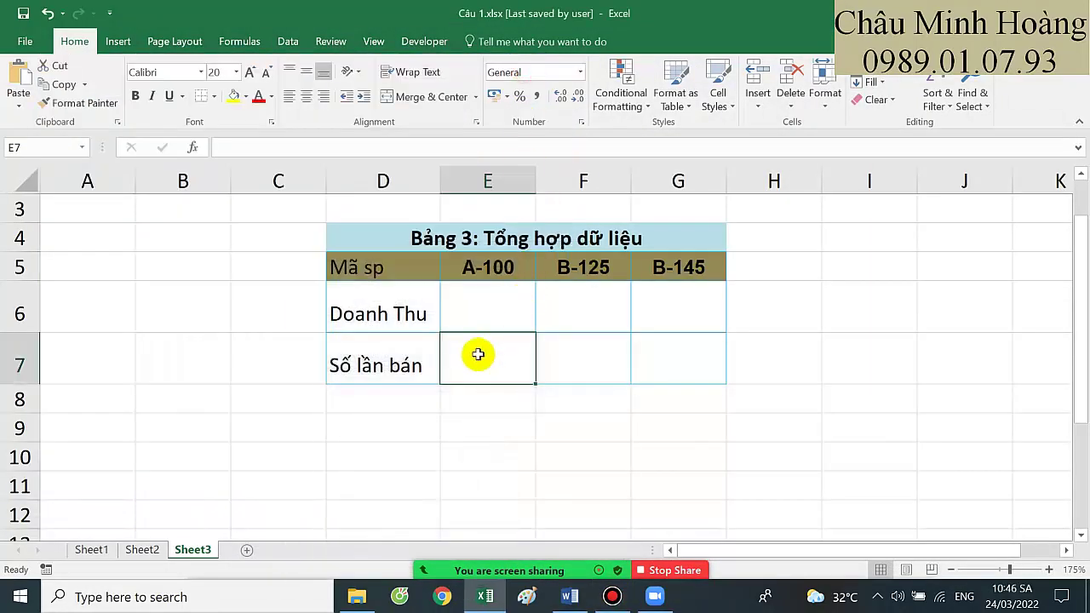
# Start =COUNTIF in E7 with Sheet1!$F$4:$F$8 as the count range
pyautogui.write('=c')
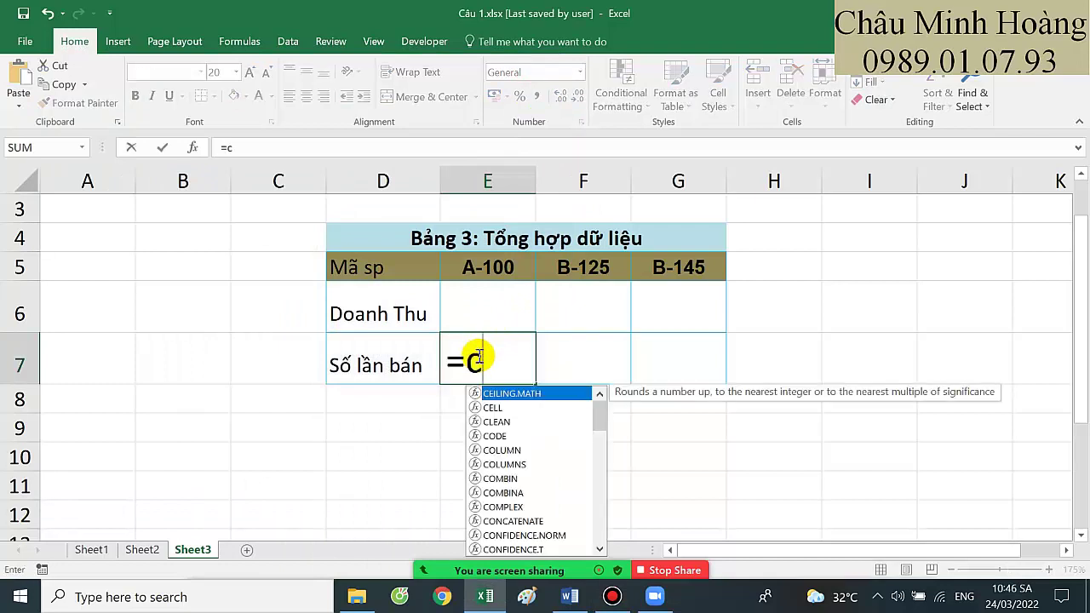
pyautogui.write('ount')
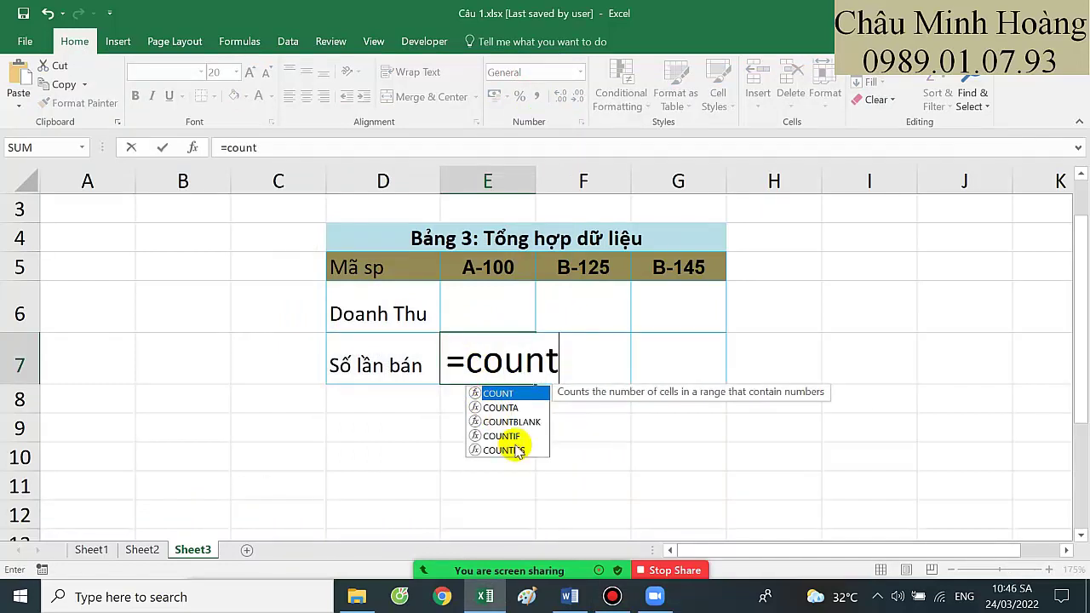
pyautogui.doubleClick(504, 436)
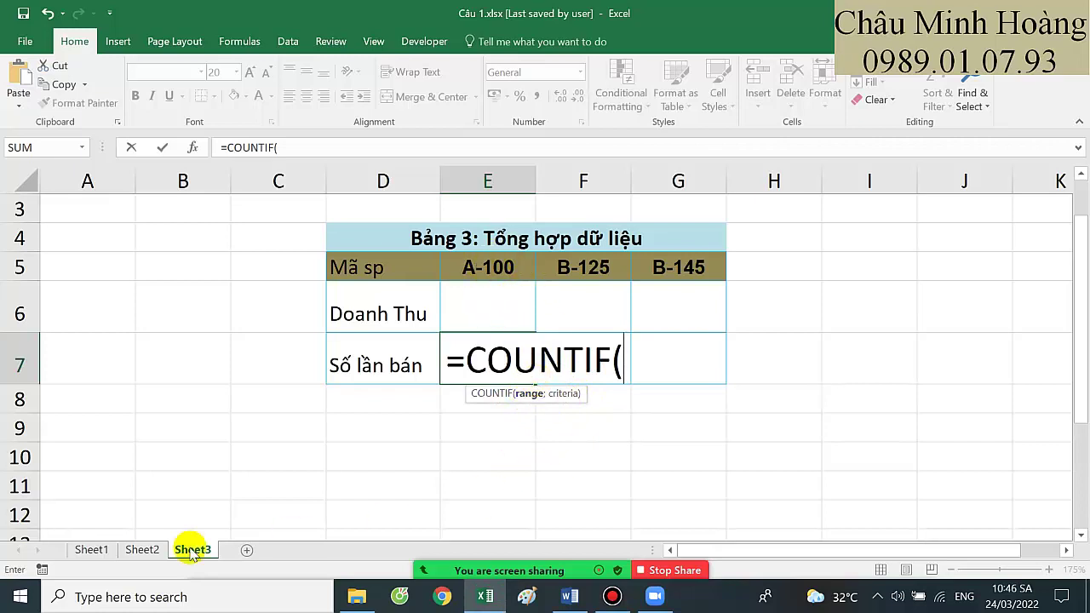
pyautogui.click(91, 549)
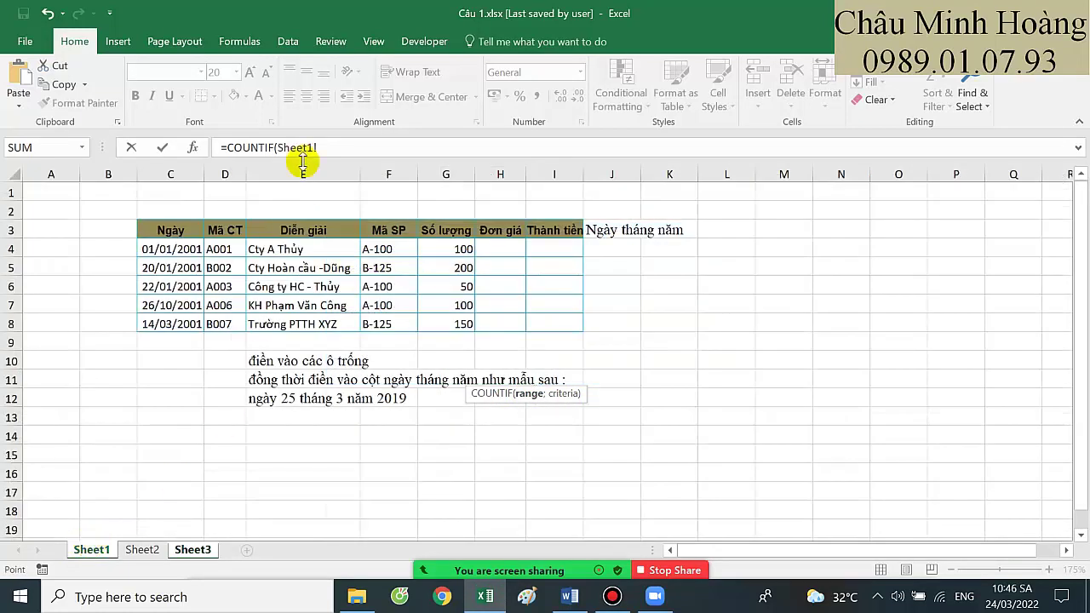
pyautogui.moveTo(330, 147); pyautogui.dragTo(282, 145)
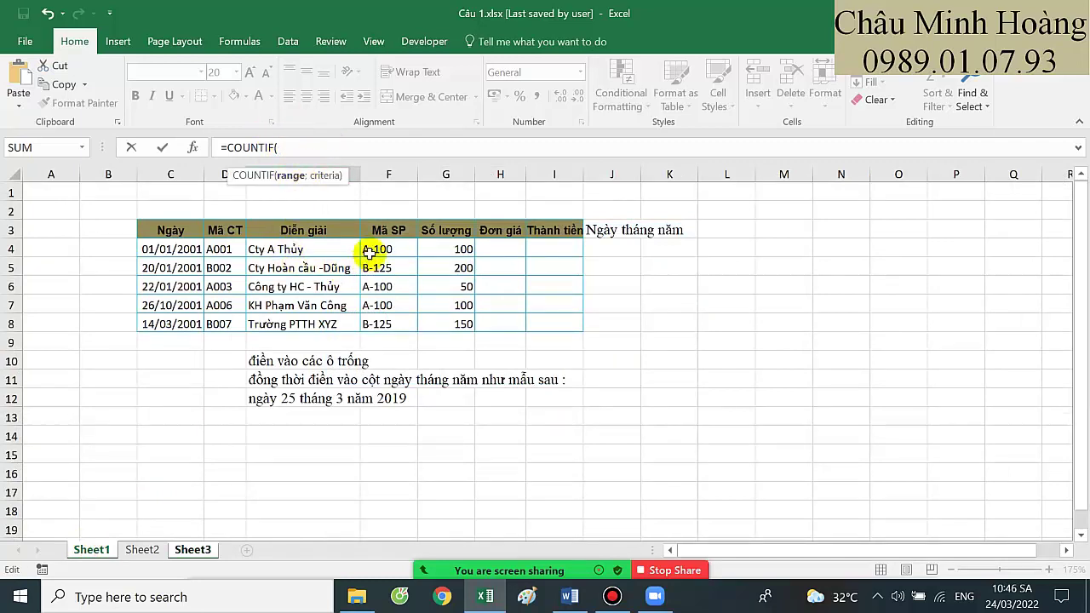
pyautogui.moveTo(372, 248); pyautogui.dragTo(375, 328)
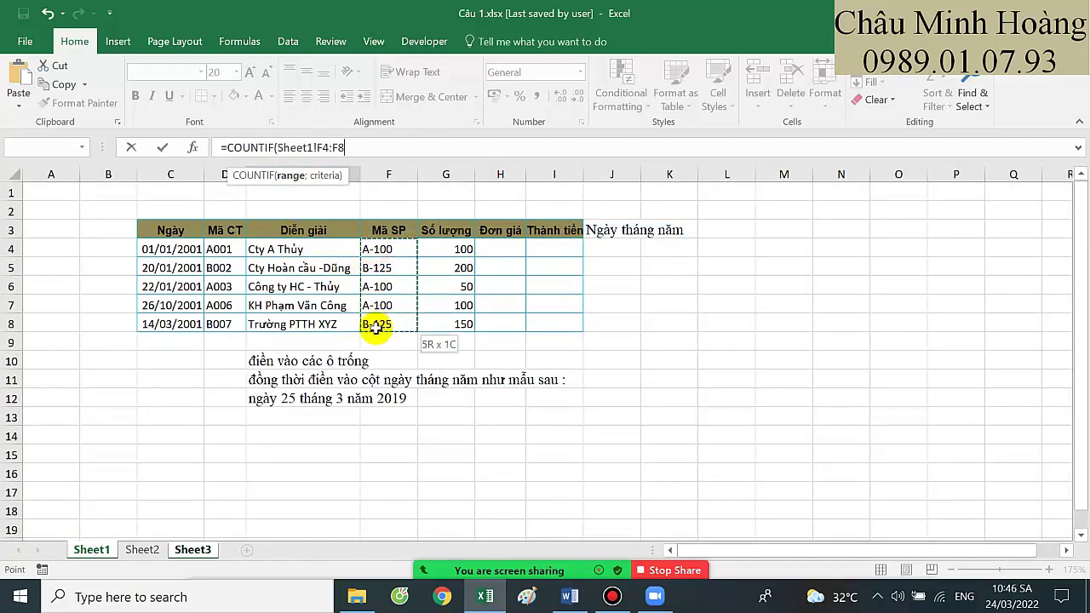
pyautogui.press('F4')
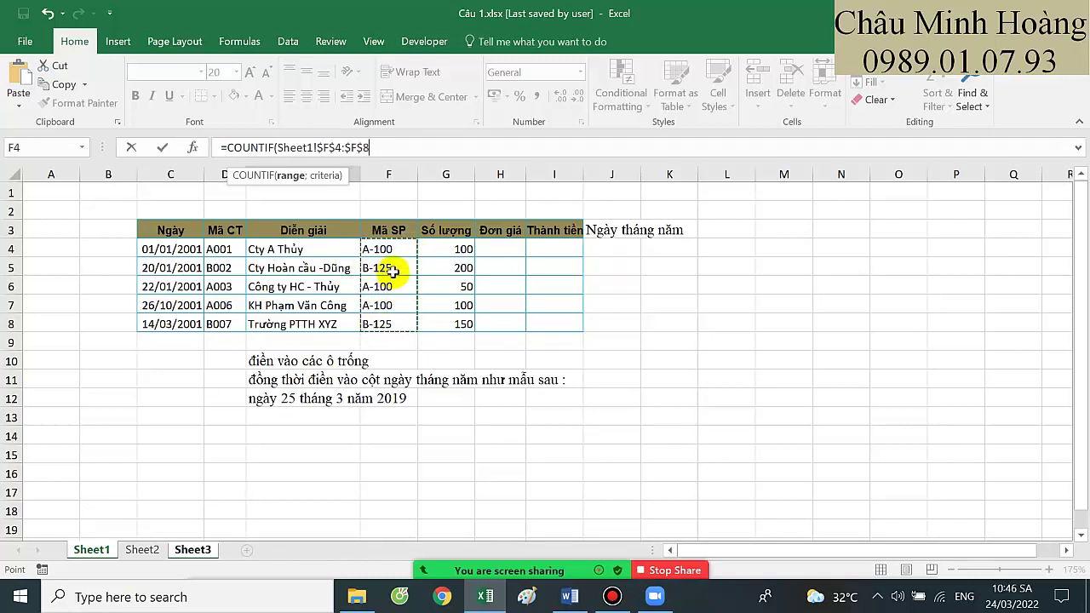
# Add Sheet3!E$5 as the COUNTIF criteria, commit, and reopen E7's formula to check it
pyautogui.click(389, 148)
pyautogui.write(';')
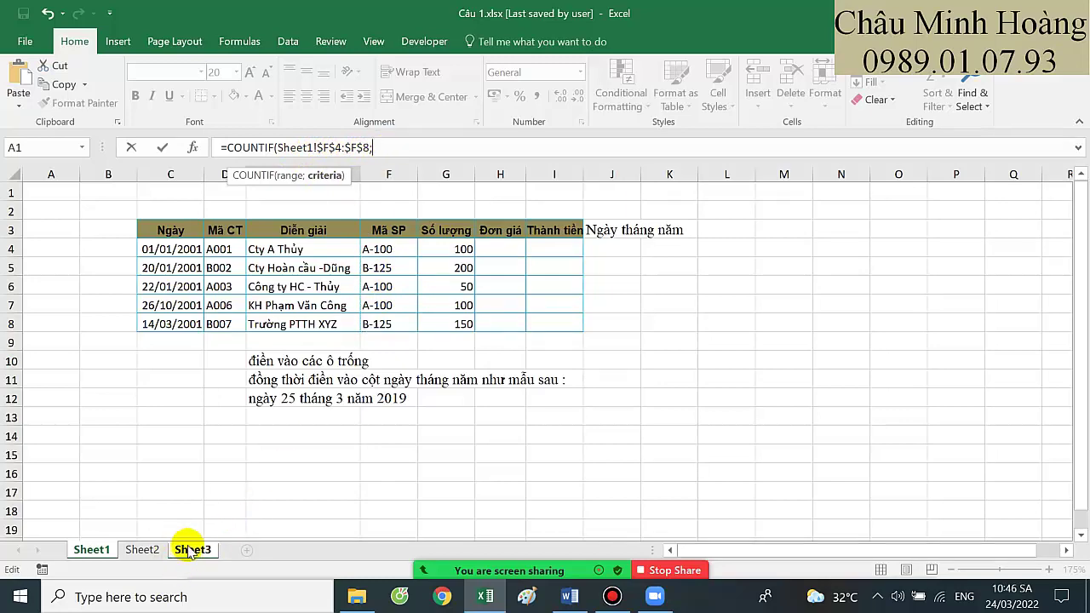
pyautogui.click(191, 549)
pyautogui.press('BackSpace')
pyautogui.press('BackSpace')
pyautogui.press('BackSpace')
pyautogui.press('BackSpace')
pyautogui.press('BackSpace')
pyautogui.press('BackSpace')
pyautogui.press('BackSpace')
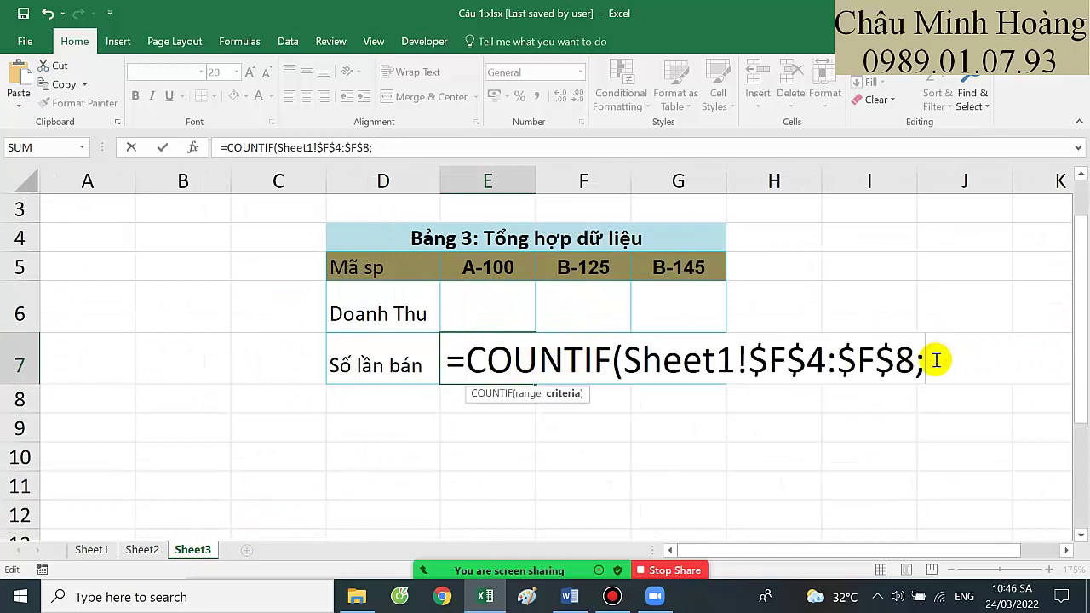
pyautogui.click(496, 256)
pyautogui.press('F4')
pyautogui.press('F4')
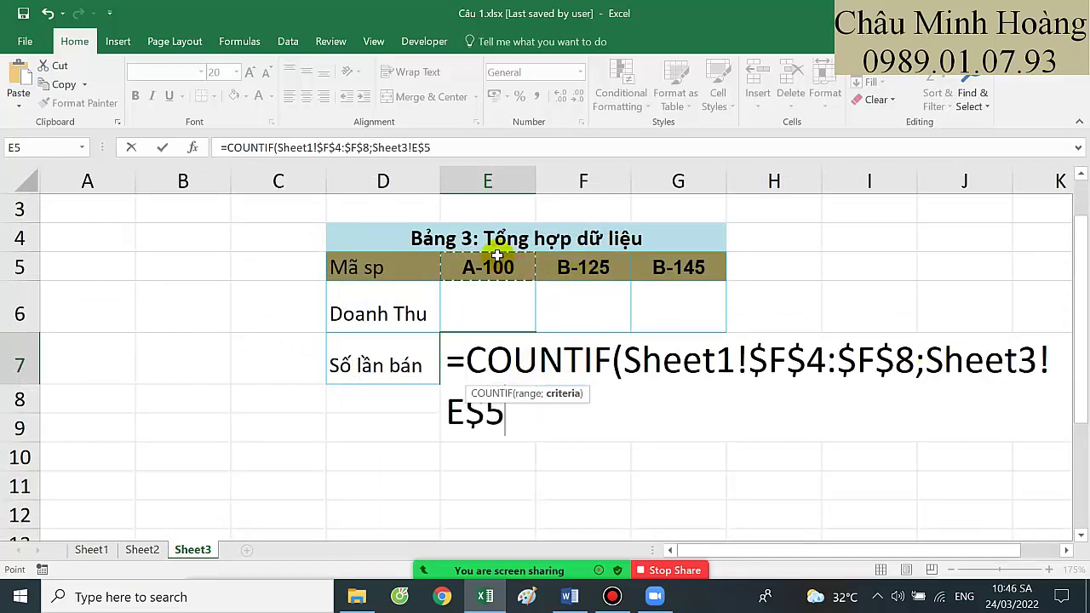
pyautogui.press('Return')
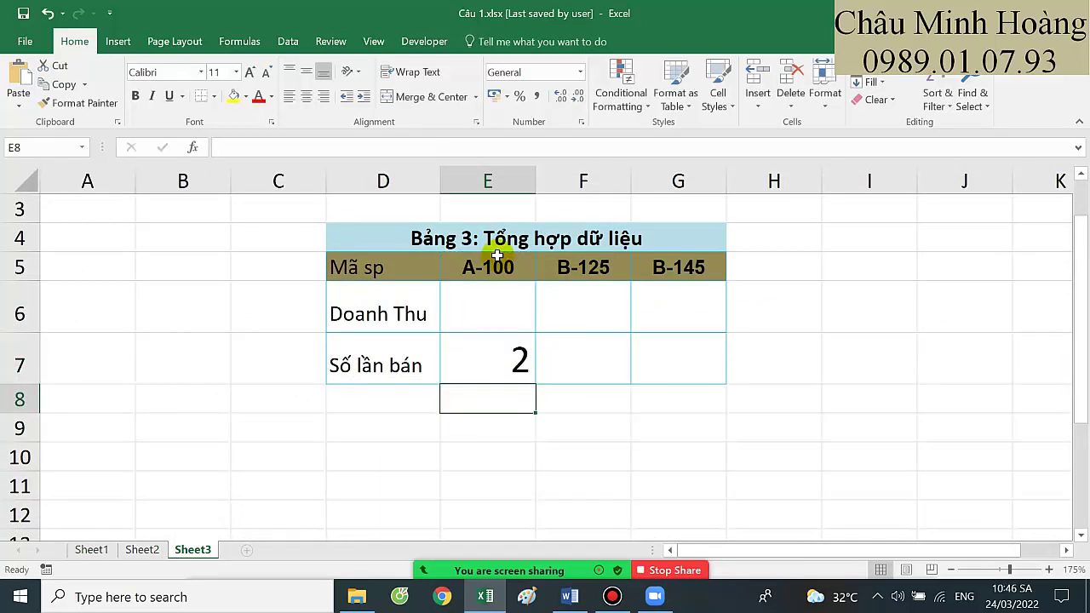
pyautogui.click(499, 340)
pyautogui.doubleClick(502, 342)
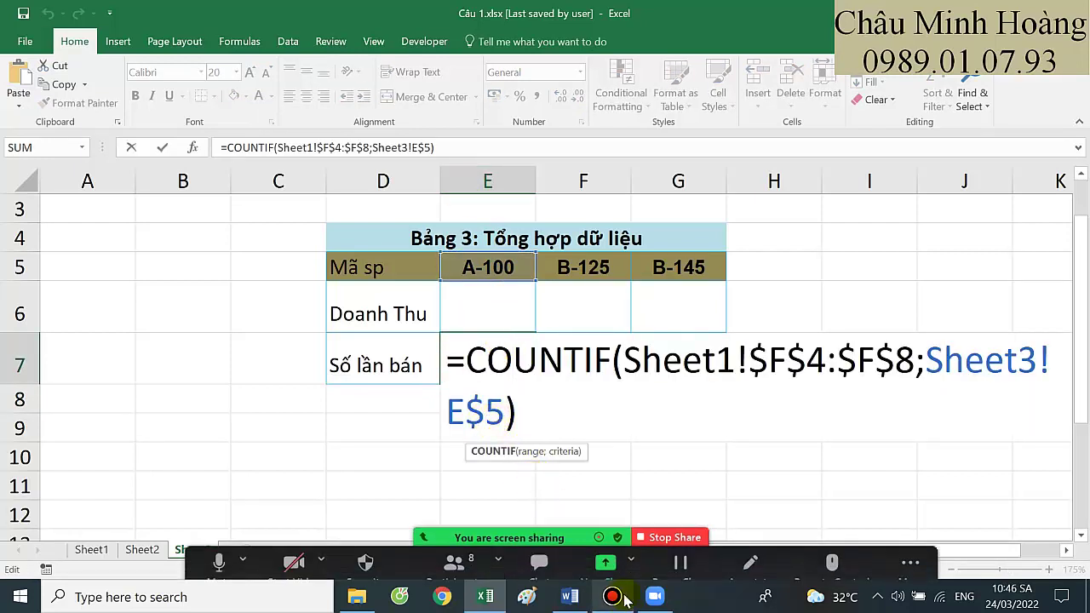
pyautogui.click(612, 596)
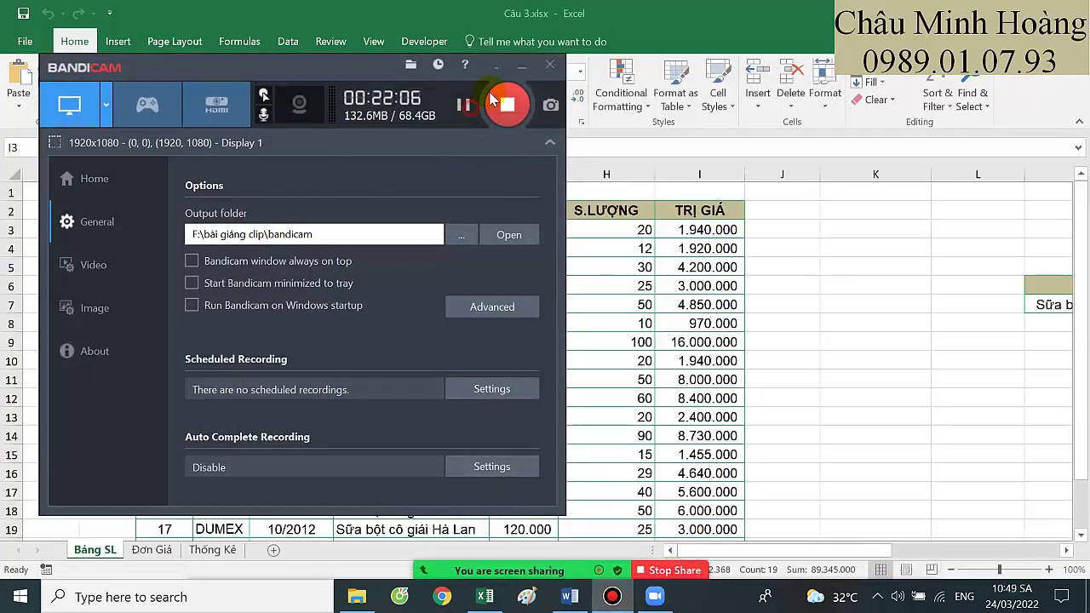
# Inspect G3's HLOOKUP formula on Câu 3.xlsx's Bảng SL sheet
pyautogui.click(522, 65)
pyautogui.click(569, 316)
pyautogui.click(531, 227)
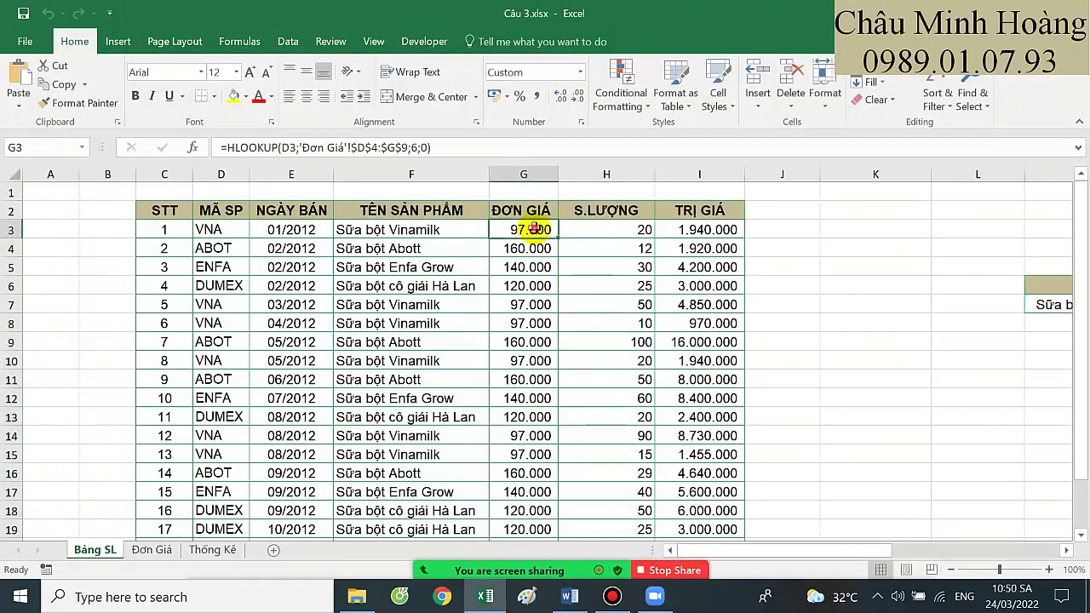
pyautogui.doubleClick(532, 228)
pyautogui.press('Escape')
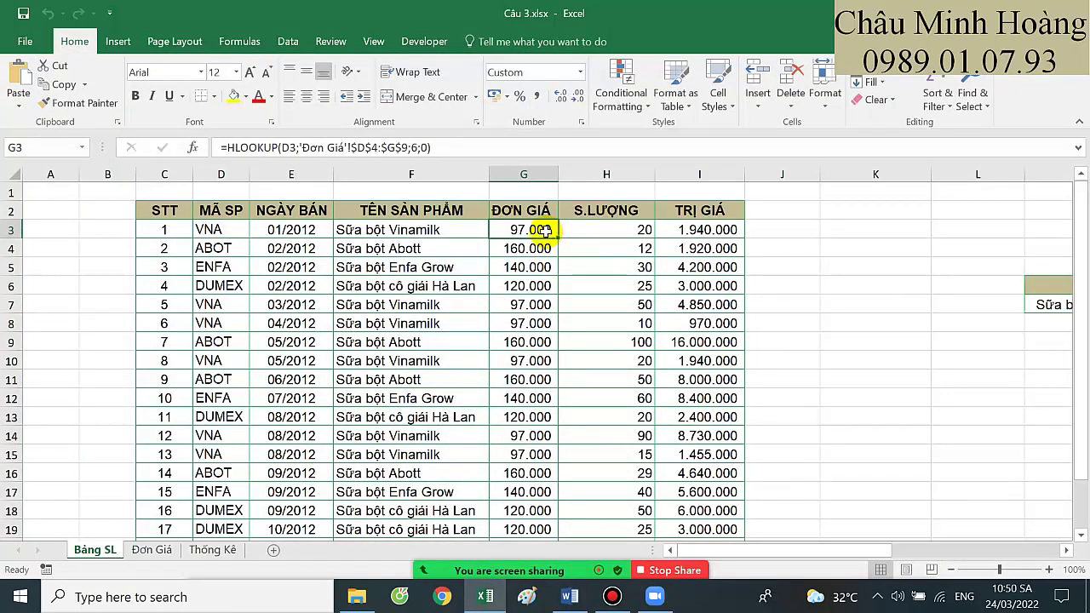
# Set G3:I3 to font size 22 and recheck G3's formula
pyautogui.moveTo(540, 236); pyautogui.dragTo(723, 236)
pyautogui.click(238, 72)
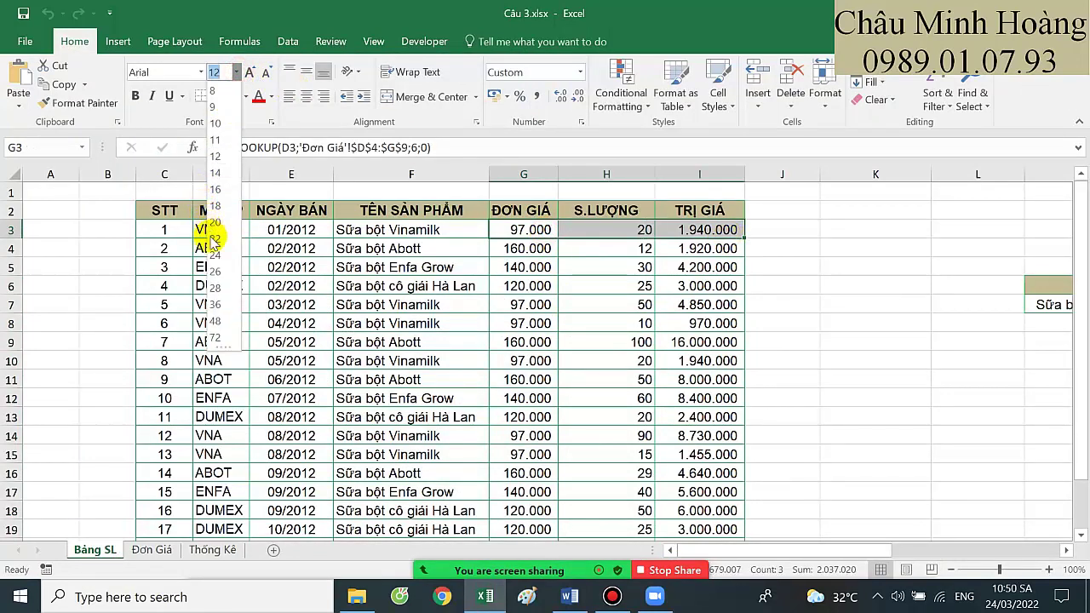
pyautogui.click(216, 238)
pyautogui.doubleClick(545, 242)
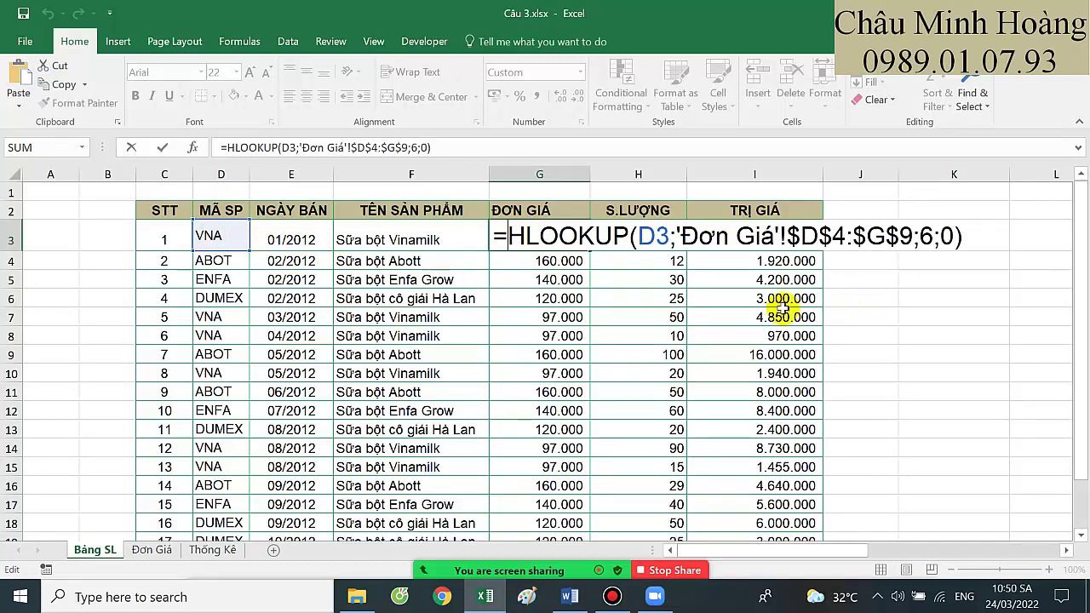
pyautogui.press('Return')
pyautogui.click(545, 237)
pyautogui.doubleClick(559, 237)
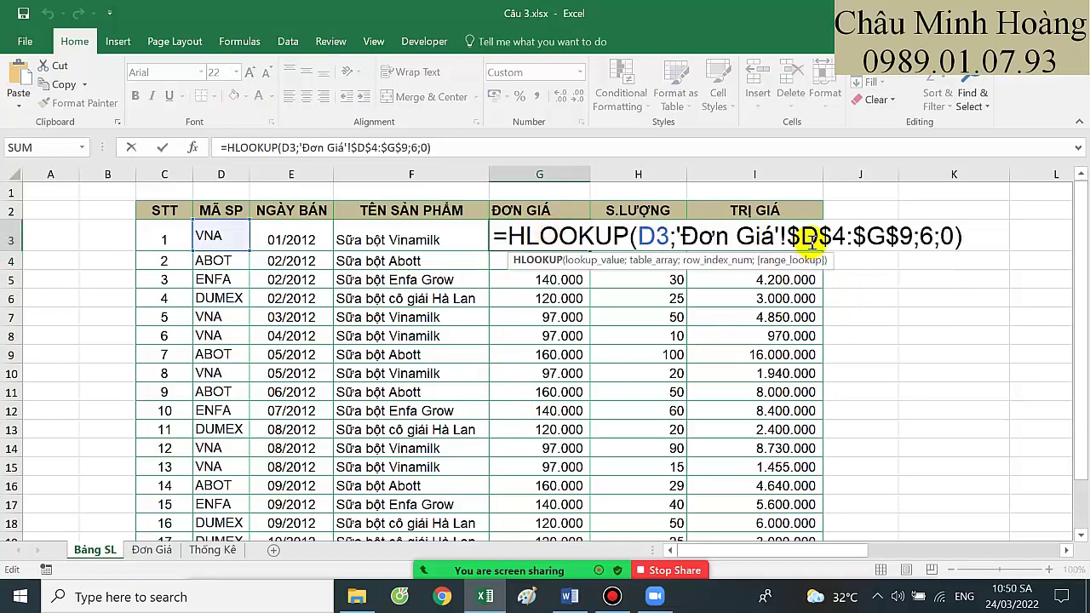
pyautogui.press('Escape')
pyautogui.click(197, 549)
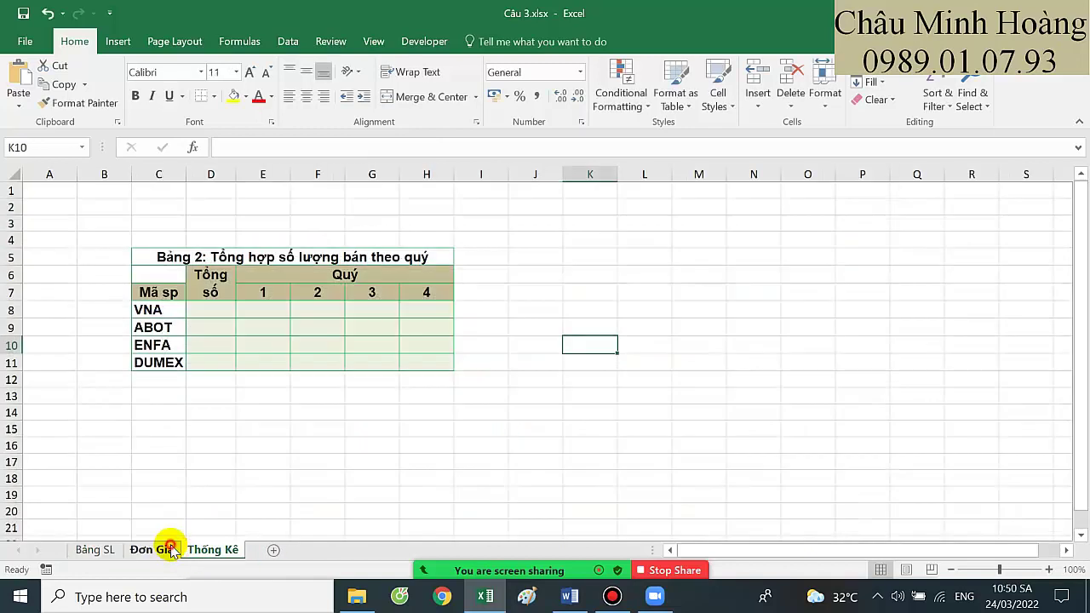
# Examine the Đơn Giá price block D4:G9 and its 30/12/2011 row
pyautogui.click(157, 549)
pyautogui.click(146, 274)
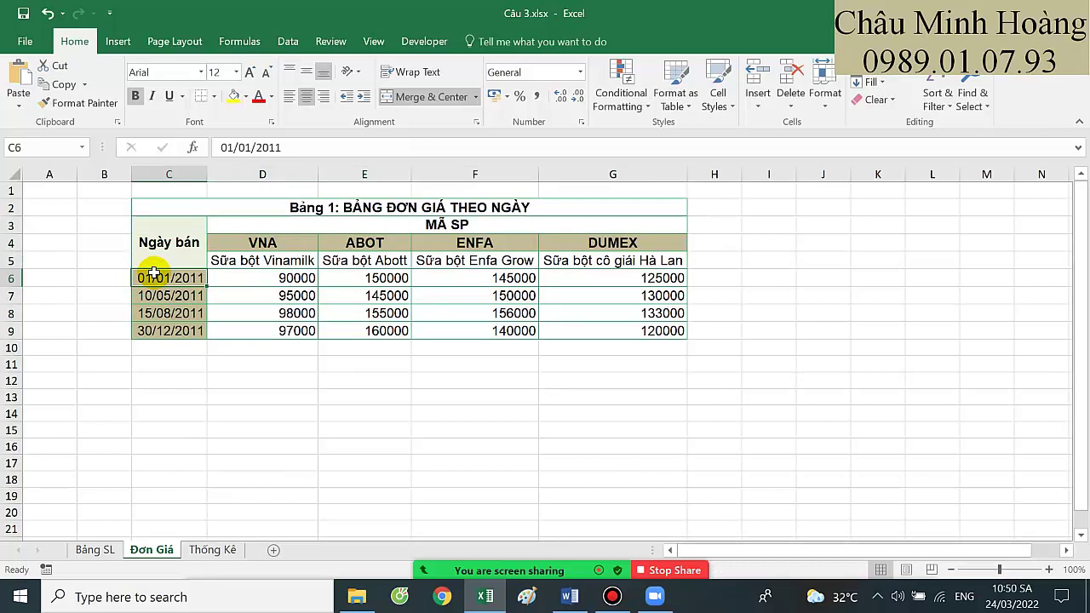
pyautogui.click(247, 245)
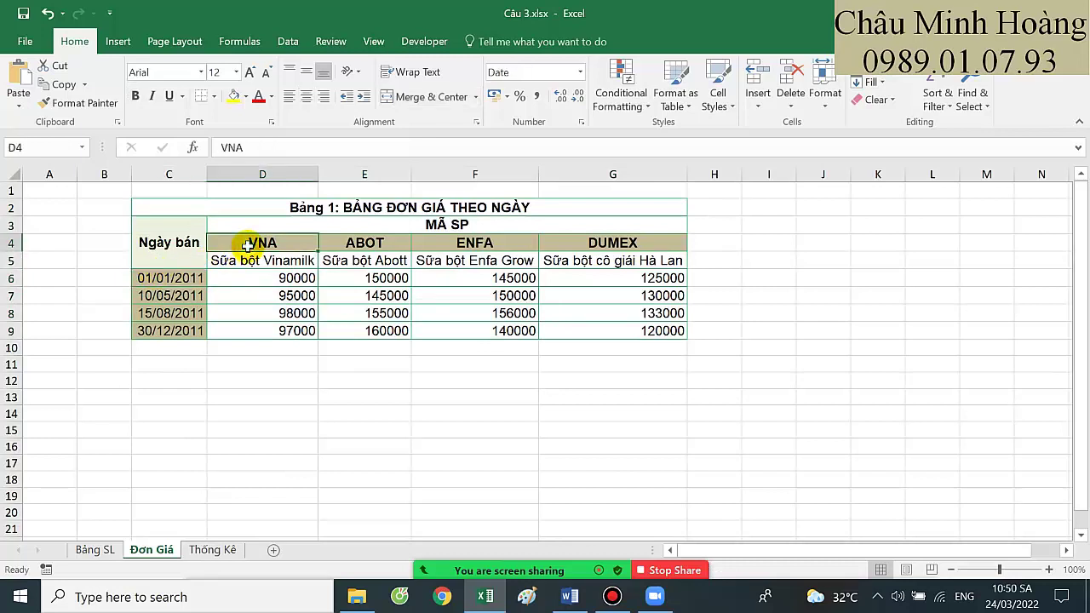
pyautogui.moveTo(248, 245); pyautogui.dragTo(669, 335)
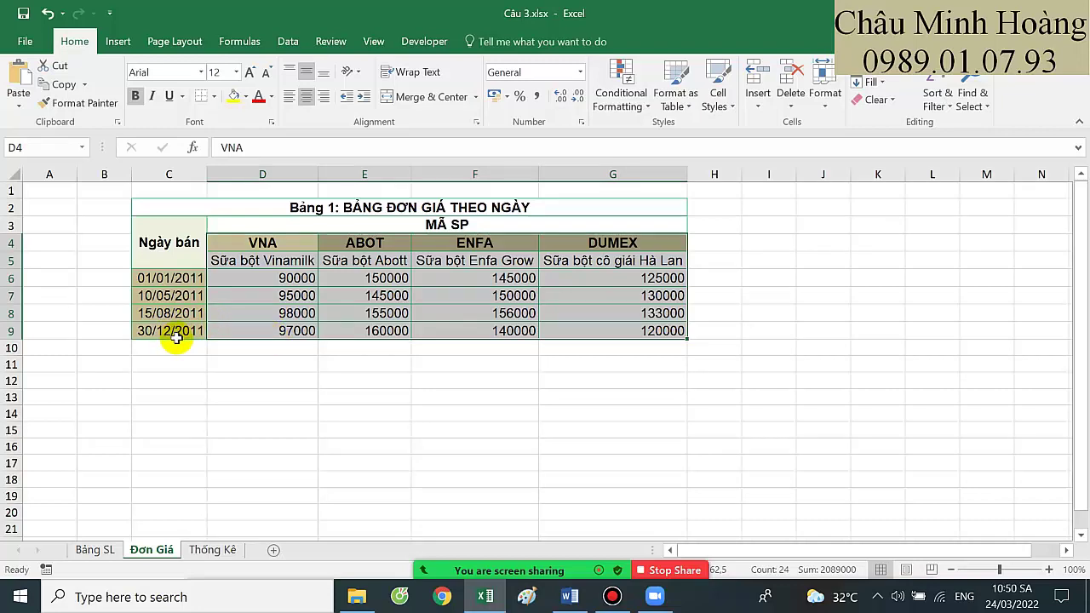
pyautogui.click(107, 550)
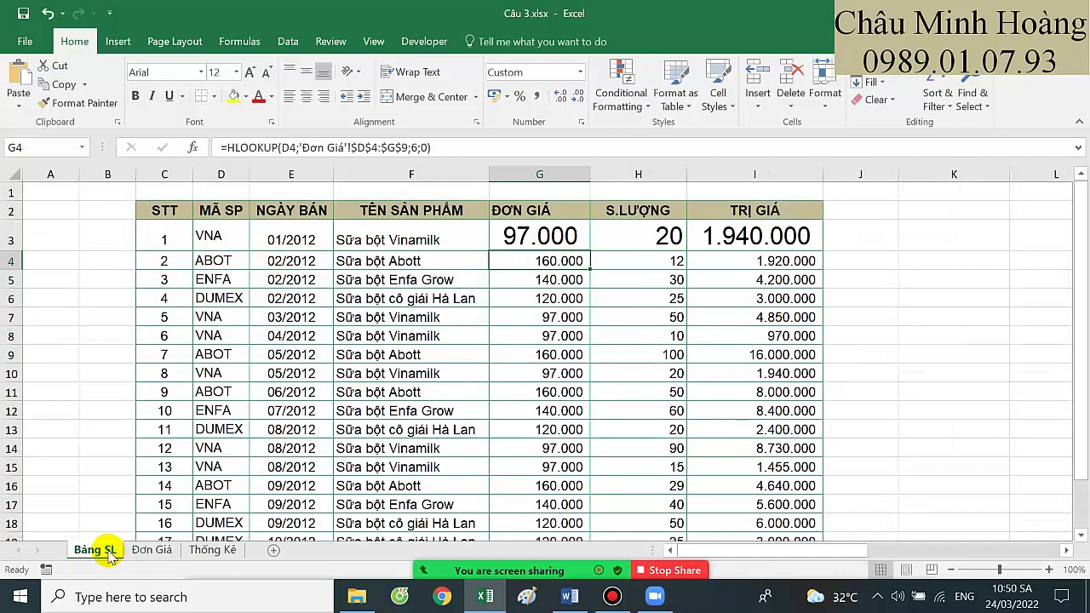
pyautogui.click(217, 554)
pyautogui.click(158, 551)
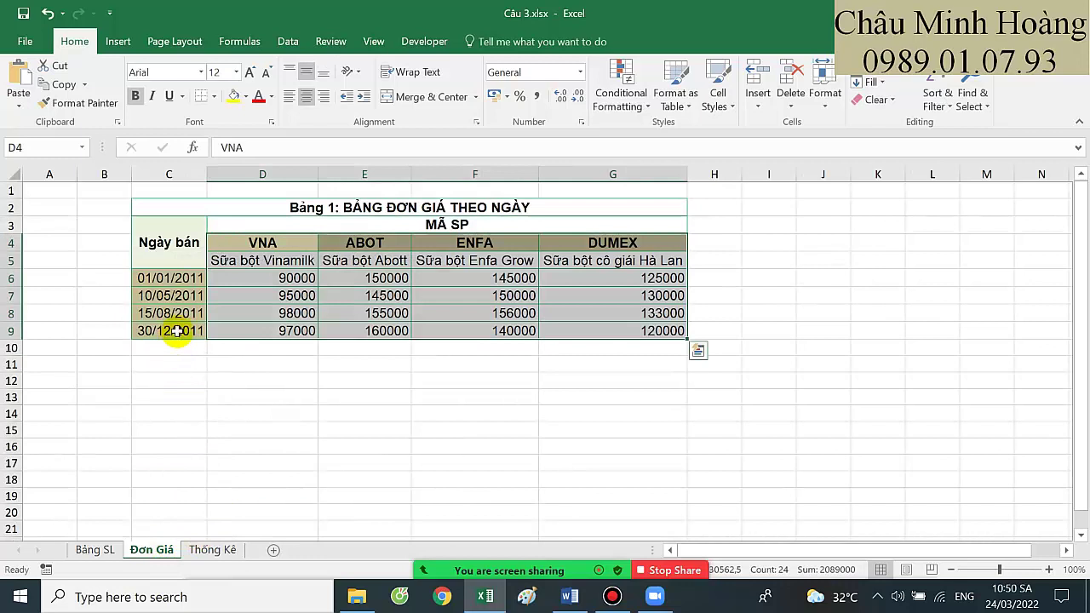
pyautogui.moveTo(174, 332); pyautogui.dragTo(649, 330)
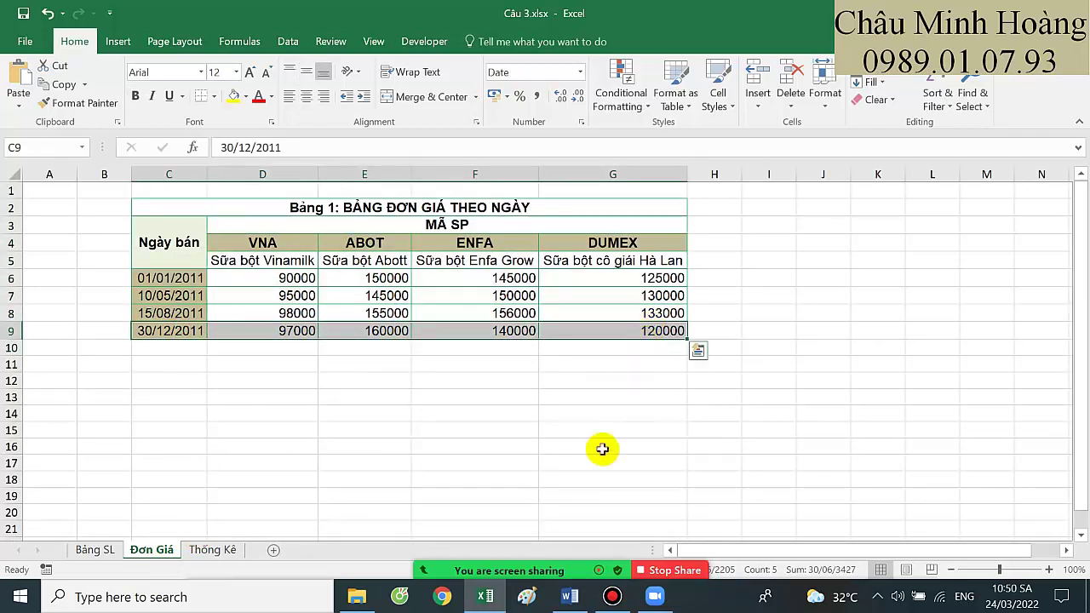
pyautogui.click(605, 559)
pyautogui.click(256, 311)
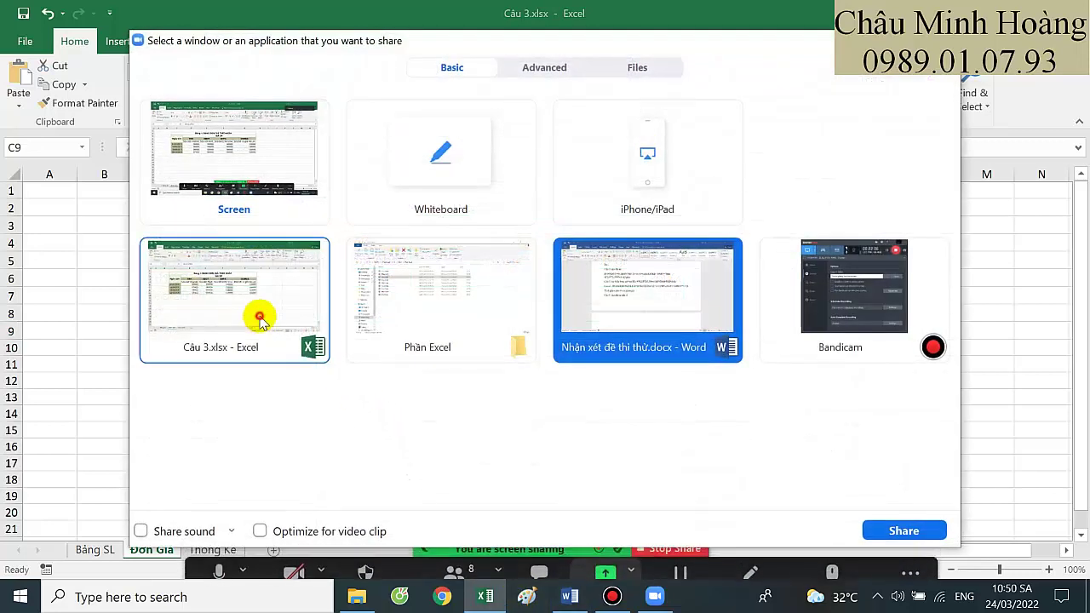
# Review the four 30/12/2011 prices in D9:G9, then return to Bảng SL
pyautogui.doubleClick(301, 312)
pyautogui.click(175, 331)
pyautogui.moveTo(174, 331); pyautogui.dragTo(624, 331)
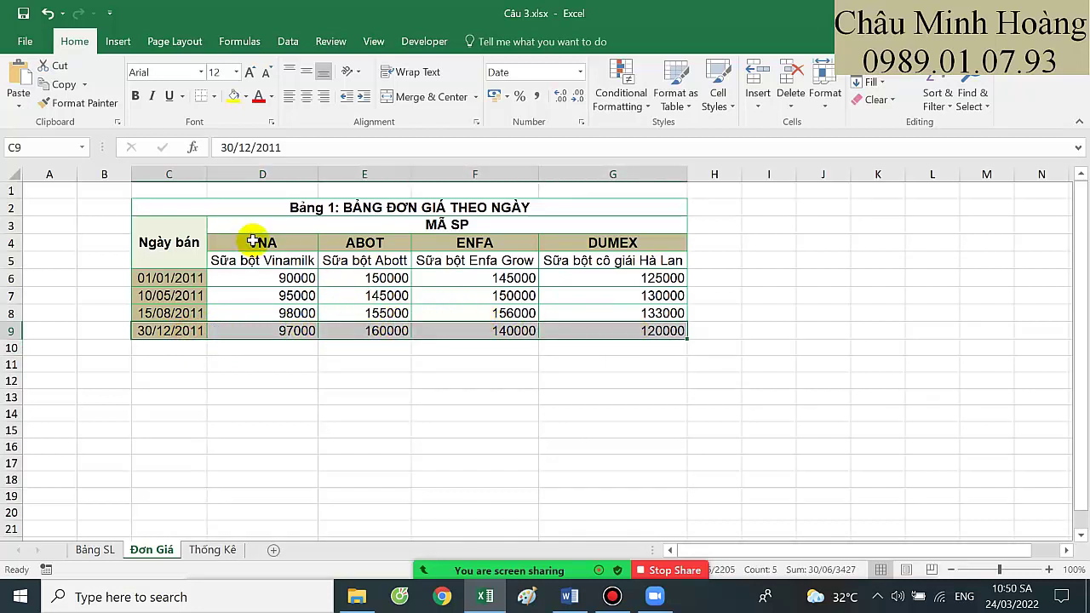
pyautogui.moveTo(254, 242); pyautogui.dragTo(649, 330)
pyautogui.moveTo(166, 330); pyautogui.dragTo(647, 334)
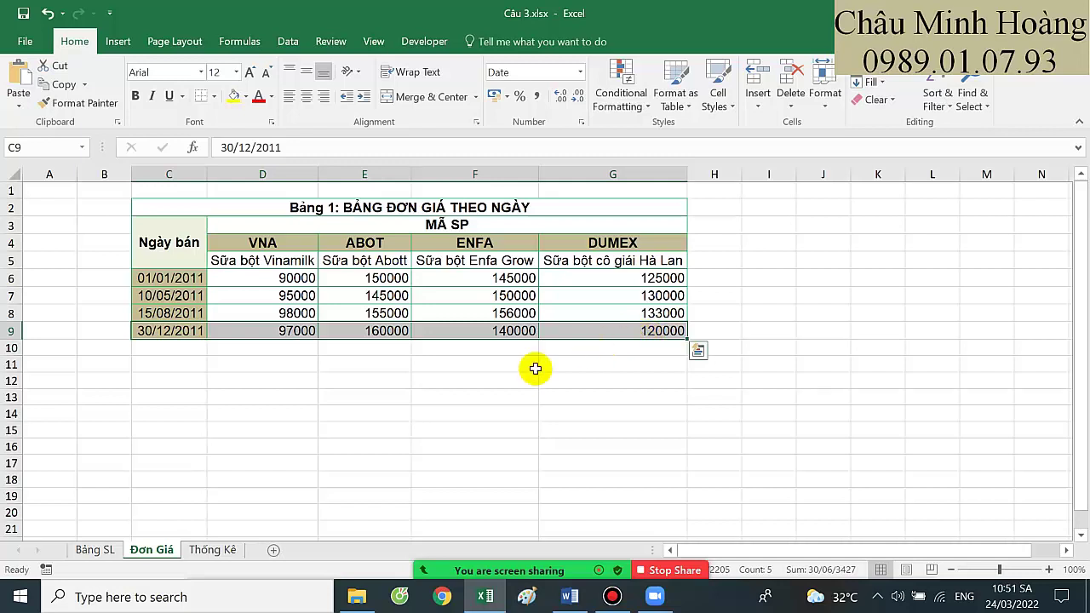
pyautogui.click(458, 385)
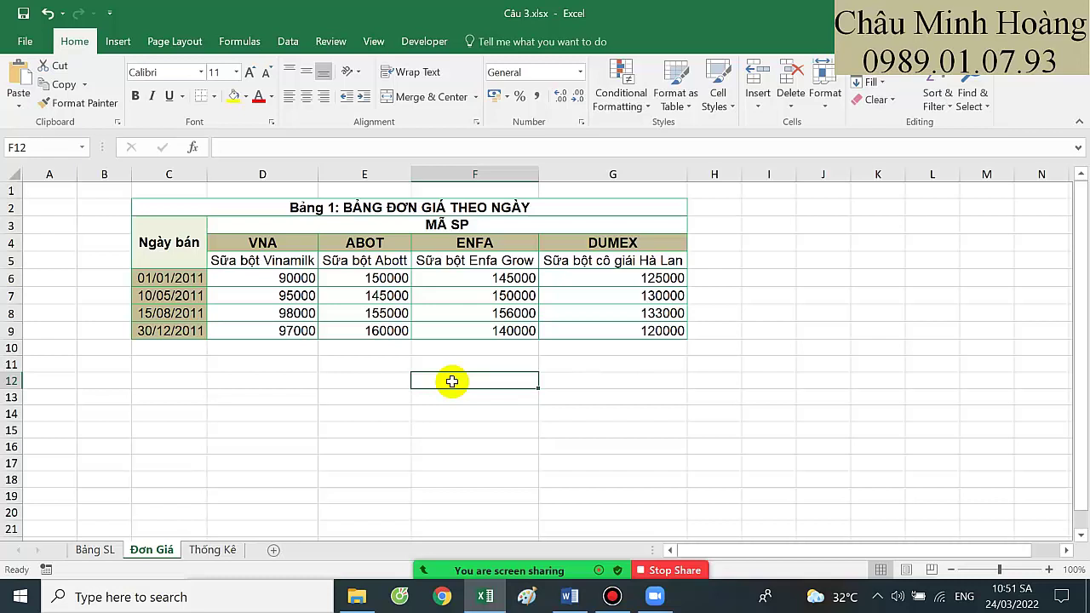
pyautogui.moveTo(263, 330); pyautogui.dragTo(637, 331)
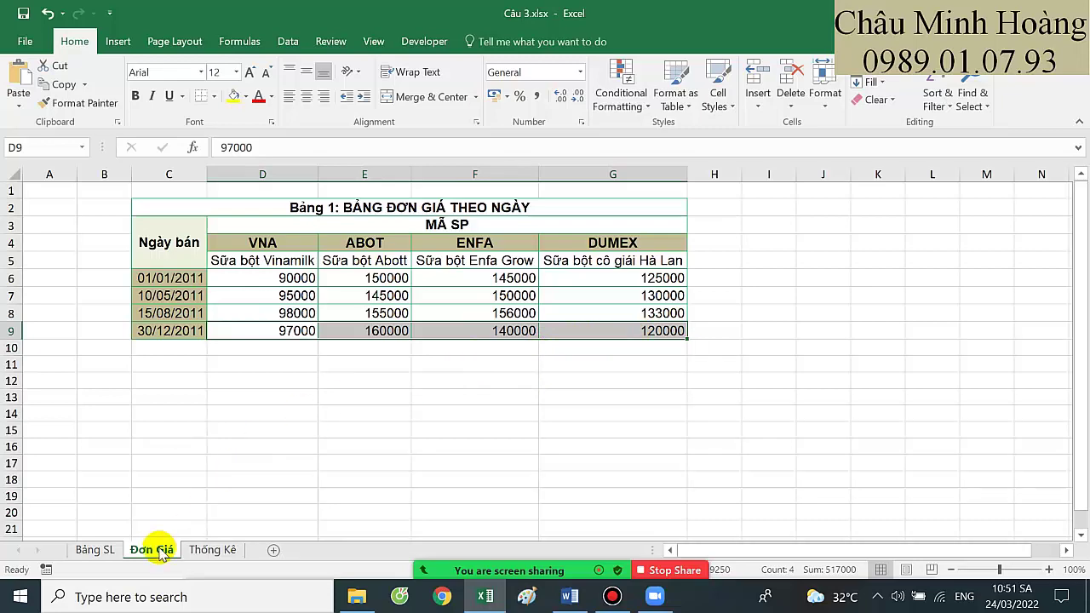
pyautogui.click(94, 550)
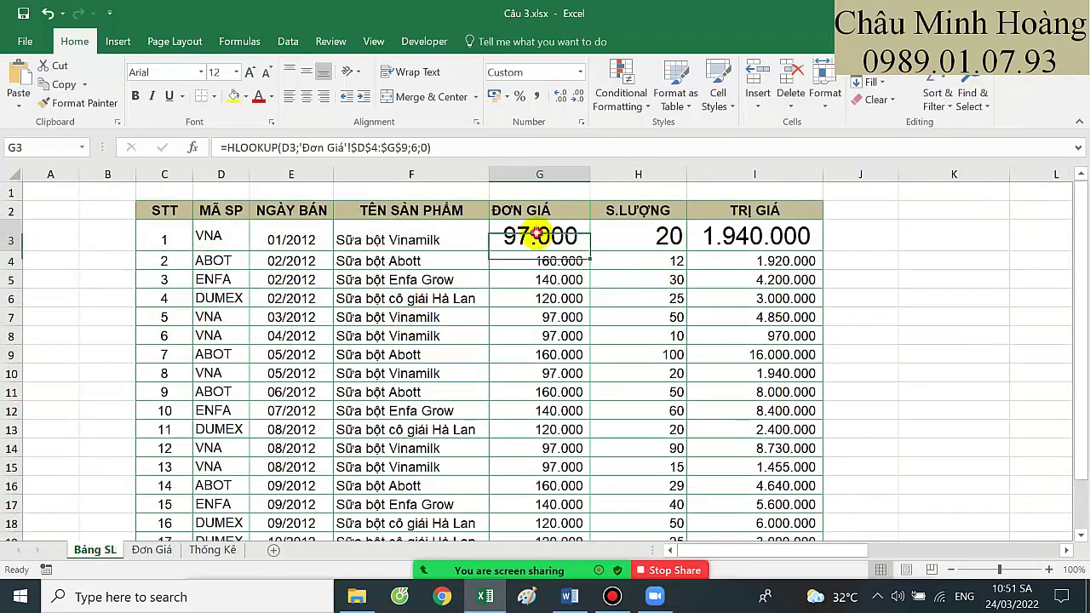
# Start =VLOOKUP in G3 with E3 as lookup value and 'Đơn Giá'!$C$6:$G$9 as table
pyautogui.click(538, 234)
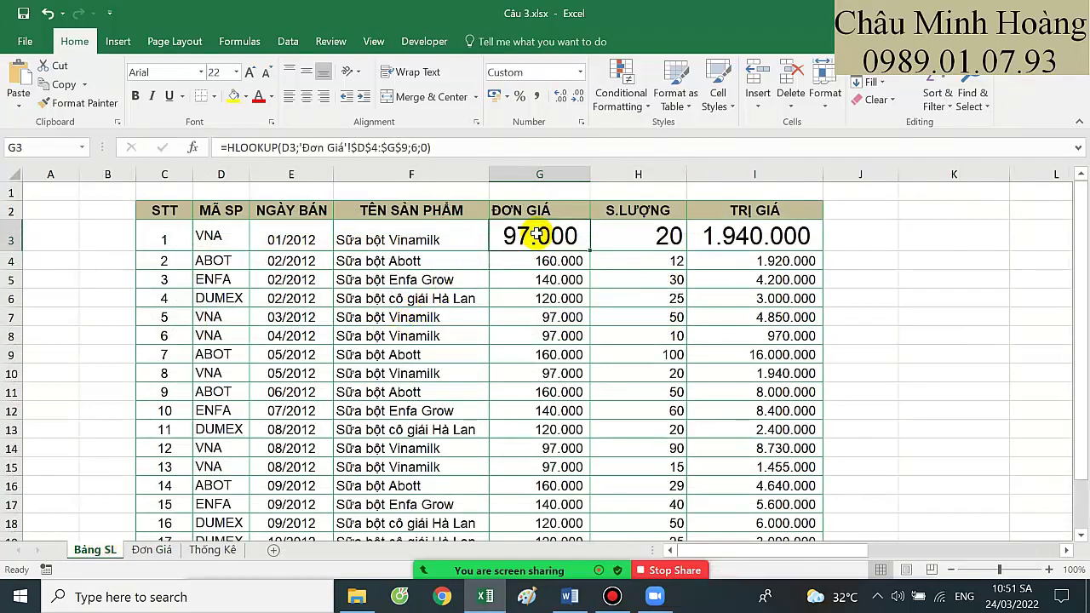
pyautogui.write('=vl')
pyautogui.press('Tab')
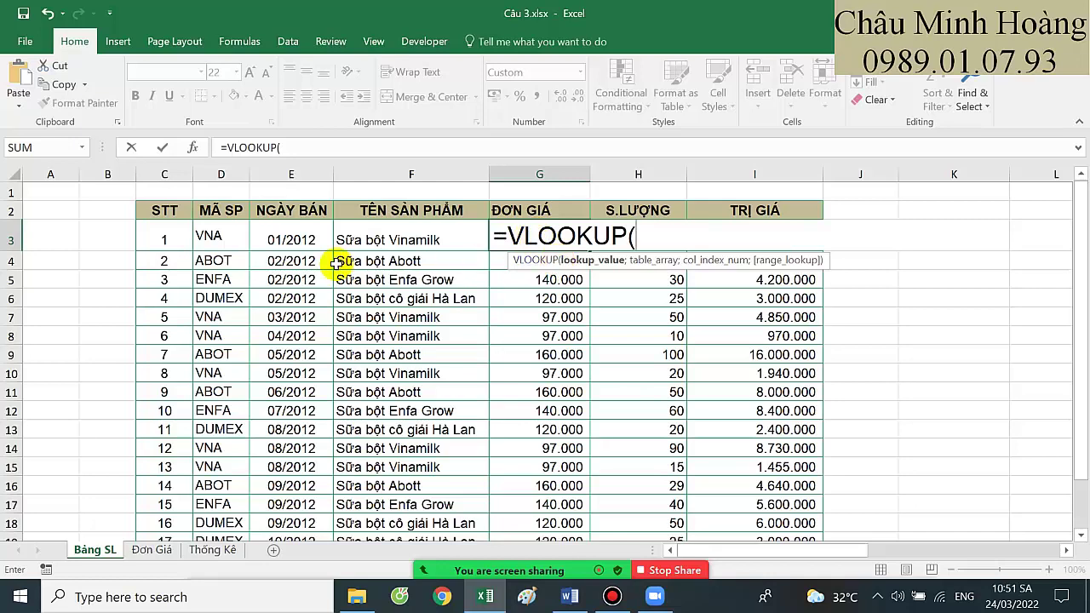
pyautogui.click(312, 241)
pyautogui.write(';')
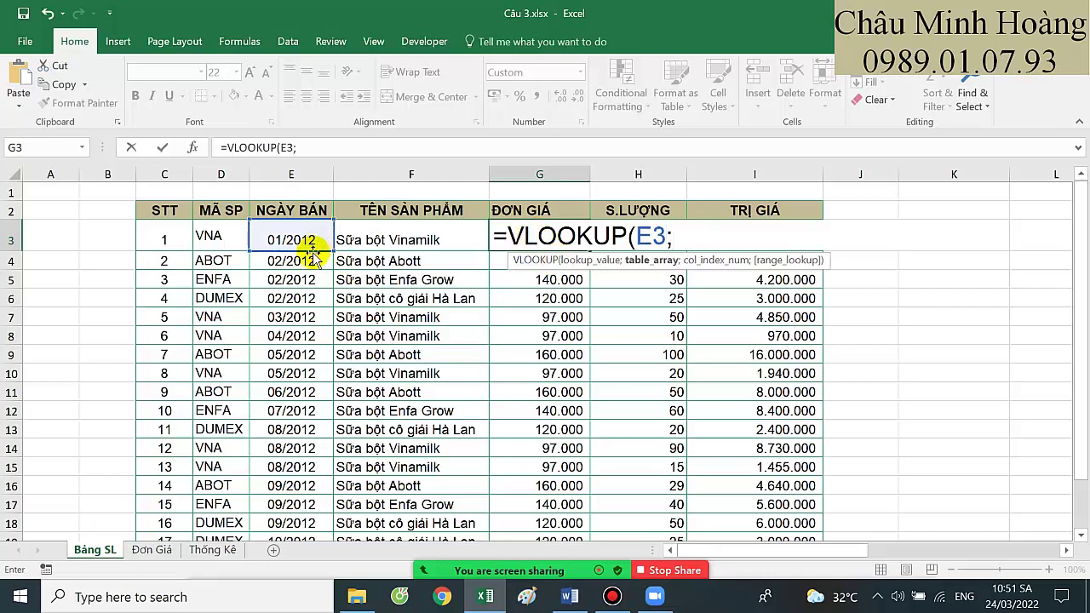
pyautogui.click(151, 549)
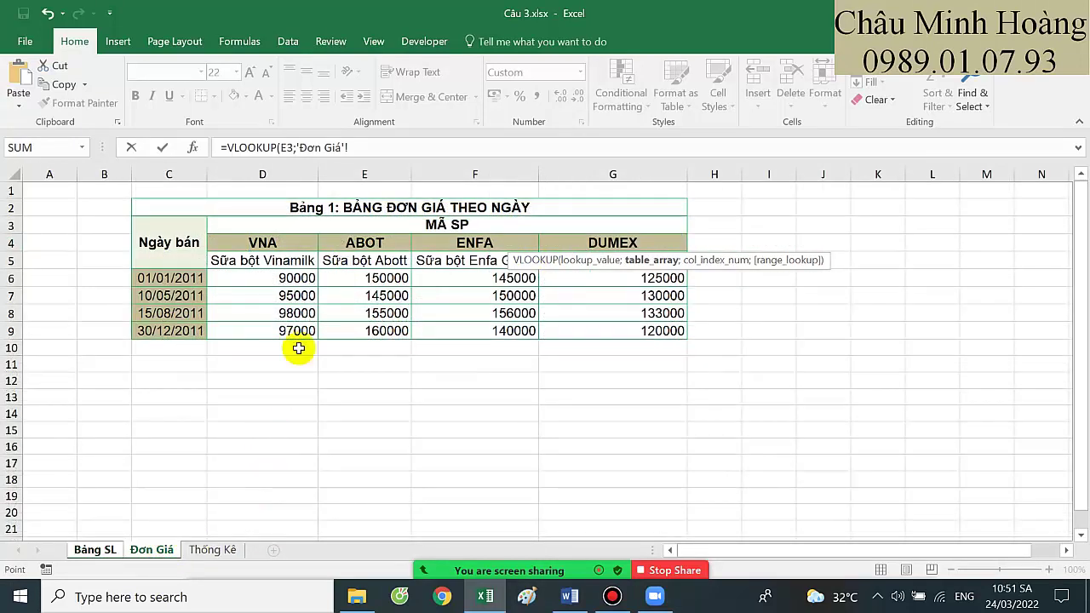
pyautogui.moveTo(349, 148); pyautogui.dragTo(295, 150)
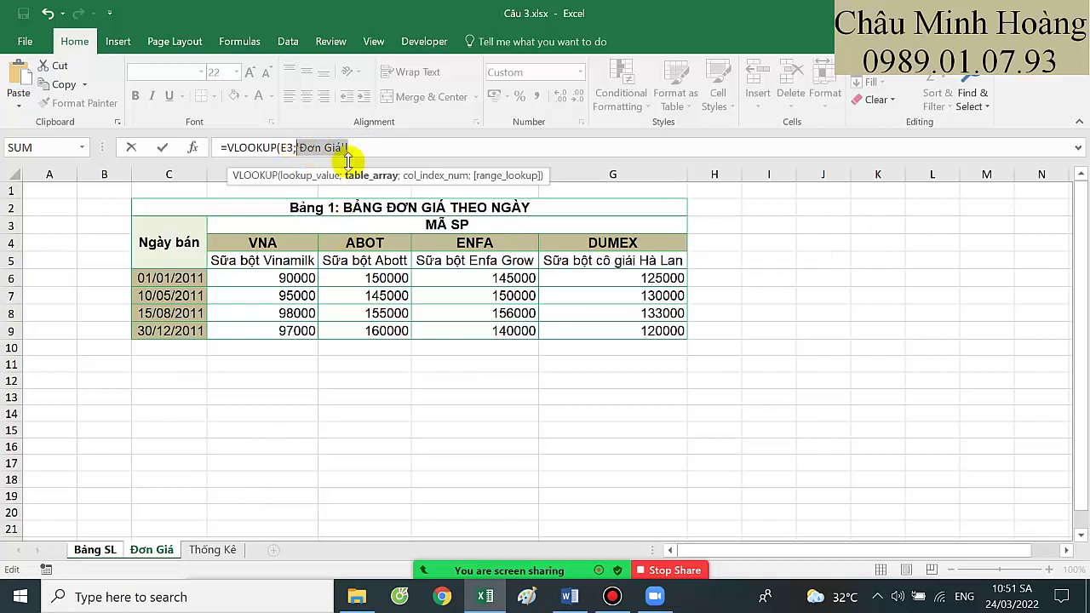
pyautogui.press('Delete')
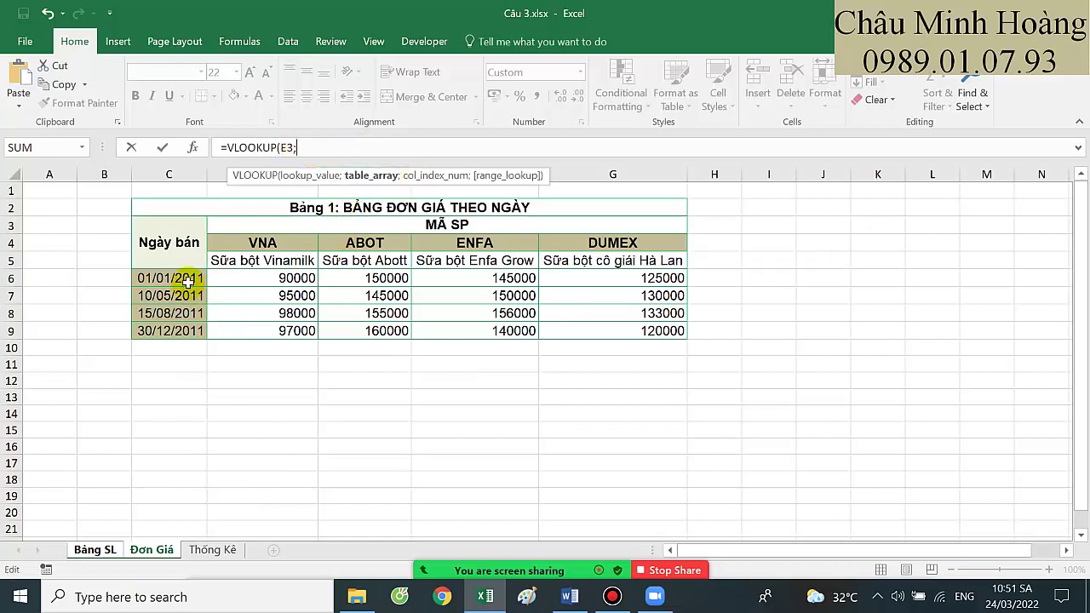
pyautogui.moveTo(187, 281); pyautogui.dragTo(669, 332)
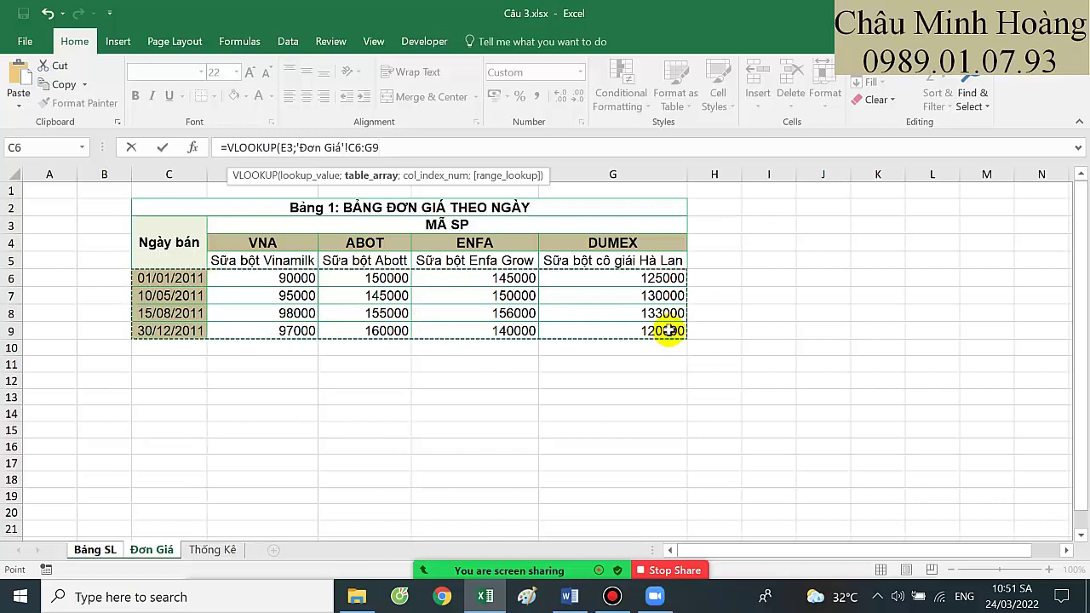
pyautogui.press('F4')
pyautogui.write(';')
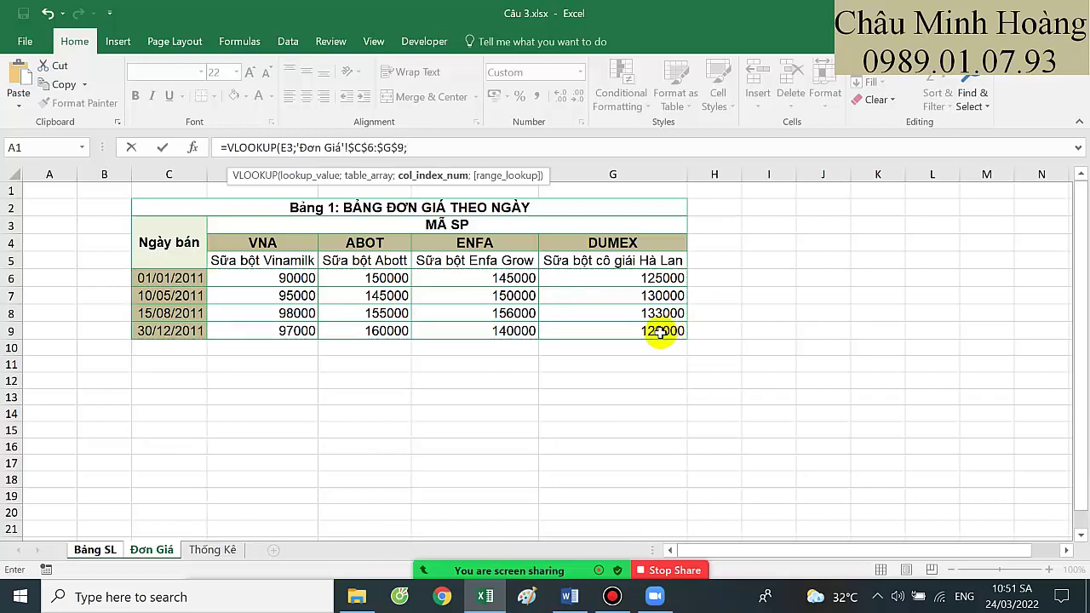
# Add nested IFs on D3 for VNA, ABOT, ENFA (VNA→2, ENFA→4, else 5) and range_lookup 1
pyautogui.click(95, 549)
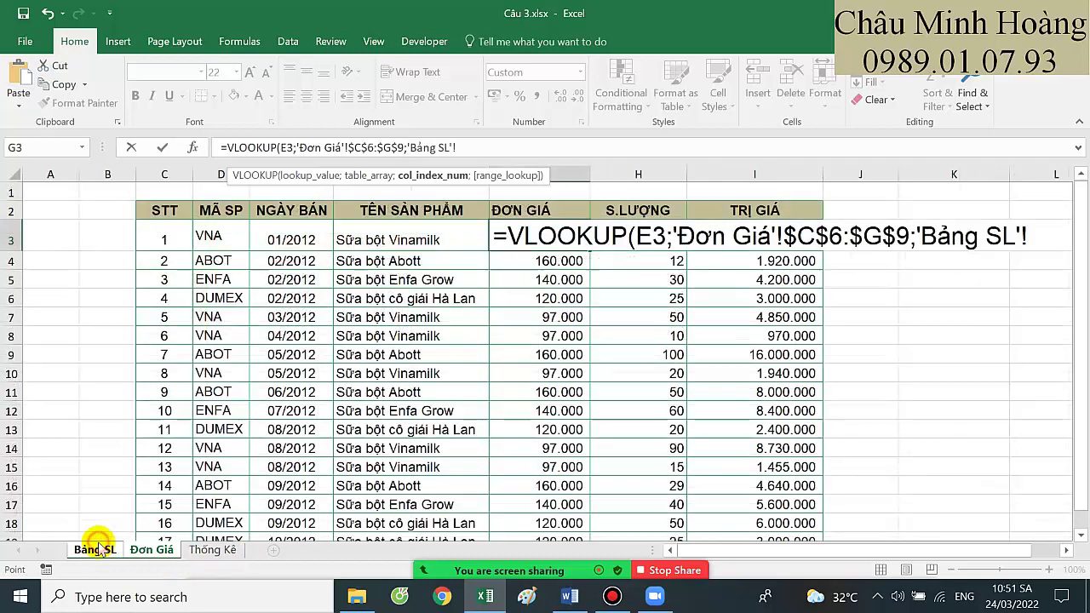
pyautogui.press('BackSpace')
pyautogui.press('BackSpace')
pyautogui.press('BackSpace')
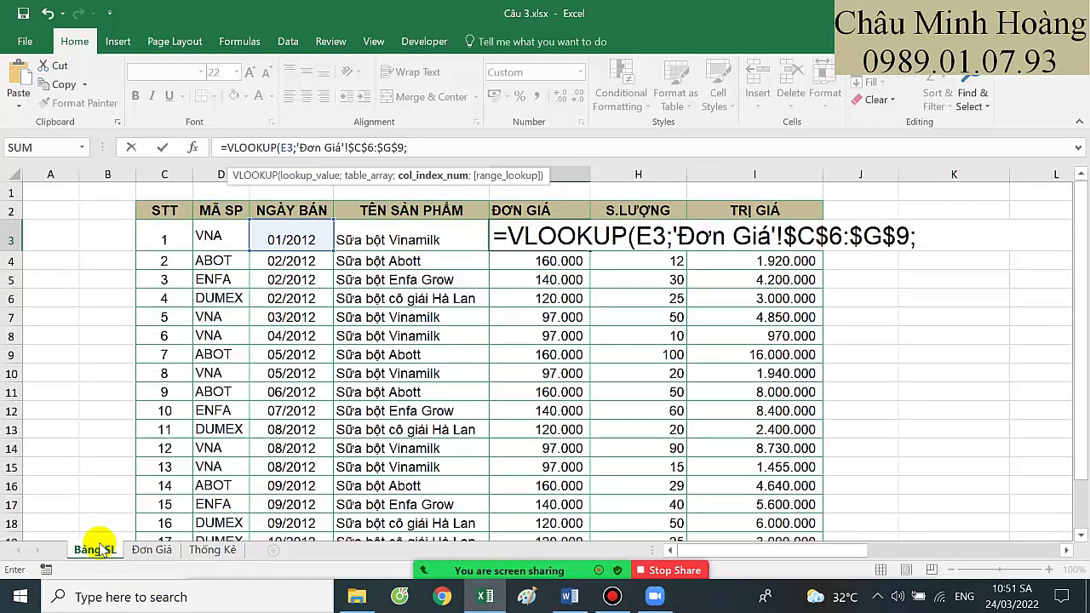
pyautogui.write('(')
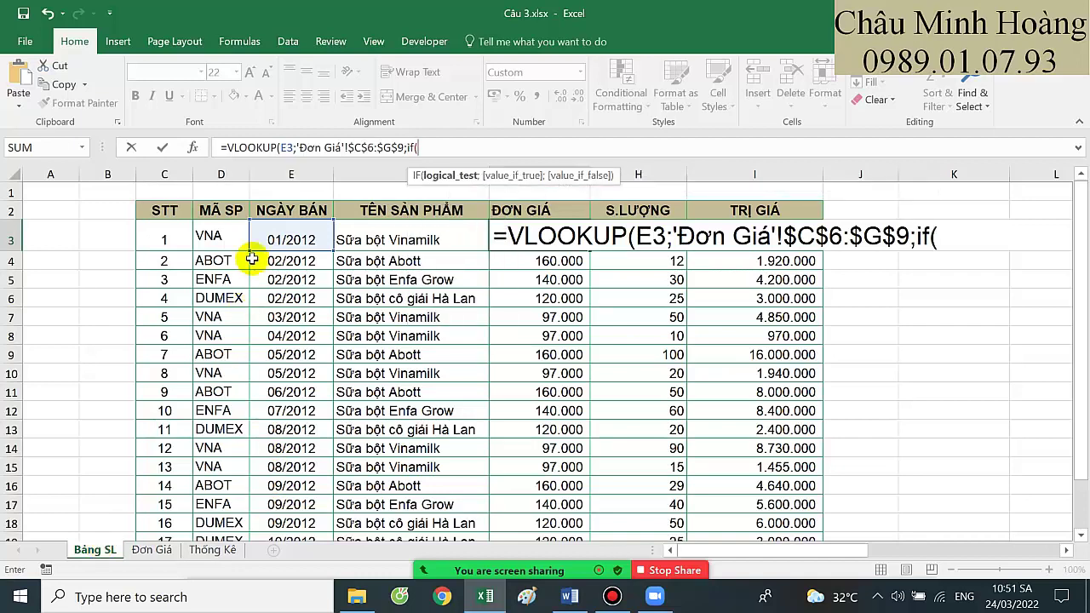
pyautogui.click(236, 241)
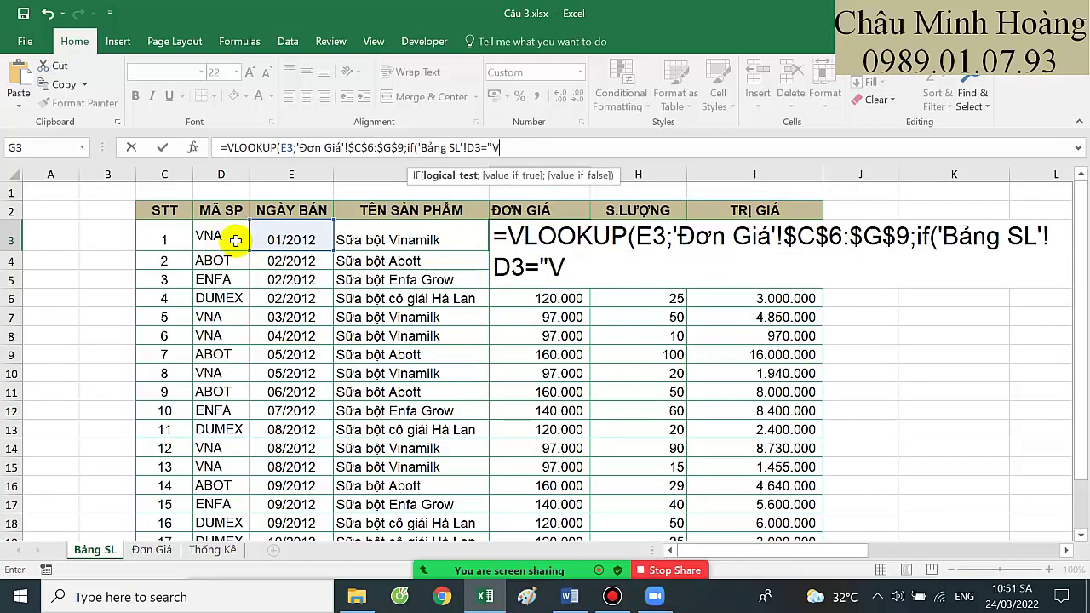
pyautogui.write('="VNA";')
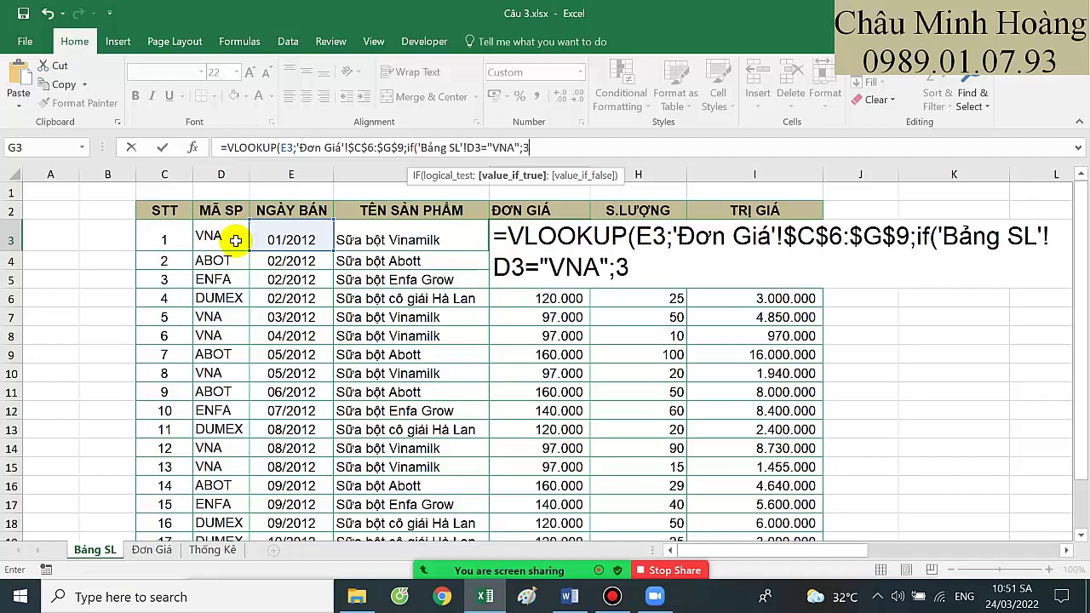
pyautogui.write('2;if(')
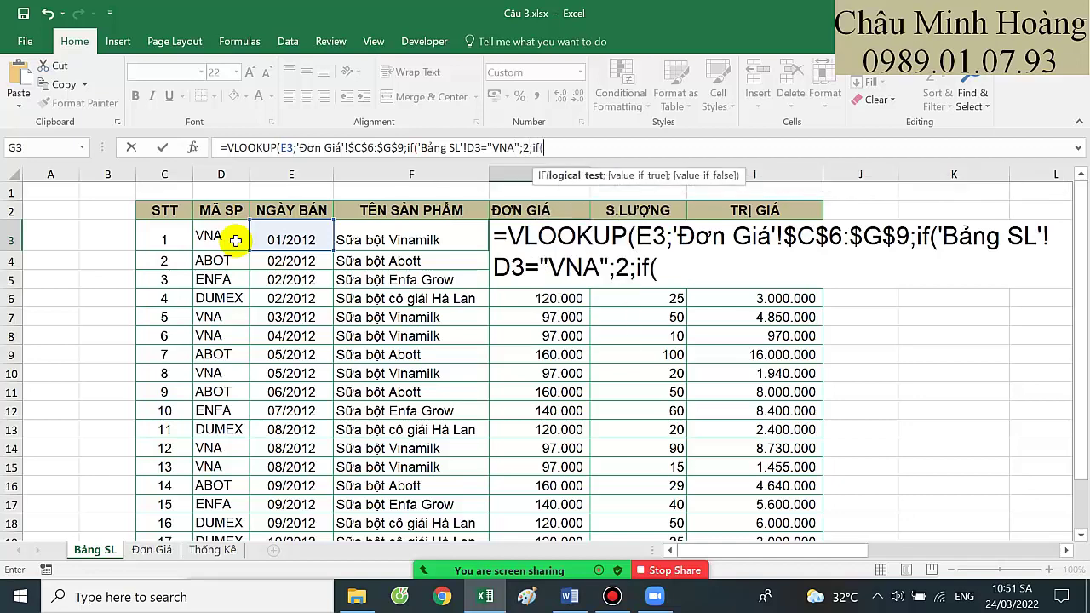
pyautogui.click(236, 241)
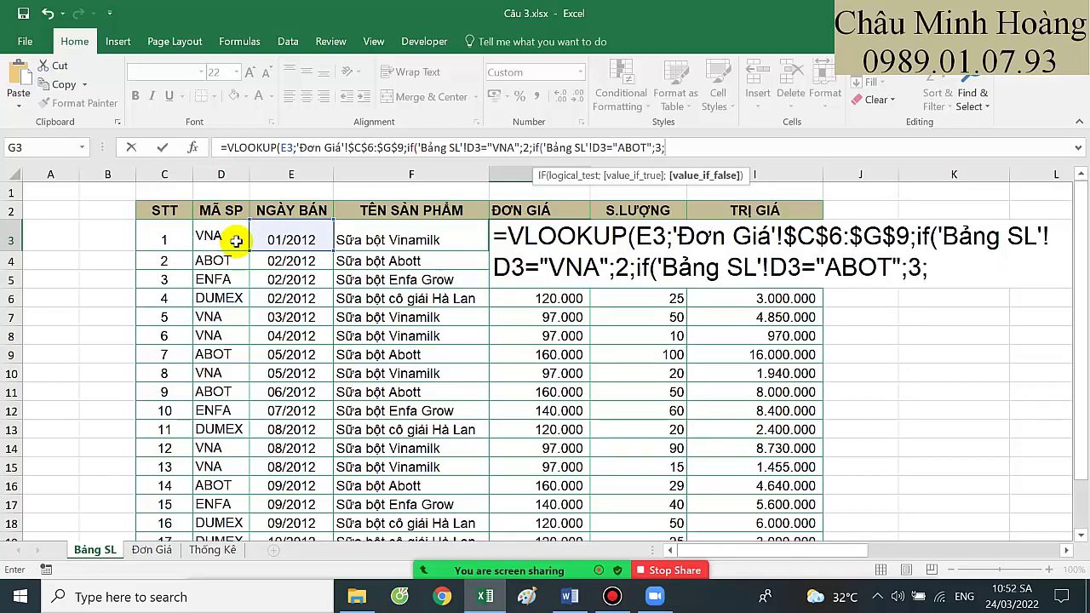
pyautogui.write('if(')
pyautogui.click(235, 241)
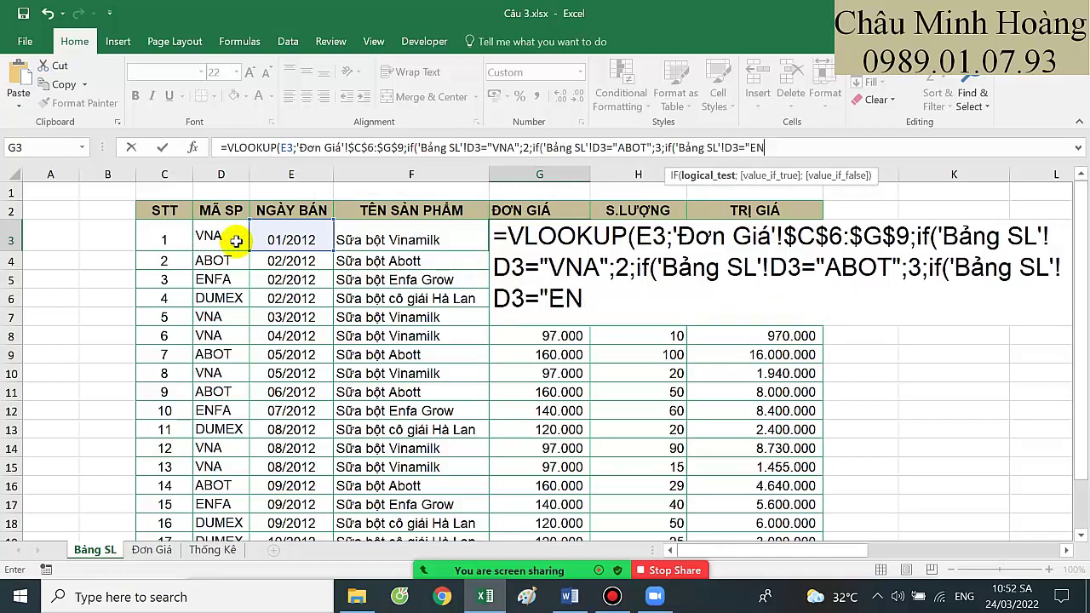
pyautogui.write('="ENFA";')
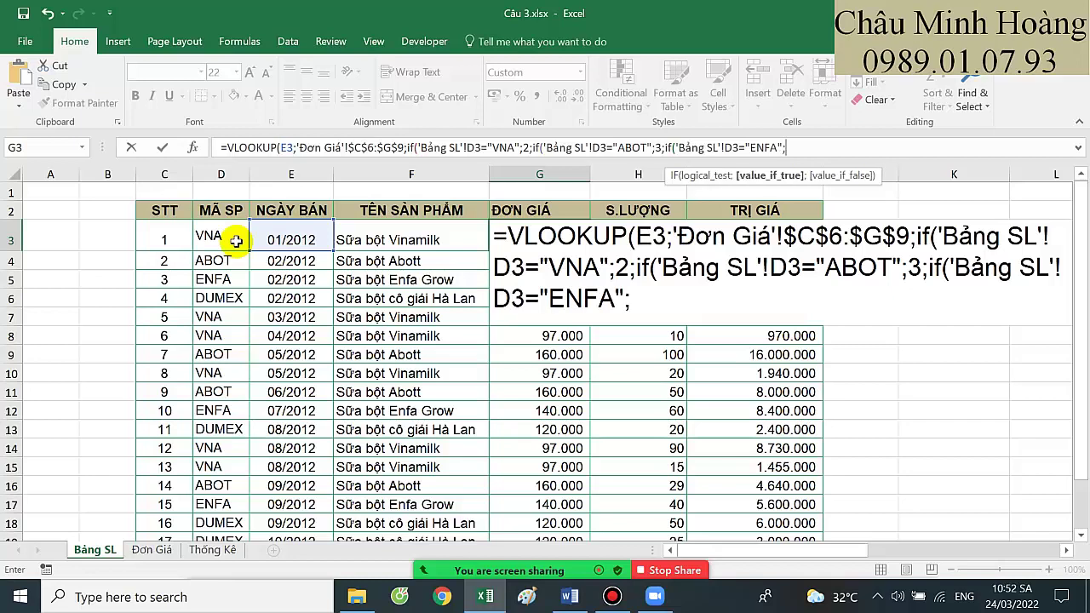
pyautogui.write('4;5)')
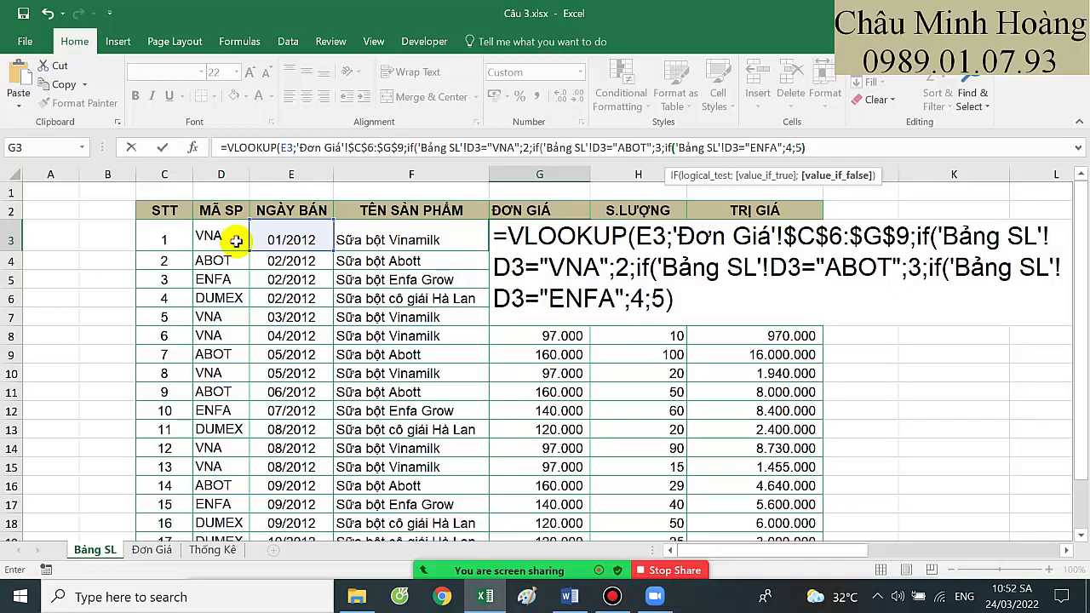
pyautogui.write('));1')
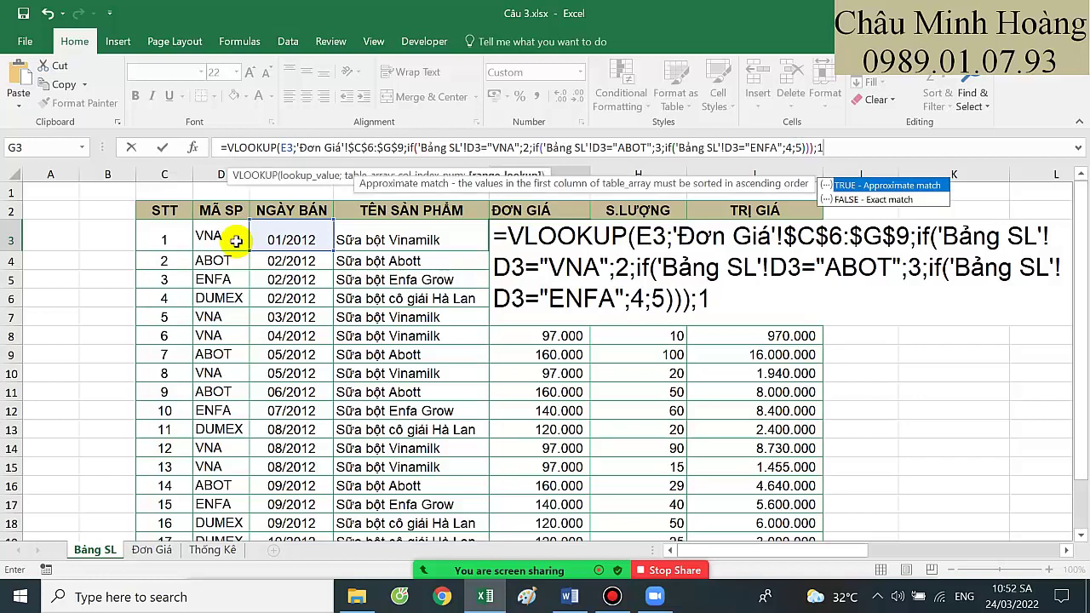
pyautogui.write(')')
pyautogui.press('Return')
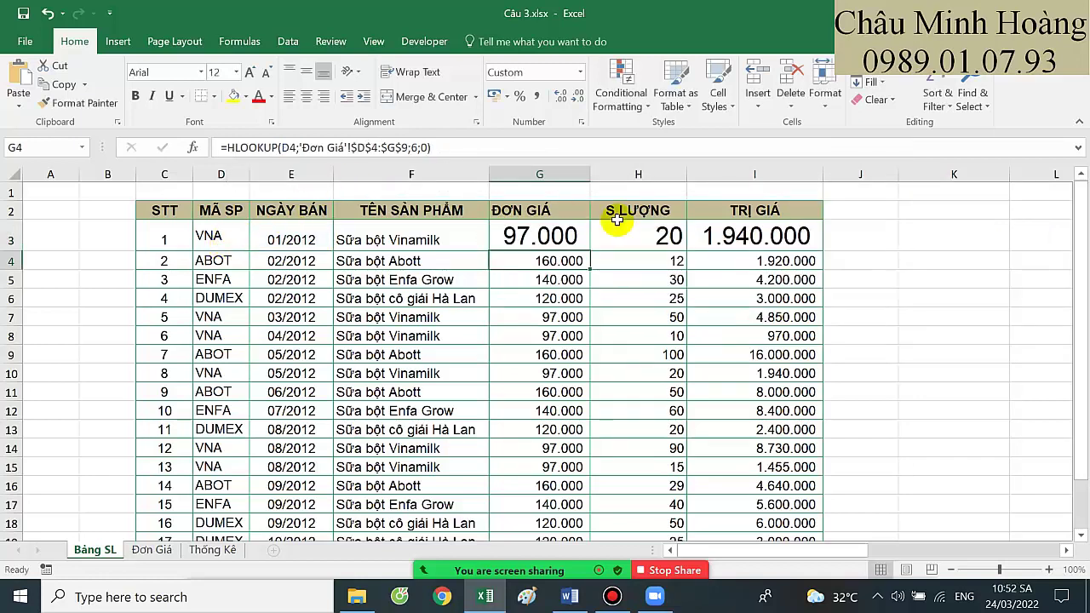
# Copy the full text of G3's VLOOKUP formula
pyautogui.click(574, 236)
pyautogui.doubleClick(540, 237)
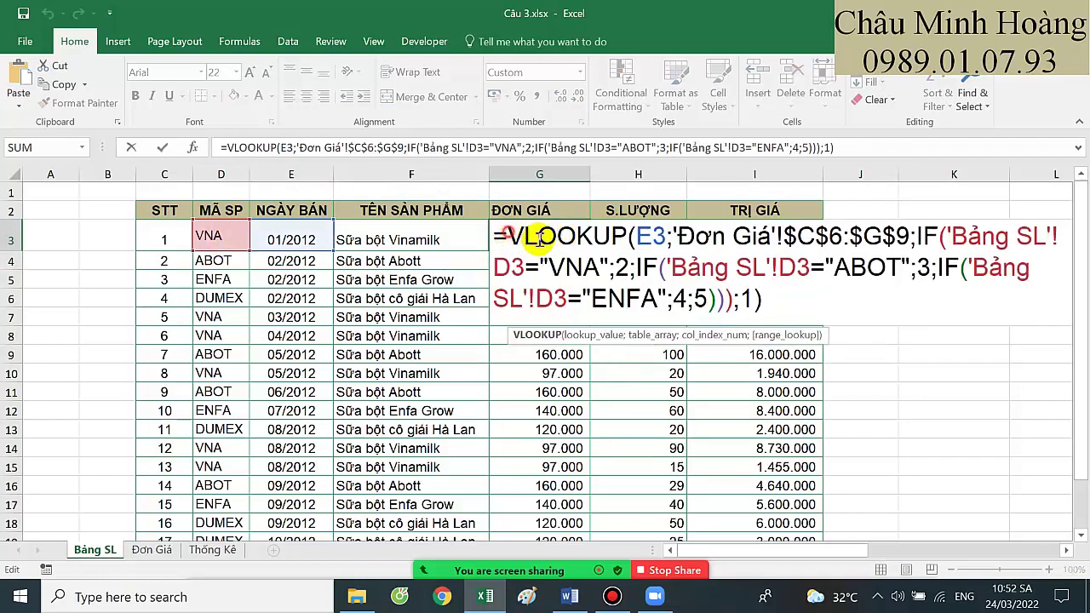
pyautogui.moveTo(494, 238); pyautogui.dragTo(806, 296)
pyautogui.hotkey('ctrl', 'c')
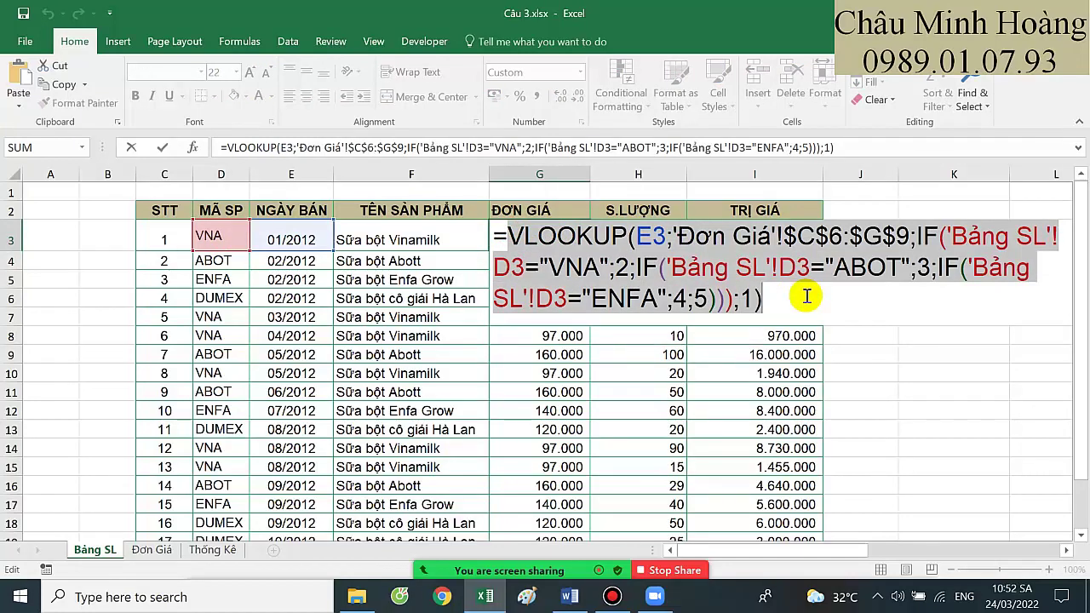
pyautogui.click(706, 280)
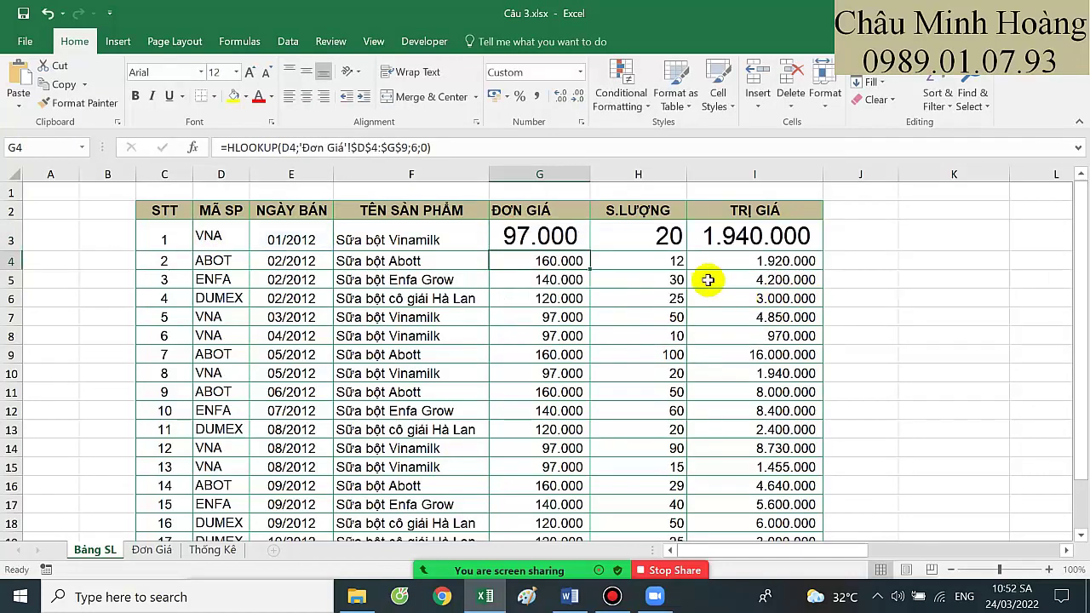
pyautogui.click(536, 237)
pyautogui.doubleClick(519, 237)
pyautogui.moveTo(494, 238); pyautogui.dragTo(835, 312)
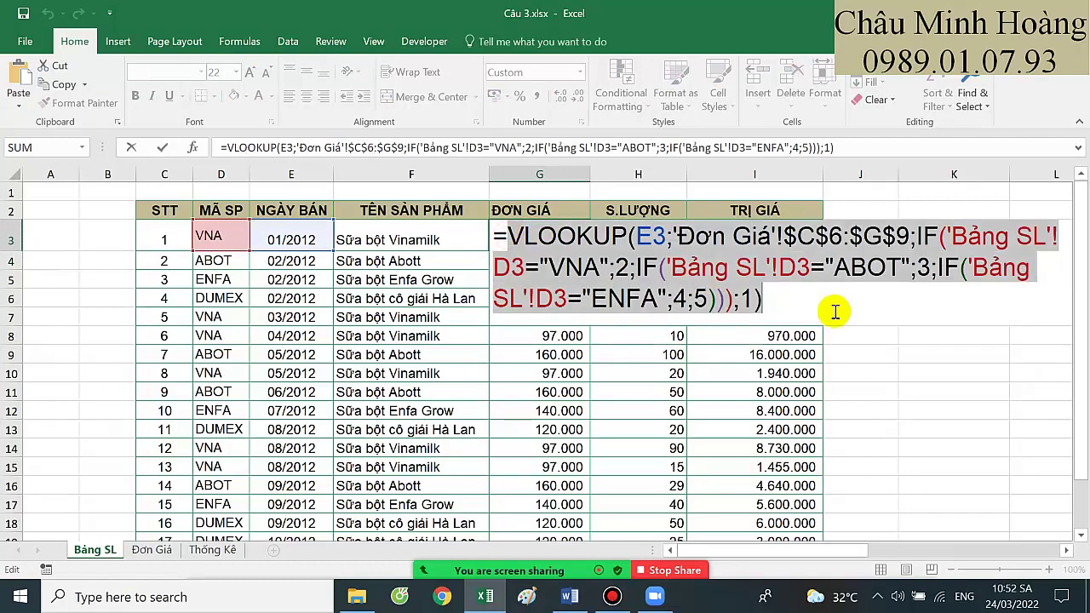
pyautogui.press('Return')
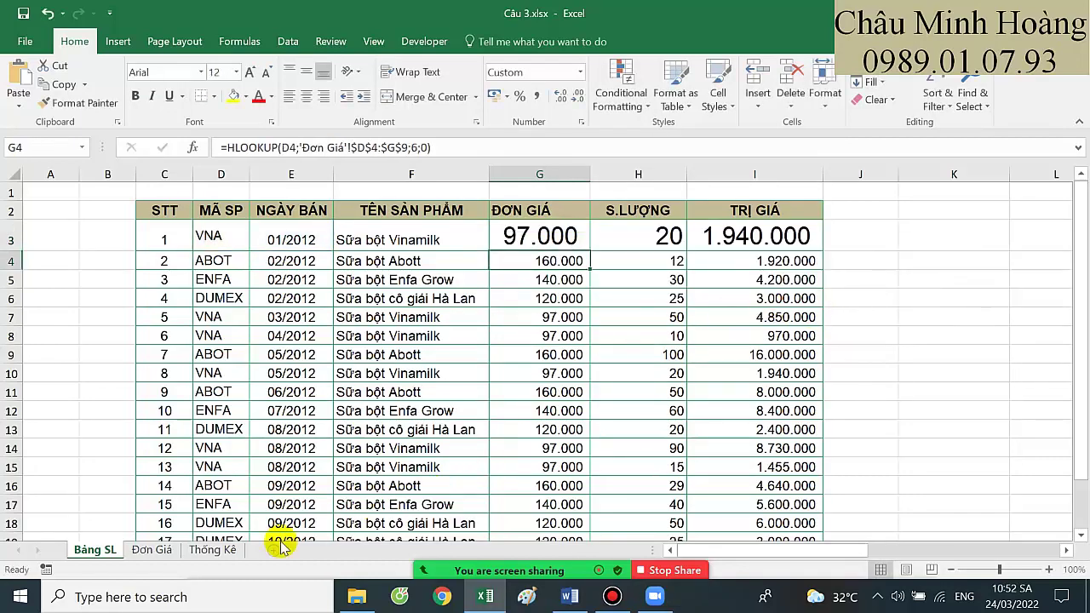
pyautogui.click(211, 550)
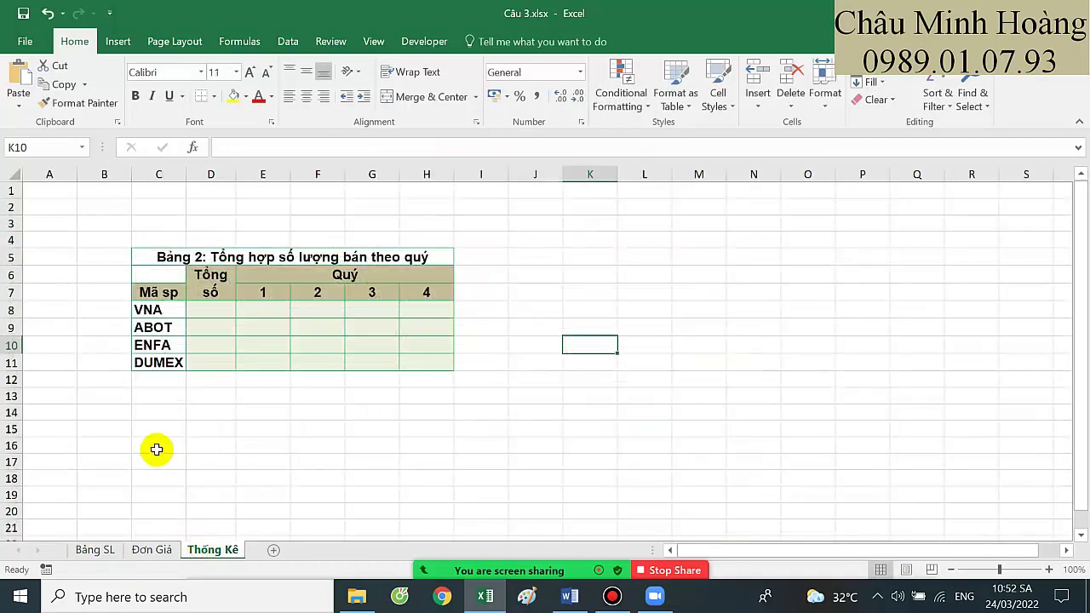
# Paste the VLOOKUP formula text into B14 and enlarge it to size 18
pyautogui.click(101, 411)
pyautogui.hotkey('ctrl', 'v')
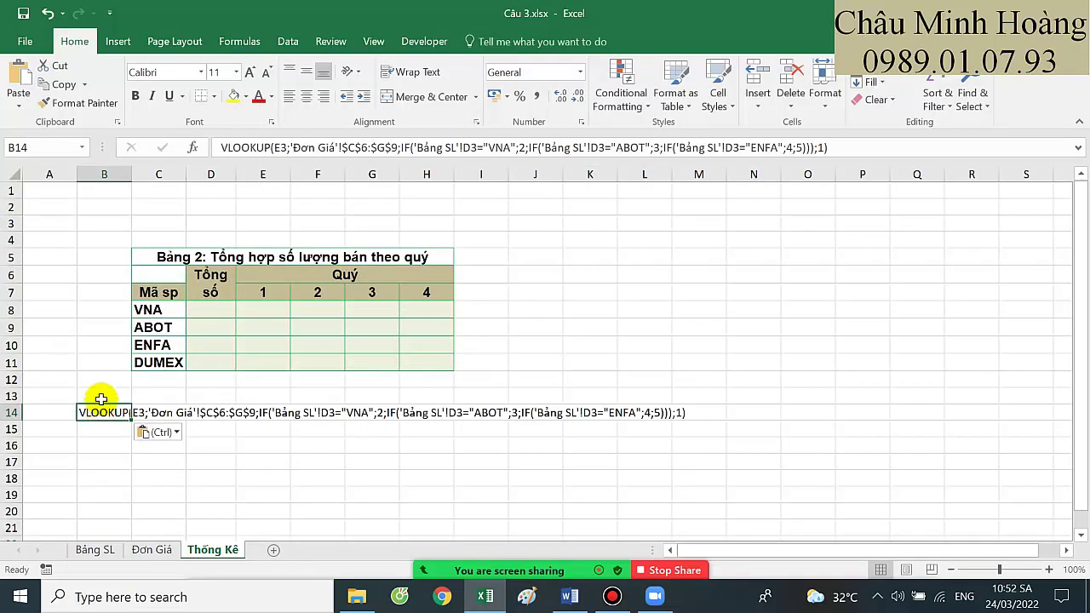
pyautogui.click(250, 73)
pyautogui.click(250, 73)
pyautogui.click(250, 73)
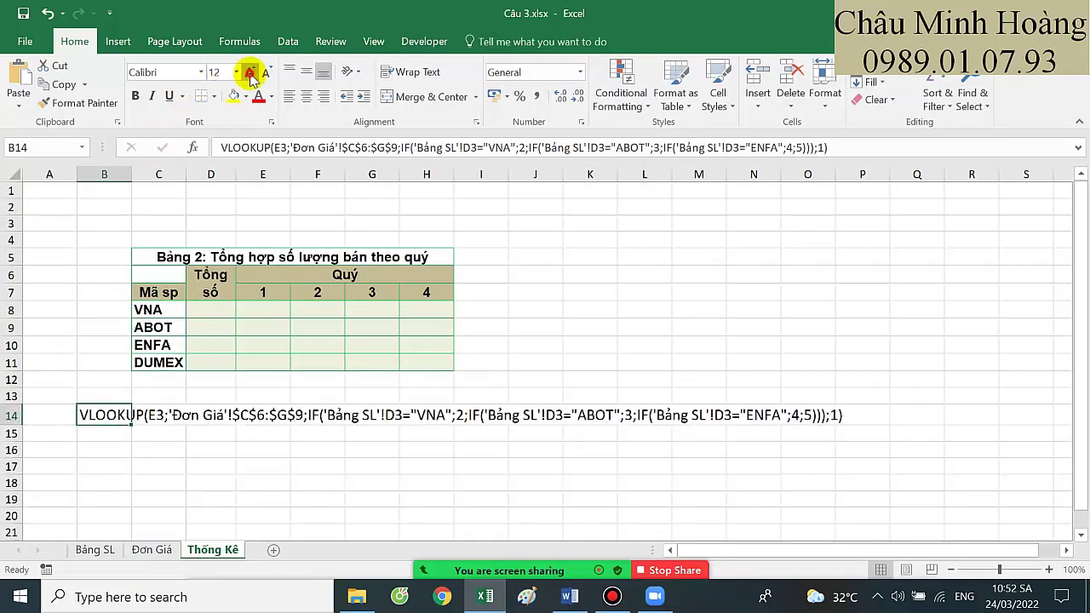
pyautogui.click(250, 73)
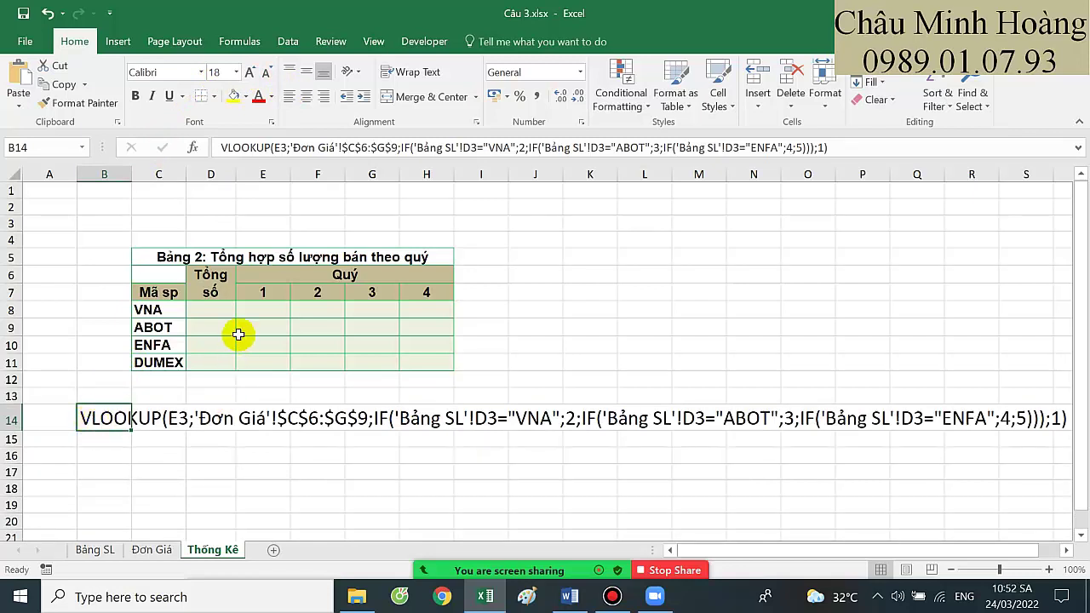
# Format the VNA total and quarter 1 cells D8:E8 as Times New Roman, size 20
pyautogui.click(221, 314)
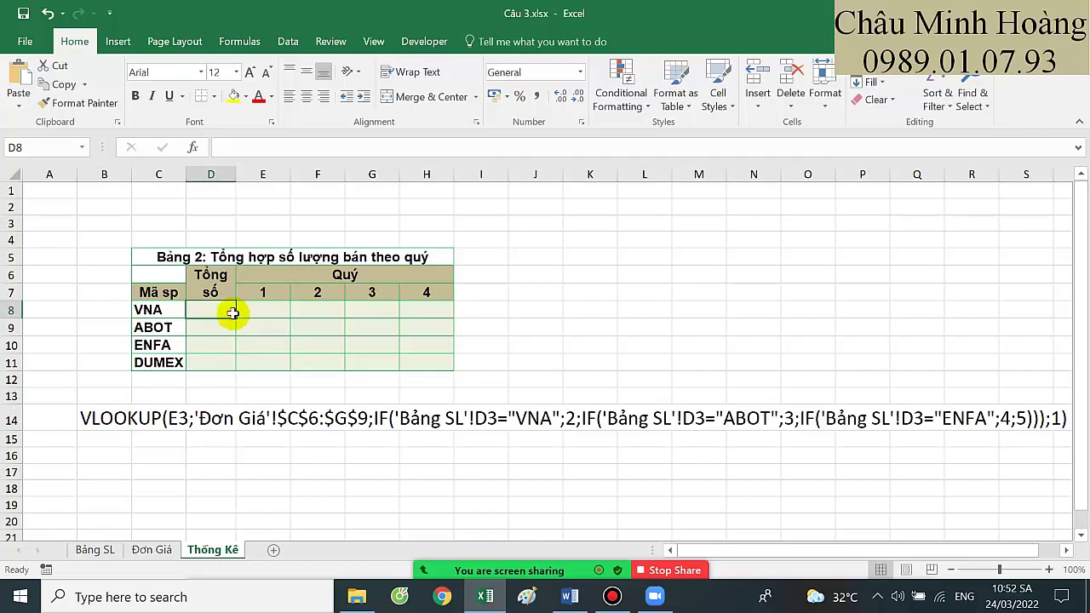
pyautogui.moveTo(224, 310); pyautogui.dragTo(255, 309)
pyautogui.click(154, 73)
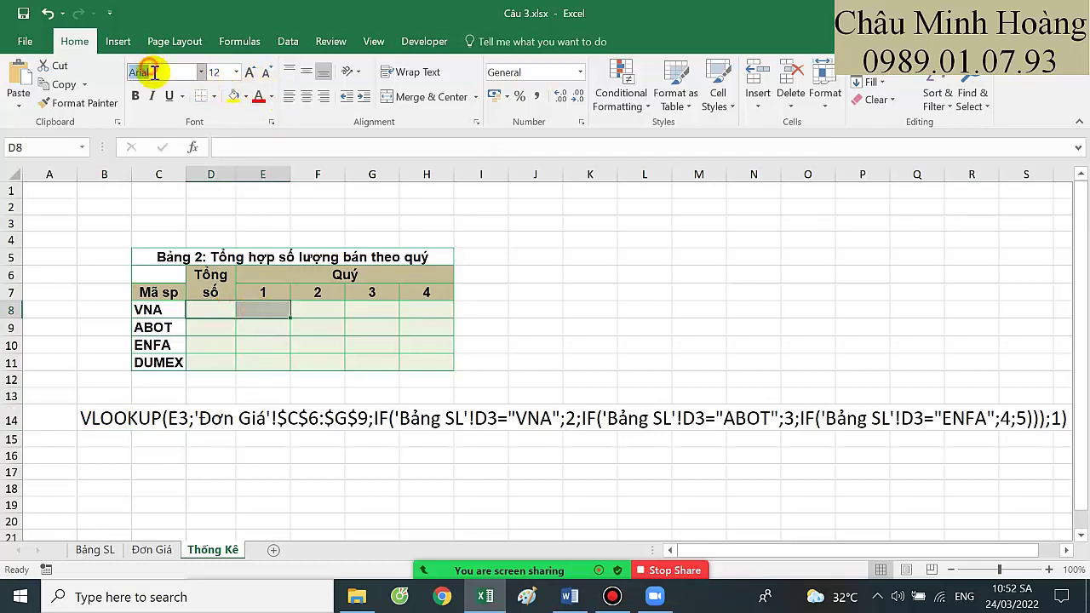
pyautogui.click(215, 72)
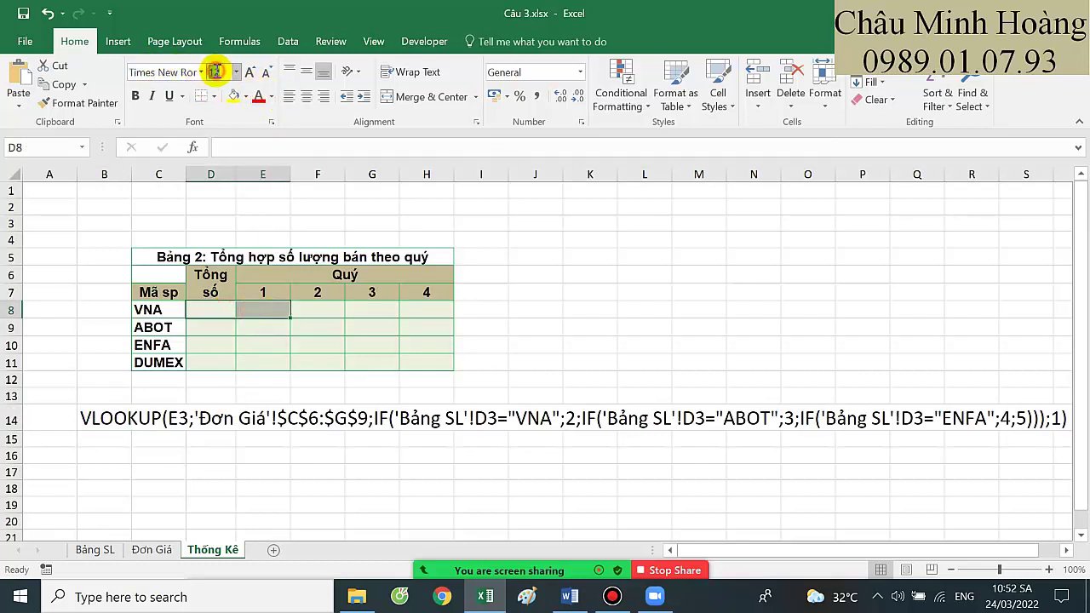
pyautogui.write('20')
pyautogui.press('Return')
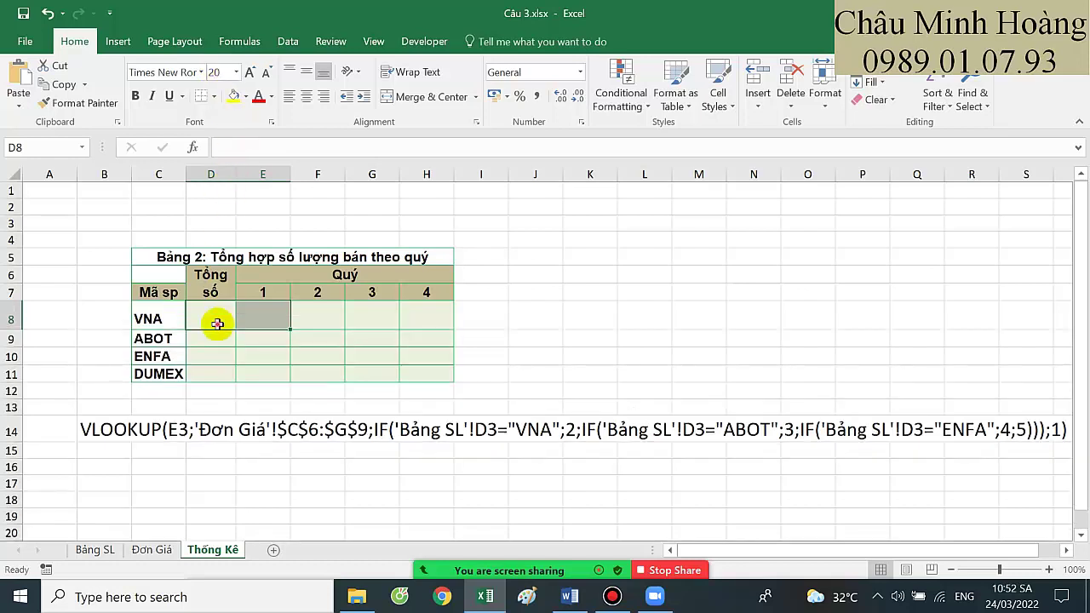
# Start a SUMIF in D8 with criteria range 'Bảng SL'!$D$3:$D$21 and criterion $C8
pyautogui.click(215, 320)
pyautogui.write('=sumif')
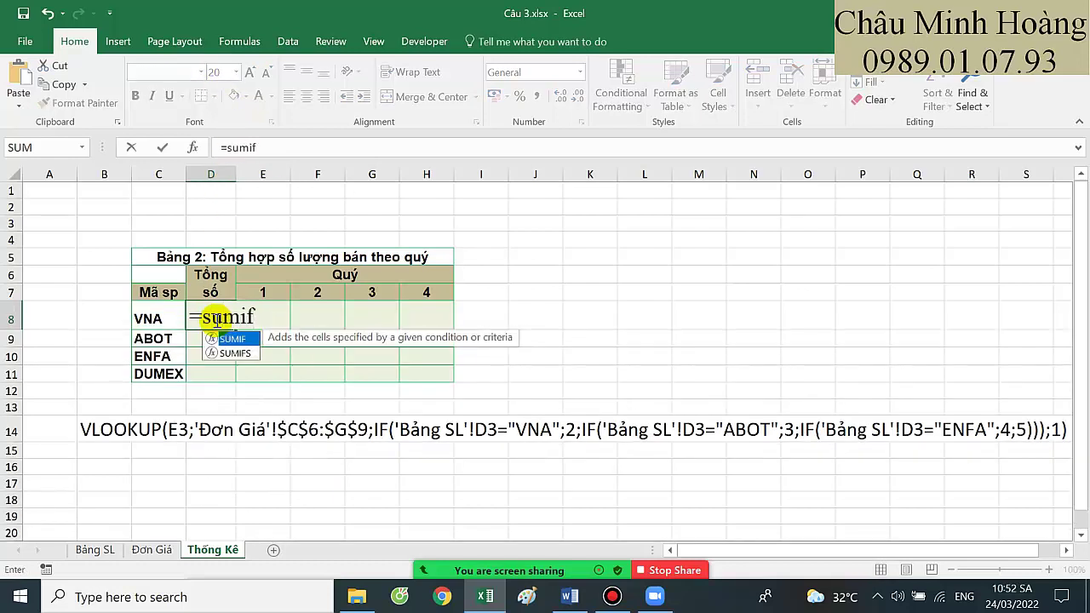
pyautogui.press('Tab')
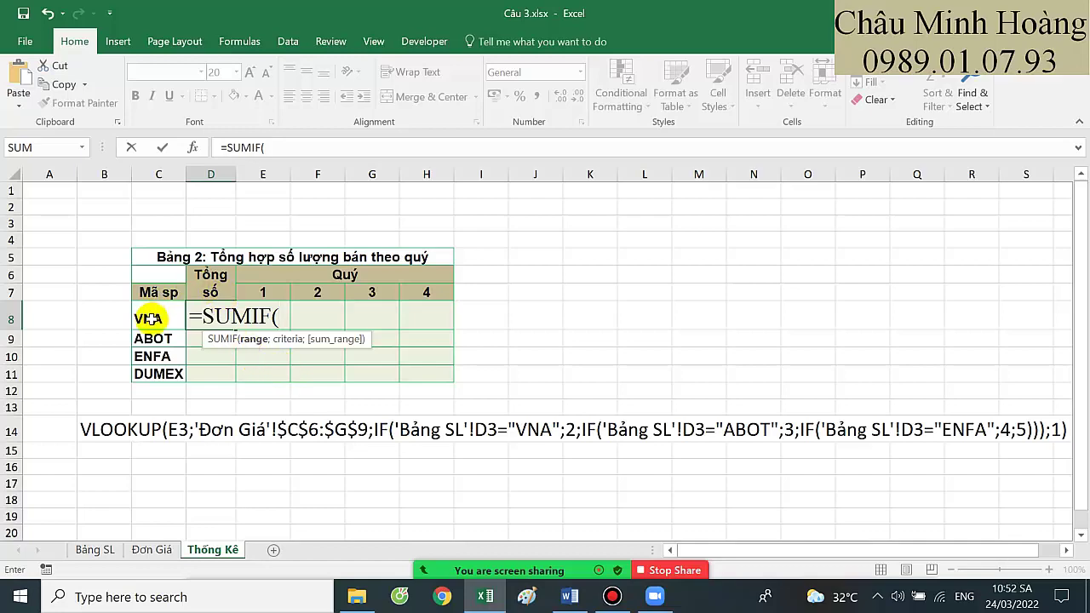
pyautogui.click(103, 546)
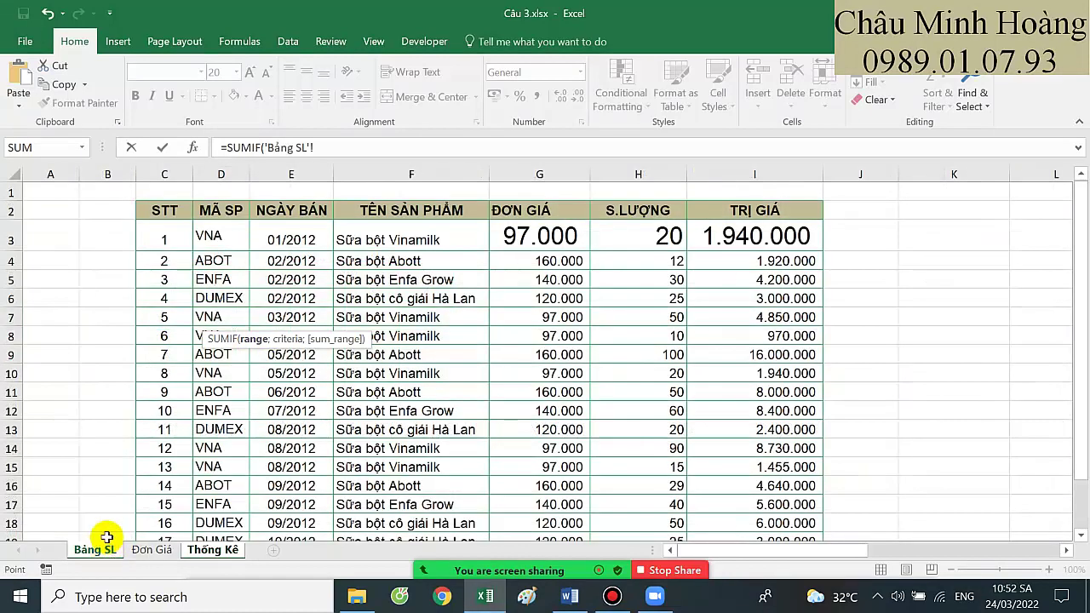
pyautogui.press('BackSpace')
pyautogui.press('BackSpace')
pyautogui.press('BackSpace')
pyautogui.press('BackSpace')
pyautogui.press('BackSpace')
pyautogui.press('BackSpace')
pyautogui.press('BackSpace')
pyautogui.press('BackSpace')
pyautogui.press('BackSpace')
pyautogui.press('BackSpace')
pyautogui.moveTo(223, 236); pyautogui.dragTo(233, 509)
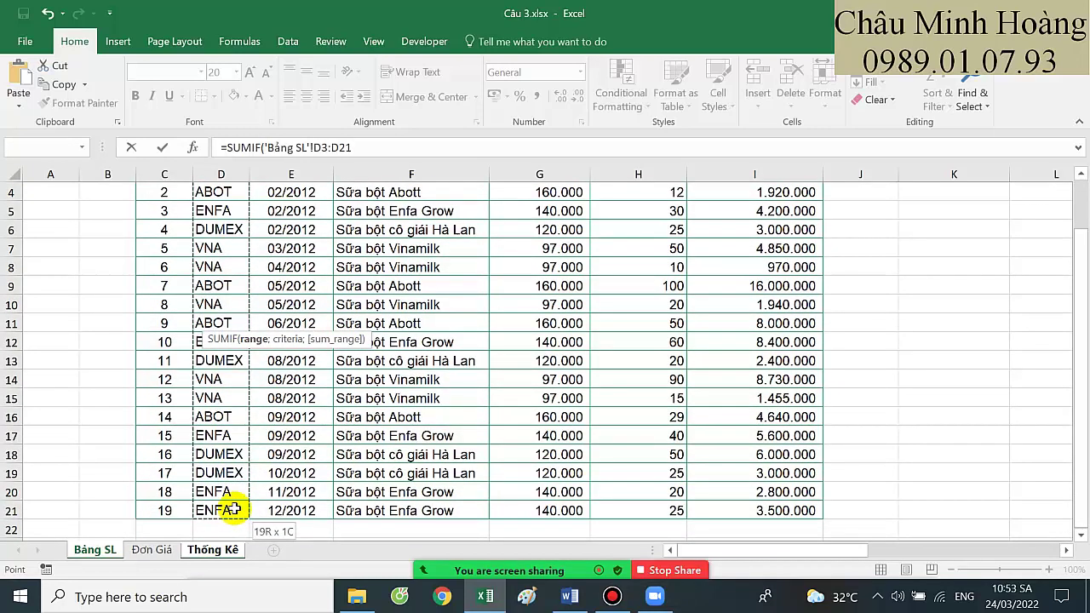
pyautogui.press('F4')
pyautogui.write(';')
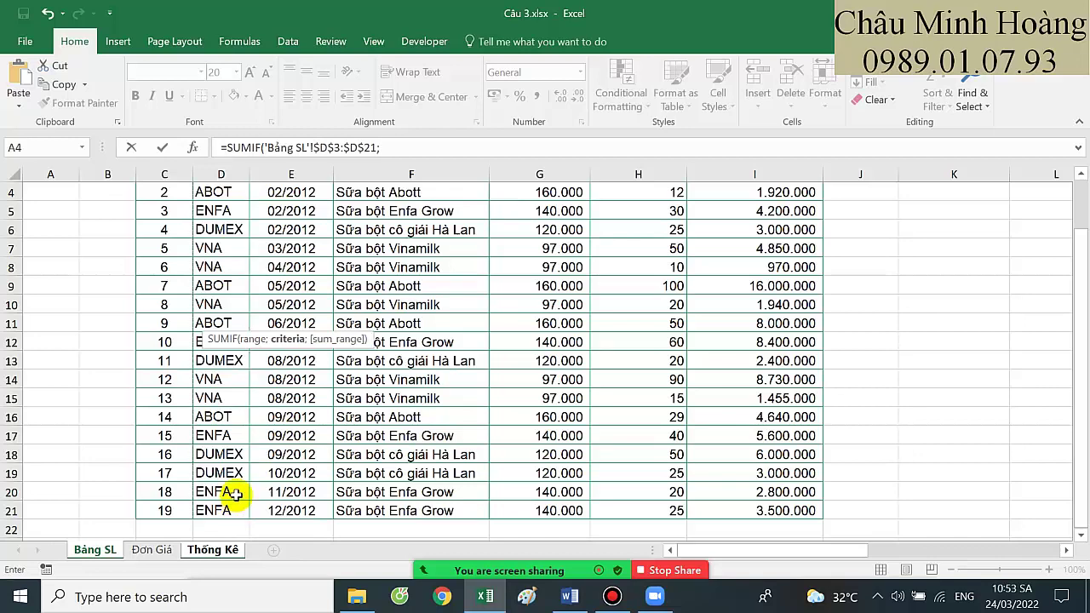
pyautogui.click(213, 549)
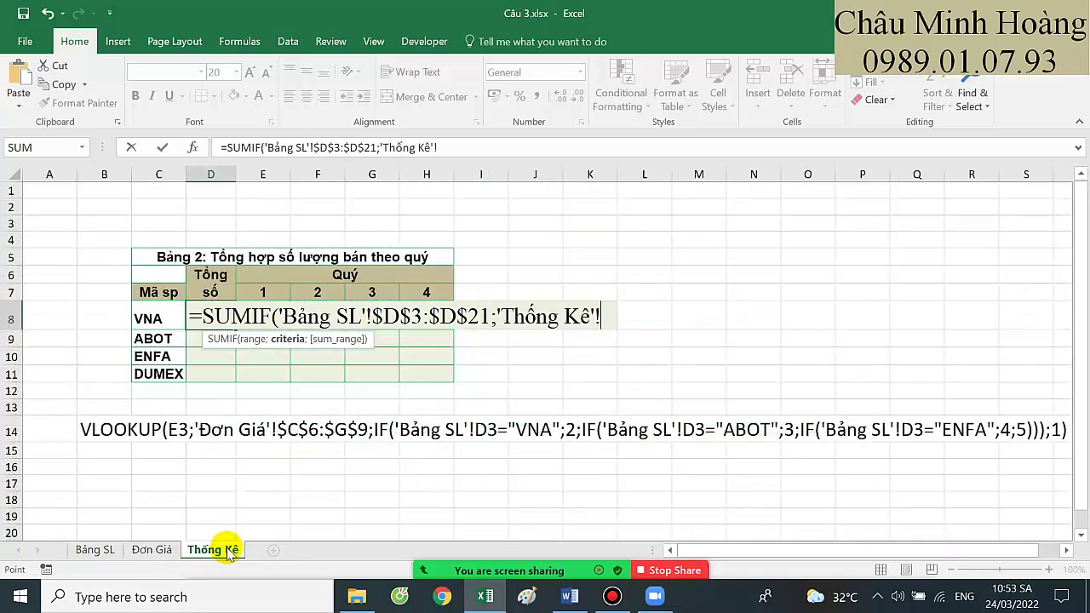
pyautogui.press('BackSpace')
pyautogui.press('BackSpace')
pyautogui.press('BackSpace')
pyautogui.press('BackSpace')
pyautogui.press('BackSpace')
pyautogui.press('BackSpace')
pyautogui.press('BackSpace')
pyautogui.press('BackSpace')
pyautogui.press('BackSpace')
pyautogui.press('BackSpace')
pyautogui.press('BackSpace')
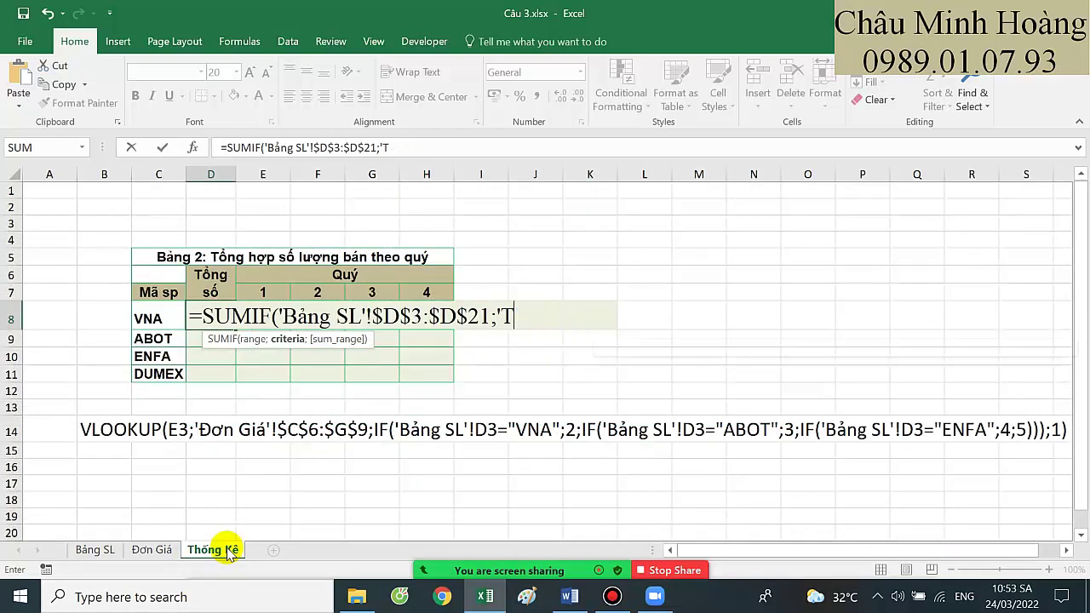
pyautogui.click(162, 319)
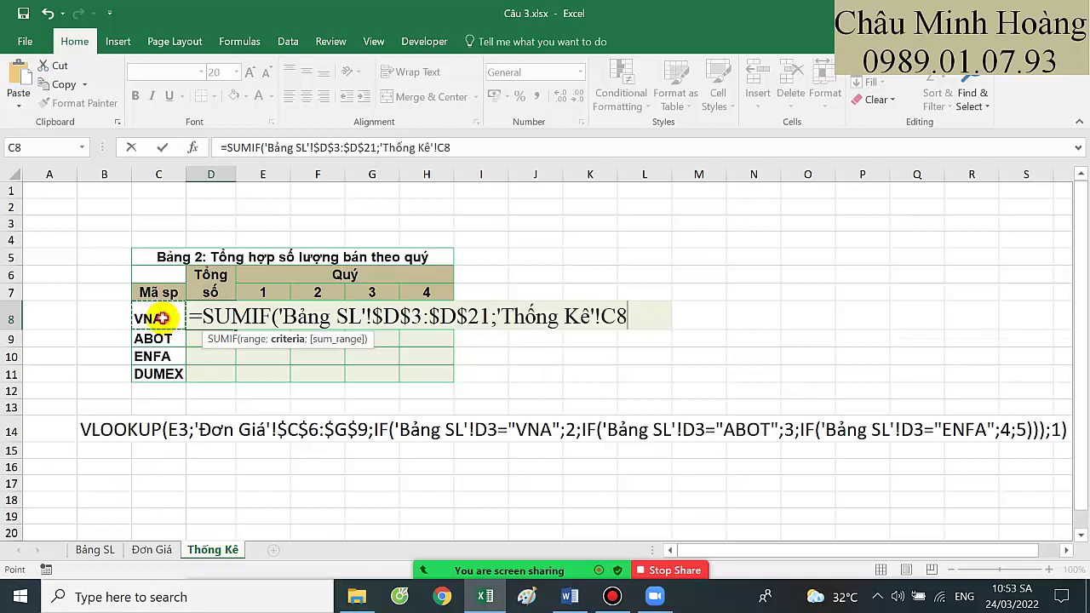
pyautogui.press('F4')
pyautogui.press('F4')
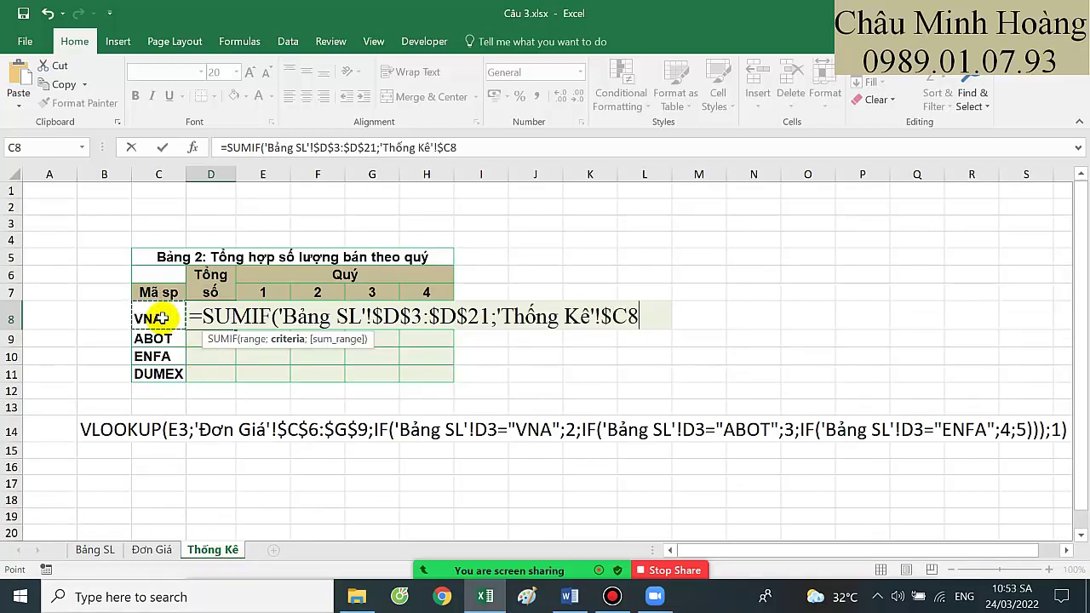
pyautogui.write(';')
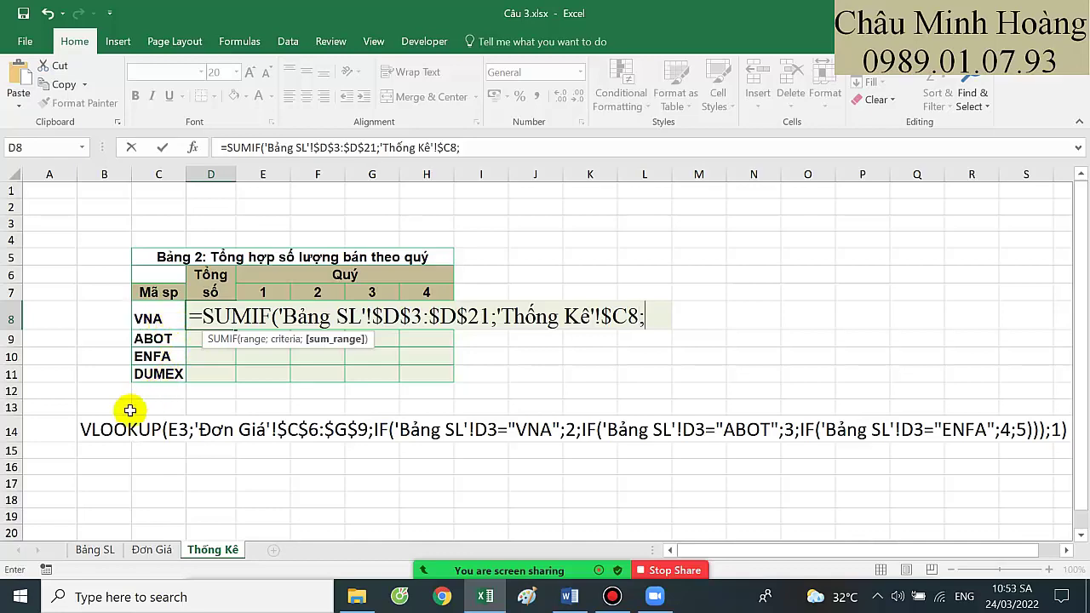
# Add 'Bảng SL'!$H$3:$H$21 as the sum range and enter the formula, giving 205
pyautogui.click(95, 550)
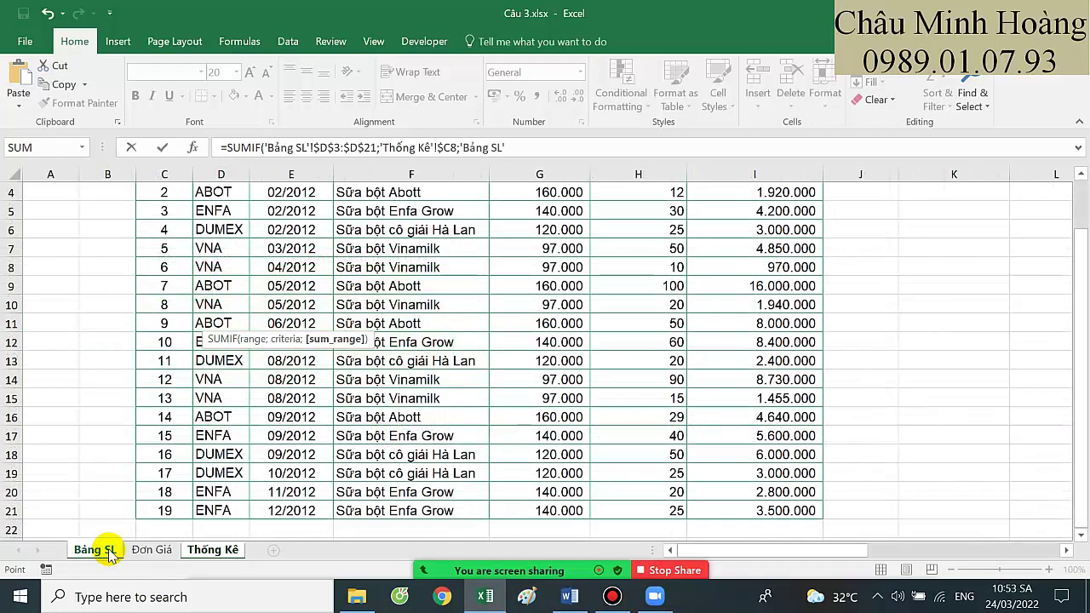
pyautogui.press('BackSpace')
pyautogui.press('BackSpace')
pyautogui.press('BackSpace')
pyautogui.press('BackSpace')
pyautogui.press('BackSpace')
pyautogui.scroll(1, 553, 494)
pyautogui.click(640, 223)
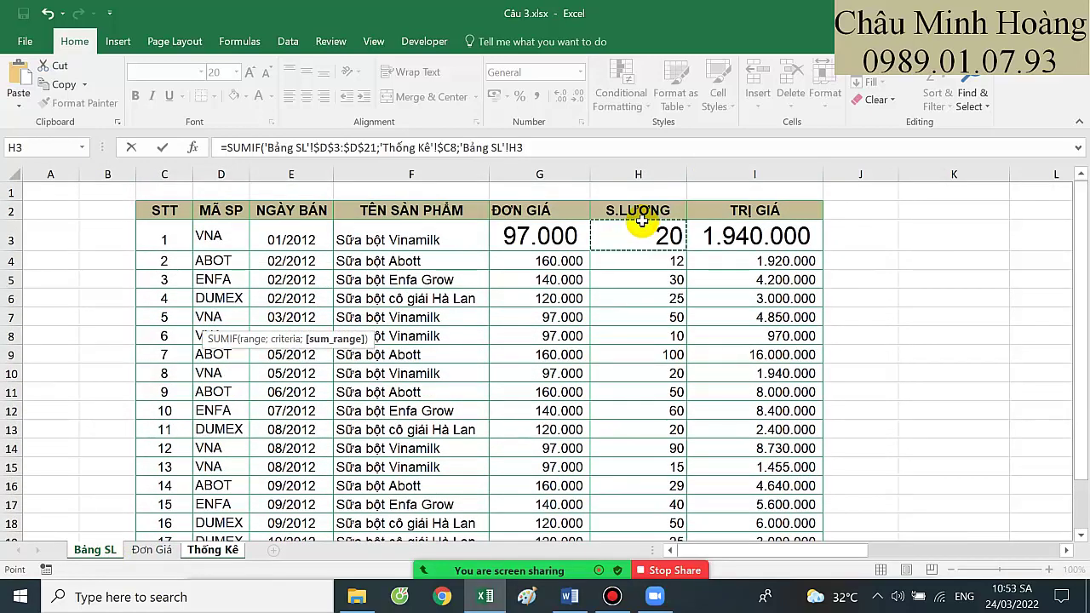
pyautogui.moveTo(640, 221); pyautogui.dragTo(656, 507)
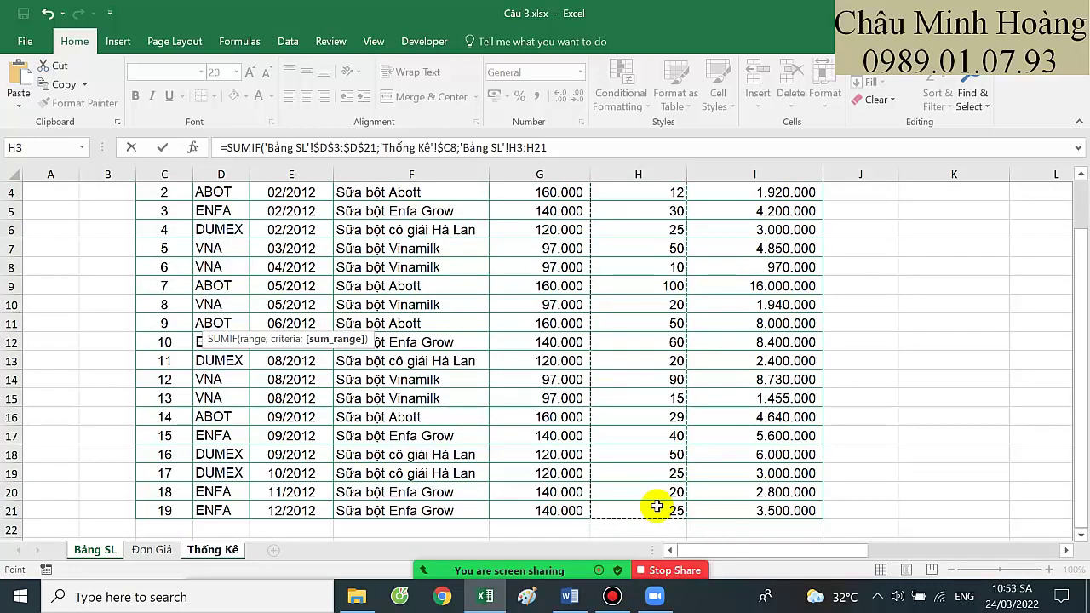
pyautogui.click(602, 146)
pyautogui.press('Return')
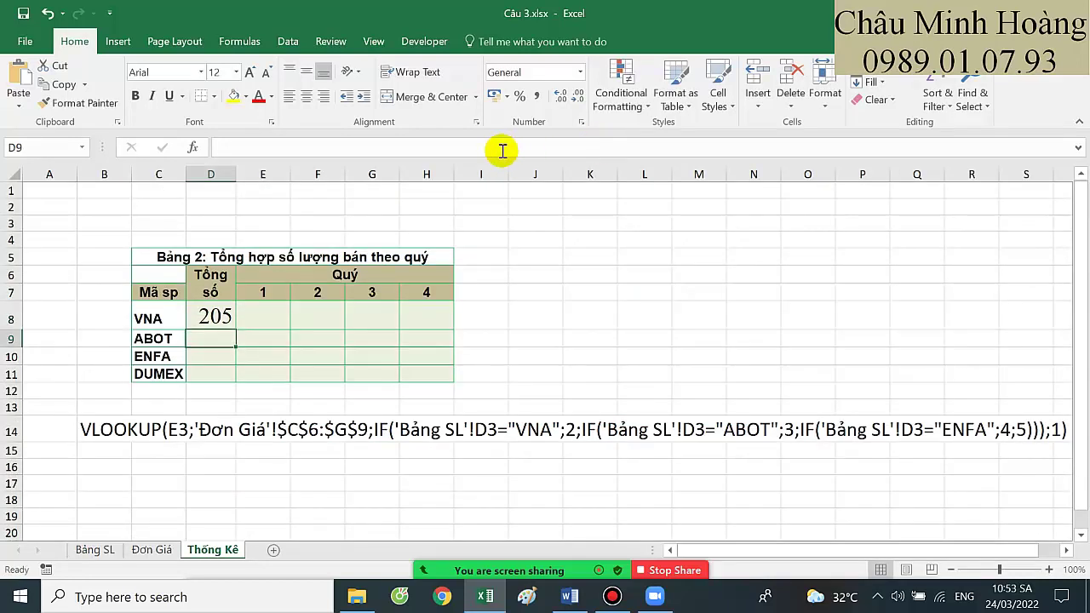
# Copy D8's SUMIF formula text into B15 as a note enlarged to size 22
pyautogui.doubleClick(194, 317)
pyautogui.moveTo(194, 318); pyautogui.dragTo(890, 321)
pyautogui.press('Return')
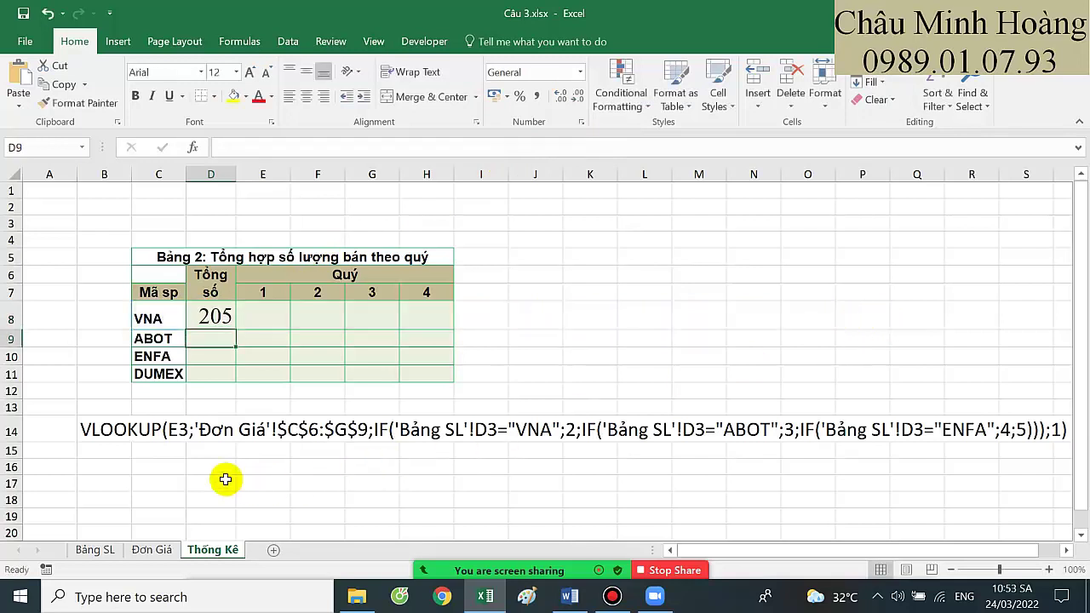
pyautogui.click(105, 451)
pyautogui.hotkey('ctrl', 'v')
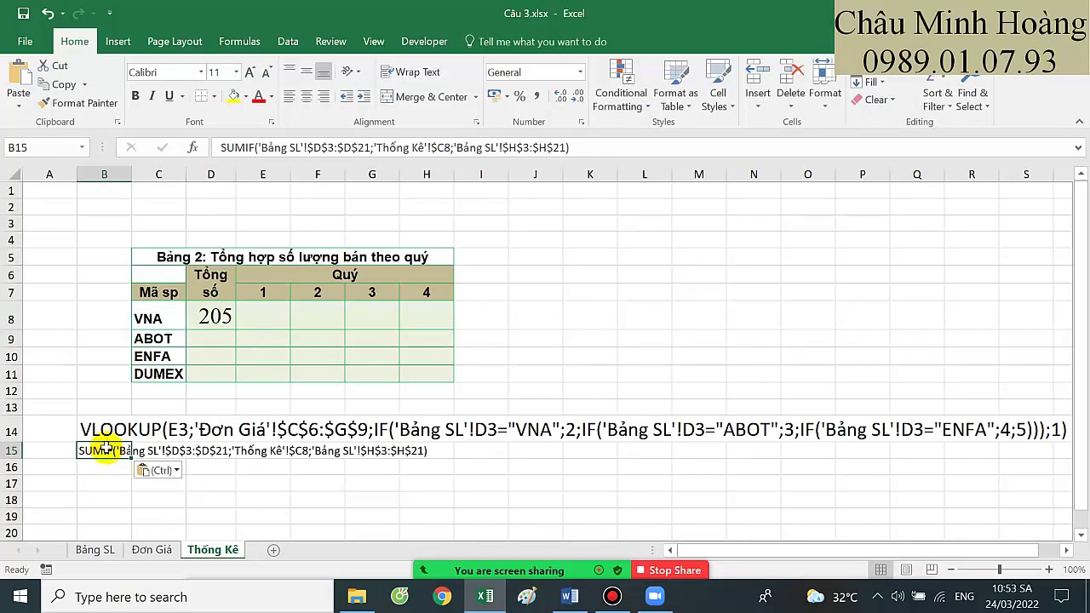
pyautogui.click(253, 71)
pyautogui.click(253, 71)
pyautogui.click(252, 71)
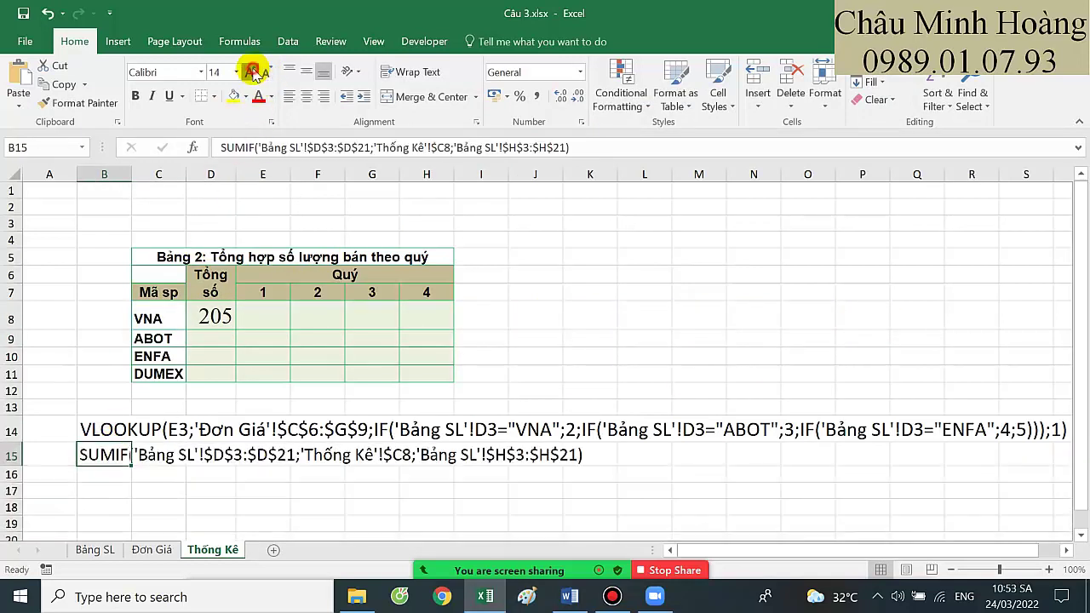
pyautogui.click(252, 72)
pyautogui.click(253, 72)
pyautogui.click(254, 72)
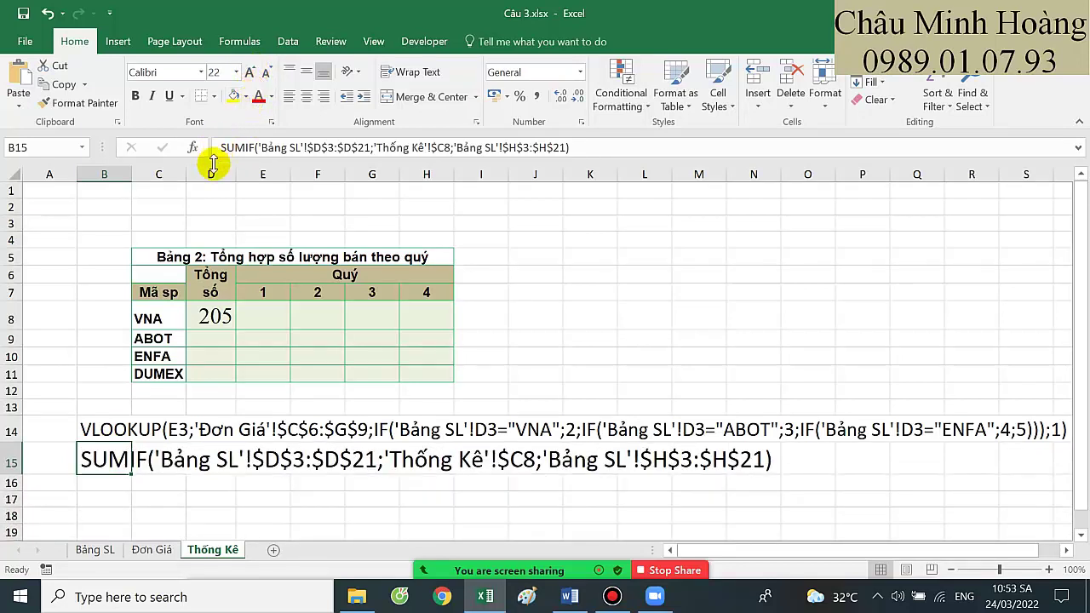
pyautogui.click(269, 315)
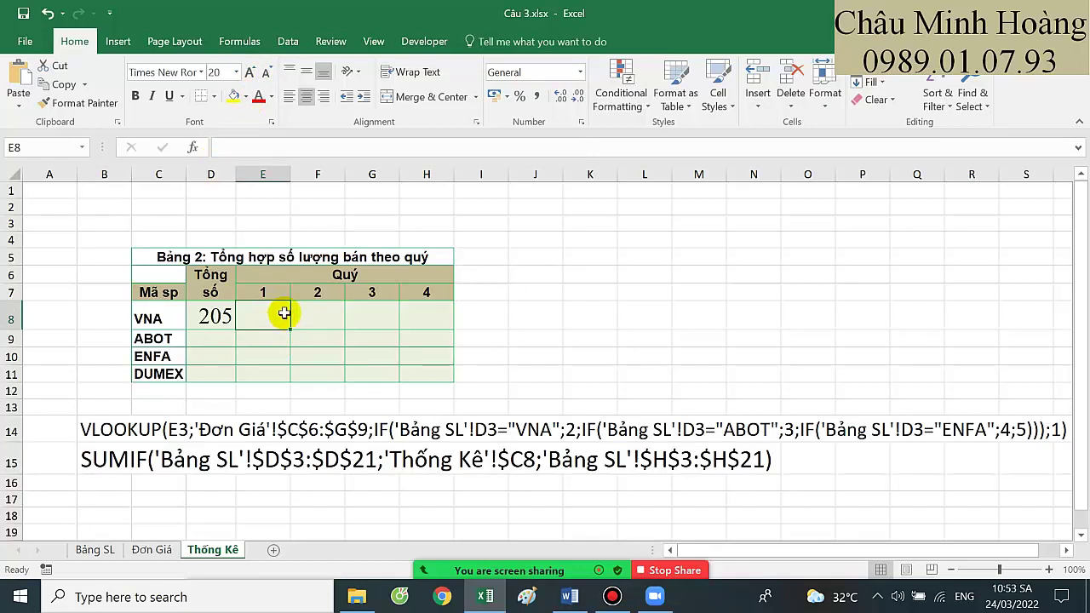
# Start a SUMIFS in E8 with sum range 'Bảng SL'!$H$3:$H$21
pyautogui.write('=sumi')
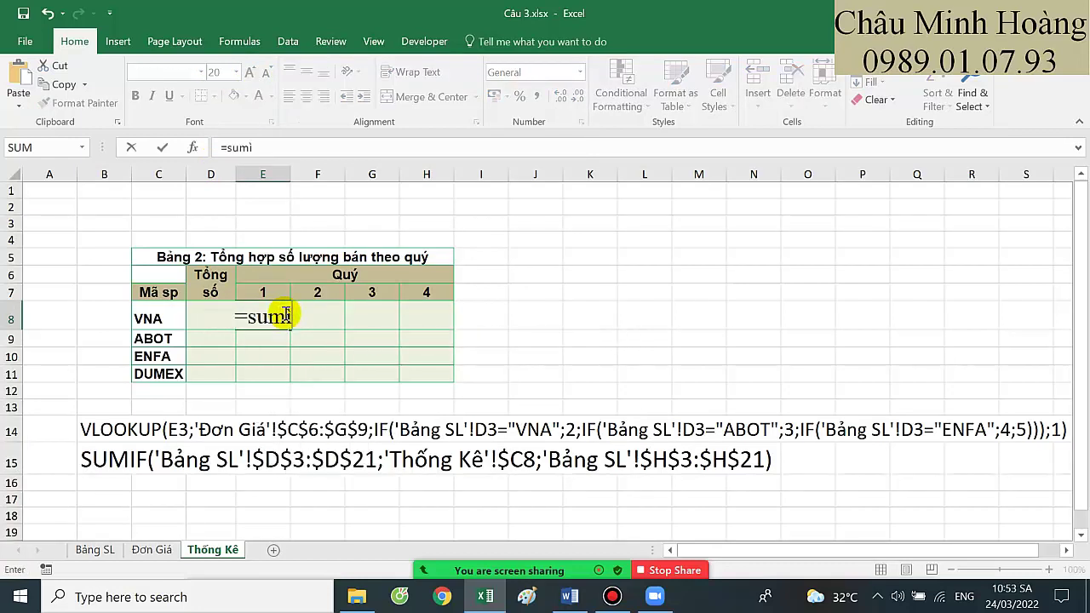
pyautogui.write('fs')
pyautogui.press('Tab')
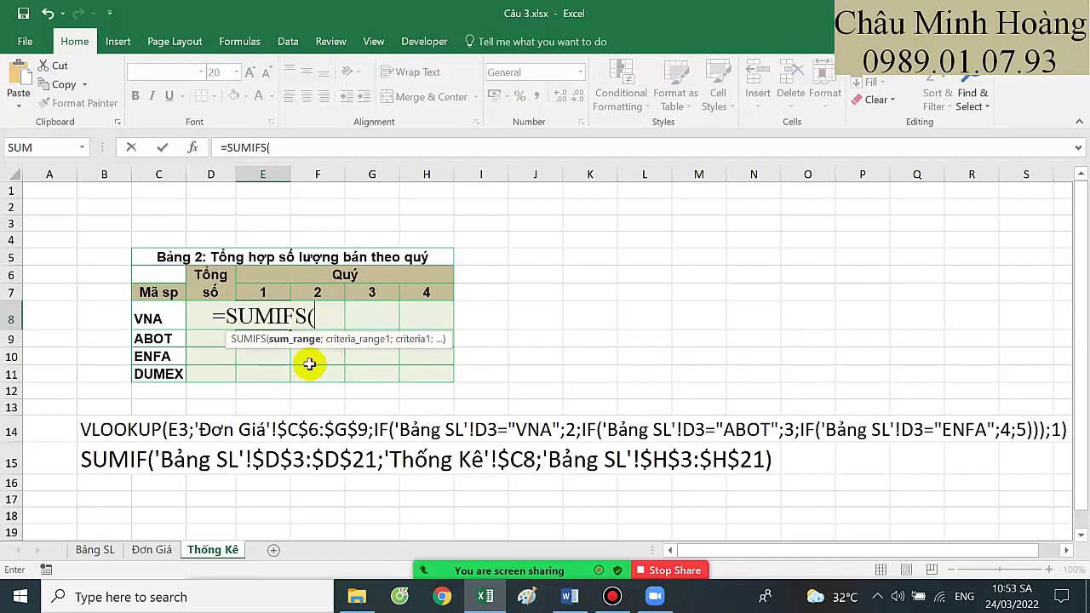
pyautogui.click(95, 550)
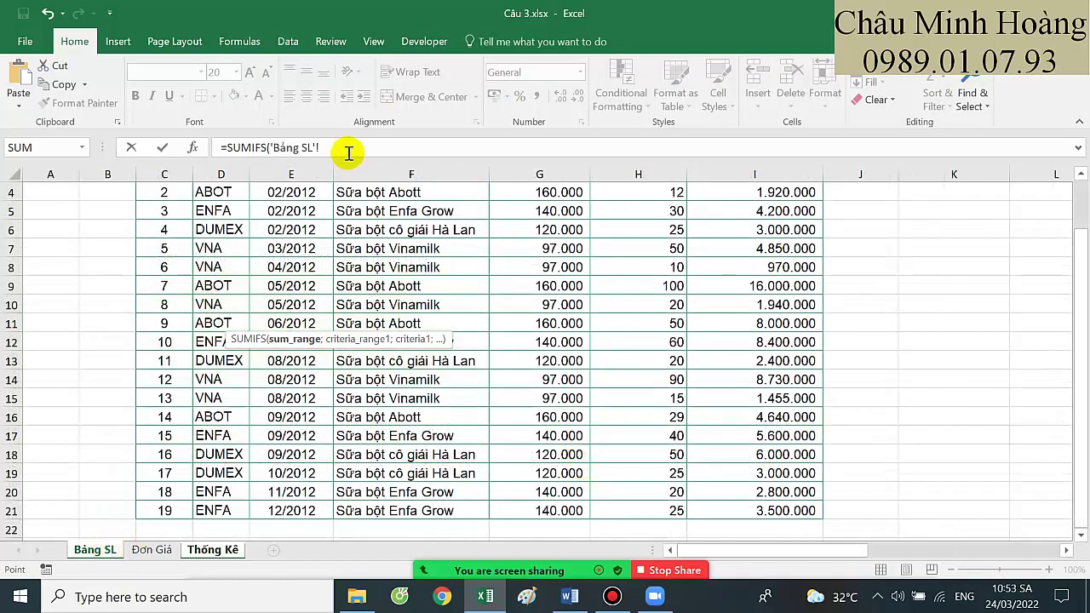
pyautogui.moveTo(347, 149); pyautogui.dragTo(275, 146)
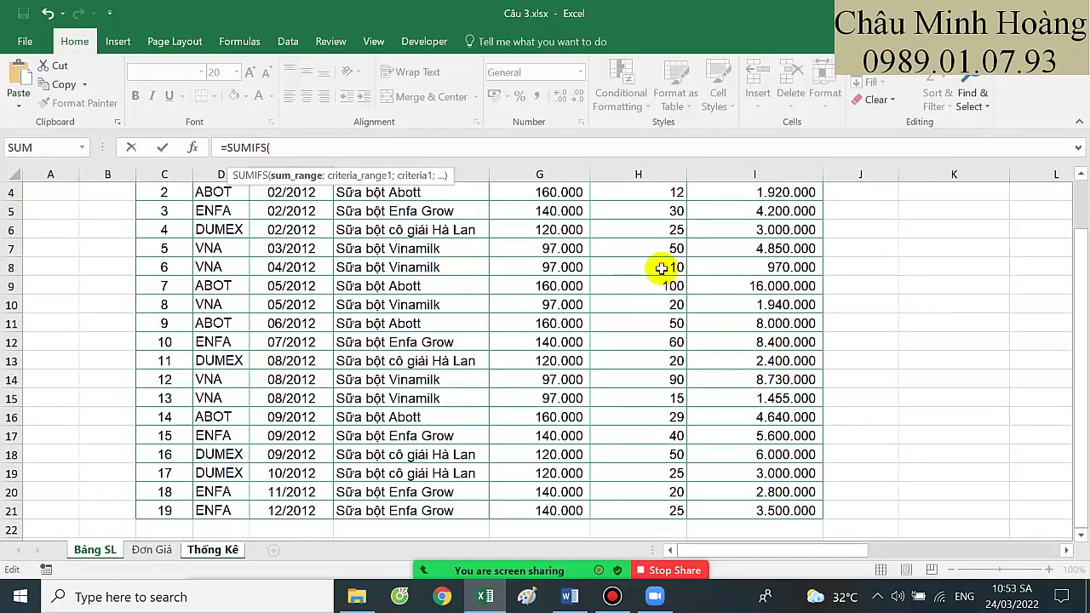
pyautogui.click(669, 227)
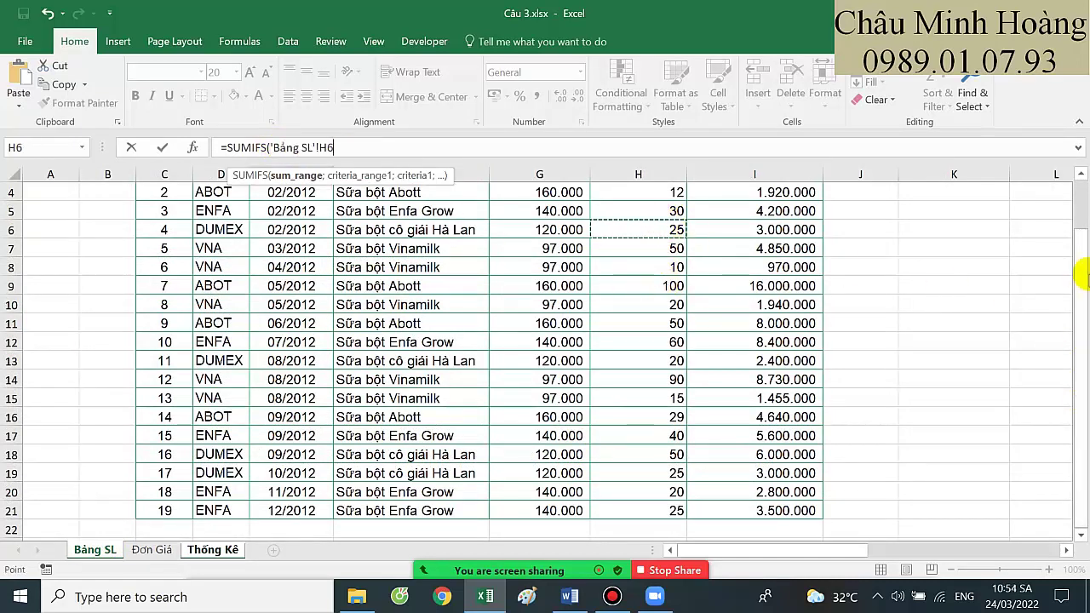
pyautogui.moveTo(1080, 223); pyautogui.dragTo(1078, 193)
pyautogui.click(637, 243)
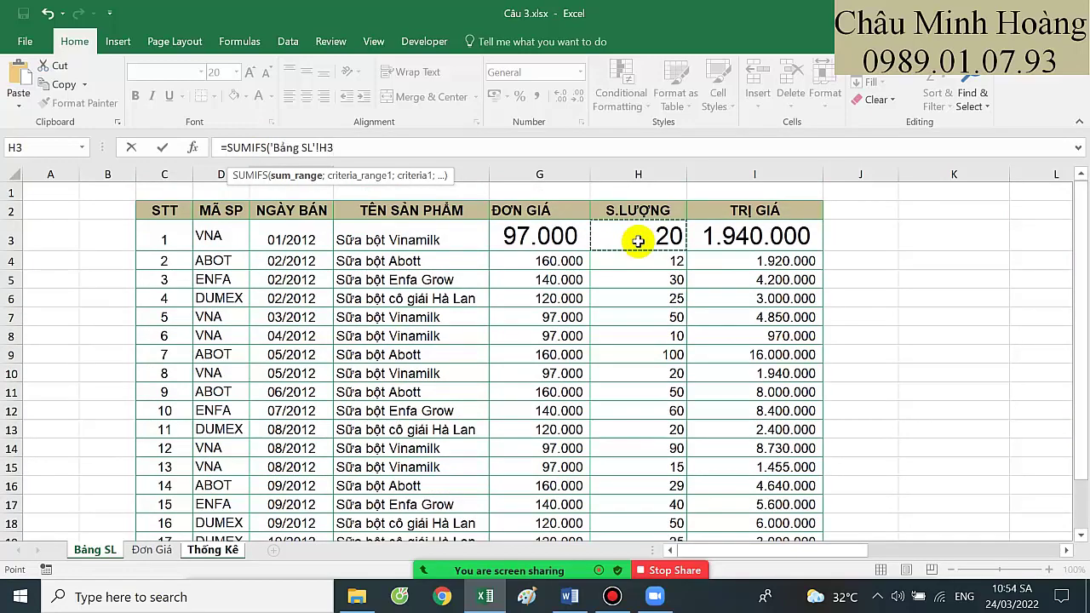
pyautogui.moveTo(638, 241); pyautogui.dragTo(636, 511)
pyautogui.press('F4')
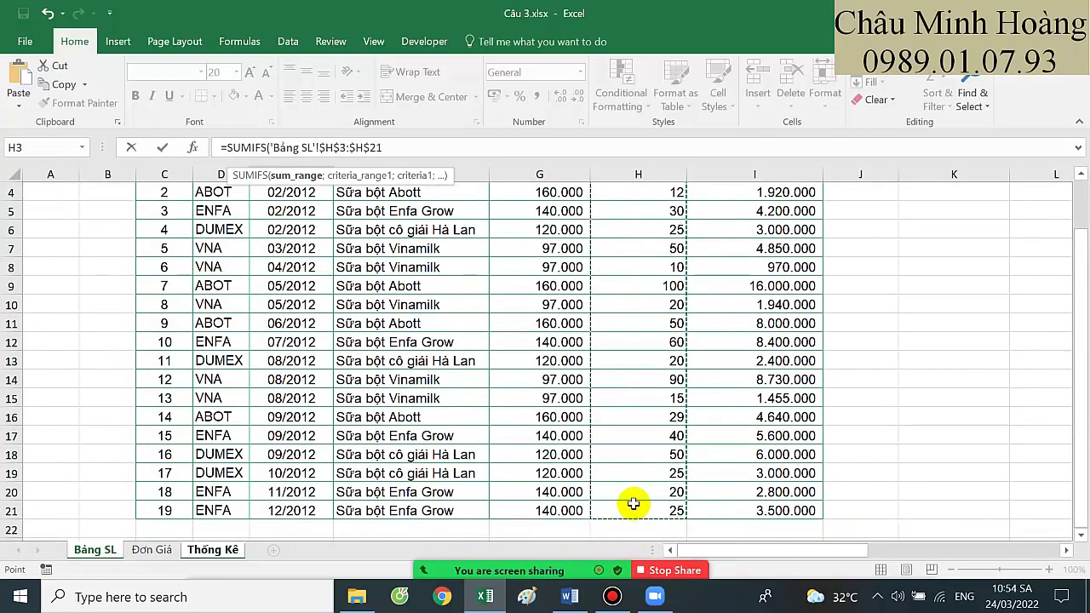
pyautogui.write(';')
# Add criteria range $D$3:$D$21 and criterion $C8, then store the draft as text without '='
pyautogui.moveTo(1074, 343); pyautogui.dragTo(1079, 285)
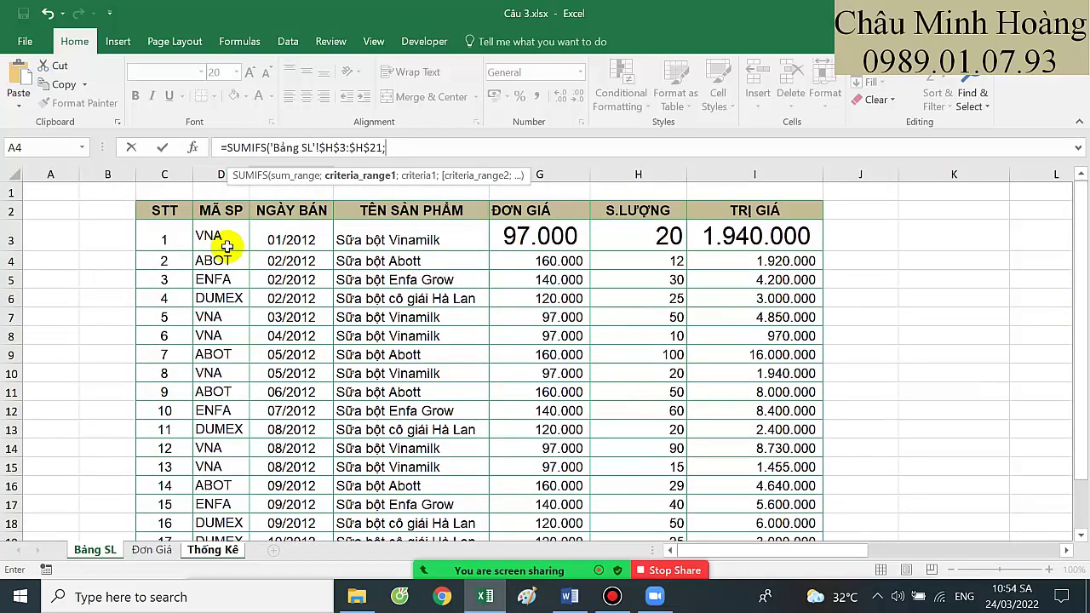
pyautogui.moveTo(222, 238); pyautogui.dragTo(213, 510)
pyautogui.press('F4')
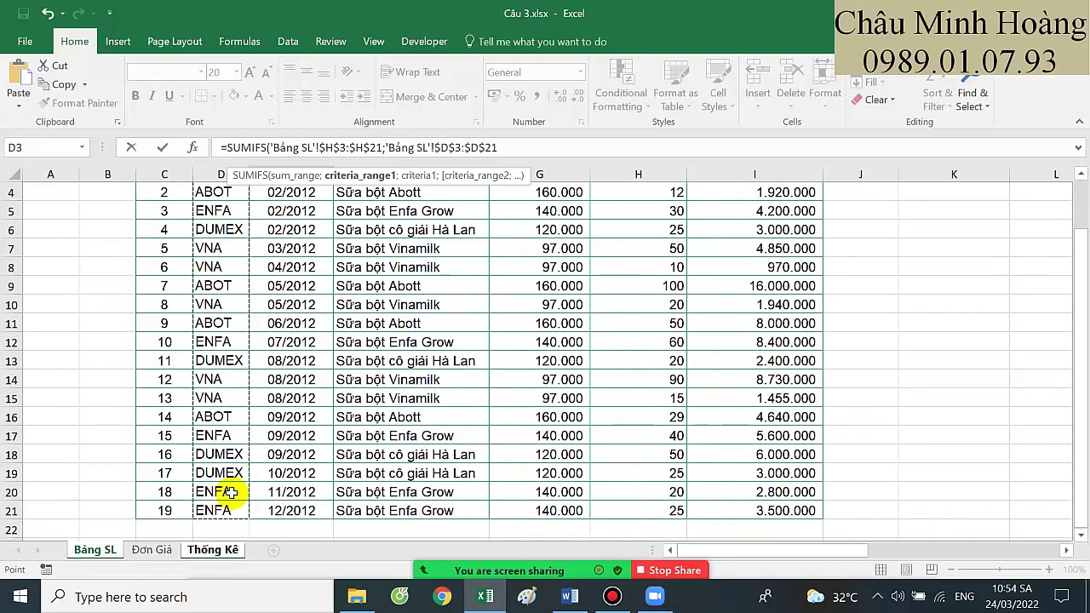
pyautogui.write(';')
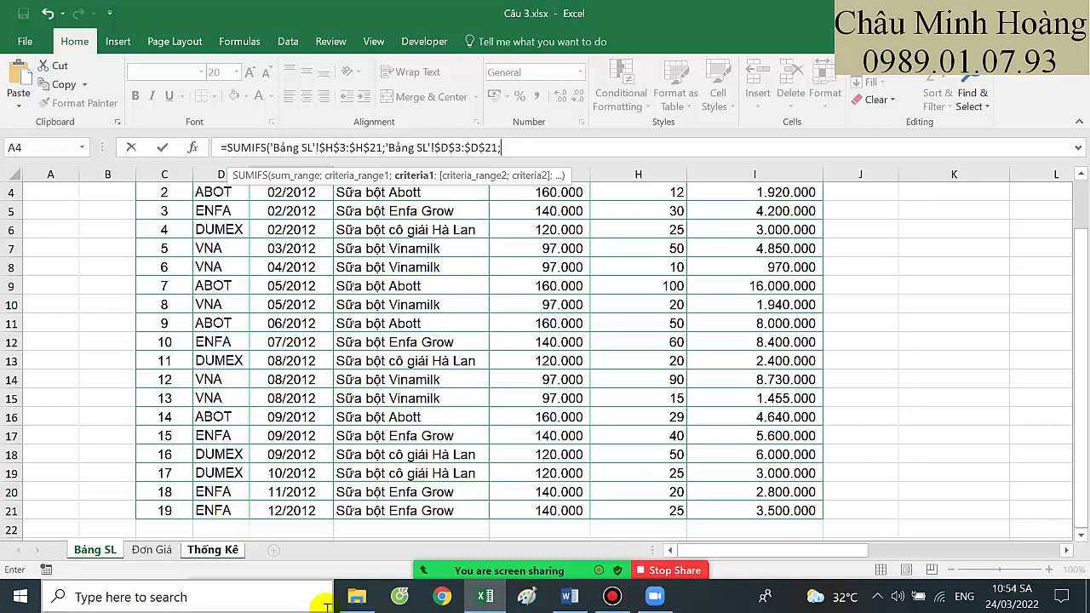
pyautogui.click(213, 549)
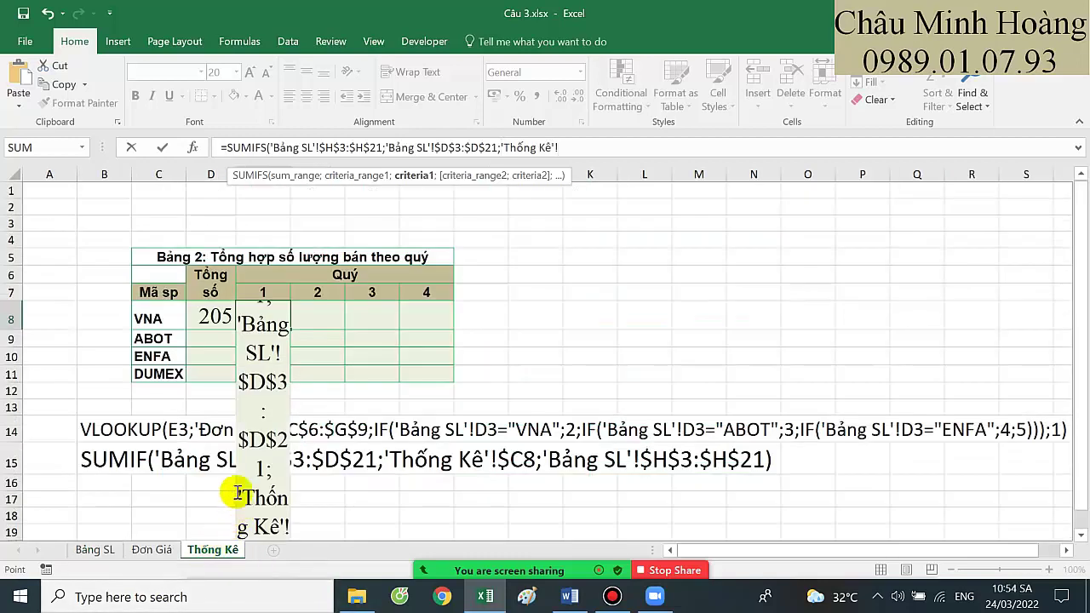
pyautogui.press('BackSpace')
pyautogui.press('BackSpace')
pyautogui.press('BackSpace')
pyautogui.press('BackSpace')
pyautogui.press('BackSpace')
pyautogui.press('BackSpace')
pyautogui.press('BackSpace')
pyautogui.press('BackSpace')
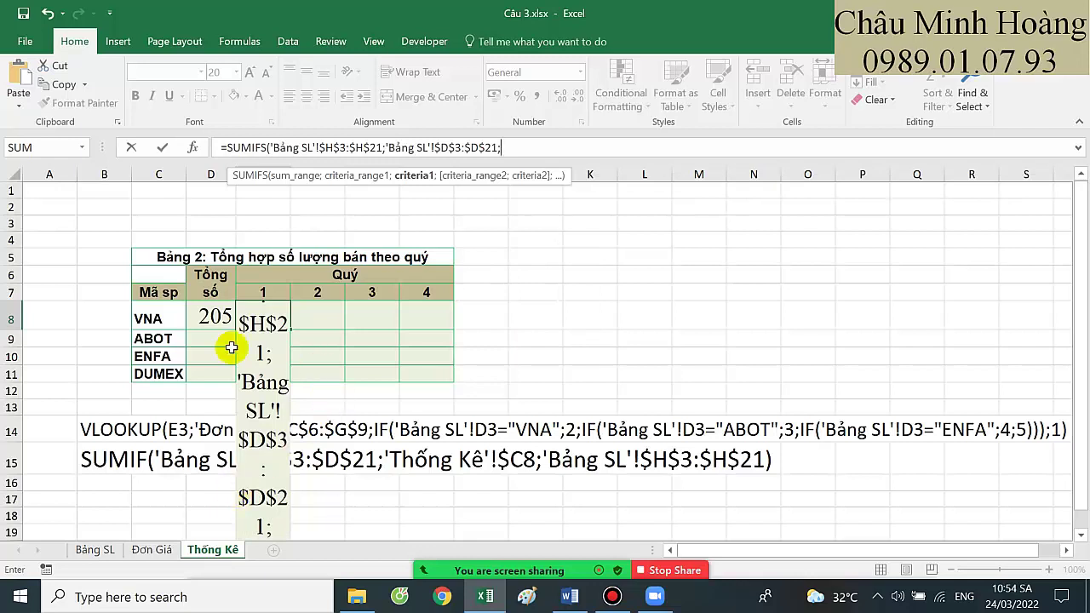
pyautogui.click(158, 311)
pyautogui.press('F4')
pyautogui.press('F4')
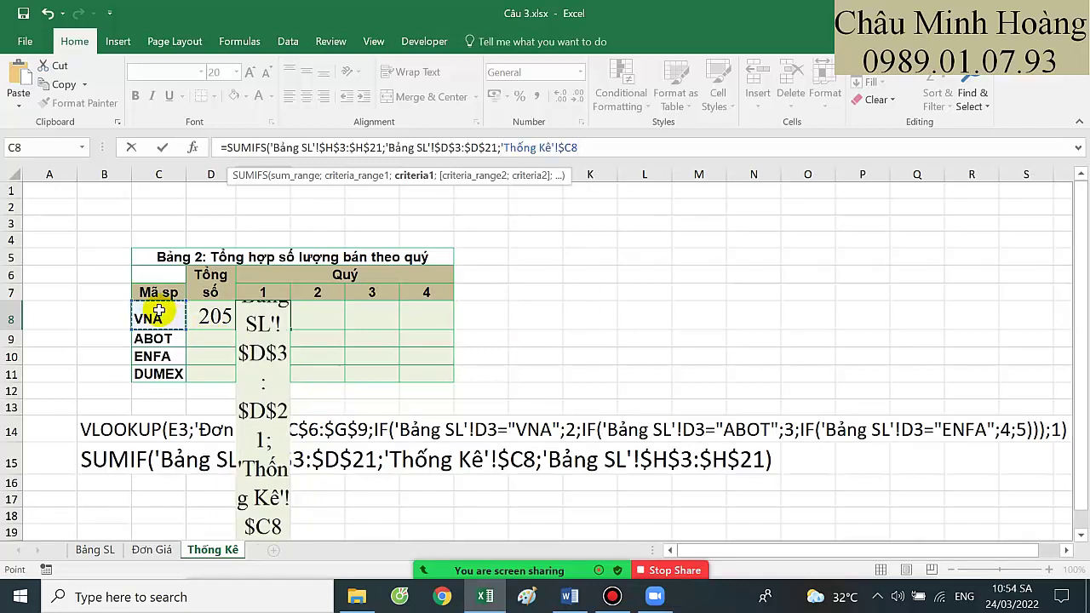
pyautogui.write(';')
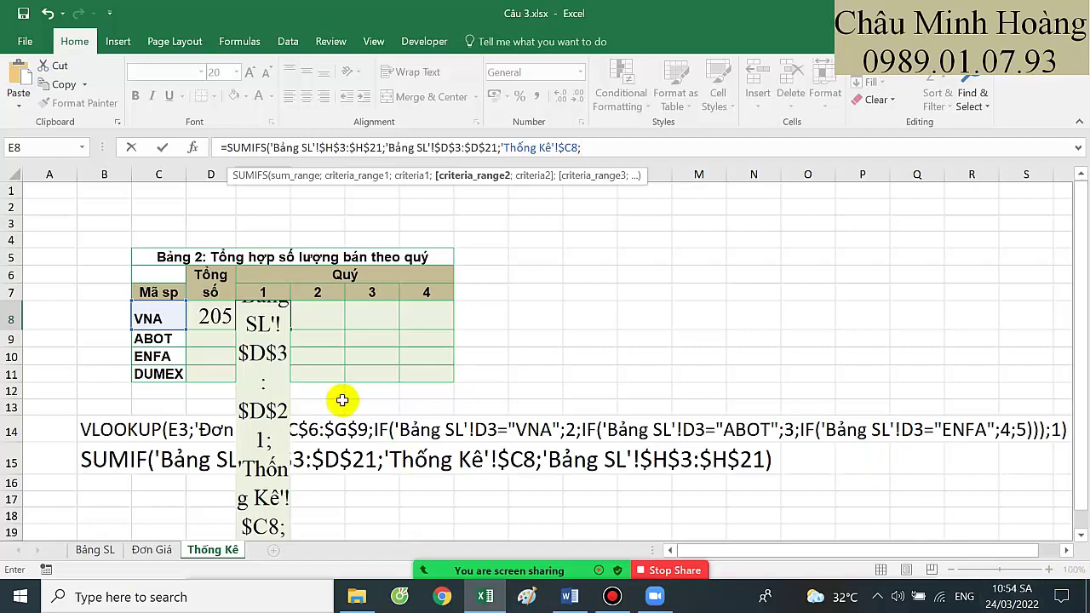
pyautogui.click(225, 148)
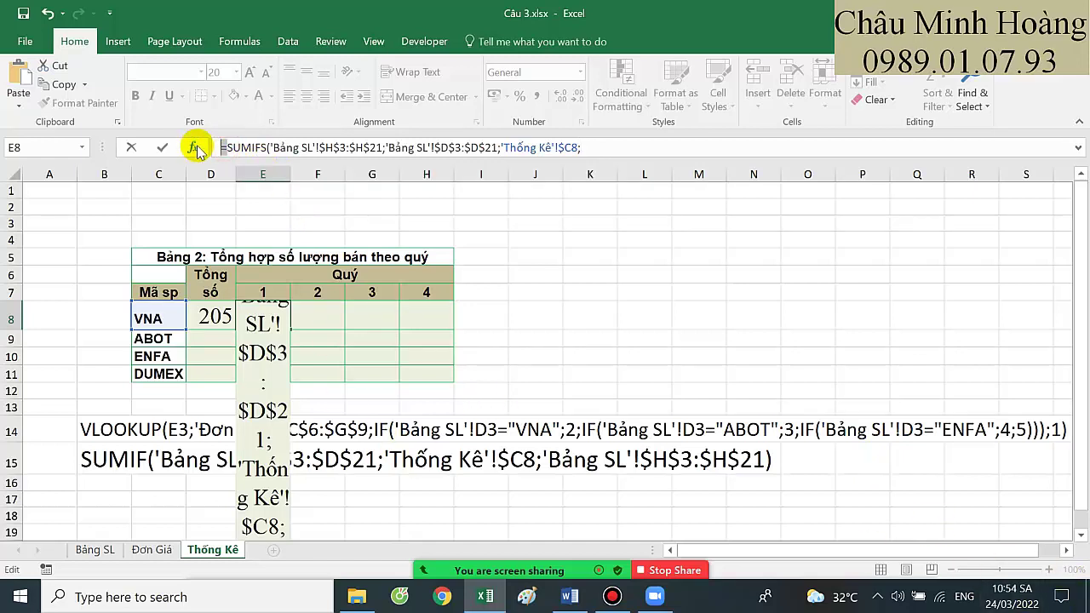
pyautogui.press('BackSpace')
pyautogui.press('Return')
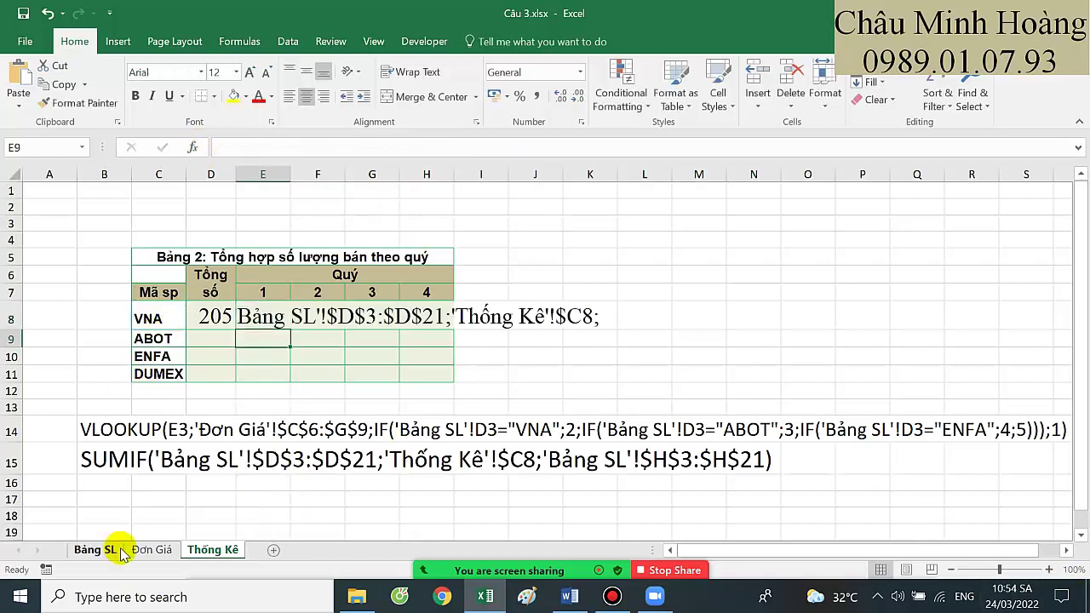
# Add a Quý column heading in J2 of the Bảng SL sheet
pyautogui.click(94, 549)
pyautogui.scroll(1, 455, 382)
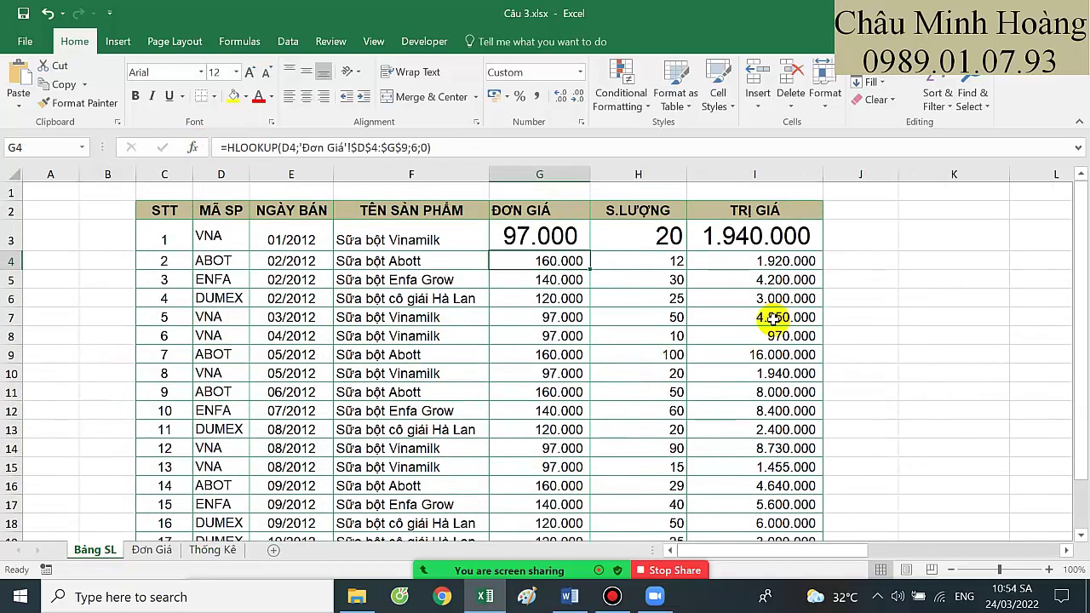
pyautogui.click(848, 206)
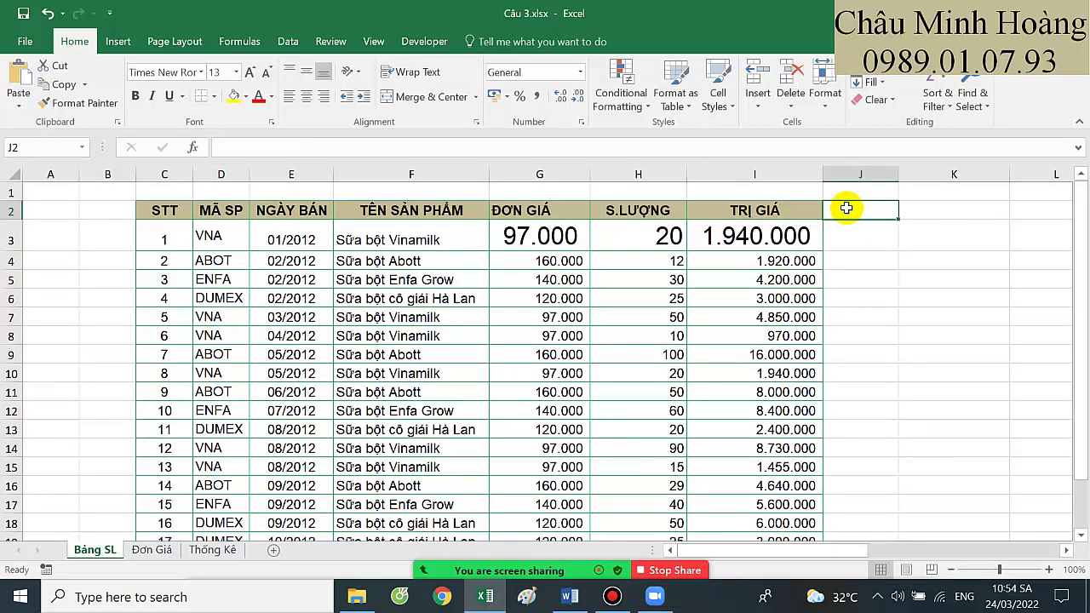
pyautogui.write('Quý')
pyautogui.press('Return')
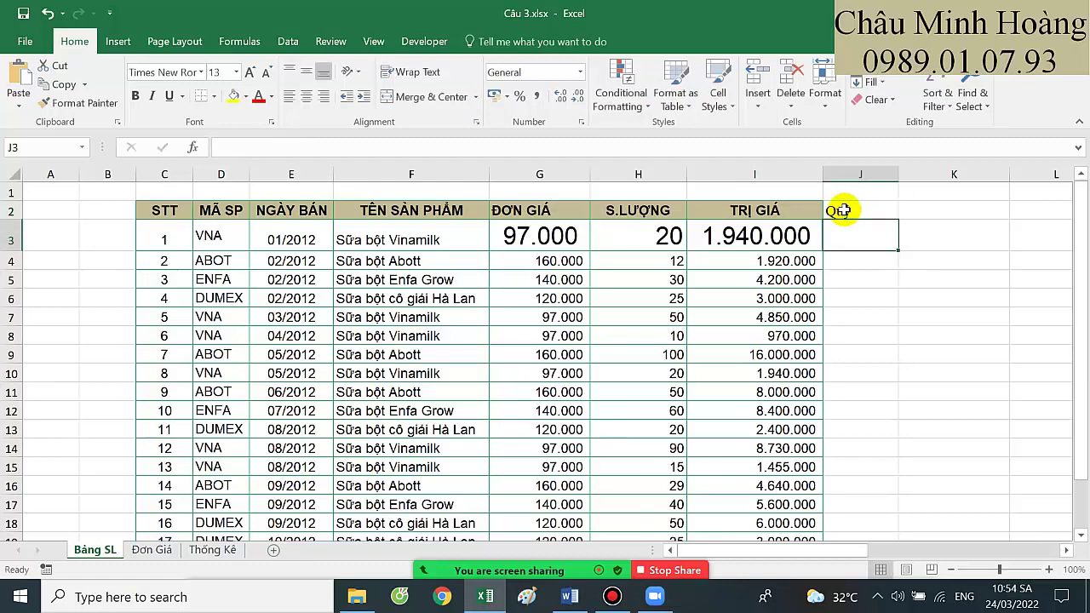
# Enter =INT((MONTH(E3)-1)/3)+1 in J3 and fill it down to J21
pyautogui.write('=int')
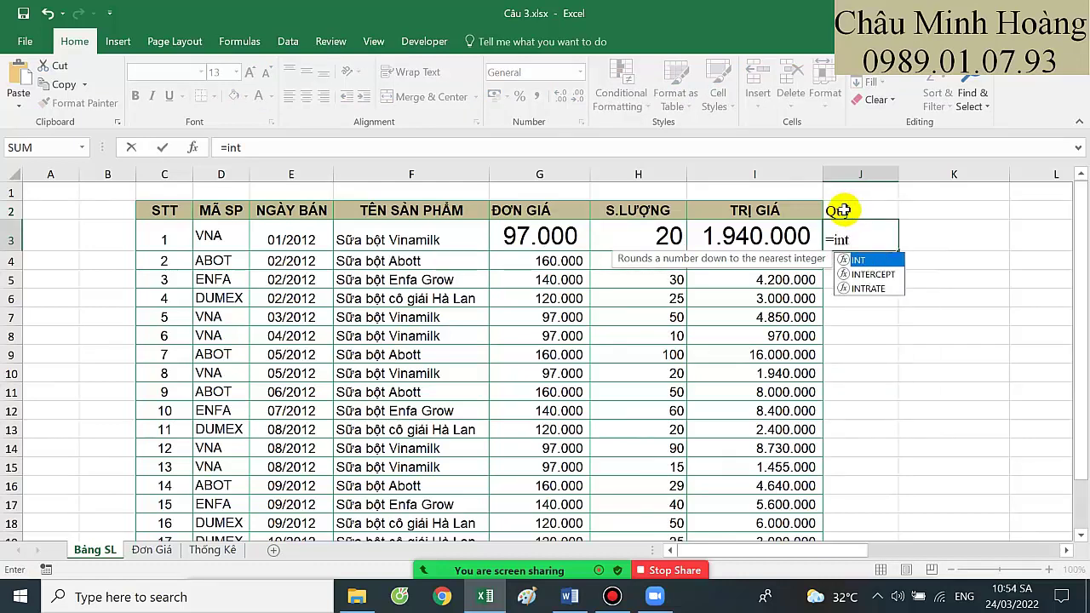
pyautogui.write('((mon')
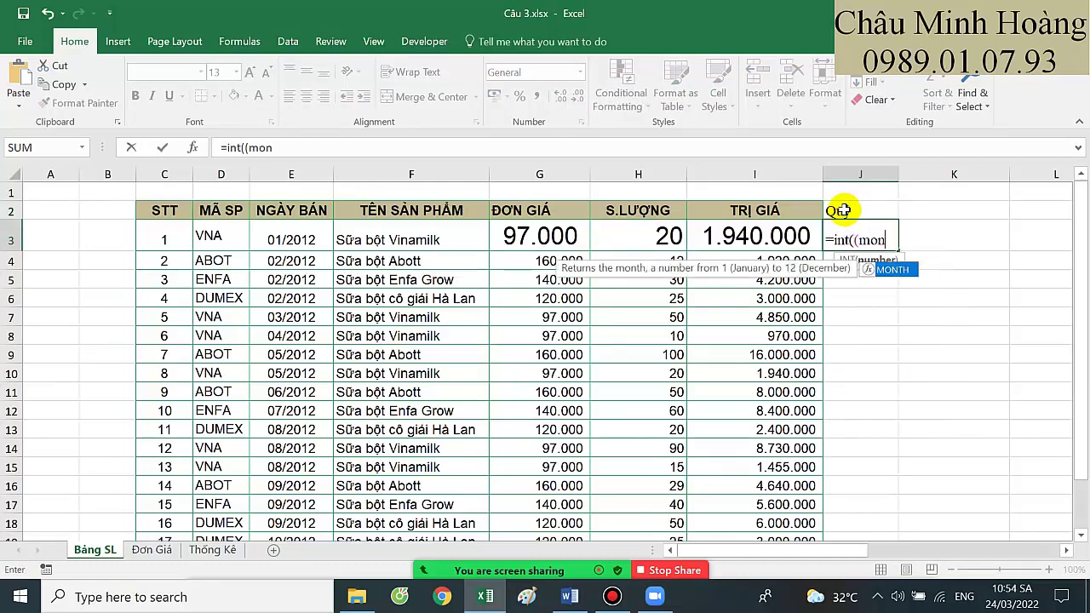
pyautogui.press('Tab')
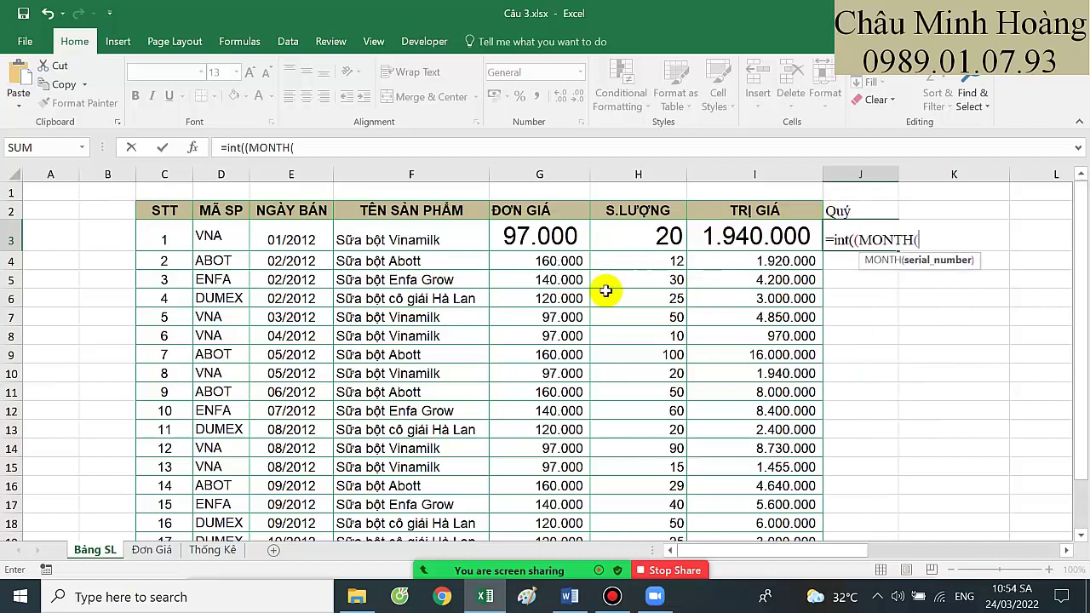
pyautogui.click(280, 241)
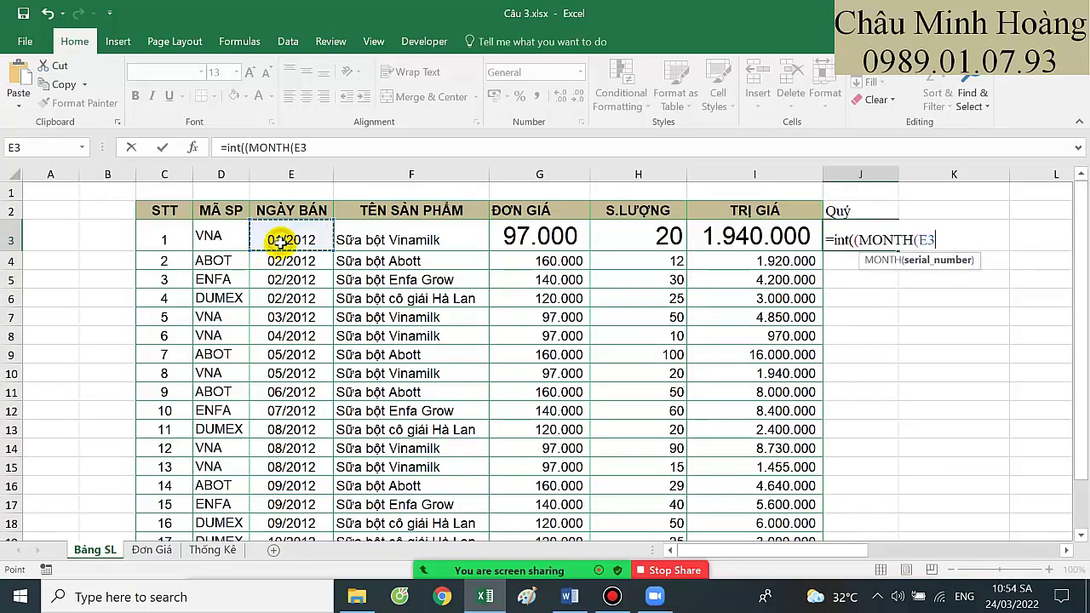
pyautogui.write(')-1')
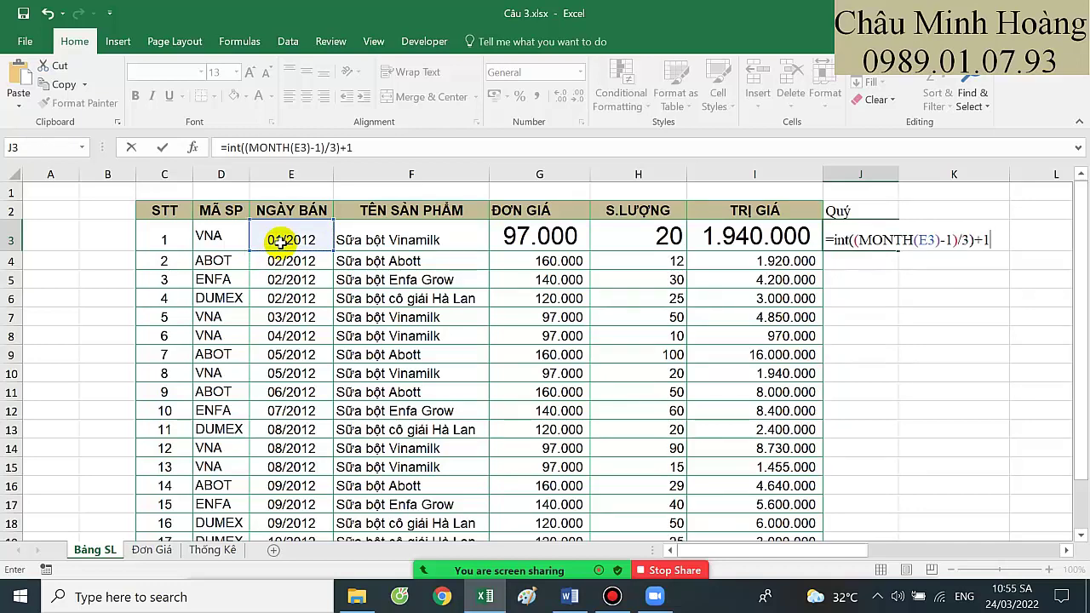
pyautogui.write(')/3)+1')
pyautogui.press('Return')
pyautogui.click(882, 236)
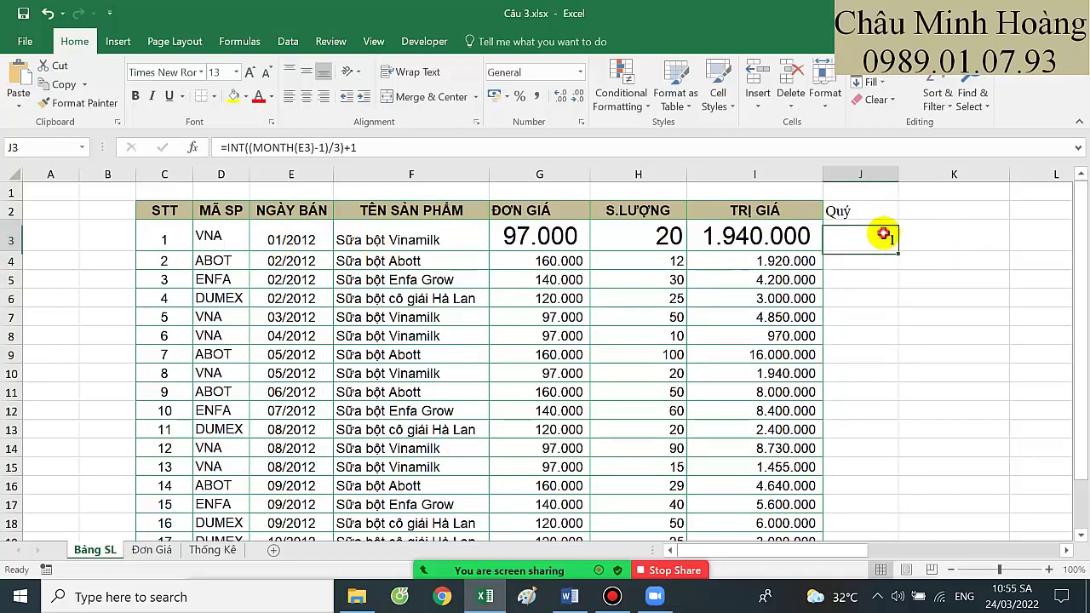
pyautogui.moveTo(896, 252); pyautogui.dragTo(864, 494)
# Copy J3's quarter formula text and select B16 on the Thống Kê sheet
pyautogui.scroll(2, 864, 333)
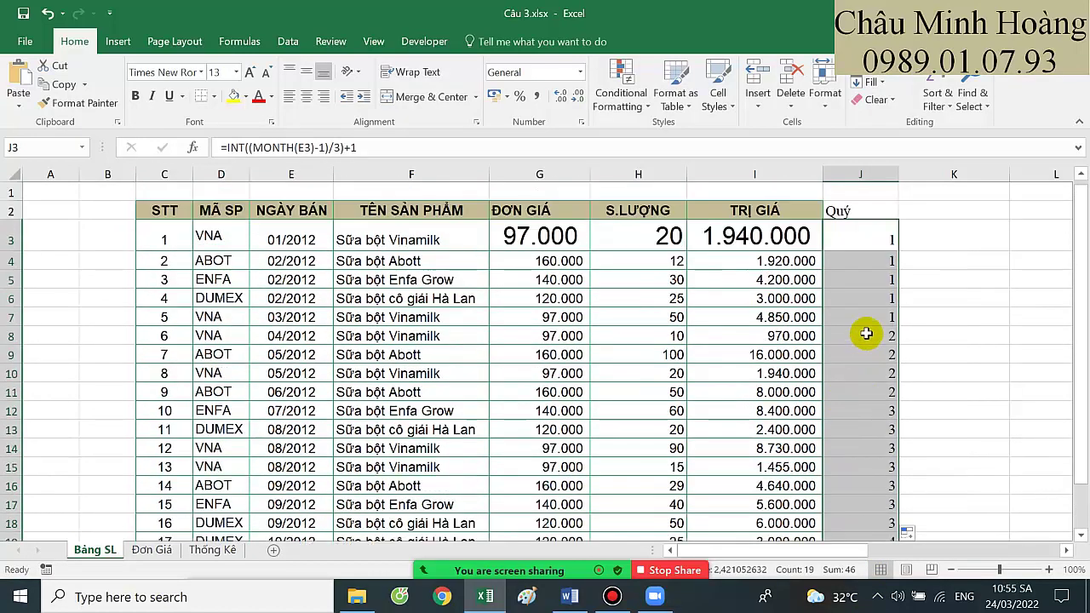
pyautogui.doubleClick(870, 231)
pyautogui.moveTo(834, 239); pyautogui.dragTo(1024, 241)
pyautogui.press('Escape')
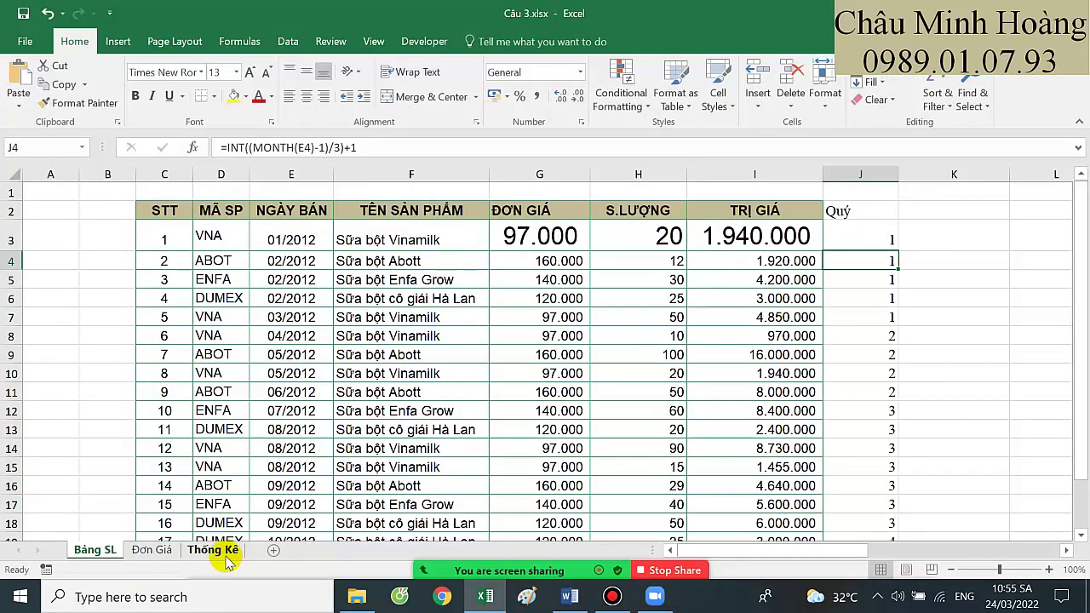
pyautogui.click(213, 549)
pyautogui.click(97, 462)
pyautogui.click(109, 480)
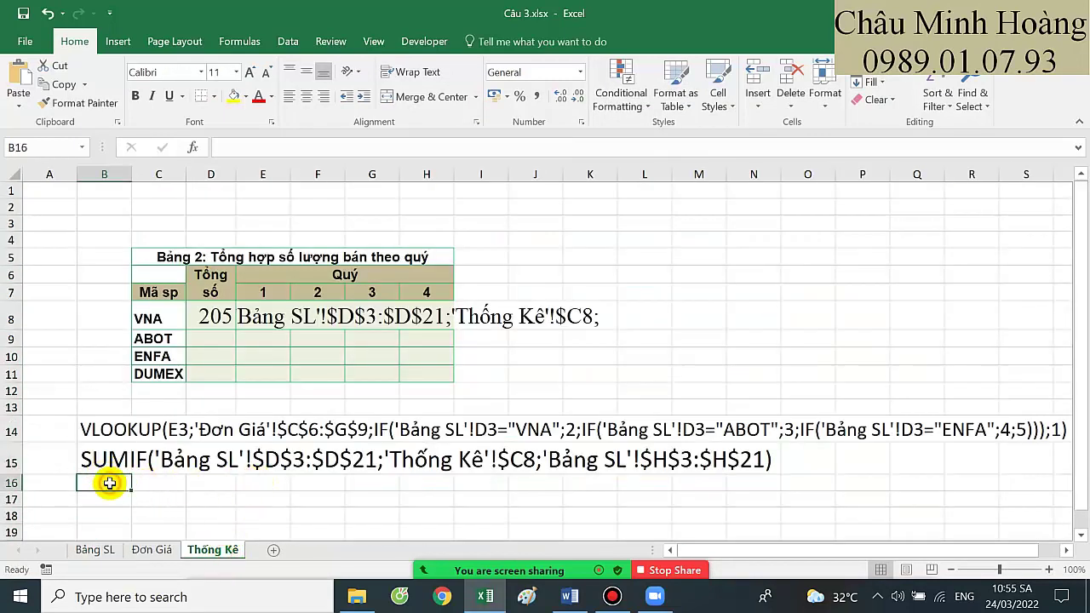
# Paste the quarter formula text into B16 as an enlarged note
pyautogui.hotkey('ctrl', 'v')
pyautogui.click(250, 72)
pyautogui.click(249, 72)
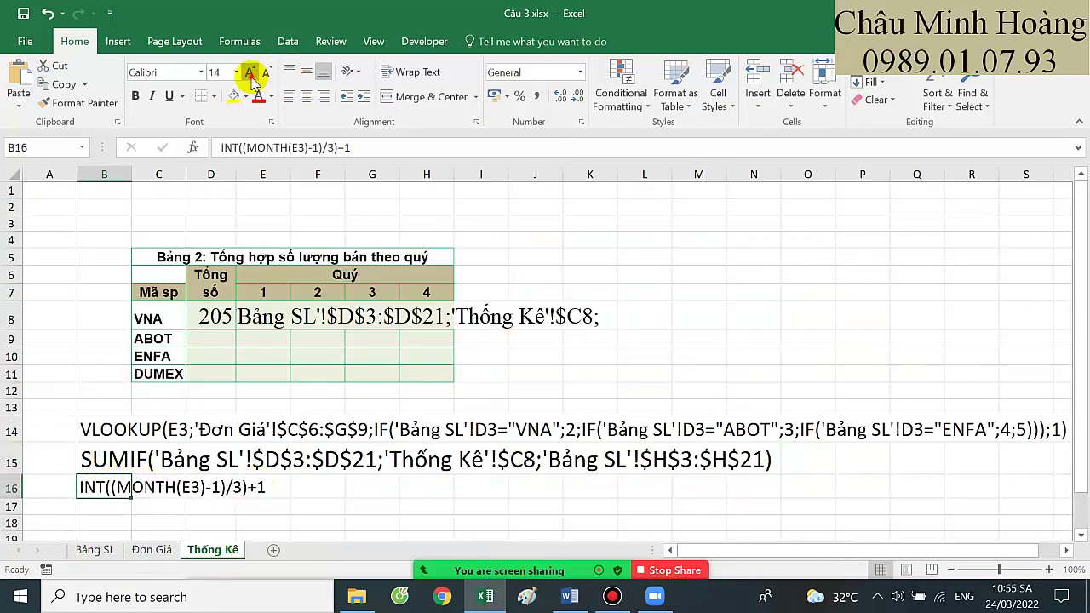
pyautogui.click(249, 73)
pyautogui.click(249, 73)
pyautogui.click(249, 72)
pyautogui.click(249, 72)
pyautogui.click(249, 72)
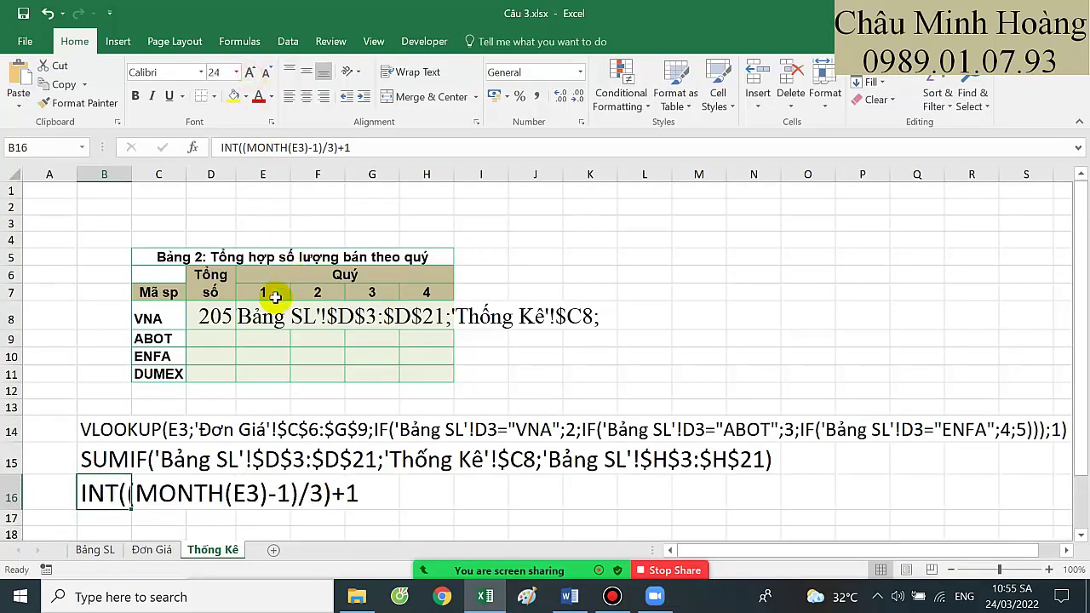
# Restore E8's leading '=' and add 'Bảng SL'!$J$3:$J$21 as the second criteria range
pyautogui.doubleClick(262, 318)
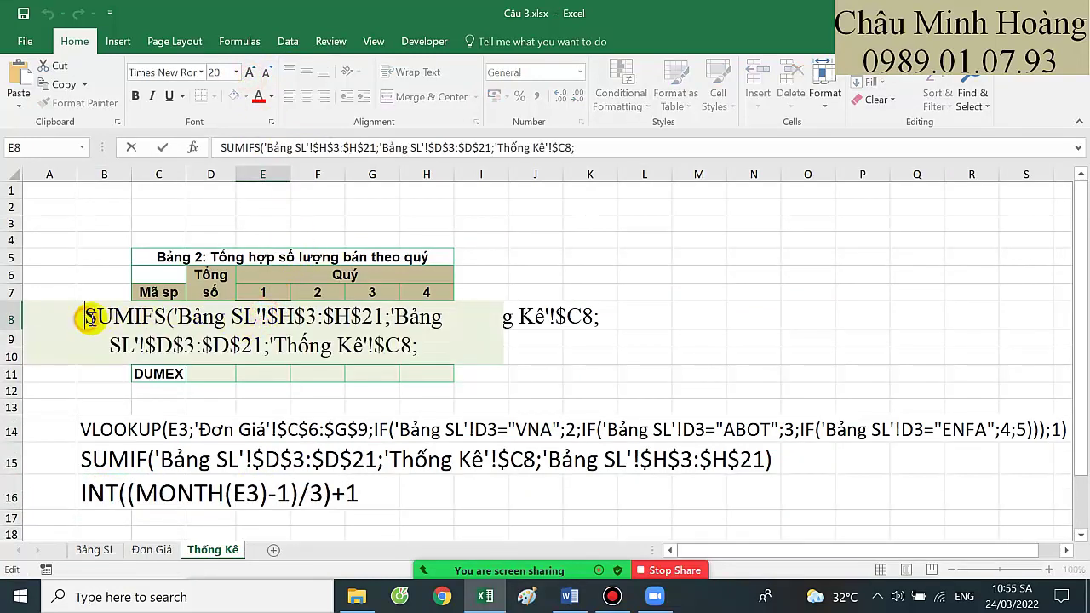
pyautogui.write('=')
pyautogui.click(613, 148)
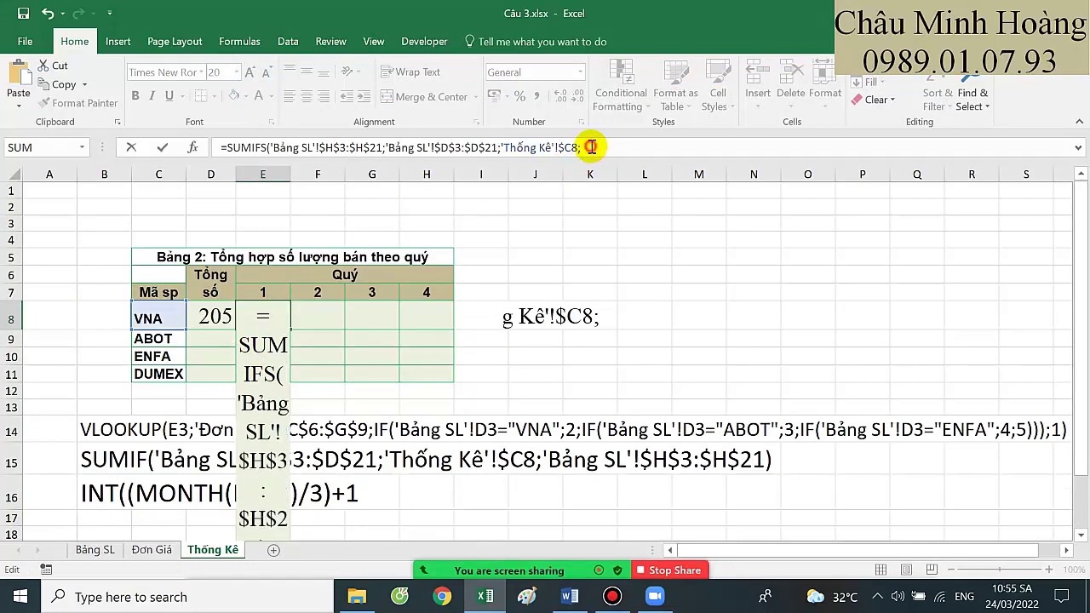
pyautogui.click(106, 549)
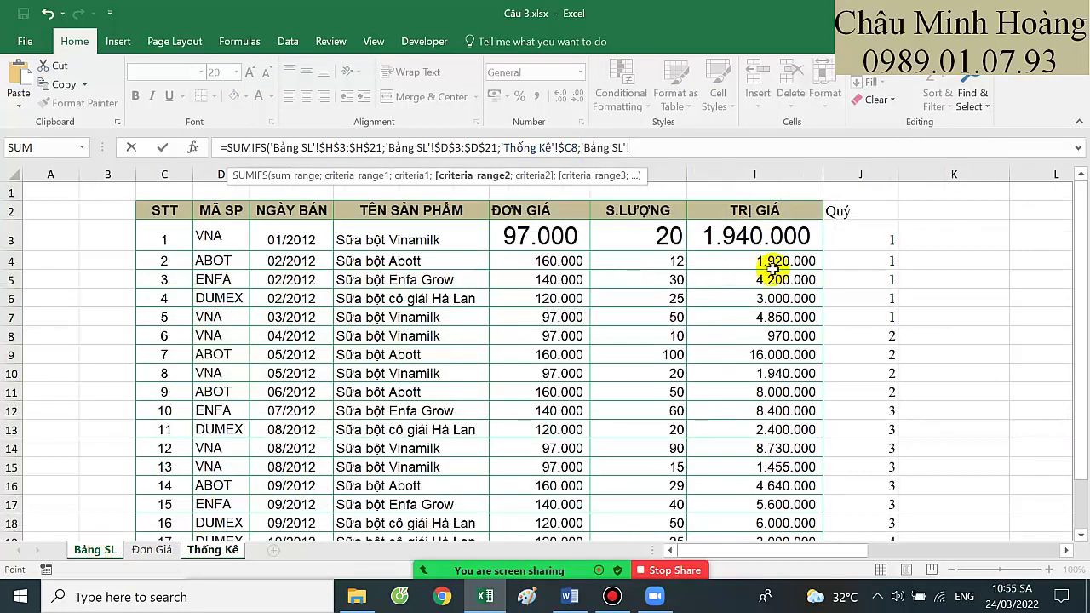
pyautogui.moveTo(637, 149); pyautogui.dragTo(576, 151)
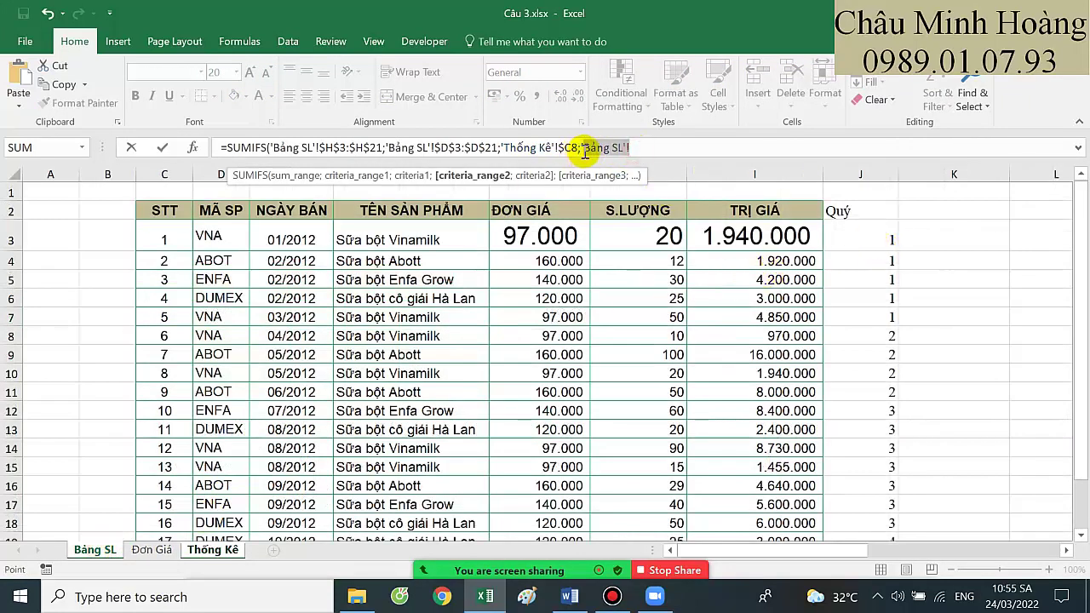
pyautogui.moveTo(873, 239); pyautogui.dragTo(887, 487)
pyautogui.press('F4')
pyautogui.write(';')
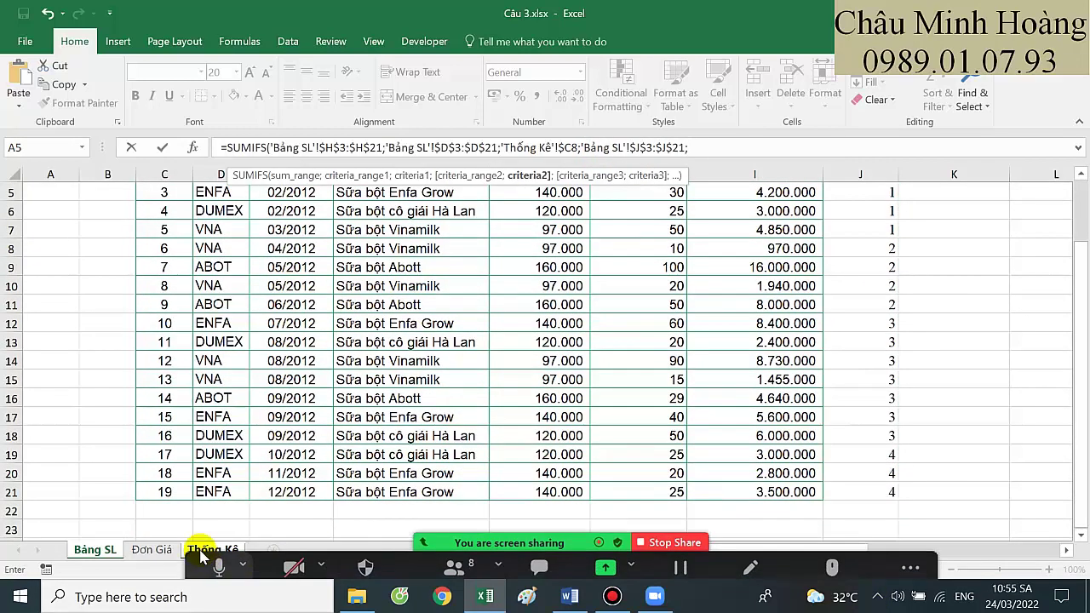
# Add E$7 as the quarter criterion and close the SUMIFS, returning 70
pyautogui.click(170, 549)
pyautogui.click(198, 549)
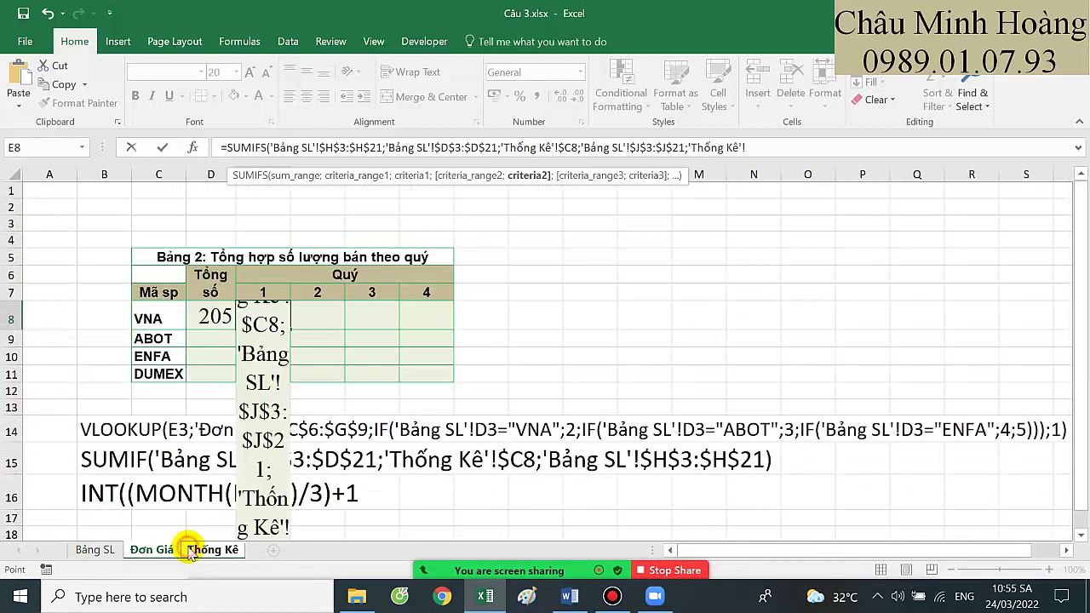
pyautogui.moveTo(800, 148); pyautogui.dragTo(688, 139)
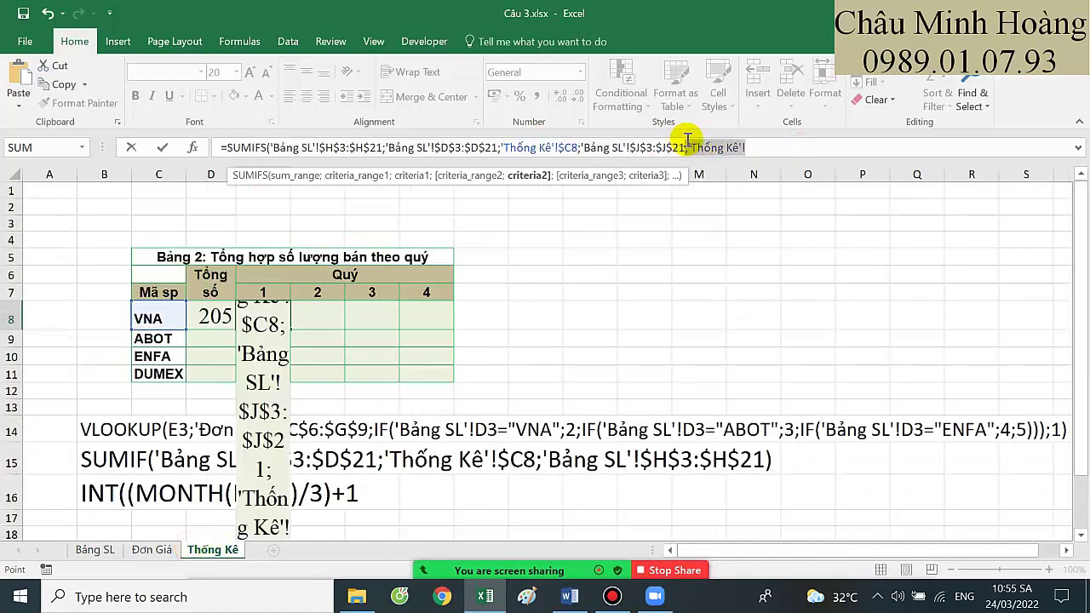
pyautogui.click(690, 140)
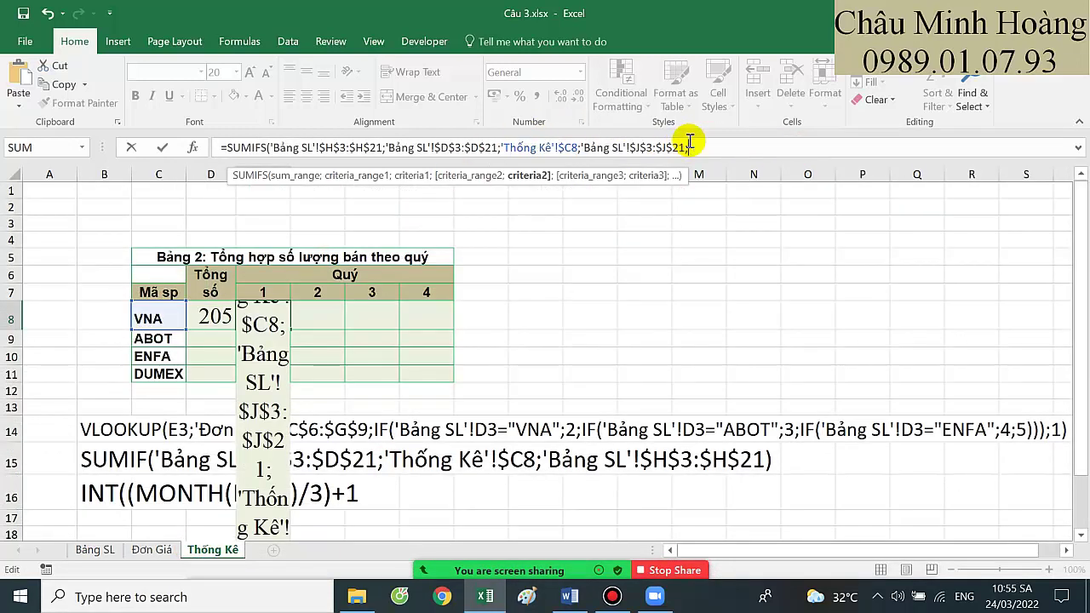
pyautogui.click(262, 289)
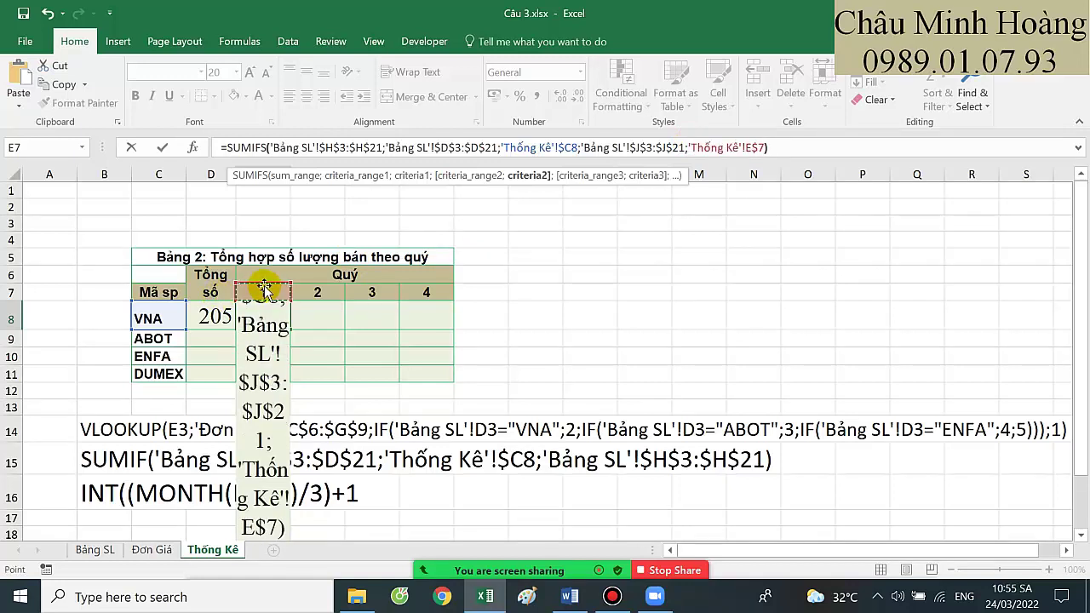
pyautogui.write(')')
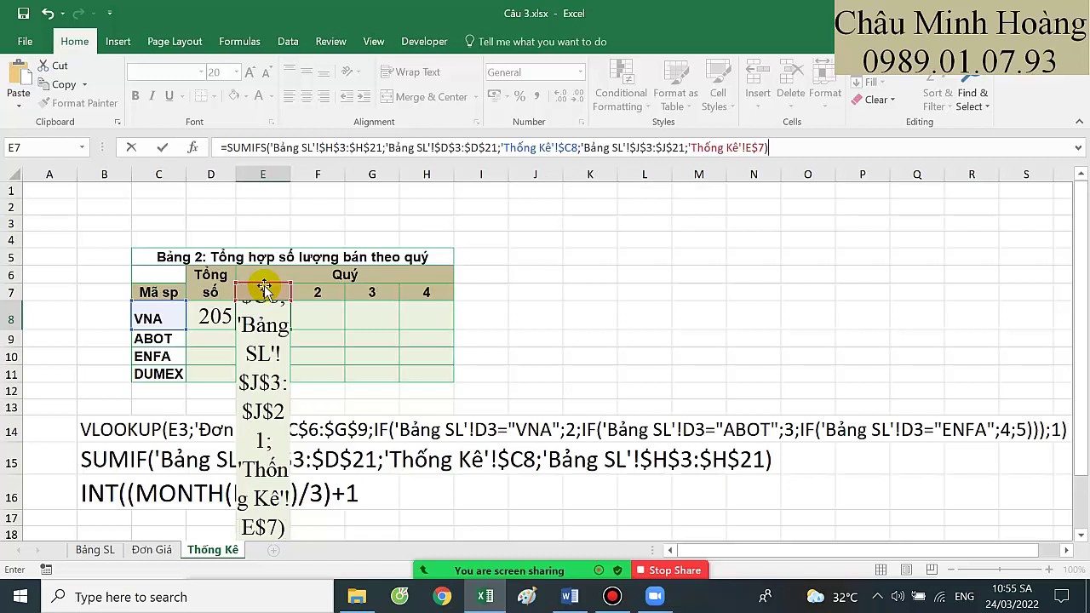
pyautogui.press('Return')
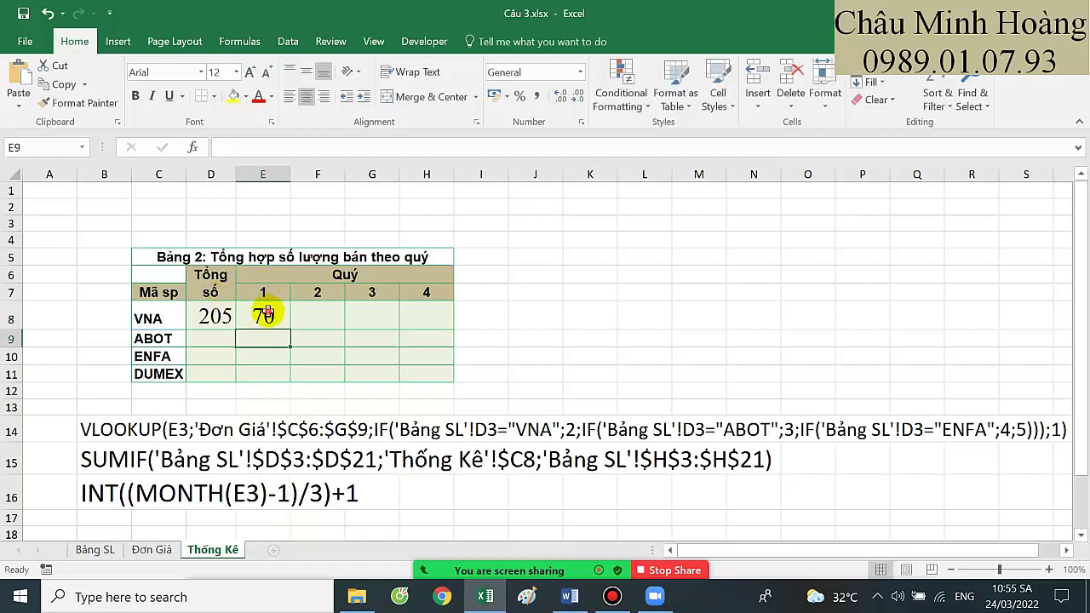
# Fill D8's total down to D11 and E8's SUMIFS across E8:H11
pyautogui.click(214, 317)
pyautogui.moveTo(235, 328); pyautogui.dragTo(230, 380)
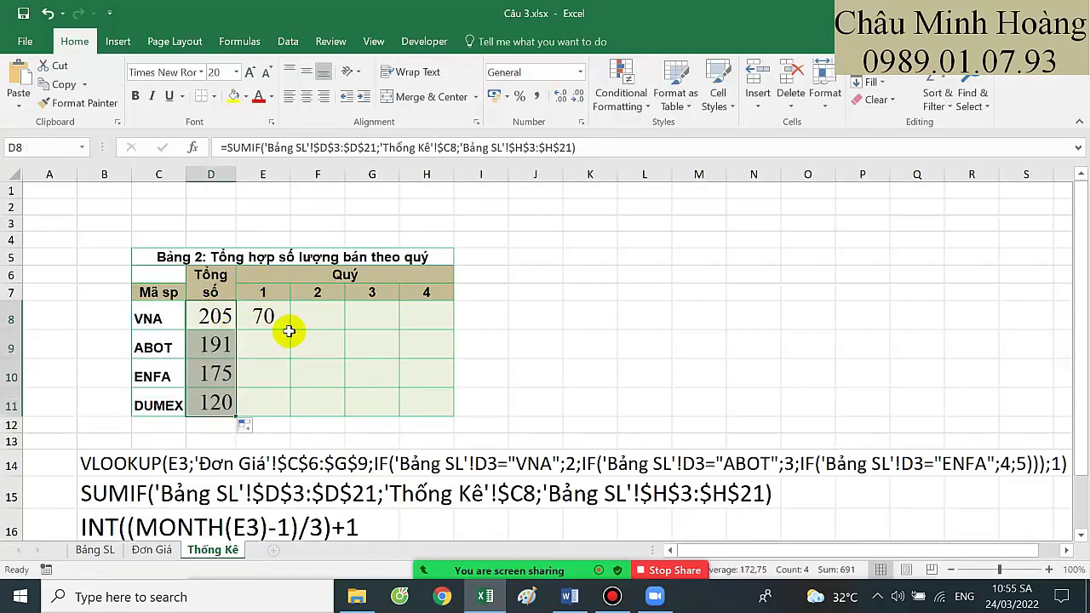
pyautogui.click(281, 324)
pyautogui.moveTo(288, 330); pyautogui.dragTo(436, 414)
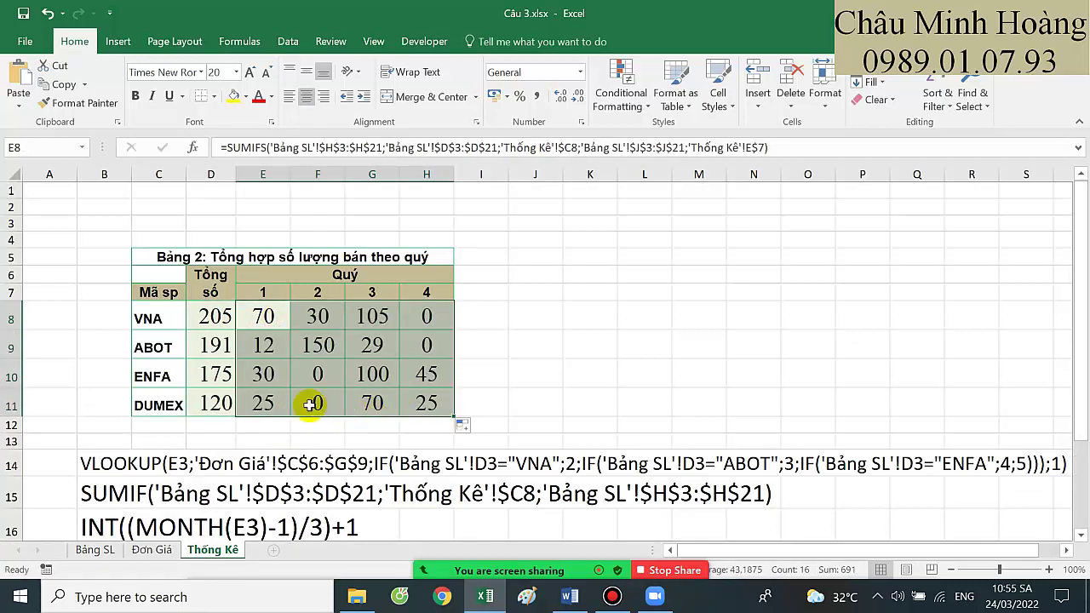
# Review and copy E8's SUMIFS formula text, then bring up the screen recorder
pyautogui.doubleClick(278, 316)
pyautogui.scroll(-1, 277, 317)
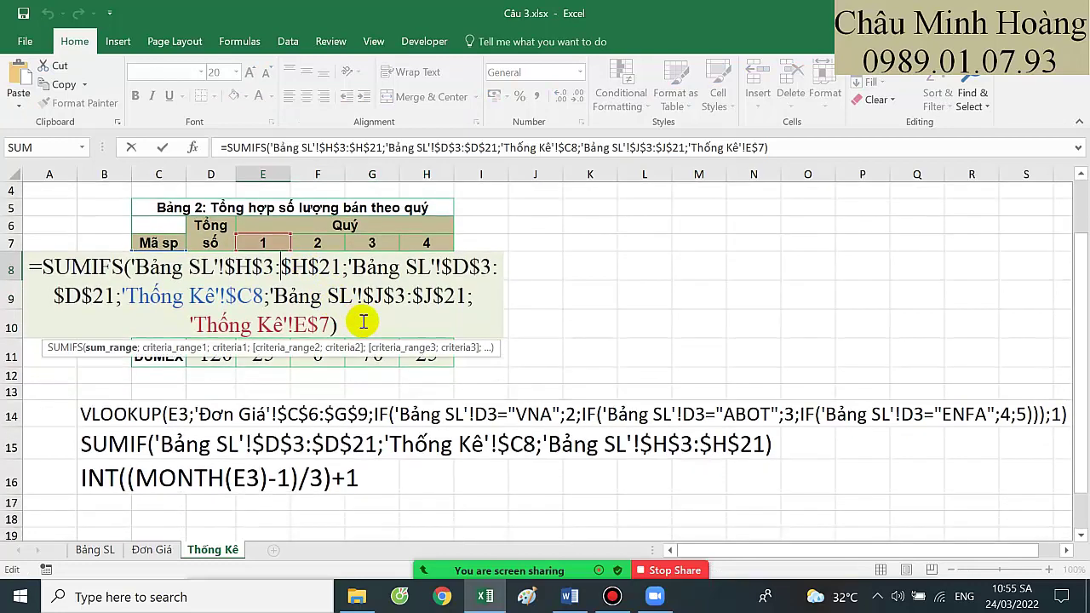
pyautogui.moveTo(341, 324); pyautogui.dragTo(29, 245)
pyautogui.hotkey('ctrl', 'c')
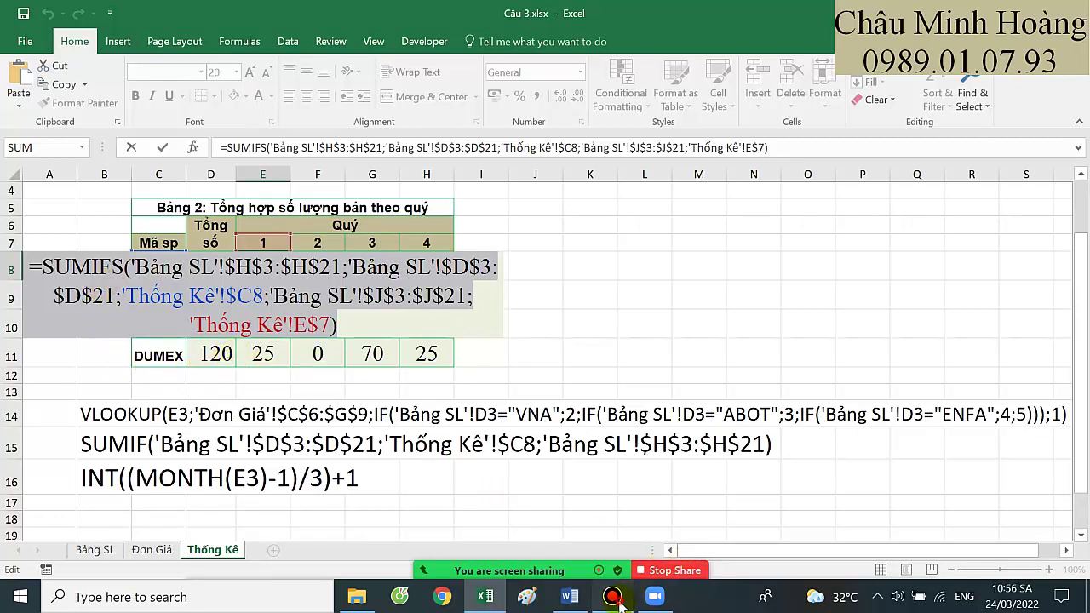
pyautogui.click(612, 596)
# Pause the recording and highlight the AND(MONTH(E3)=10;WEEKDAY(E3)=1) condition in the Word Câu 4 notes
pyautogui.click(464, 104)
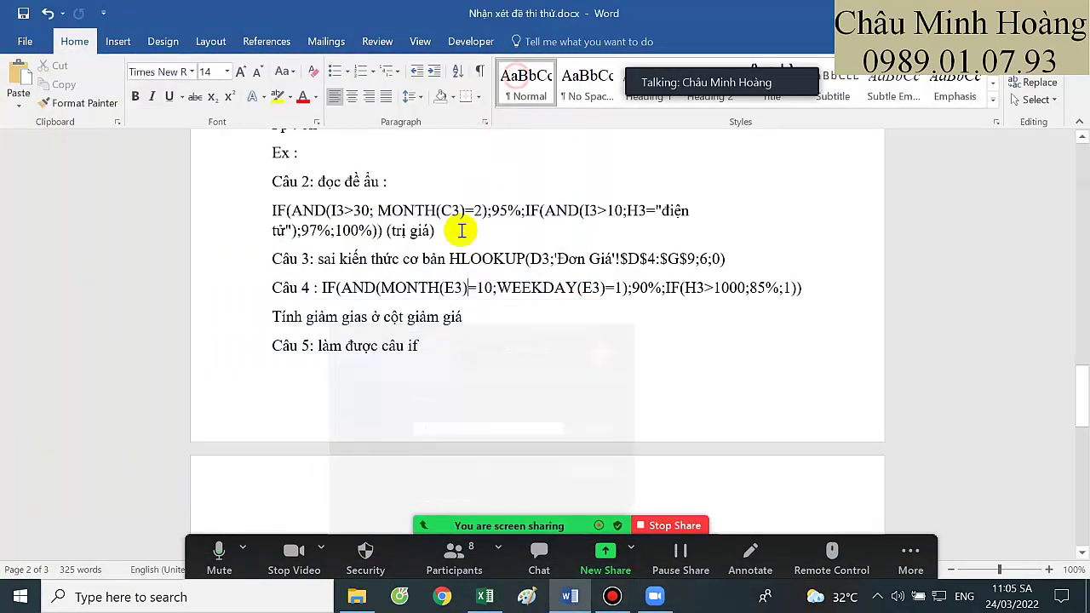
pyautogui.click(521, 65)
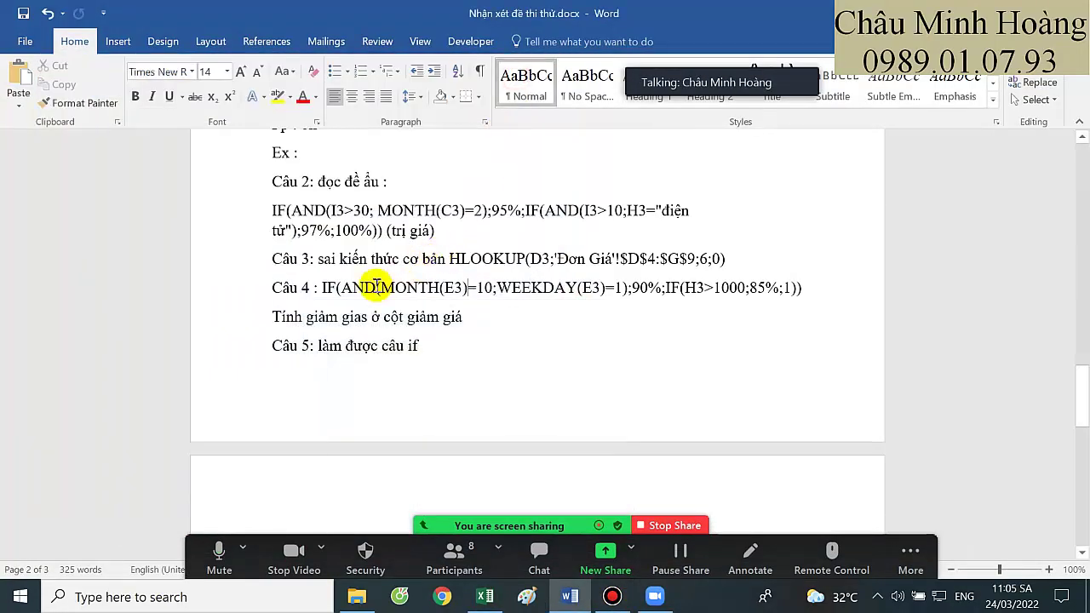
pyautogui.click(467, 288)
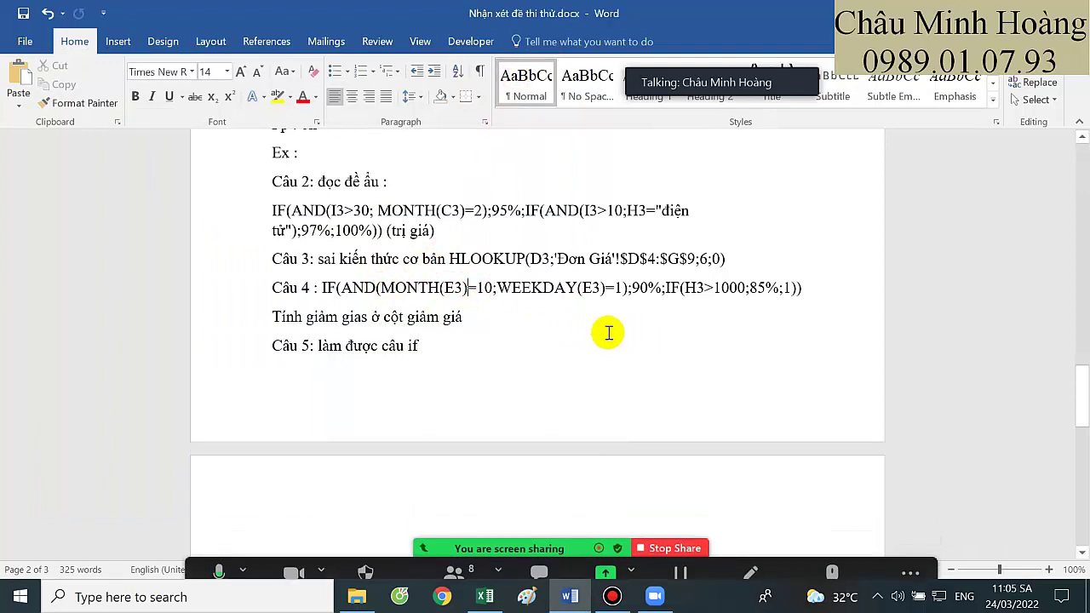
pyautogui.moveTo(297, 314); pyautogui.dragTo(468, 315)
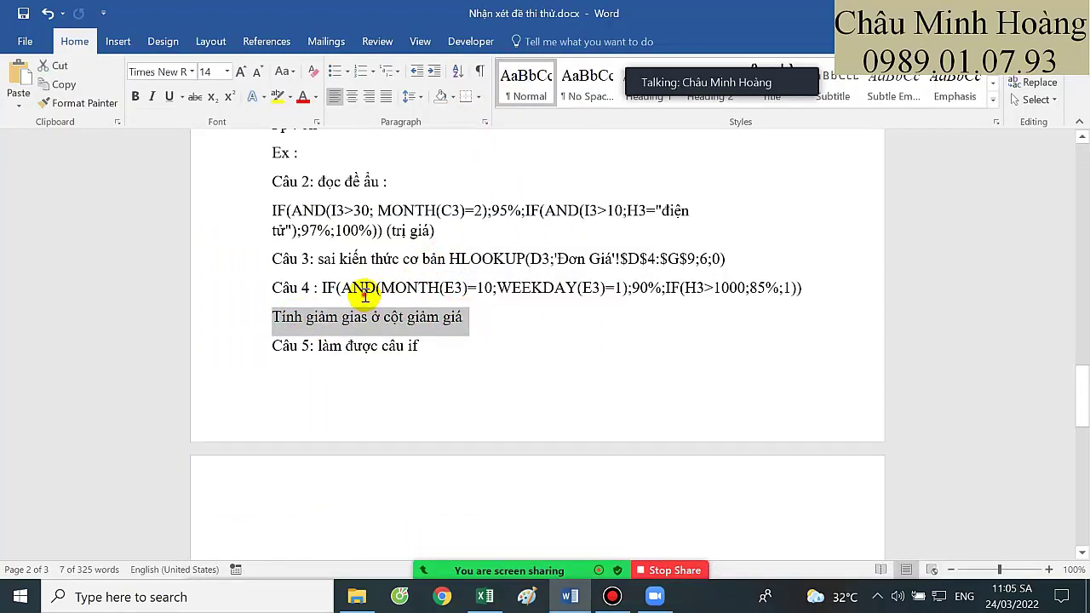
pyautogui.moveTo(342, 288); pyautogui.dragTo(783, 289)
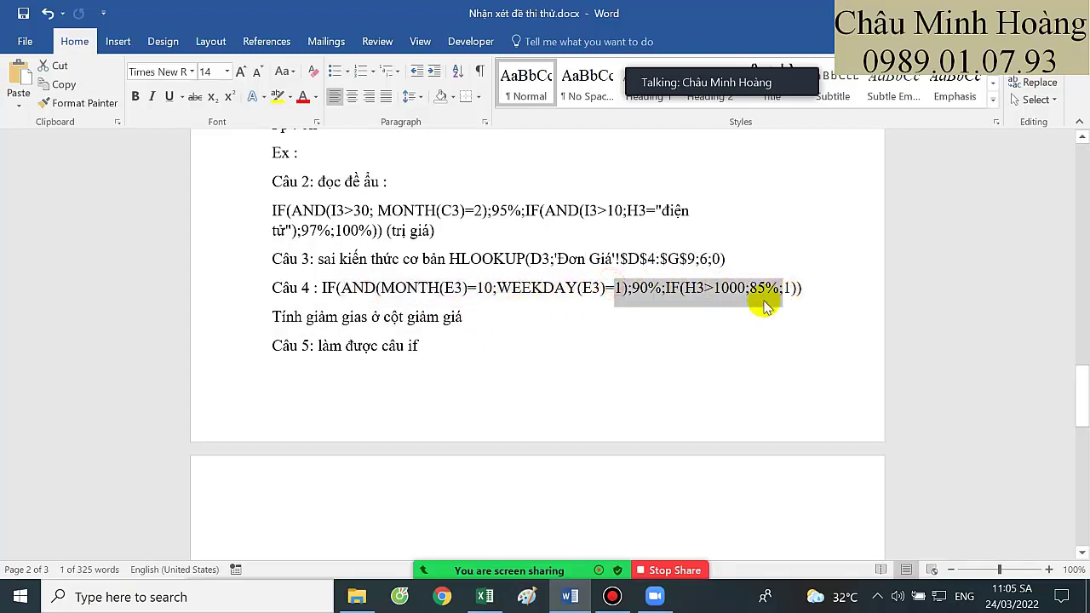
pyautogui.click(462, 290)
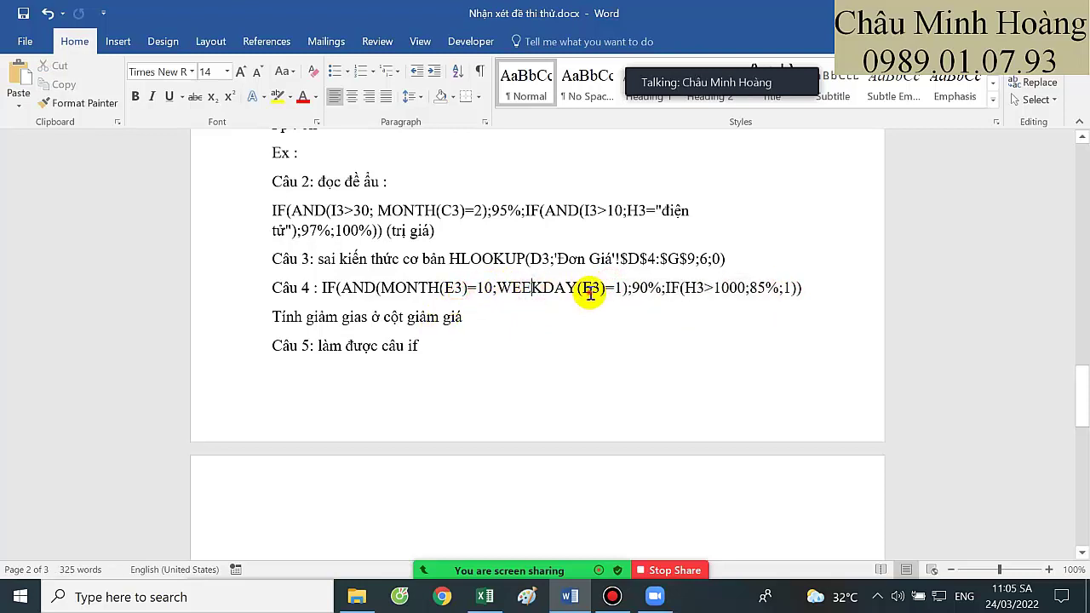
pyautogui.click(591, 289)
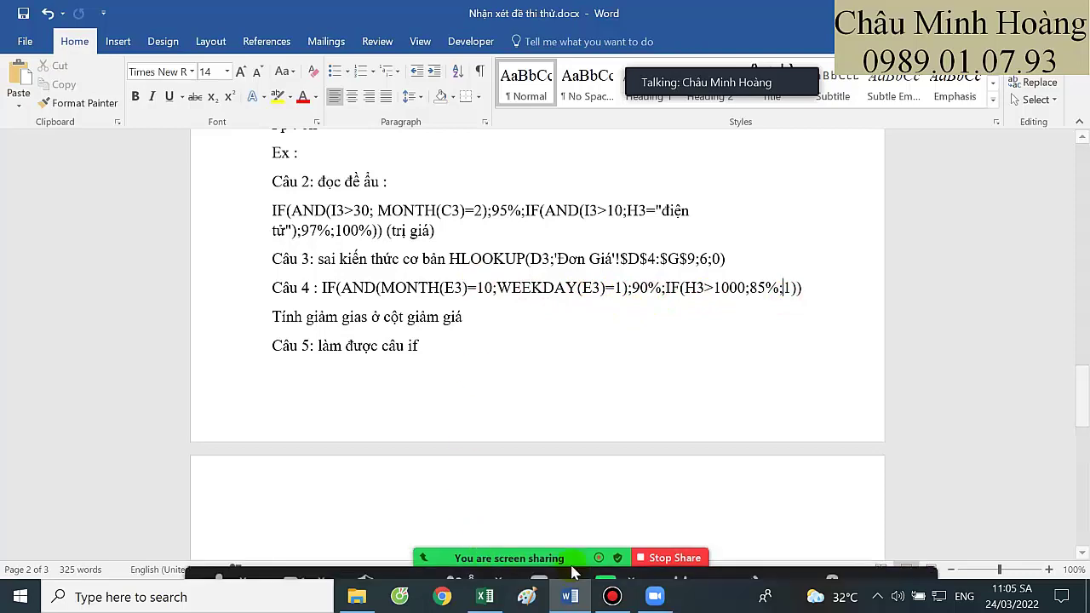
pyautogui.click(605, 562)
# Share the Excel window and set J3's font size to 22
pyautogui.doubleClick(430, 300)
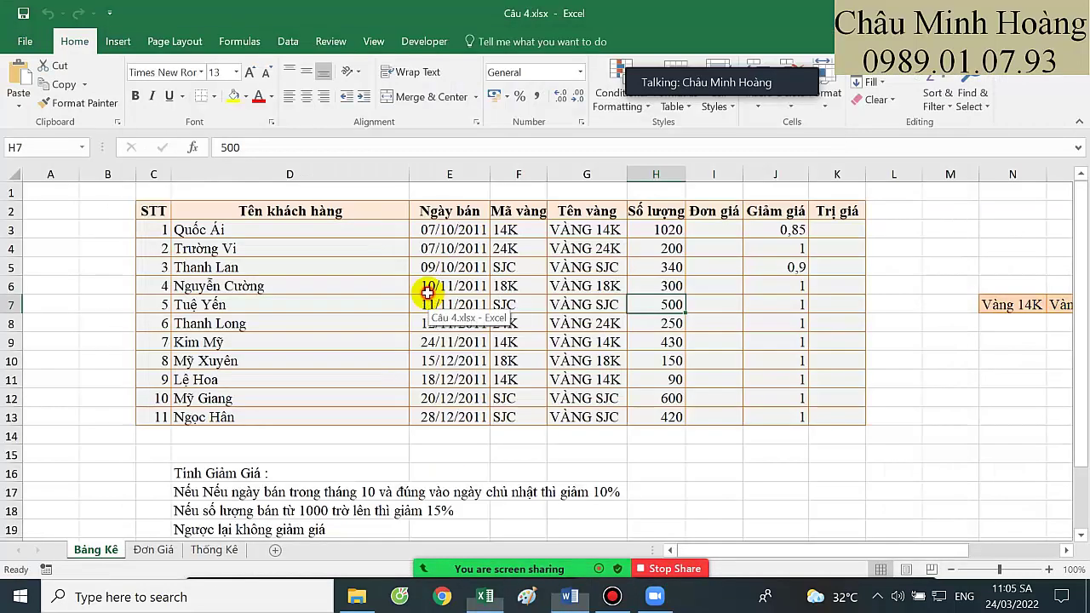
pyautogui.click(775, 230)
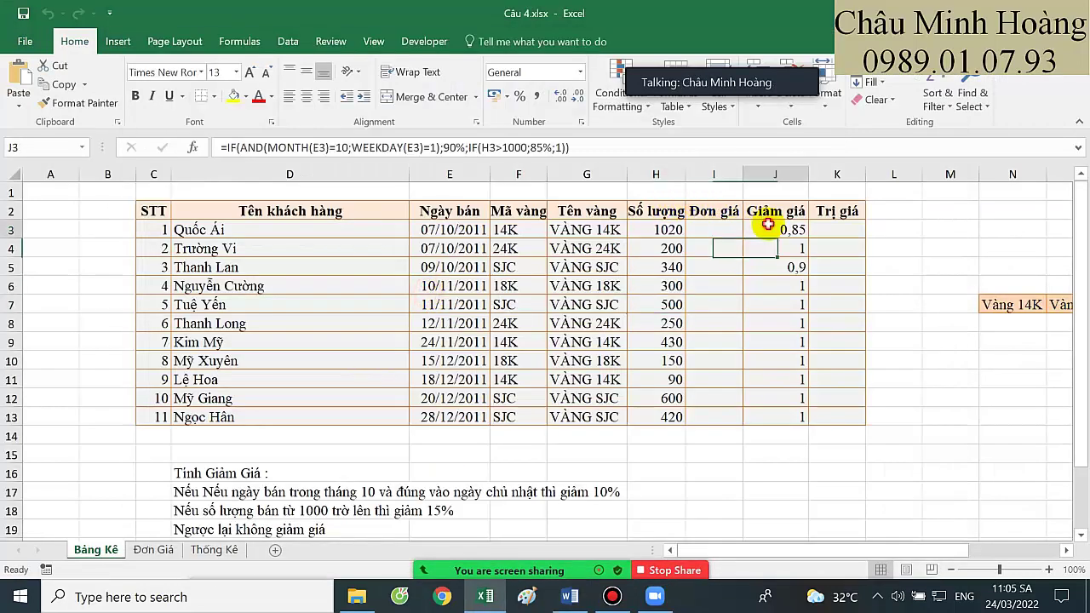
pyautogui.click(236, 72)
pyautogui.click(223, 243)
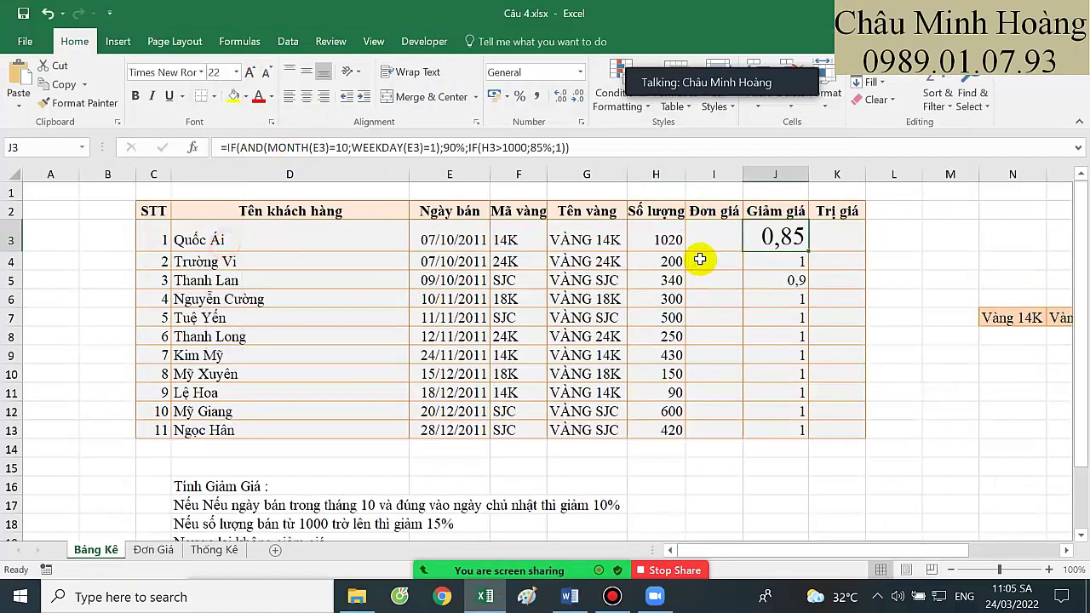
# Revise J3's discount formula to return 10%, 15% or 0, showing 0,15
pyautogui.doubleClick(760, 235)
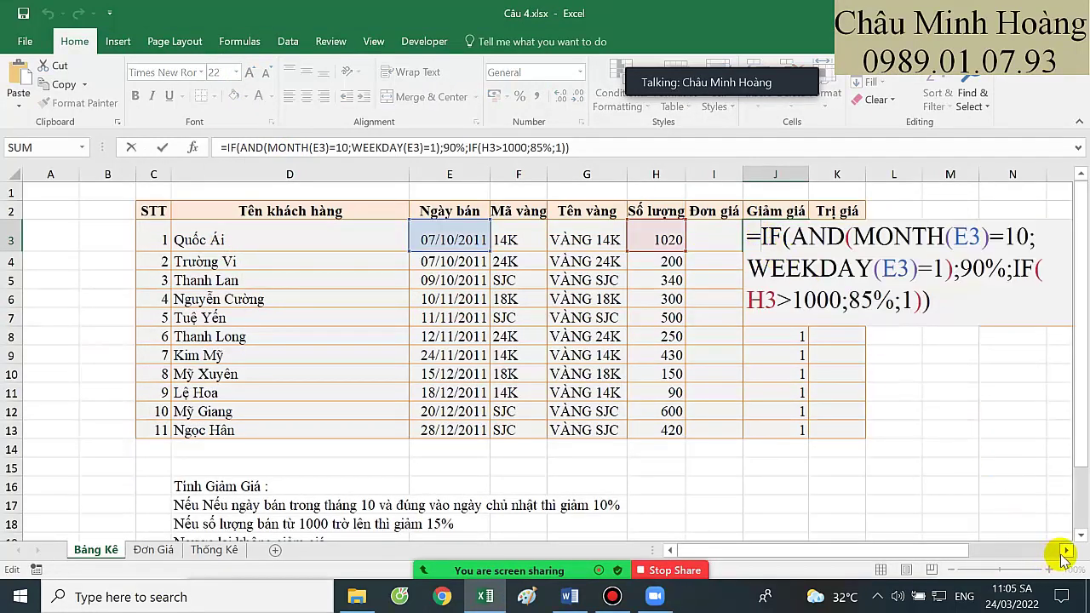
pyautogui.click(1065, 550)
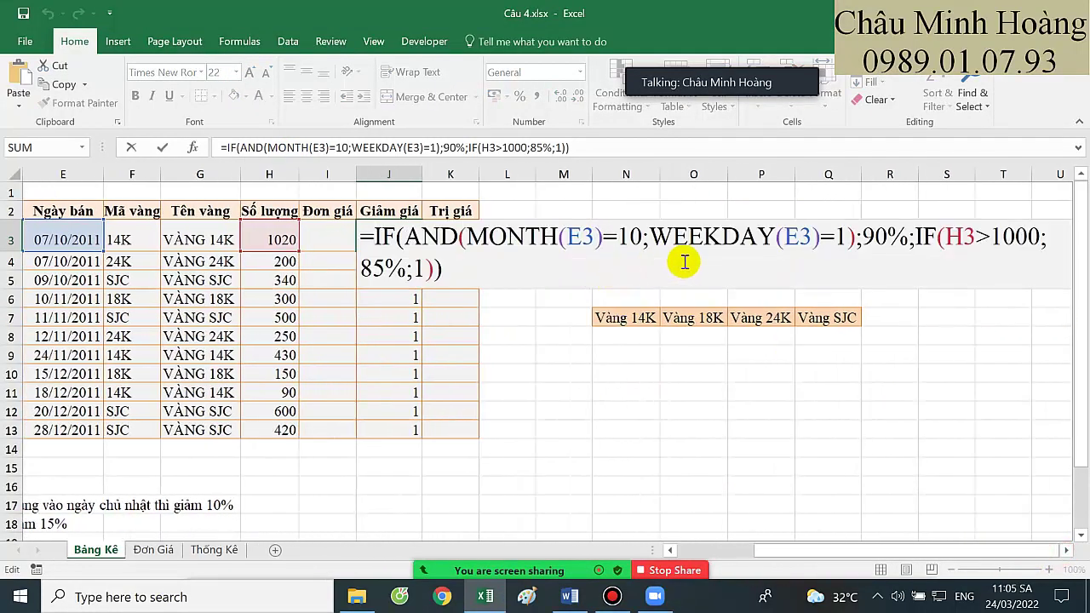
pyautogui.click(861, 235)
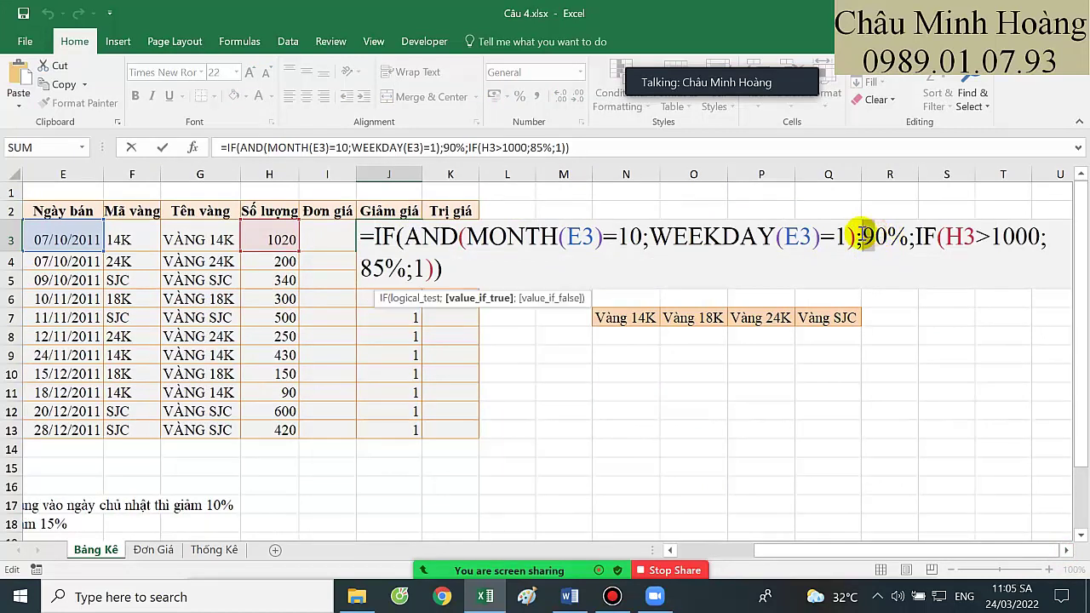
pyautogui.click(365, 269)
pyautogui.press('Delete')
pyautogui.write('1')
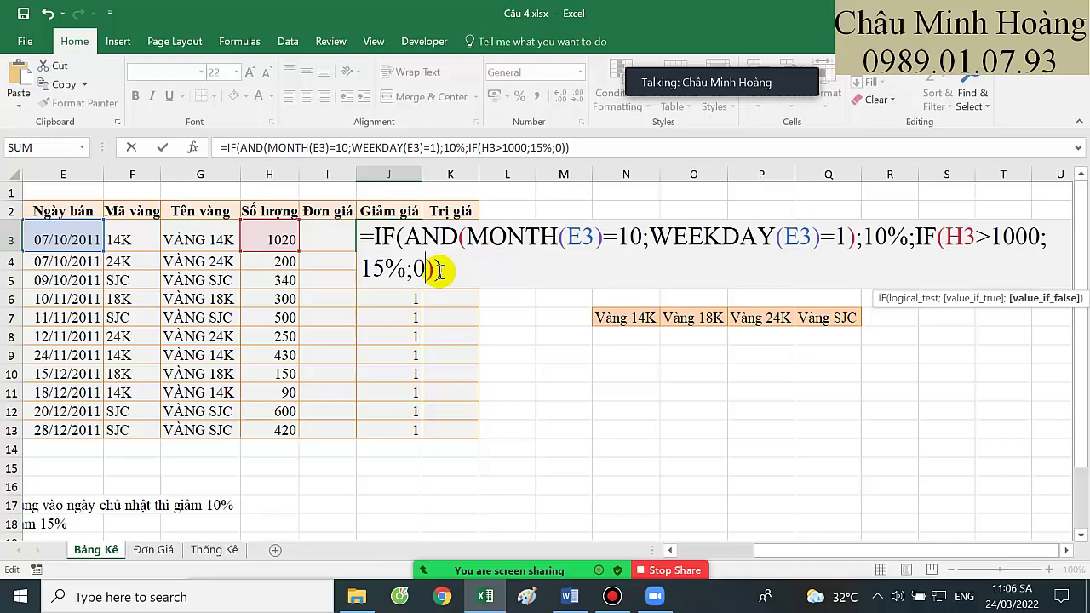
pyautogui.press('Return')
pyautogui.moveTo(389, 449); pyautogui.dragTo(101, 490)
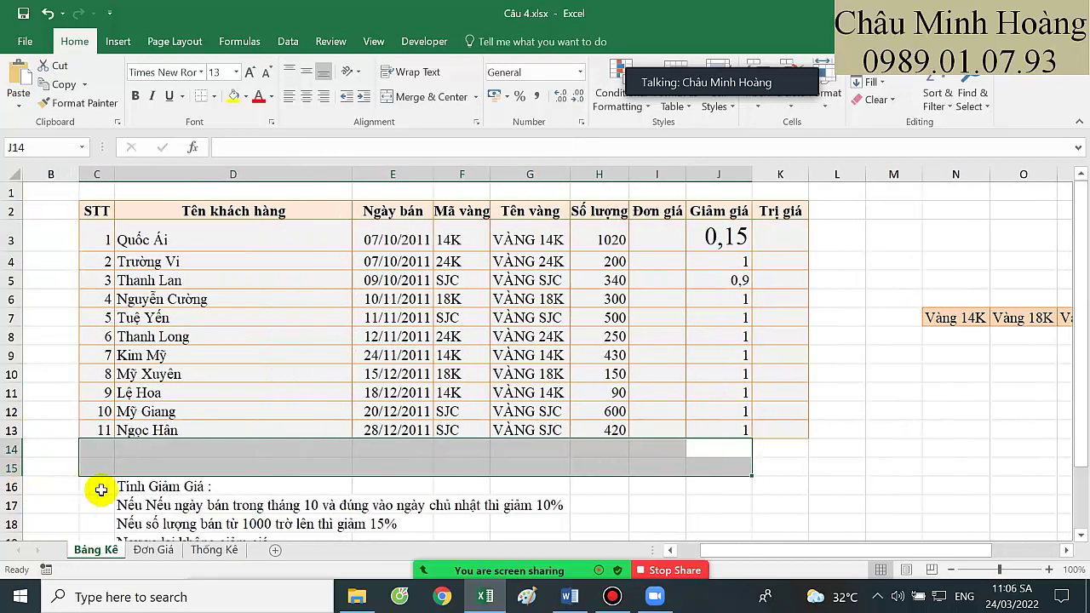
# Add return type 1 to WEEKDAY(E3) in J3's discount formula and commit it
pyautogui.scroll(-2, 110, 485)
pyautogui.scroll(2, 465, 409)
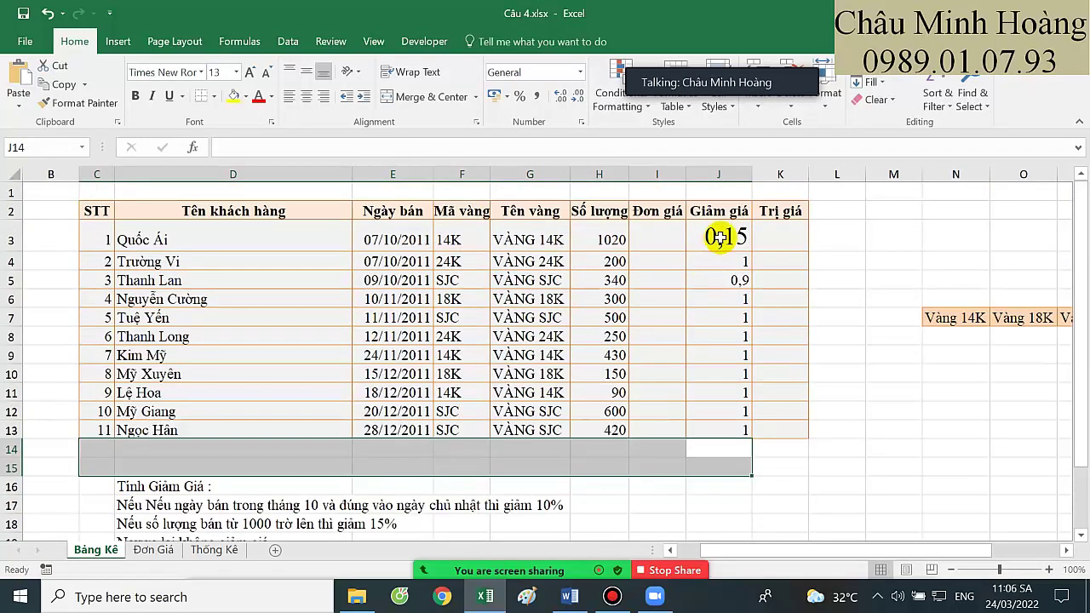
pyautogui.doubleClick(719, 238)
pyautogui.click(816, 278)
pyautogui.click(858, 269)
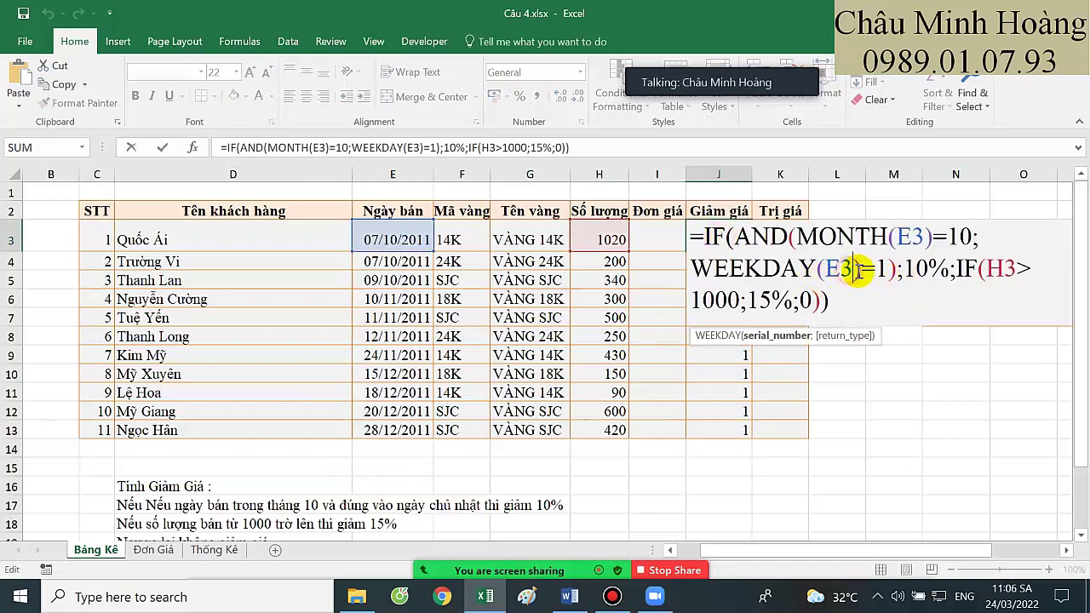
pyautogui.write(';1')
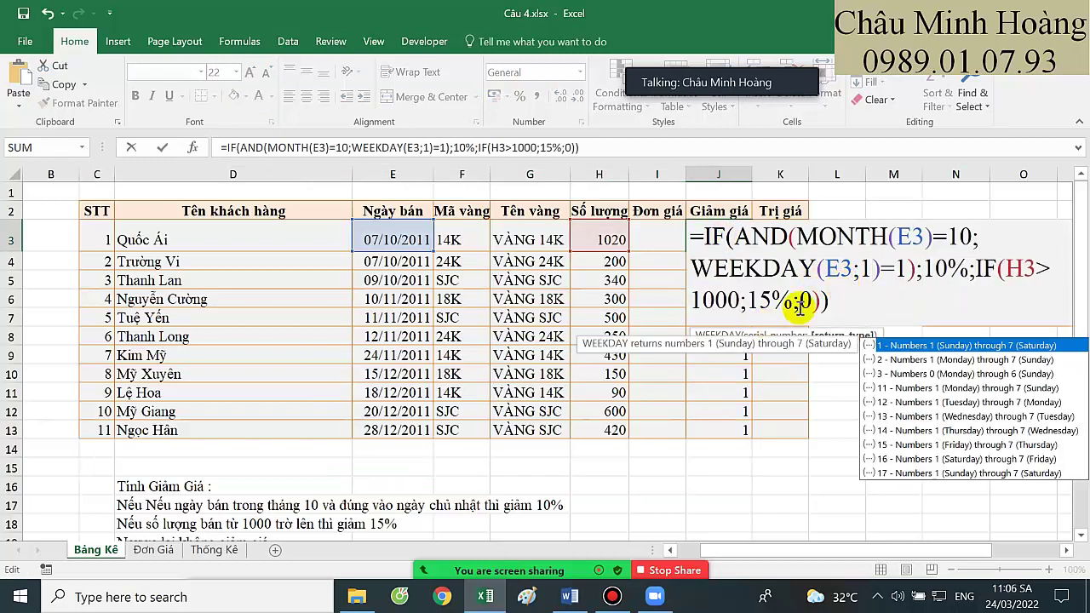
pyautogui.click(827, 298)
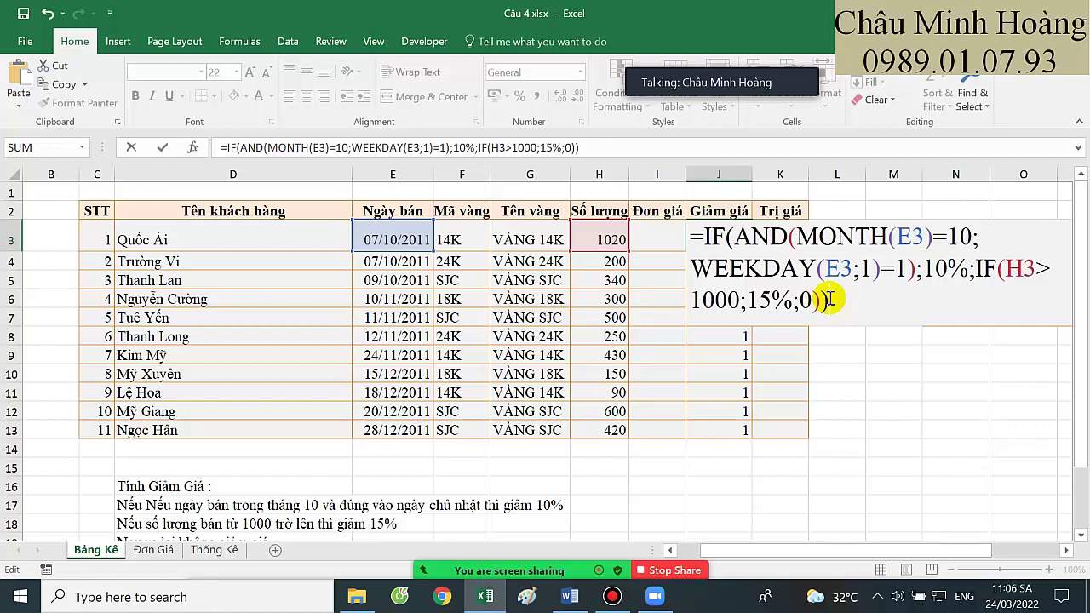
pyautogui.moveTo(757, 238); pyautogui.dragTo(896, 269)
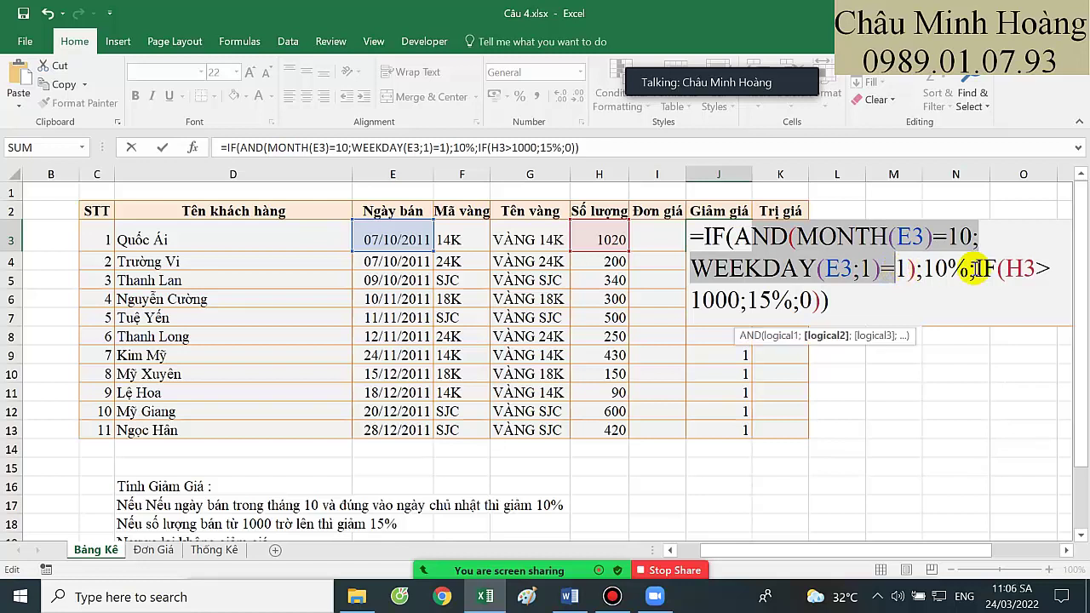
pyautogui.click(936, 269)
pyautogui.moveTo(977, 269); pyautogui.dragTo(815, 303)
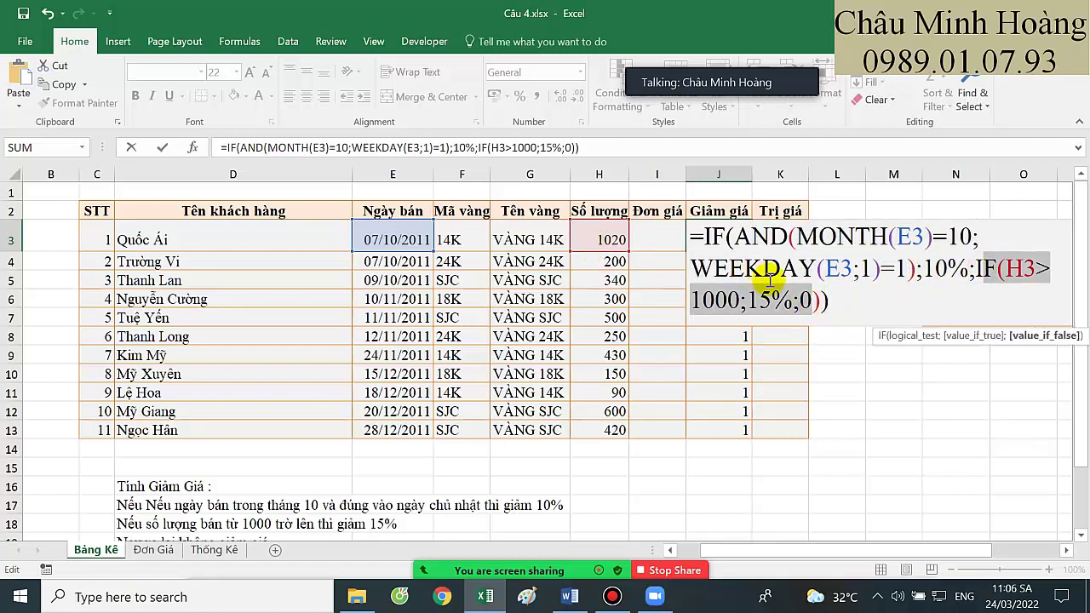
pyautogui.click(828, 303)
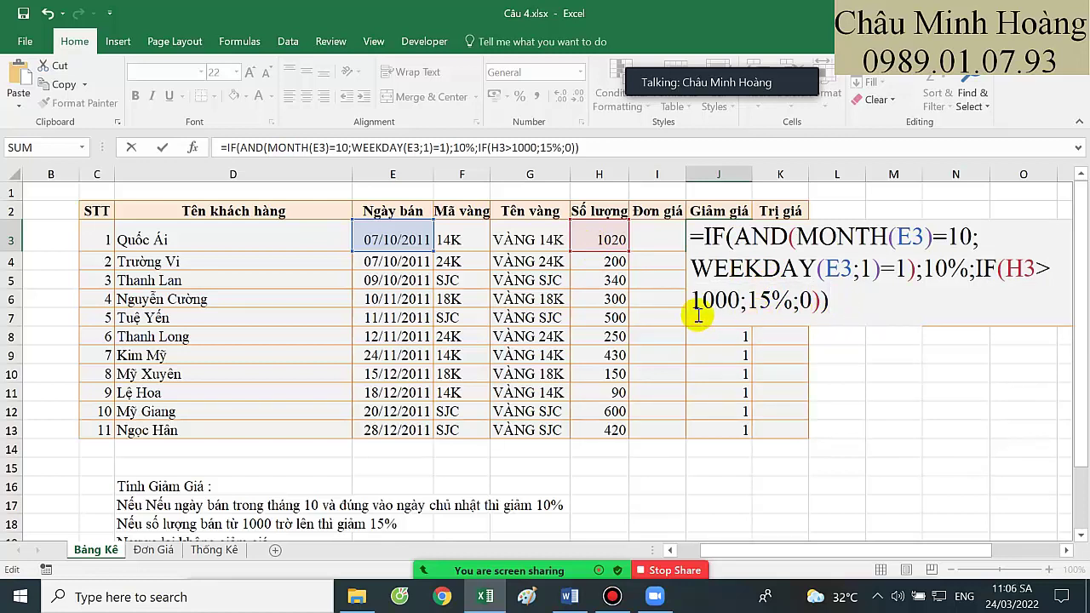
pyautogui.press('Return')
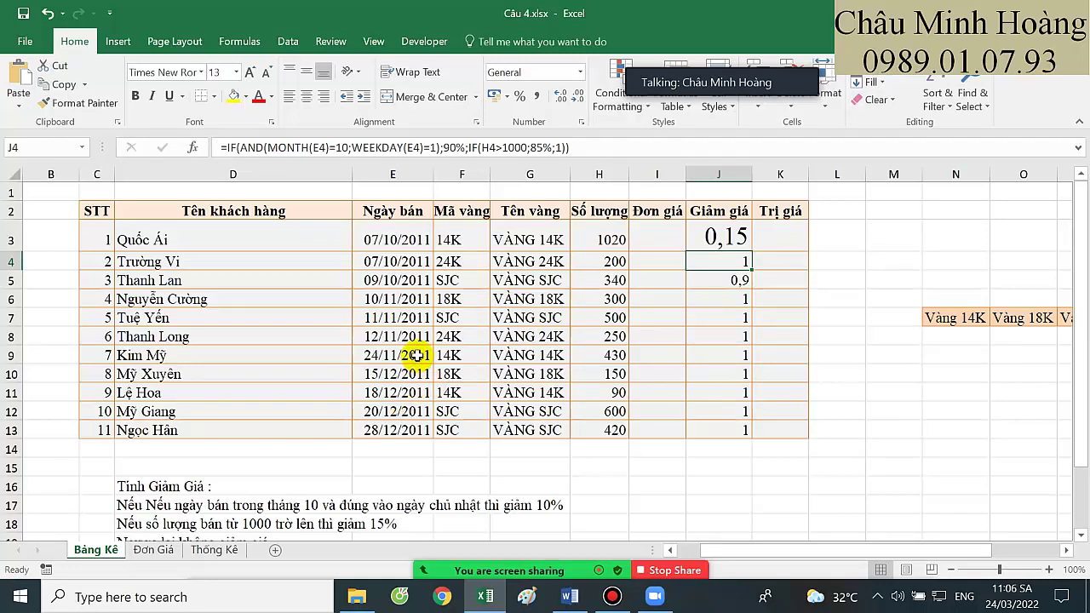
# Close Câu 4.xlsx without saving its changes
pyautogui.hotkey('alt', 'F4')
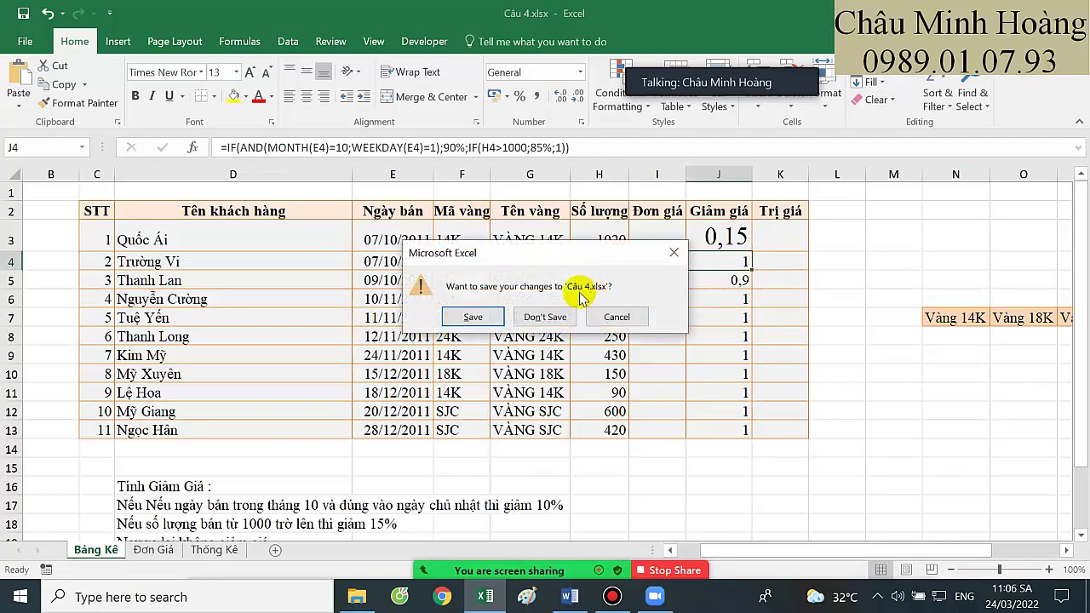
pyautogui.click(544, 316)
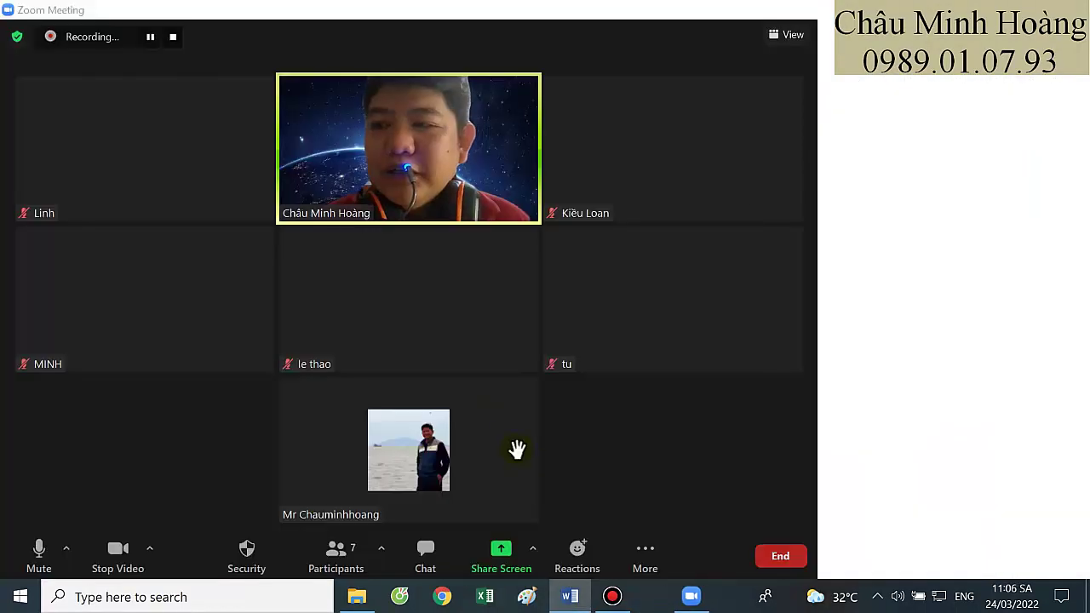
pyautogui.click(698, 337)
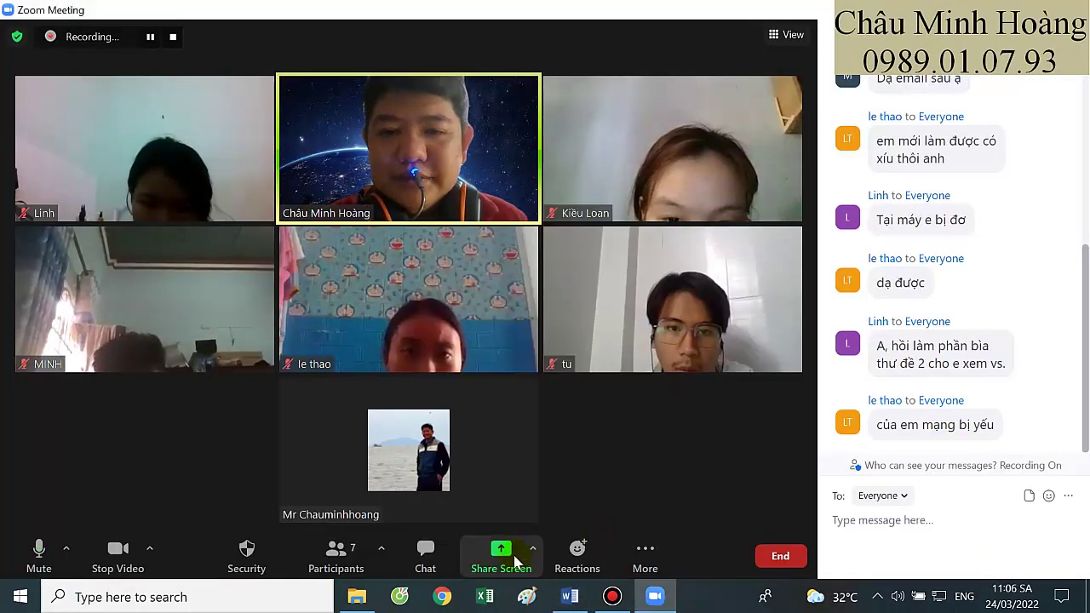
# Open Câu 9.xlsx from the Phần Excel folder
pyautogui.click(366, 603)
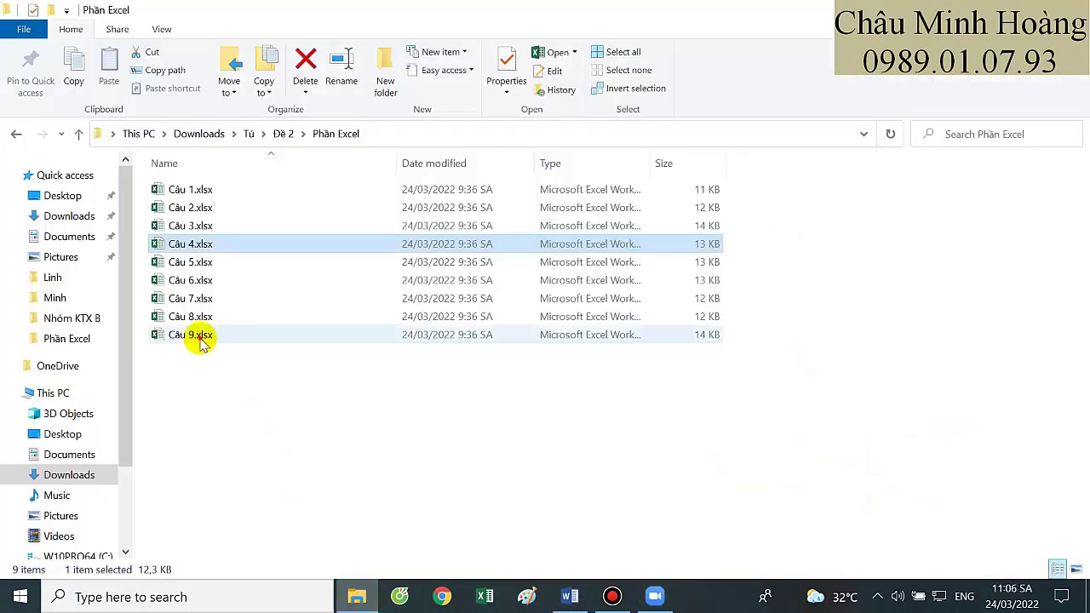
pyautogui.click(195, 335)
pyautogui.click(613, 599)
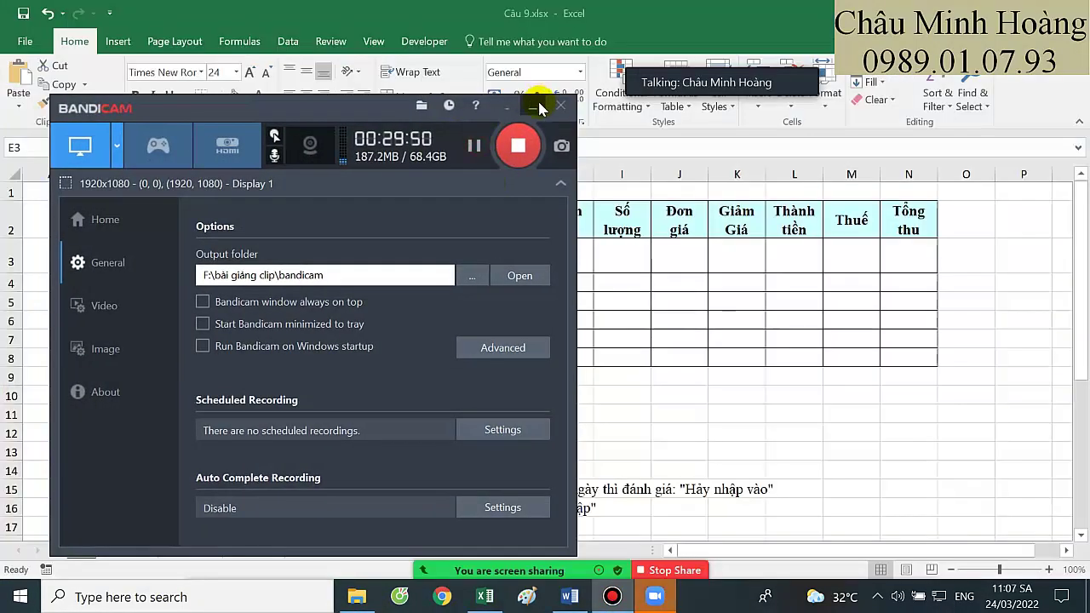
pyautogui.click(534, 105)
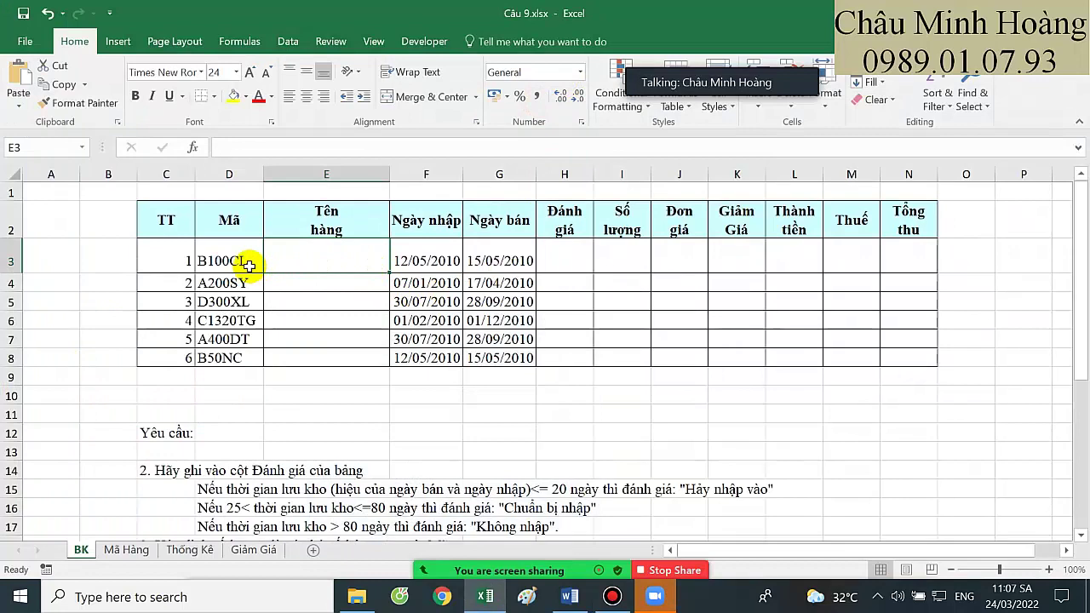
pyautogui.click(128, 549)
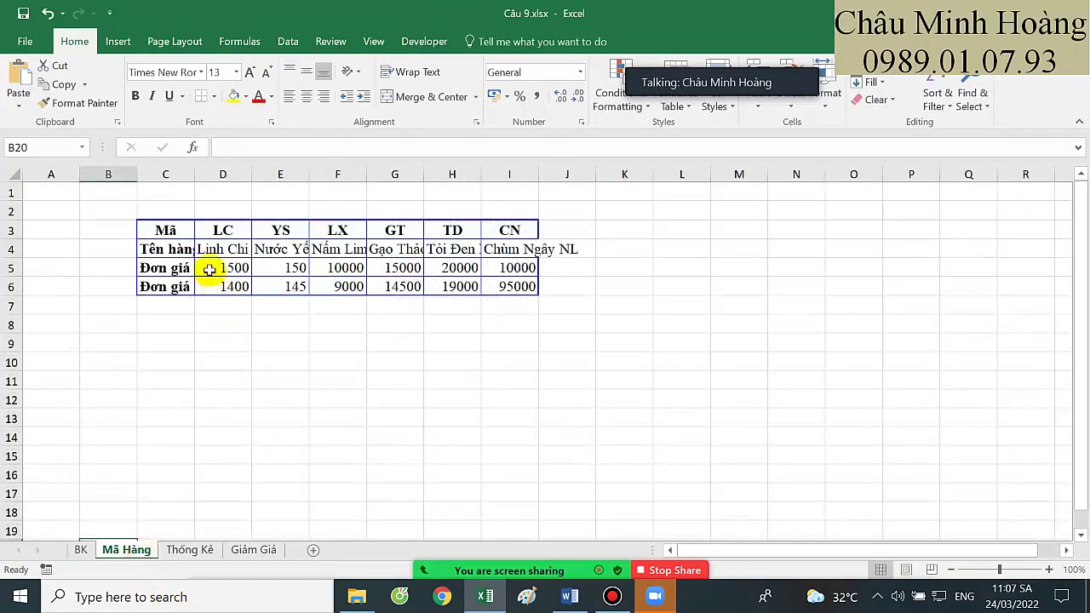
pyautogui.moveTo(213, 230); pyautogui.dragTo(509, 246)
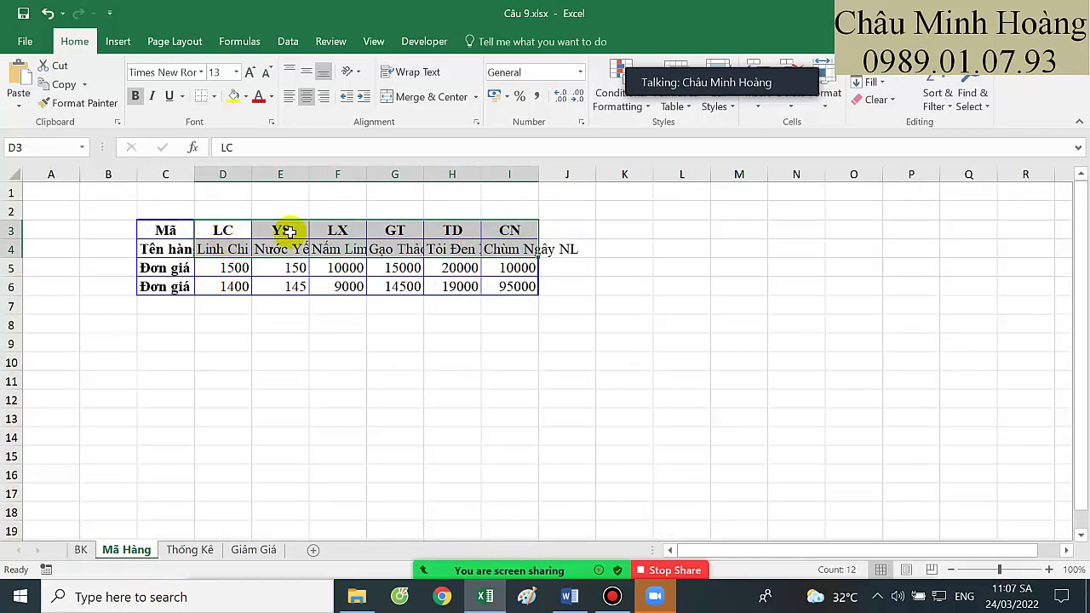
pyautogui.click(83, 549)
pyautogui.click(237, 262)
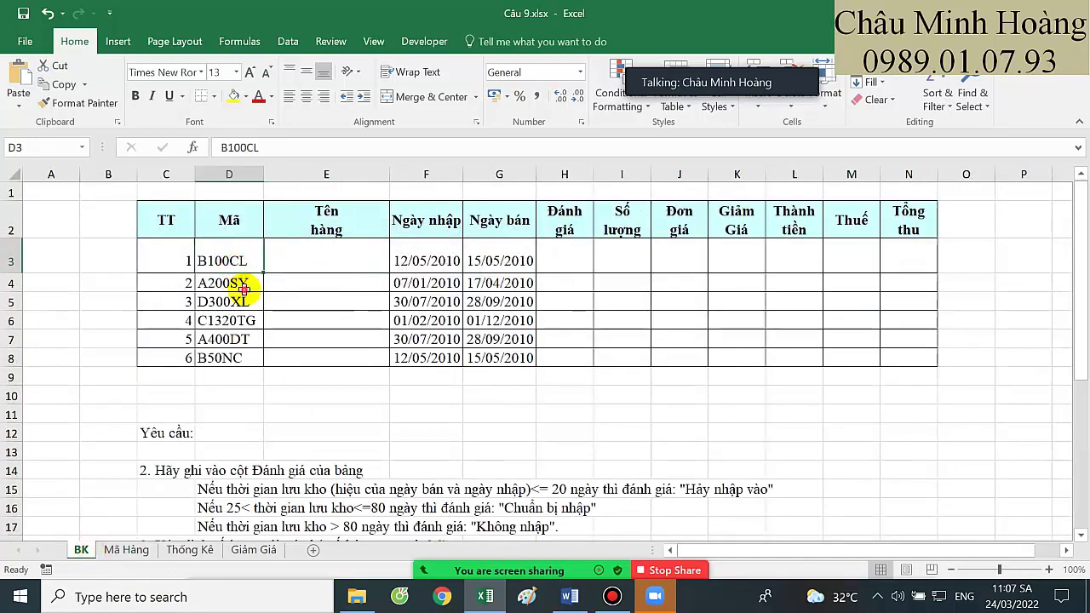
pyautogui.click(243, 288)
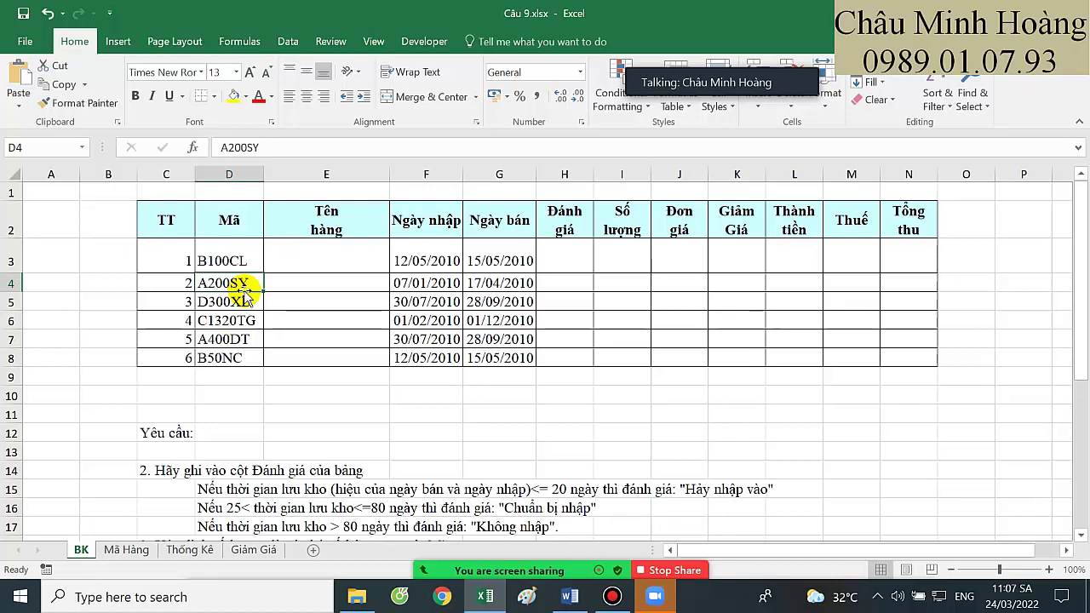
# In E3, start an HLOOKUP with lookup value RIGHT(D3;1)&MID(D3;LEN(D3)-1;1)
pyautogui.click(308, 252)
pyautogui.write('=')
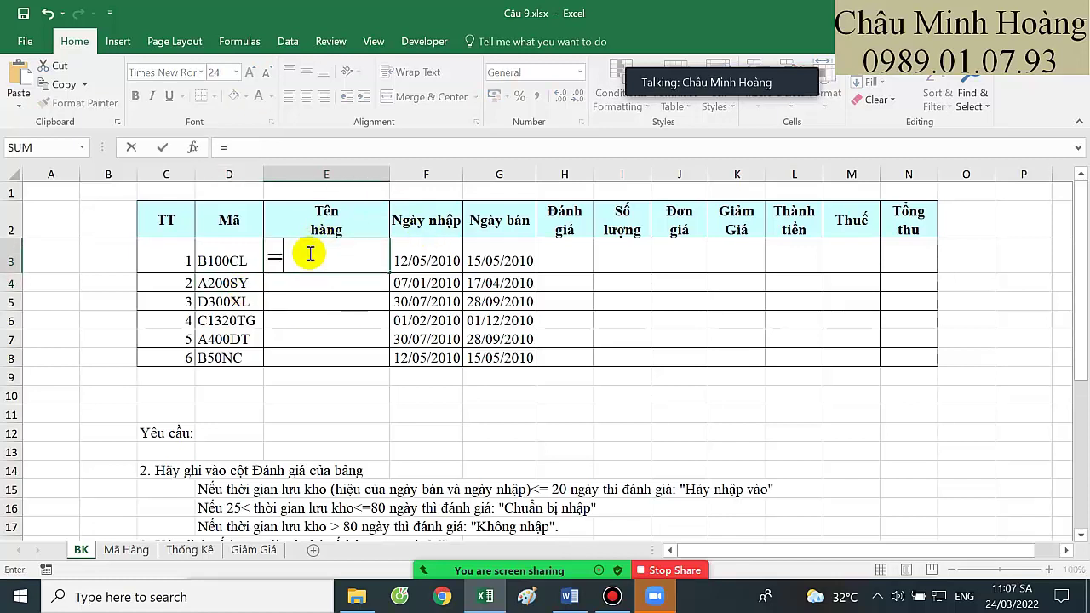
pyautogui.write('hl')
pyautogui.press('Tab')
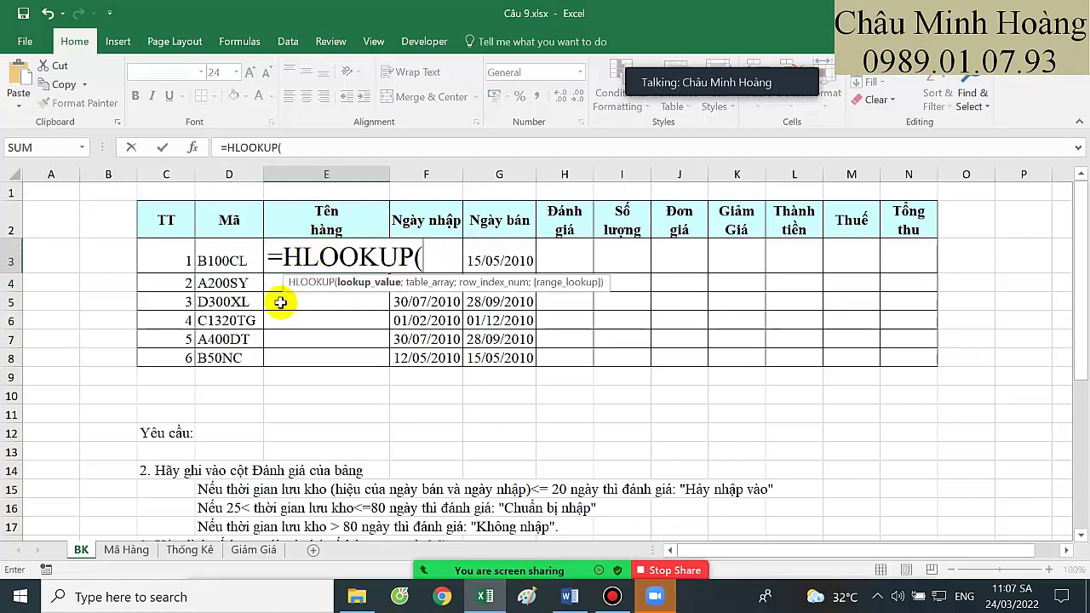
pyautogui.write('ri')
pyautogui.press('Tab')
pyautogui.click(230, 260)
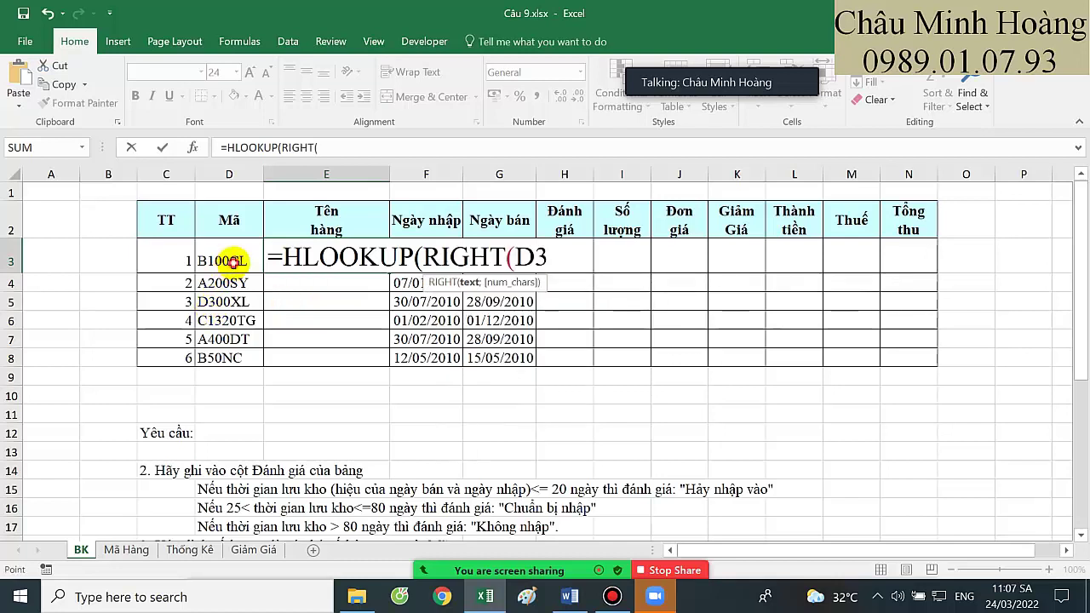
pyautogui.write(';1)7')
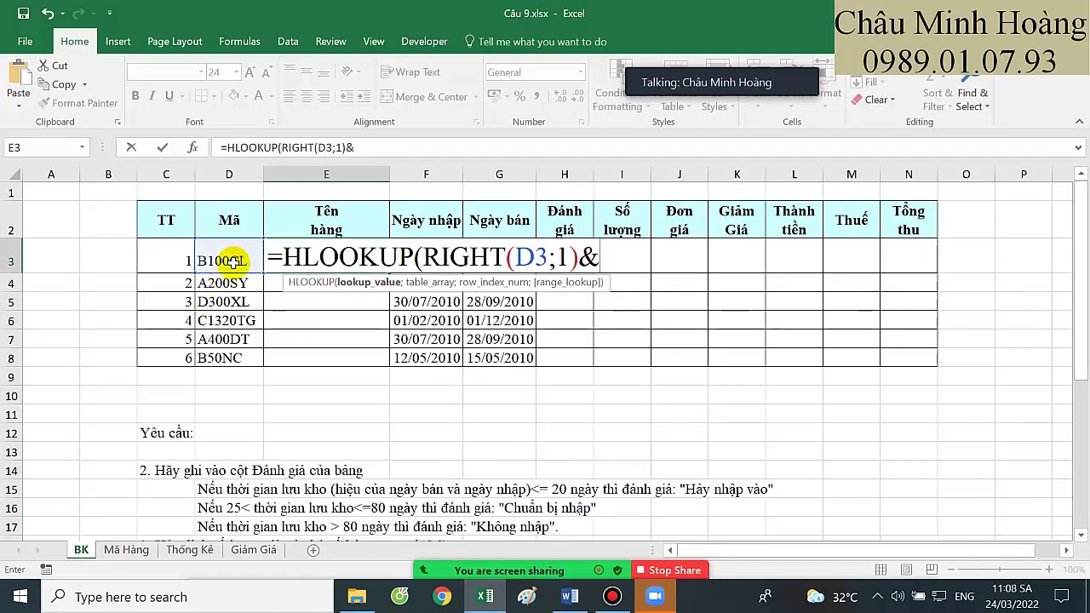
pyautogui.write('mi')
pyautogui.press('Tab')
pyautogui.click(219, 264)
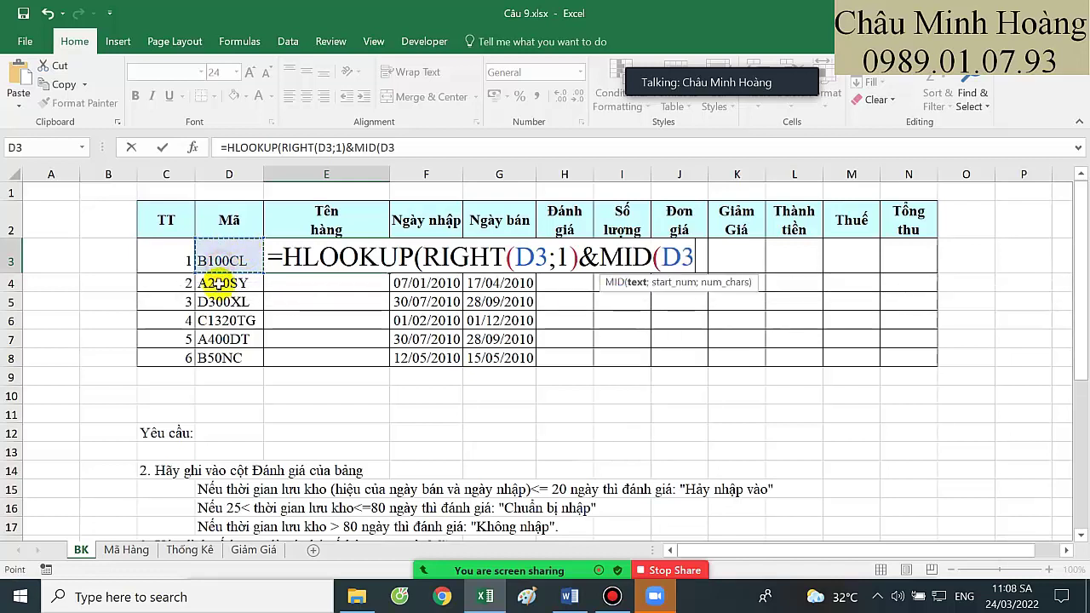
pyautogui.write(';len(')
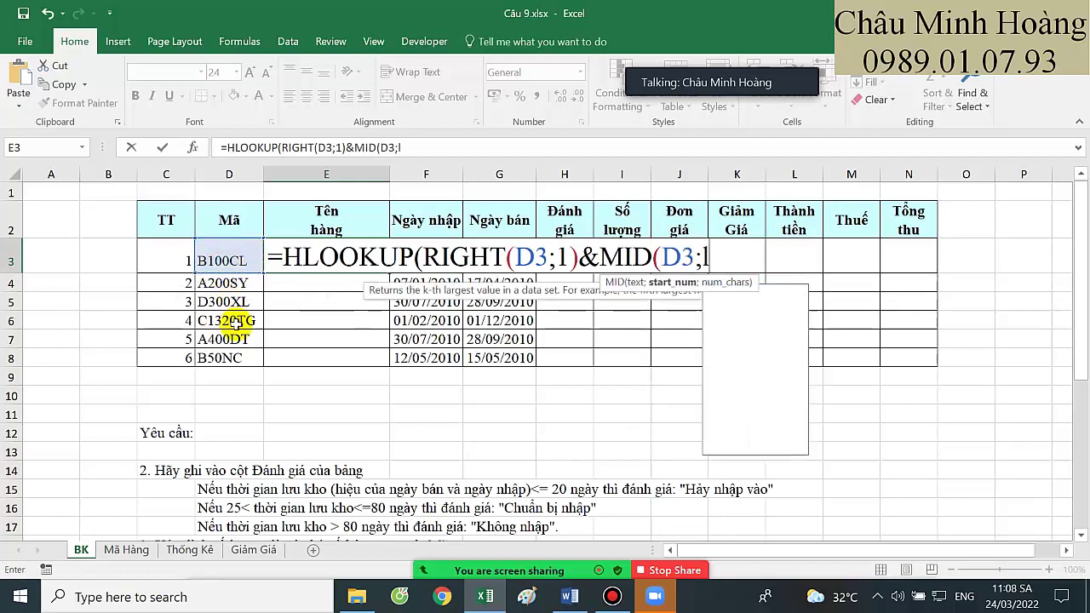
pyautogui.click(243, 258)
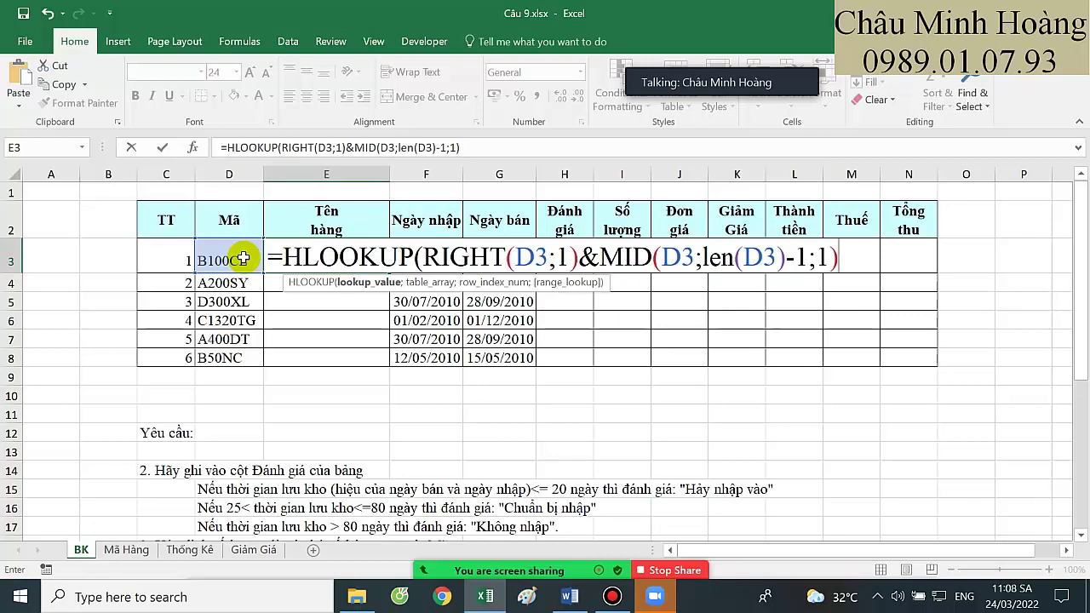
pyautogui.write(';')
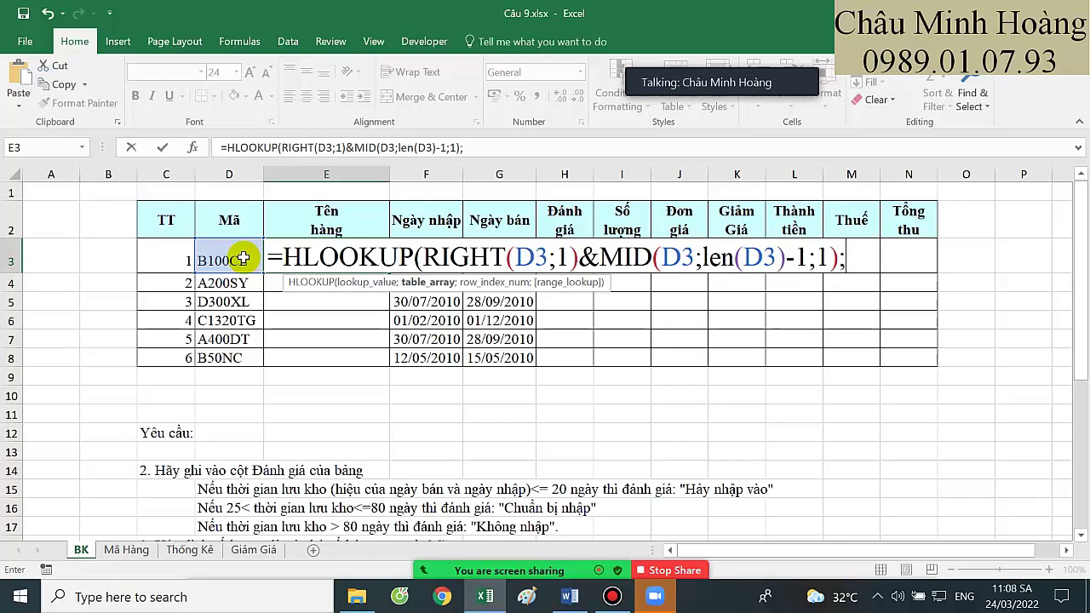
# Finish with table 'Mã Hàng'!$D$3:$I$4, row 2, exact match 0, then review E3's formula
pyautogui.click(126, 549)
pyautogui.moveTo(234, 256); pyautogui.dragTo(219, 226)
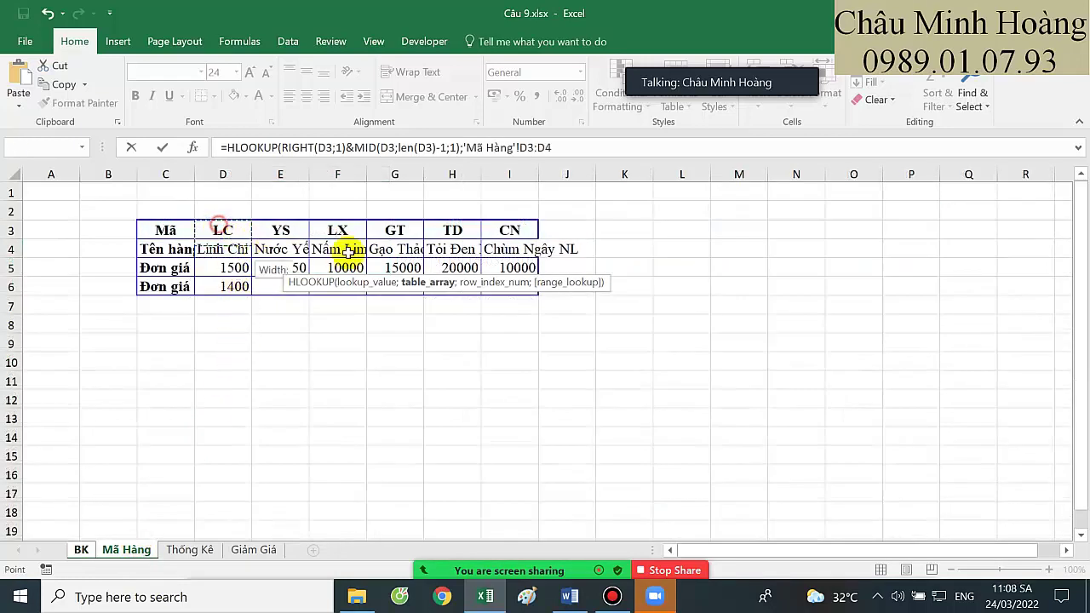
pyautogui.moveTo(348, 252); pyautogui.dragTo(503, 247)
pyautogui.press('F4')
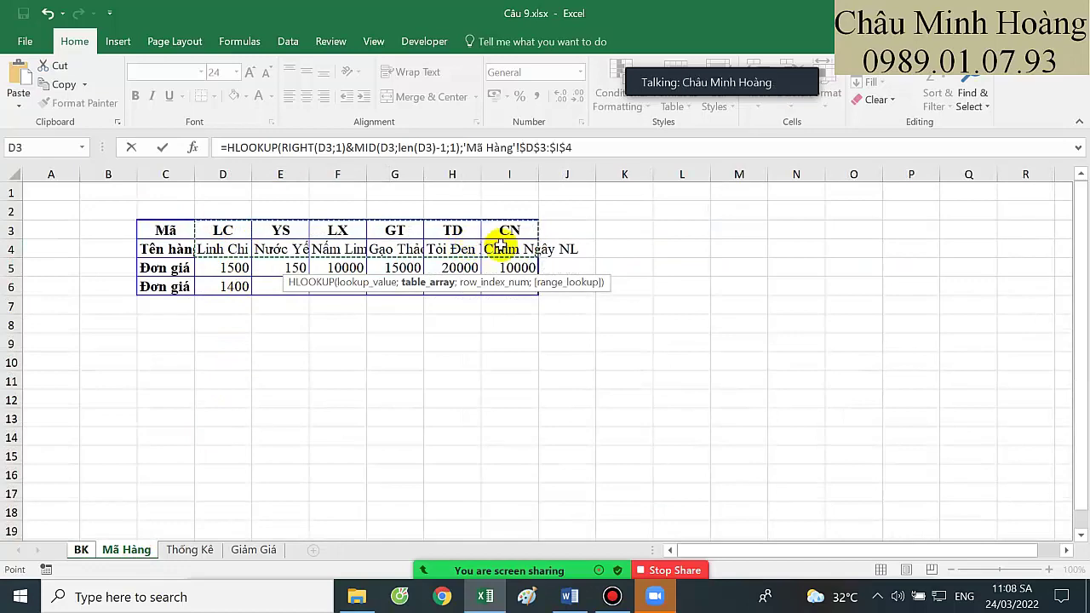
pyautogui.write(';2;0)')
pyautogui.press('Return')
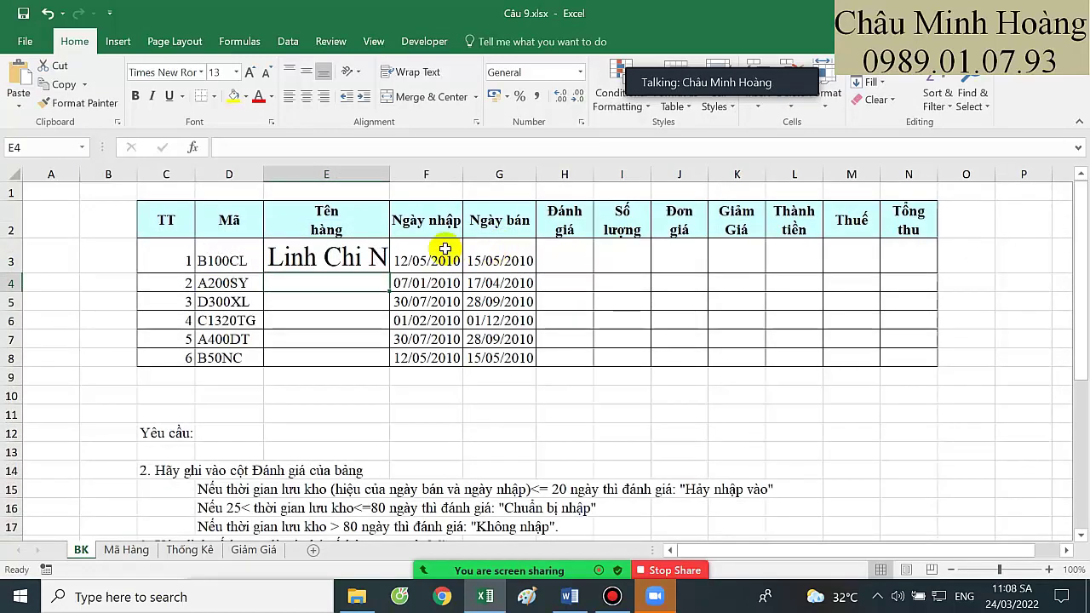
pyautogui.doubleClick(376, 266)
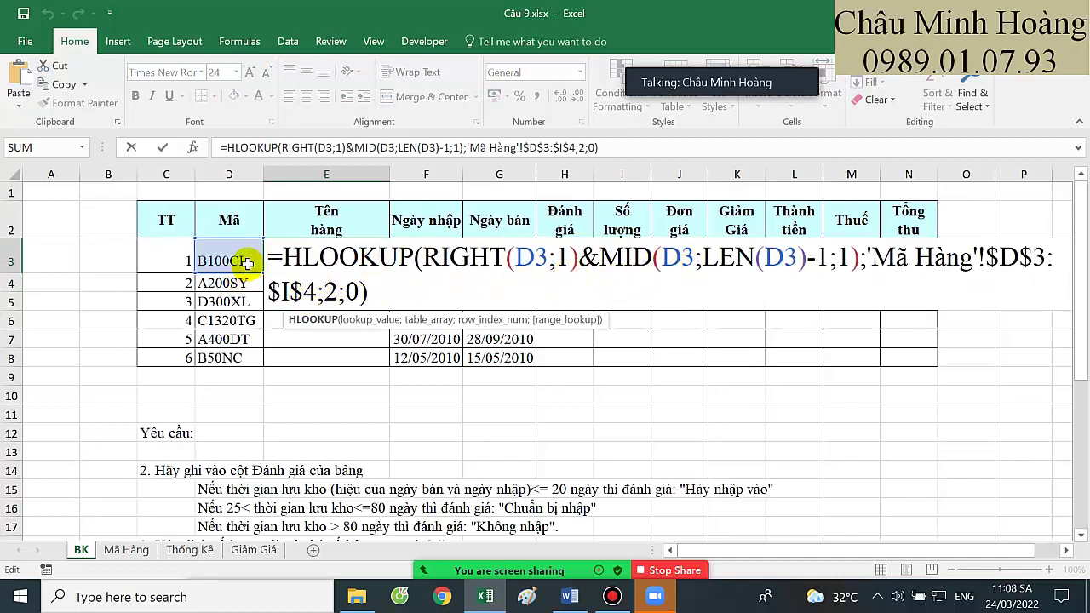
pyautogui.moveTo(423, 257); pyautogui.dragTo(859, 259)
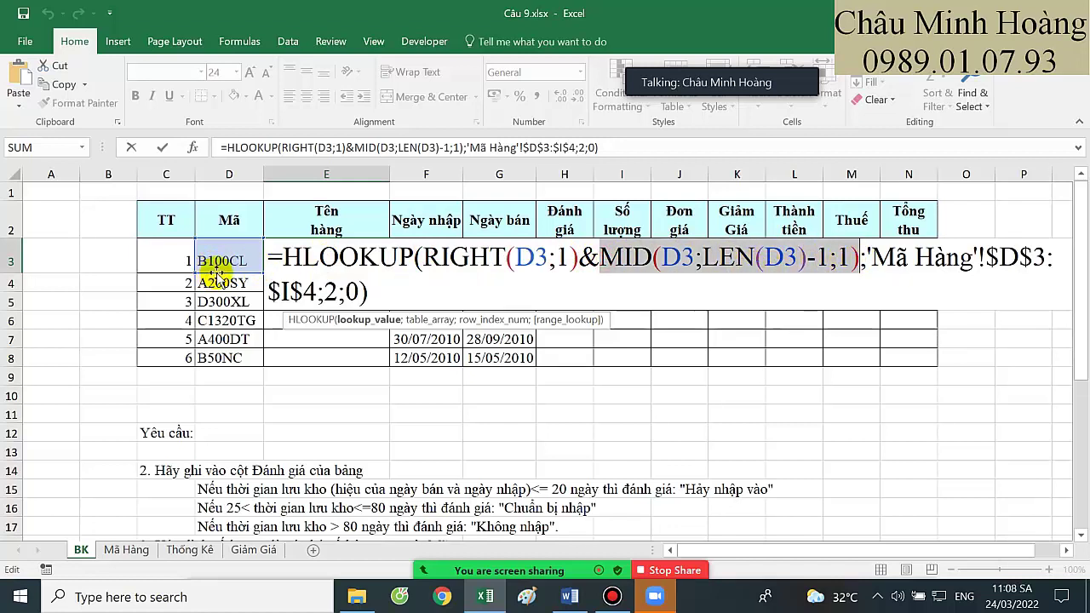
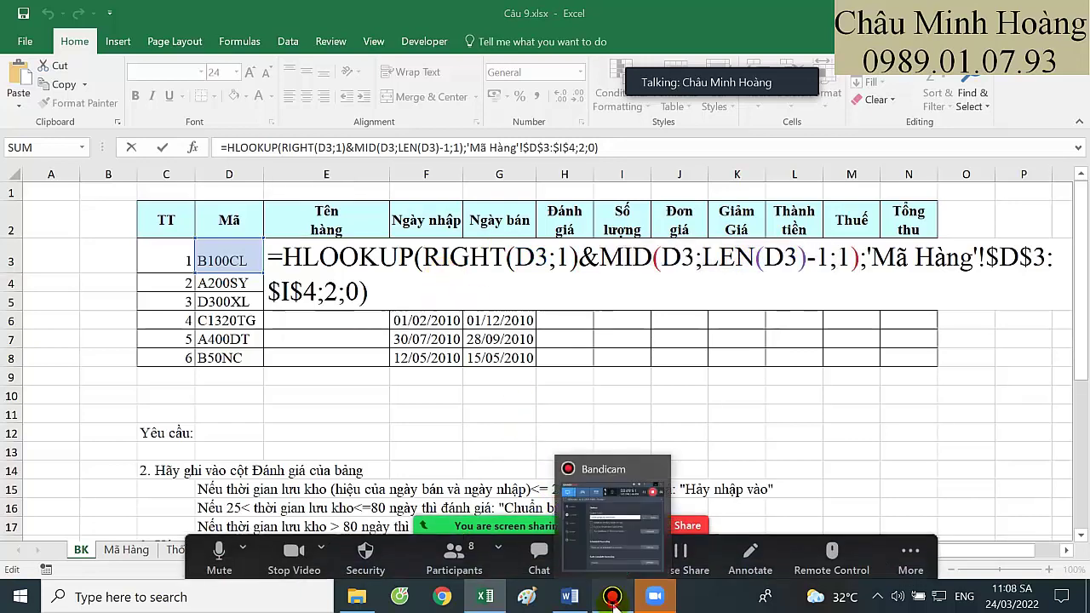
# Minimize the Bandicam recorder so blank Word Document1 shows instead of the Excel workbook
pyautogui.click(612, 596)
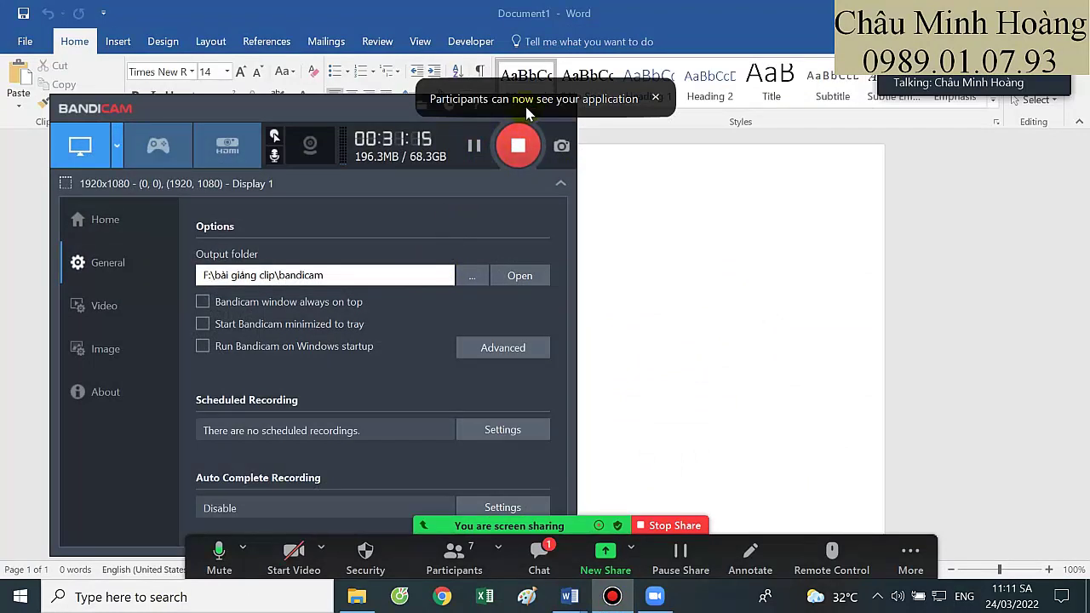
pyautogui.click(528, 112)
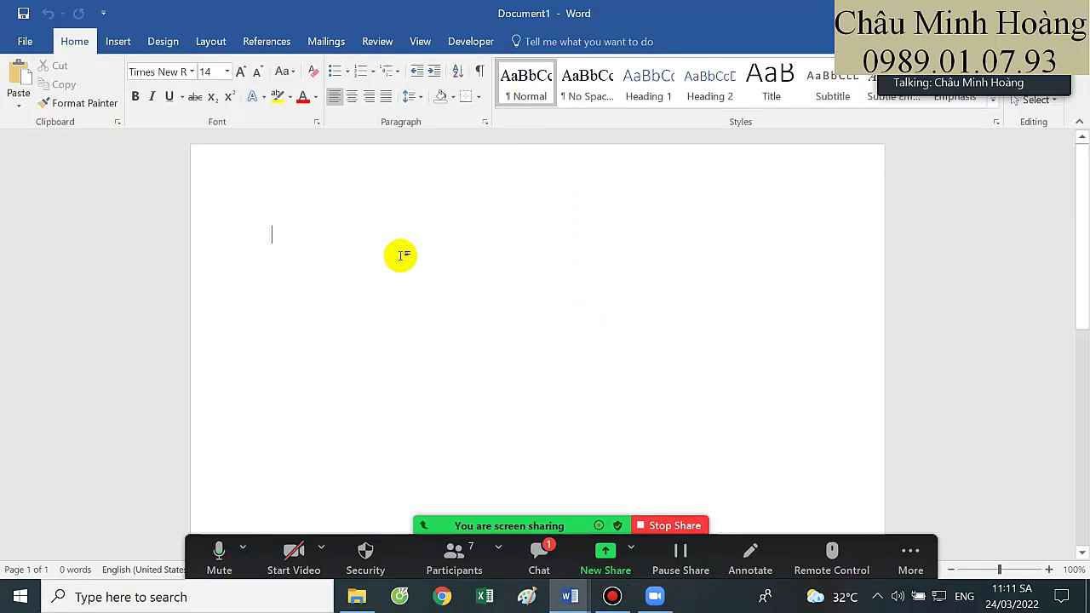
pyautogui.click(539, 552)
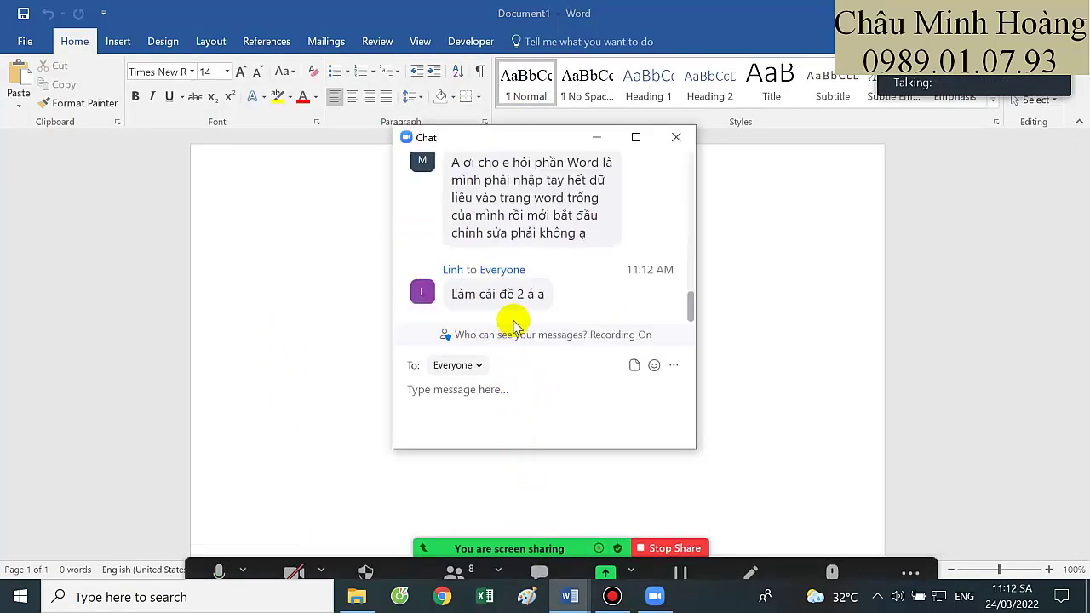
pyautogui.scroll(2, 529, 316)
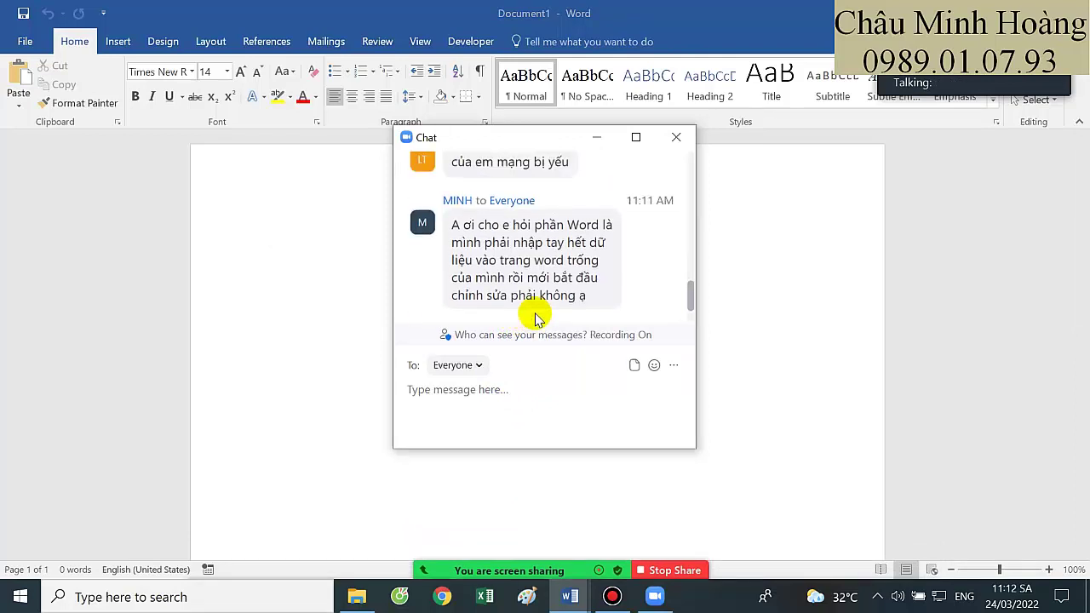
pyautogui.moveTo(490, 226); pyautogui.dragTo(601, 298)
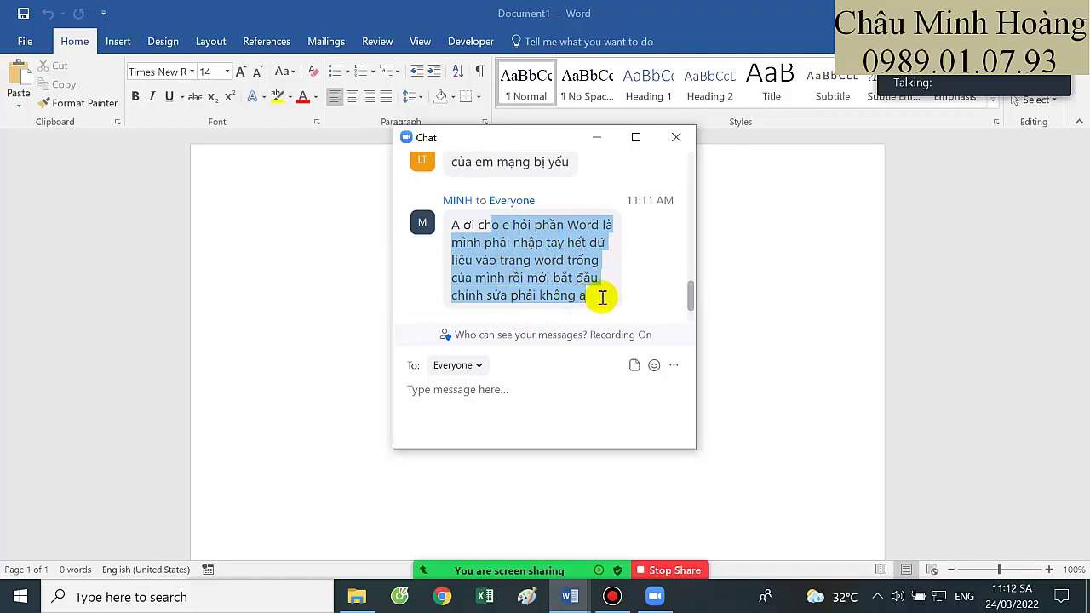
pyautogui.click(666, 137)
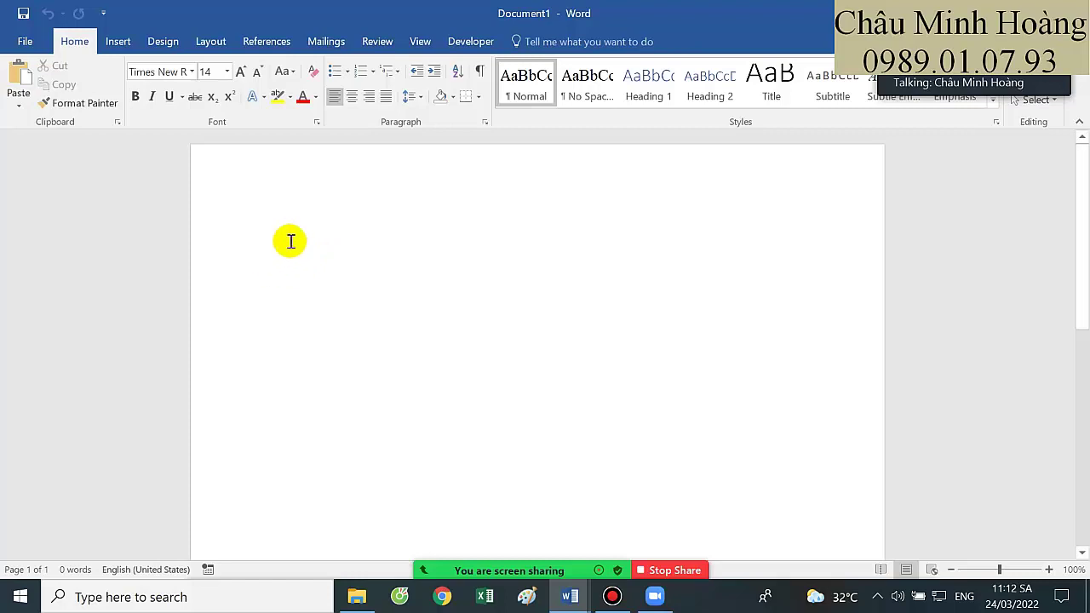
pyautogui.moveTo(526, 579)
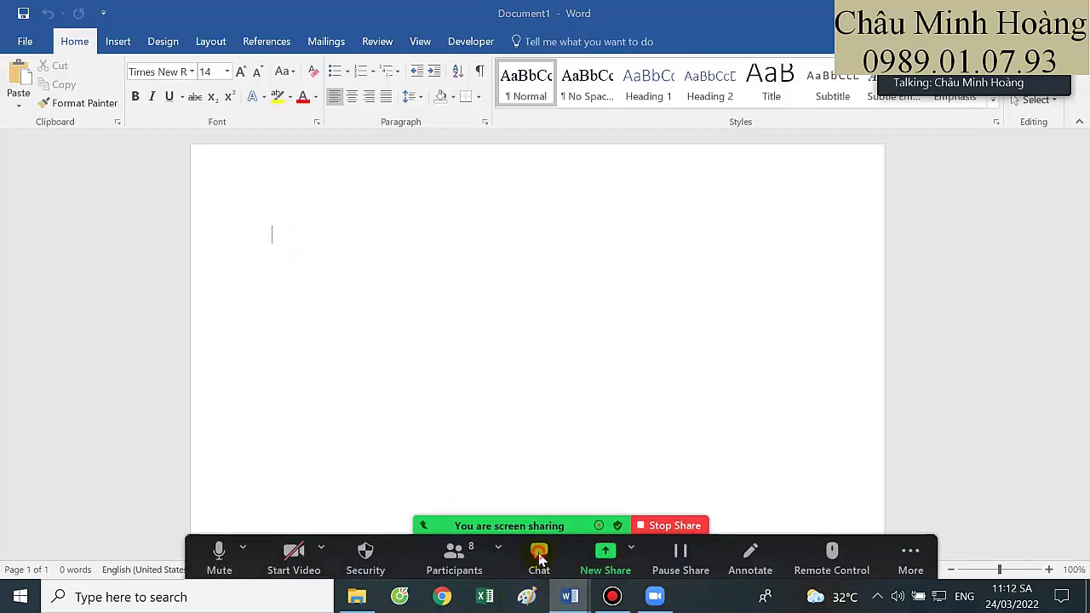
pyautogui.click(539, 554)
pyautogui.scroll(1, 525, 322)
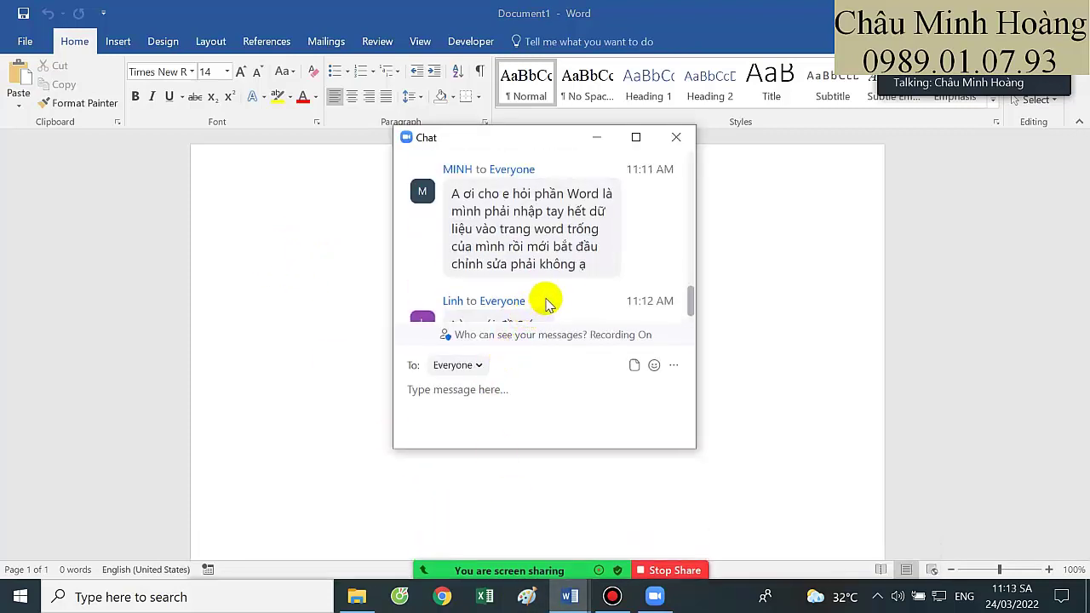
pyautogui.scroll(-1, 548, 303)
pyautogui.scroll(1, 551, 298)
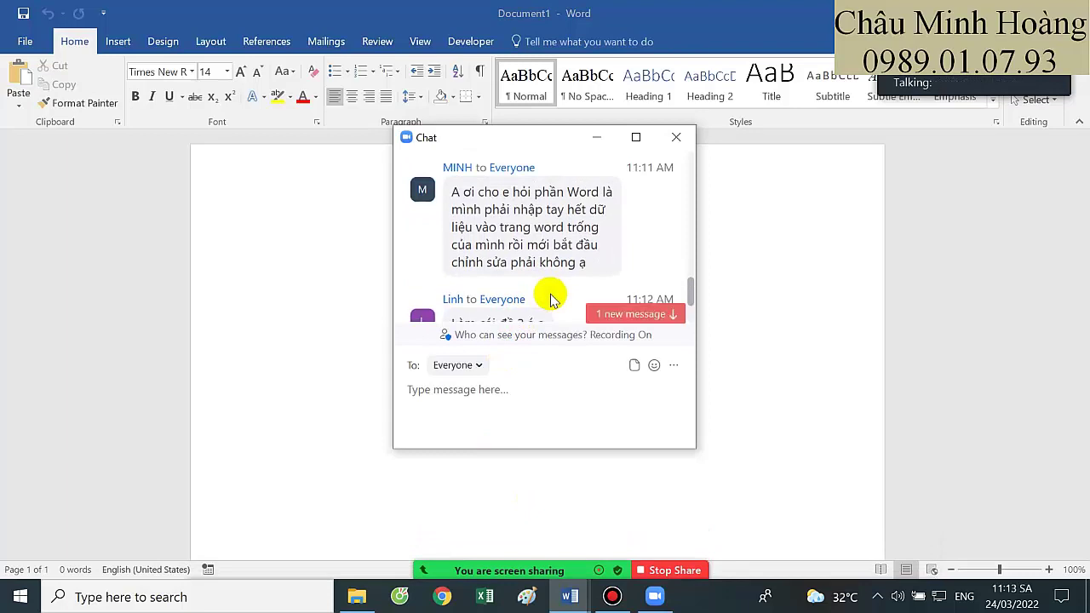
pyautogui.scroll(-4, 550, 295)
pyautogui.scroll(3, 555, 292)
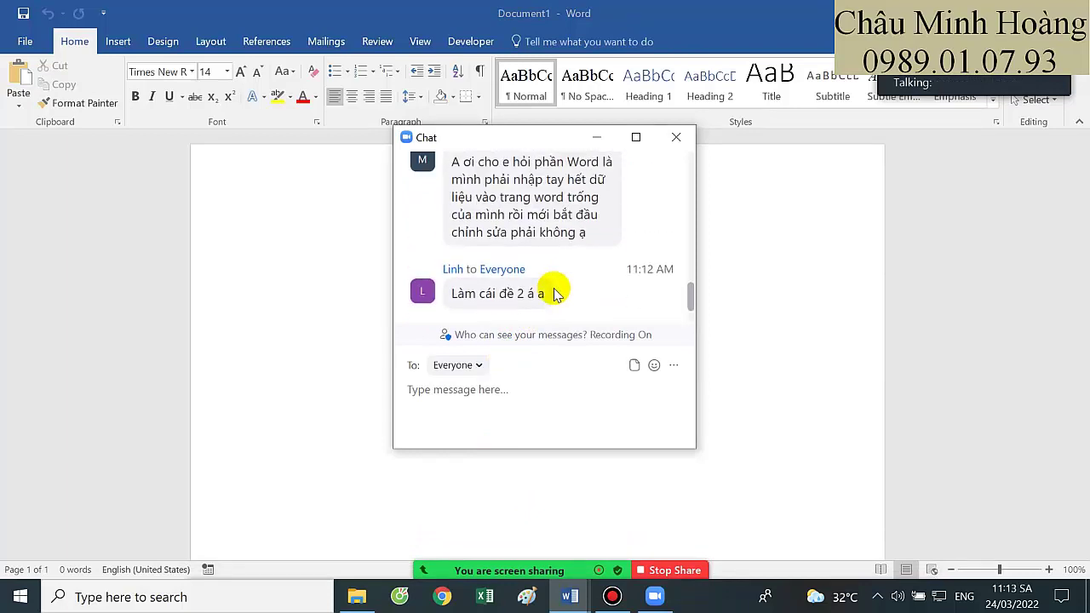
pyautogui.click(675, 137)
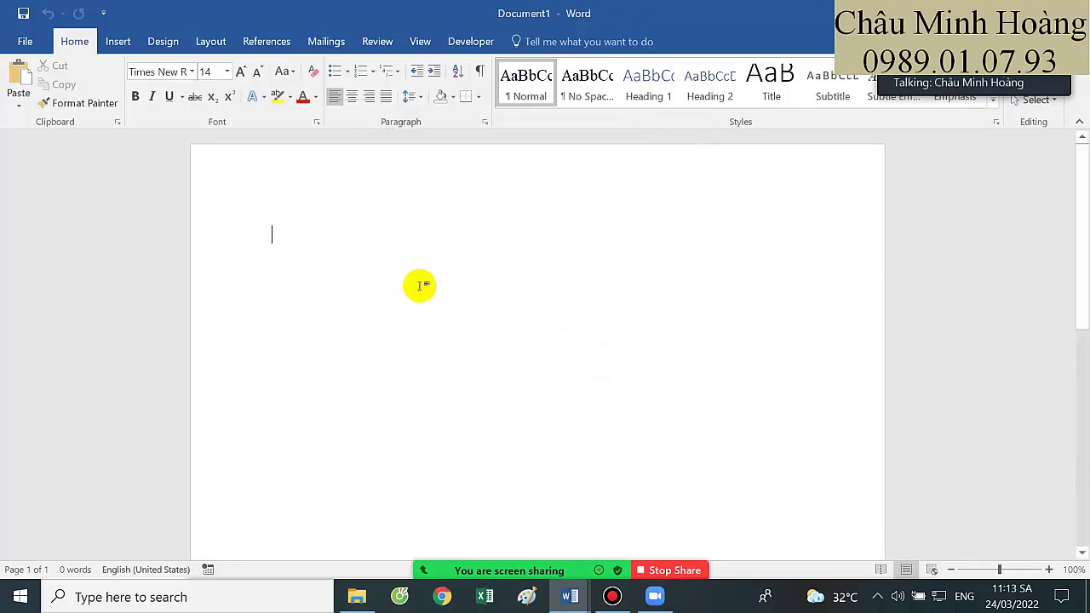
# In File Explorer, go up two folders and browse New Volume (E:) to the Đề Thi Tin B folder
pyautogui.click(357, 596)
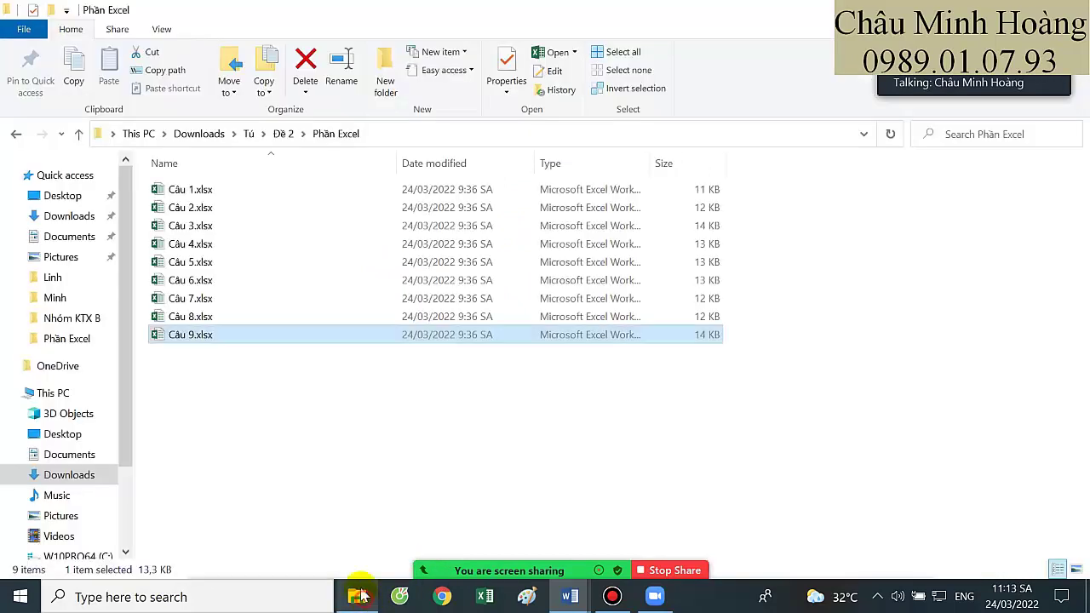
pyautogui.click(78, 135)
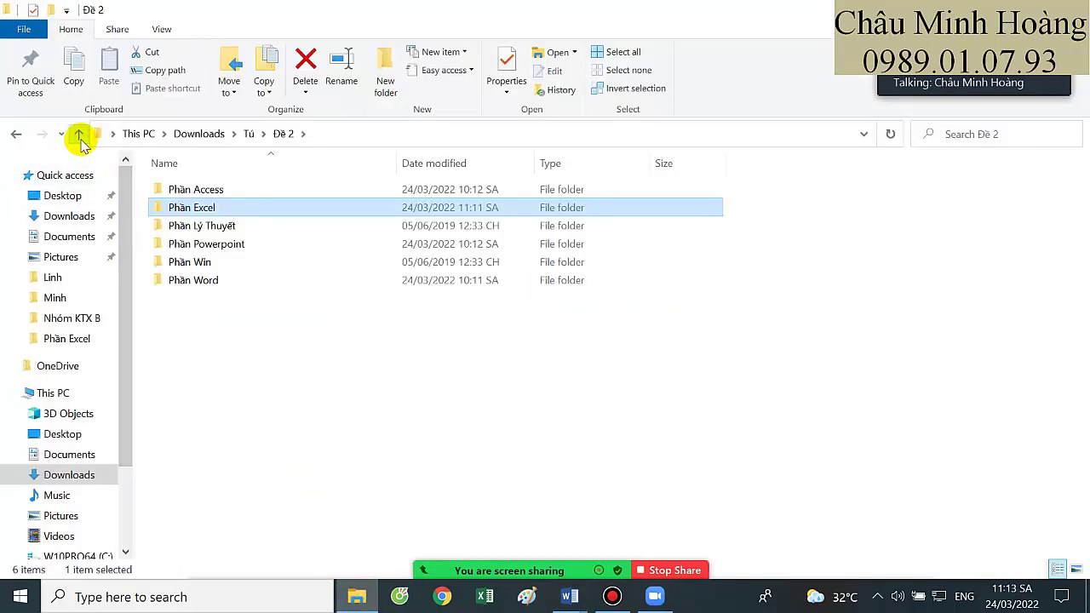
pyautogui.click(78, 135)
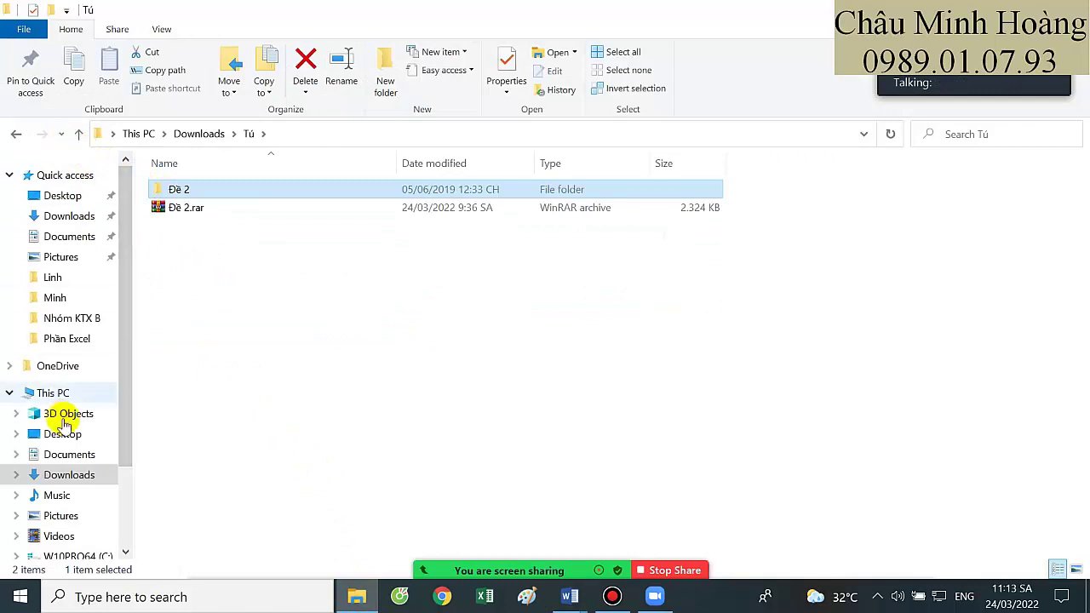
pyautogui.scroll(-2, 81, 481)
pyautogui.click(81, 481)
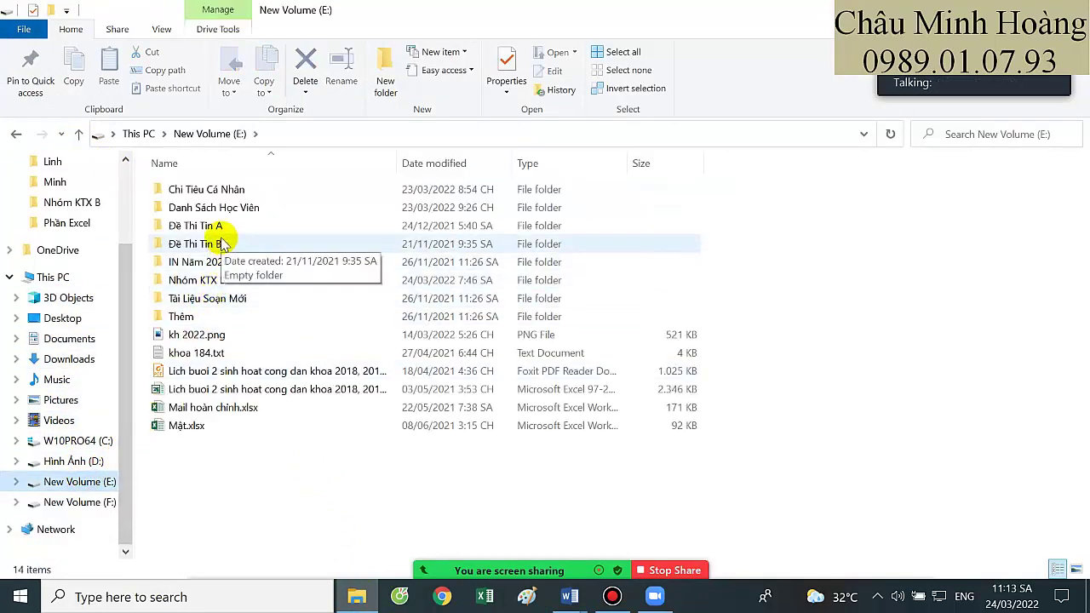
pyautogui.click(213, 244)
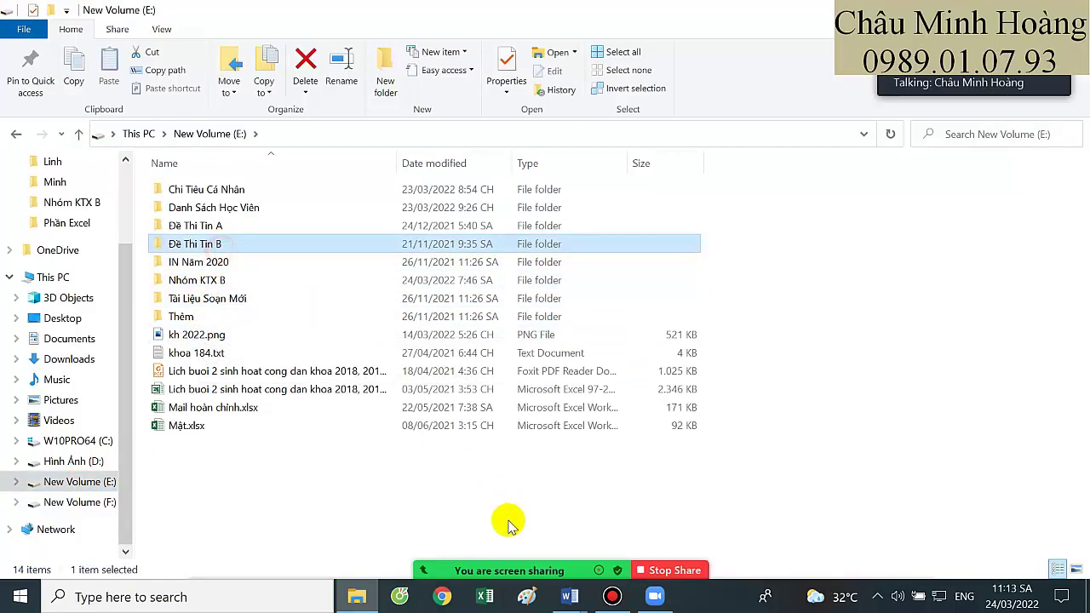
# Hide the screen recorder and bring blank Document1 back to the front in Word
pyautogui.click(612, 595)
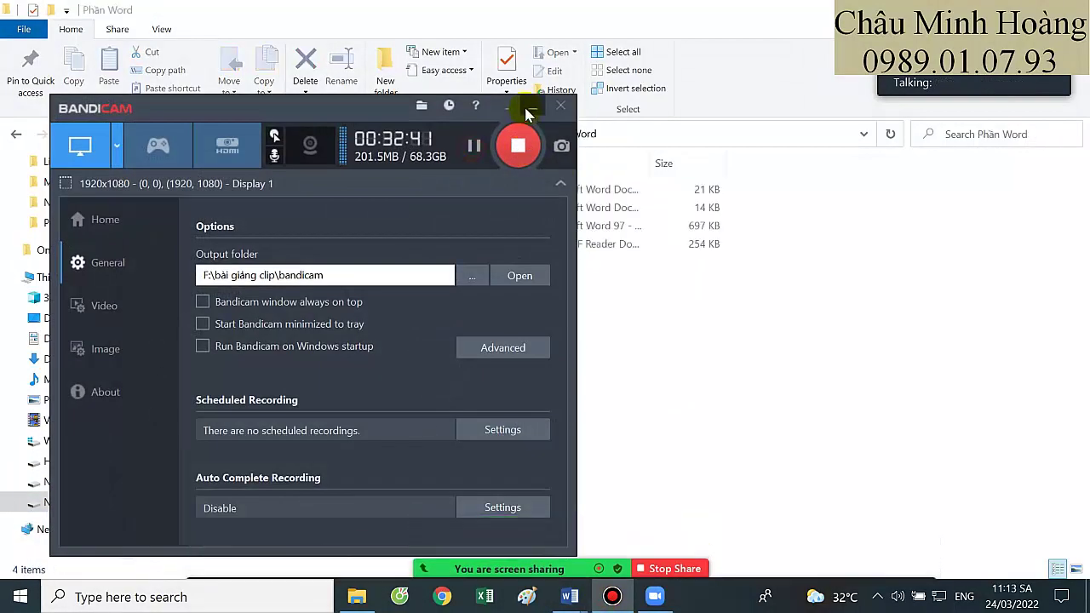
pyautogui.click(526, 111)
pyautogui.moveTo(566, 600)
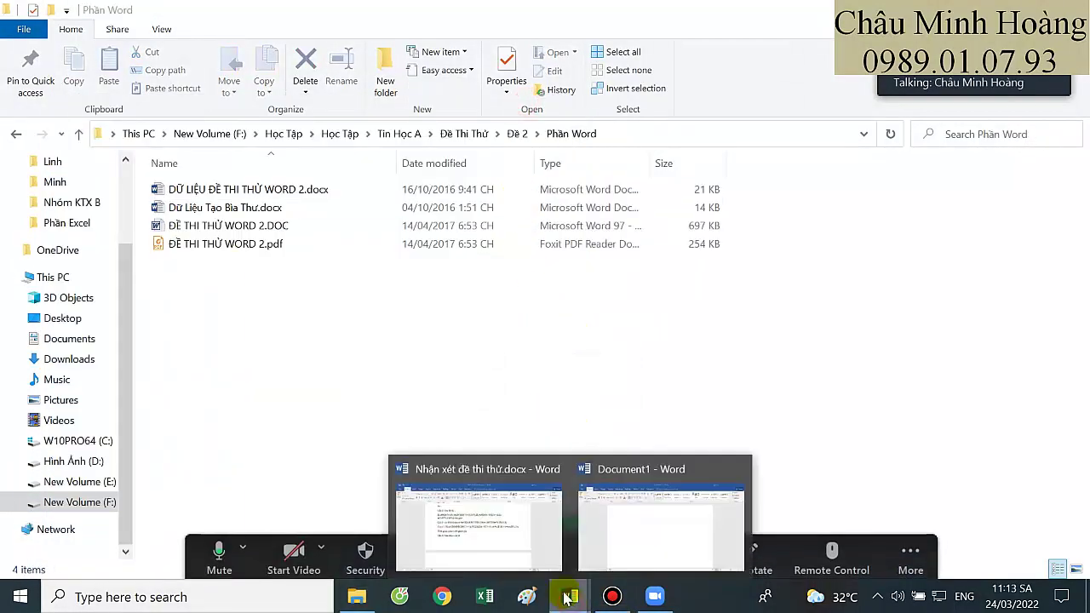
pyautogui.click(608, 517)
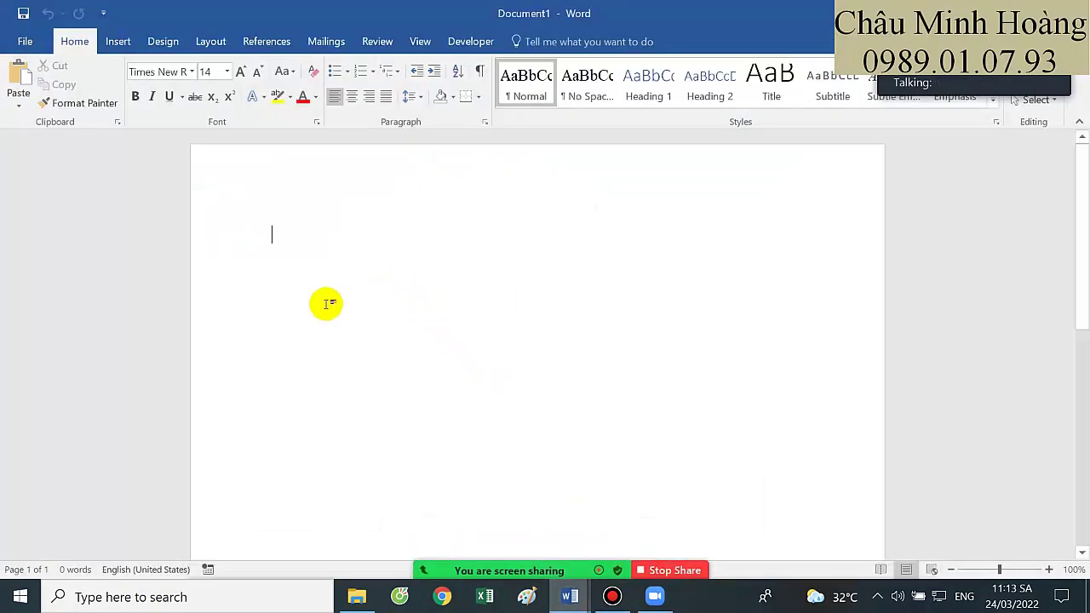
# Start the Step-by-Step Mail Merge Wizard with Envelopes as the document type, then open Envelope options
pyautogui.click(324, 47)
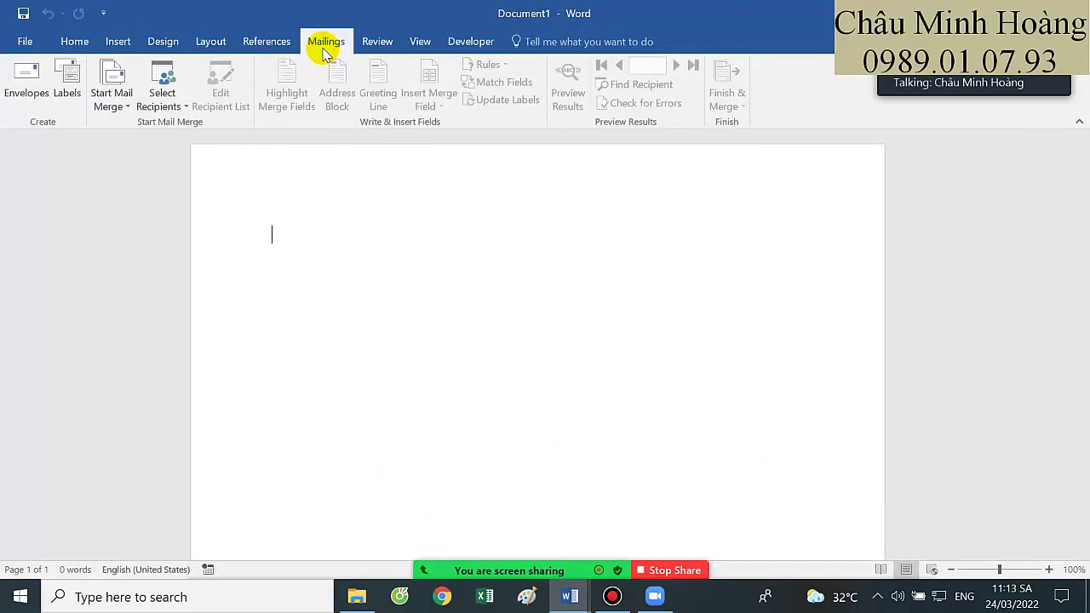
pyautogui.click(119, 107)
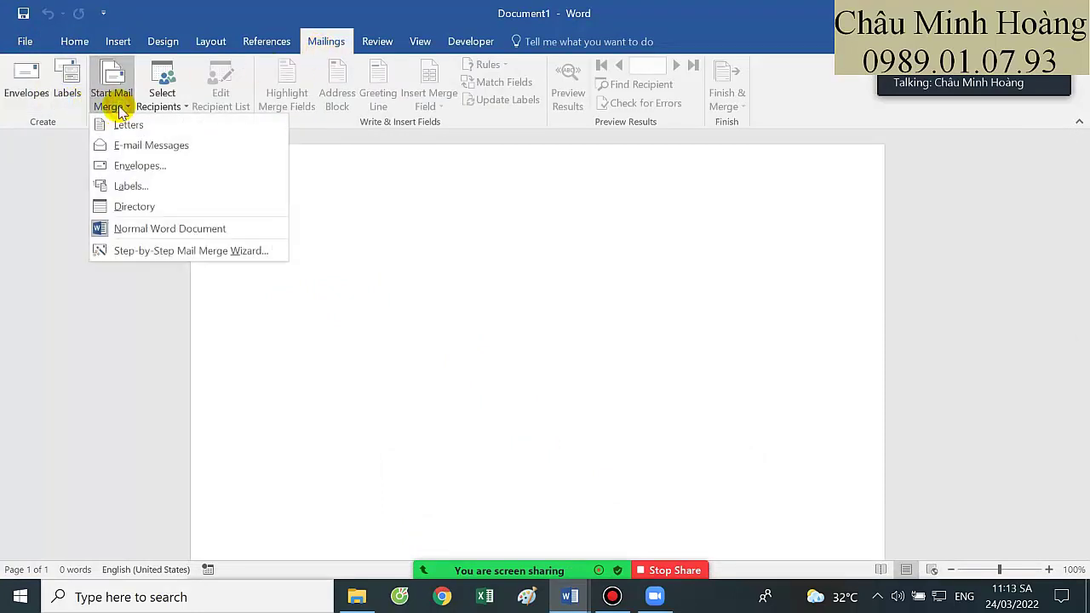
pyautogui.click(167, 250)
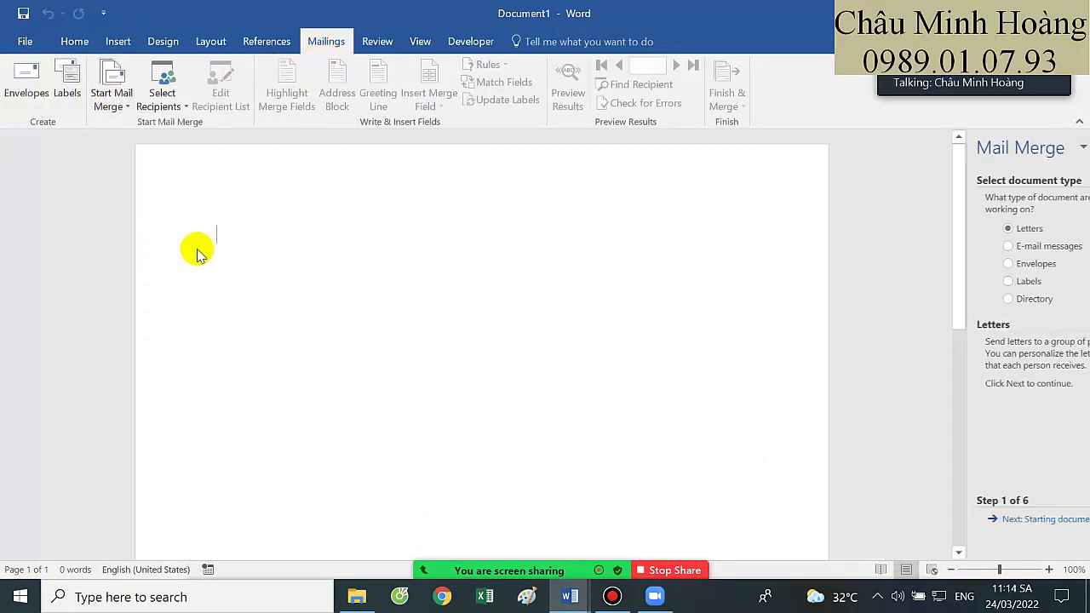
pyautogui.click(988, 264)
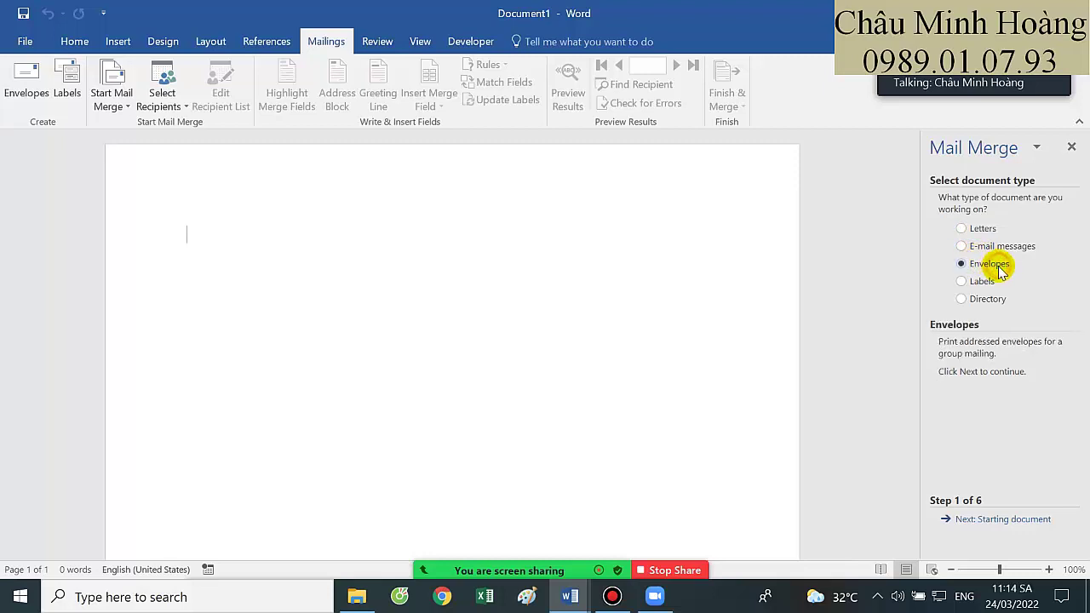
pyautogui.click(997, 521)
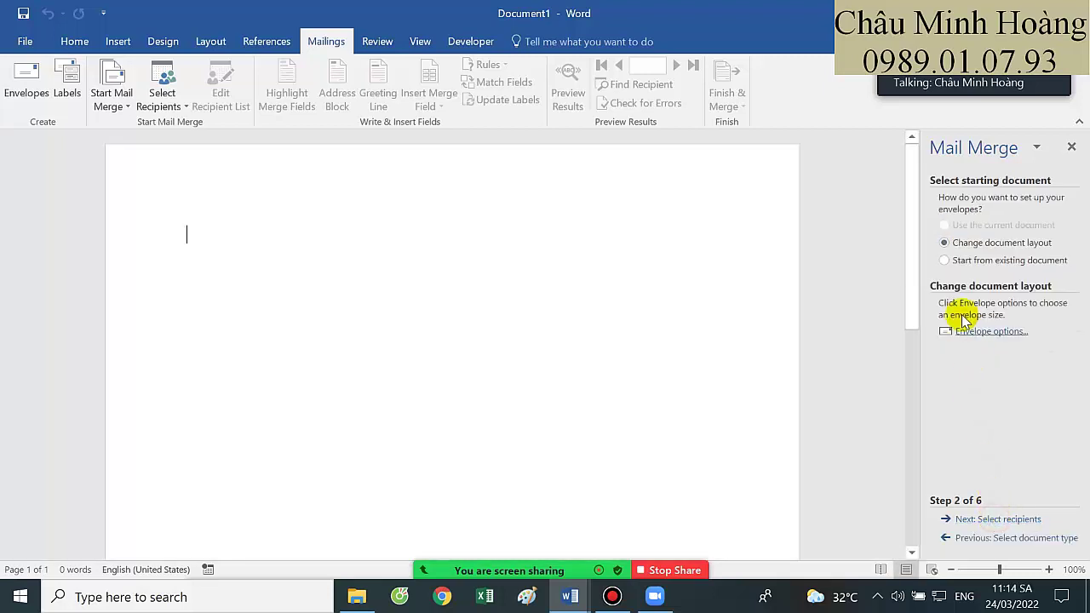
pyautogui.click(964, 331)
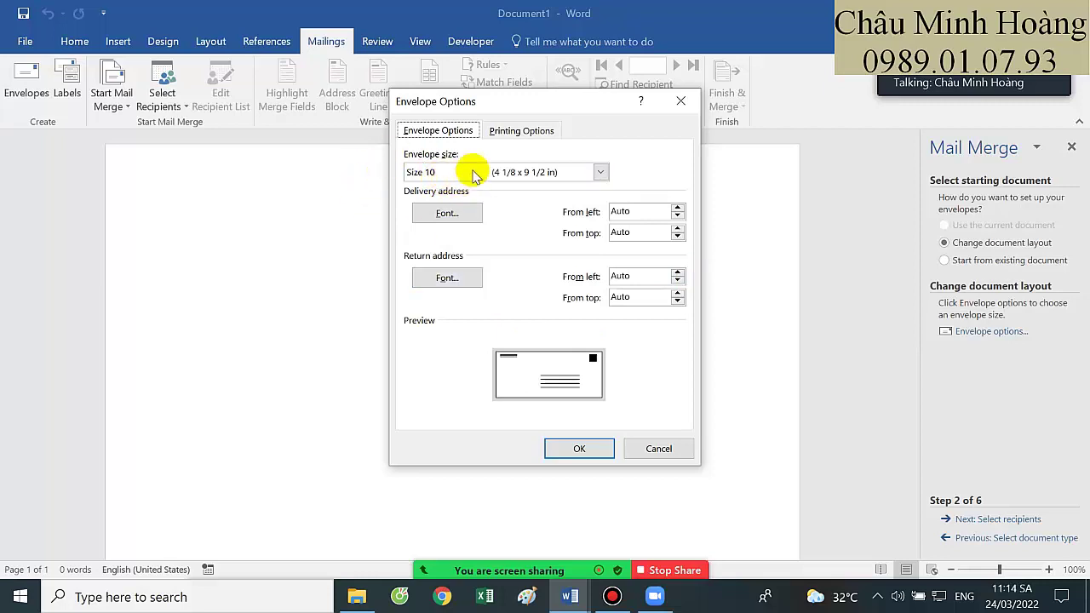
# Set the delivery address font to red Times New Roman, size 15
pyautogui.click(464, 216)
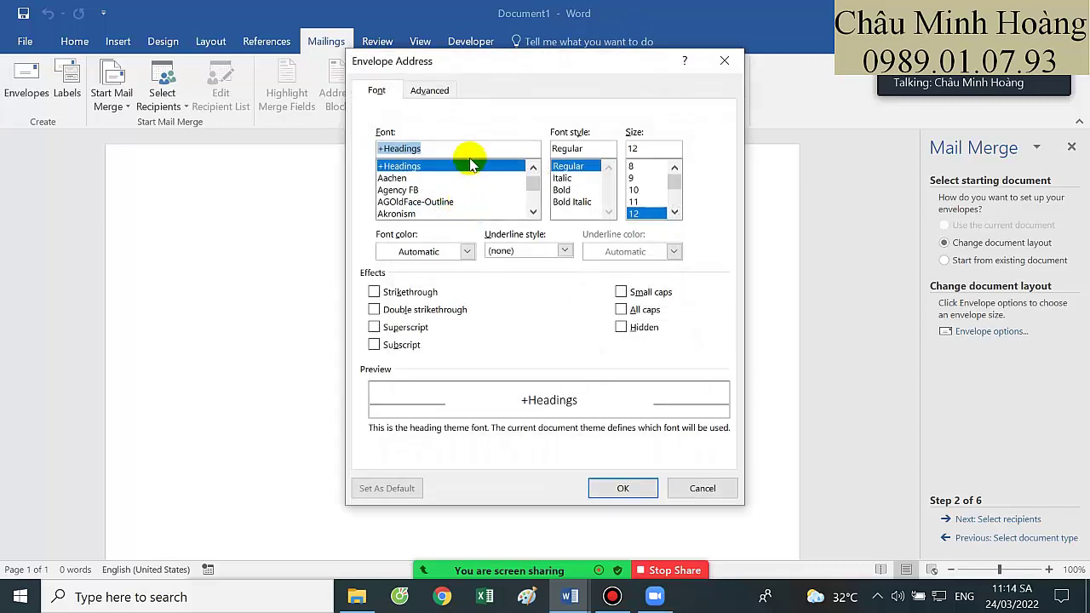
pyautogui.write('ti')
pyautogui.click(444, 166)
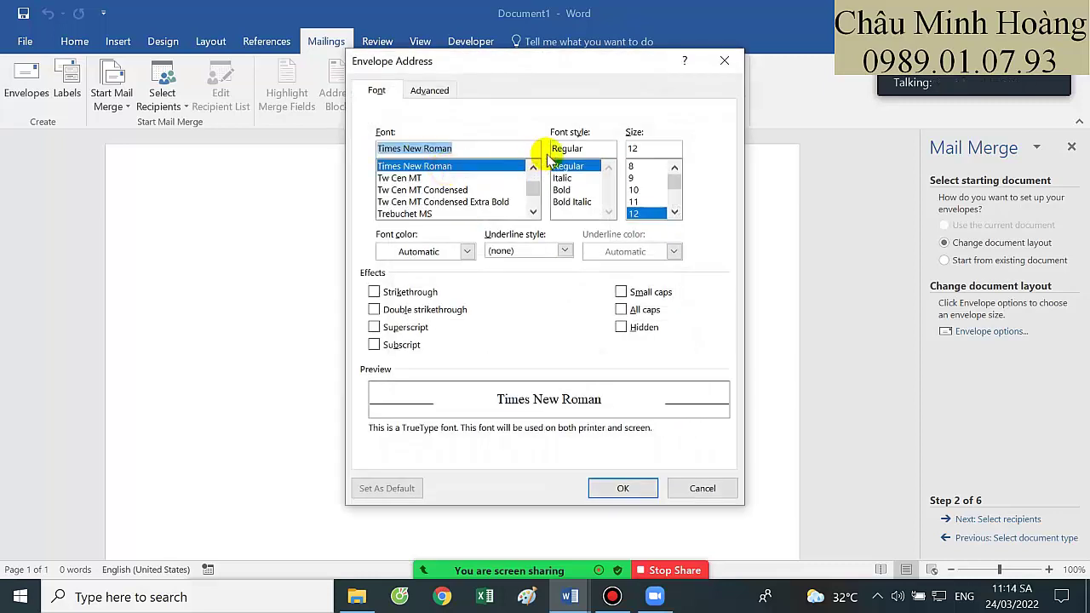
pyautogui.doubleClick(637, 150)
pyautogui.write('15')
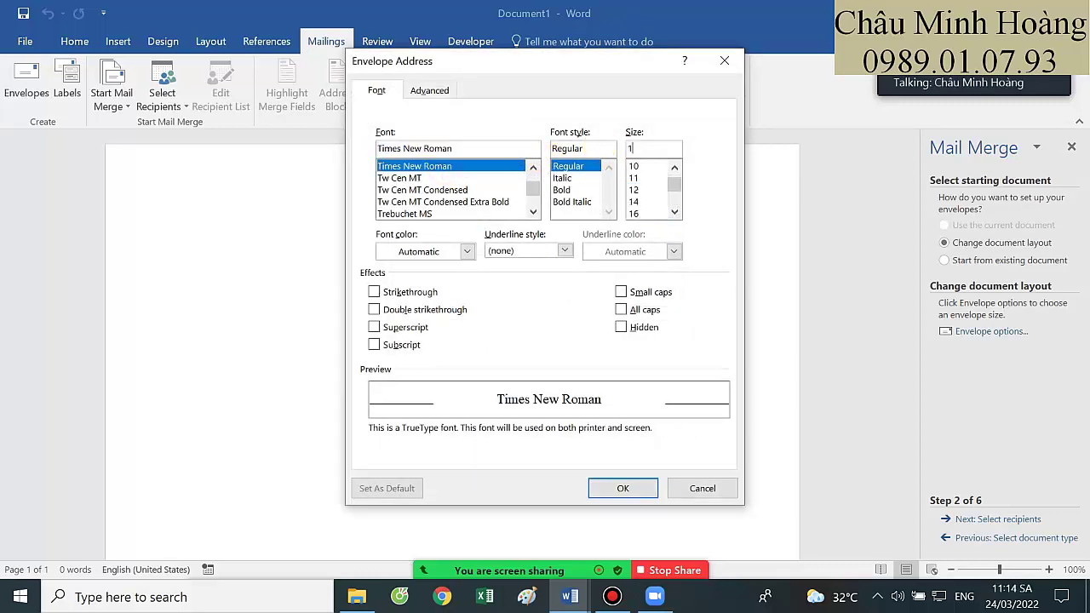
pyautogui.click(466, 250)
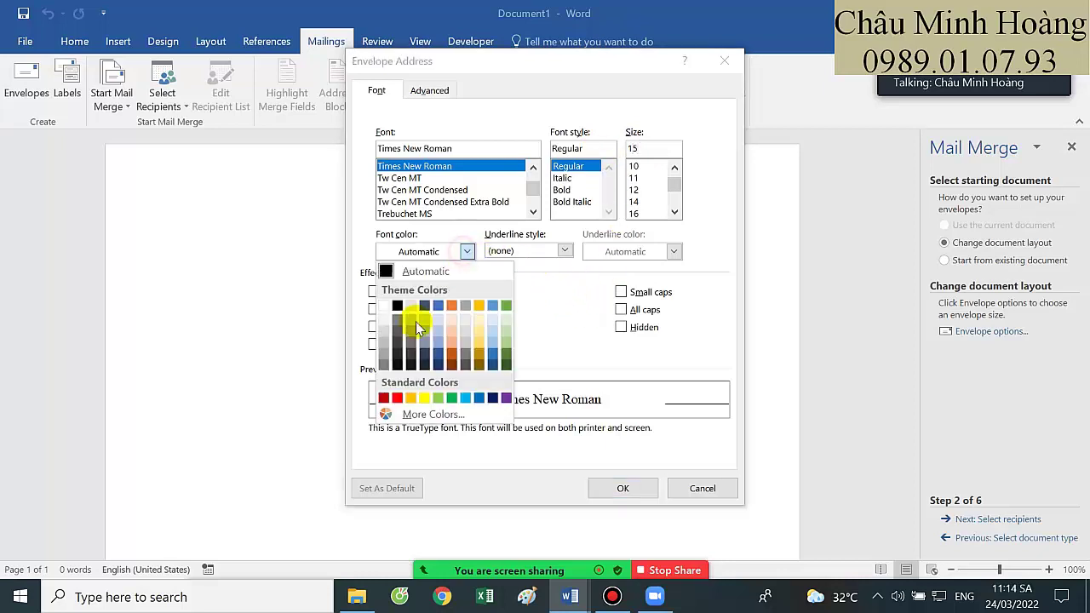
pyautogui.click(395, 398)
pyautogui.click(623, 487)
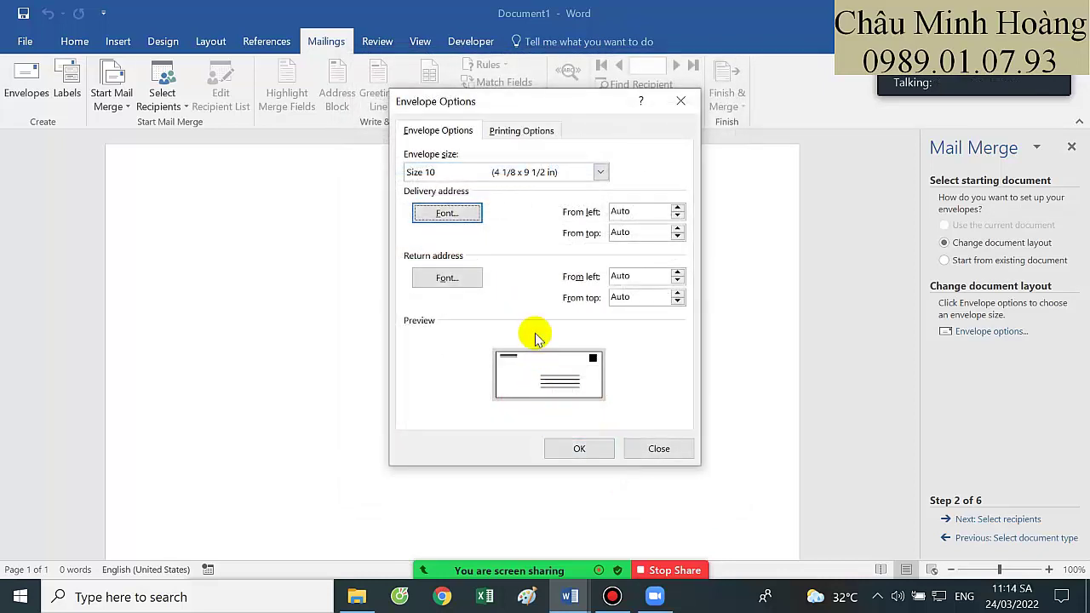
# Set the return address font to green Times New Roman, size 15
pyautogui.click(447, 278)
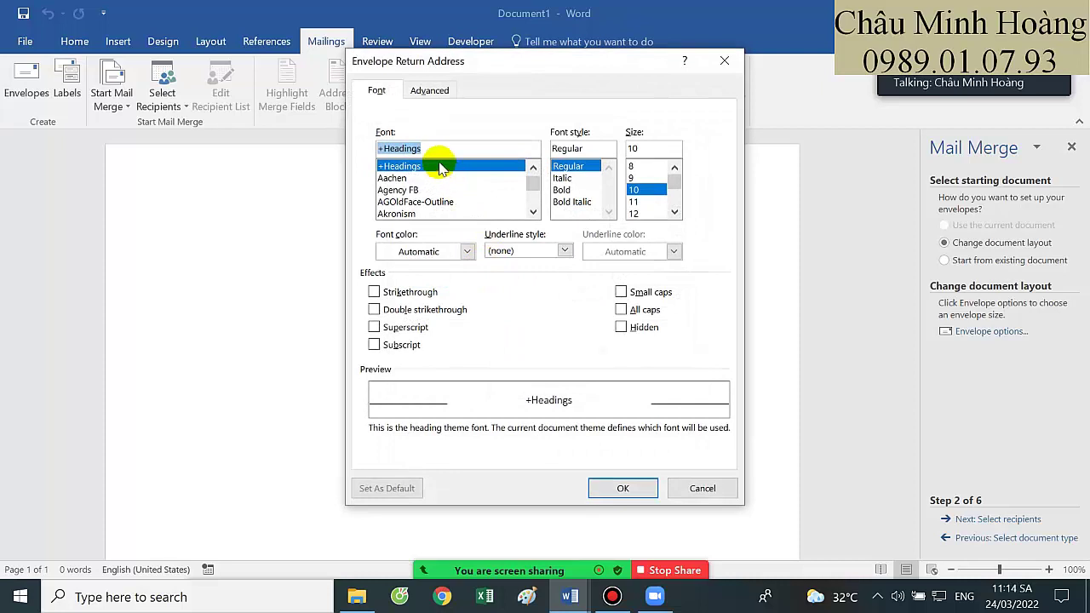
pyautogui.write('tim')
pyautogui.click(438, 166)
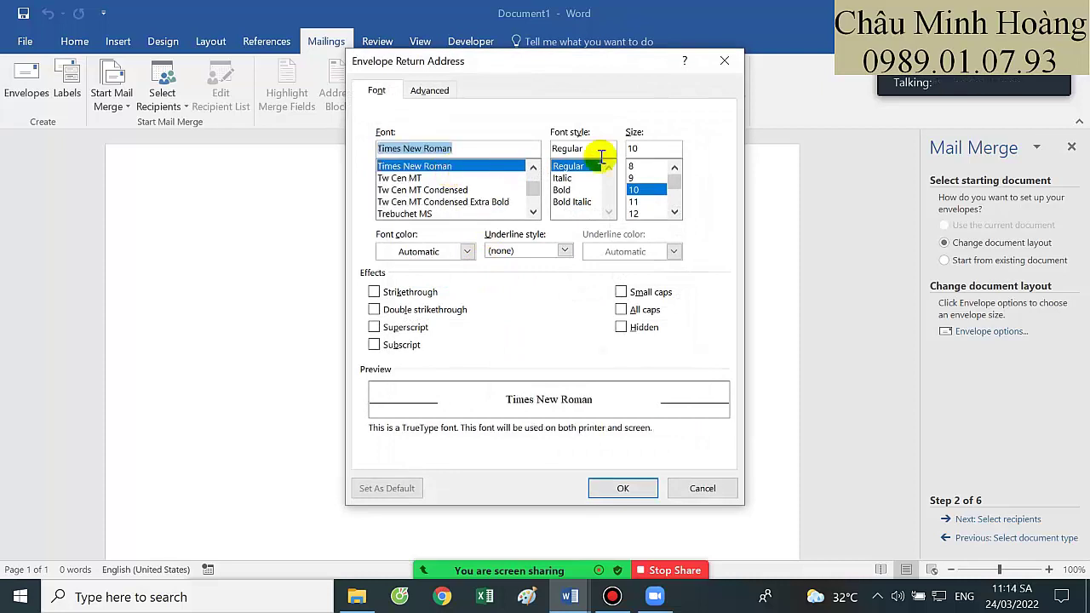
pyautogui.click(641, 148)
pyautogui.doubleClick(640, 148)
pyautogui.write('15')
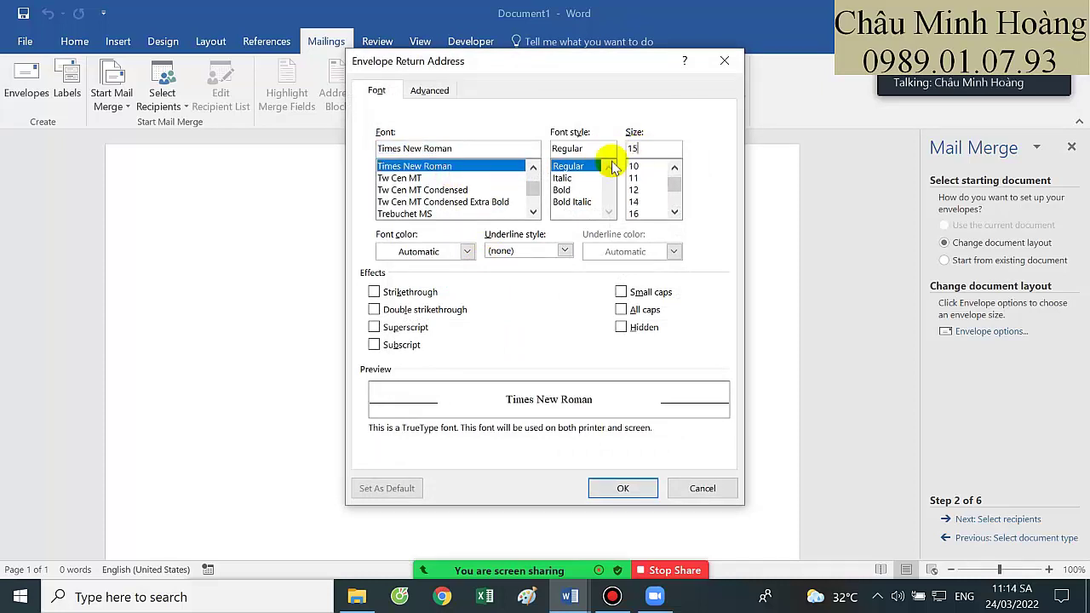
pyautogui.click(467, 251)
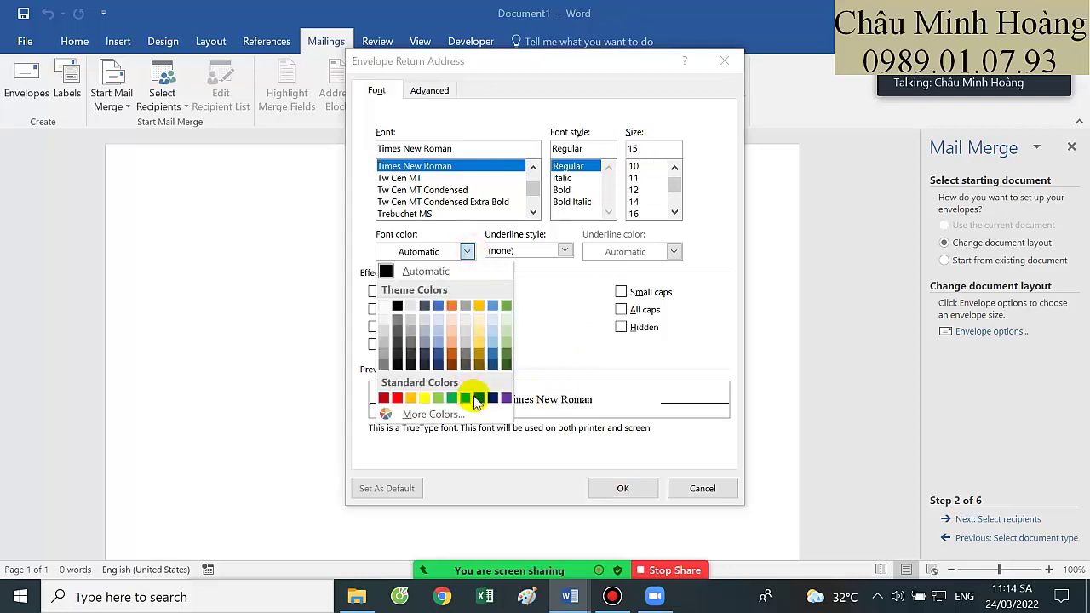
pyautogui.click(466, 398)
pyautogui.click(621, 488)
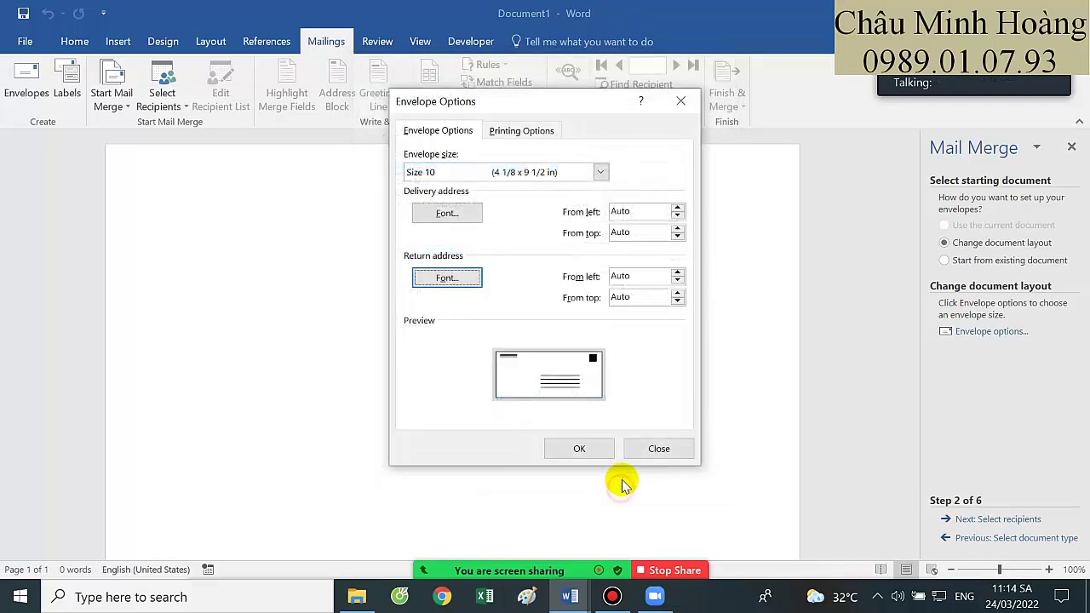
# Keep Size 10 as the envelope size, apply it, and accept the document-clearing warning
pyautogui.click(575, 448)
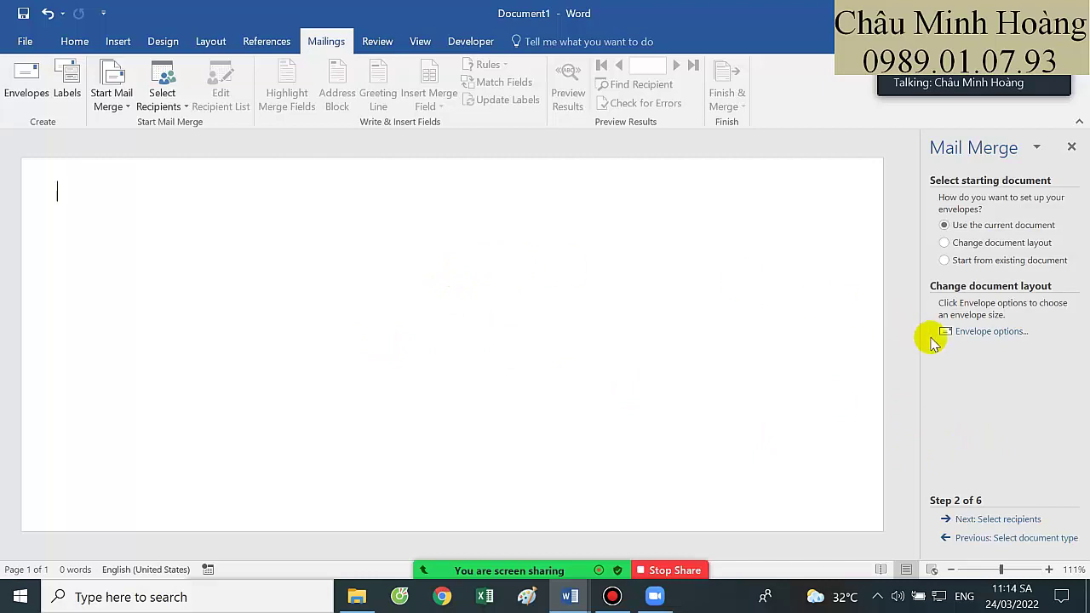
pyautogui.click(989, 332)
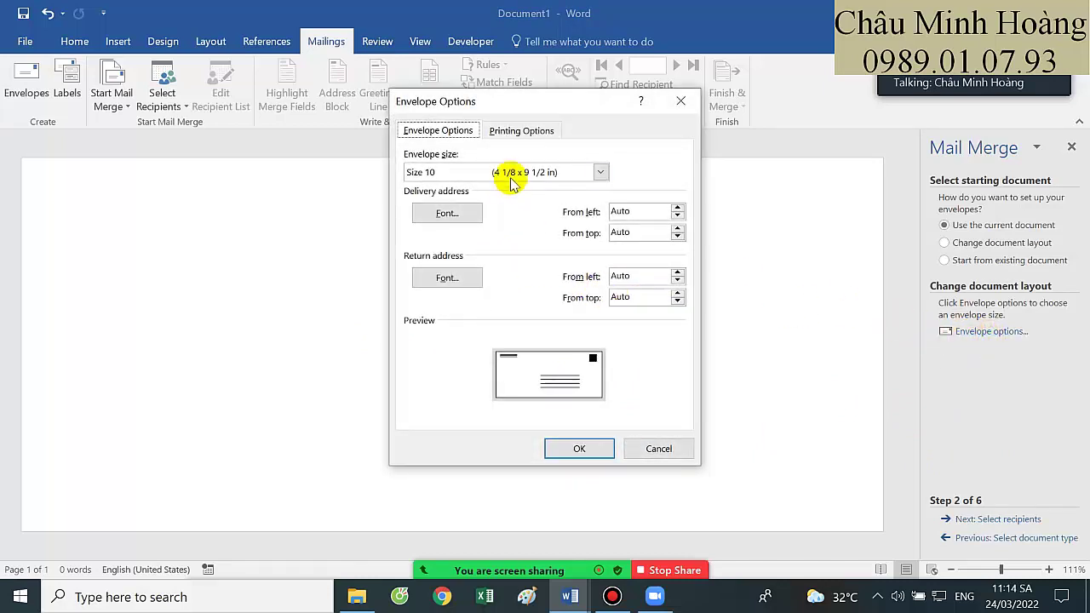
pyautogui.click(507, 172)
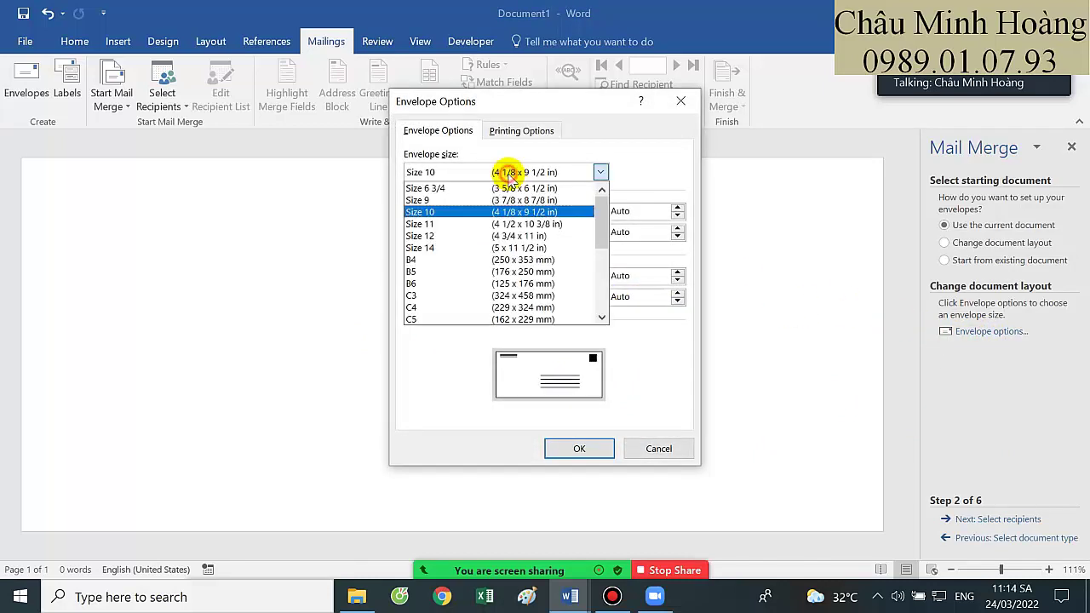
pyautogui.click(630, 147)
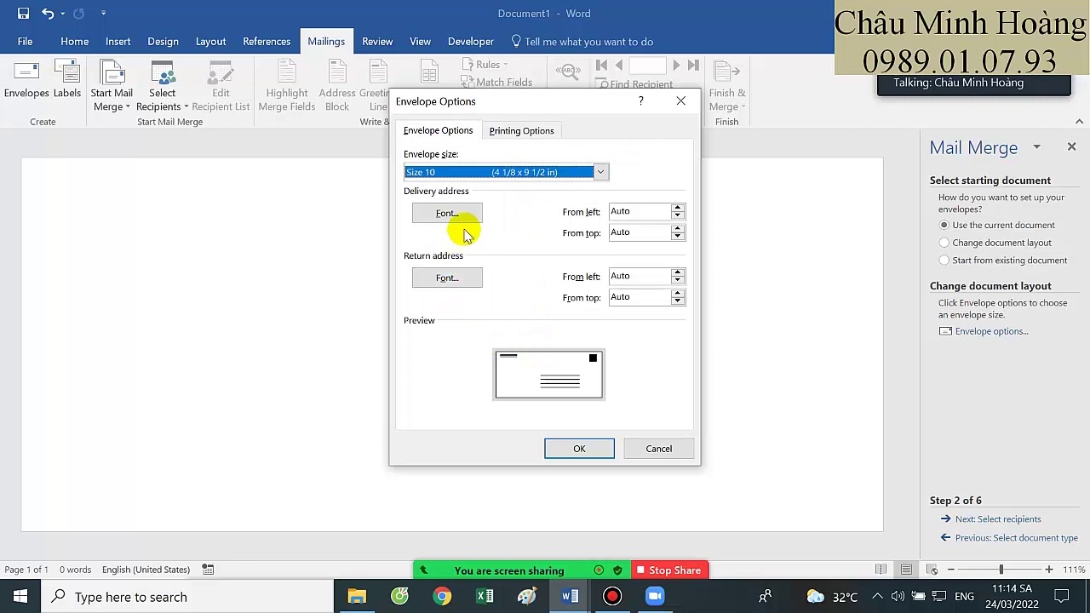
pyautogui.click(590, 454)
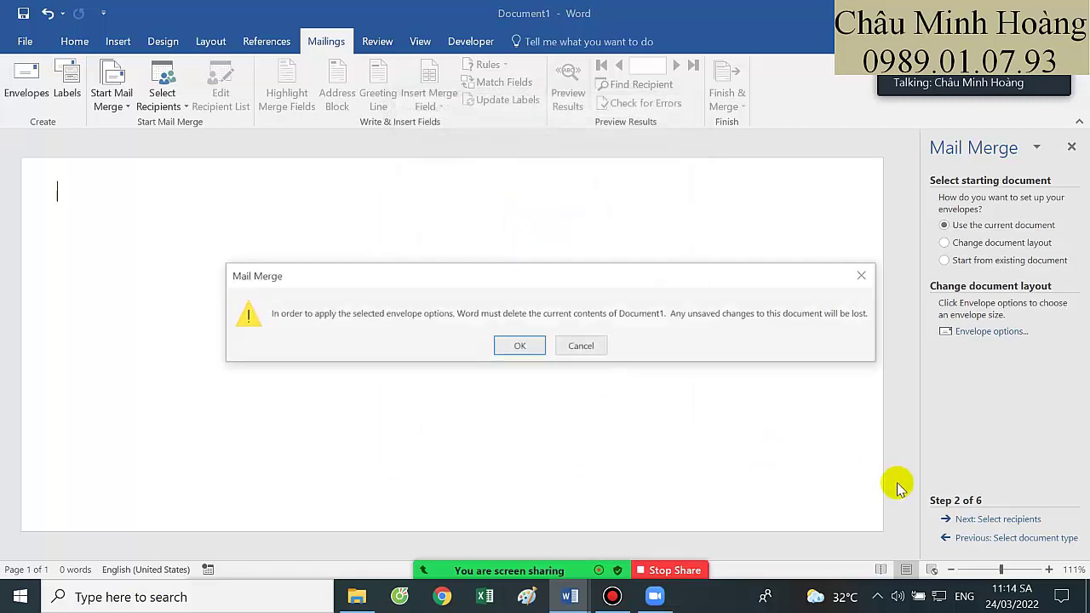
pyautogui.click(541, 346)
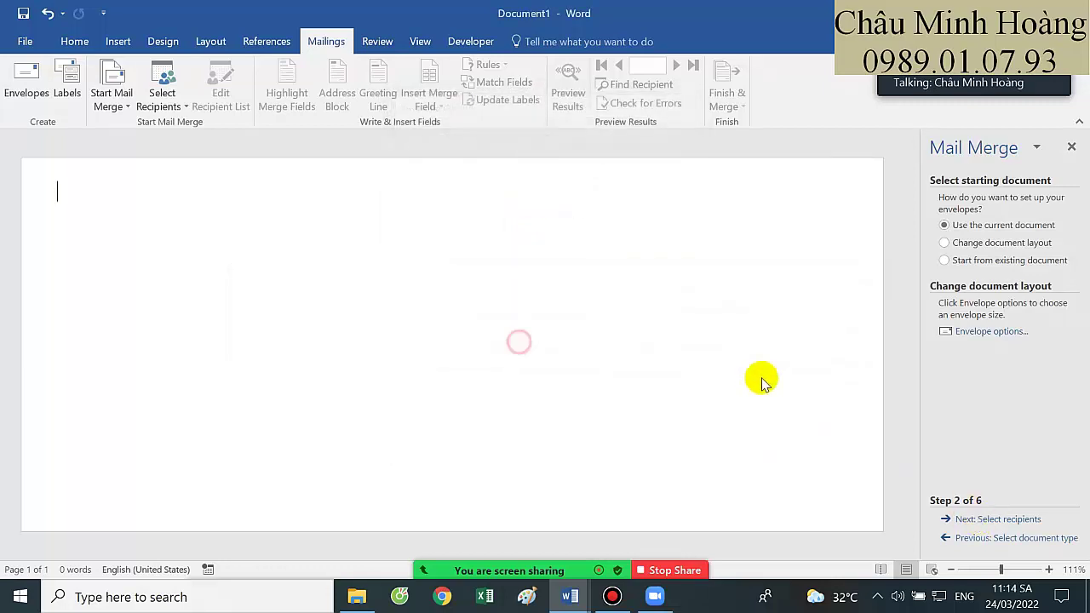
pyautogui.click(973, 518)
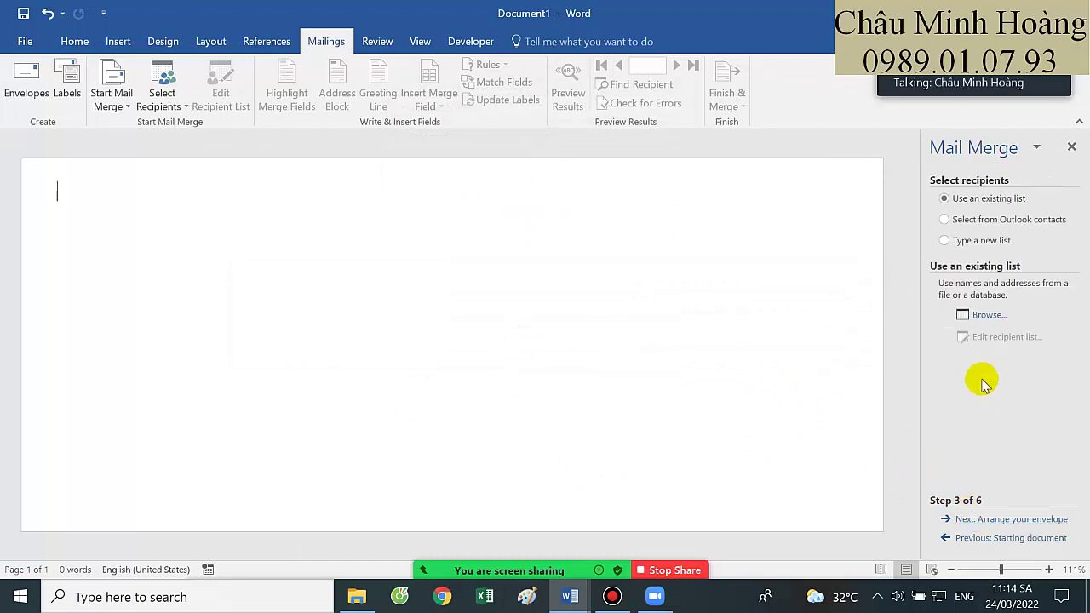
# Browse Học Tập > Tin Học A > Đề Thi Thử > Đề 2 > Phần Word and choose Dữ Liệu Tạo Bìa Thư.docx as the recipient list
pyautogui.click(986, 316)
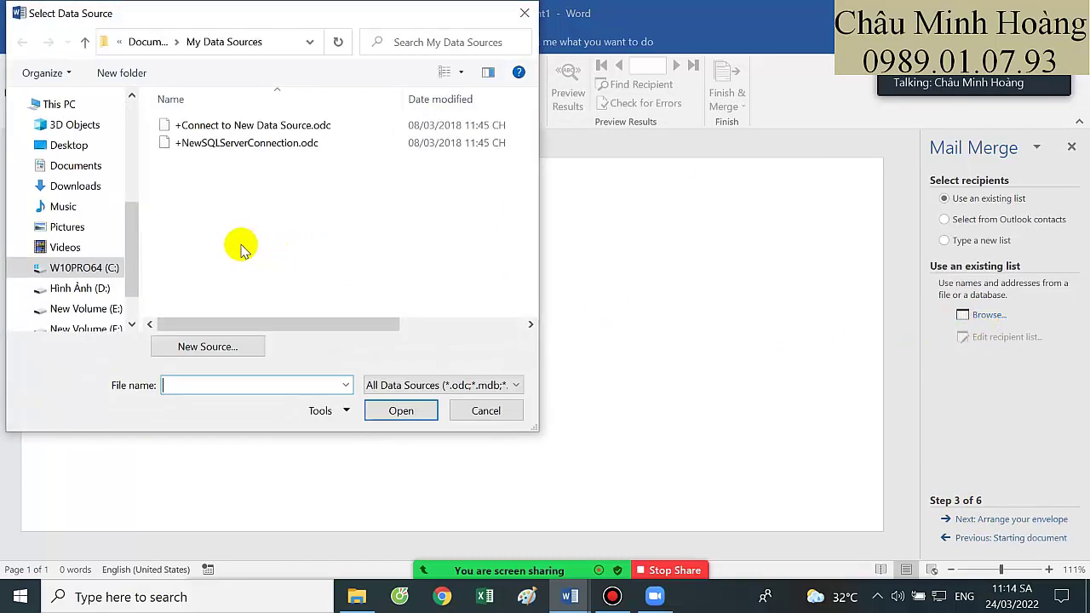
pyautogui.scroll(-1, 86, 269)
pyautogui.click(89, 281)
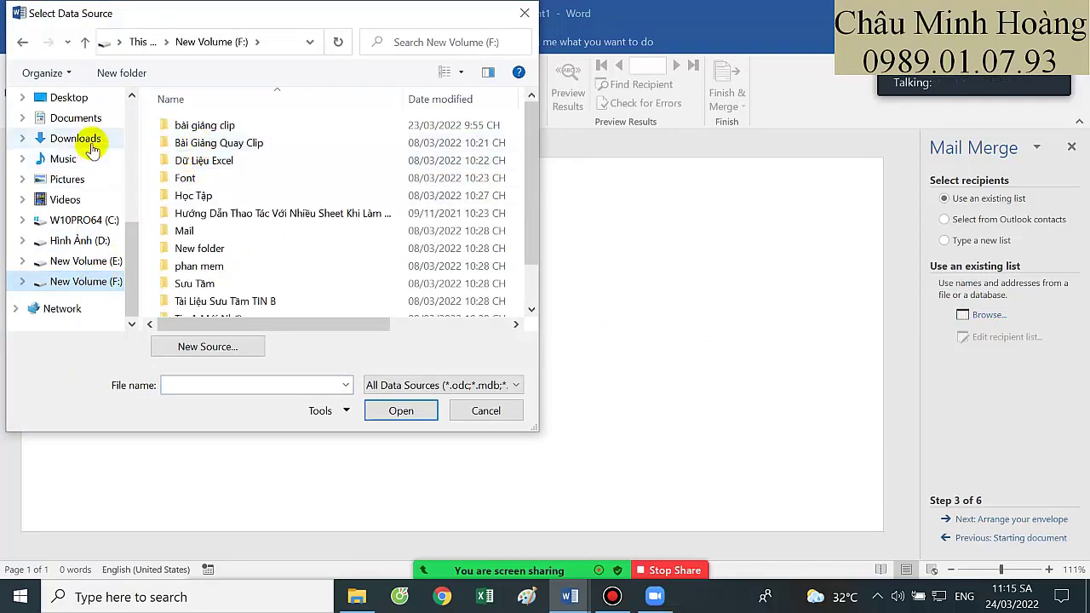
pyautogui.doubleClick(203, 196)
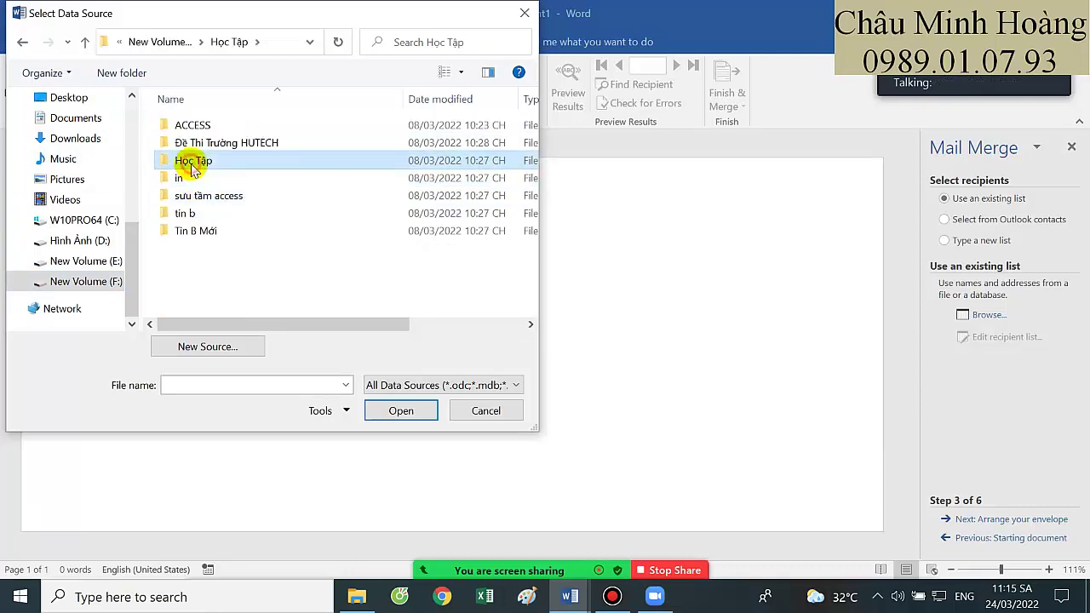
pyautogui.doubleClick(183, 160)
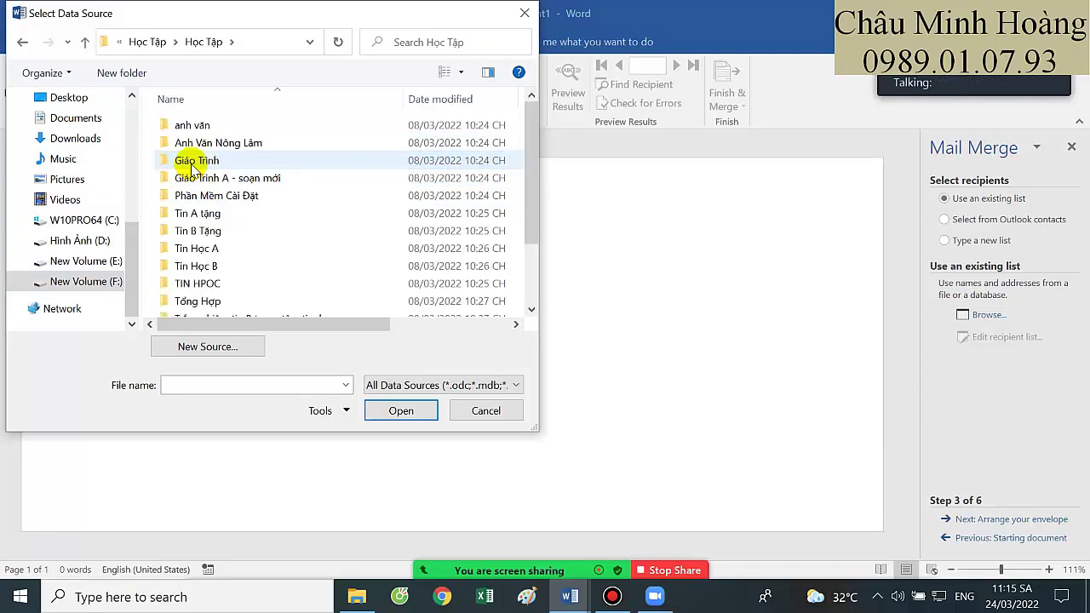
pyautogui.doubleClick(206, 248)
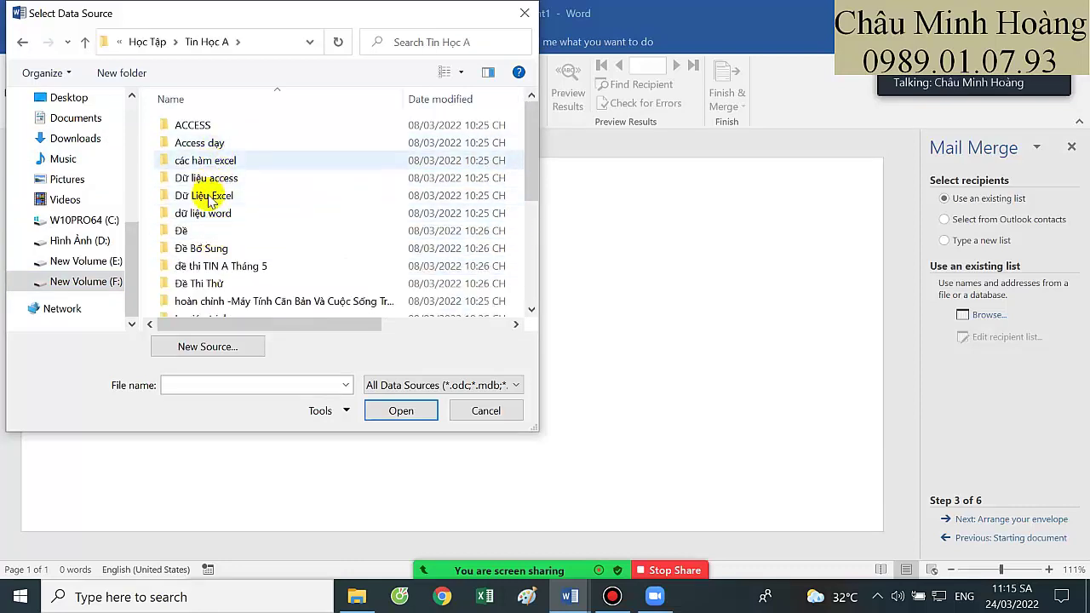
pyautogui.scroll(-4, 217, 204)
pyautogui.scroll(2, 217, 204)
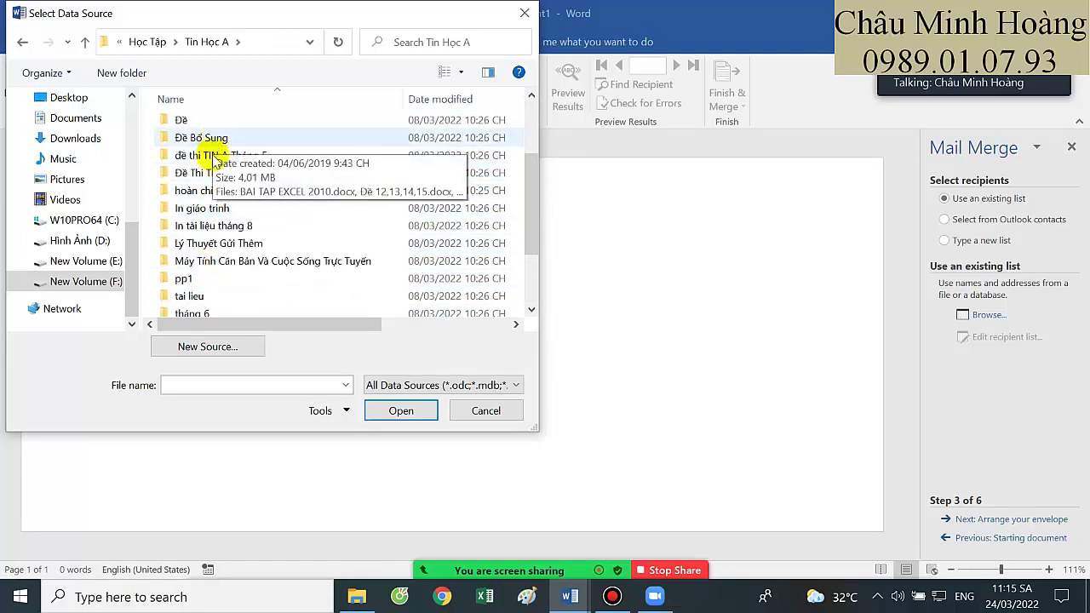
pyautogui.click(213, 173)
pyautogui.doubleClick(213, 172)
pyautogui.doubleClick(190, 144)
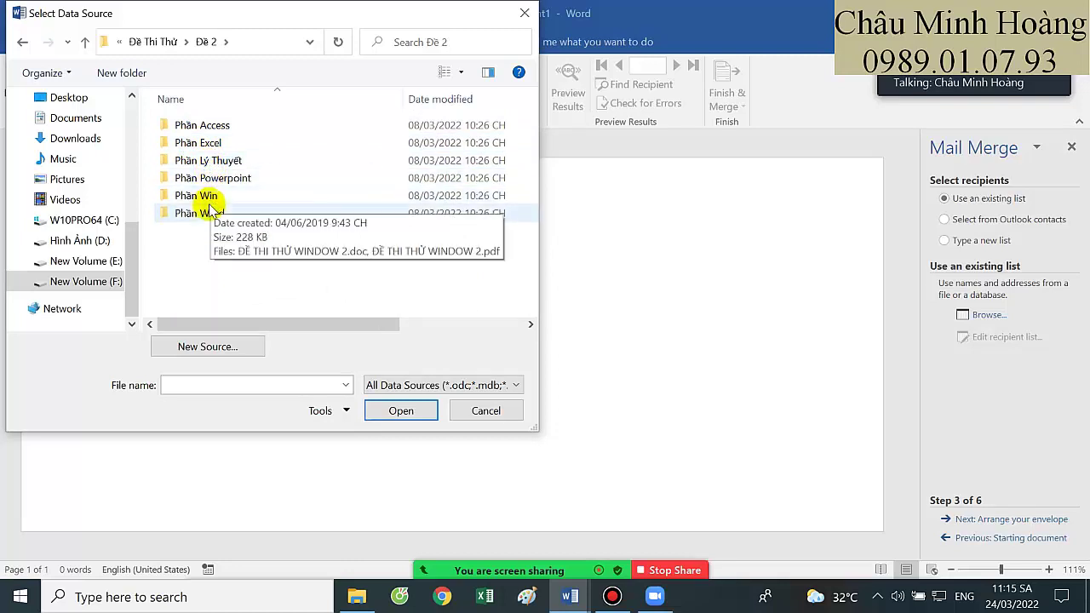
pyautogui.click(210, 213)
pyautogui.doubleClick(211, 213)
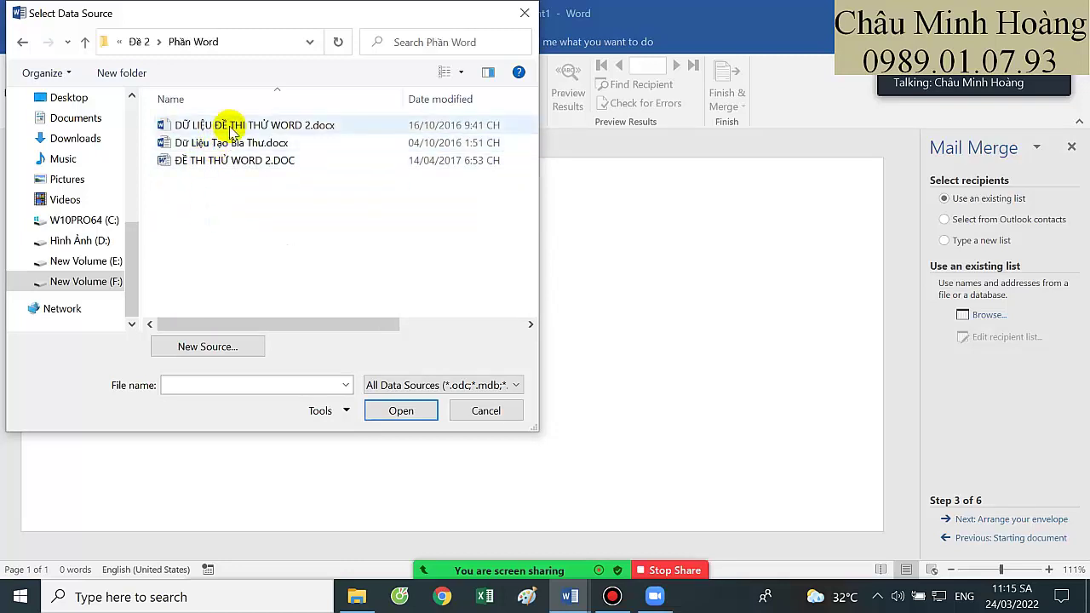
pyautogui.doubleClick(231, 143)
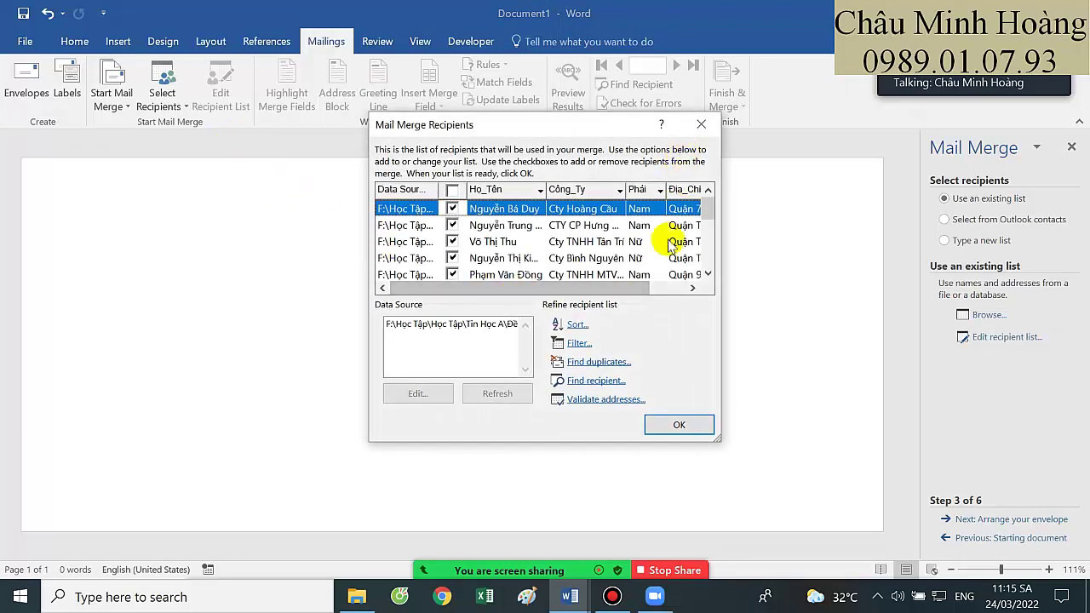
# Enlarge the Mail Merge Recipients window and accept all twelve recipients
pyautogui.moveTo(720, 442); pyautogui.dragTo(748, 548)
pyautogui.moveTo(533, 122); pyautogui.dragTo(456, 43)
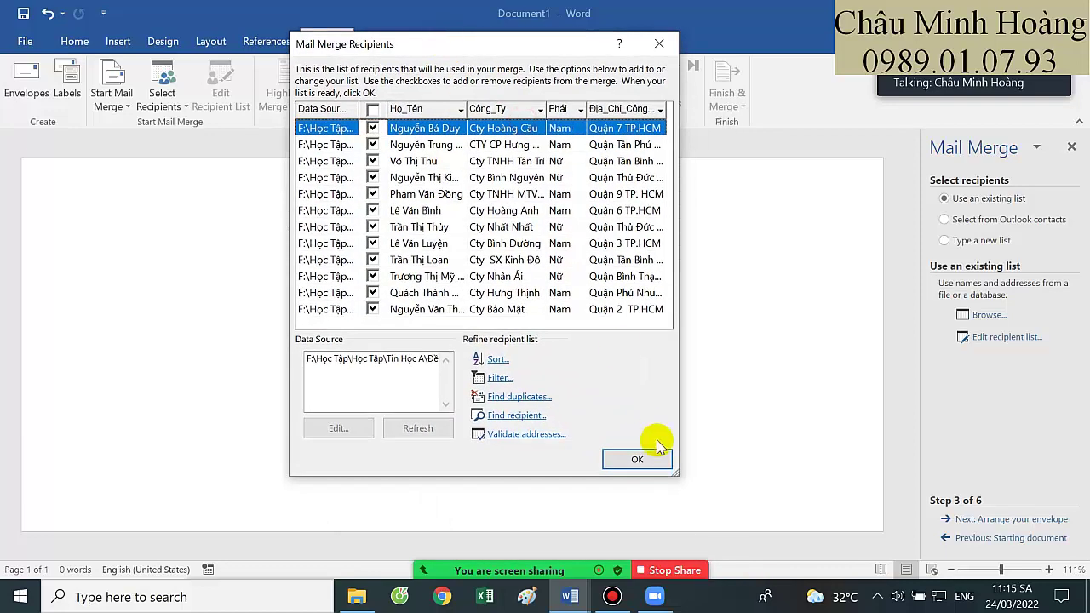
pyautogui.moveTo(673, 479); pyautogui.dragTo(694, 504)
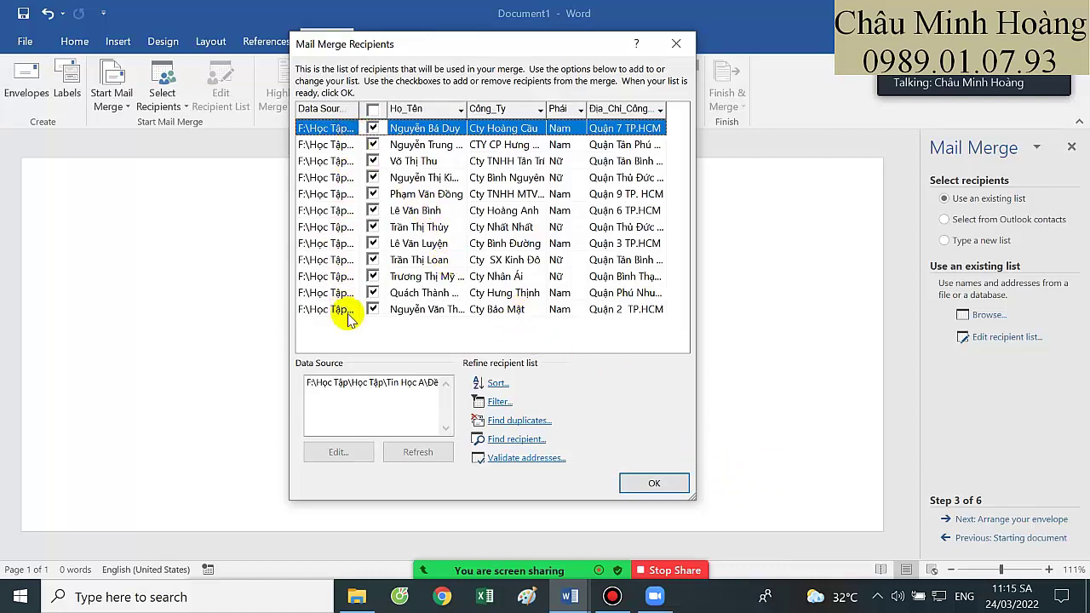
pyautogui.click(656, 480)
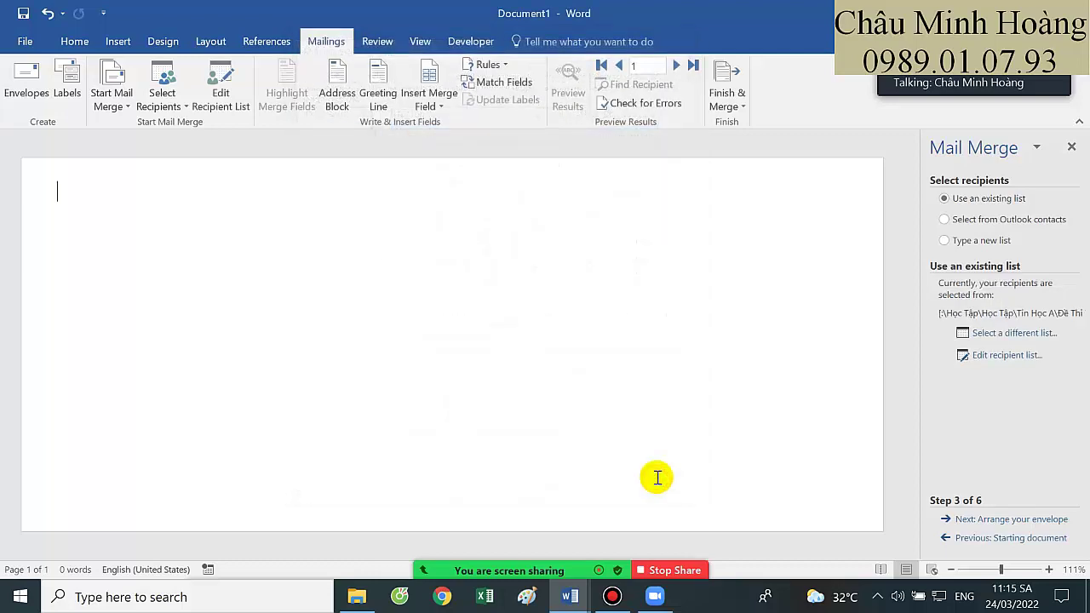
# Advance the wizard to step 5 and move the envelope's address box further right
pyautogui.click(1019, 518)
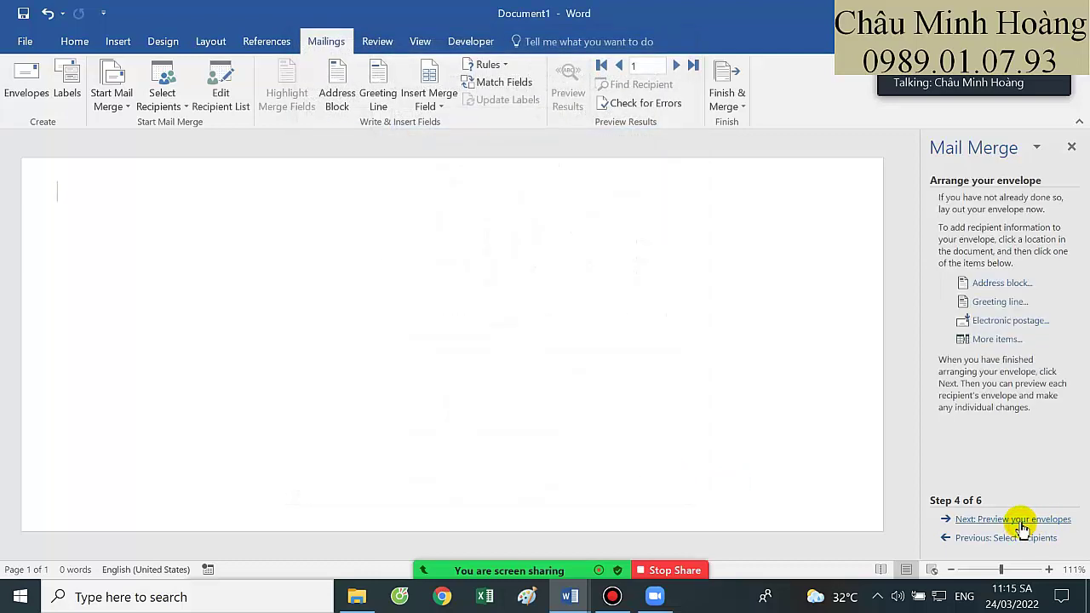
pyautogui.click(1020, 519)
pyautogui.click(610, 437)
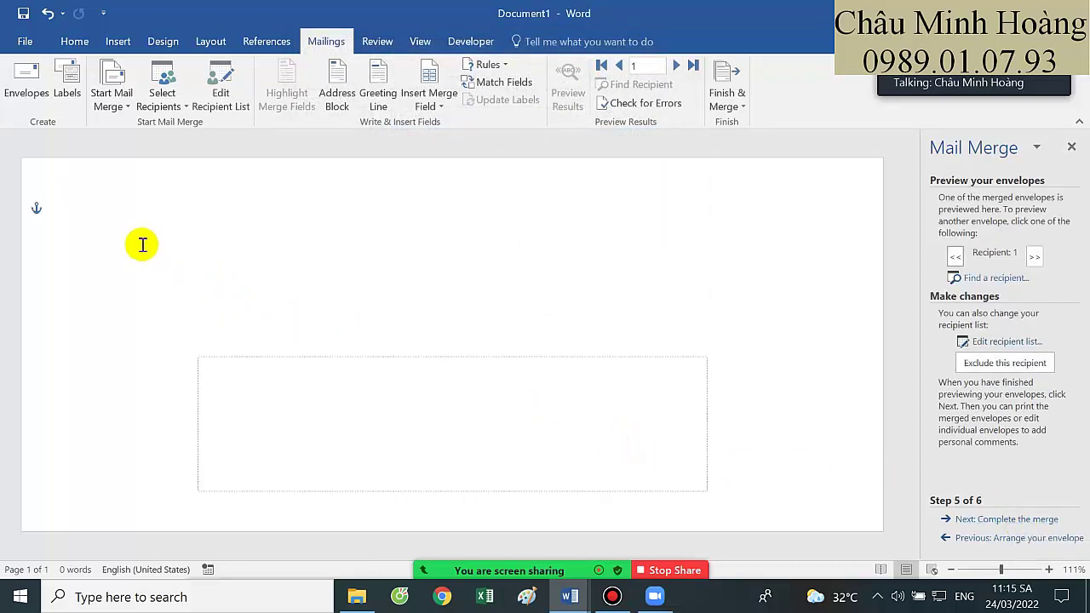
pyautogui.moveTo(370, 360); pyautogui.dragTo(524, 353)
# Type the labels 'Tên :' and 'Địa Chỉ:' on two lines in the address box
pyautogui.click(540, 389)
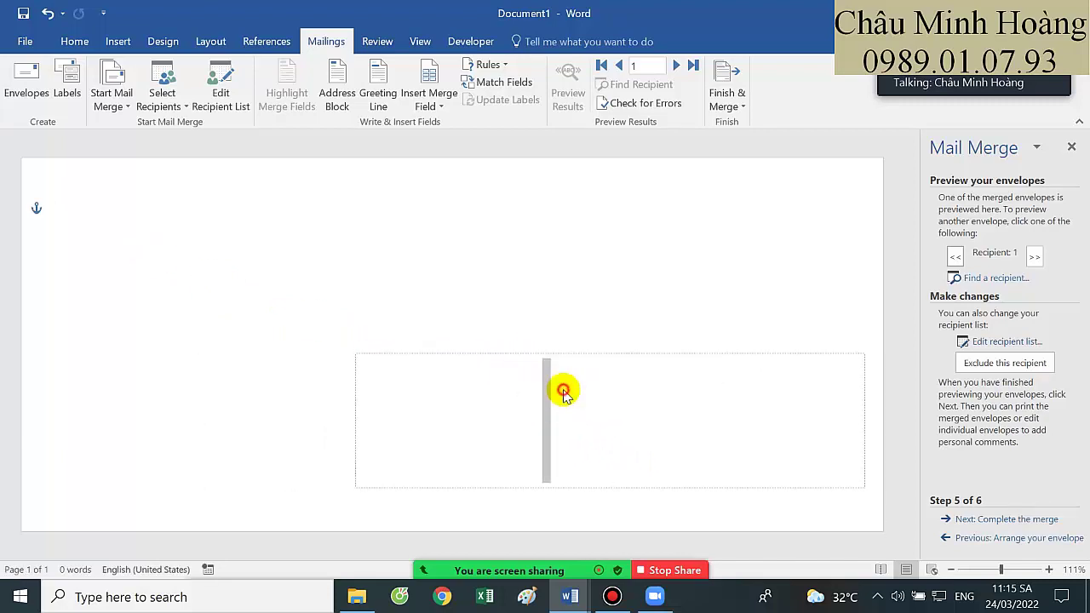
pyautogui.click(565, 390)
pyautogui.write('Tên :')
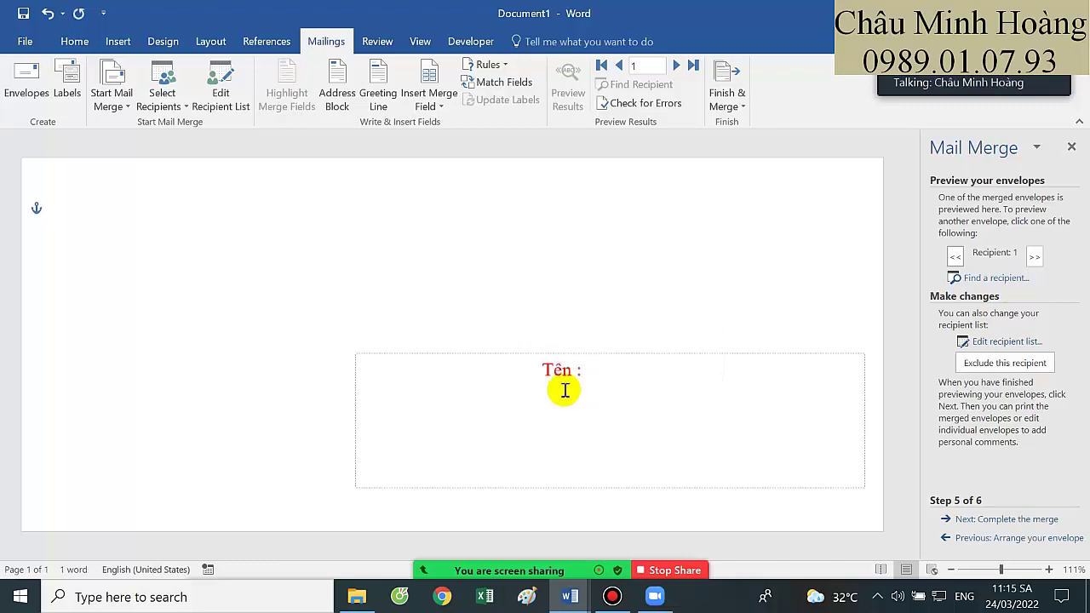
pyautogui.press('Return')
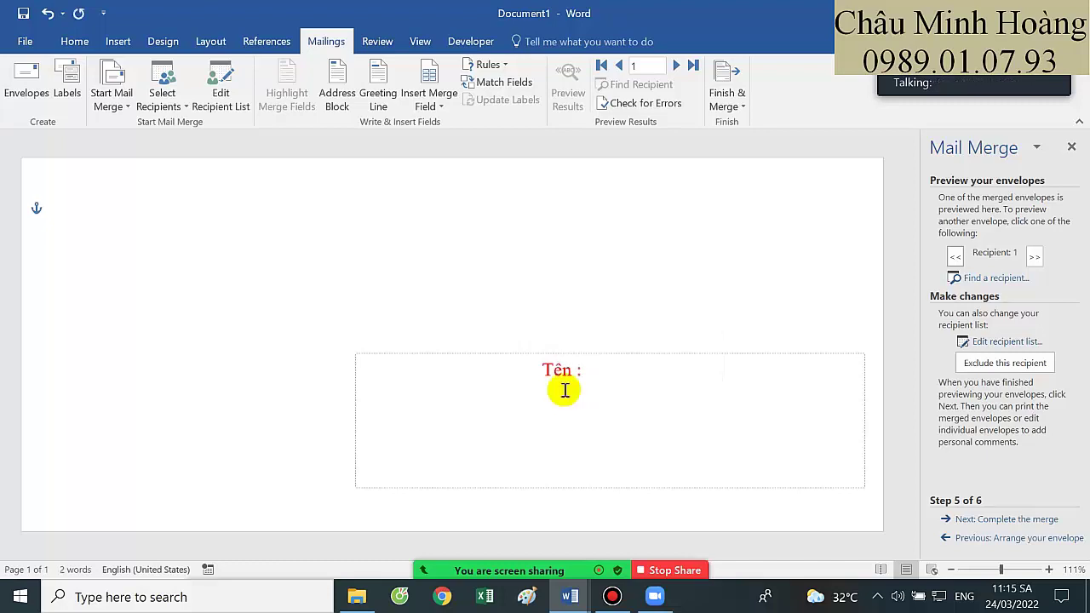
pyautogui.write('D')
pyautogui.press('BackSpace')
pyautogui.press('BackSpace')
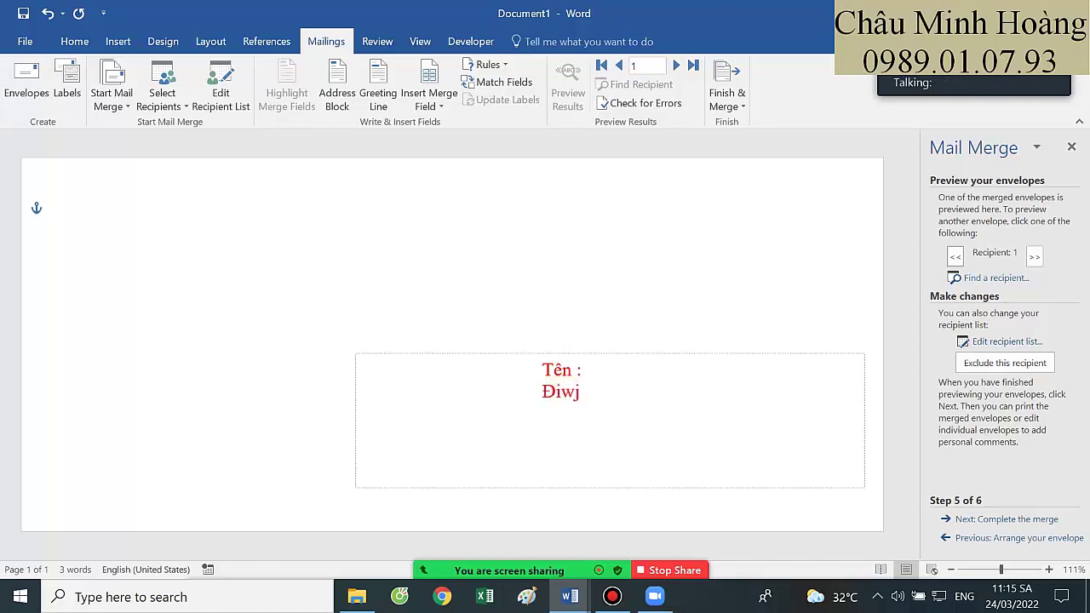
pyautogui.write('Chỉ:')
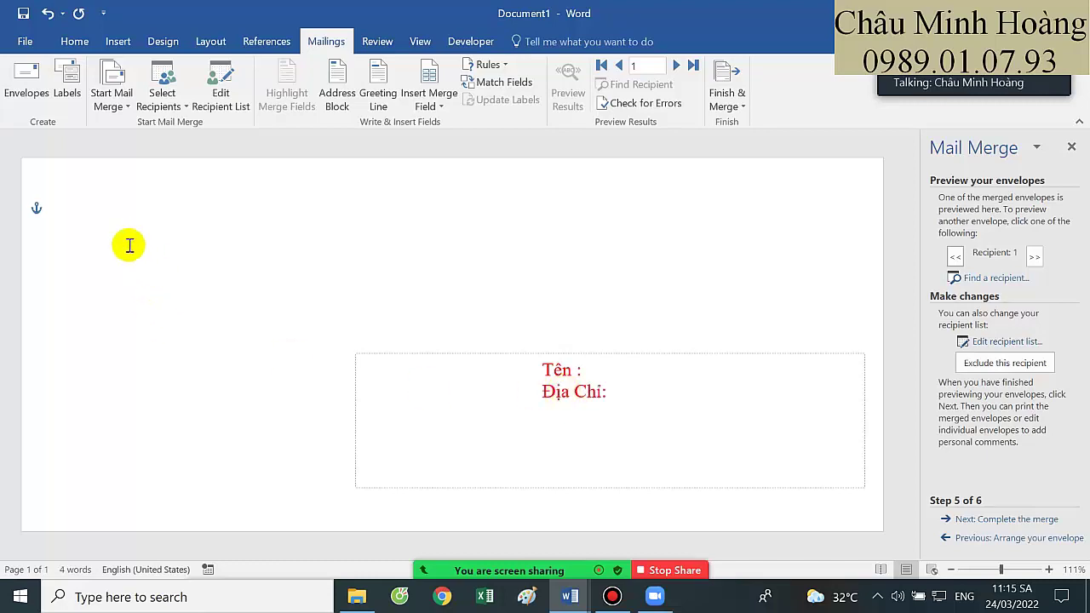
pyautogui.click(110, 208)
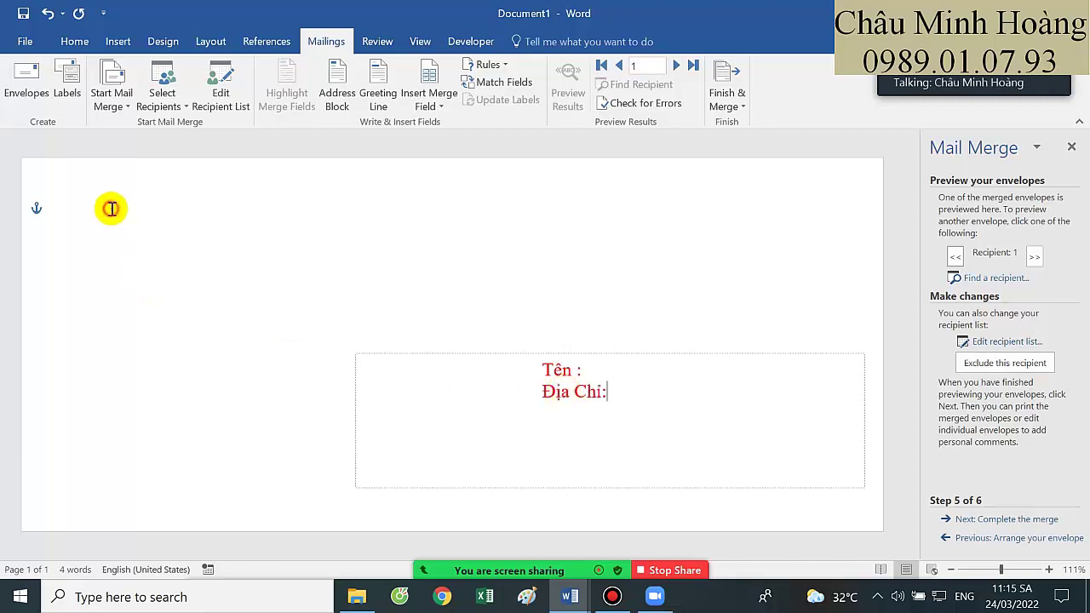
# Type 'Người gửi' and the sender's name top-left, and add 'Người nhận' above 'Tên :'
pyautogui.write('Người gửi')
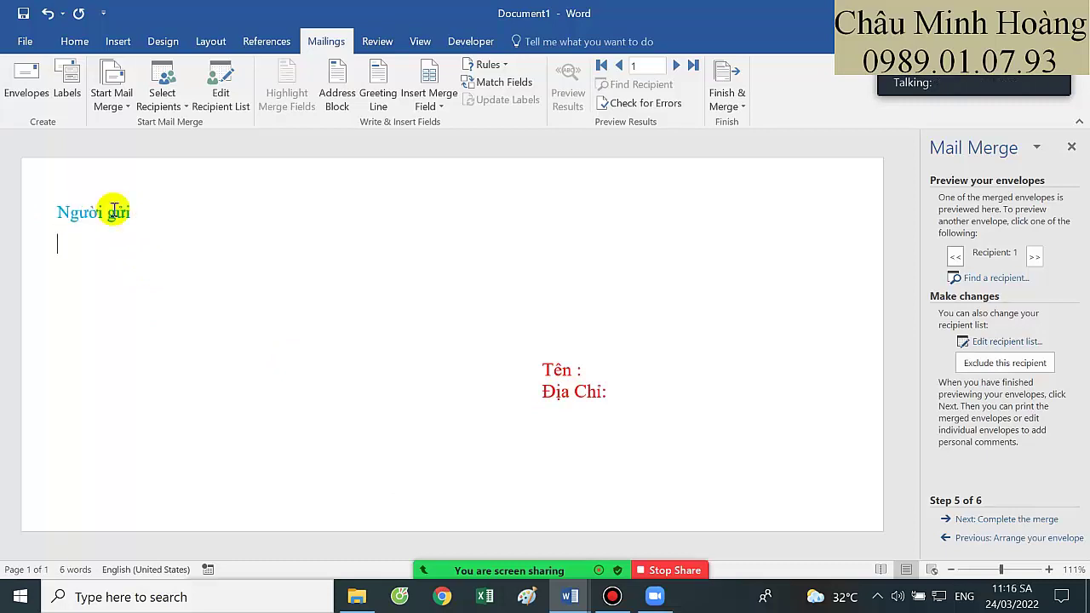
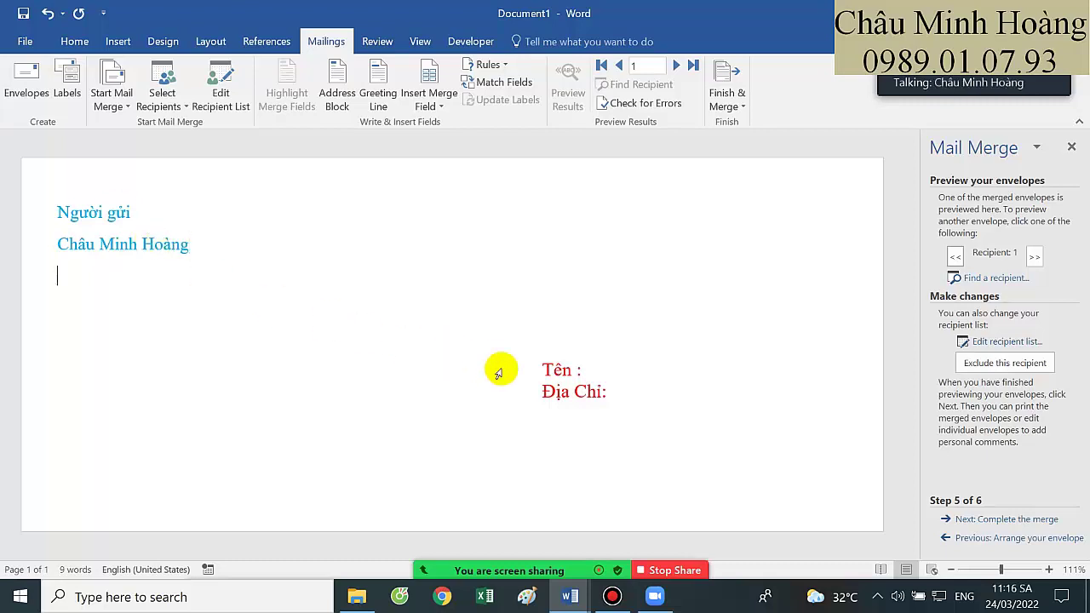
pyautogui.click(543, 365)
pyautogui.press('Return')
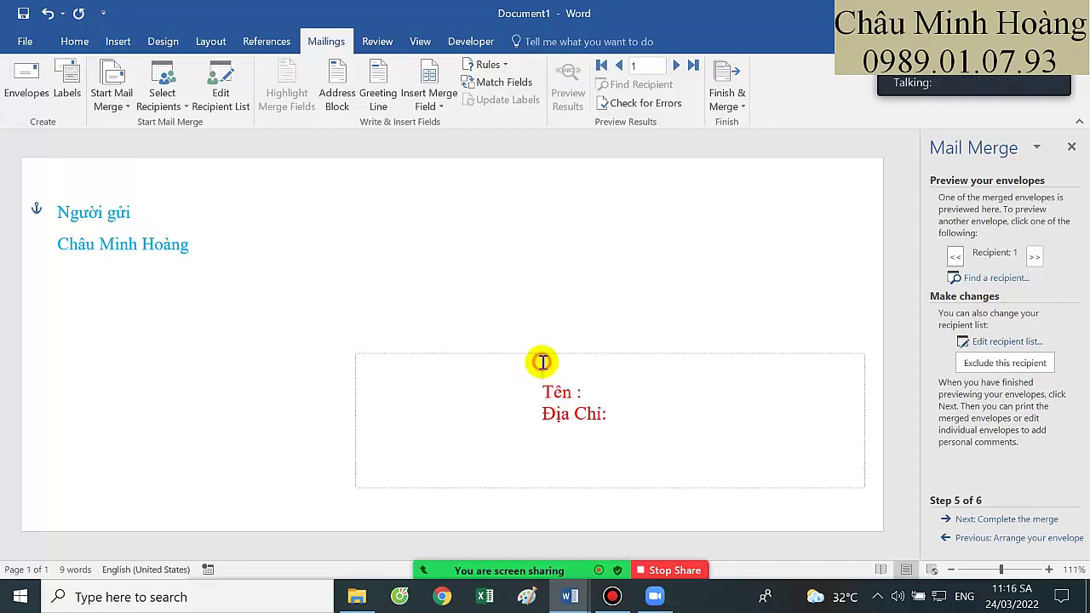
pyautogui.press('Up')
pyautogui.write('N')
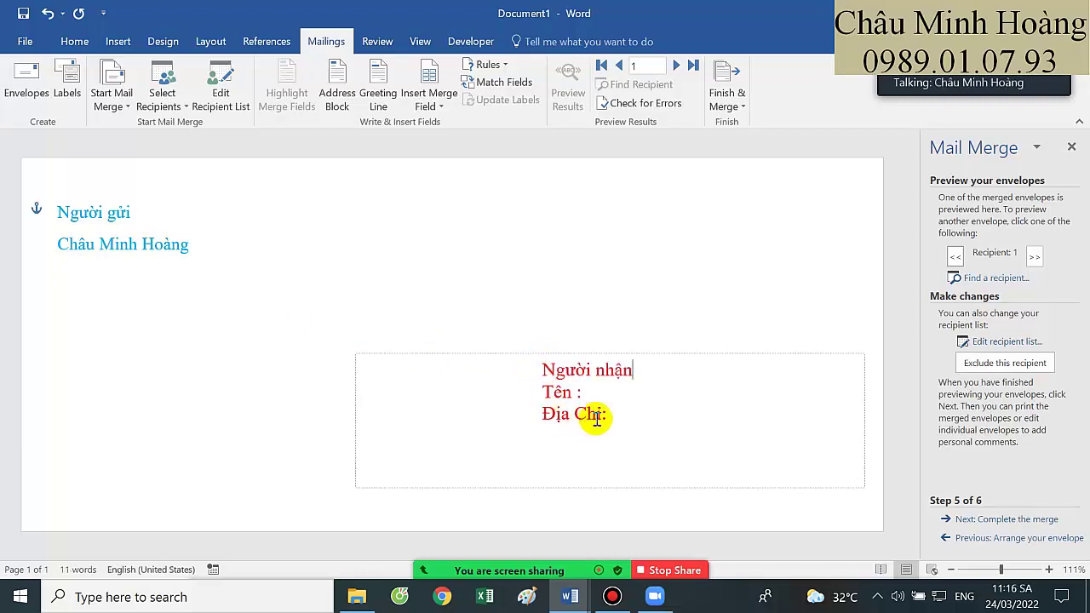
pyautogui.click(588, 393)
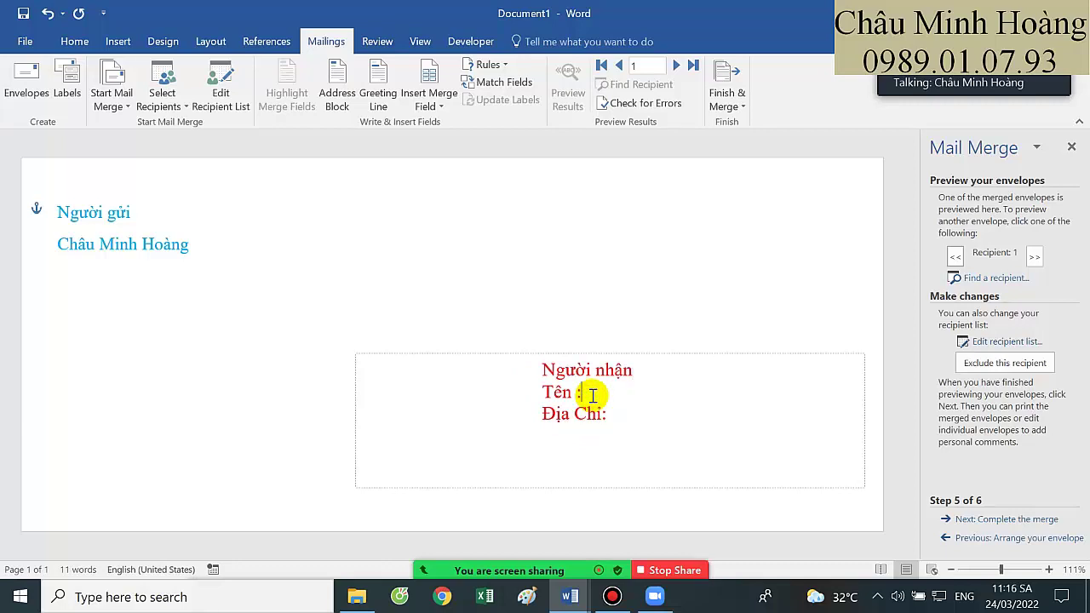
pyautogui.click(213, 243)
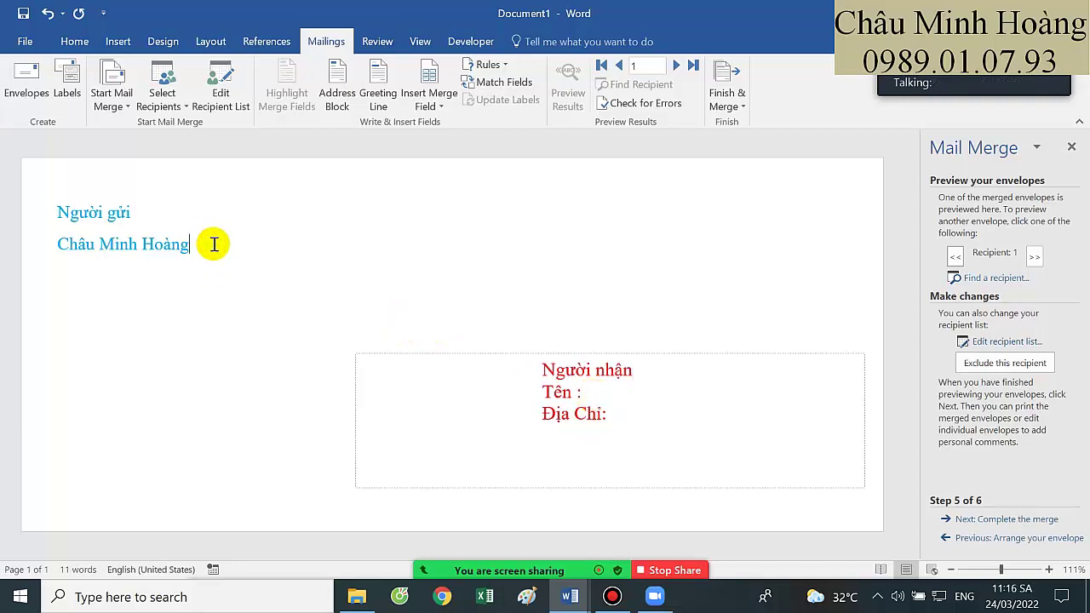
pyautogui.press('Return')
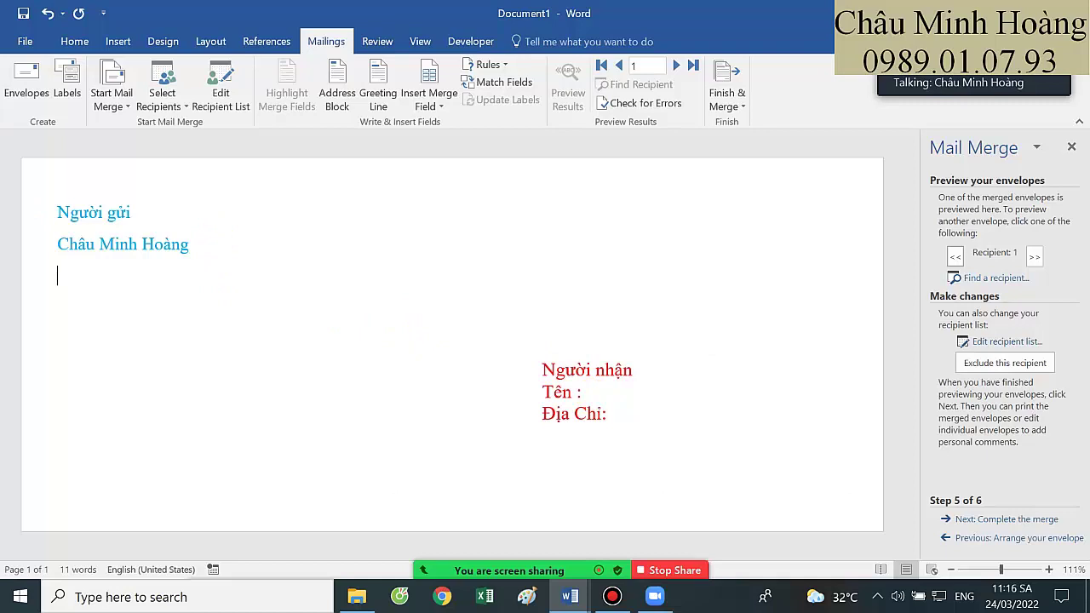